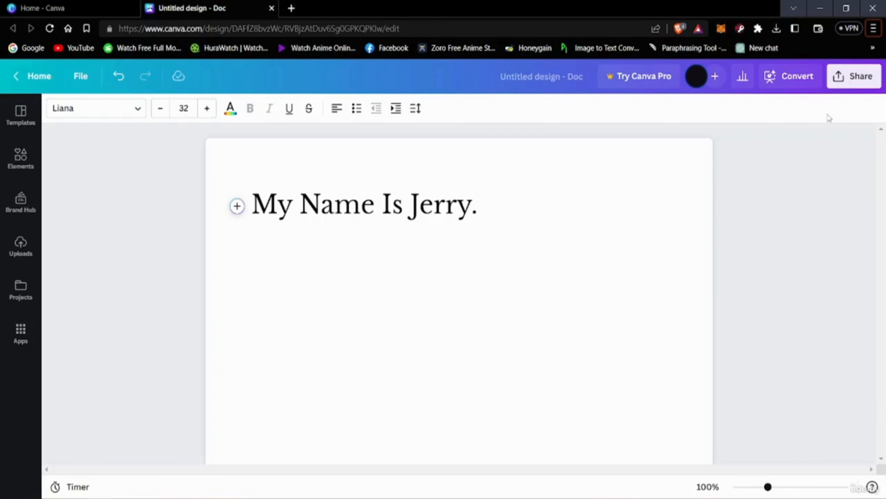
Clear the libre baskerville font search and close the untitled Doc
left_click(115, 111)
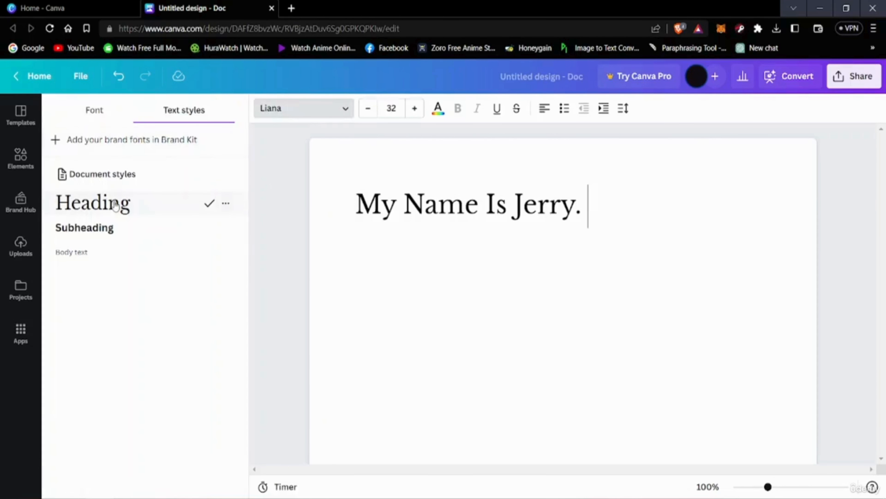
left_click(114, 204)
scroll(128, 328, "down", 10)
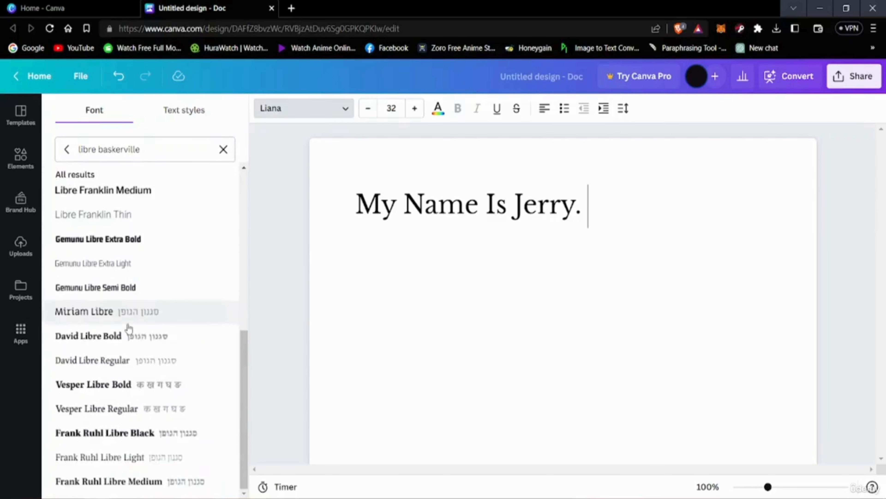
scroll(119, 363, "up", 9)
scroll(112, 354, "down", 3)
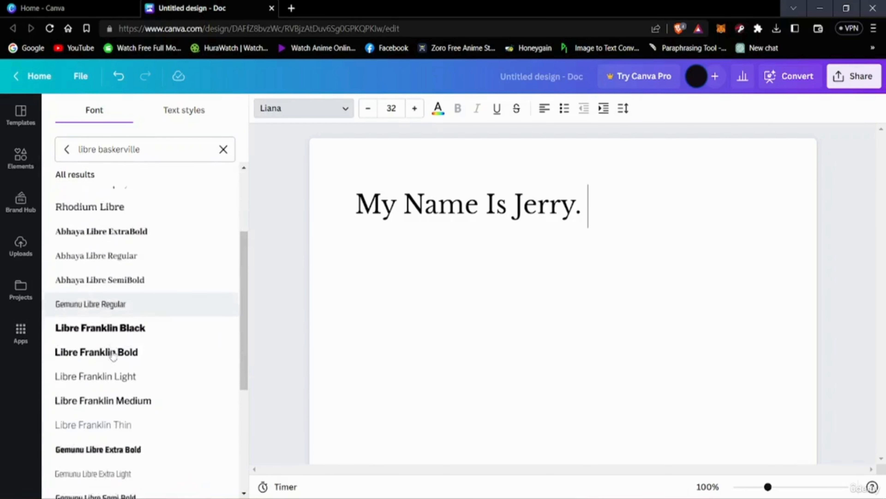
scroll(116, 349, "down", 5)
left_click_drag(153, 149, 68, 150)
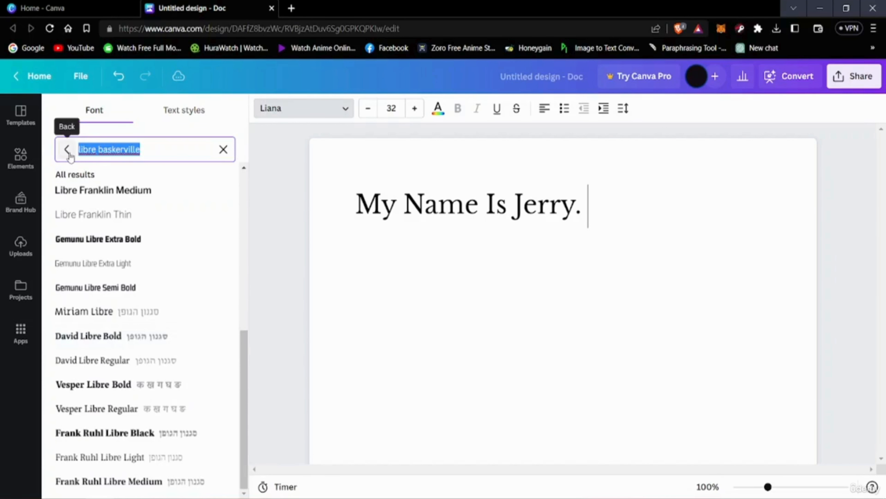
key("BackSpace")
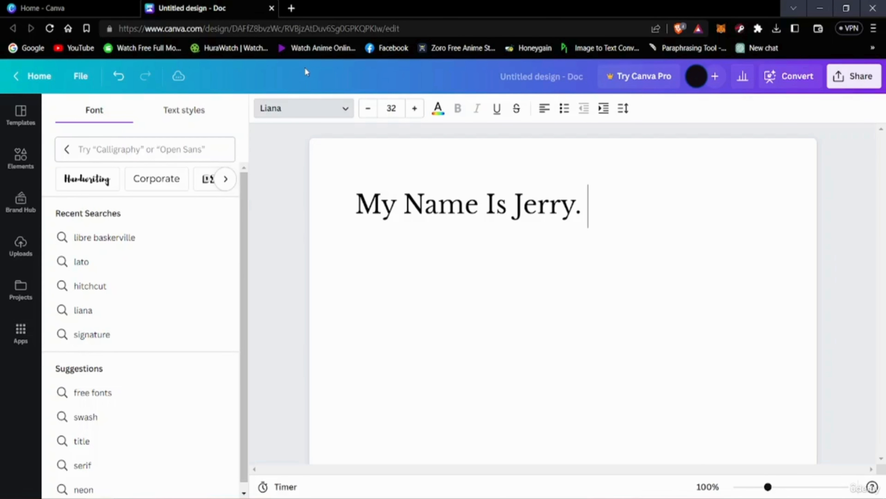
key("ctrl+w")
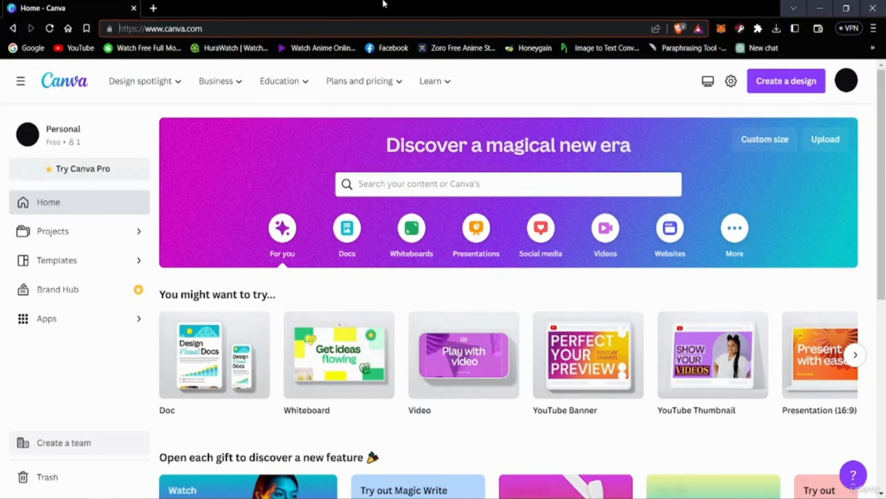
left_click(562, 114)
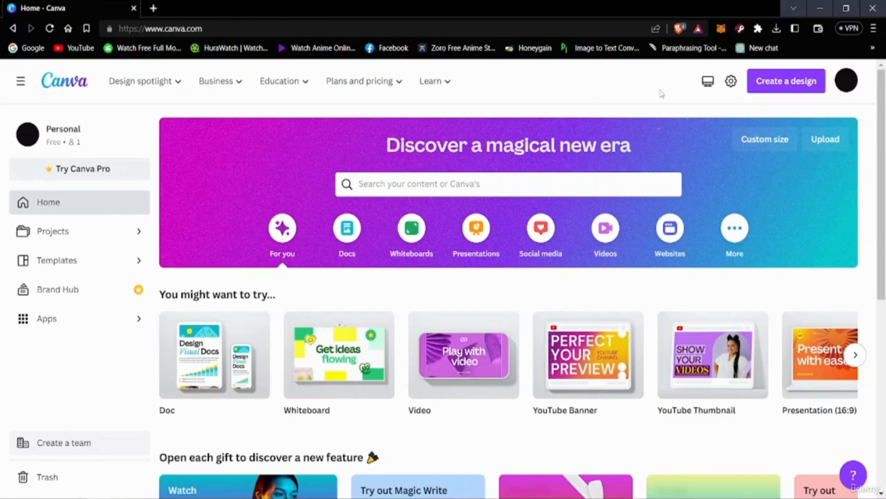
left_click(557, 182)
left_click(507, 81)
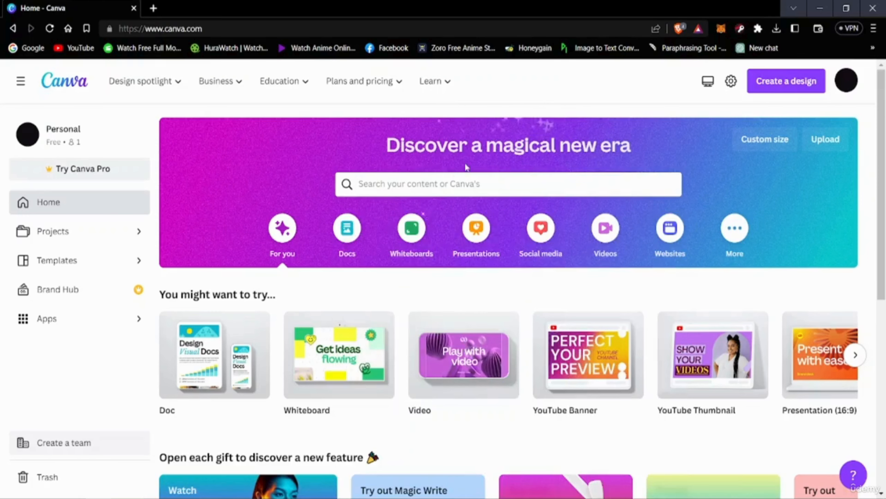
left_click(415, 194)
left_click(627, 86)
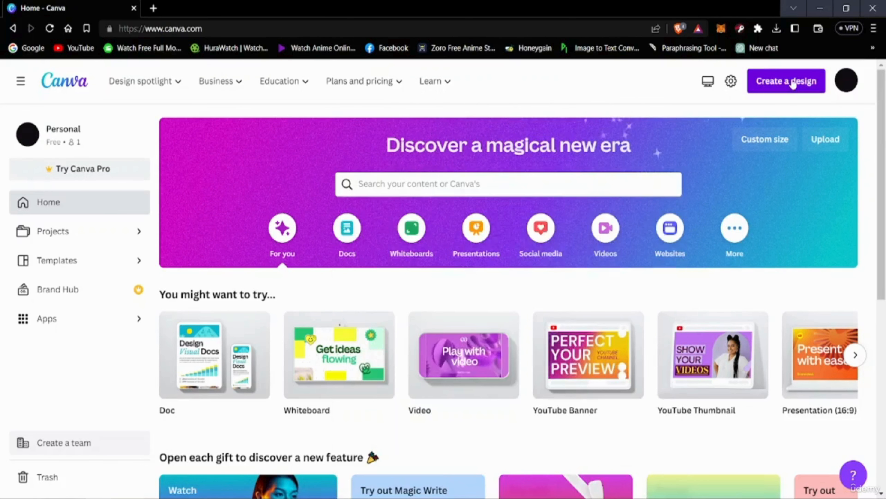
Search the design types for "logo" and create a new 500 × 500 px Logo design
left_click(786, 81)
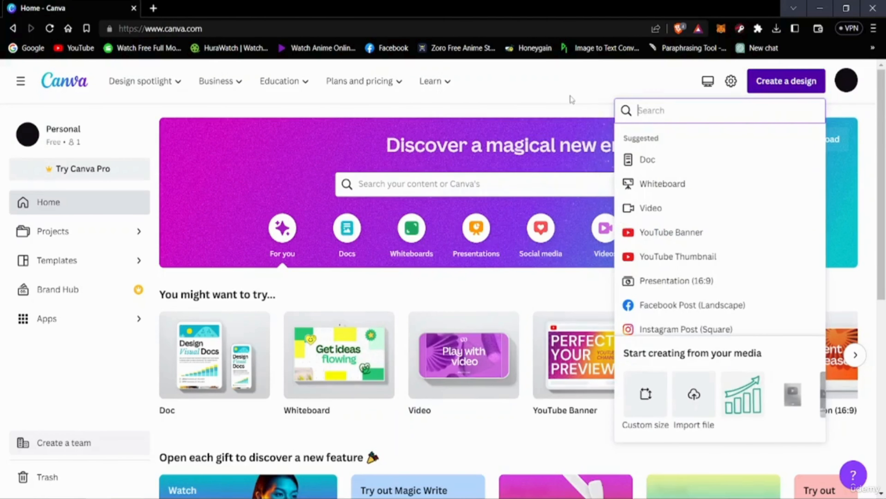
type("logo")
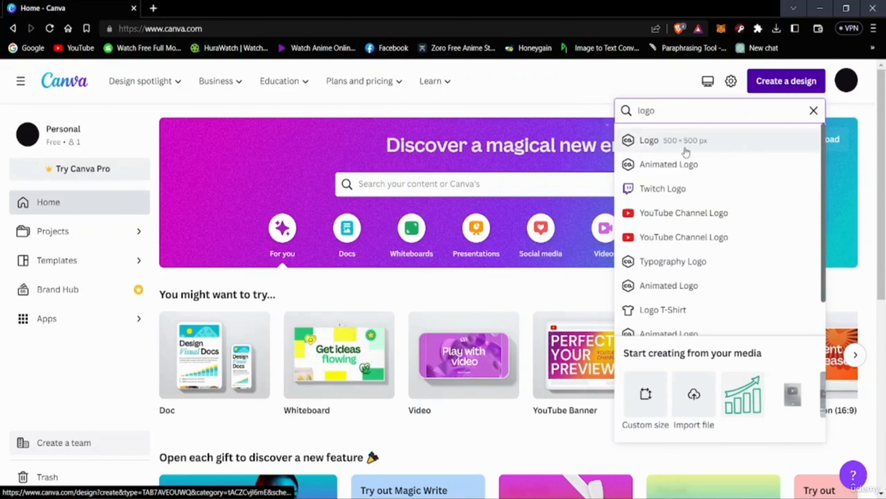
left_click(707, 143)
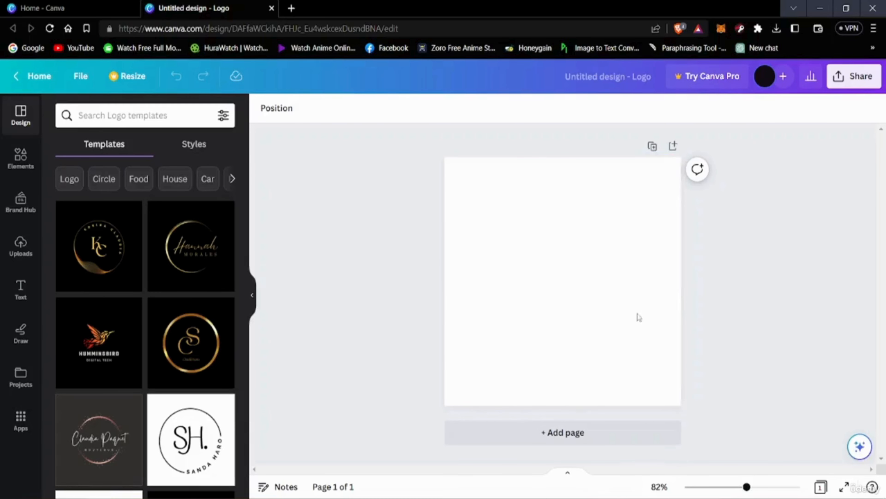
Look through the suggested logo templates for the blank design
scroll(135, 344, "down", 10)
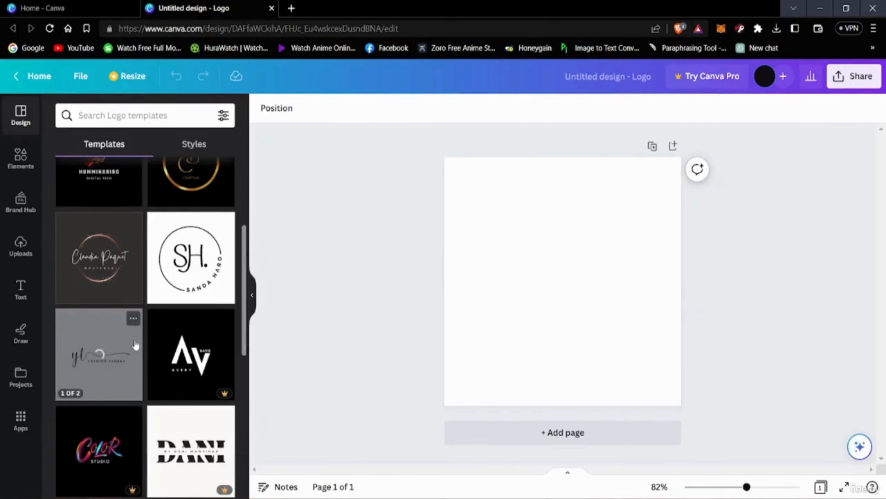
scroll(134, 345, "up", 4)
scroll(135, 344, "up", 6)
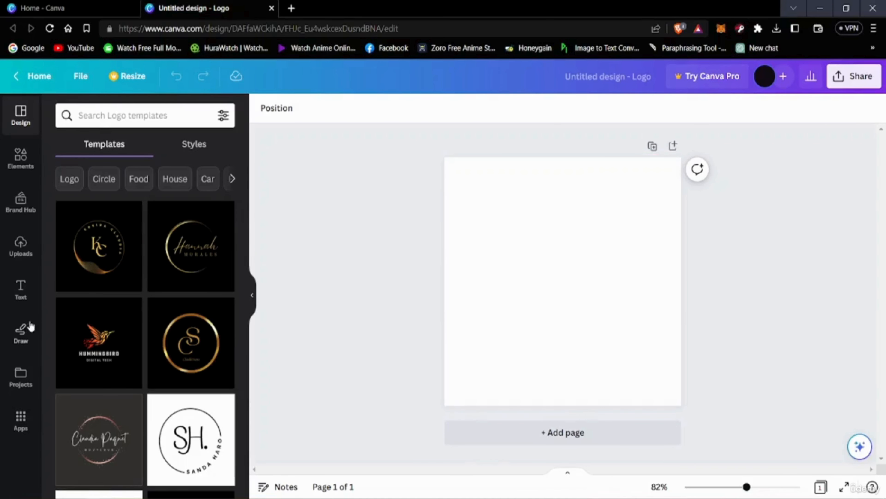
scroll(90, 349, "down", 10)
scroll(90, 348, "down", 3)
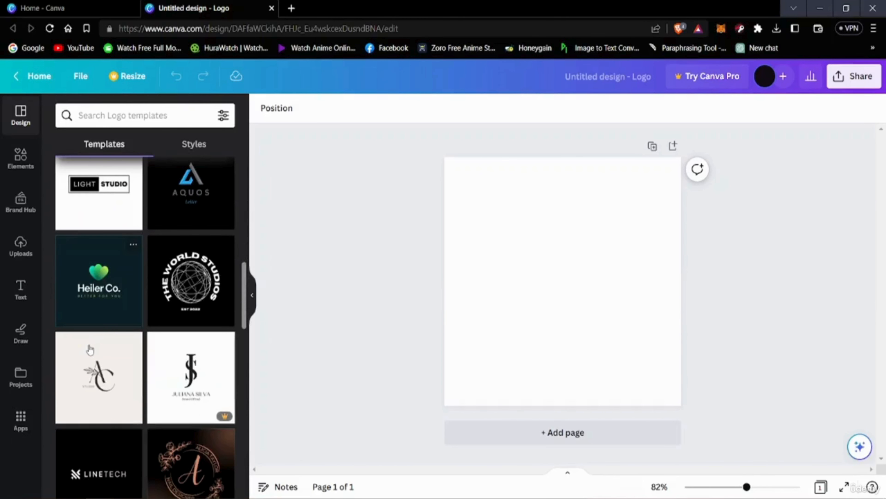
scroll(95, 352, "up", 5)
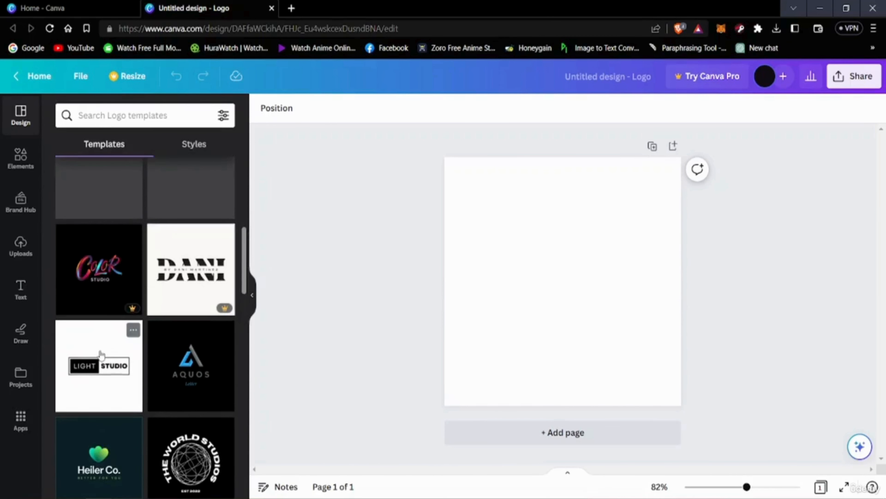
scroll(100, 354, "down", 3)
scroll(100, 353, "down", 5)
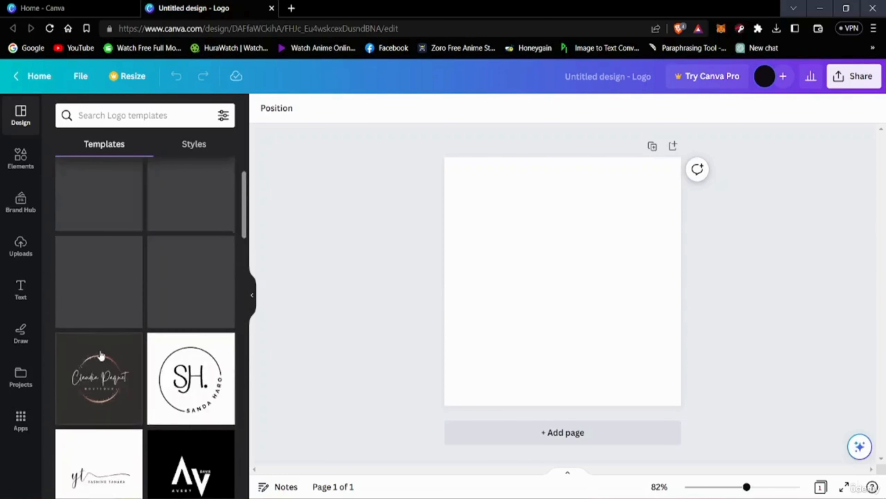
left_click(621, 239)
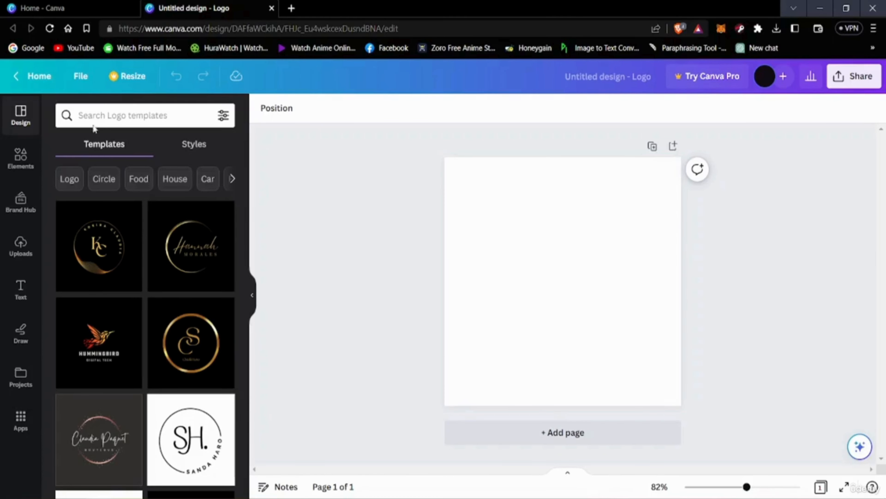
Search the logo templates for "Burger Logos"
left_click(99, 108)
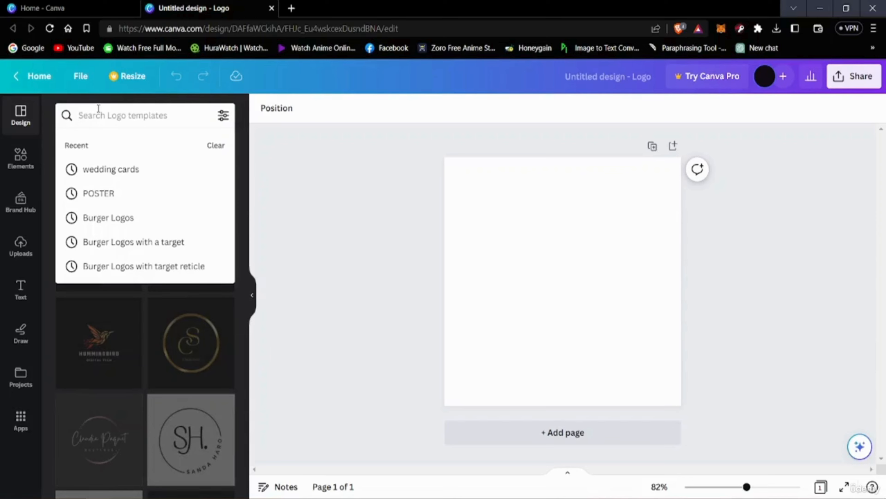
type("burger")
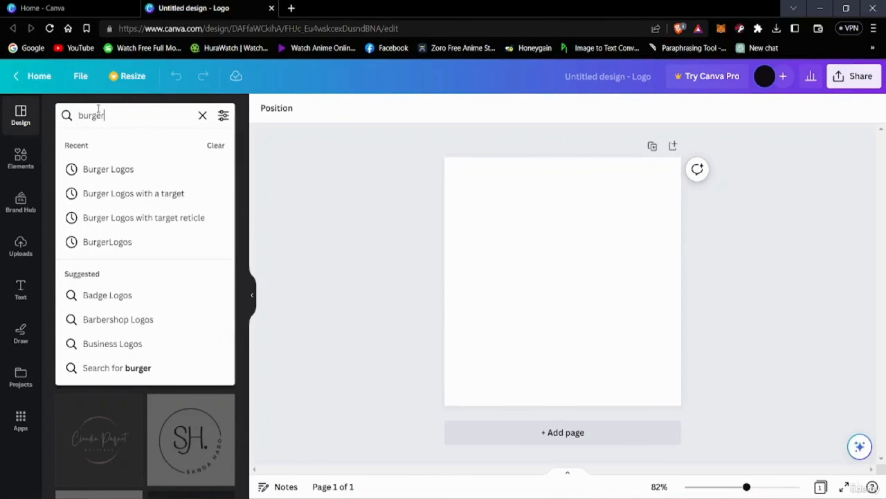
key("Down")
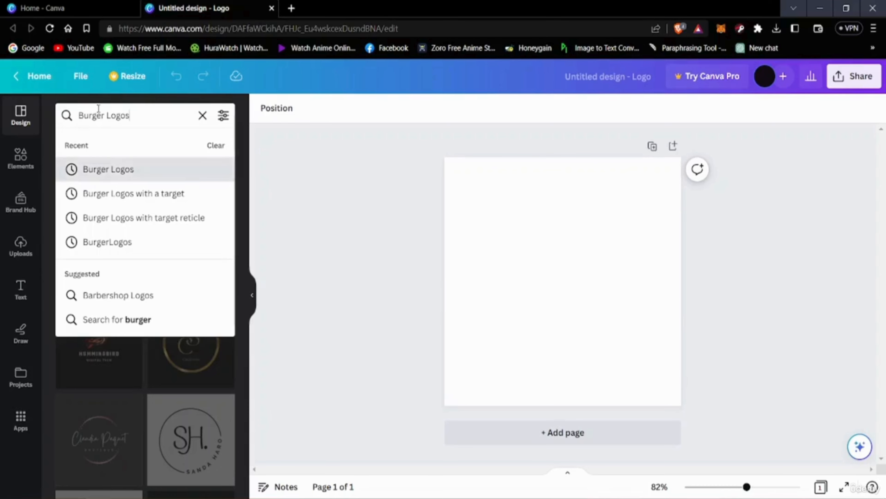
key("Return")
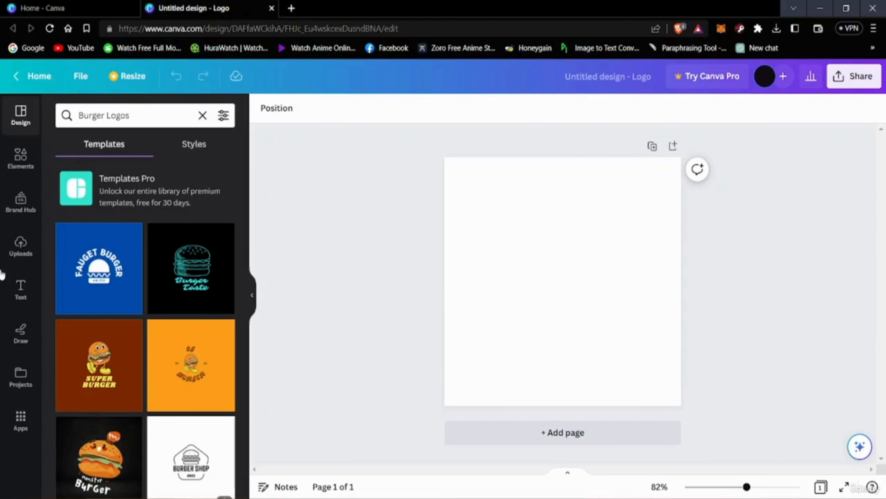
Browse the burger logo templates and apply the black Monster Burger template to the blank page
scroll(83, 295, "down", 3)
scroll(80, 294, "down", 5)
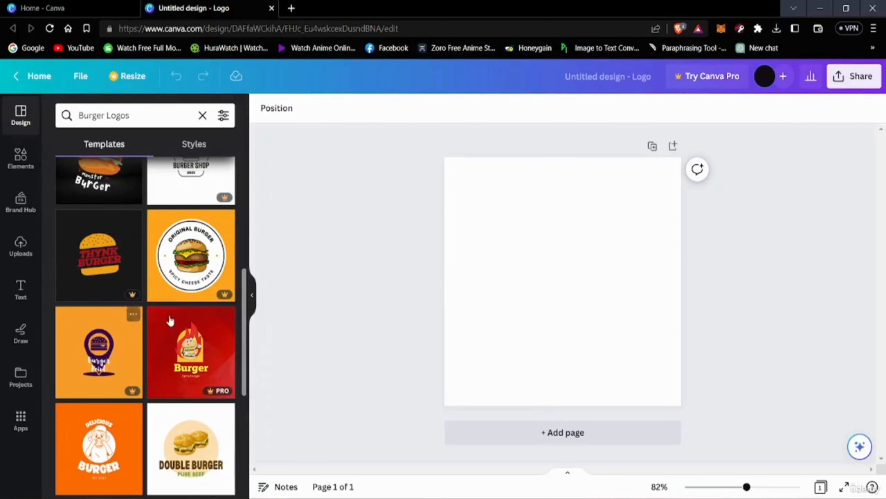
scroll(129, 332, "down", 4)
scroll(129, 332, "down", 6)
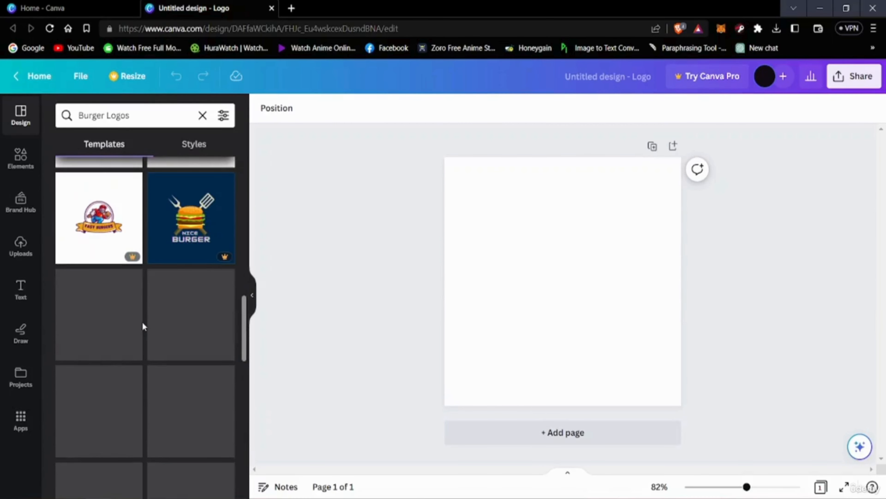
scroll(140, 353, "down", 8)
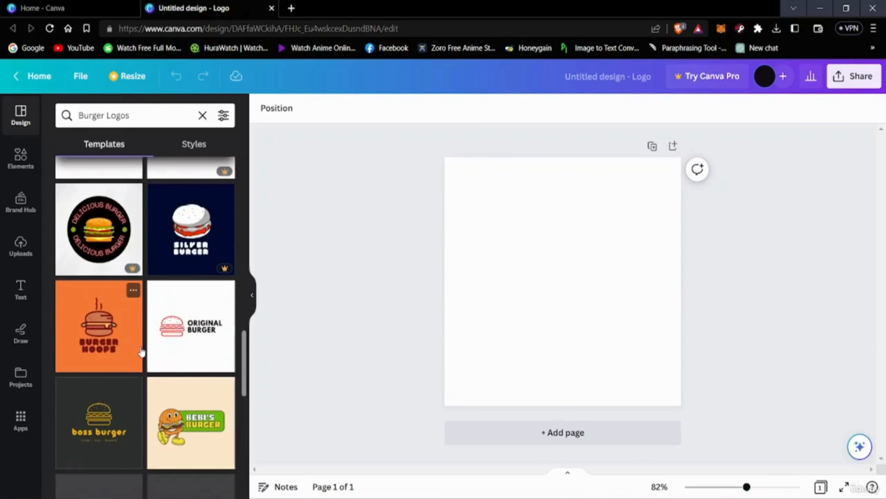
scroll(140, 351, "down", 7)
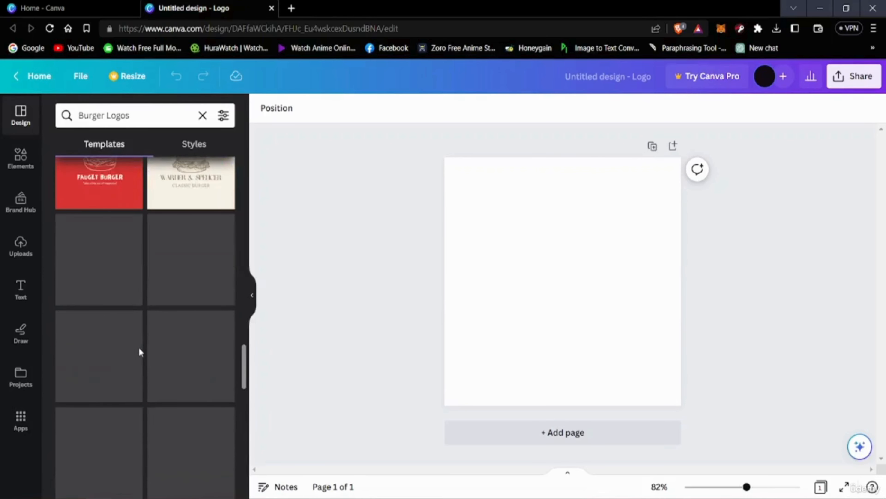
scroll(139, 352, "up", 4)
scroll(86, 365, "up", 15)
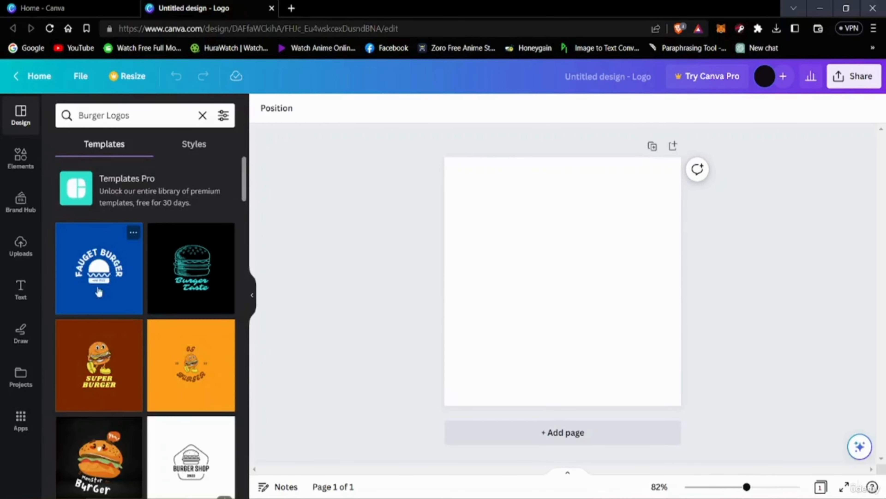
scroll(112, 293, "down", 4)
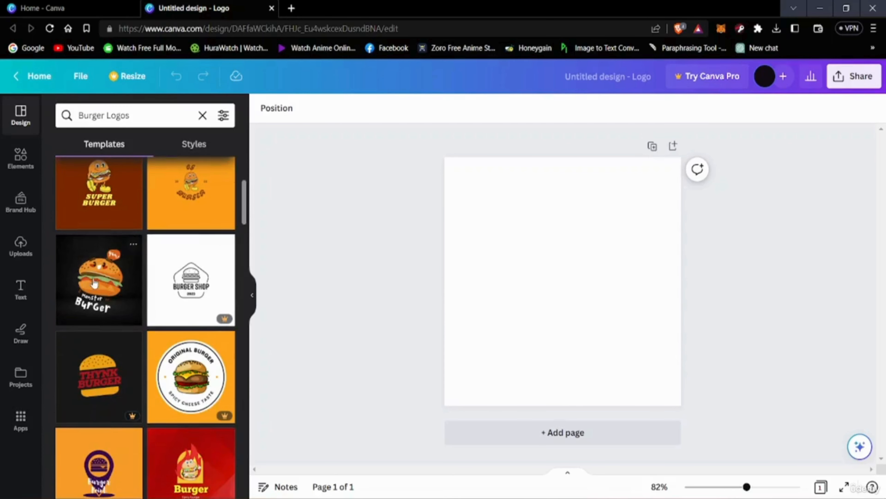
left_click(103, 319)
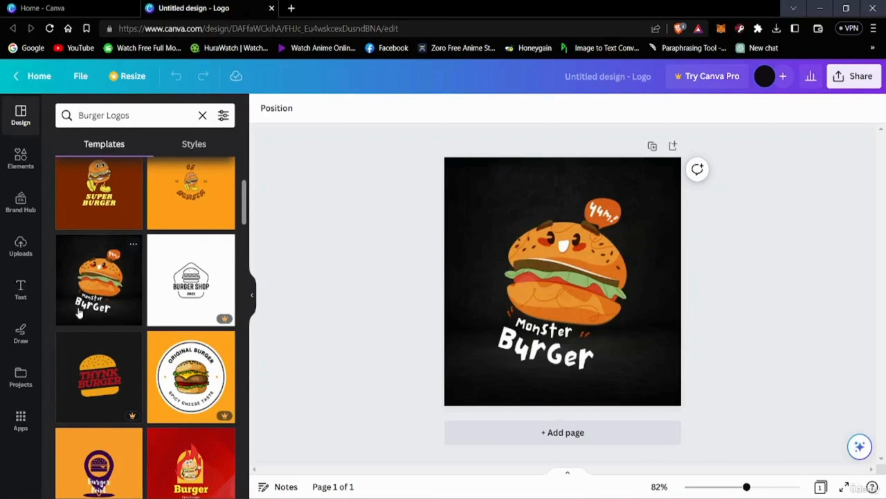
Move the burger picture to the page's upper-left corner and separate the orange speech bubble and "Yum!" text along the upper edge
left_click(488, 299)
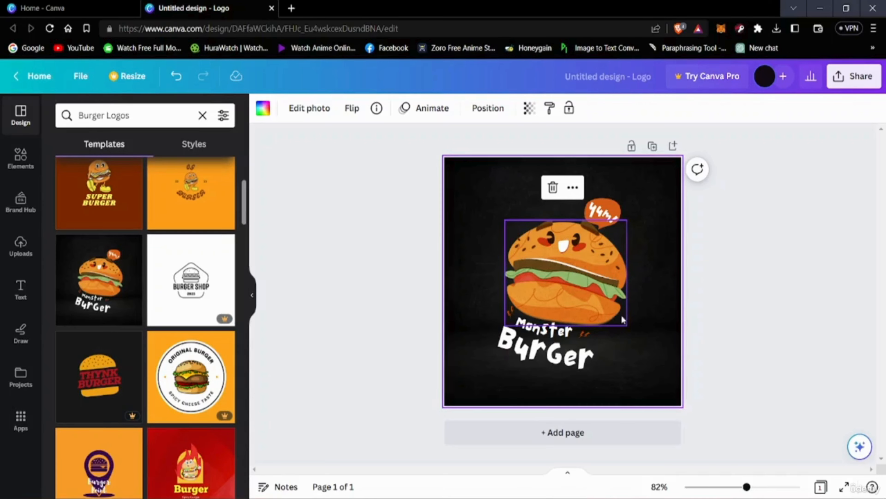
left_click_drag(611, 295, 550, 234)
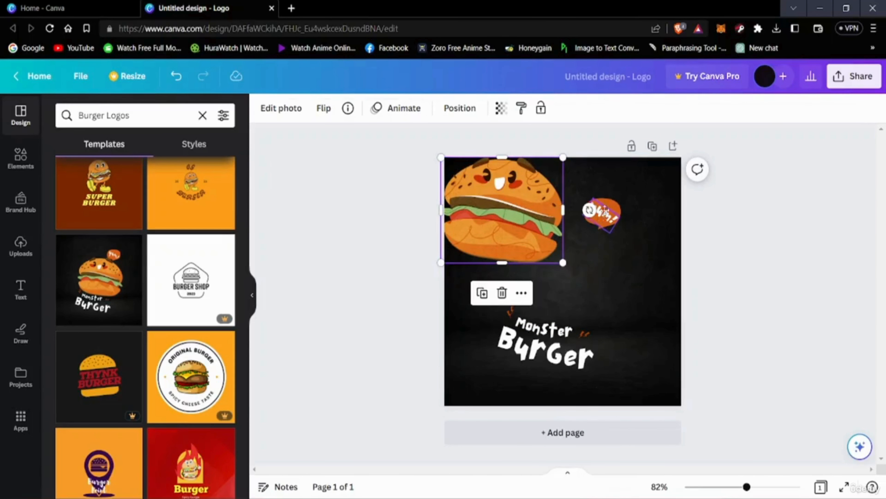
left_click_drag(589, 210, 592, 170)
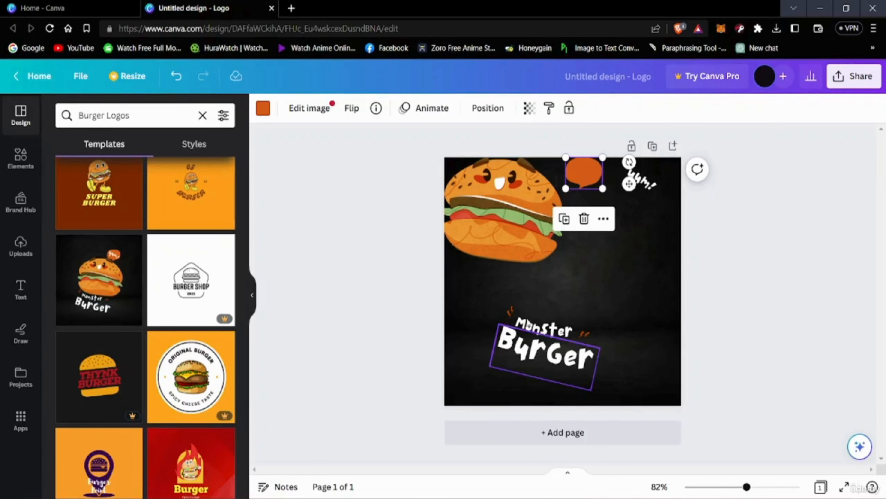
Replace the large "Burger" text near the page's lower edge with "SHOT"
left_click(548, 361)
double_click(572, 357)
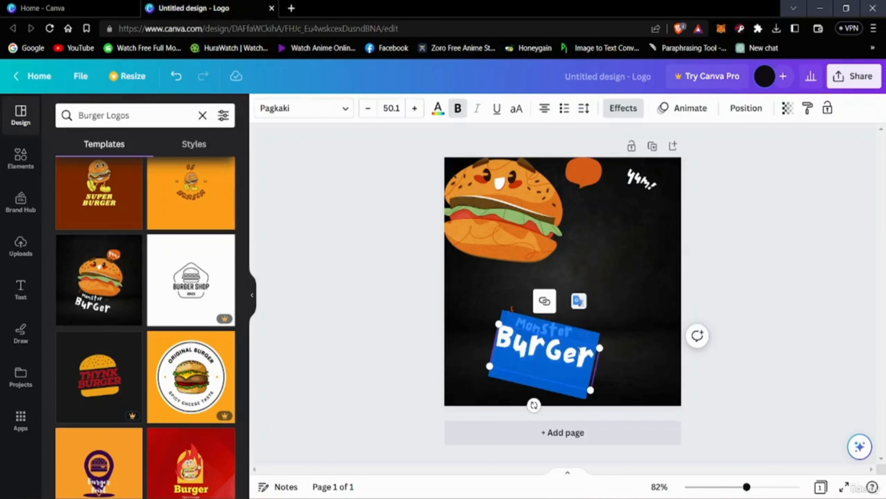
key("ctrl+a")
left_click(575, 358)
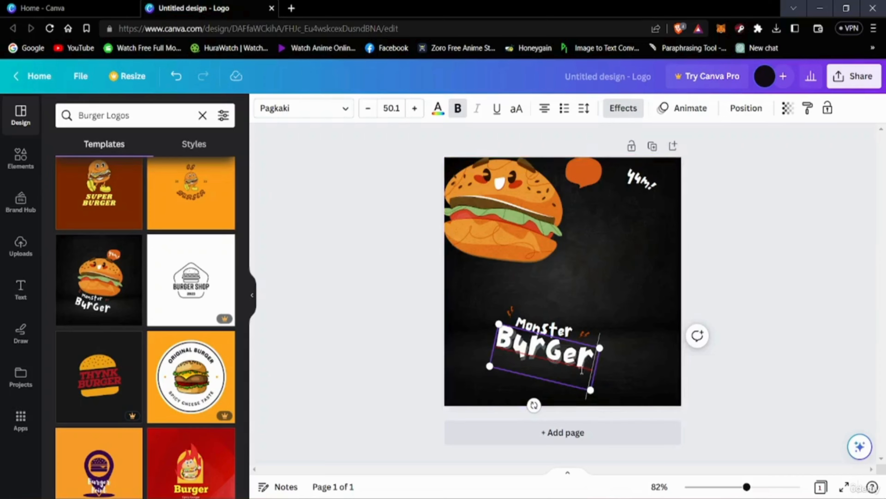
key("BackSpace")
key("BackSpace")
key("BackSpace")
key("BackSpace")
key("BackSpace")
key("BackSpace")
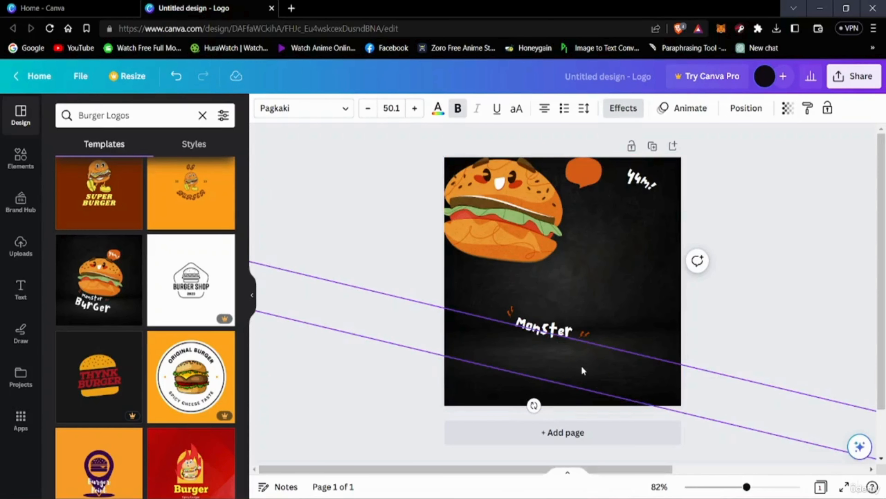
type("SH")
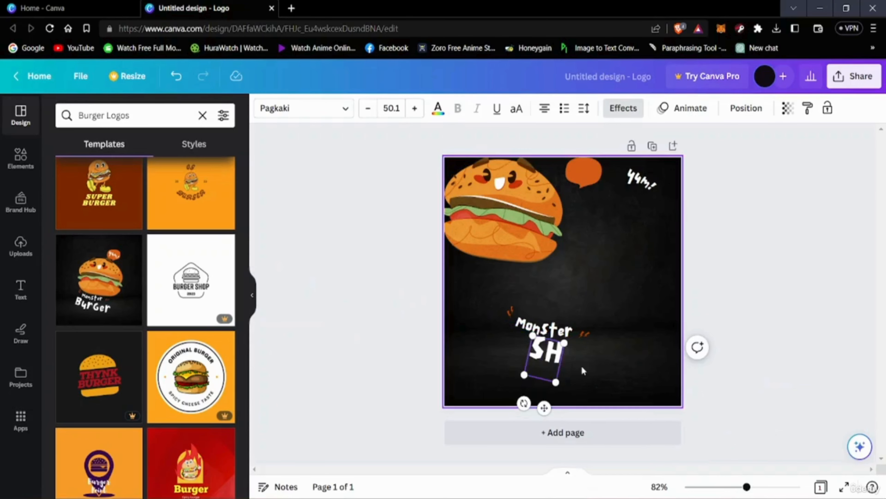
type("OT")
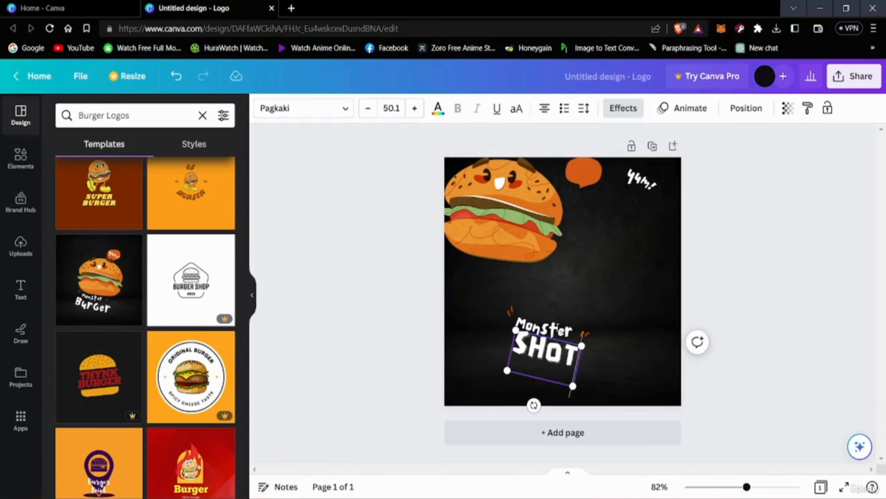
left_click(573, 328)
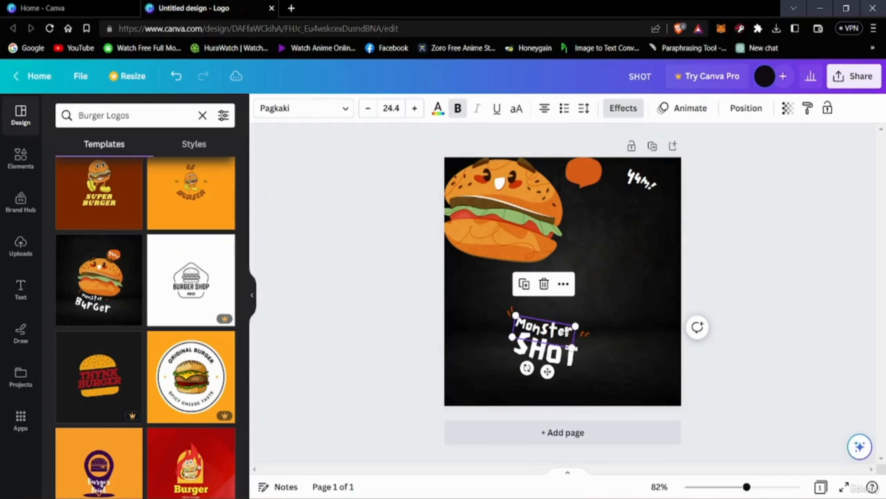
left_click(567, 332)
double_click(559, 327)
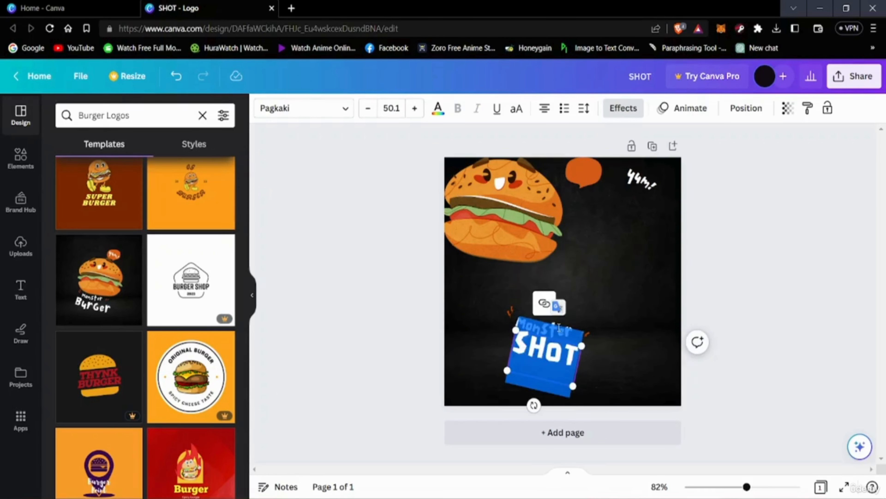
left_click(559, 328)
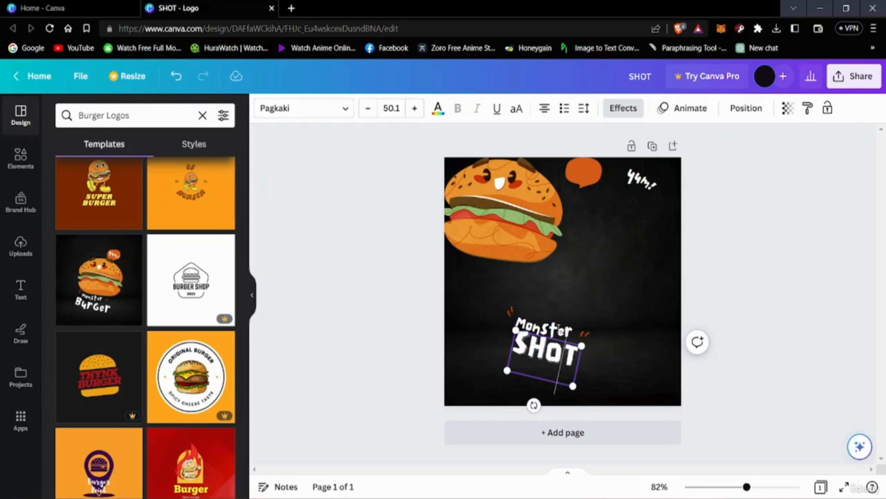
left_click(559, 322)
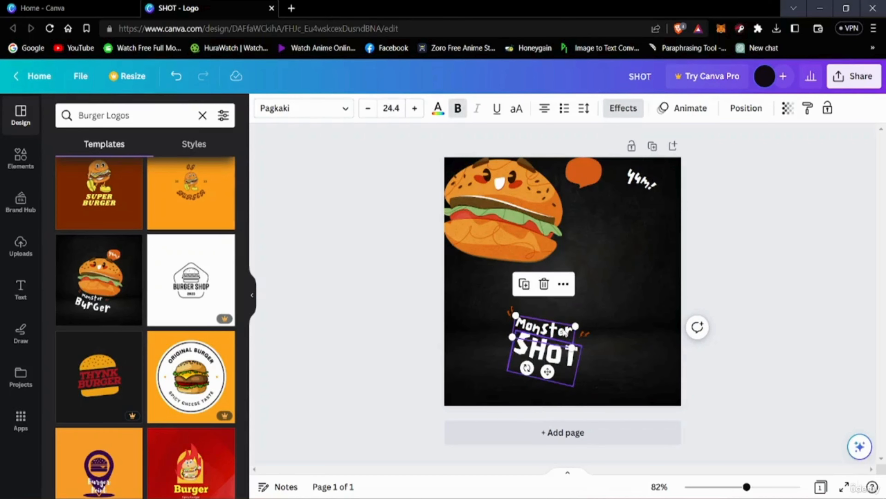
left_click(564, 329)
key("ctrl+a")
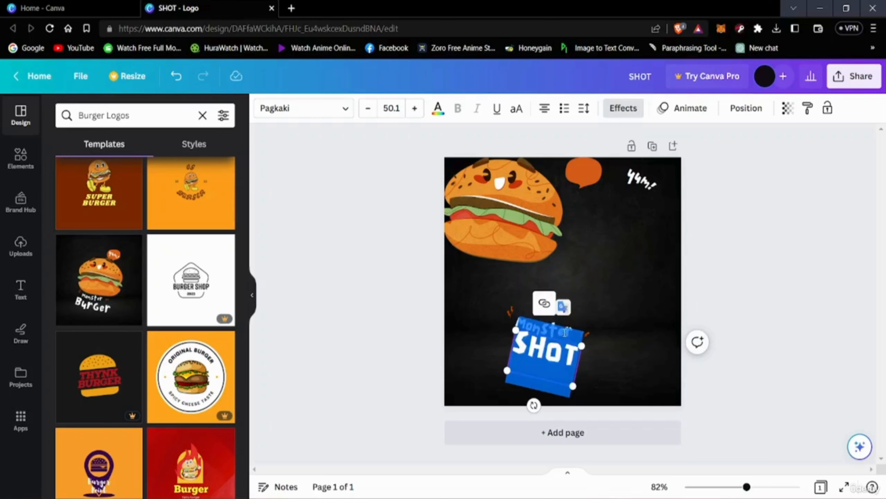
left_click(591, 303)
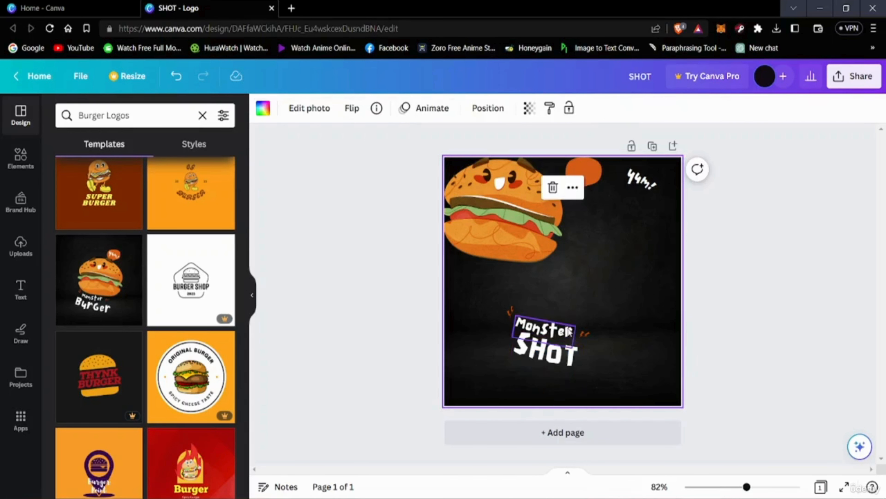
Move the "Monster" text up, clear of "SHOT", and change its wording to "BURGER"
left_click(574, 338)
left_click_drag(569, 331, 578, 305)
double_click(568, 305)
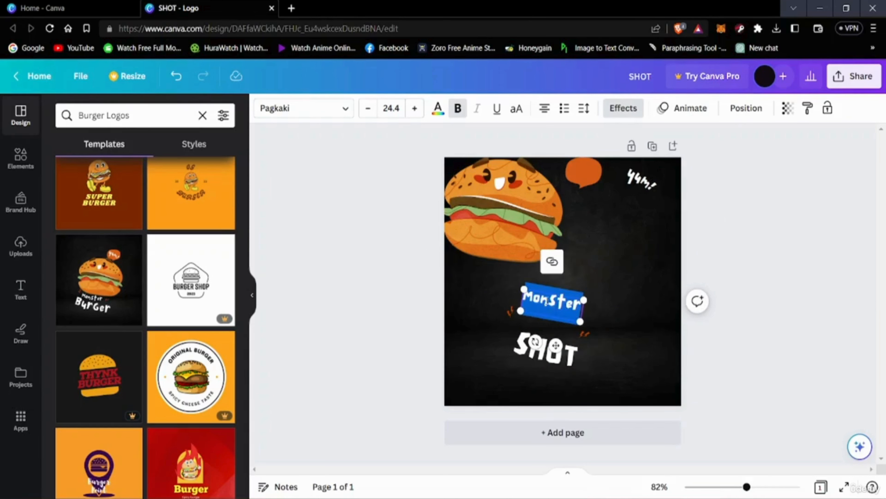
left_click(546, 303)
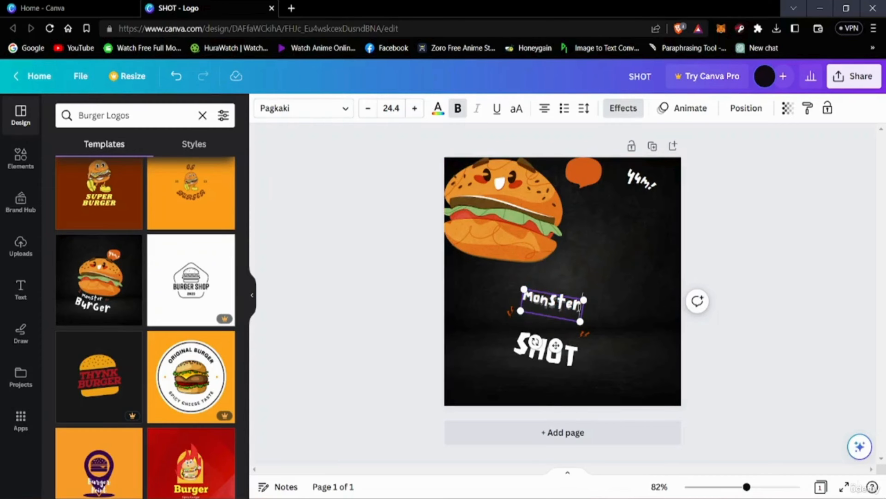
key("BackSpace")
key("BackSpace")
key("BackSpace")
key("BackSpace")
key("BackSpace")
key("BackSpace")
key("BackSpace")
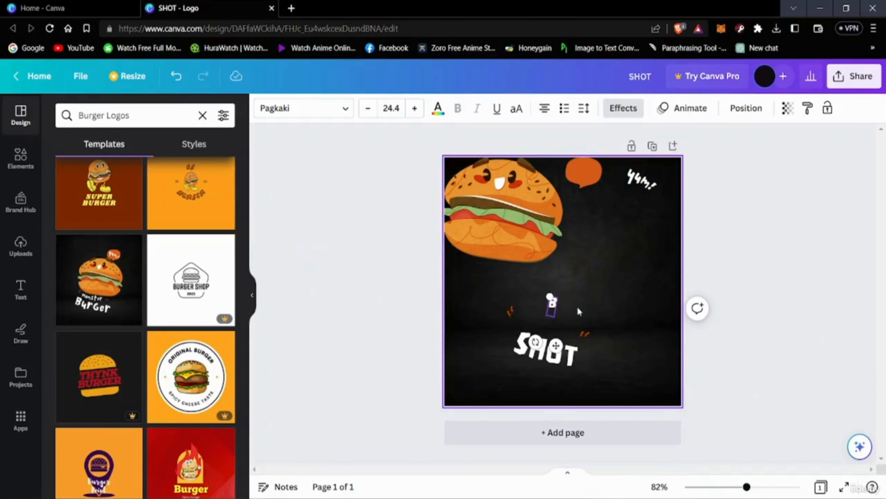
type("BURGER")
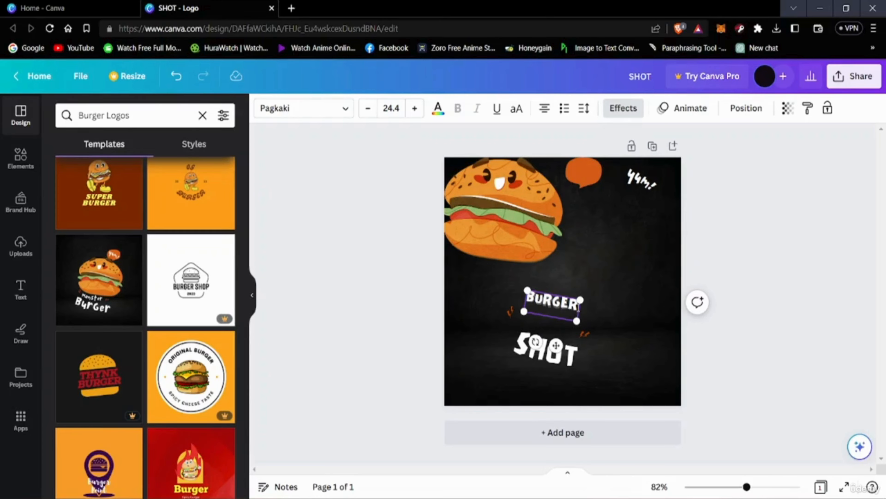
left_click(612, 331)
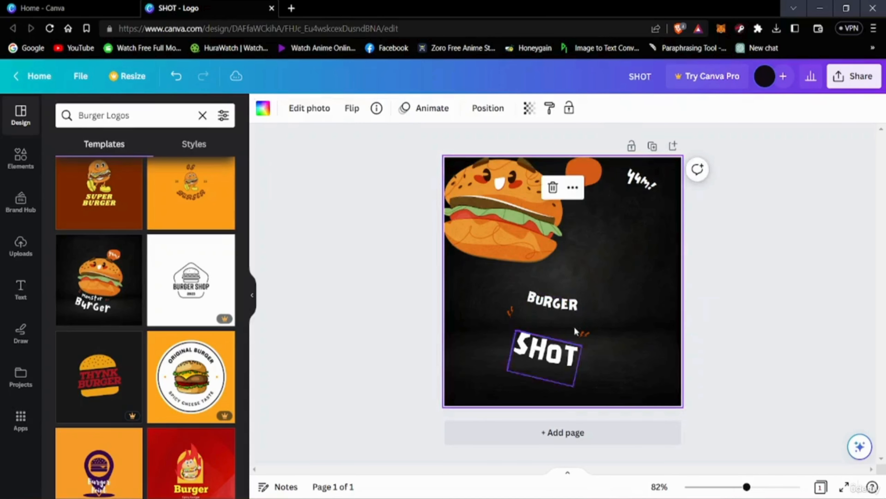
Place the "BURGER" text directly above "SHOT" and move both small orange accent marks to the page's lower-left area
left_click_drag(565, 308, 594, 347)
left_click(565, 344)
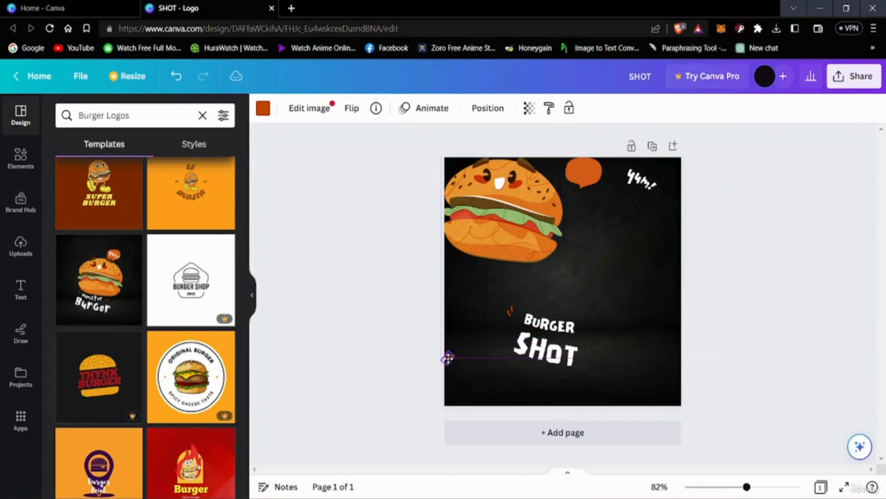
left_click_drag(448, 357, 462, 364)
left_click_drag(511, 312, 455, 349)
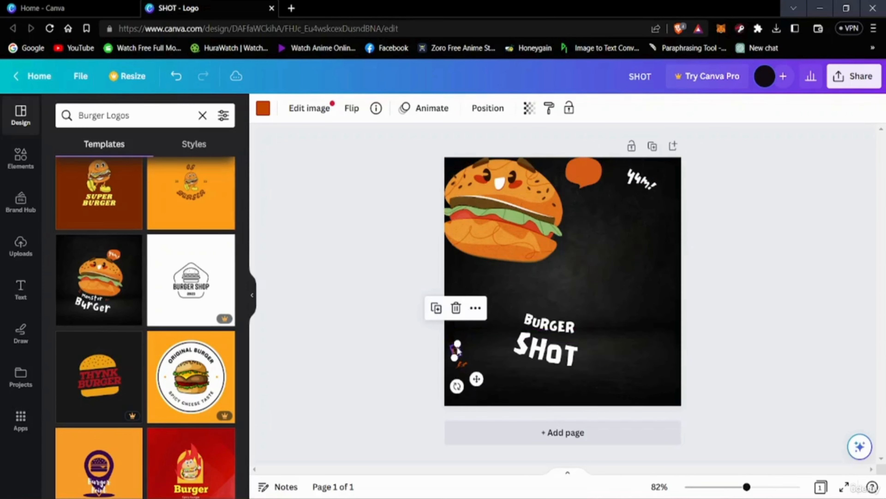
Move the "BURGER" and "SHOT" texts toward the page's left edge, with "BURGER" above "SHOT"
left_click(550, 329)
left_click(550, 326)
left_click_drag(542, 323, 472, 306)
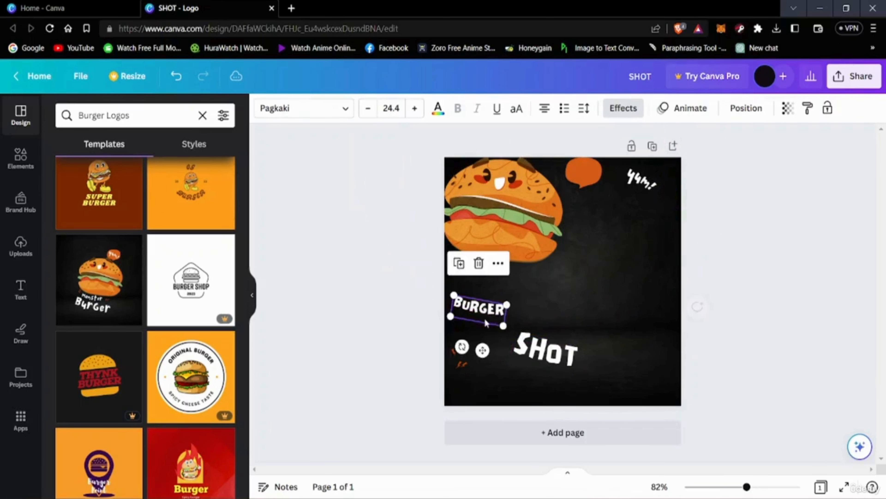
left_click(527, 343)
left_click_drag(527, 343, 479, 337)
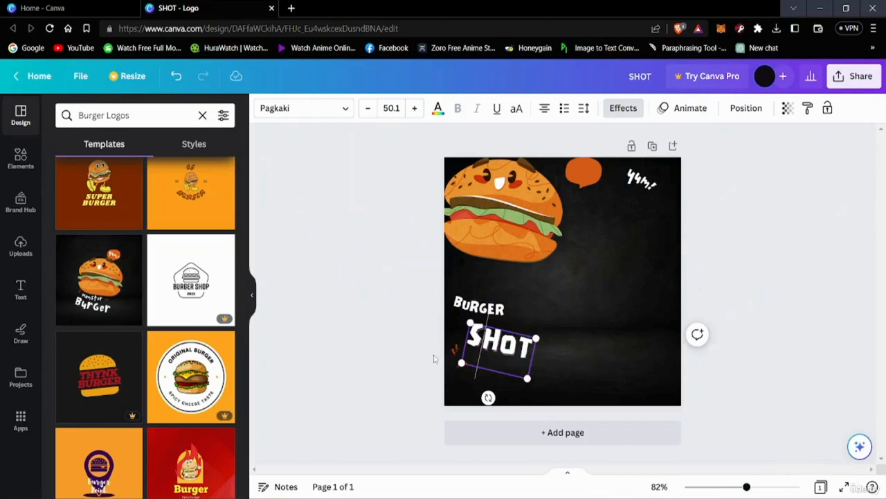
Shrink the burger picture and place it above the two texts, slightly left of the page's centre
left_click(533, 224)
left_click_drag(532, 224, 609, 278)
left_click_drag(630, 212, 554, 247)
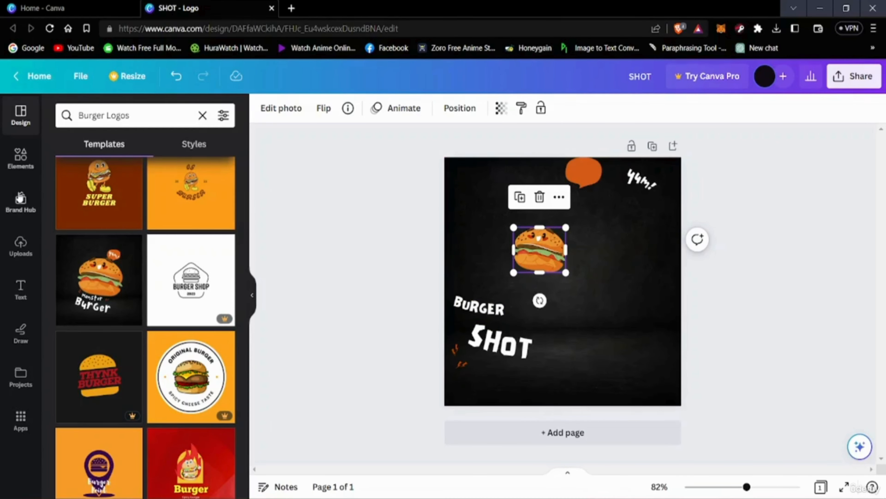
Search the elements for "target icon" and add the black crosshair graphic to the page
left_click(20, 157)
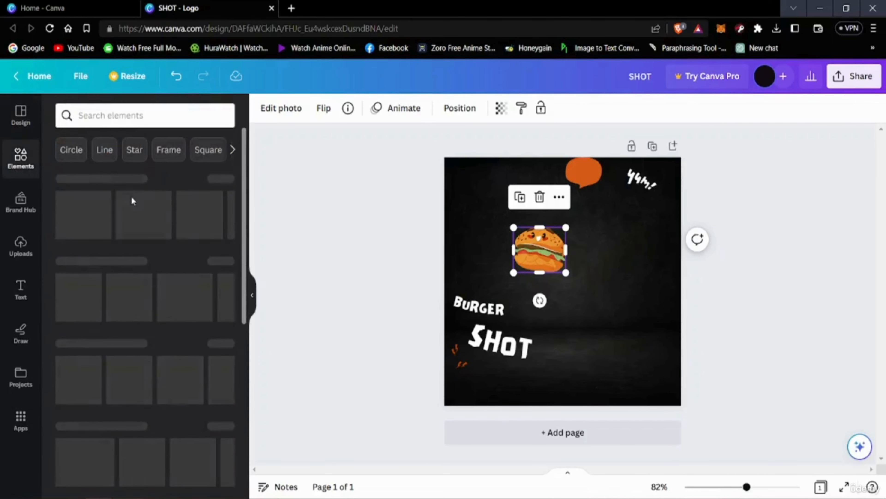
left_click(135, 115)
type("target")
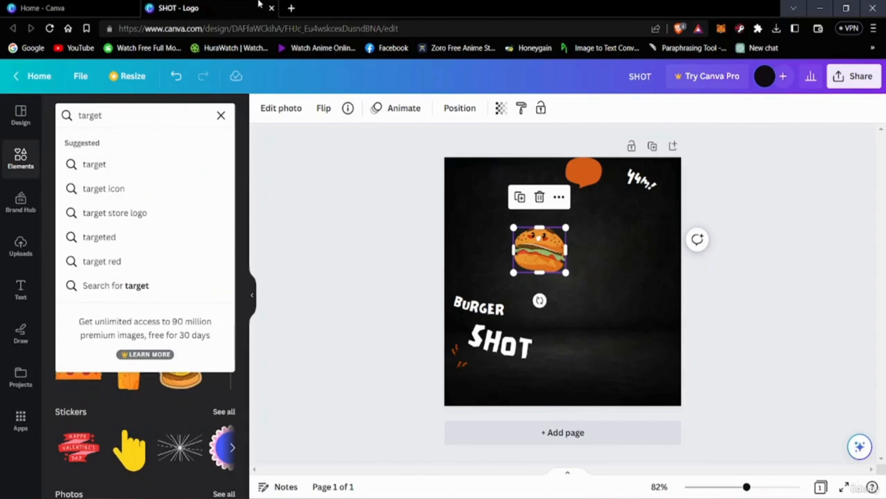
left_click(108, 199)
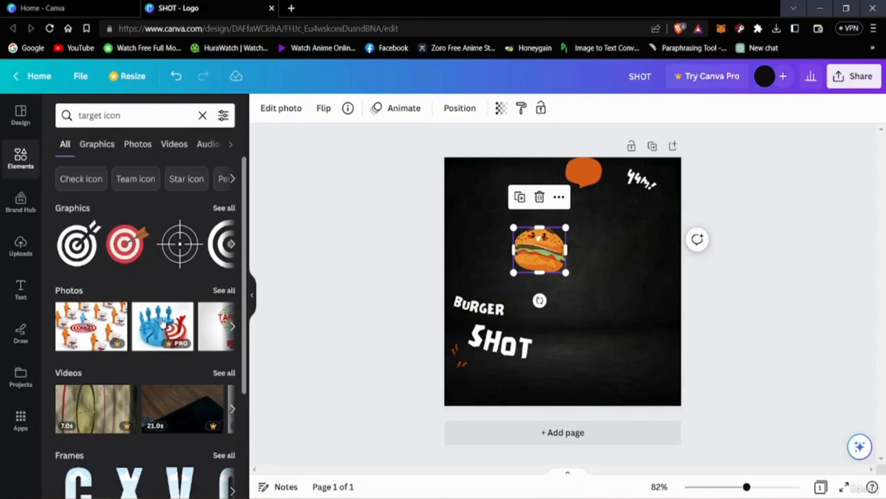
left_click(188, 243)
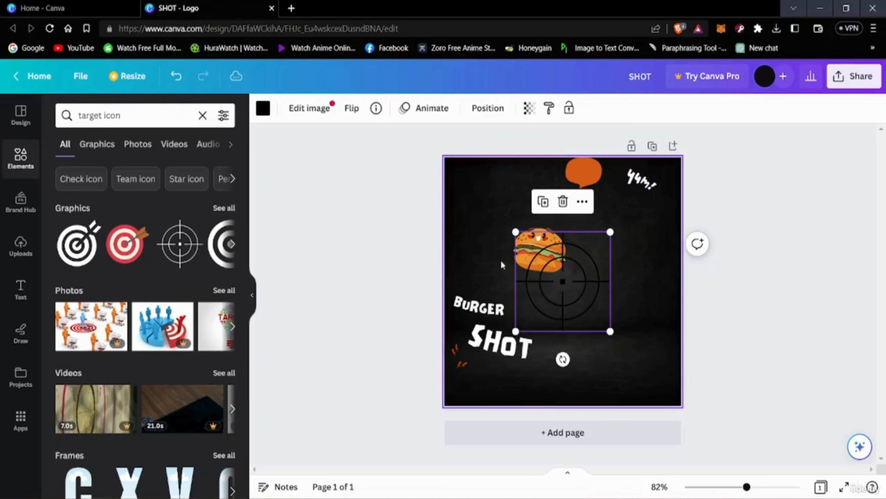
Shrink the crosshair and set it beside the burger, and enlarge the burger picture near the page's upper middle
left_click_drag(545, 265, 522, 236)
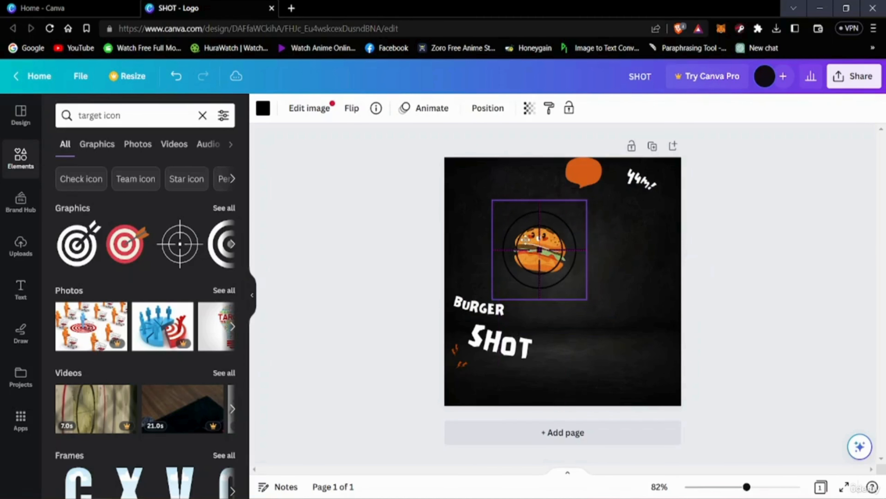
left_click_drag(586, 299, 634, 236)
left_click(540, 243)
mouse_move(571, 272)
left_mouse_down()
mouse_move(587, 304)
mouse_move(560, 269)
mouse_move(566, 258)
left_mouse_up()
Move the crosshair onto the burger and enlarge it to cover most of the picture
left_click(624, 237)
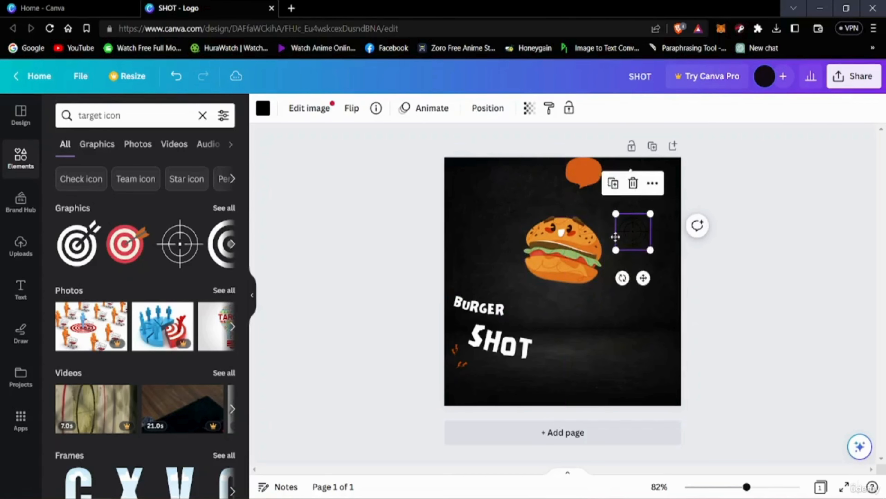
left_click_drag(625, 238, 604, 286)
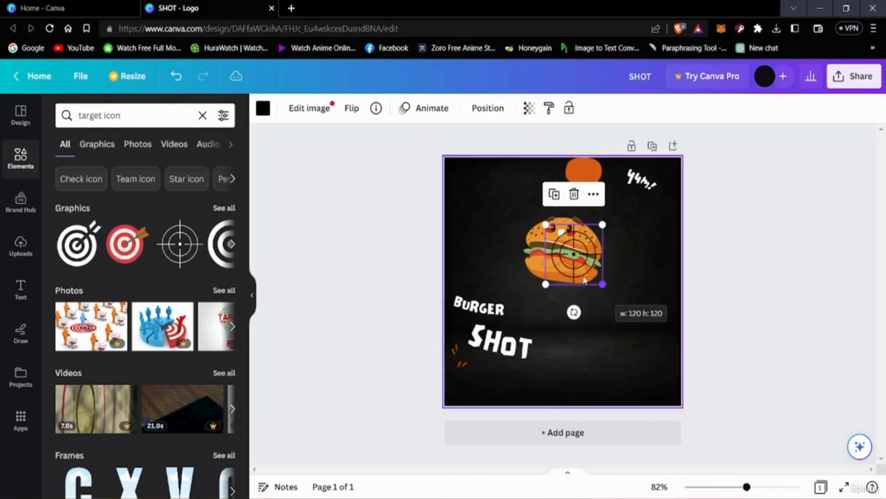
left_click_drag(572, 258, 602, 283)
left_click_drag(562, 250, 571, 246)
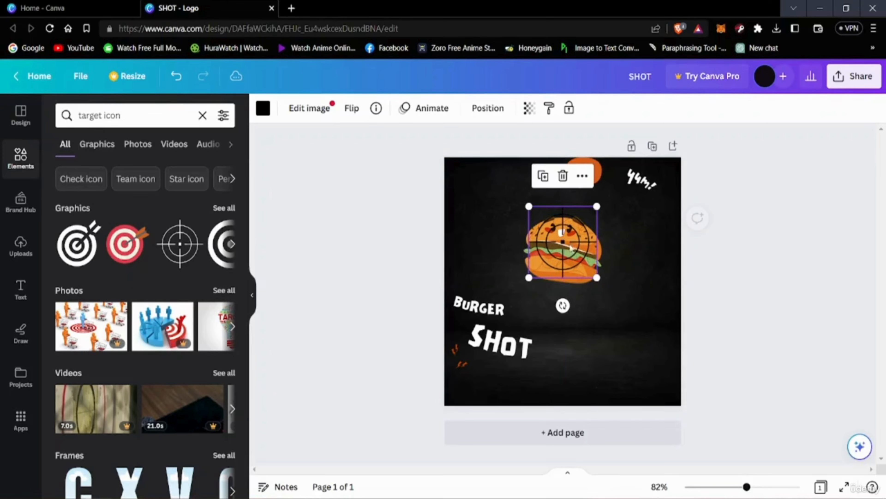
Look through the other target graphics, try the black bullseye with an arrow on the page and delete it
left_click(232, 246)
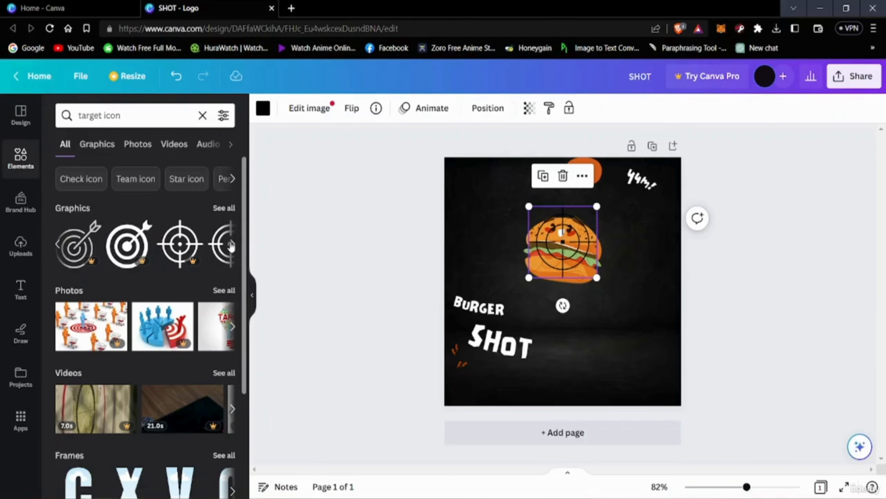
left_click(231, 245)
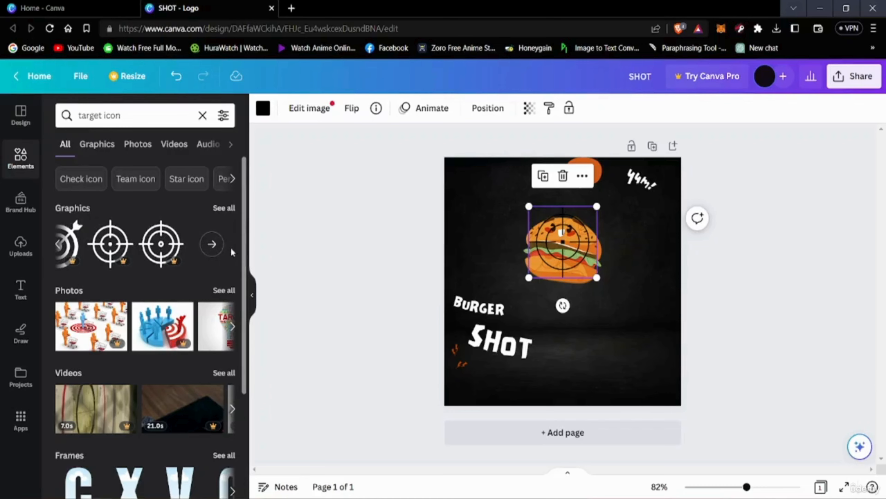
left_click(59, 246)
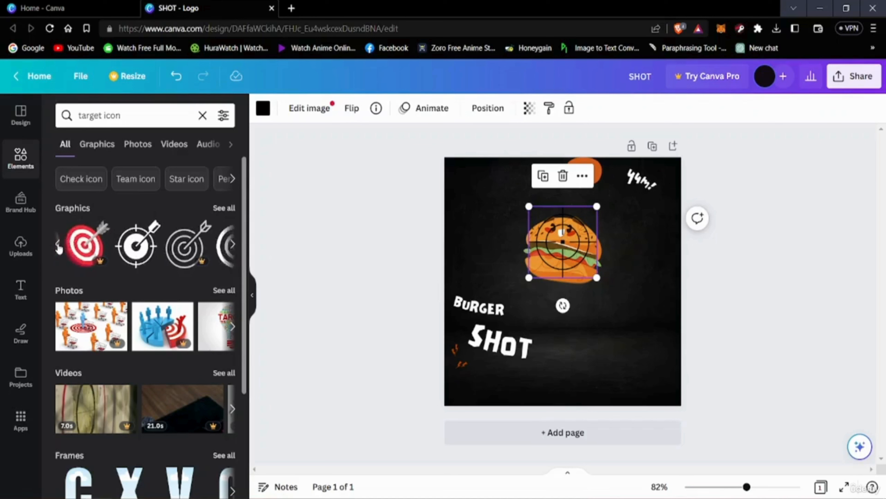
left_click(61, 246)
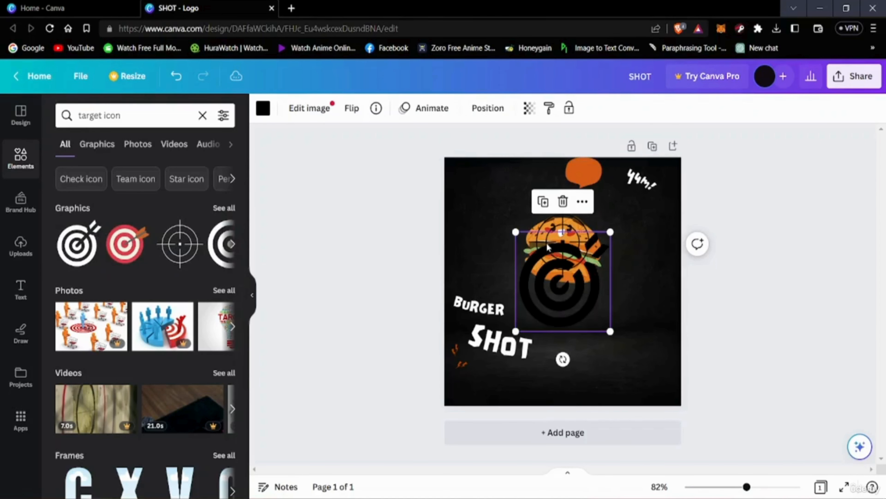
left_click(563, 202)
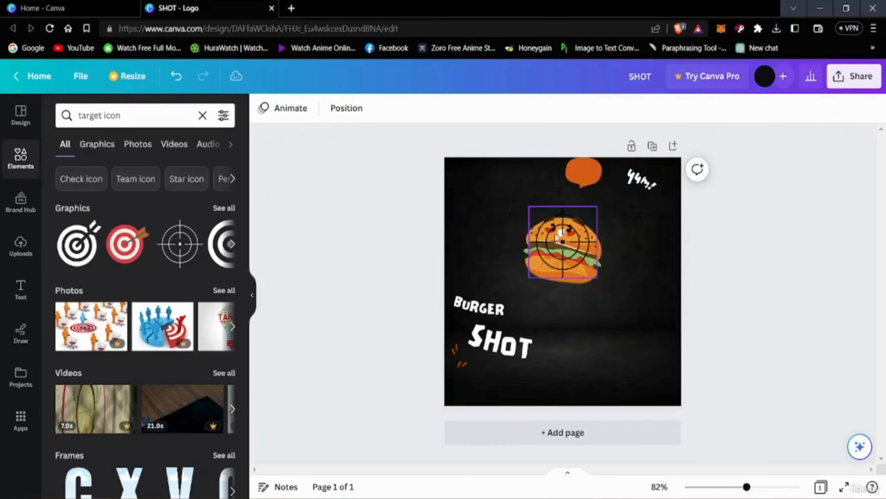
Nudge the crosshair slightly down and right to centre it on the burger
left_click_drag(559, 262, 561, 266)
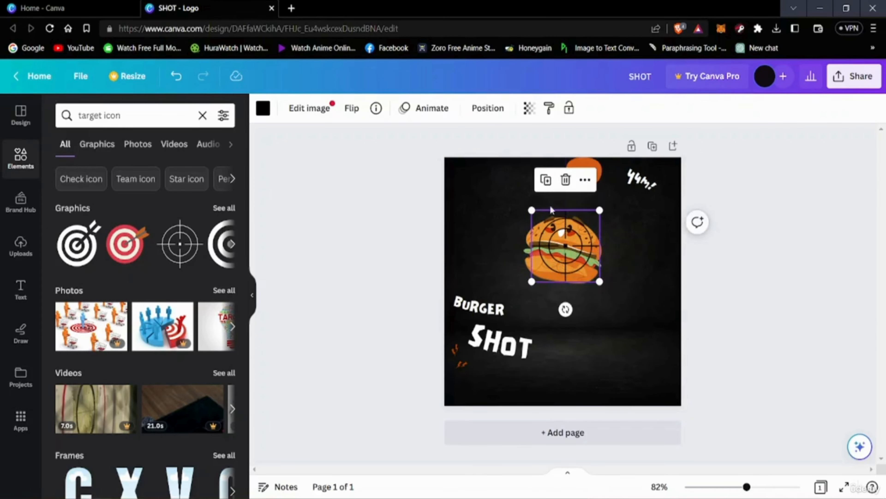
Try the document's two oranges and several of the photo blacks and dark greys on the crosshair
left_click(263, 107)
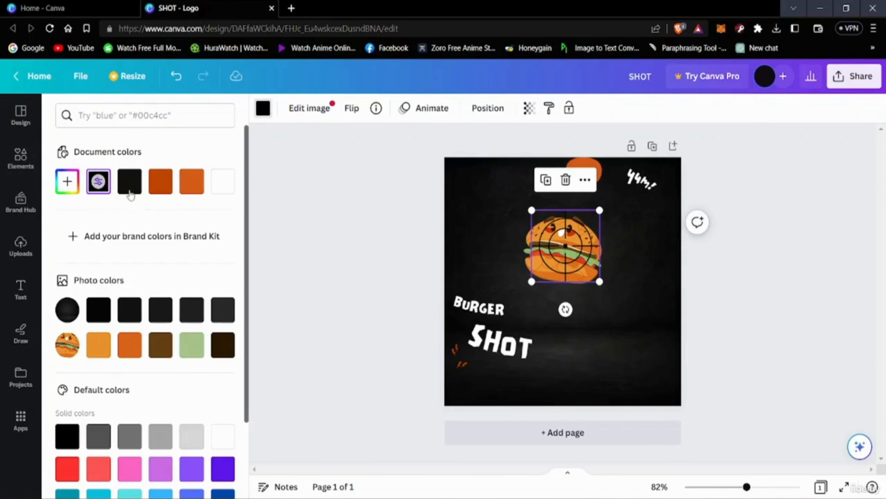
left_click(161, 181)
left_click(192, 182)
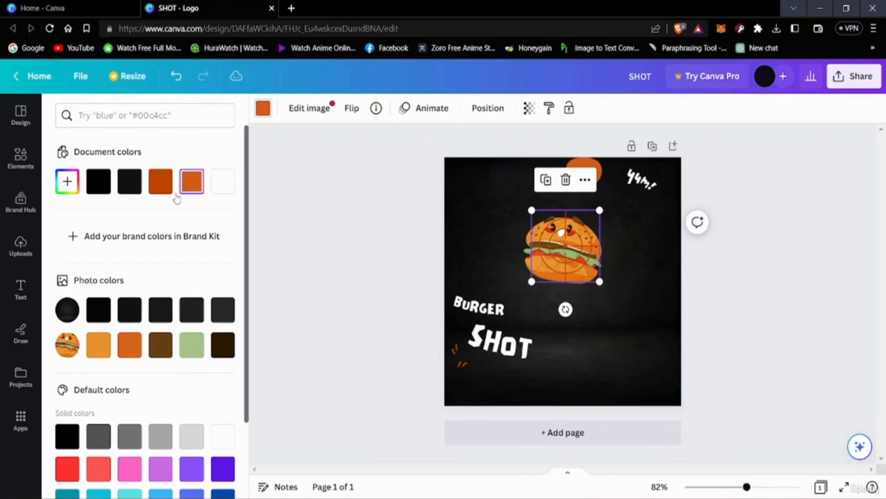
left_click(91, 316)
left_click(133, 316)
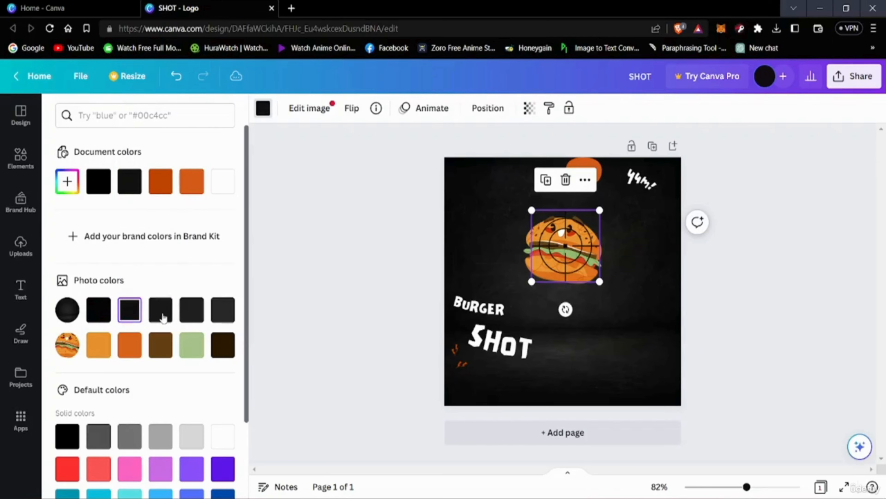
left_click(164, 317)
left_click(192, 316)
left_click(227, 349)
left_click(228, 319)
left_click(225, 341)
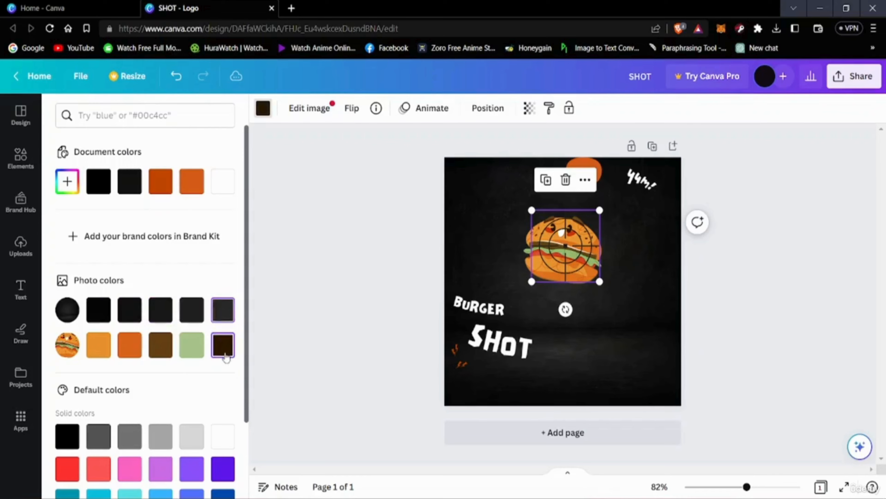
Try the burger photo's green, brown and oranges and solid red on the crosshair, and return it to black
left_click(189, 346)
left_click(160, 346)
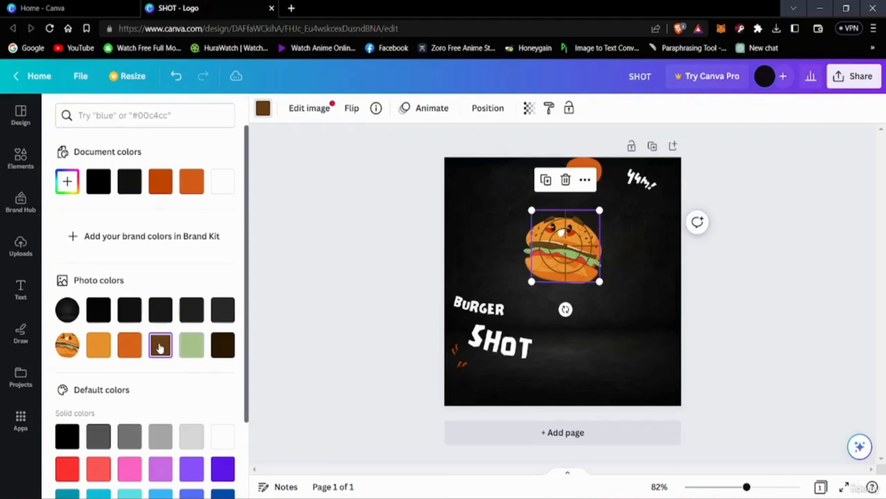
left_click(137, 348)
left_click(98, 347)
scroll(94, 353, "down", 3)
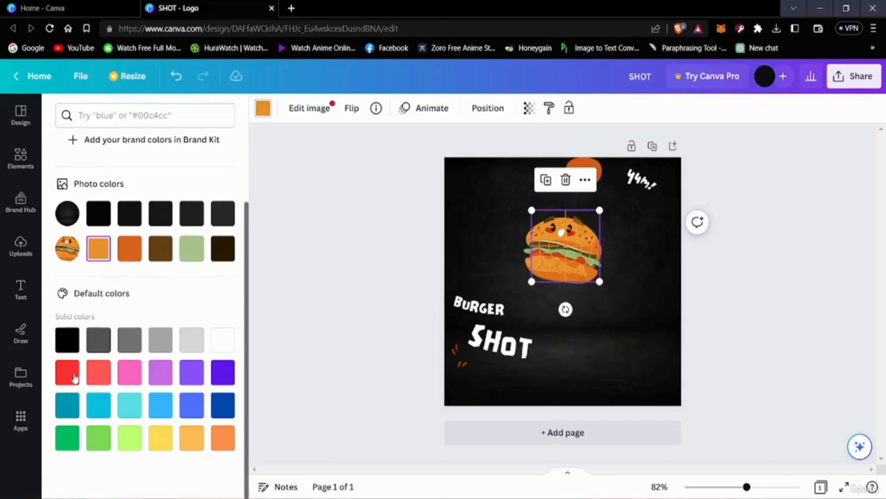
left_click(74, 378)
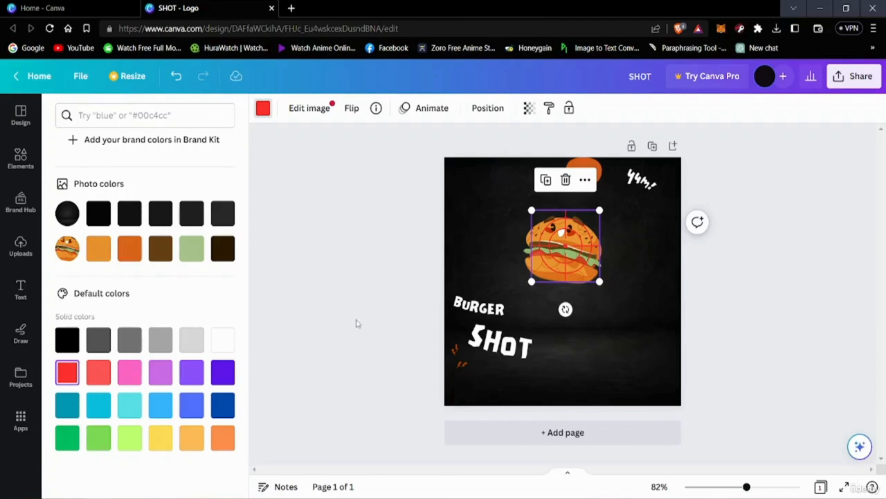
left_click(99, 213)
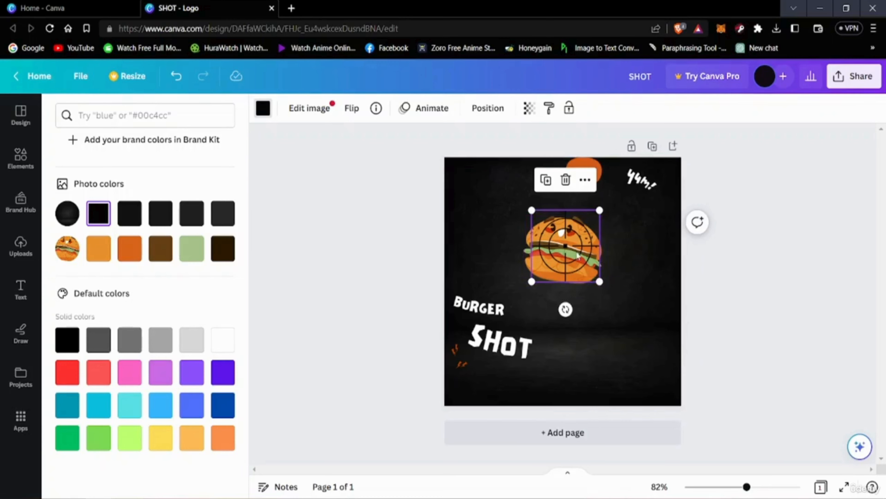
Resize the crosshair to about the burger's width and centre it over the burger
left_click_drag(614, 297, 628, 311)
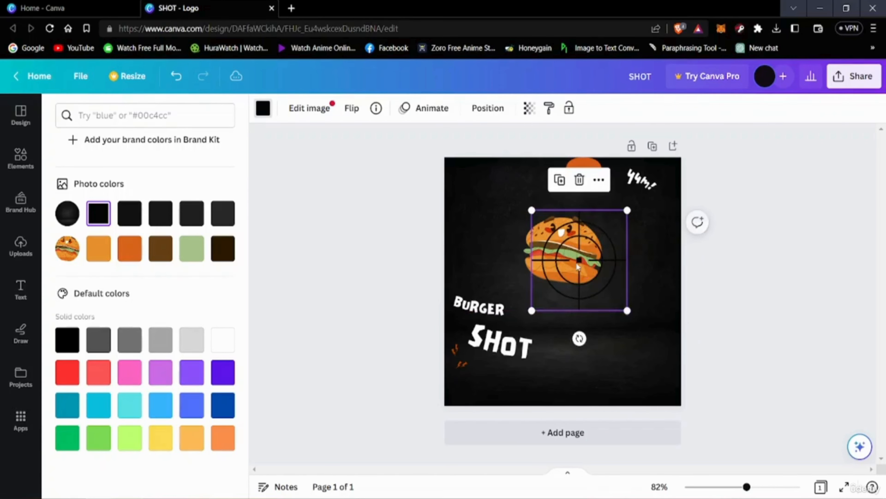
left_click_drag(575, 262, 561, 251)
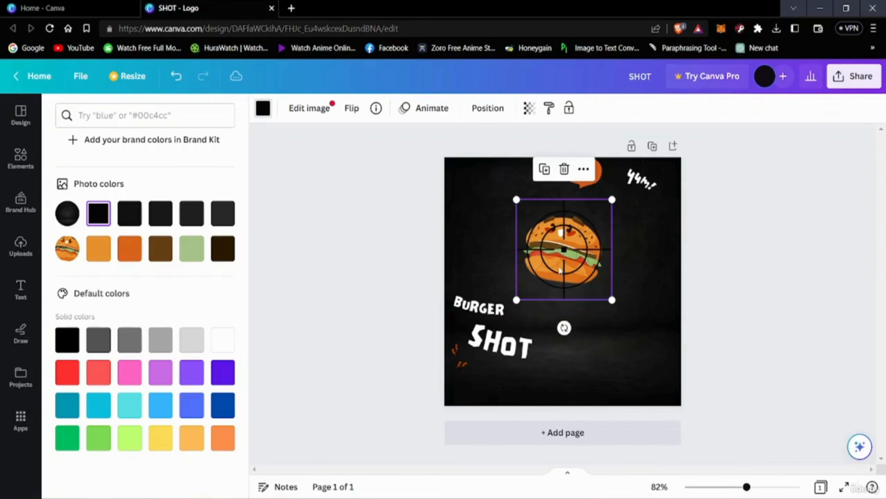
left_click_drag(617, 305, 590, 252)
left_click_drag(539, 232, 546, 237)
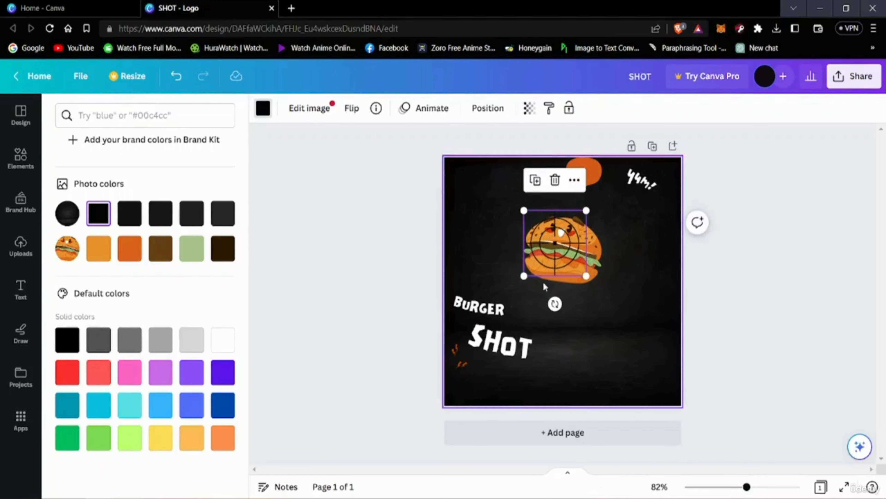
left_click_drag(587, 276, 597, 287)
left_click_drag(566, 252, 567, 249)
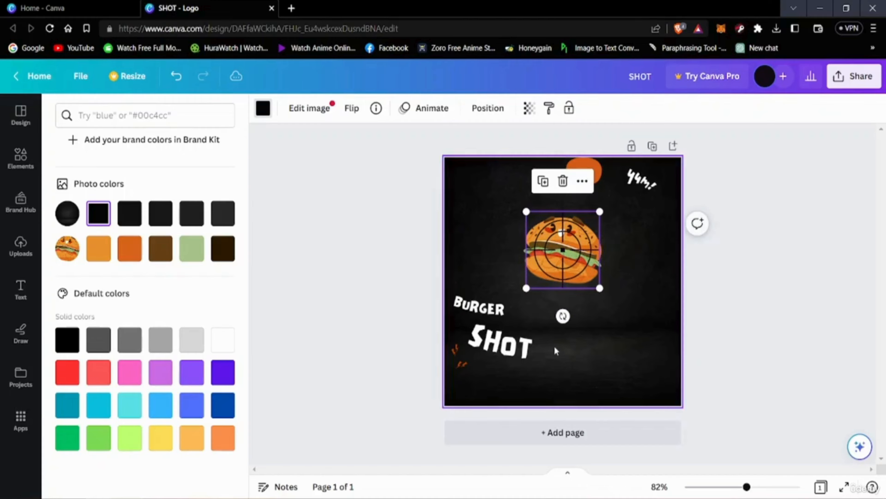
left_click(701, 343)
left_click(872, 184)
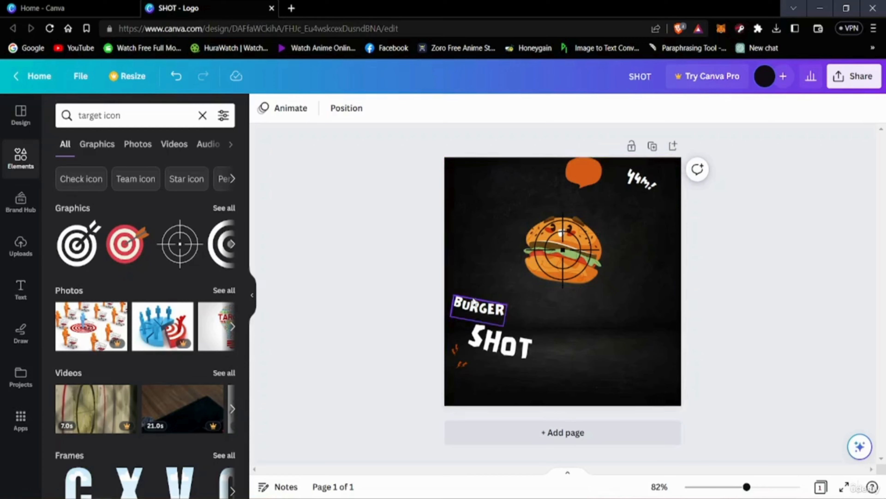
Stack the BURGER and SHOT texts directly under the burger and place the orange speech bubble above its right side
left_click_drag(493, 301, 521, 282)
left_click_drag(586, 283, 547, 291)
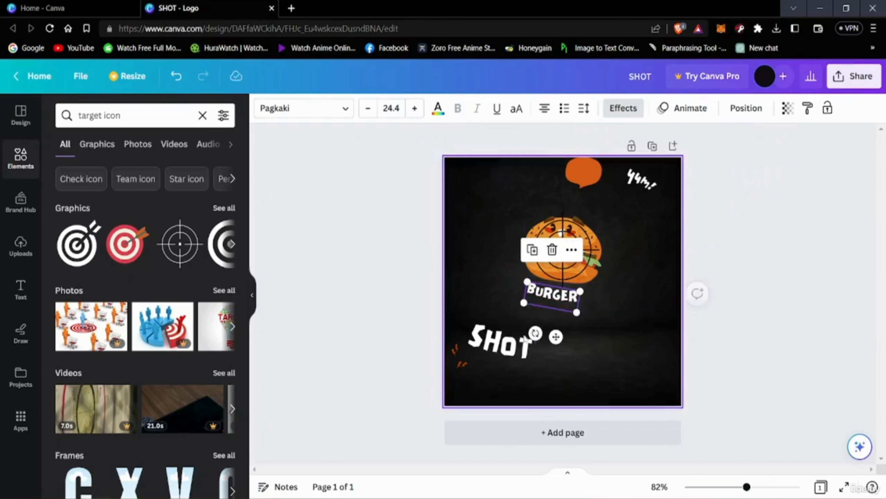
left_click(508, 344)
left_click_drag(508, 344, 552, 311)
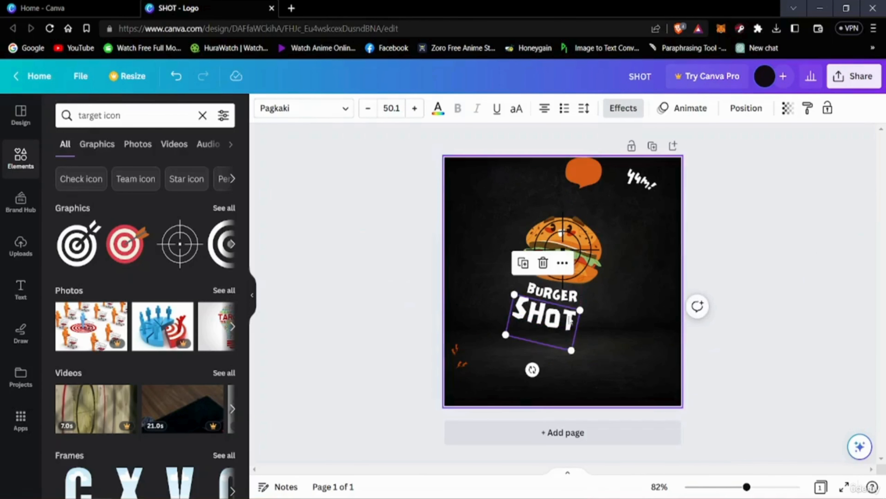
left_click(504, 363)
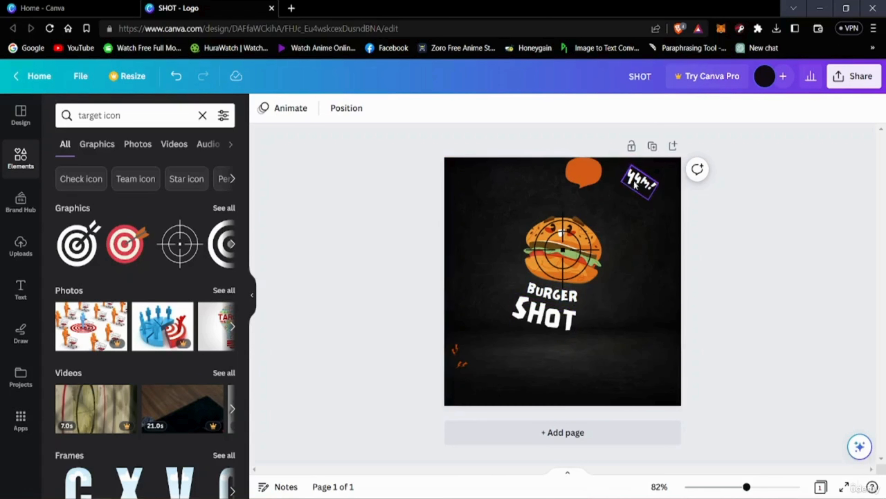
left_click(582, 169)
left_click_drag(581, 169, 592, 201)
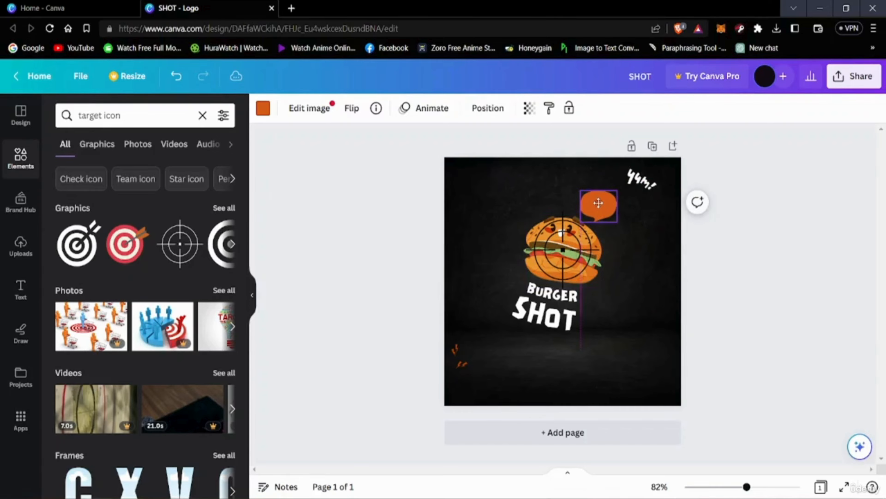
Replace the small tilted caption near the page's upper right corner with "oh my!"
left_click(645, 177)
mouse_move(644, 177)
left_mouse_down()
mouse_move(635, 188)
mouse_move(640, 183)
left_mouse_up()
left_click(640, 182)
left_click(640, 185)
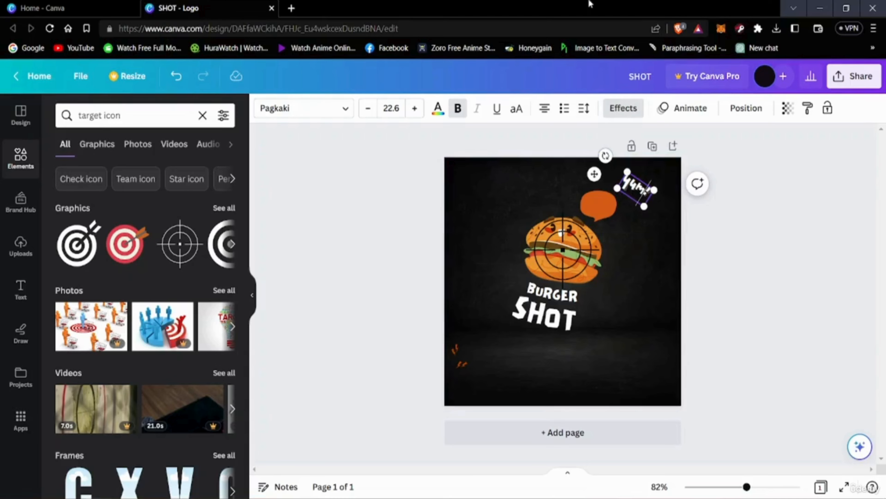
key("BackSpace")
key("BackSpace")
key("BackSpace")
key("BackSpace")
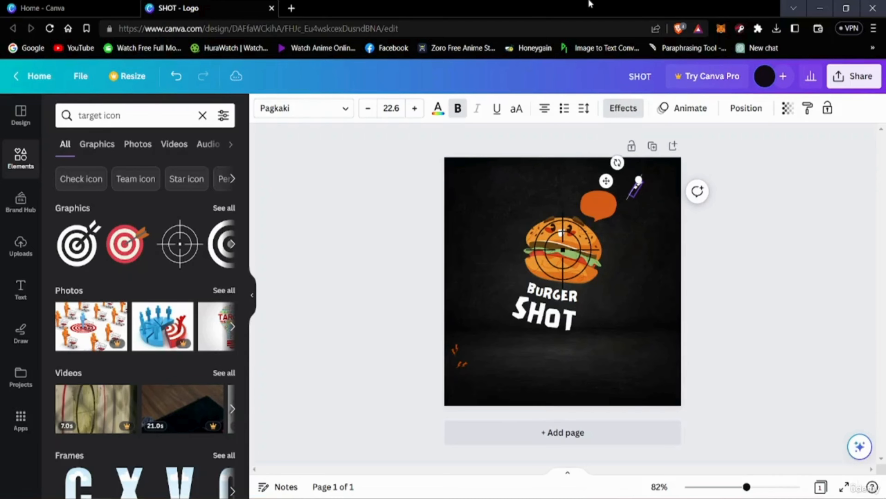
type("oh!")
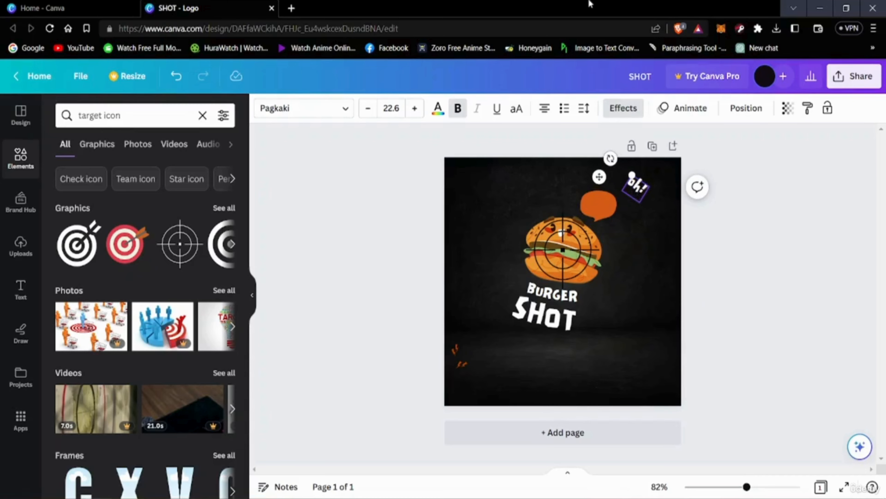
key("Left")
type("my")
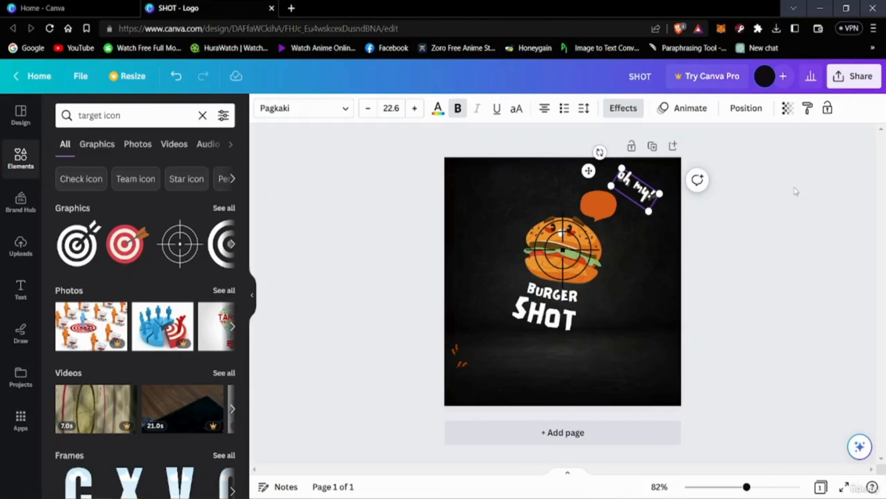
left_click(789, 198)
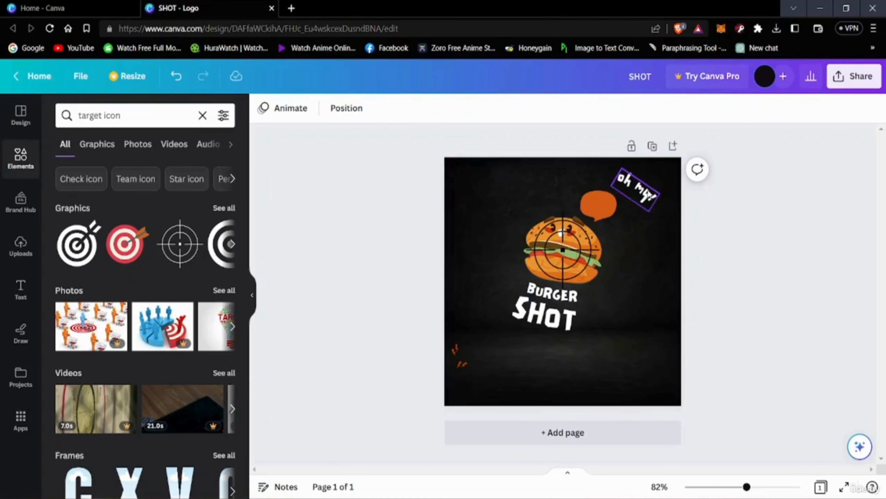
Move the "oh my!" caption onto the orange speech bubble and shrink it to font size 17.8 to fit
left_click_drag(638, 189, 601, 205)
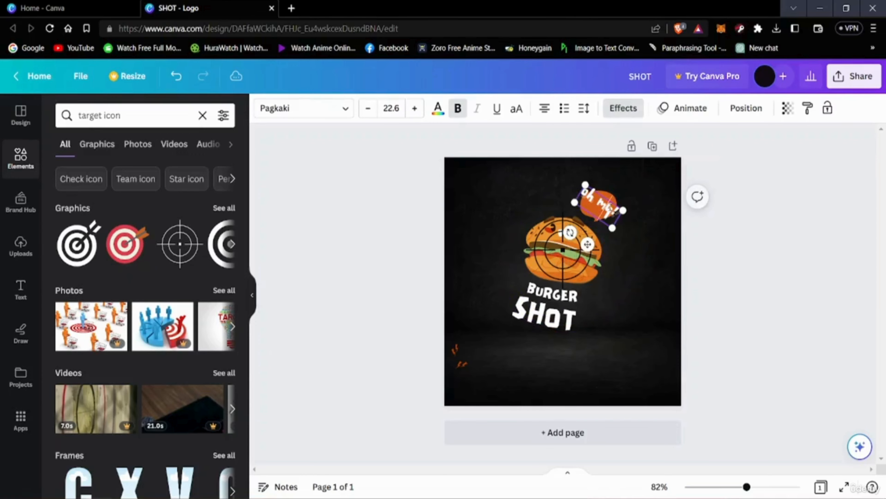
left_click(713, 215)
mouse_move(610, 216)
left_mouse_down()
mouse_move(638, 201)
mouse_move(599, 213)
left_mouse_up()
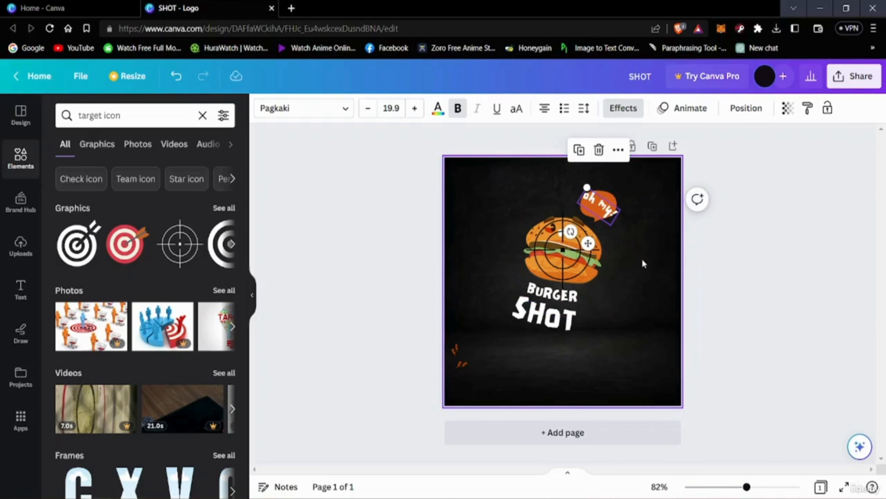
mouse_move(595, 203)
left_mouse_down()
mouse_move(633, 196)
mouse_move(645, 215)
mouse_move(606, 210)
left_mouse_up()
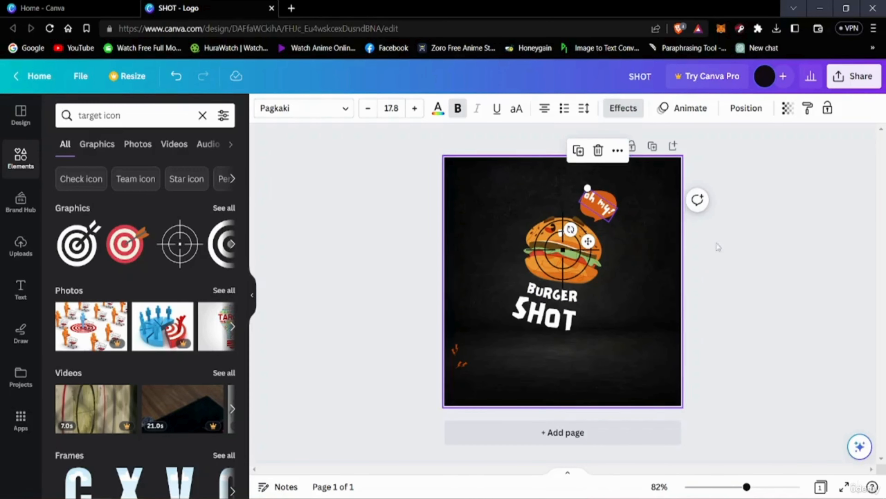
left_click(809, 270)
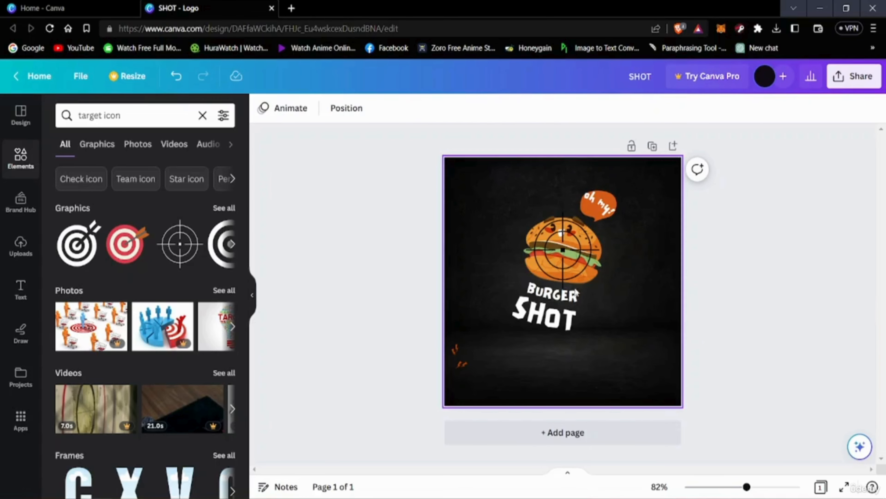
Place the two small orange accent marks on either side of the BURGER text
left_click(451, 347)
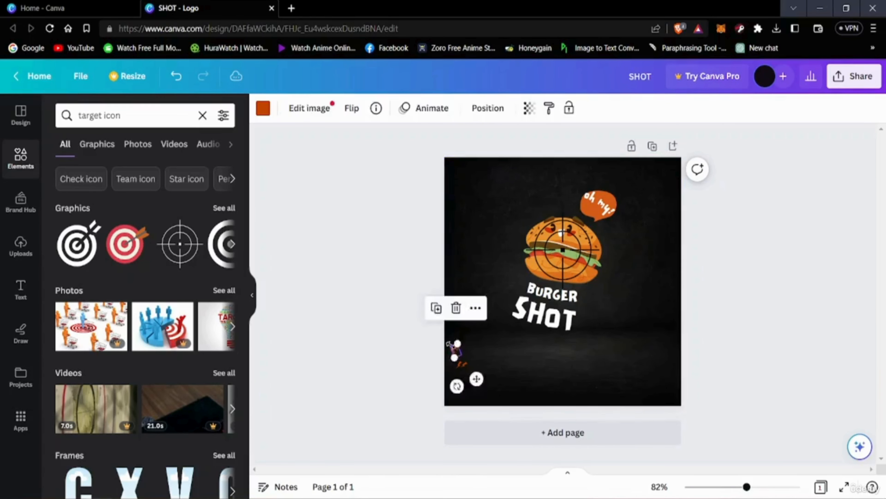
left_click_drag(450, 347, 514, 282)
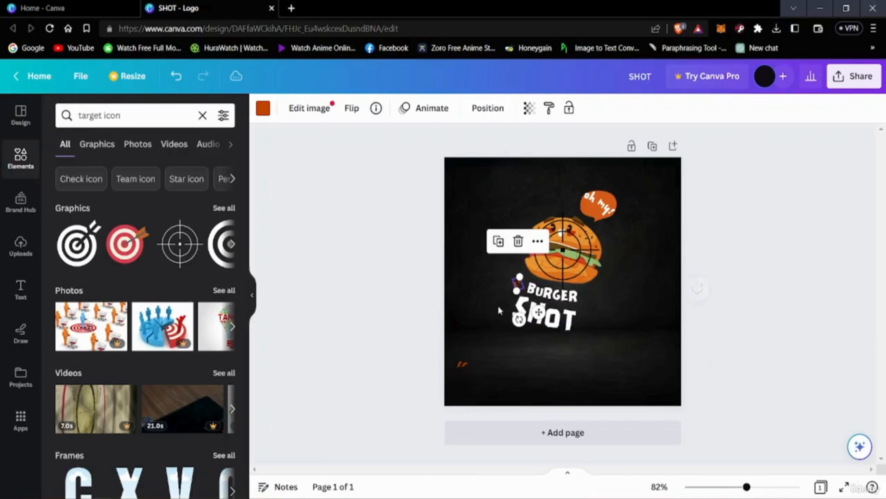
mouse_move(462, 364)
left_mouse_down()
mouse_move(520, 358)
mouse_move(586, 320)
mouse_move(588, 303)
mouse_move(493, 345)
left_mouse_up()
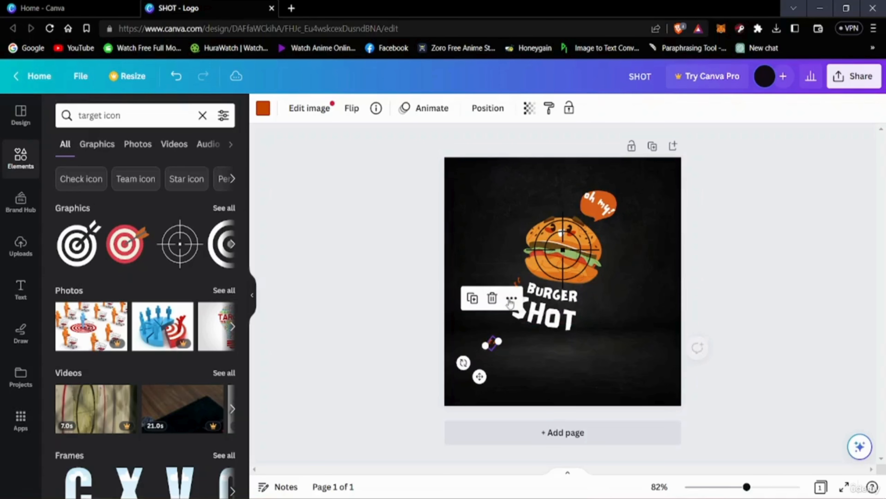
mouse_move(517, 282)
left_mouse_down()
mouse_move(604, 291)
mouse_move(583, 290)
left_mouse_up()
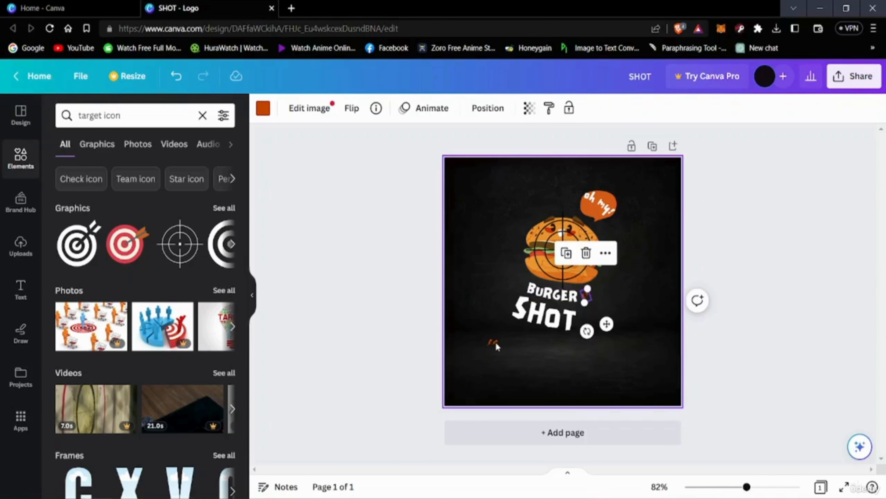
mouse_move(497, 346)
left_mouse_down()
mouse_move(501, 301)
mouse_move(520, 280)
left_mouse_up()
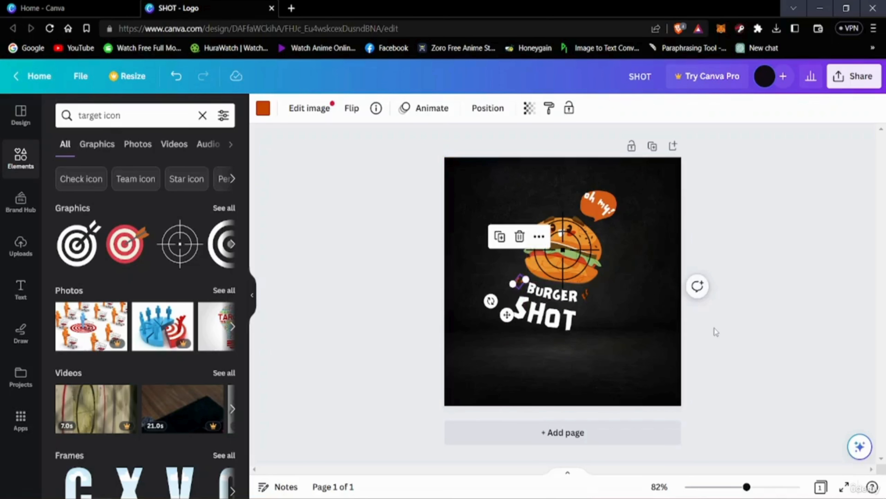
left_click(733, 328)
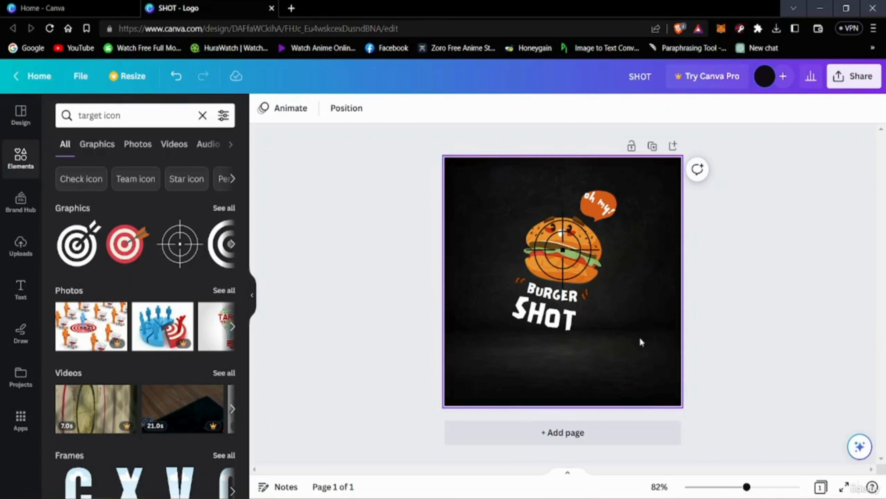
Move the SHOT and BURGER texts, accent marks, speech bubble, "oh my!" caption and crosshair away from the burger to free it
left_click(648, 310)
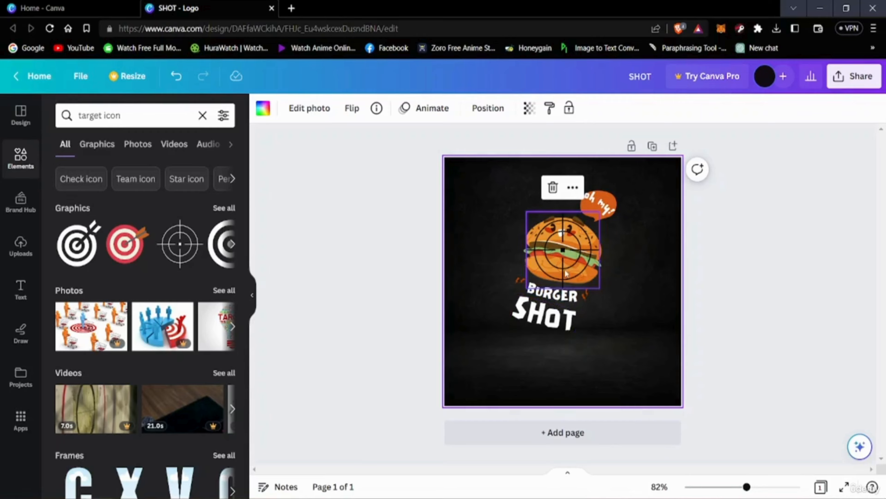
left_click_drag(552, 319, 528, 363)
left_click_drag(555, 298, 550, 345)
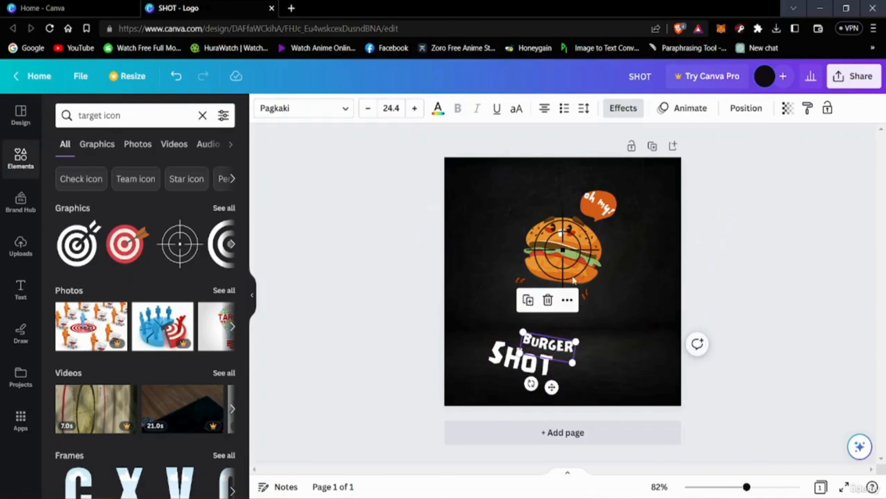
left_click(587, 295)
left_click_drag(585, 297, 595, 321)
left_click_drag(518, 282, 468, 315)
left_click_drag(595, 201, 590, 169)
left_click(576, 252)
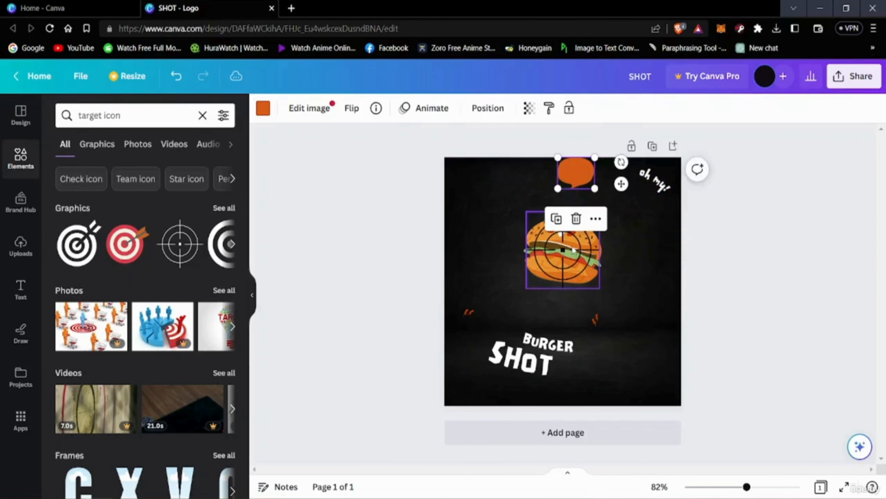
mouse_move(601, 212)
left_mouse_down()
mouse_move(619, 192)
mouse_move(603, 209)
left_mouse_up()
left_click_drag(572, 244, 646, 253)
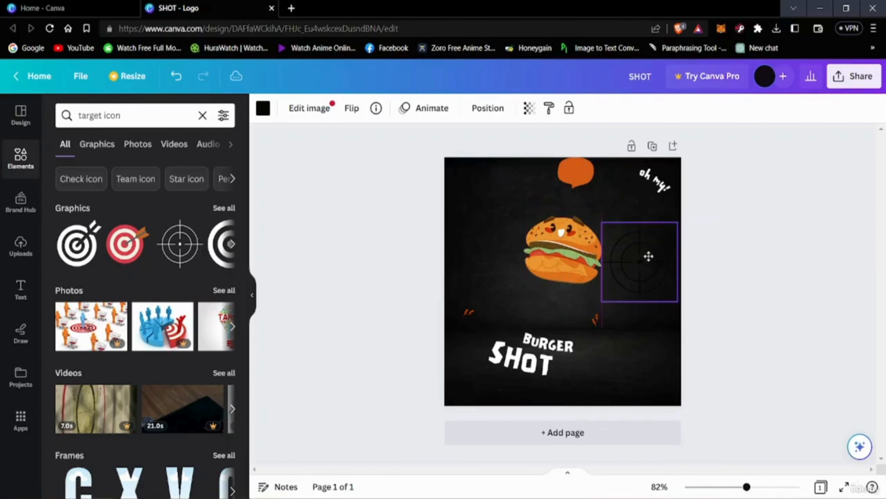
Enlarge the burger to about one and a half times its size and place it near the middle of the page
left_click(541, 246)
left_click_drag(540, 246, 492, 242)
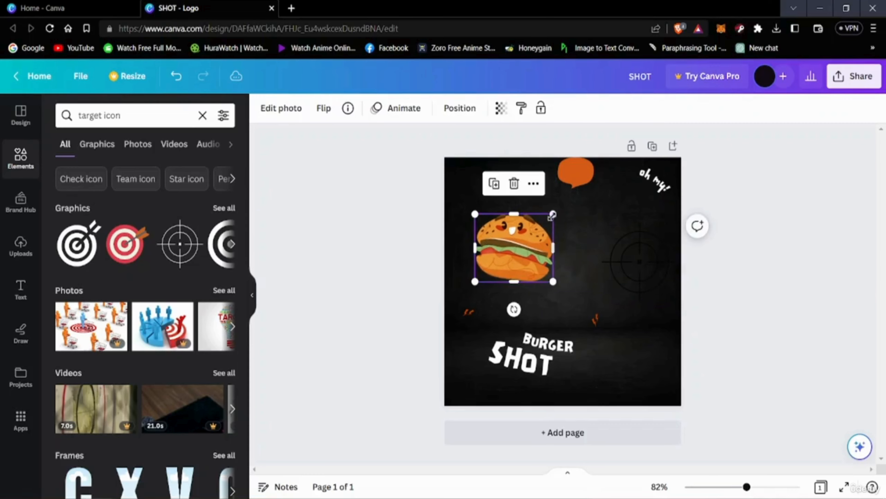
left_click_drag(553, 214, 614, 206)
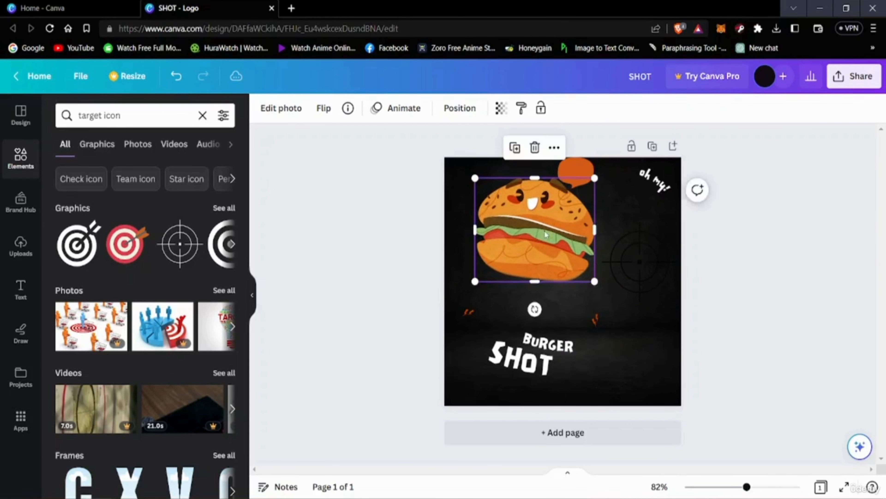
left_click_drag(550, 229, 572, 258)
Place the crosshair back on the burger, enlarge it to slightly exceed the burger's width and centre it over the burger
left_click(650, 261)
left_click_drag(650, 261, 566, 250)
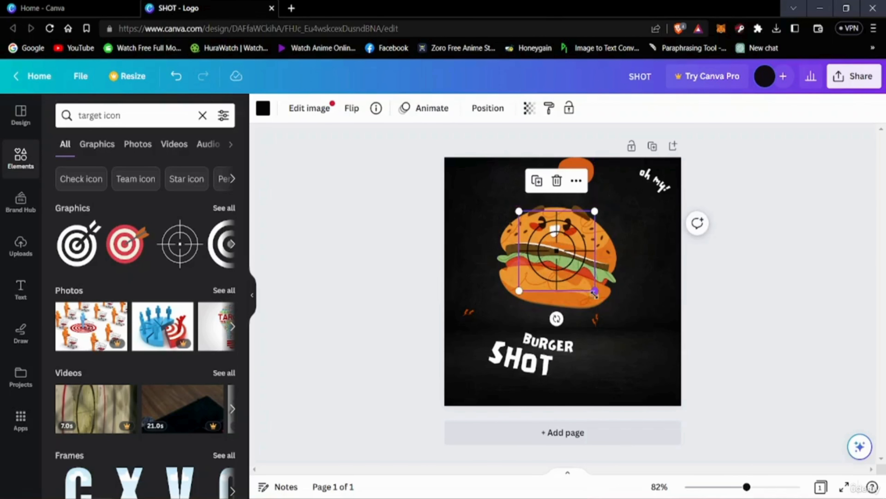
left_click_drag(595, 293, 617, 315)
left_click_drag(560, 263, 545, 251)
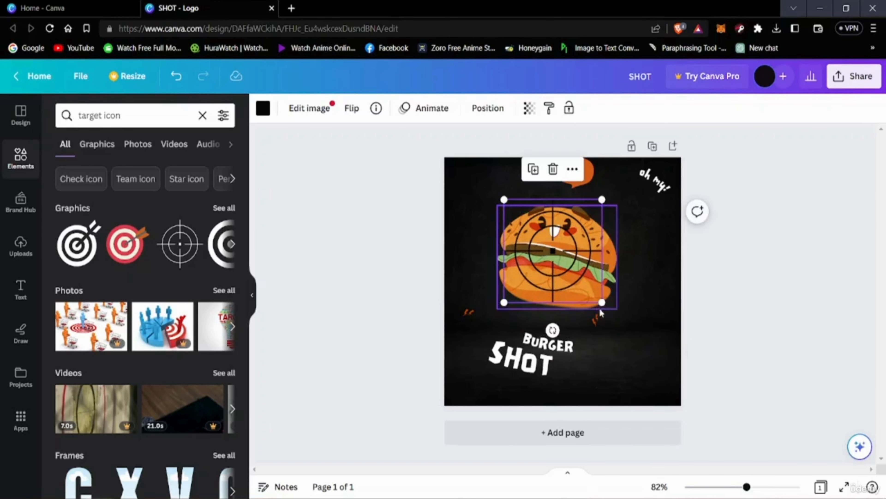
left_click_drag(601, 301, 616, 317)
left_click_drag(579, 277, 551, 239)
left_click_drag(610, 300, 617, 316)
left_click_drag(551, 269, 551, 266)
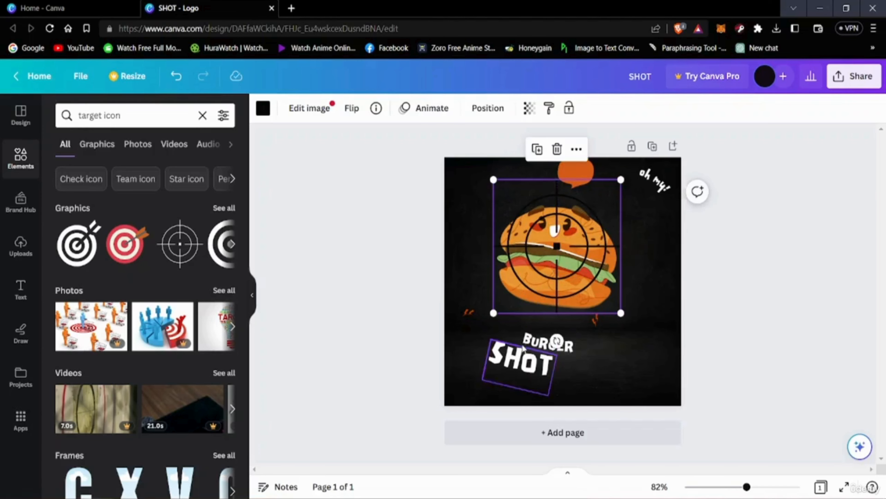
left_click(813, 267)
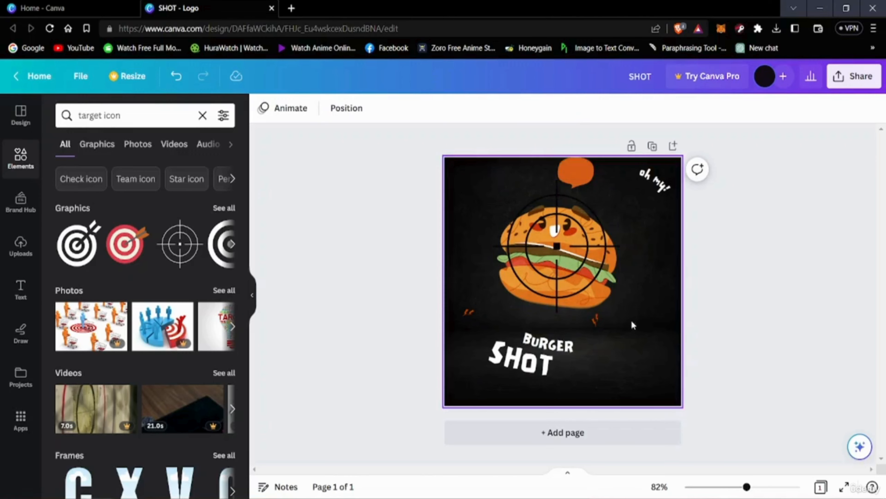
left_click_drag(553, 251, 553, 259)
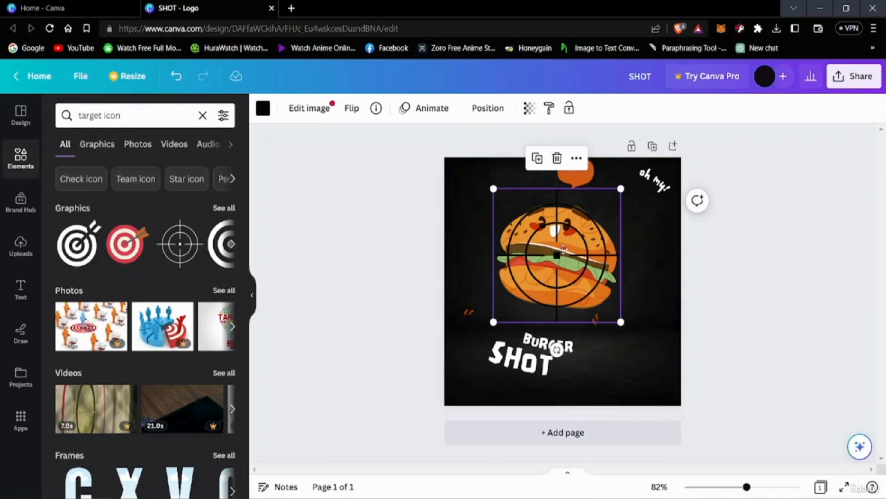
mouse_move(564, 250)
left_mouse_down()
mouse_move(564, 234)
mouse_move(563, 265)
left_mouse_up()
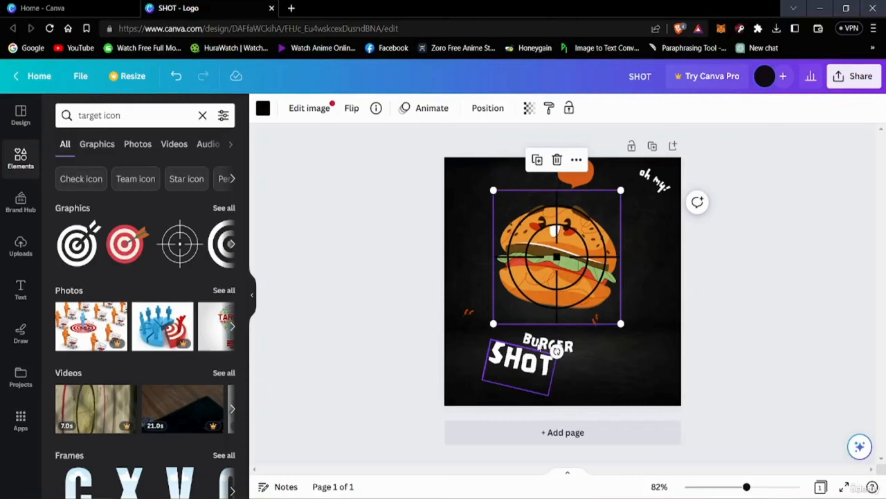
Move the BURGER text directly under the burger and place the two orange accent marks on either side of it
left_click(539, 344)
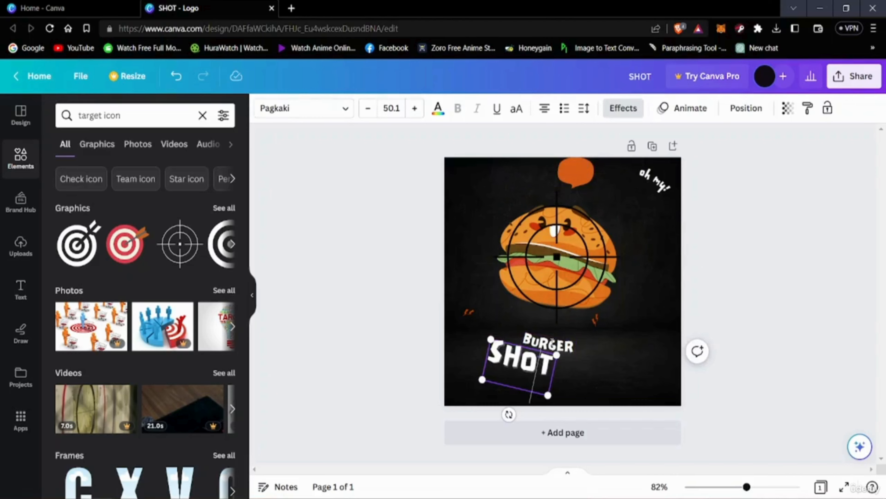
left_click_drag(548, 342, 555, 321)
left_click(598, 327)
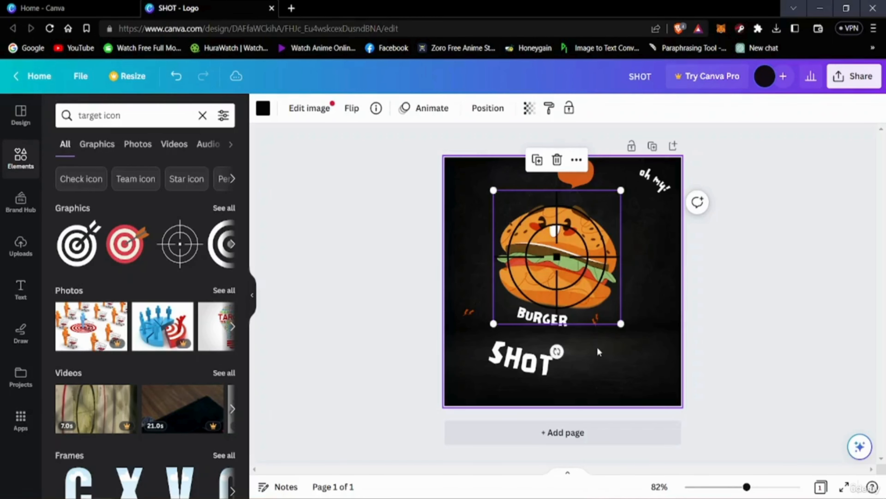
left_click(597, 346)
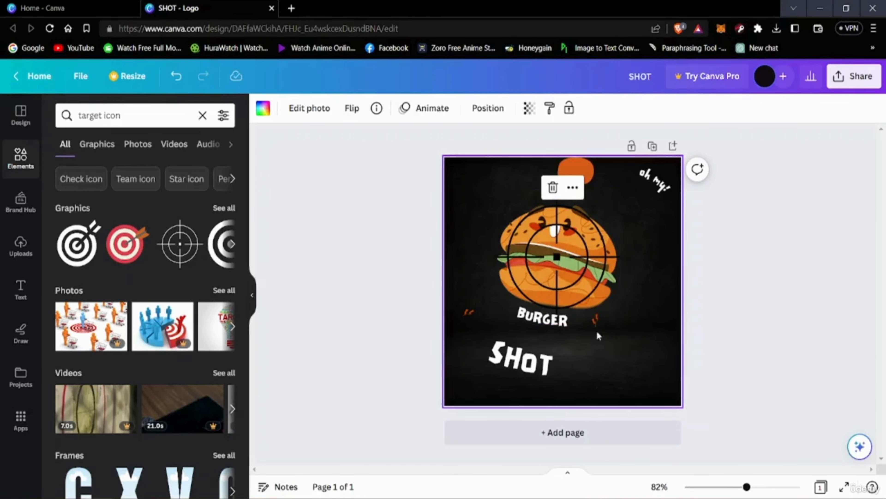
left_click_drag(594, 322, 576, 324)
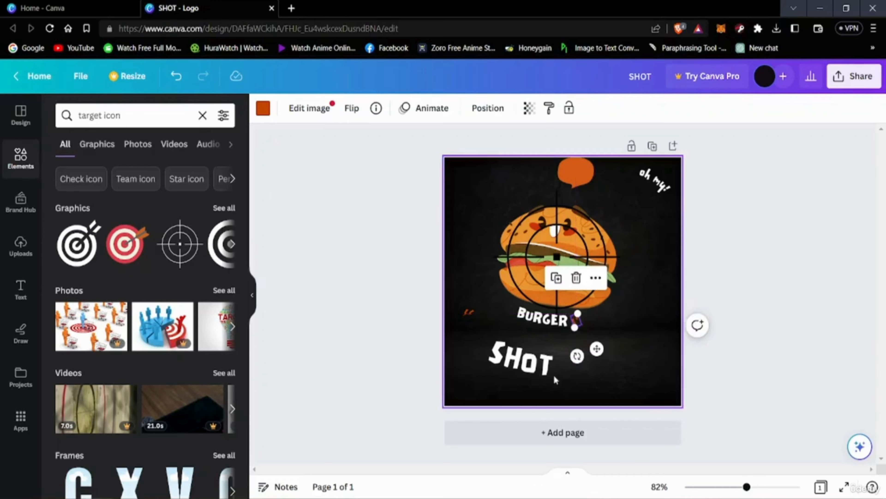
left_click(471, 311)
left_click_drag(471, 310, 512, 310)
left_click(810, 336)
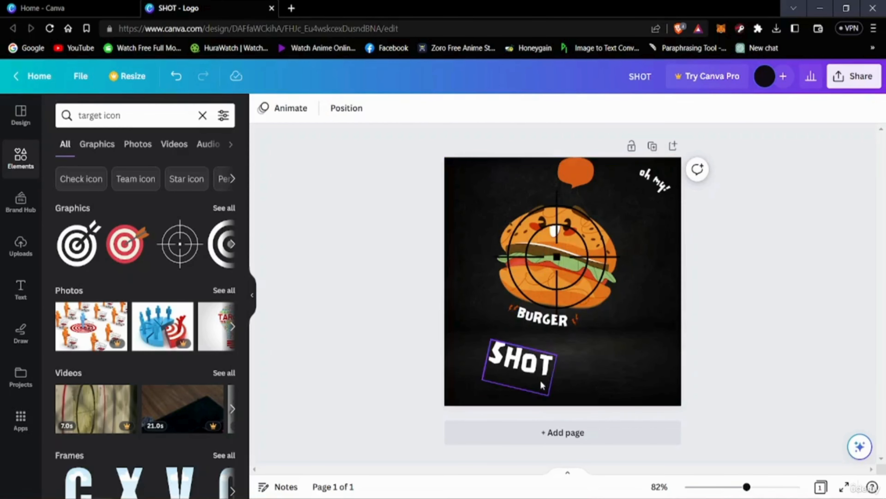
Move the SHOT text directly beneath BURGER and enlarge it to font size 61.4
left_click_drag(532, 379, 546, 360)
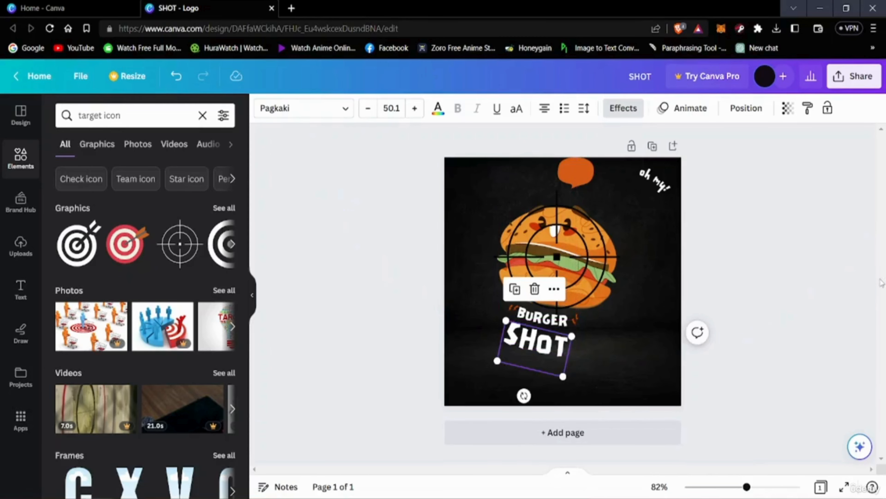
left_click(822, 246)
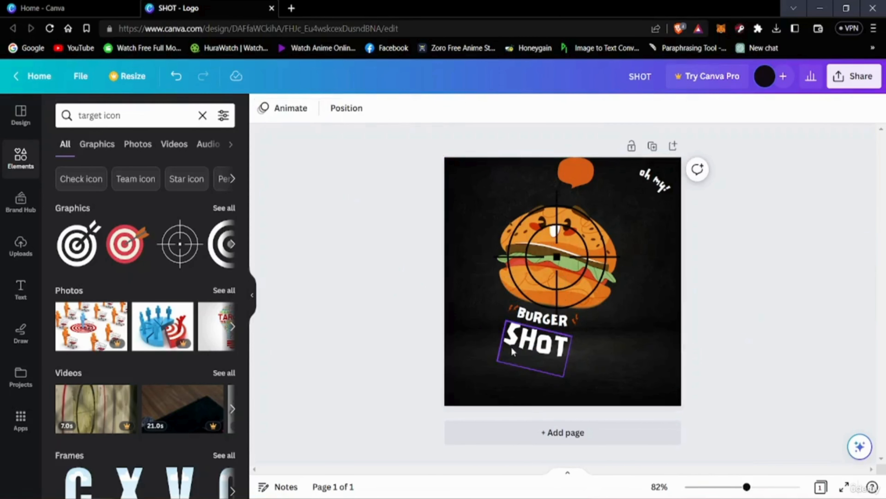
left_click(548, 353)
left_click_drag(561, 374, 578, 383)
left_click_drag(552, 347, 537, 340)
left_click(801, 320)
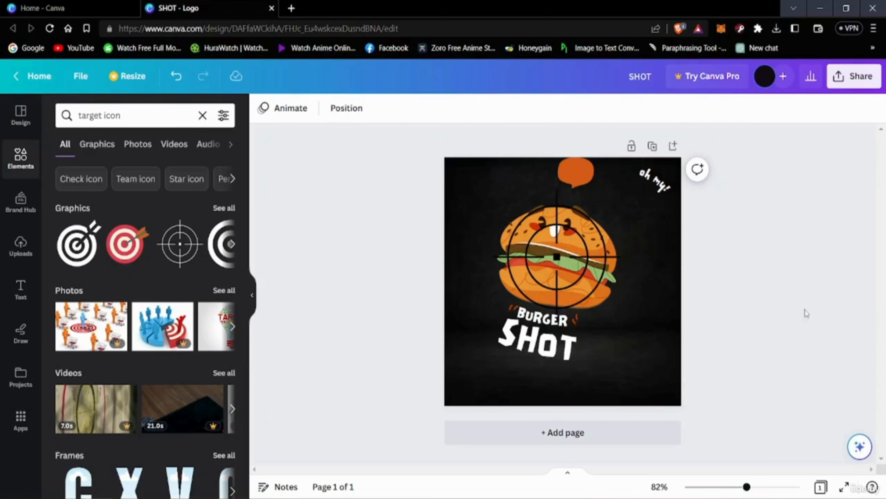
Place the orange speech bubble at the burger's upper right edge and put the "oh my!" caption on it
left_click_drag(571, 184, 594, 210)
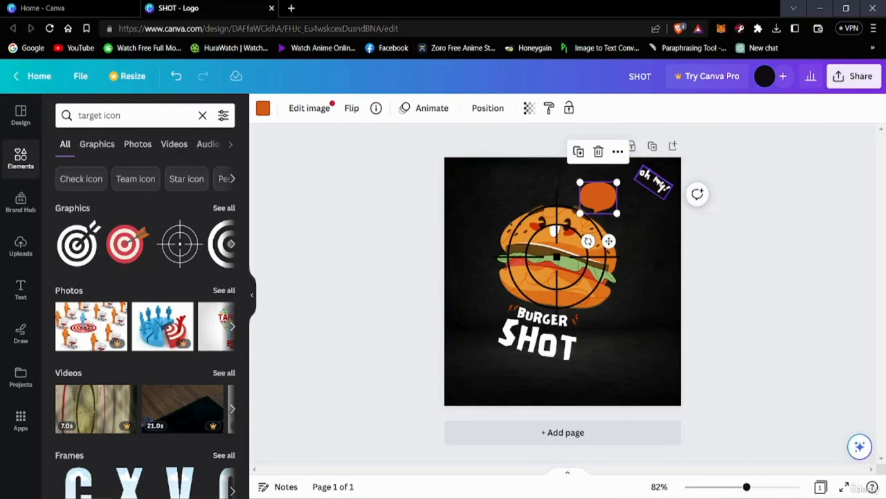
left_click_drag(656, 180, 603, 191)
left_click(790, 191)
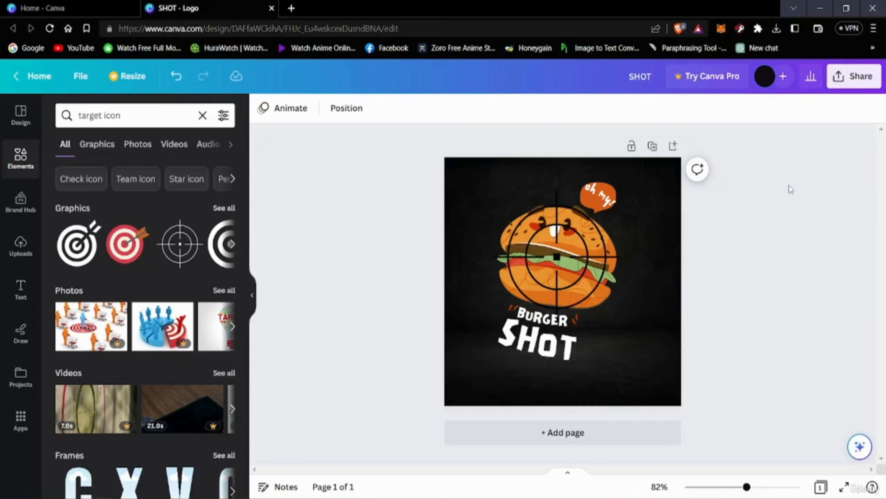
Replace the dark textured background with a solid colour, trying black, orange and brown before choosing the burger photo's light green
left_click(663, 189)
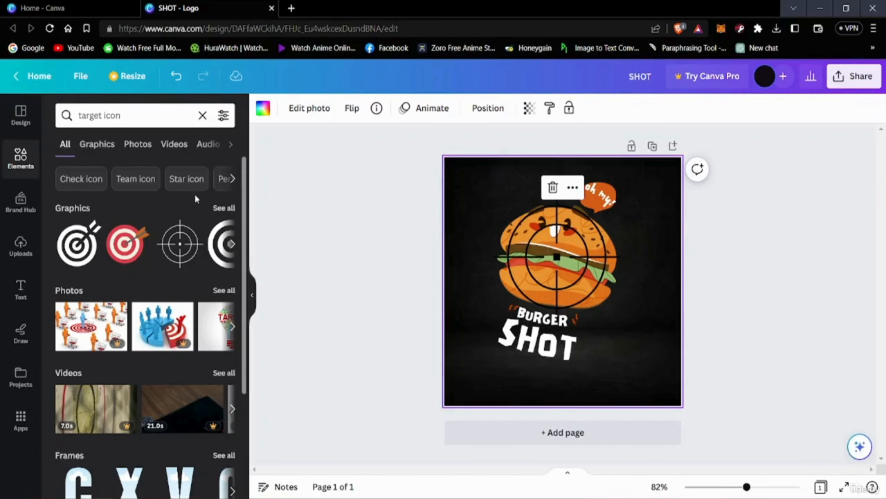
left_click(264, 118)
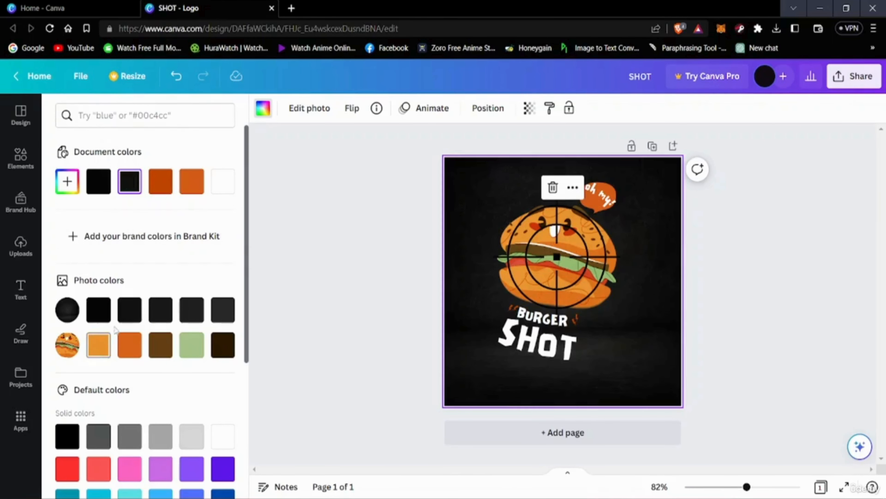
left_click(97, 309)
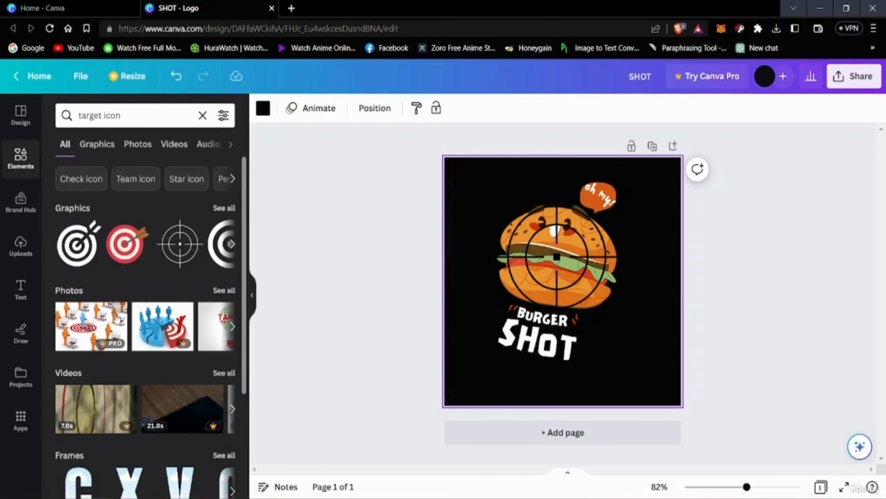
left_click(263, 108)
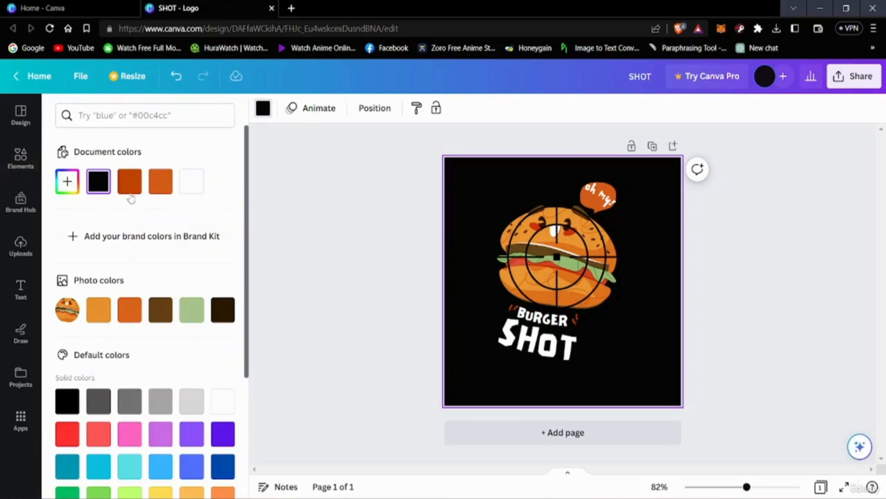
left_click(130, 181)
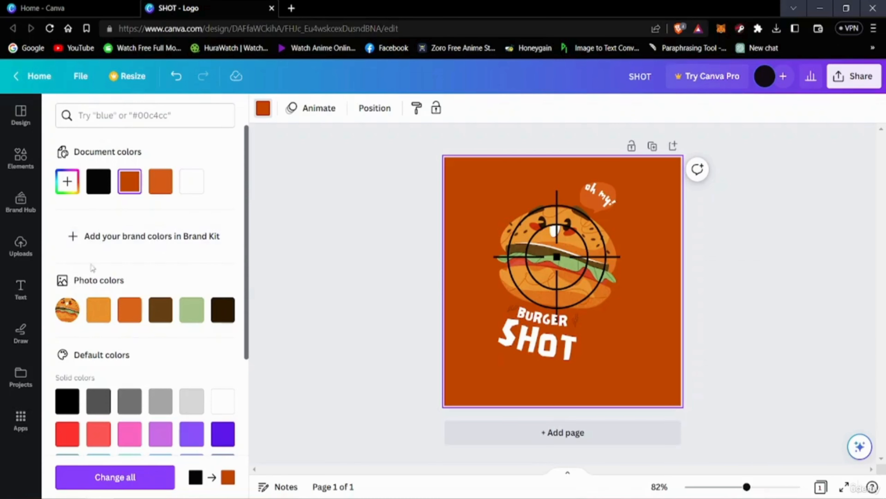
left_click(161, 182)
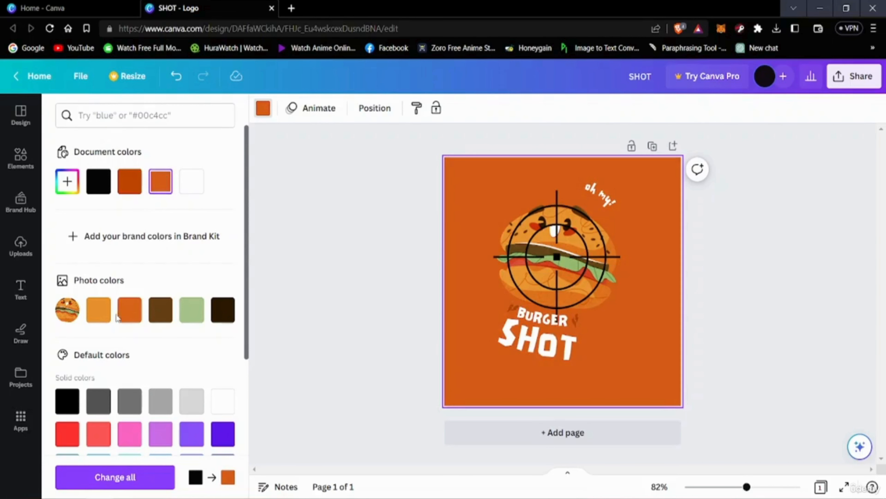
left_click(160, 310)
left_click(193, 310)
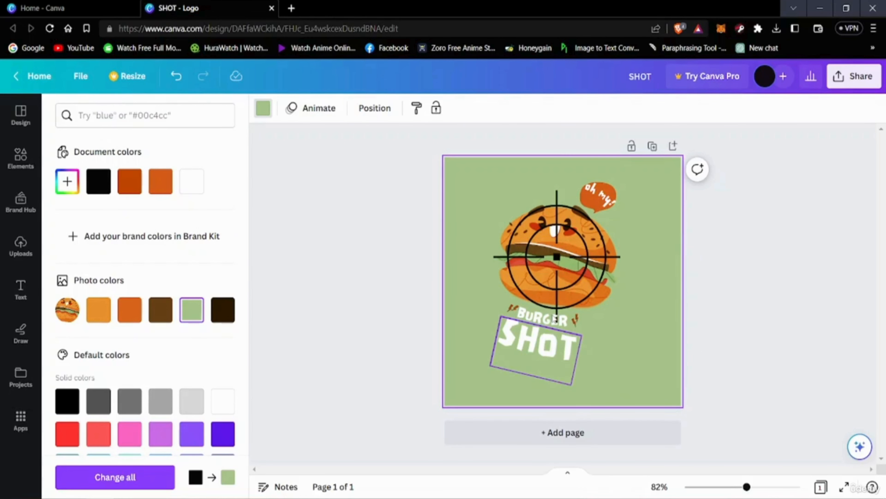
Change the SHOT text colour to black
left_click(536, 330)
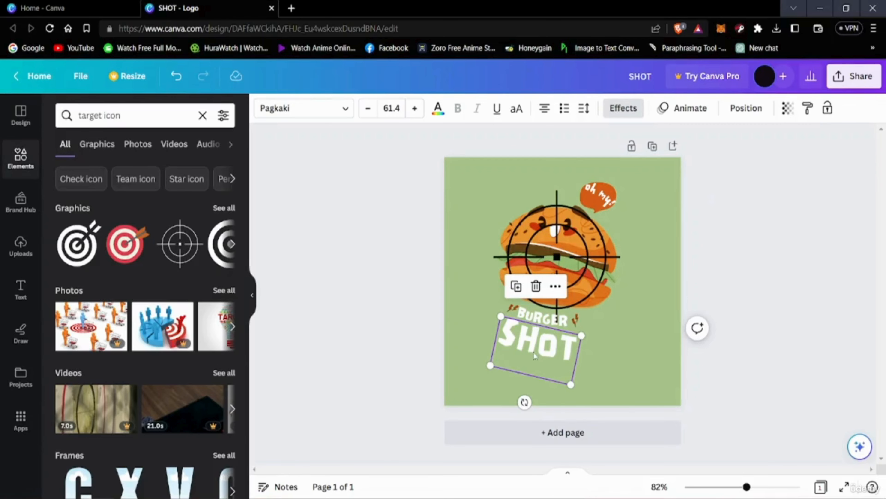
left_click(791, 391)
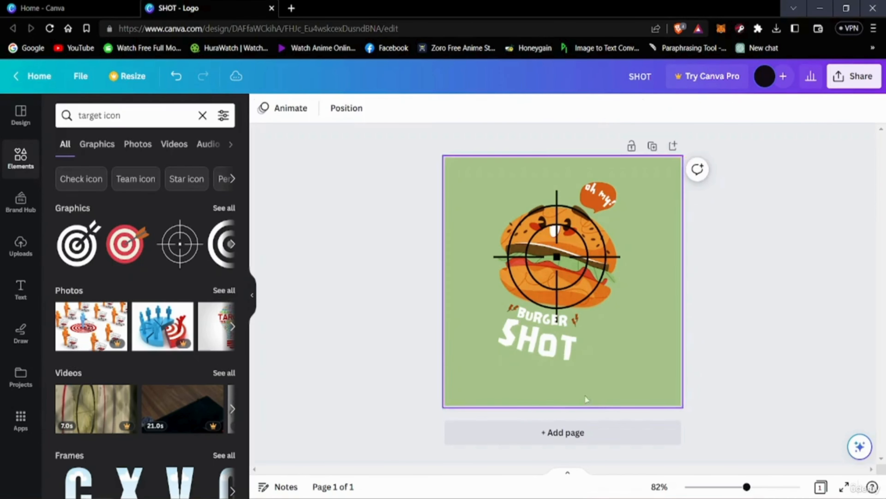
left_click(521, 351)
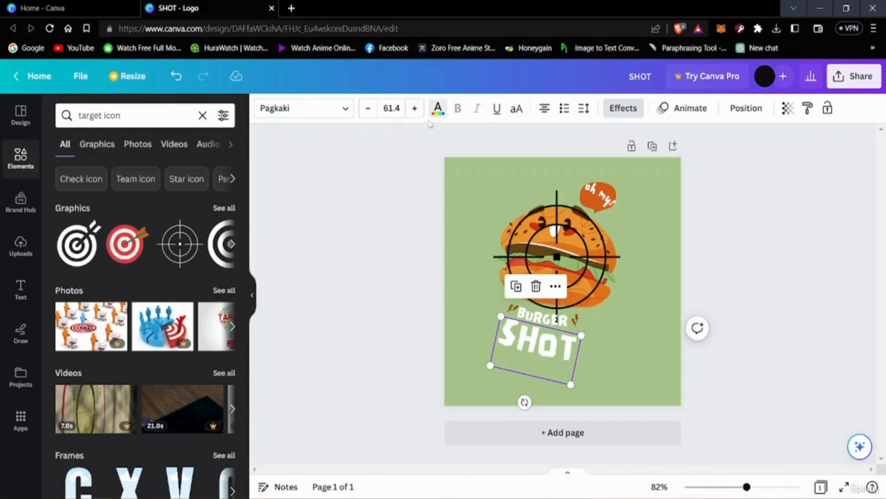
left_click(437, 109)
left_click(93, 184)
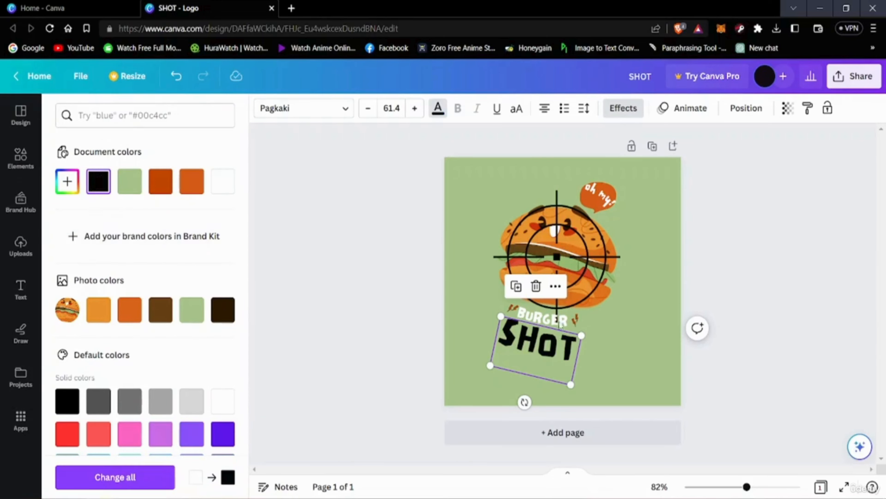
Change the BURGER text colour to black to match the SHOT lettering, and clear the selection
left_click(550, 318)
left_click(565, 322)
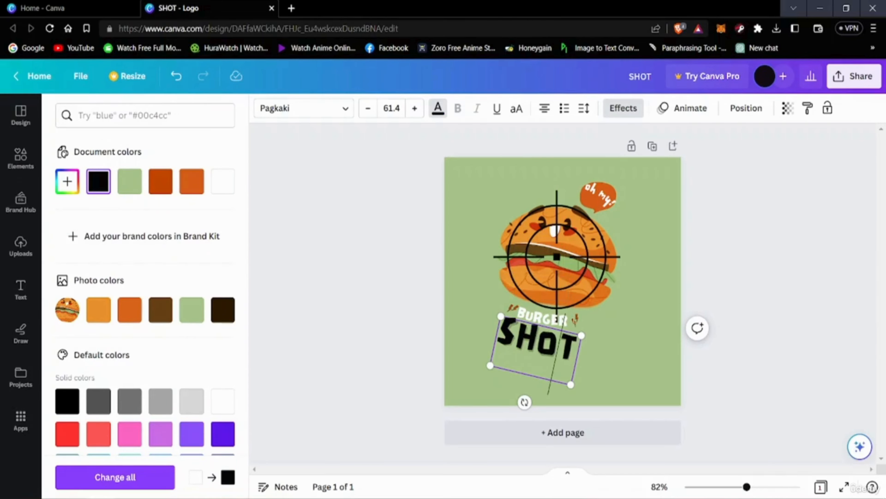
left_click(745, 329)
left_click(568, 325)
left_click(531, 311)
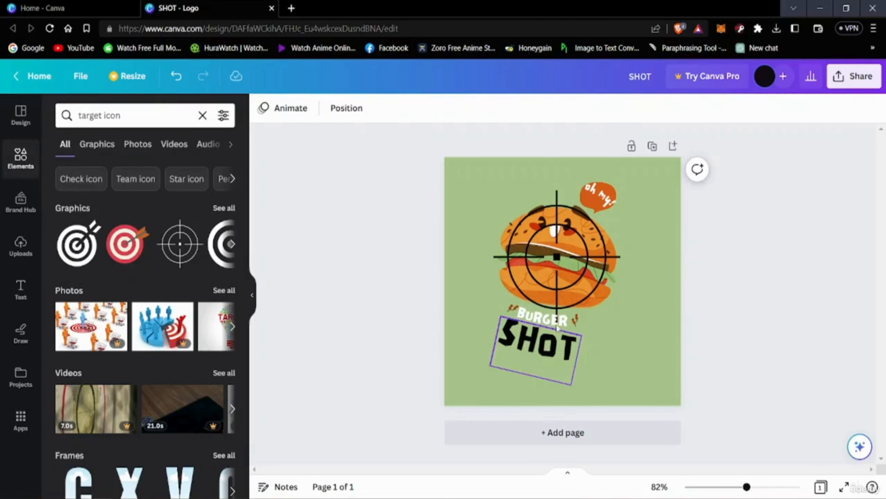
left_click(551, 314)
left_click(438, 109)
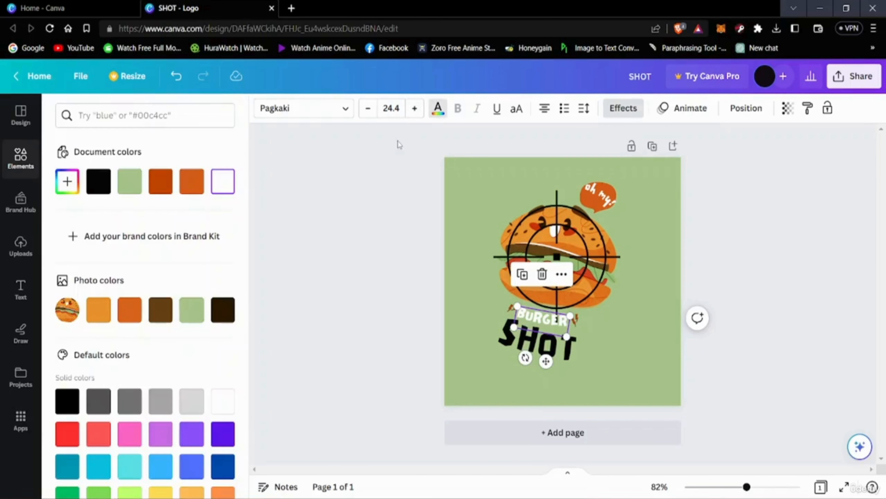
left_click(105, 191)
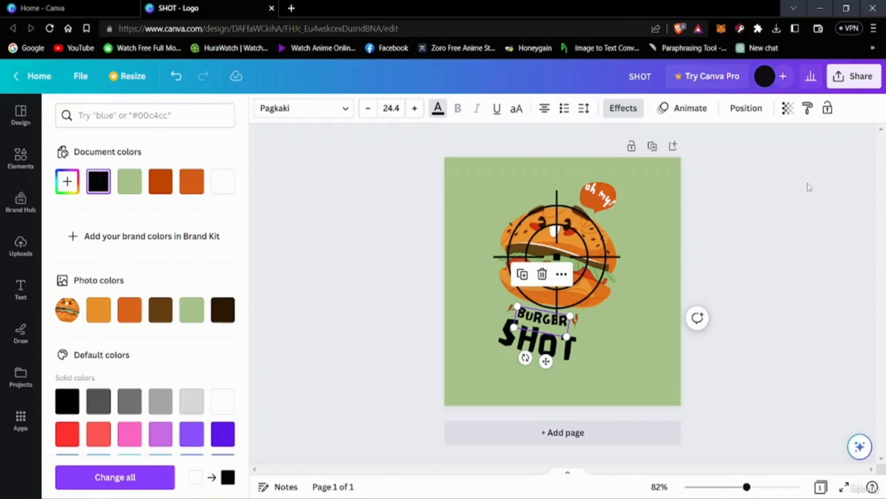
key("Escape")
left_click(740, 306)
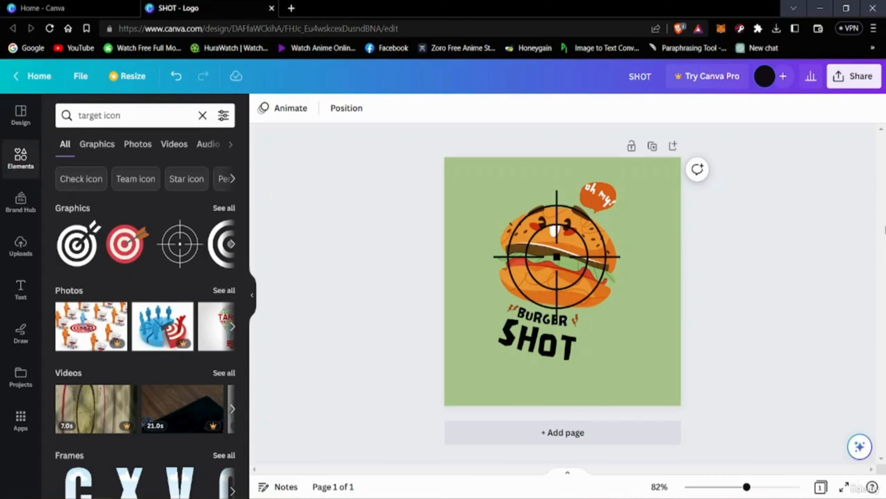
Download the finished logo as a PNG and save it as SHOT in the Downloads folder
left_click(846, 75)
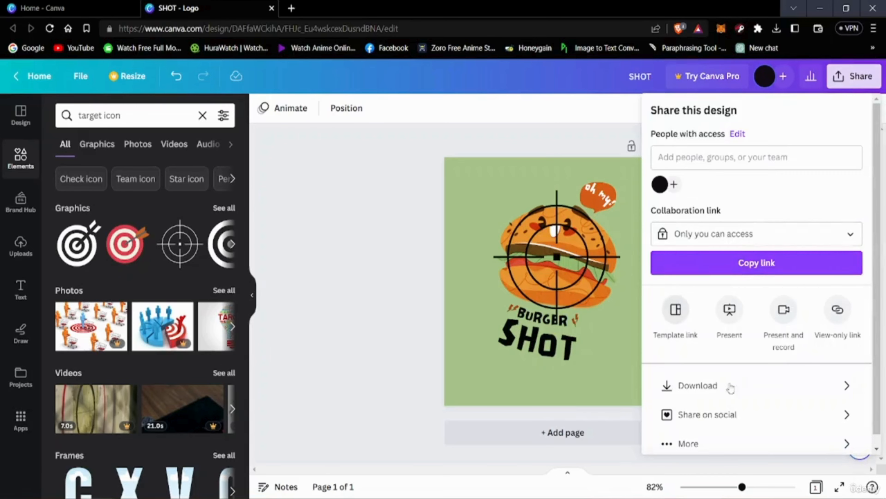
scroll(728, 386, "down", 1)
left_click(727, 376)
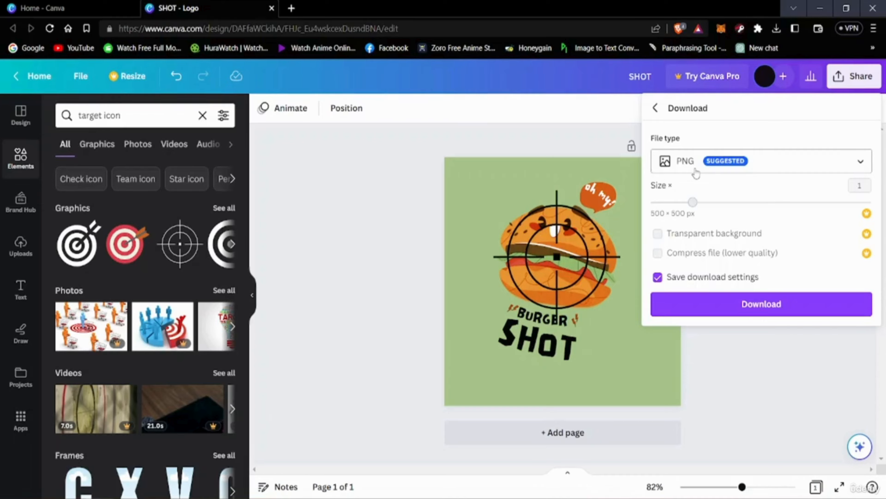
left_click(797, 167)
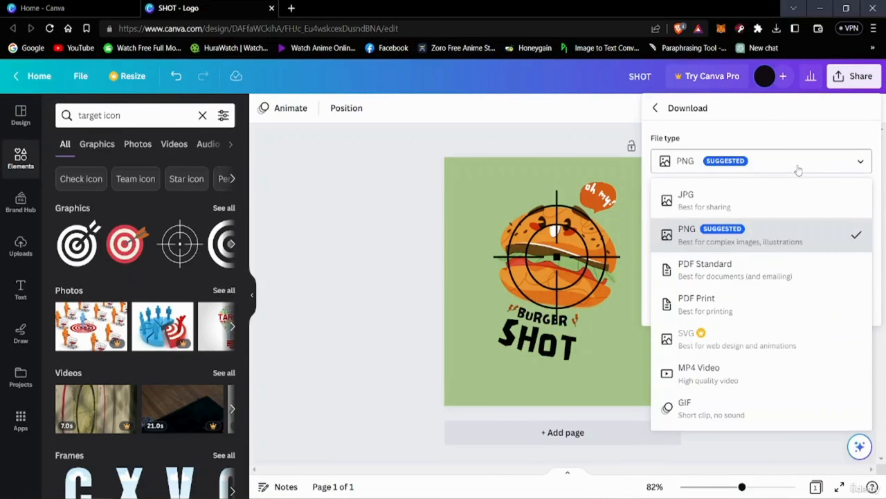
left_click(797, 167)
left_click(714, 305)
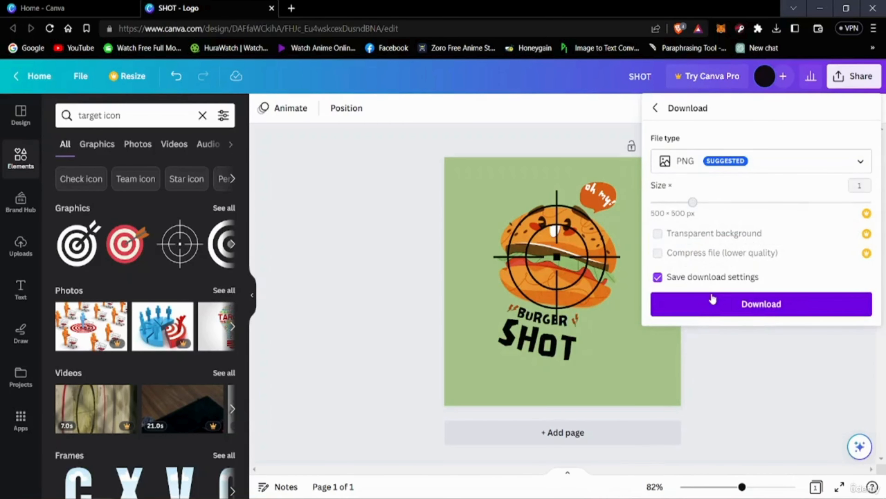
left_click(754, 314)
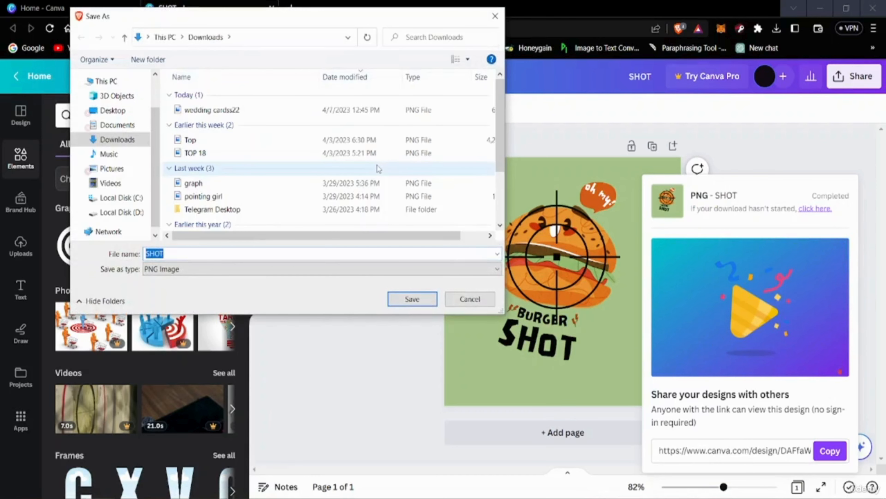
left_click(390, 300)
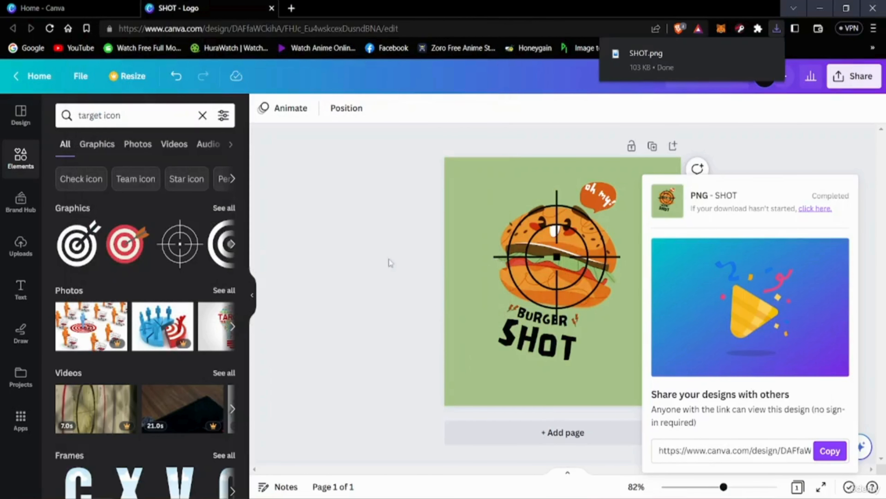
Open the downloaded SHOT.png in the Photos viewer, inspect the logo up close, and close the viewer
left_click(703, 64)
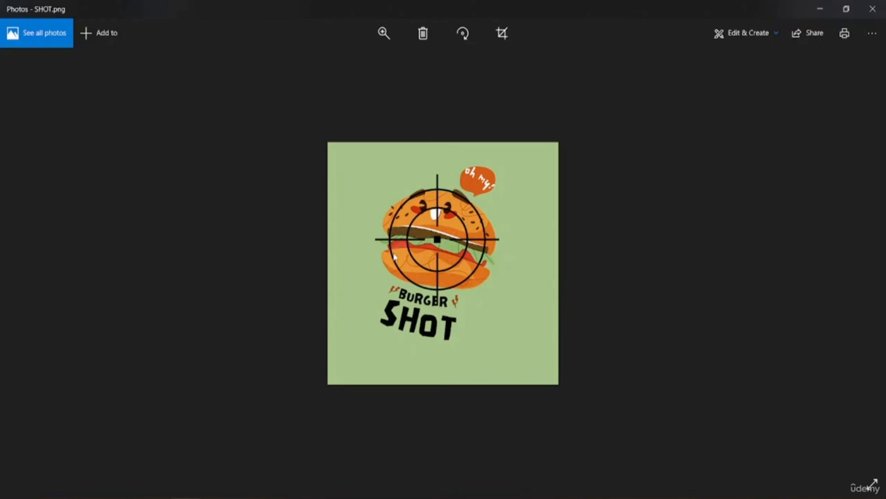
double_click(471, 252)
double_click(469, 254)
left_click(873, 9)
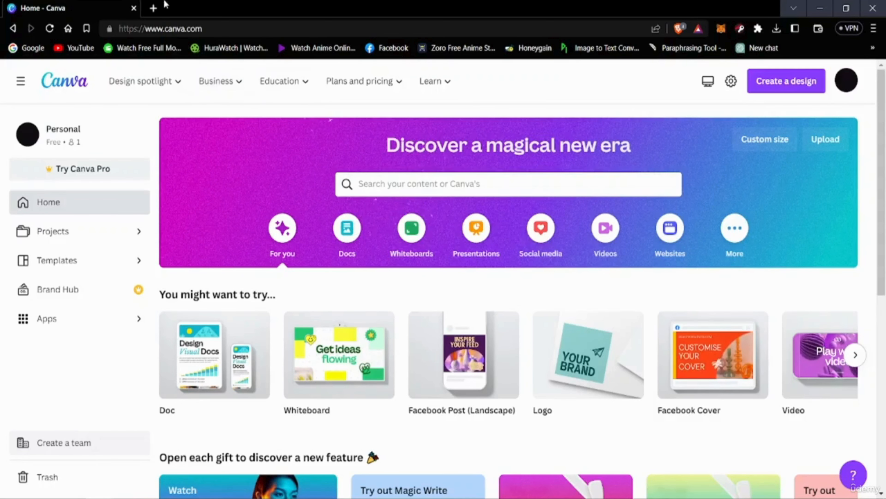
Search Google for "youtube thumbnails" in a new browser tab and look through the image results
left_click(153, 8)
left_click(67, 49)
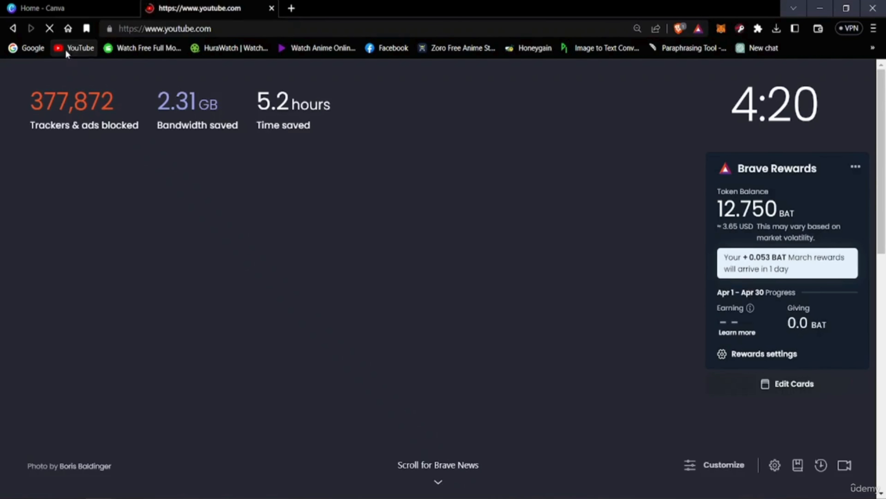
left_click(68, 29)
left_click(33, 49)
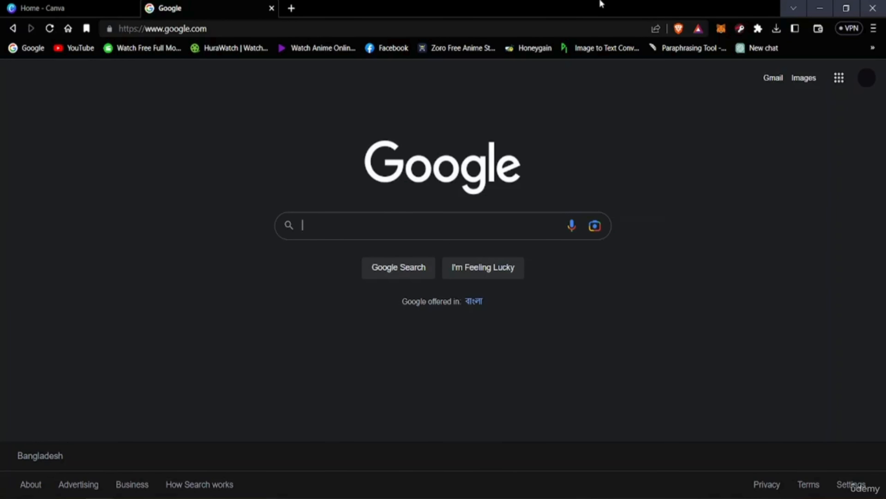
type("you")
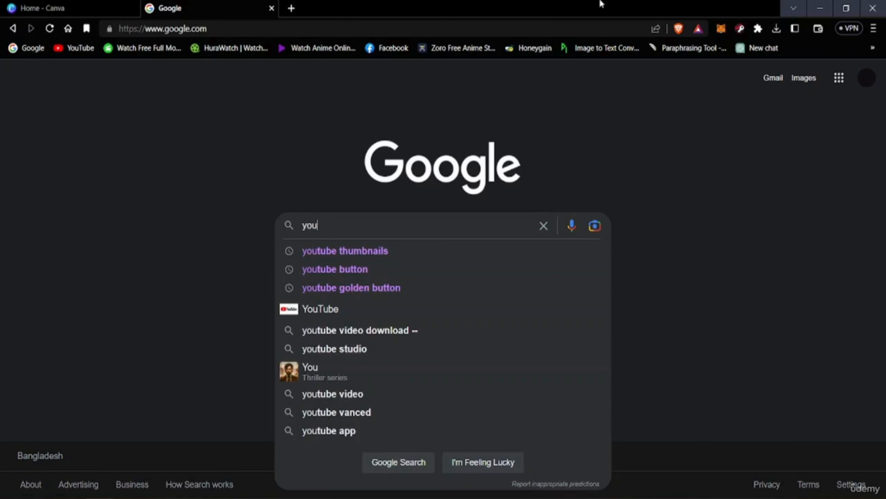
type("tube thu")
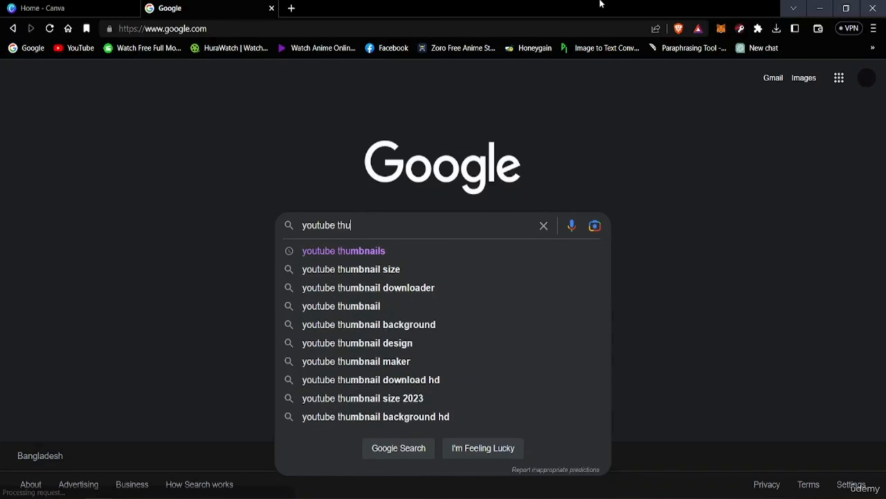
type("mnails")
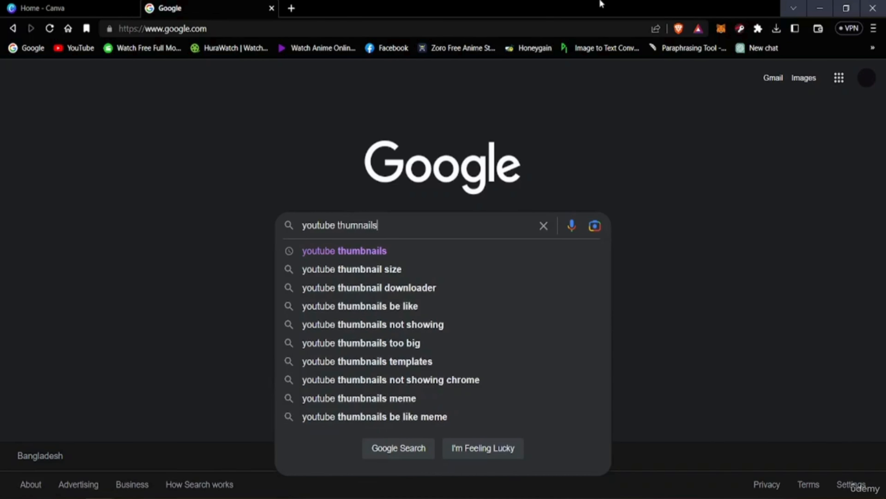
key("Return")
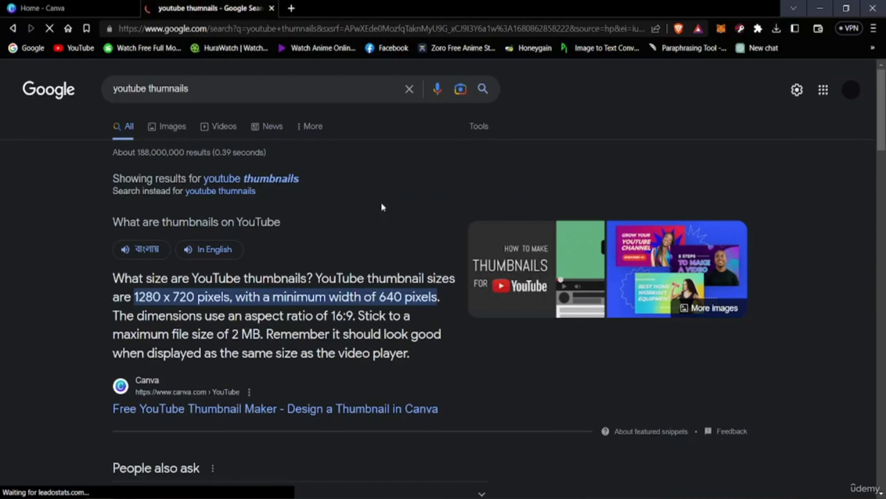
left_click(165, 127)
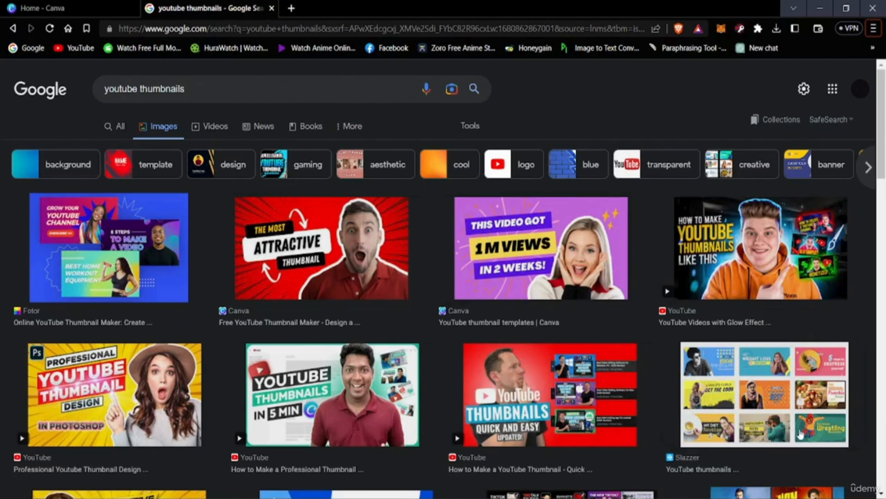
scroll(500, 292, "down", 5)
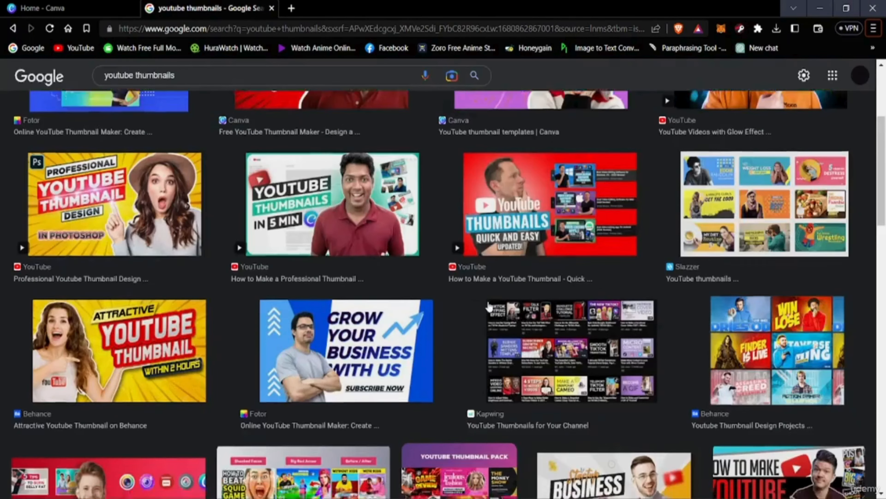
scroll(501, 291, "up", 4)
Open YouTube in a separate browser tab and examine the video thumbnails throughout its home feed
right_click(93, 54)
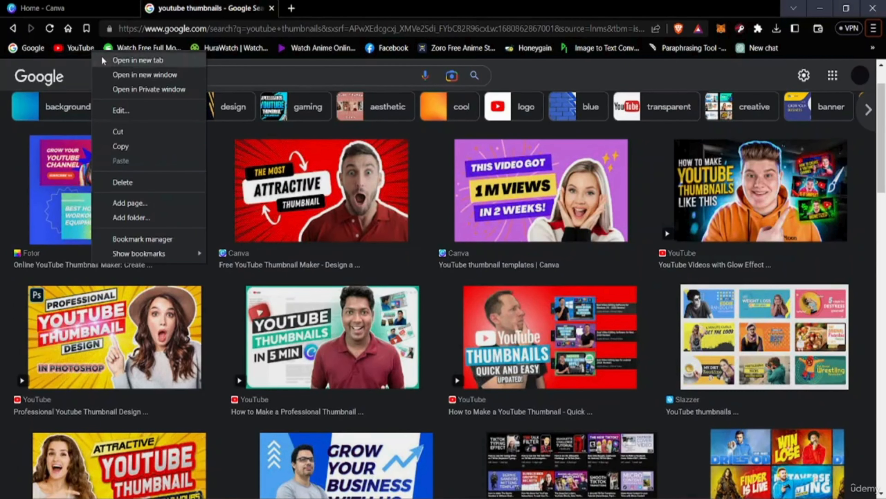
left_click(115, 59)
left_click(309, 4)
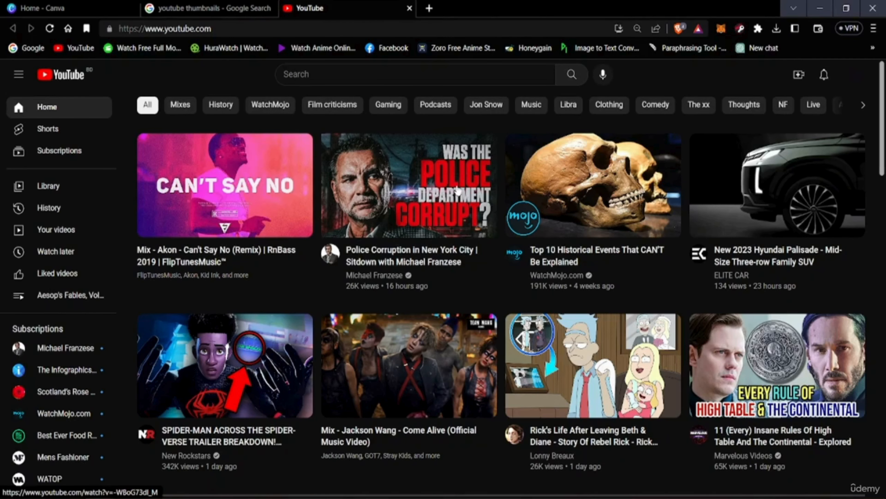
scroll(689, 274, "down", 3)
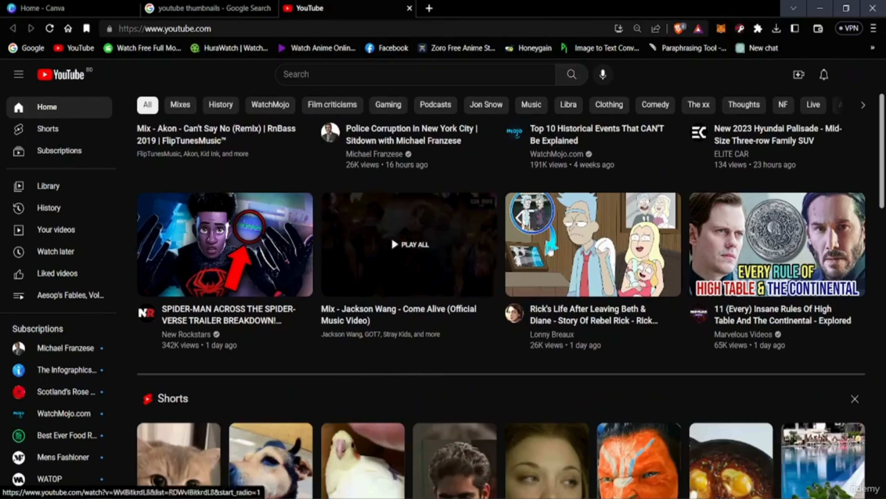
scroll(524, 290, "down", 2)
scroll(356, 301, "down", 10)
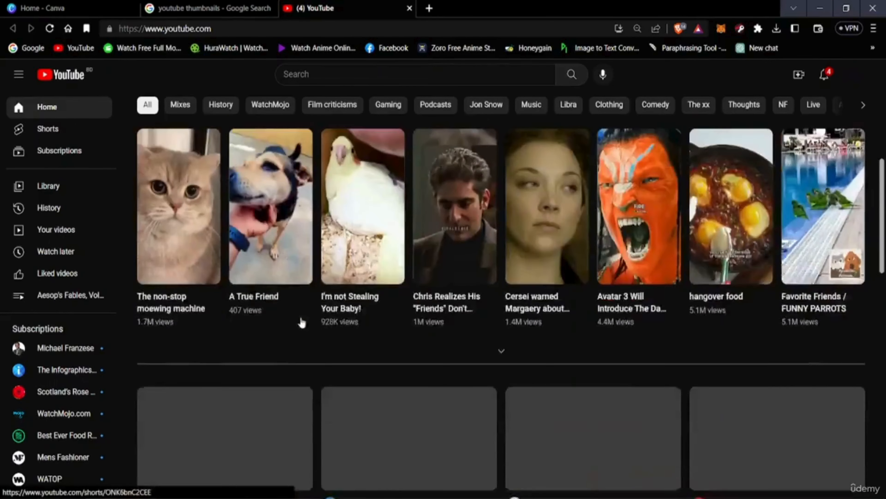
scroll(174, 209, "up", 4)
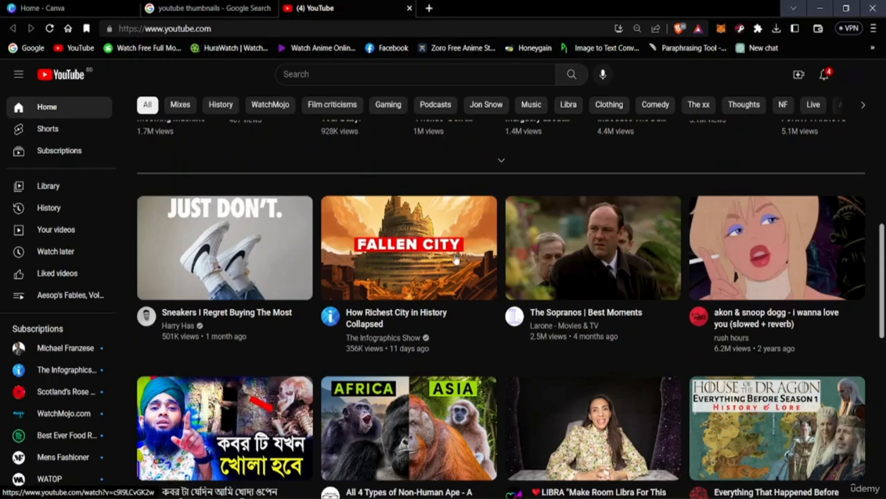
scroll(413, 348, "down", 5)
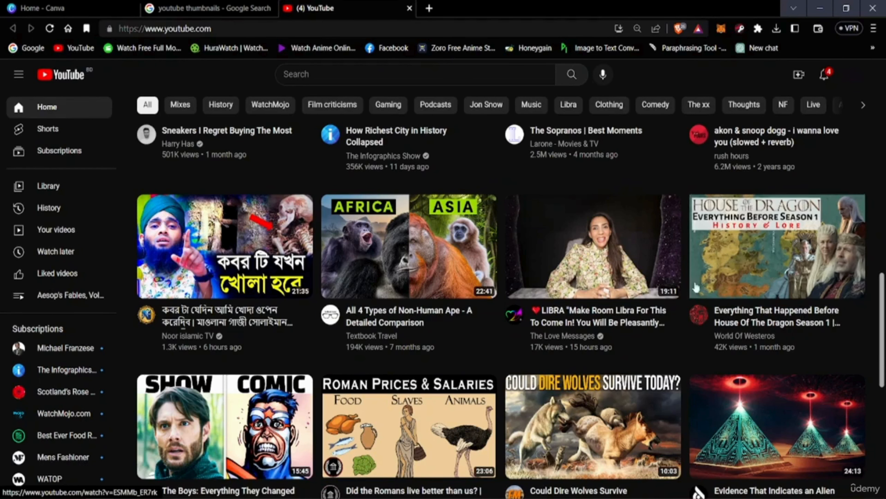
scroll(254, 268, "down", 9)
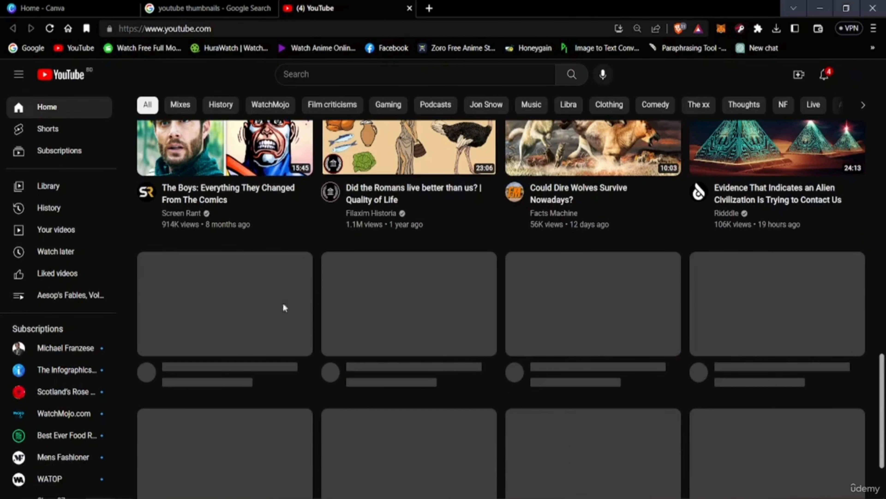
scroll(293, 315, "up", 5)
scroll(304, 321, "up", 15)
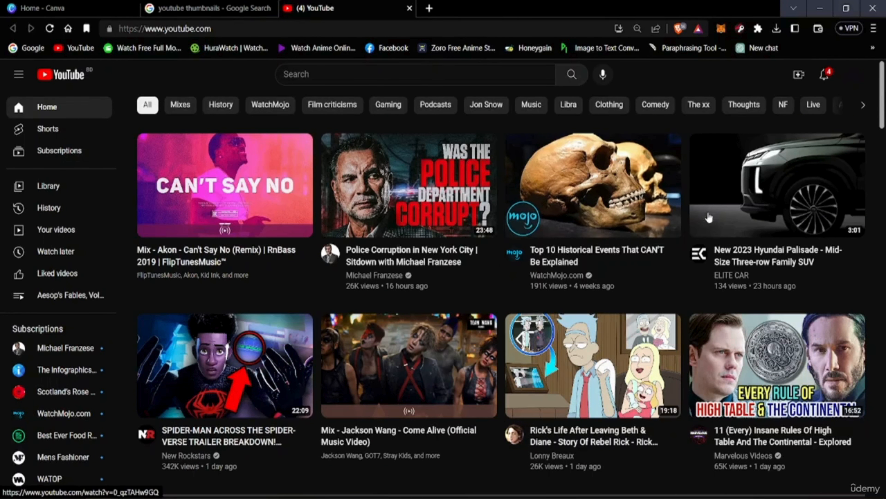
scroll(628, 370, "down", 7)
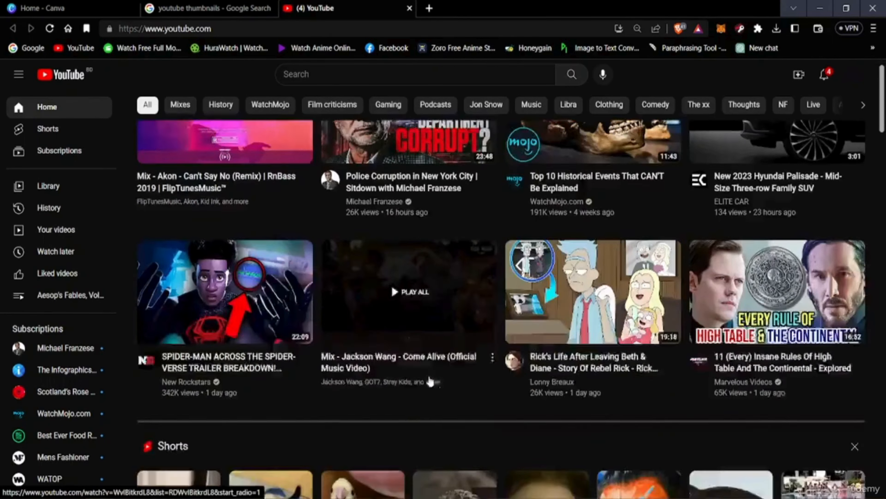
scroll(550, 402, "down", 8)
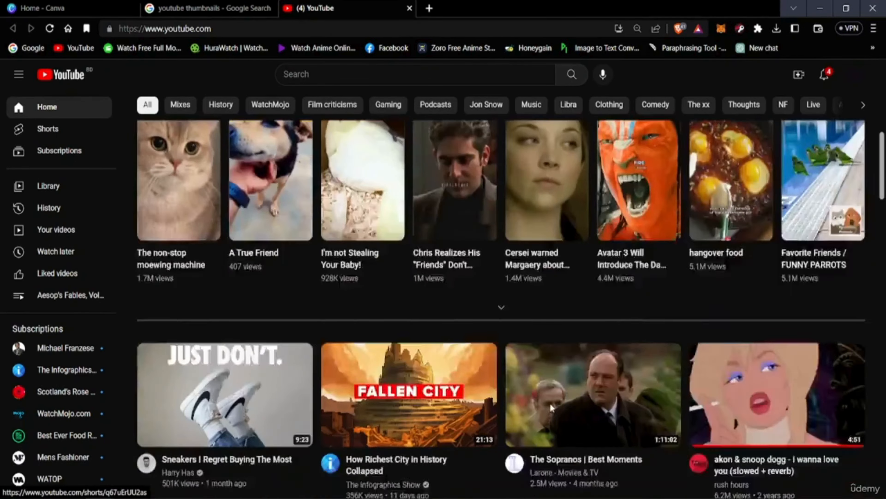
scroll(525, 357, "up", 8)
scroll(481, 403, "up", 5)
Return to the Google image results and browse further down for more YouTube thumbnail designs
key("ctrl+shift+Tab")
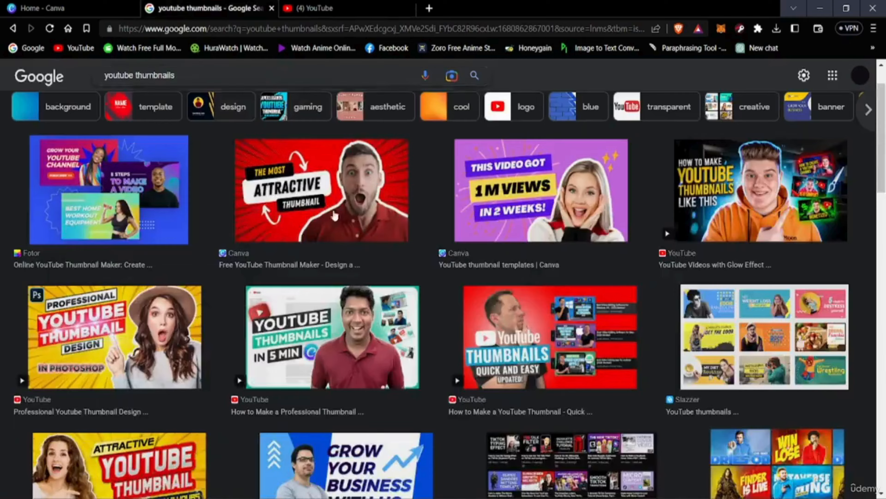
scroll(353, 393, "down", 8)
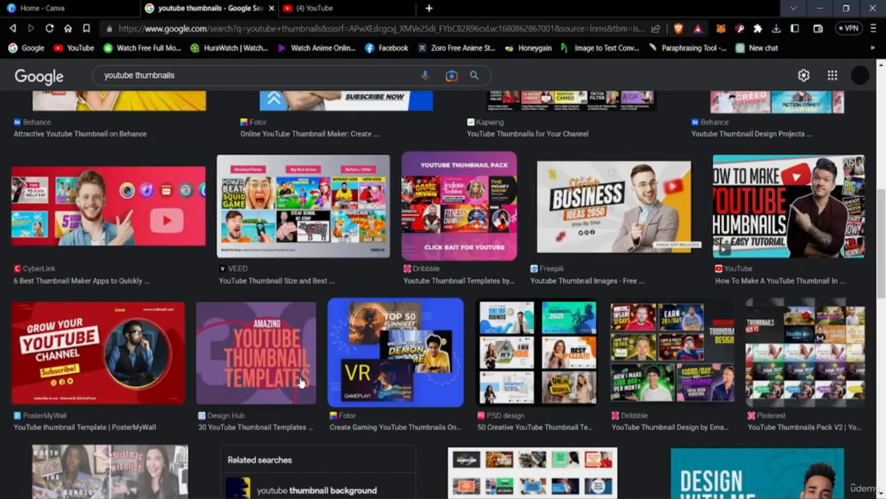
scroll(302, 382, "down", 8)
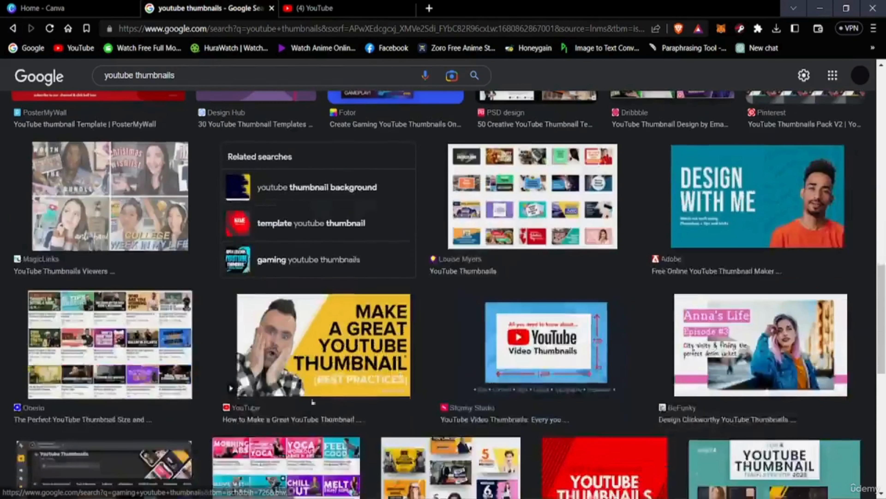
scroll(286, 398, "down", 8)
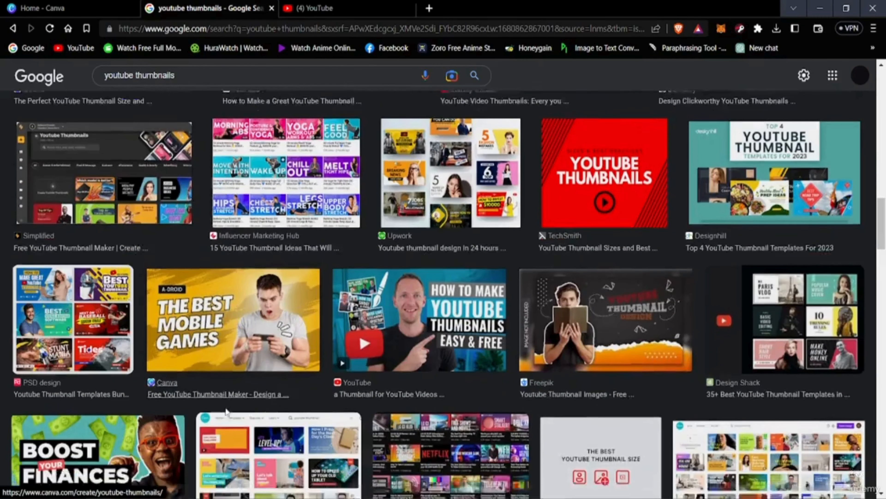
Browse the YouTube thumbnail image results and preview the "Boost Your Finances Fast!!" design together with its related content
scroll(225, 411, "down", 4)
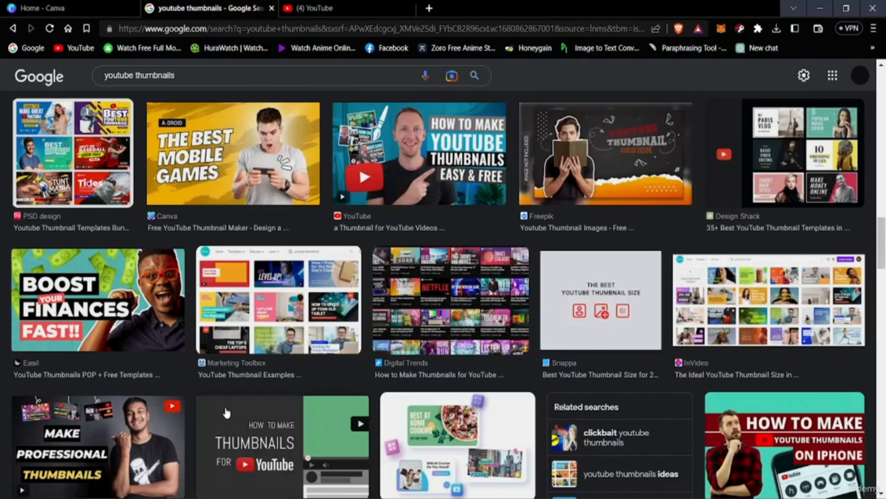
scroll(227, 412, "down", 13)
scroll(227, 401, "up", 7)
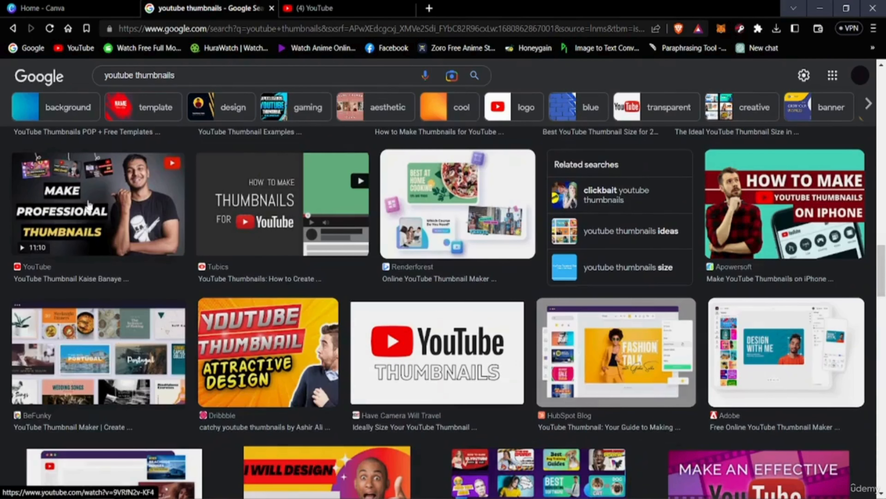
scroll(89, 206, "up", 5)
left_click(99, 336)
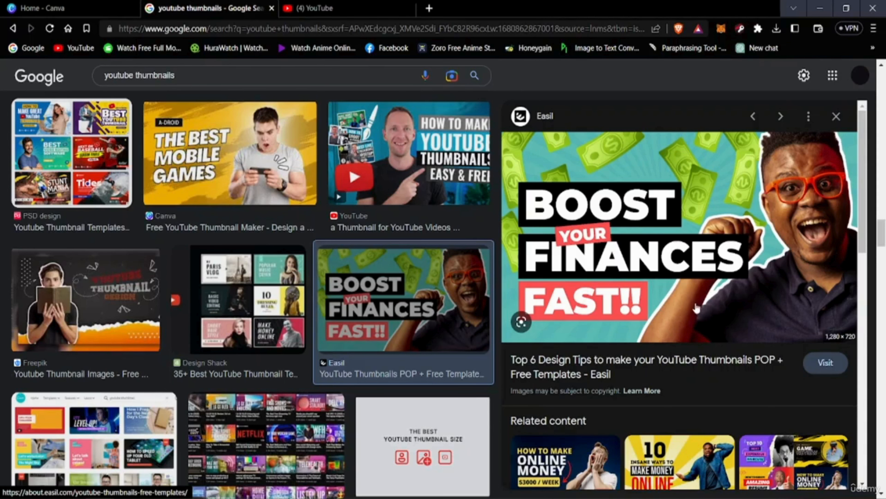
scroll(383, 283, "down", 12)
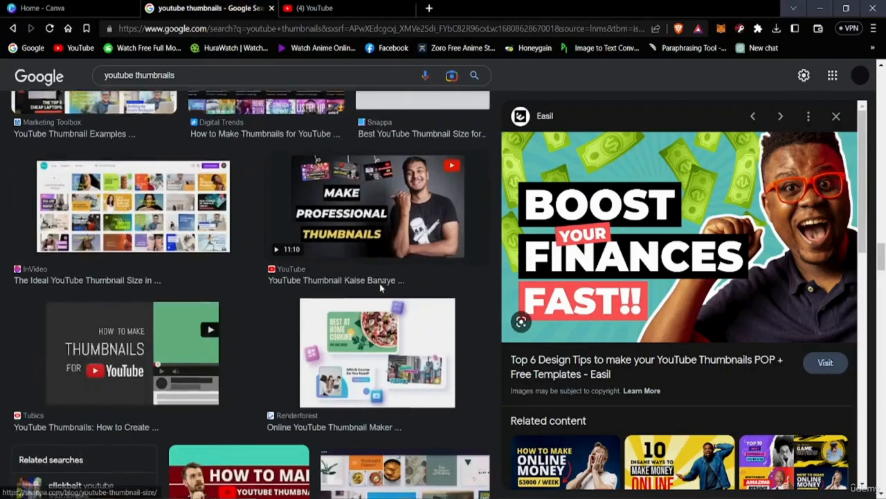
scroll(736, 428, "down", 10)
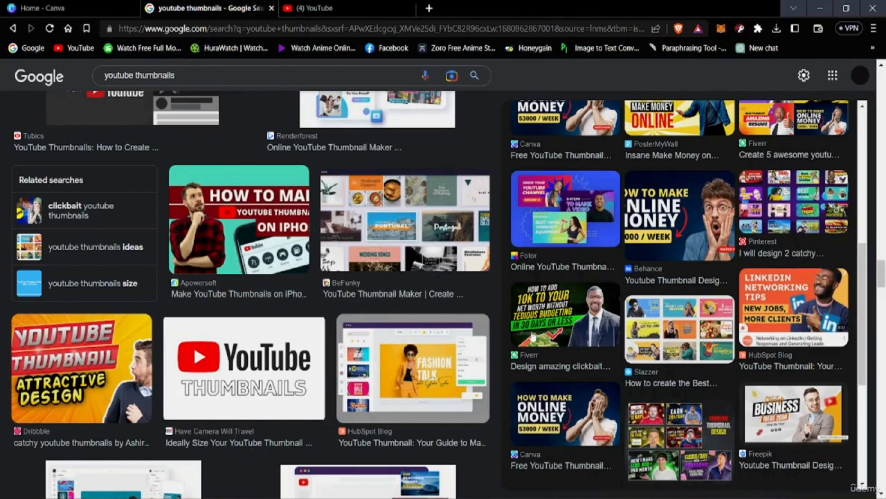
scroll(354, 335, "down", 8)
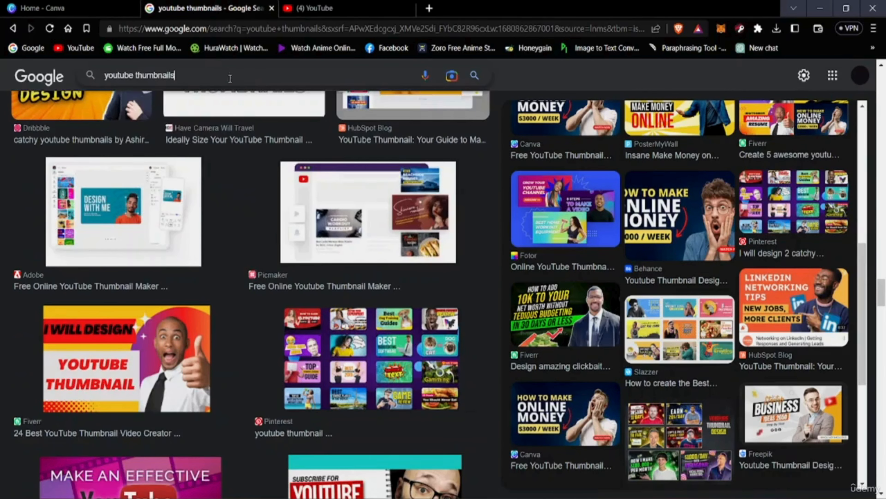
Refine the Google image search to "informative youtube thumbnails"
left_click(230, 77)
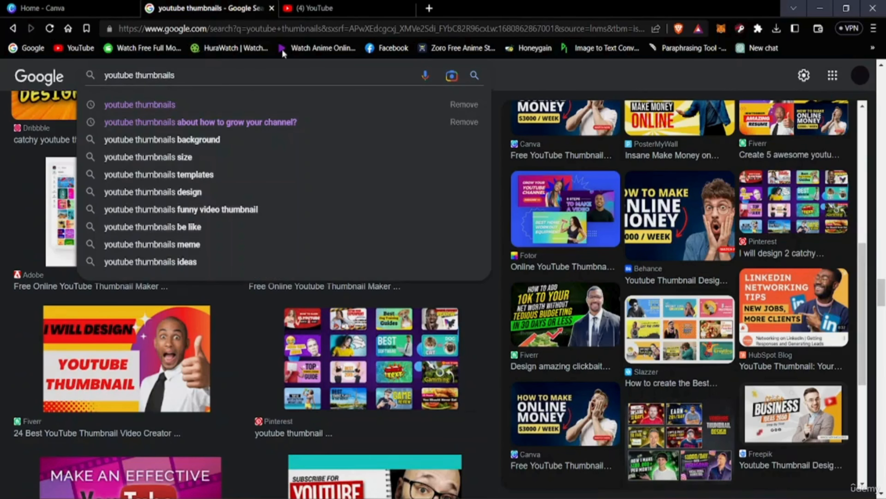
left_click(106, 75)
type("informative")
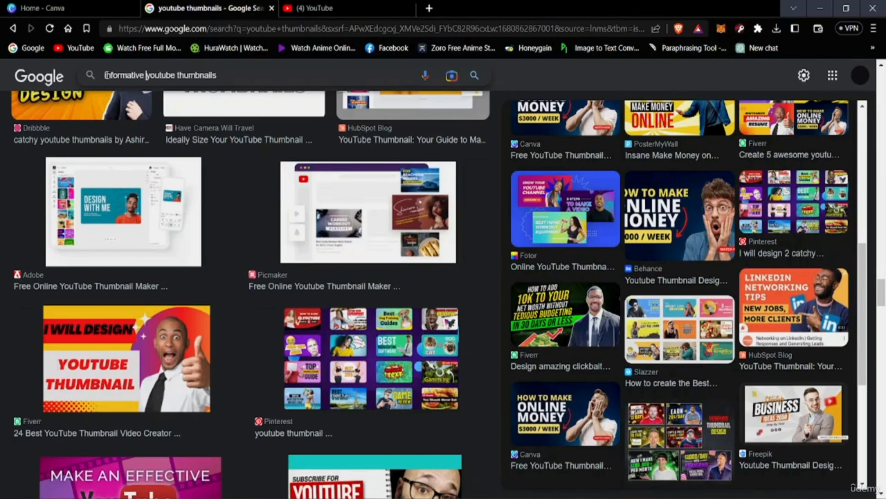
key("Return")
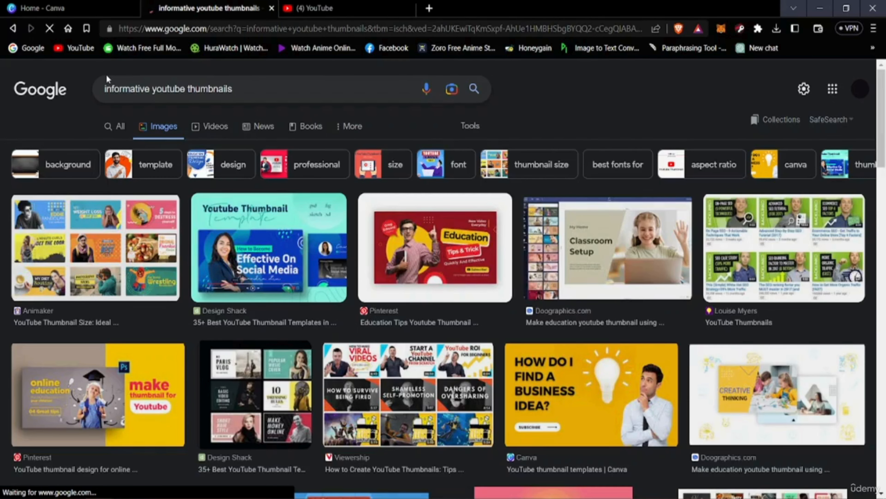
Preview the "How do I find a business idea?" thumbnail with its related designs, and the Design Shack template collection
scroll(365, 330, "down", 5)
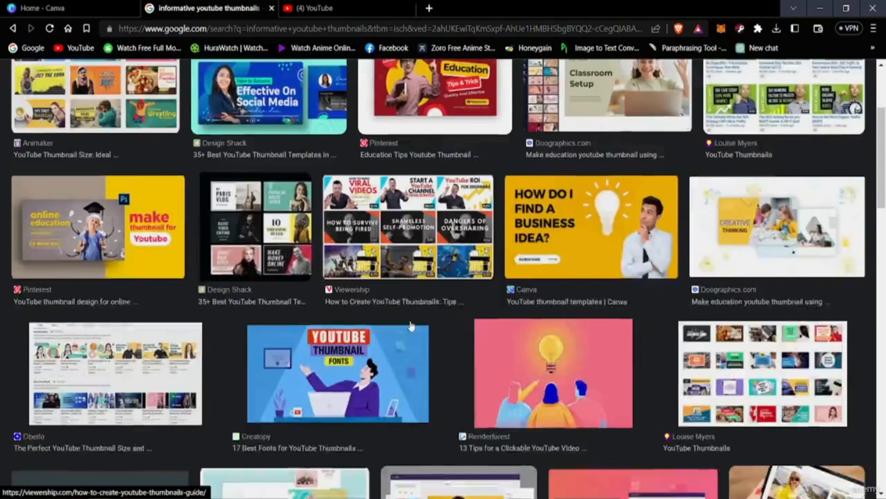
left_click(634, 217)
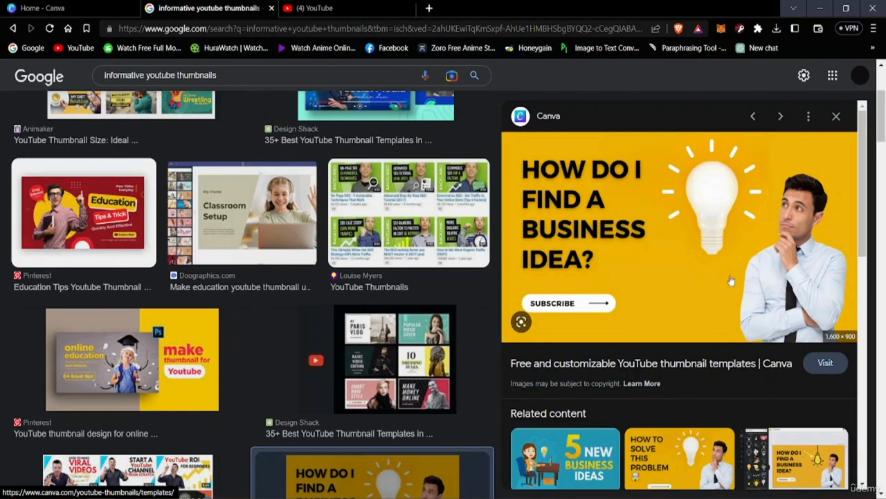
scroll(574, 279, "down", 10)
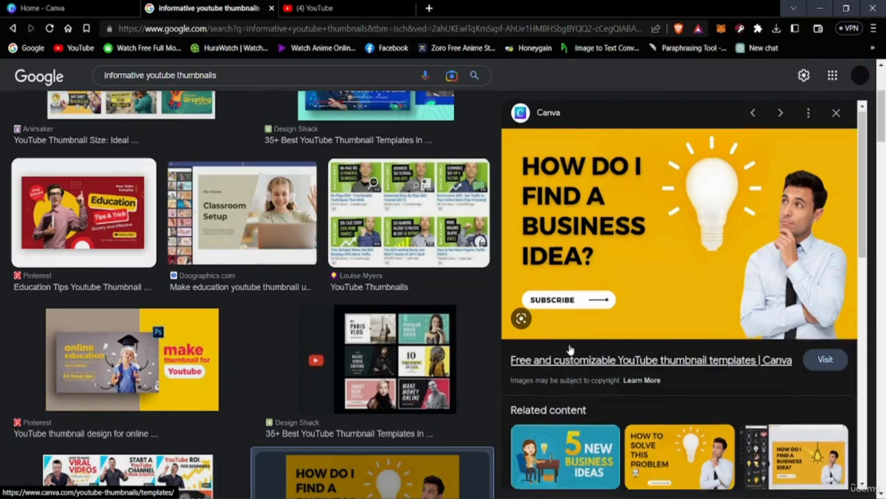
scroll(639, 344, "up", 5)
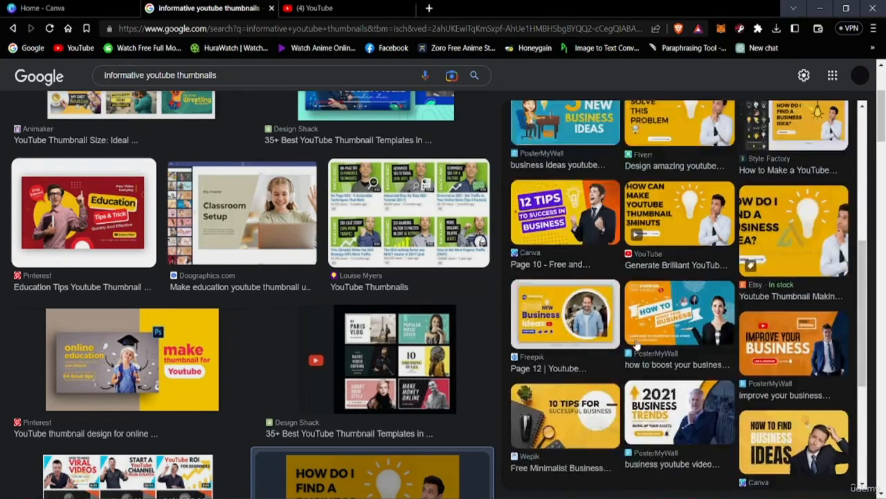
left_click(469, 388)
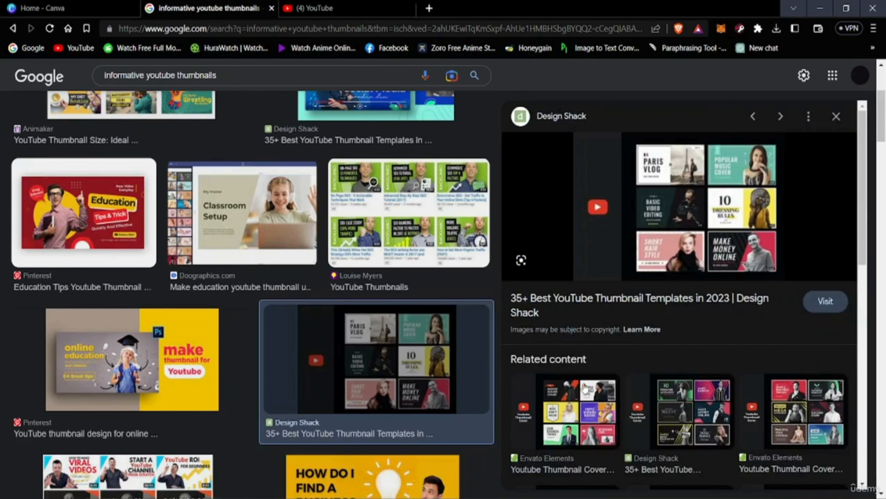
scroll(200, 382, "down", 5)
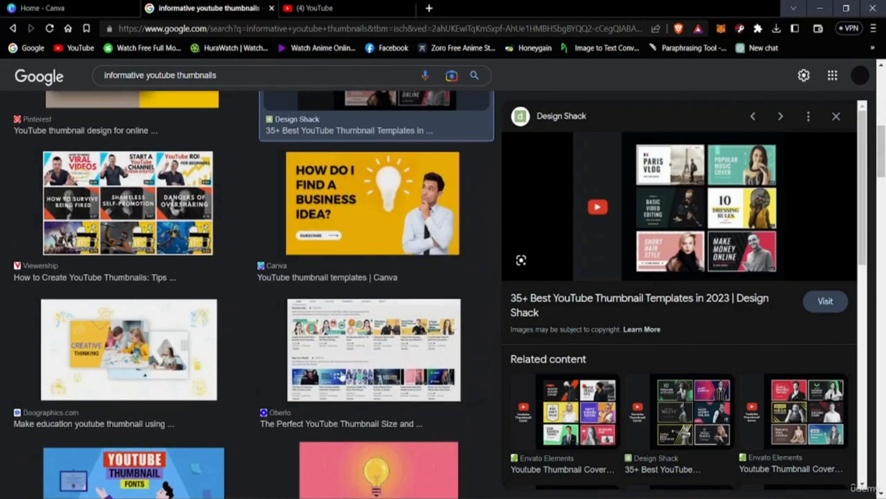
Return to the business idea thumbnail and preview Freepik's "2025 New Business Ideas" design from its related content
left_click(384, 209)
scroll(721, 280, "down", 10)
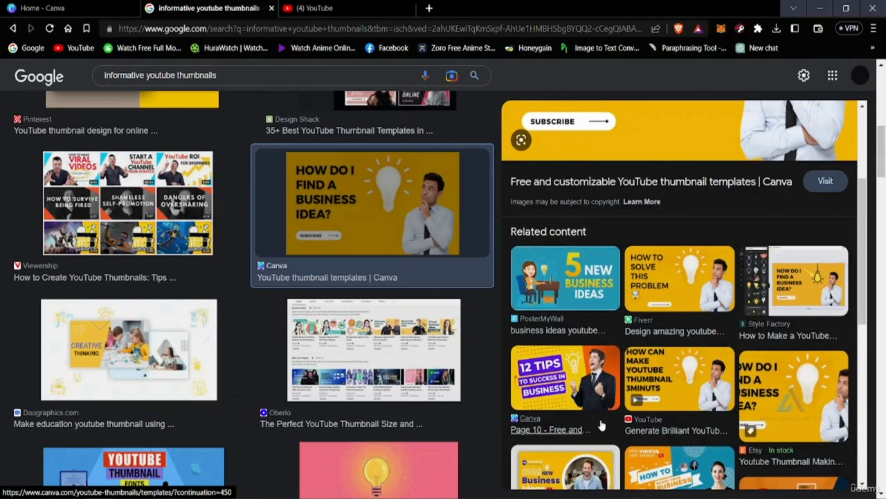
left_click(565, 285)
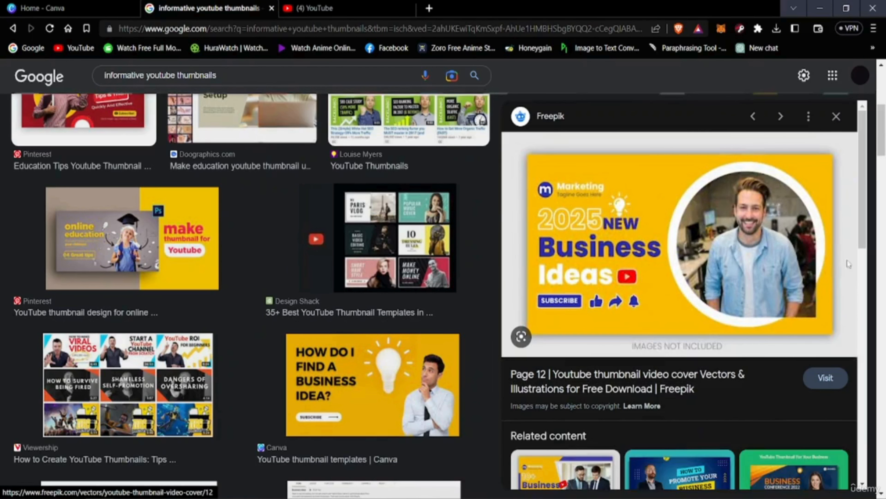
scroll(584, 310, "down", 6)
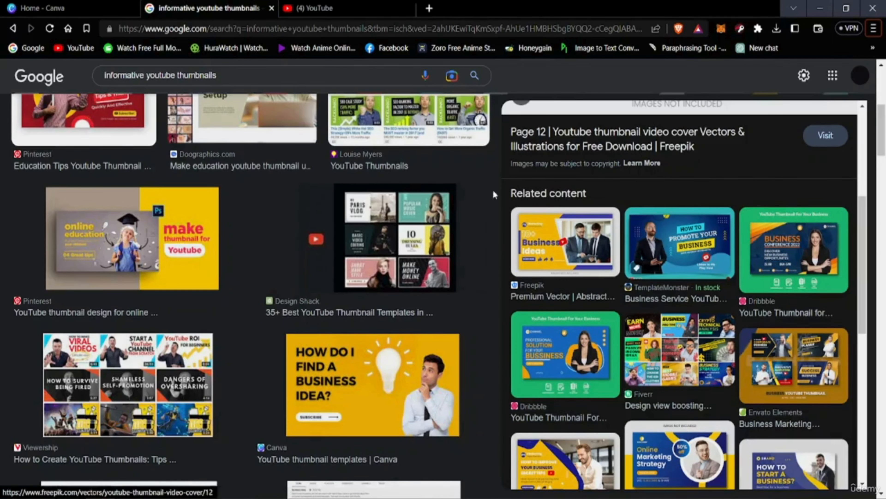
Look through the rest of the informative thumbnail results for further layout examples
scroll(411, 256, "down", 3)
scroll(411, 256, "down", 15)
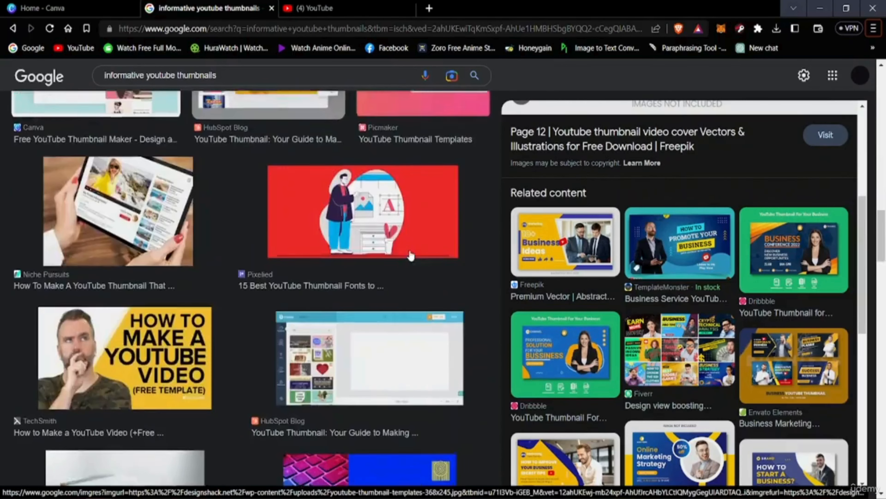
scroll(410, 256, "down", 15)
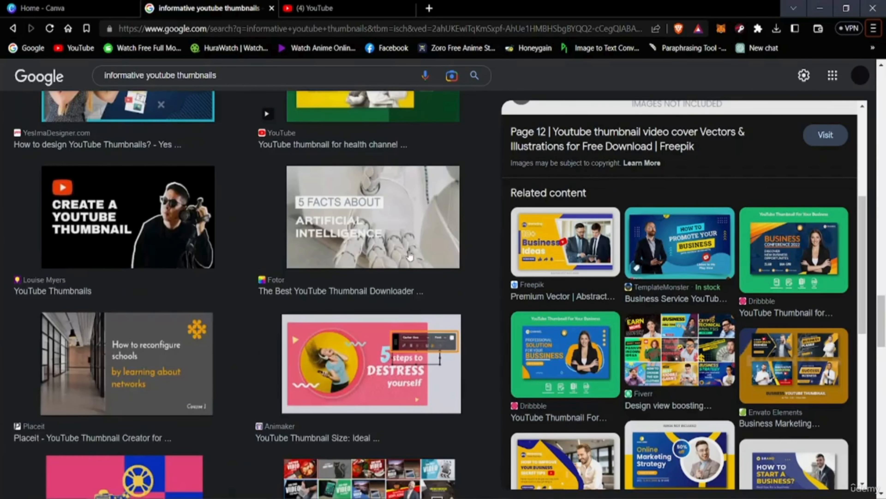
scroll(410, 256, "down", 20)
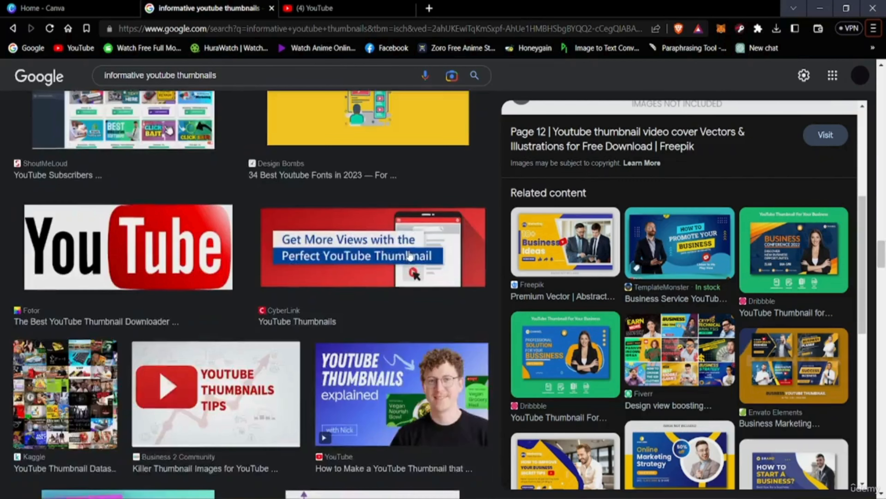
scroll(410, 256, "down", 3)
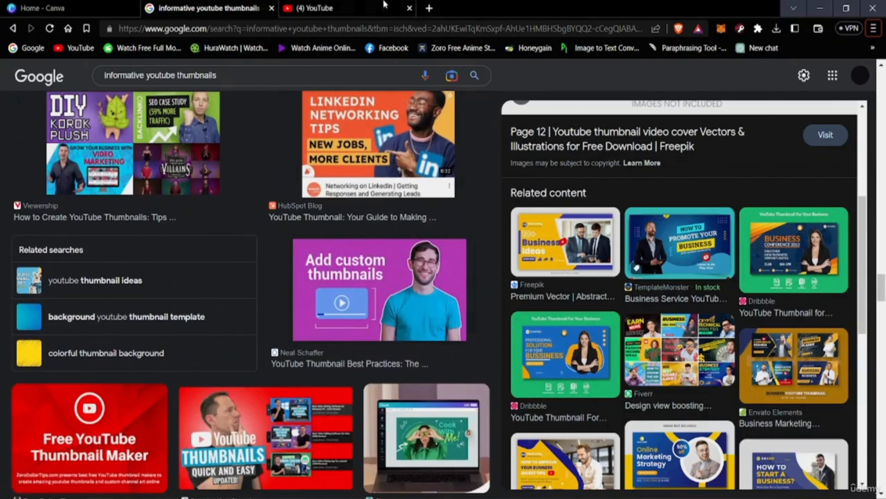
Switch to the Canva home page and close the YouTube and Google search browser tabs
left_click(138, 6)
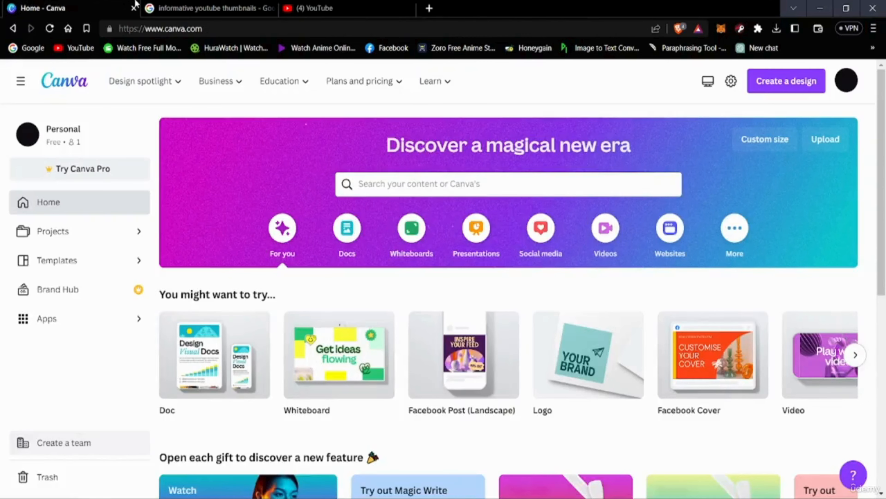
left_click(410, 8)
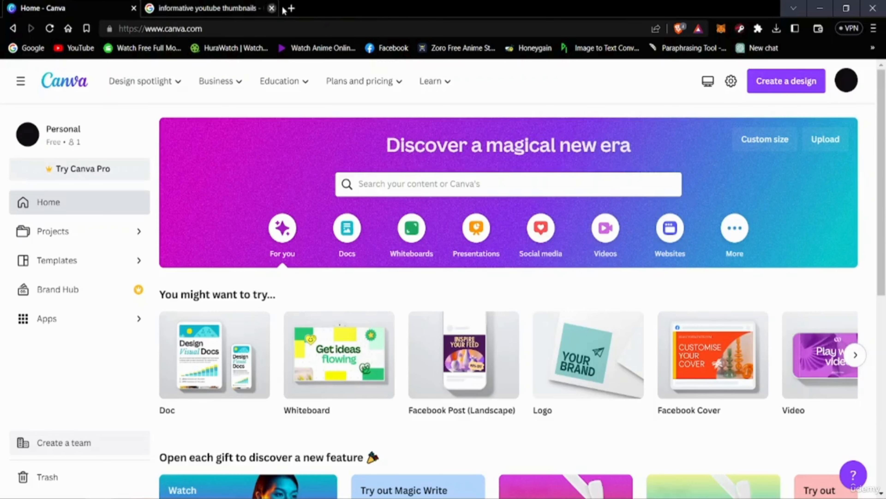
left_click(271, 8)
Search Canva's templates for "youtube thumbnail" and open the suggested template results
left_click(500, 171)
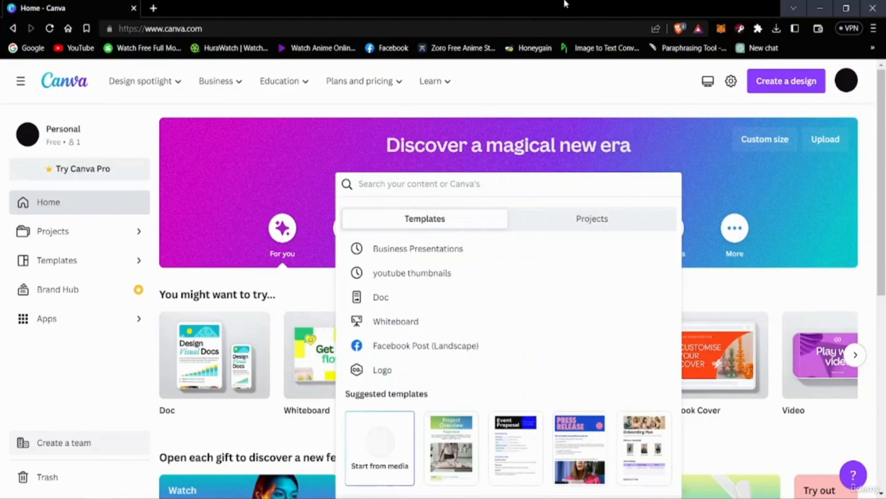
type("youtube th")
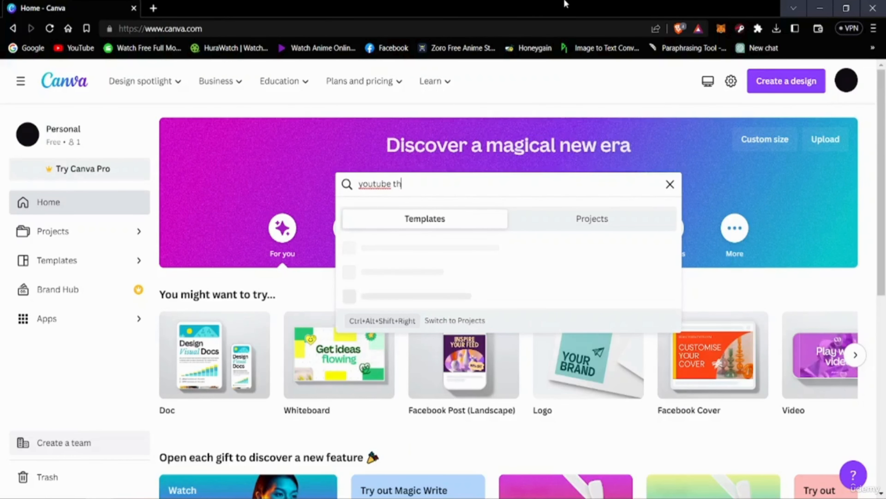
type("umbn")
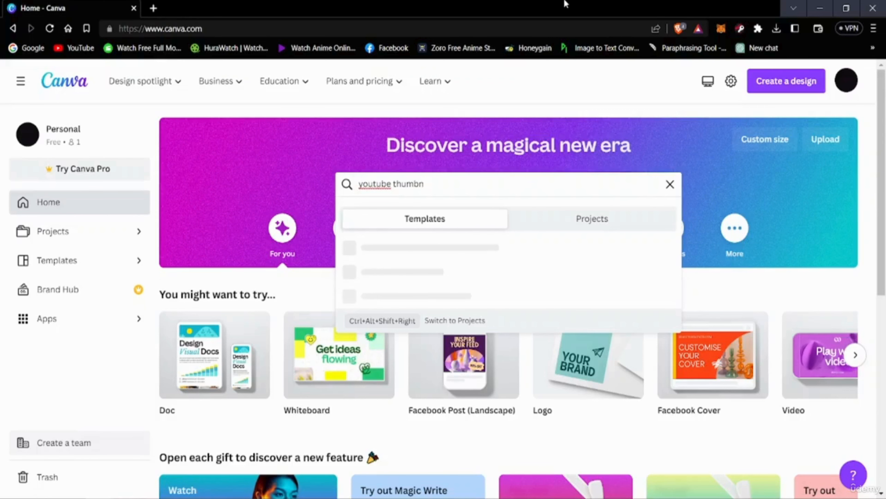
type("ail")
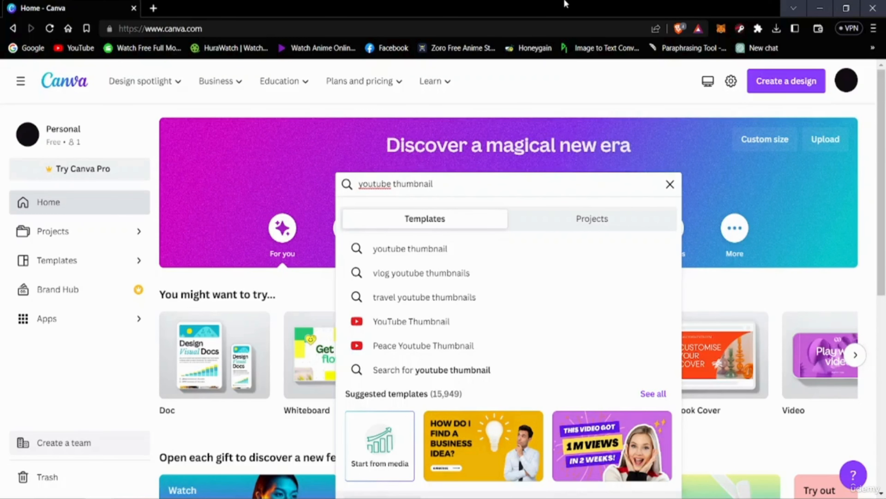
left_click(464, 249)
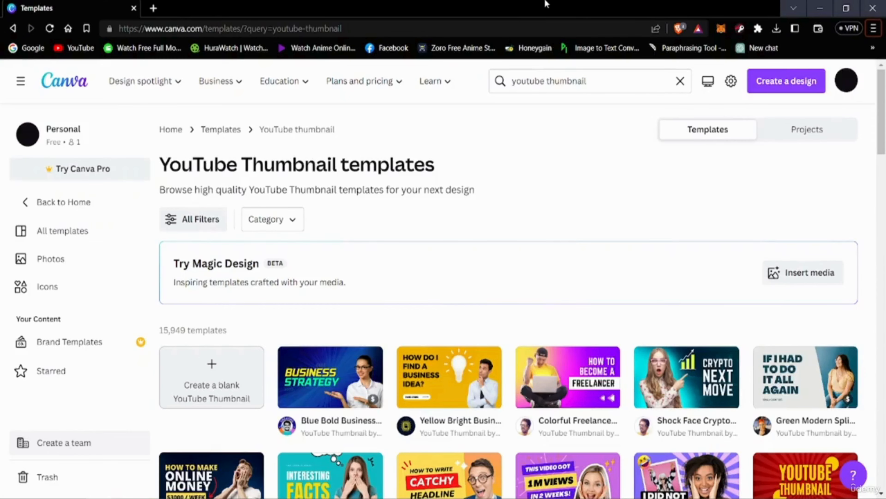
Examine the YouTube Thumbnail templates on the results page for a suitable design
scroll(383, 420, "down", 5)
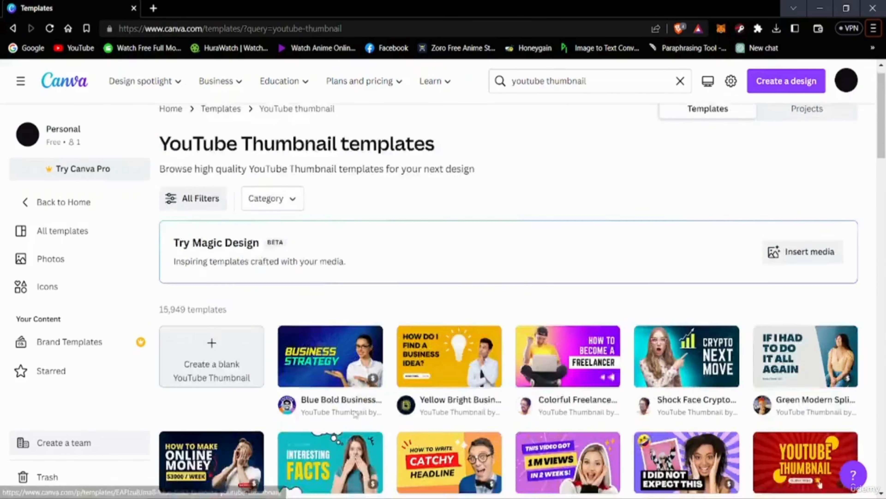
scroll(453, 314, "up", 2)
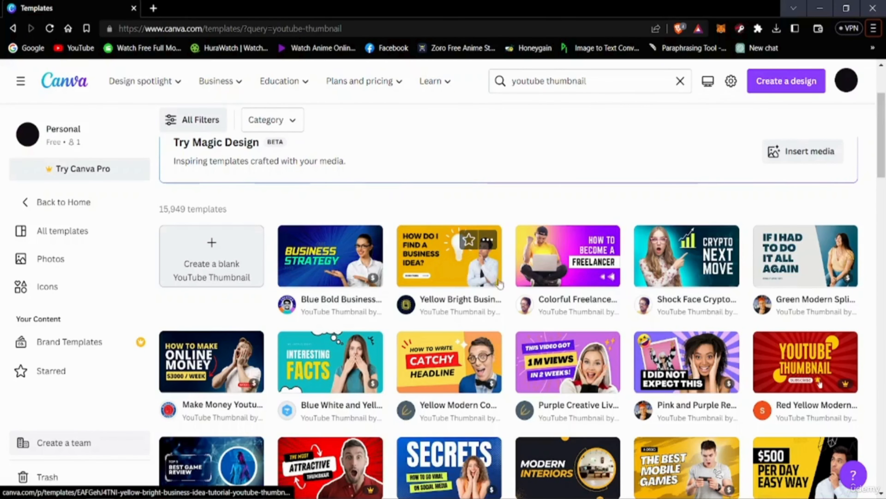
scroll(465, 270, "down", 8)
scroll(466, 271, "up", 6)
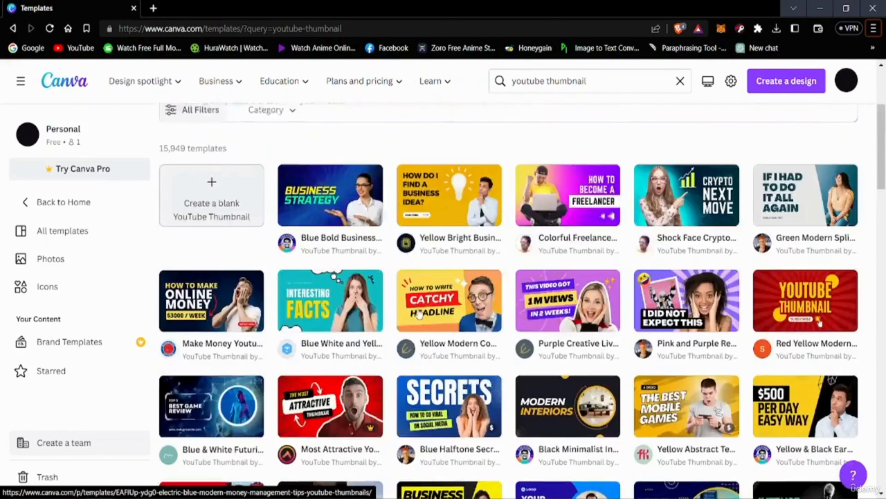
scroll(465, 271, "down", 3)
scroll(420, 316, "down", 20)
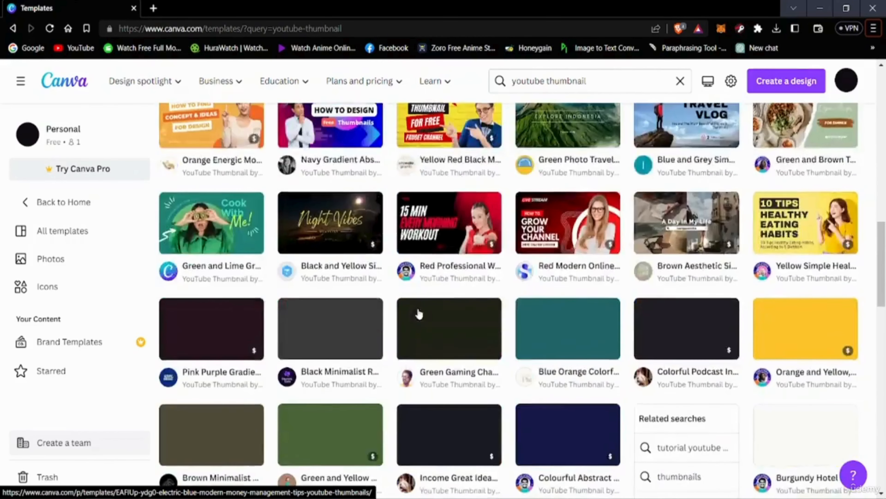
scroll(418, 314, "down", 5)
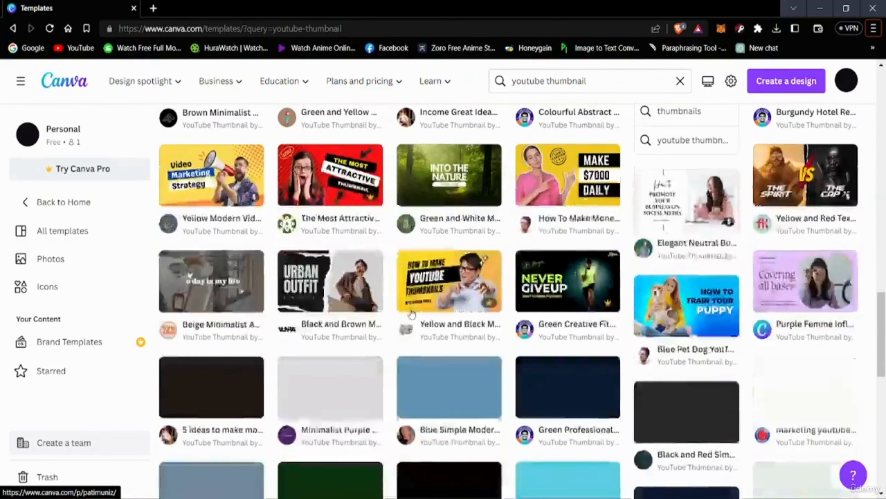
scroll(412, 314, "down", 5)
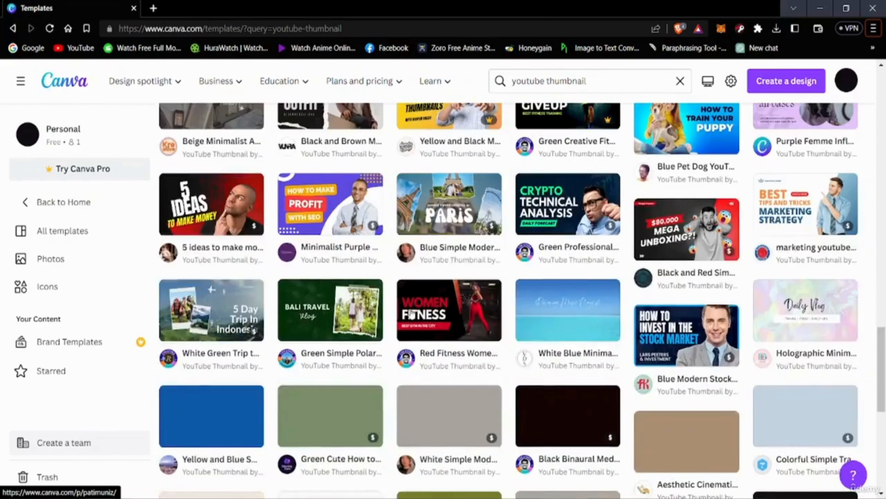
Compare further rows of YouTube Thumbnail templates and preview the Shock Face Cryptocurrency design
scroll(402, 312, "up", 9)
scroll(393, 311, "up", 20)
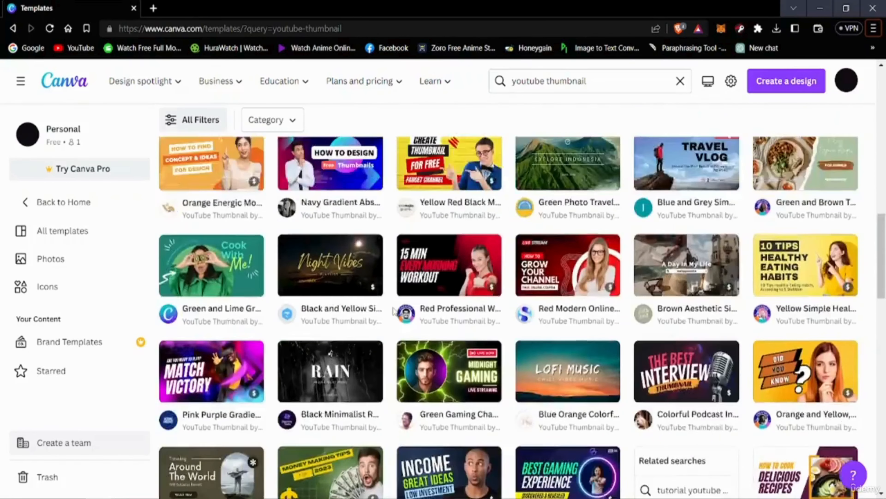
scroll(388, 291, "up", 1)
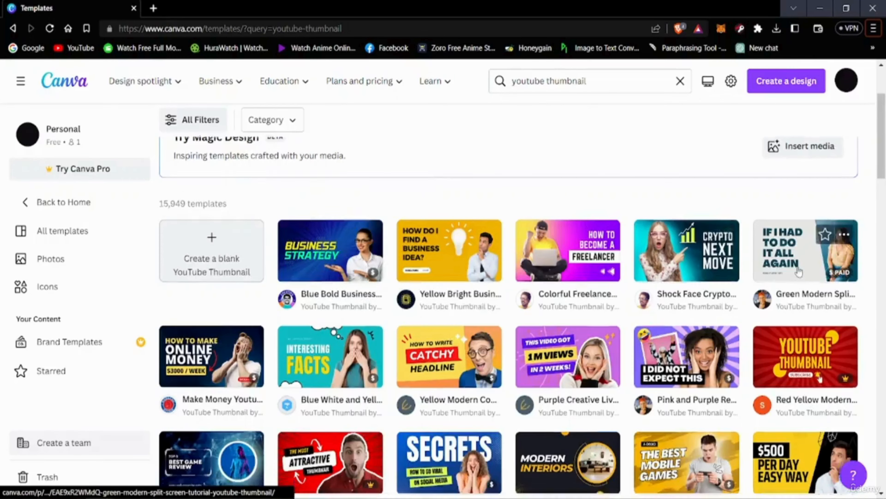
scroll(594, 276, "down", 15)
scroll(558, 276, "down", 20)
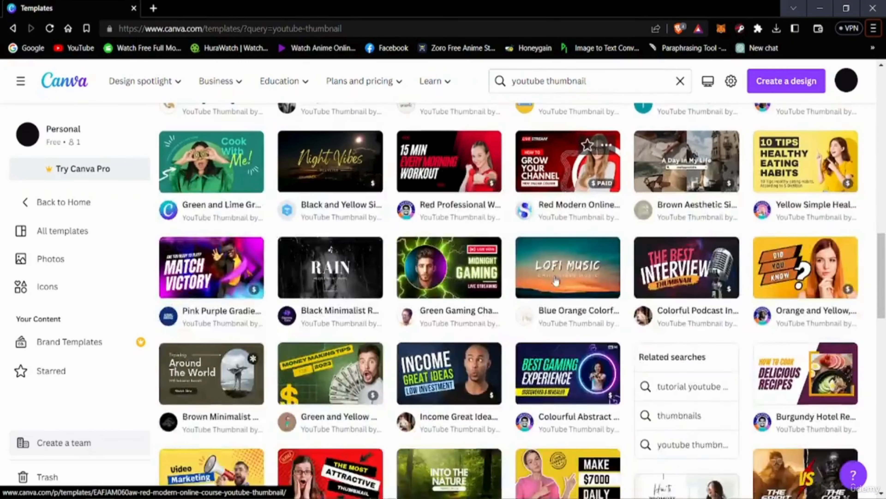
scroll(523, 272, "down", 20)
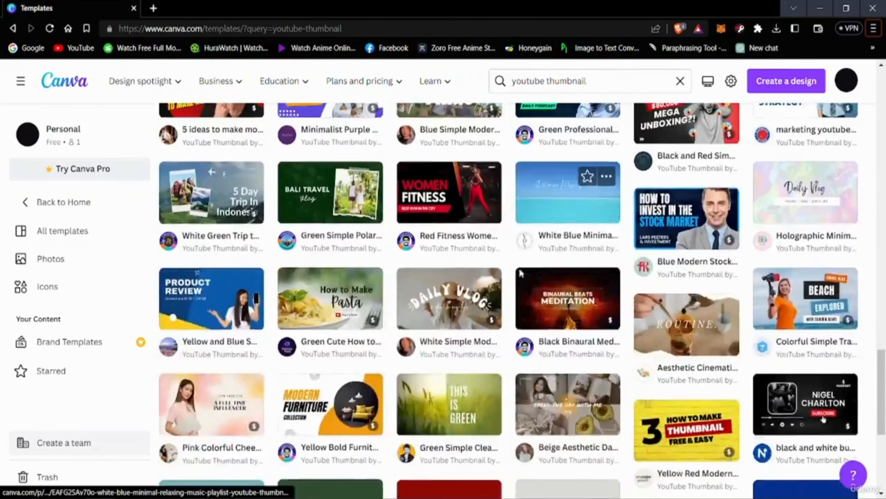
scroll(393, 297, "up", 20)
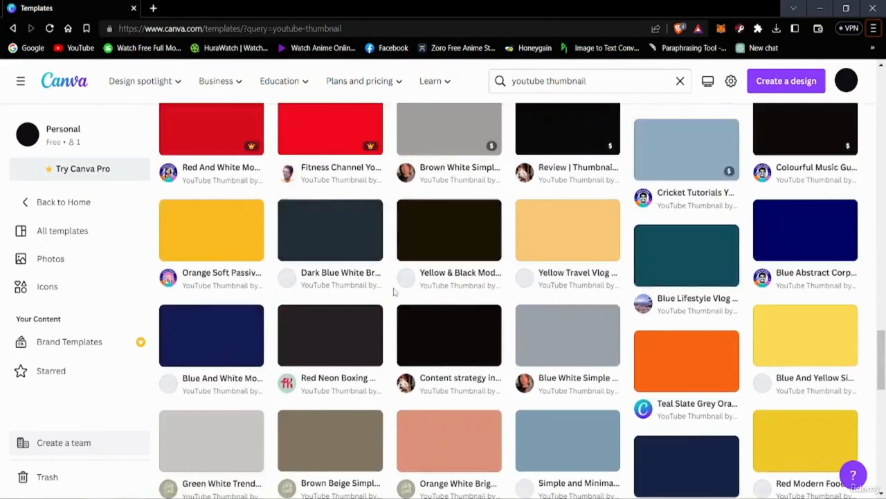
scroll(390, 307, "up", 15)
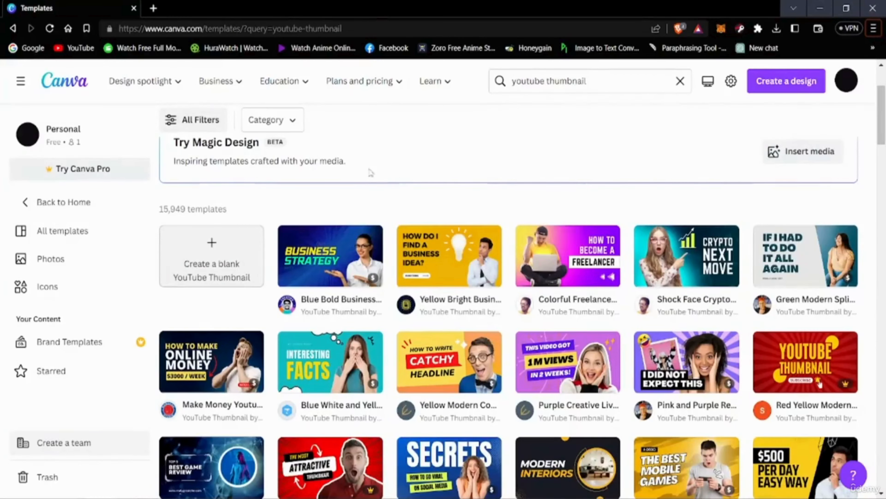
scroll(416, 273, "down", 12)
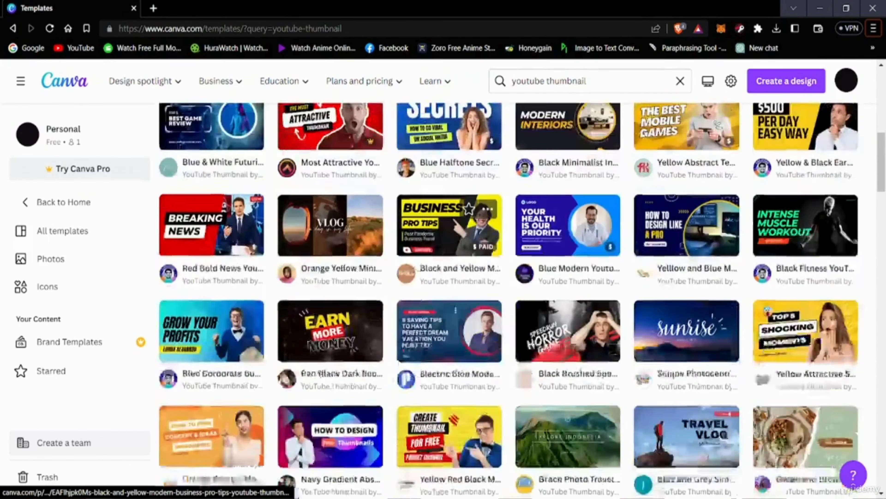
scroll(439, 257, "up", 5)
scroll(439, 257, "up", 5)
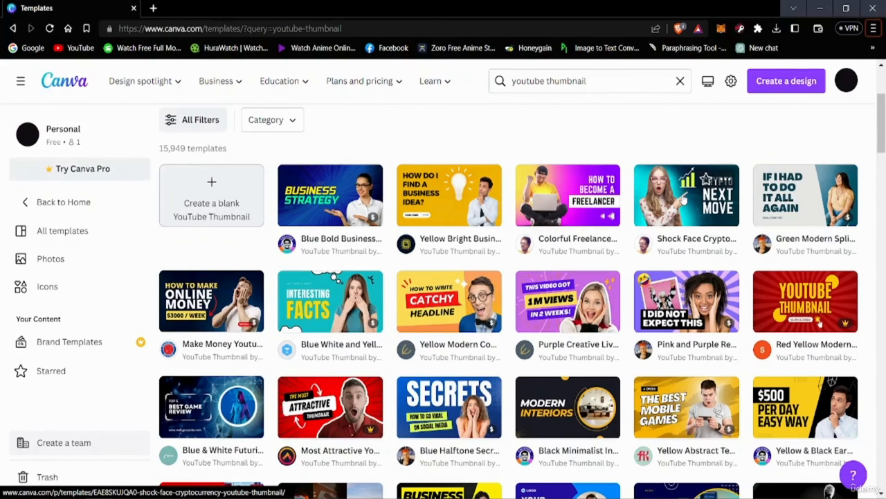
left_click(684, 200)
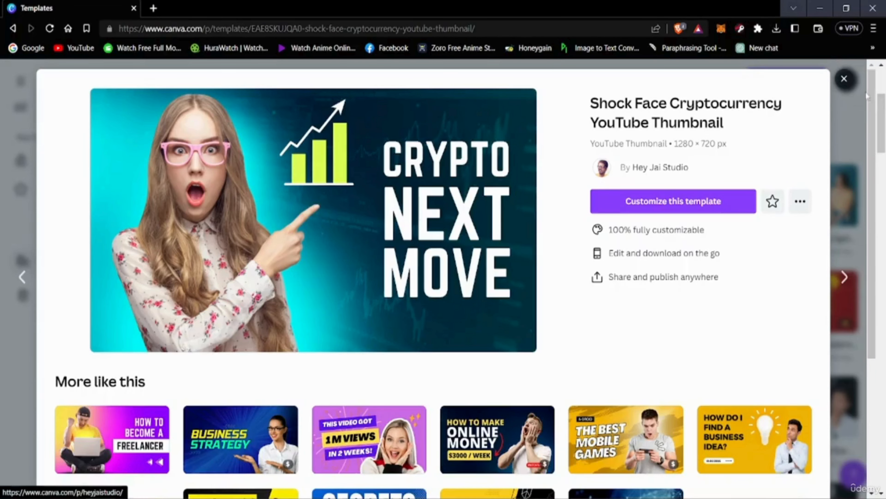
left_click(845, 80)
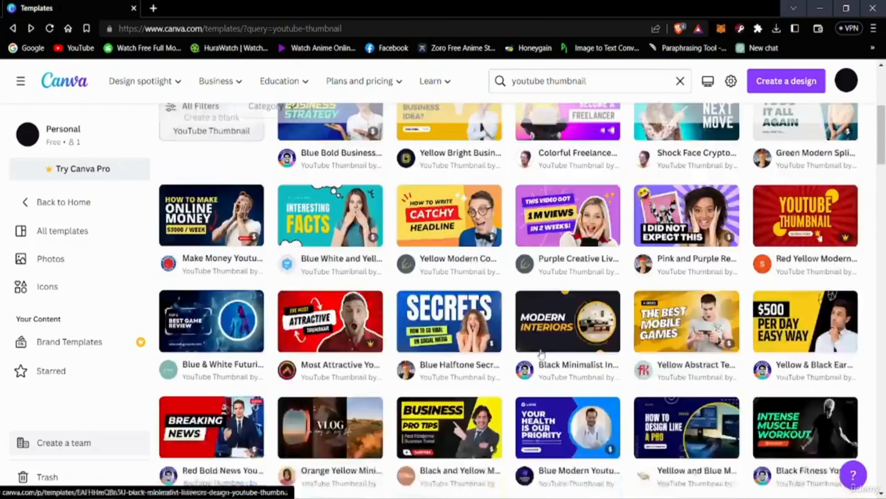
Look through the thumbnail template results again for alternatives to the Shock Face Cryptocurrency design
scroll(590, 286, "down", 4)
scroll(590, 286, "up", 3)
scroll(594, 290, "down", 3)
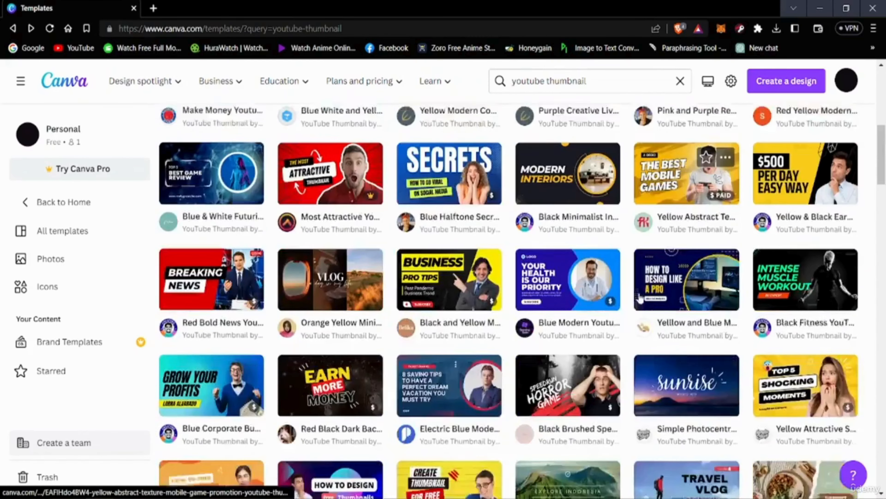
scroll(619, 301, "down", 3)
scroll(619, 301, "down", 10)
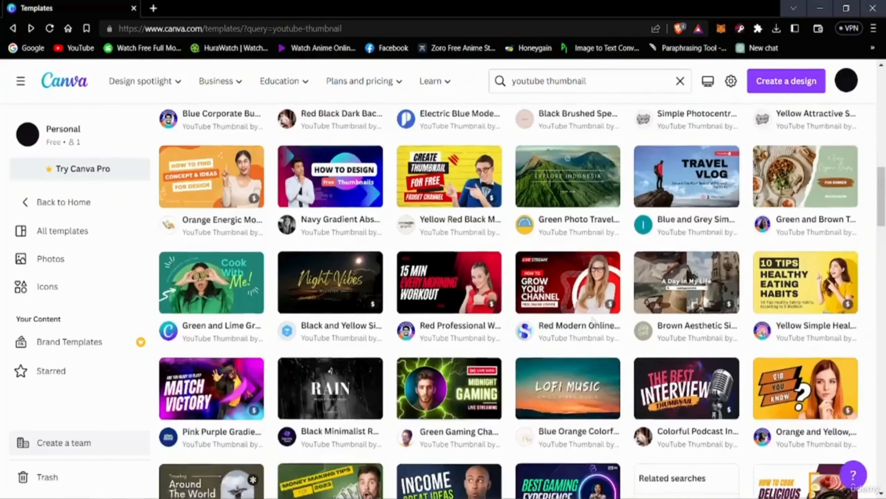
scroll(579, 334, "up", 3)
scroll(579, 334, "up", 8)
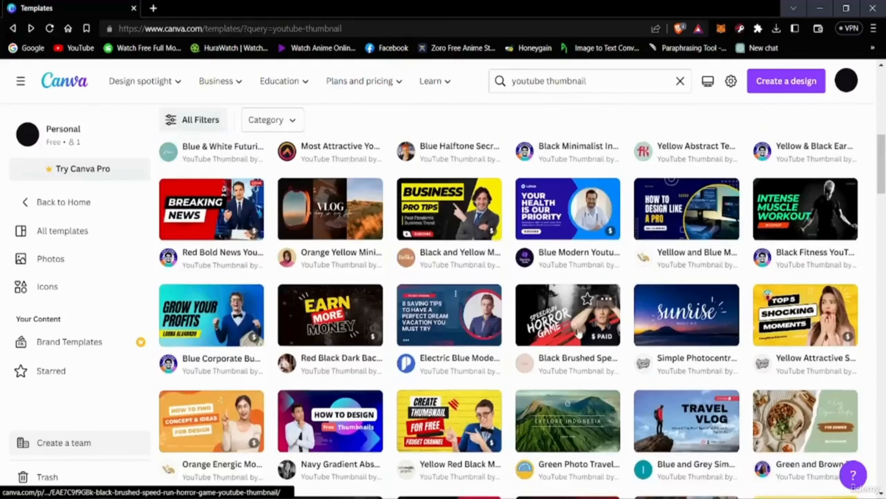
scroll(572, 335, "down", 18)
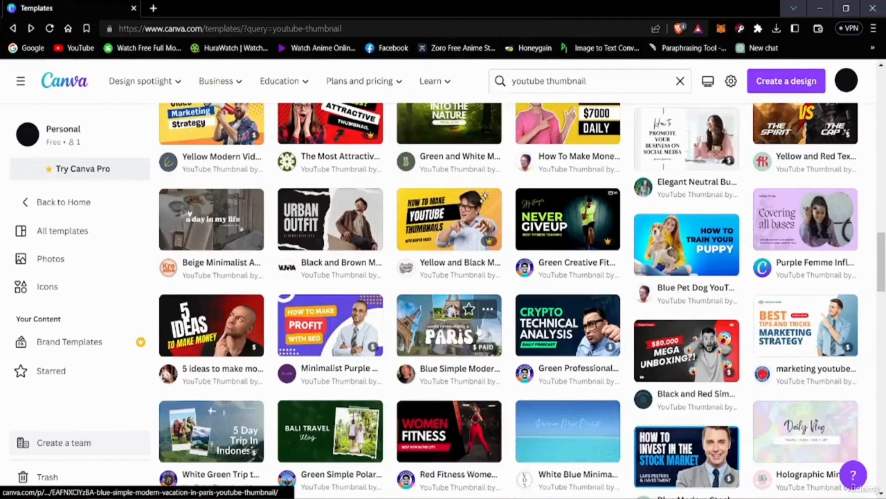
scroll(559, 335, "down", 12)
scroll(463, 330, "down", 10)
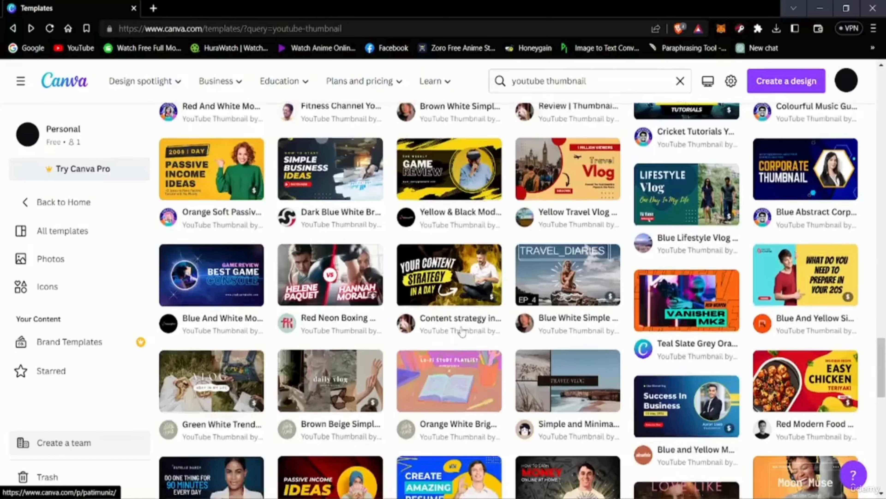
scroll(456, 350, "up", 15)
scroll(456, 349, "up", 7)
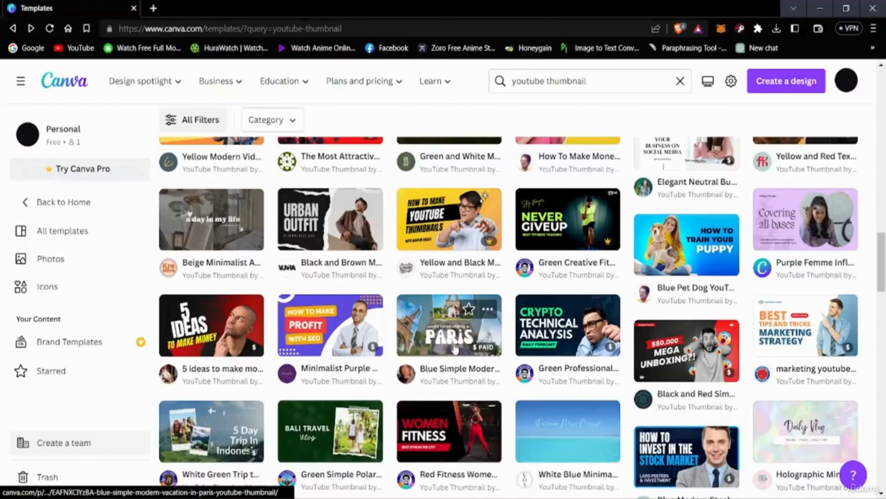
scroll(454, 349, "up", 8)
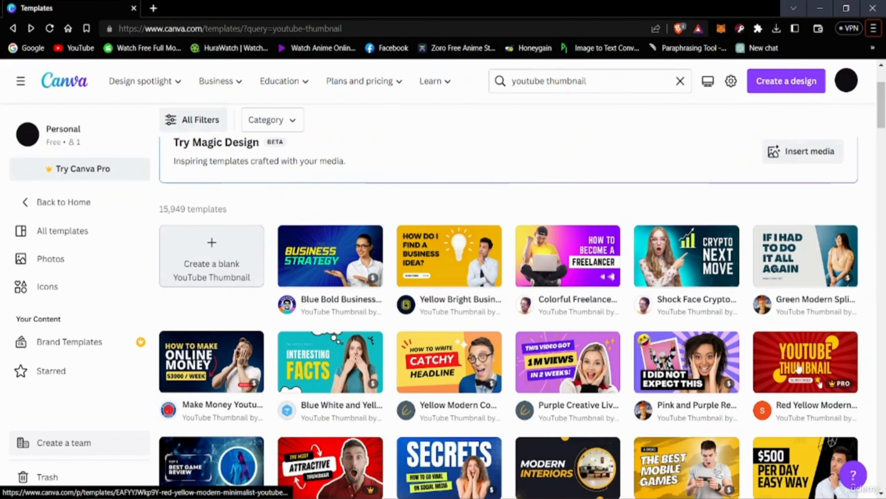
Open the Shock Face Cryptocurrency YouTube Thumbnail template for customization in the editor
scroll(698, 349, "up", 4)
scroll(680, 338, "down", 2)
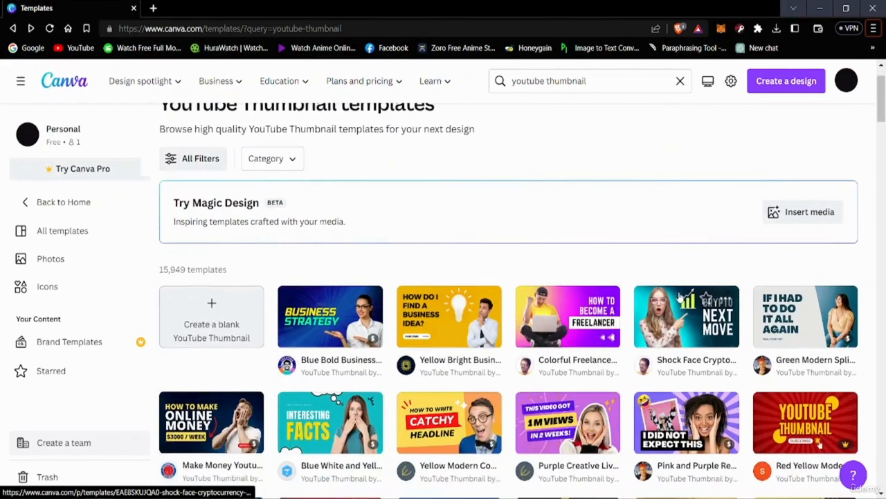
left_click(680, 338)
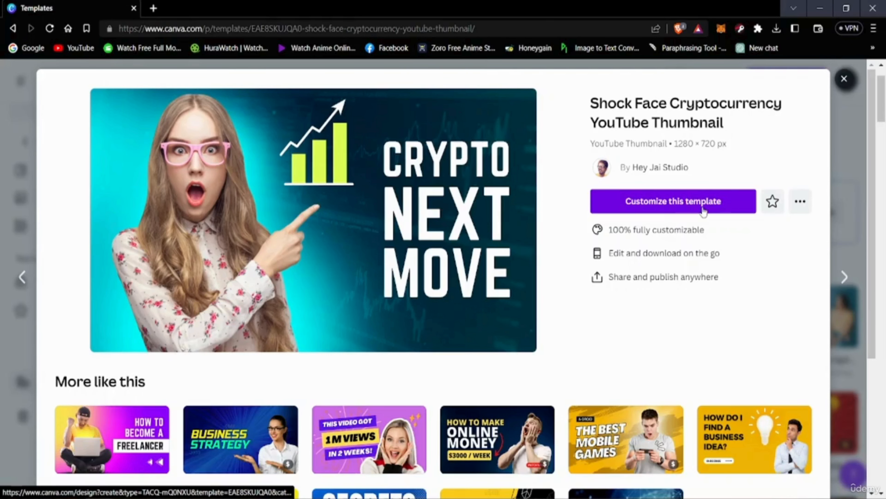
left_click(654, 202)
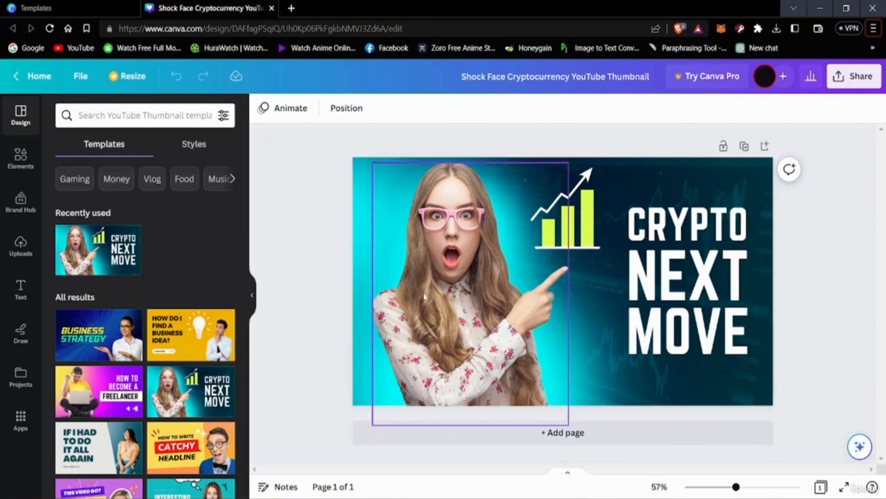
Move the photo of the shocked woman toward the left edge of the thumbnail
double_click(471, 262)
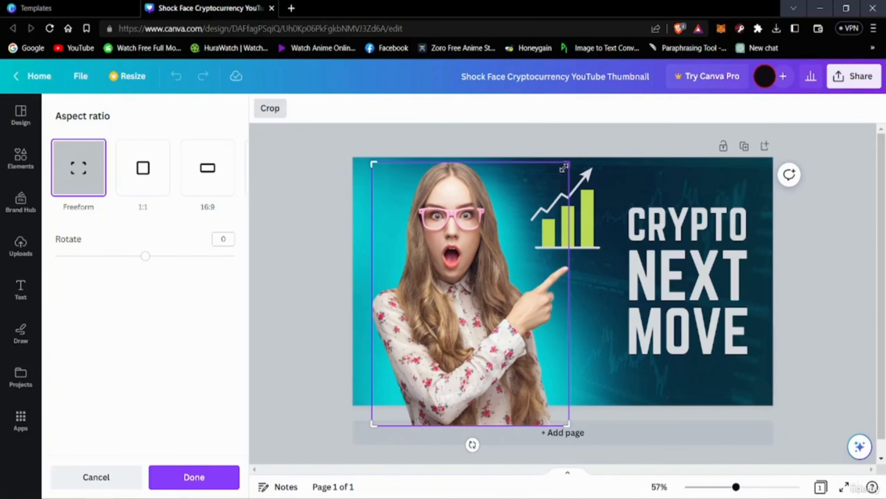
mouse_move(564, 170)
left_mouse_down()
mouse_move(531, 209)
mouse_move(568, 163)
left_mouse_up()
left_click_drag(505, 227, 487, 237)
left_click_drag(464, 276, 478, 231)
left_click(658, 319)
left_click_drag(533, 249, 508, 254)
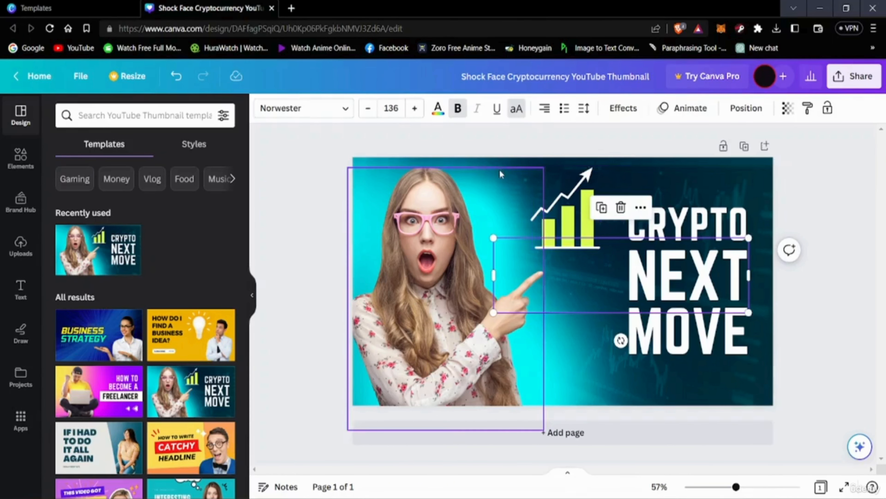
Shrink the woman's photo and place it in the thumbnail's upper-left corner, with the bar chart graphic moved beside her pointing hand
left_click_drag(544, 169, 484, 248)
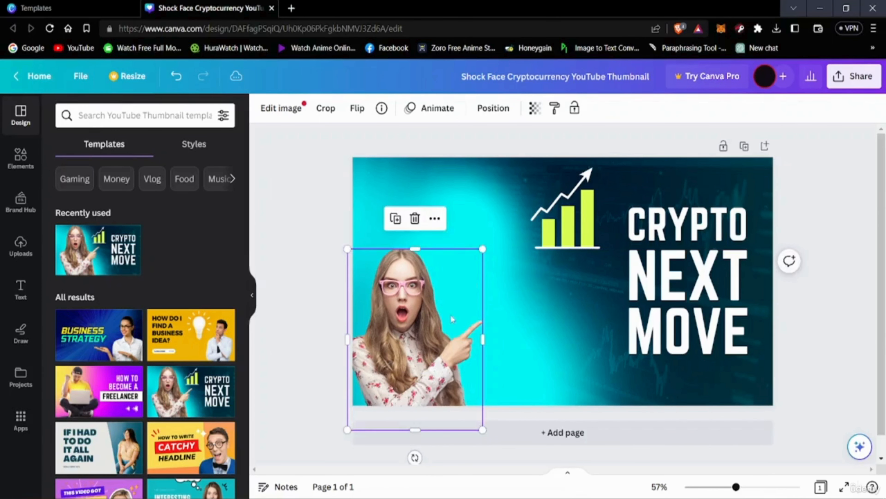
left_click_drag(461, 315, 453, 242)
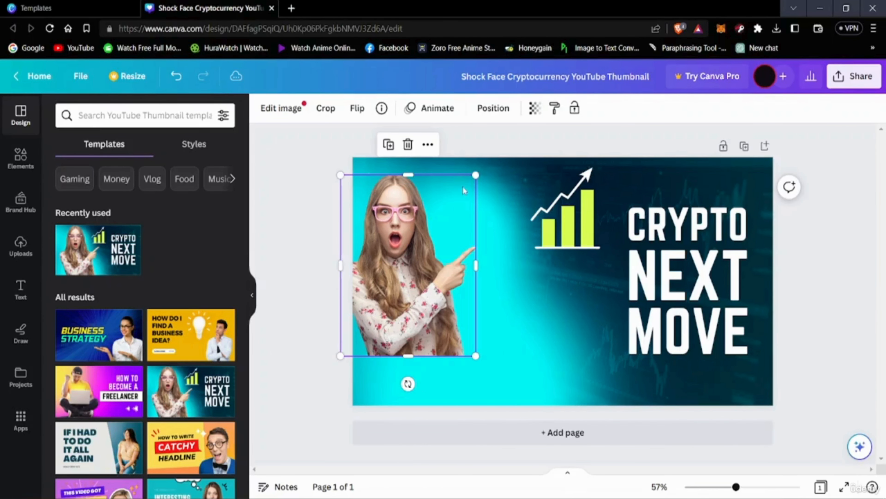
left_click_drag(476, 174, 432, 234)
left_click_drag(405, 269, 423, 204)
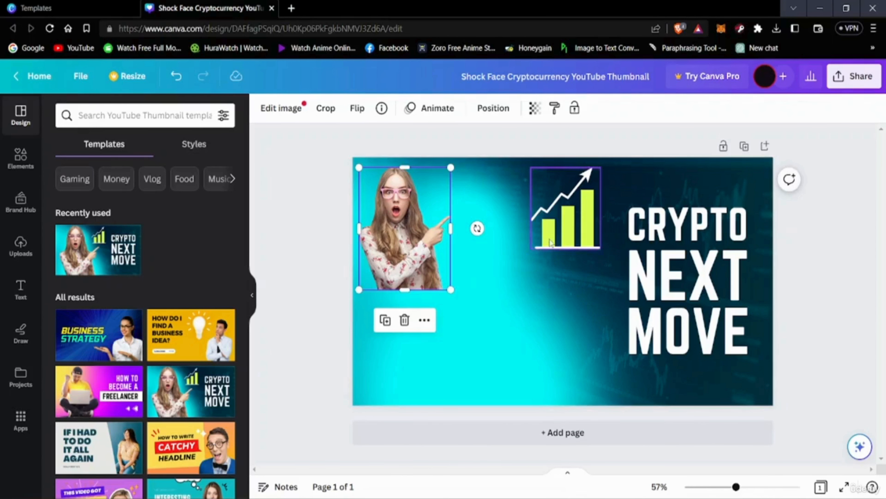
left_click_drag(553, 238, 480, 236)
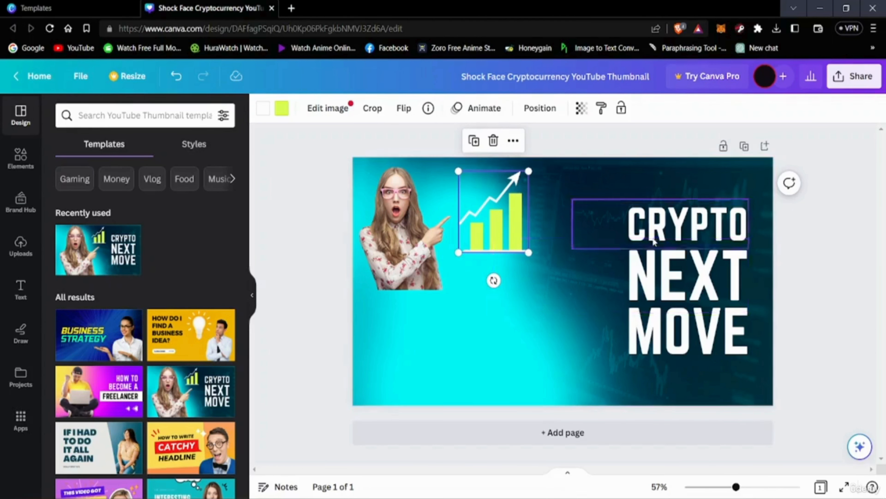
mouse_move(519, 208)
left_mouse_down()
mouse_move(549, 250)
mouse_move(519, 219)
left_mouse_up()
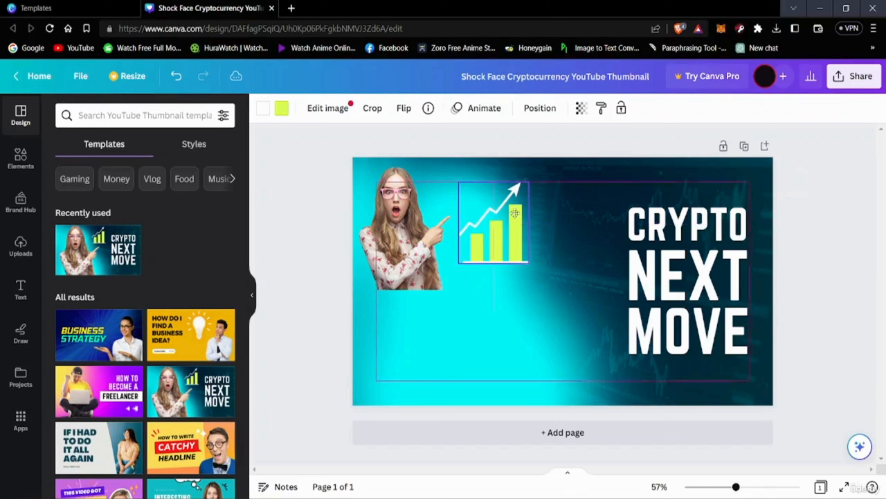
Replace the headline word "CRYPTO" with "HOW TO"
left_click(707, 227)
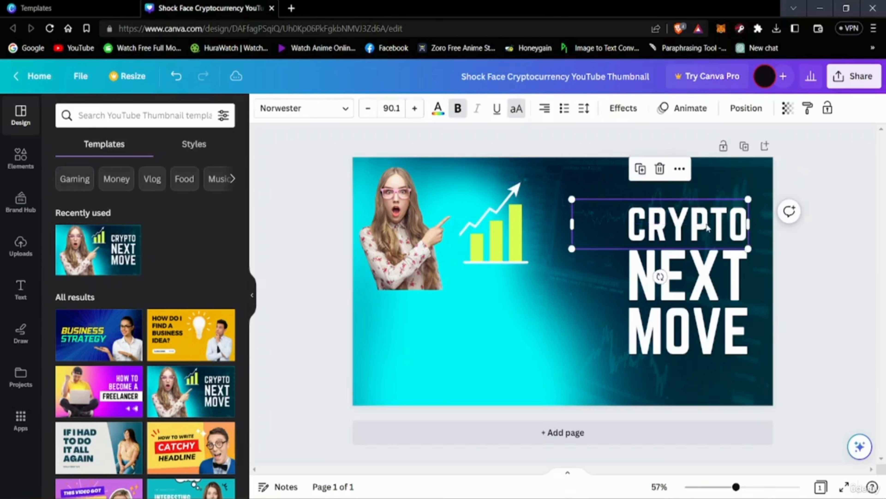
left_click(680, 222)
left_click(689, 223)
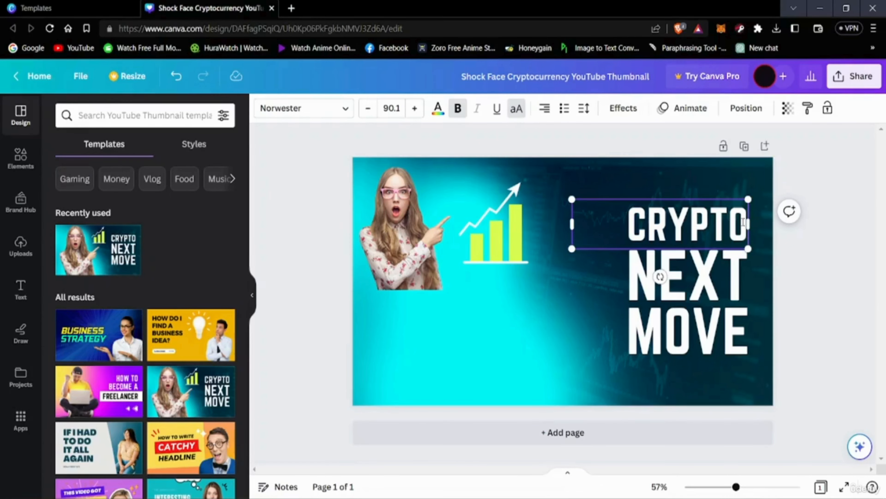
key("BackSpace")
key("BackSpace")
key("BackSpace")
key("BackSpace")
key("BackSpace")
key("BackSpace")
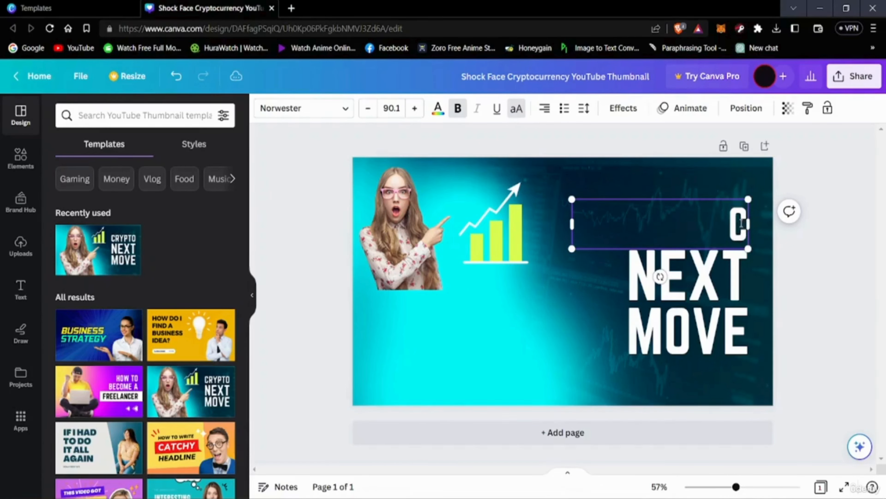
type("HOW TO")
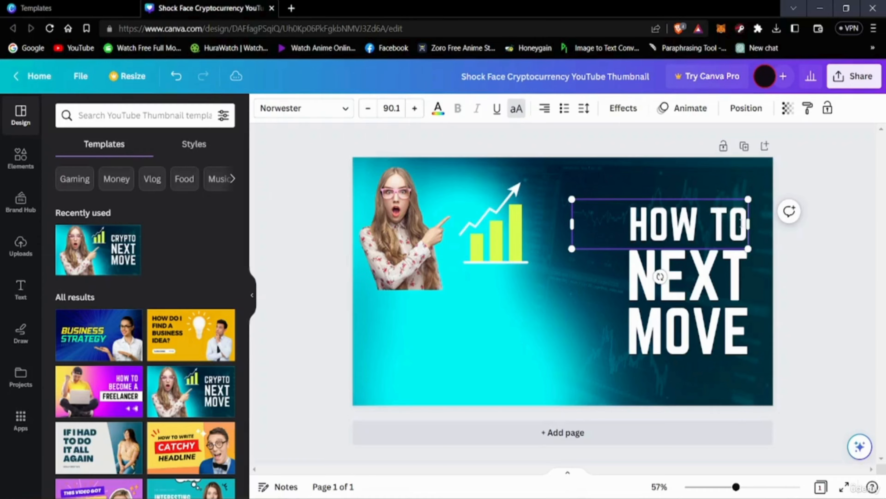
Replace the headline word "NEXT" with "GROW YOUR"
left_click(712, 280)
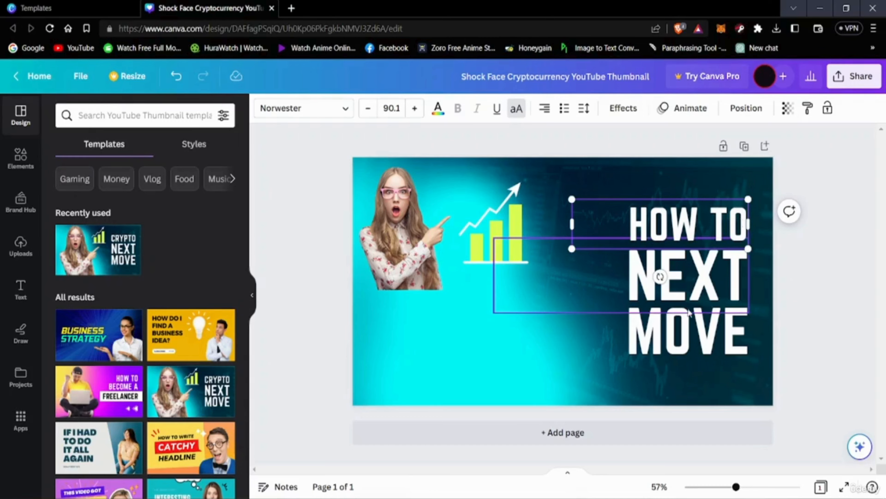
double_click(725, 279)
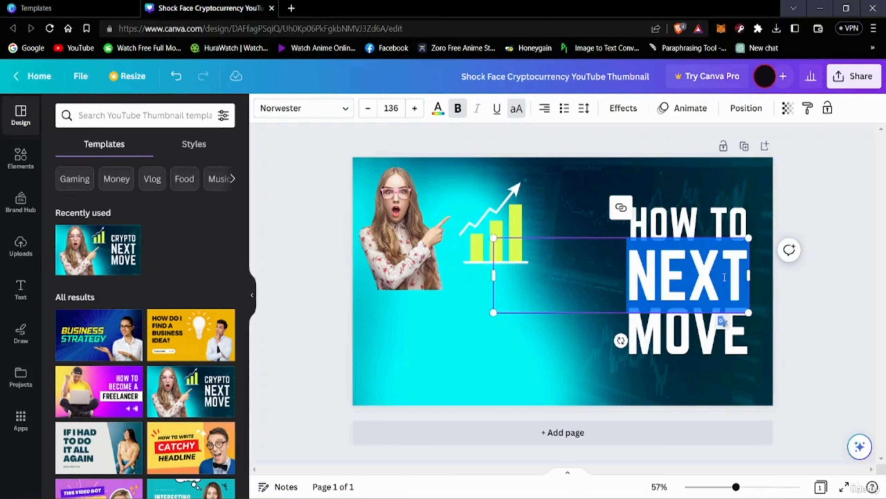
left_click(743, 273)
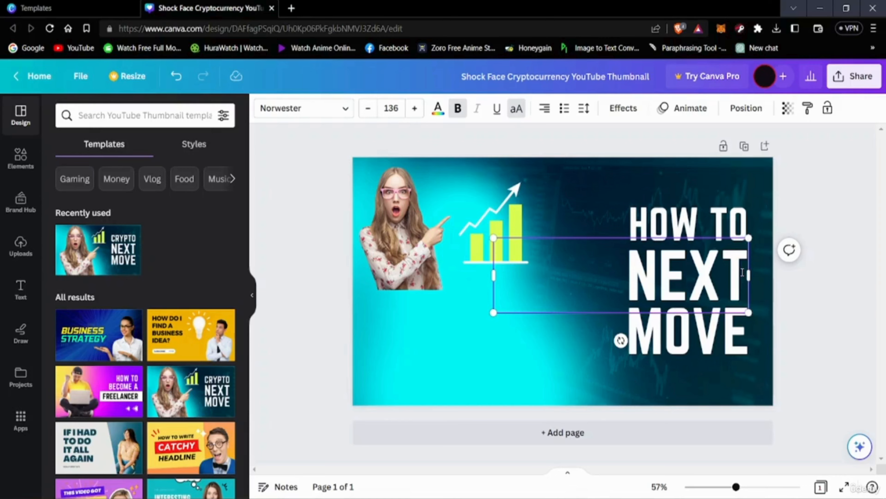
key("BackSpace")
key("BackSpace")
key("BackSpace")
key("BackSpace")
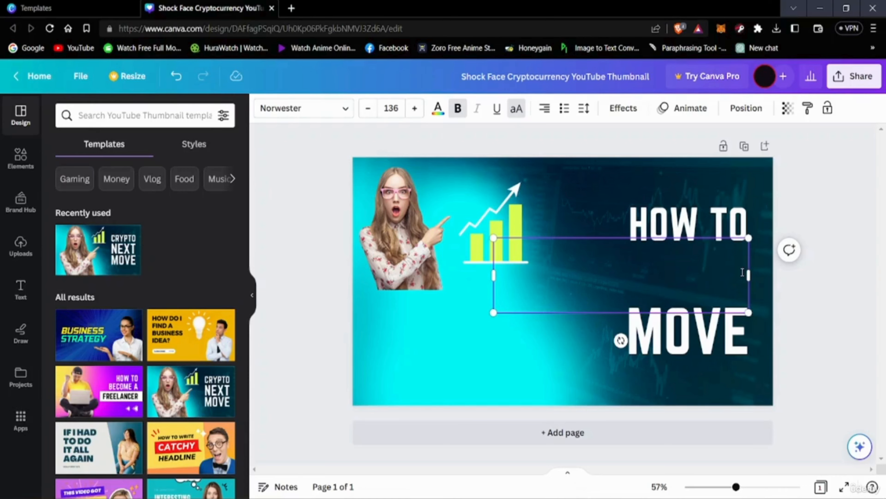
type("G")
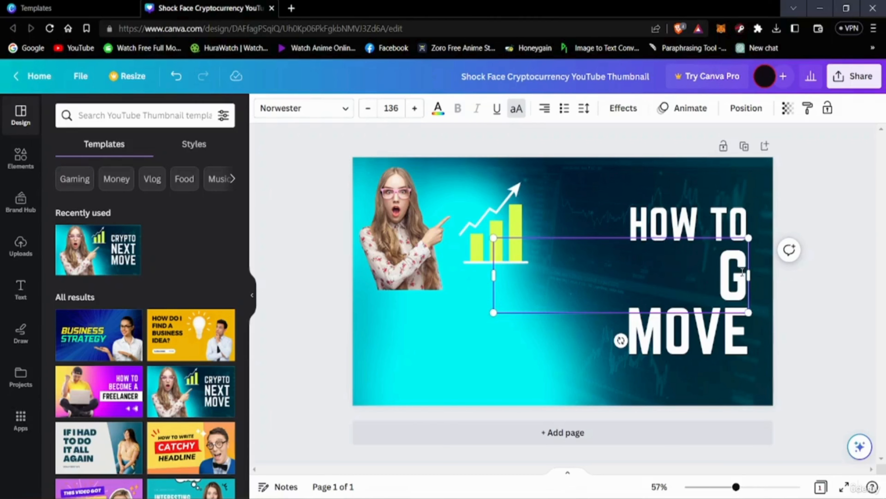
type("ROW YO")
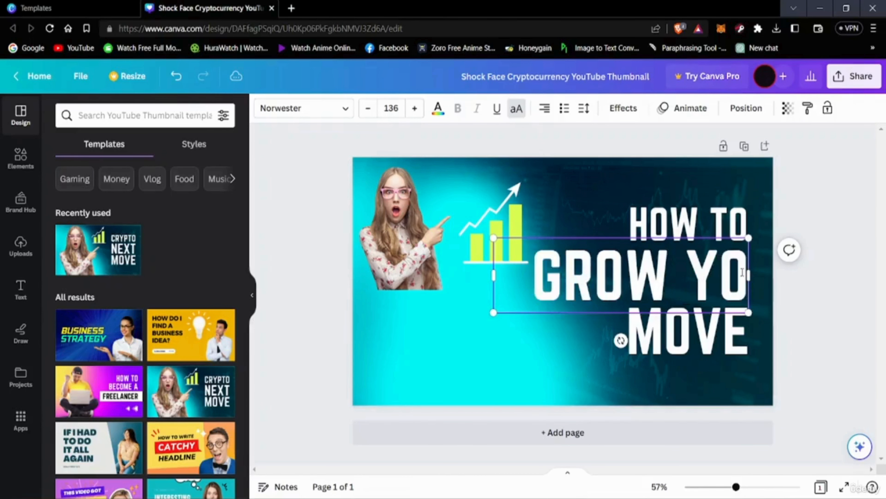
type("UR")
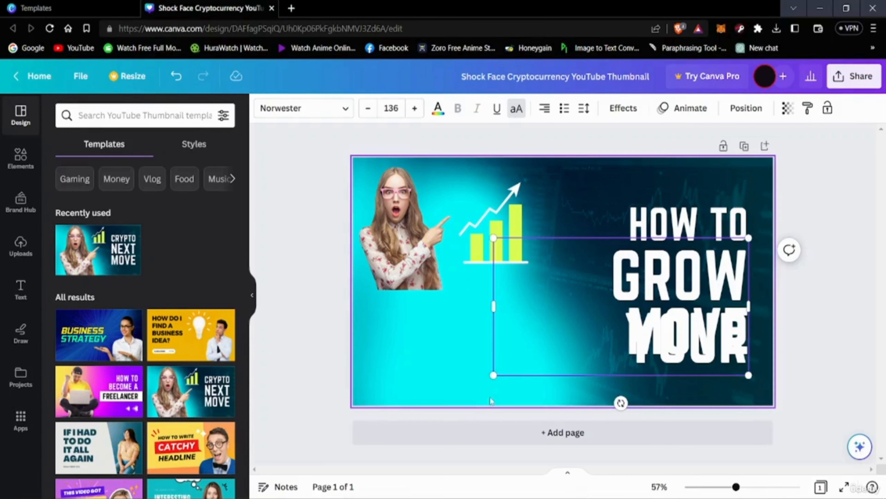
Shrink the "GROW YOUR" text to about size 89 so it fits one line, and position it just below "HOW TO"
left_click_drag(494, 376, 560, 283)
double_click(664, 277)
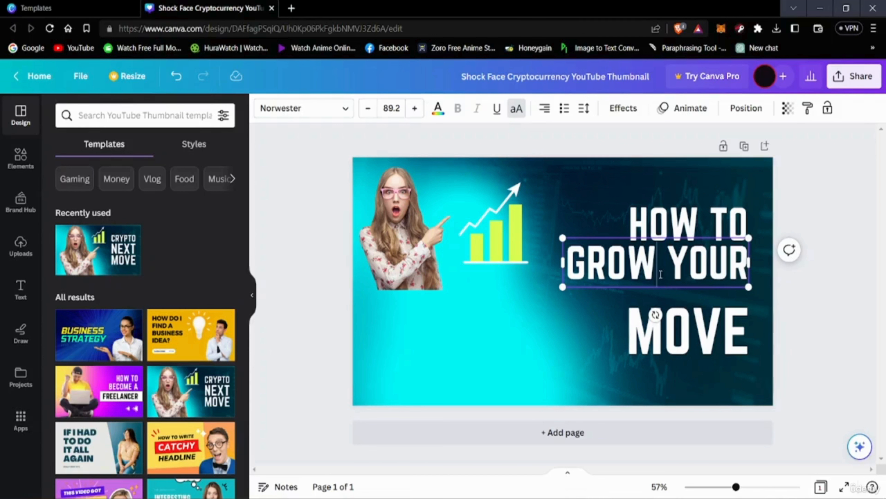
left_click(557, 338)
left_click_drag(653, 268, 659, 273)
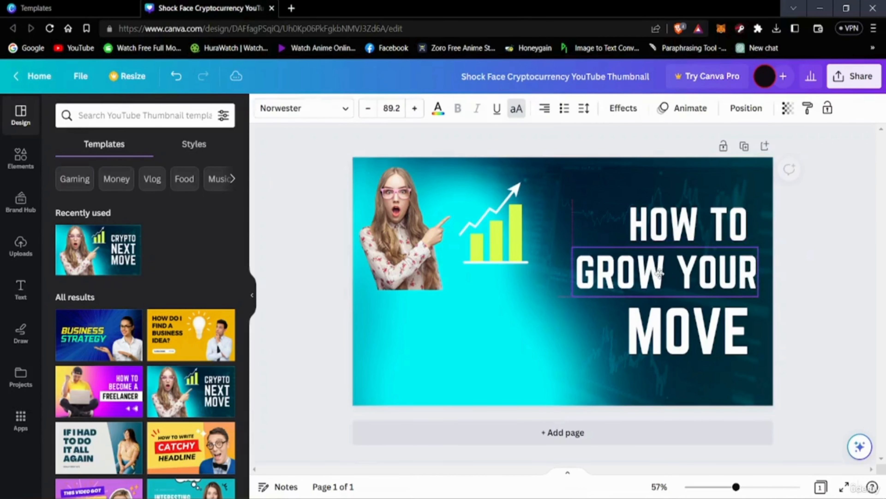
Replace the headline word "MOVE" with "YOUTUBE"
left_click(651, 323)
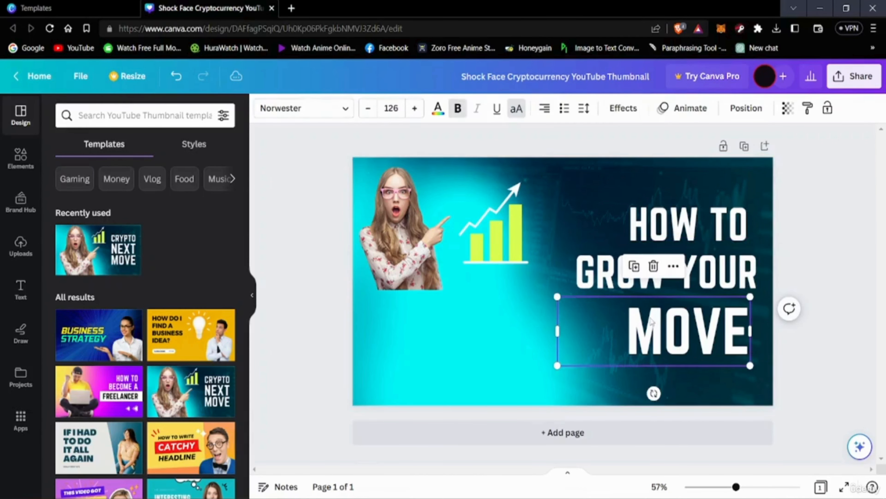
double_click(699, 325)
double_click(699, 325)
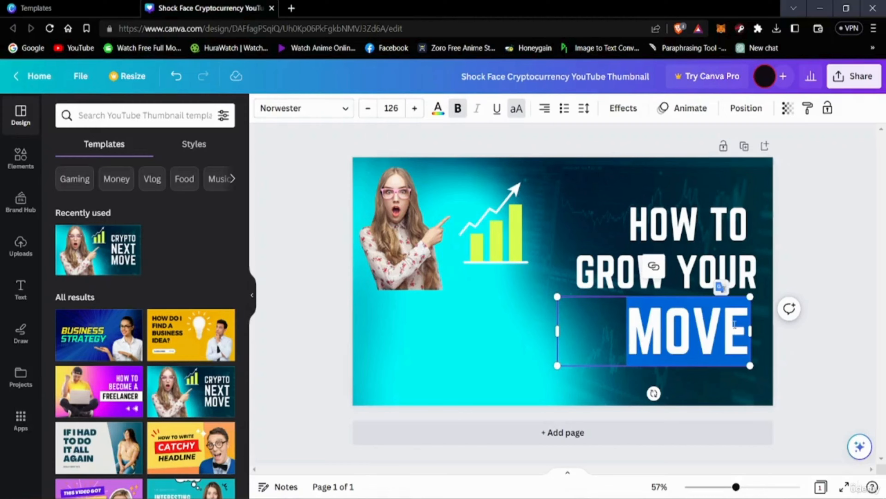
left_click(735, 325)
key("BackSpace")
key("BackSpace")
key("BackSpace")
key("BackSpace")
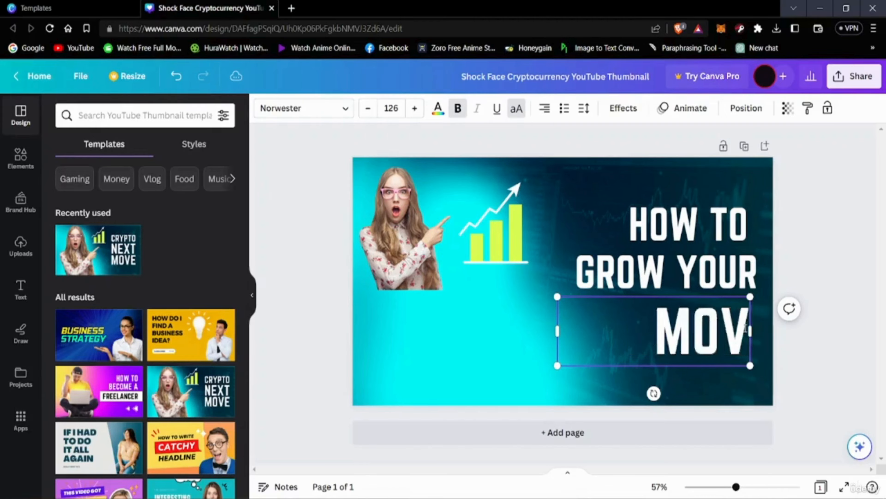
type("C")
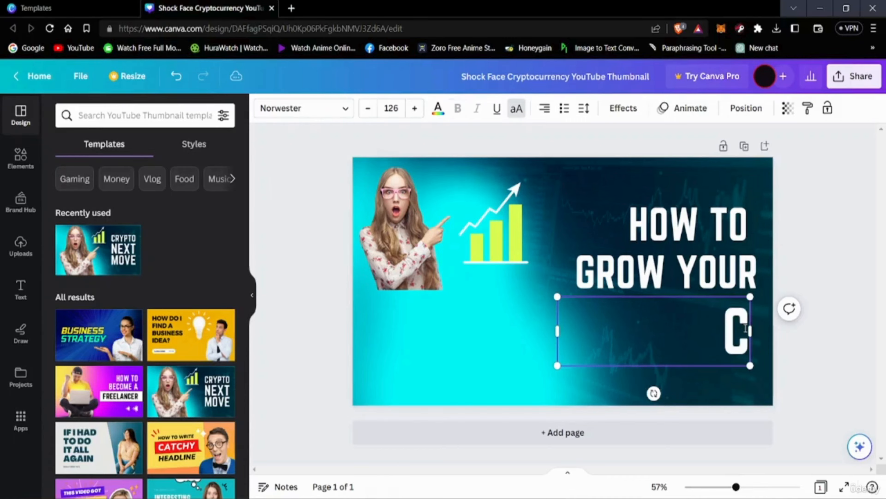
key("BackSpace")
type("Y")
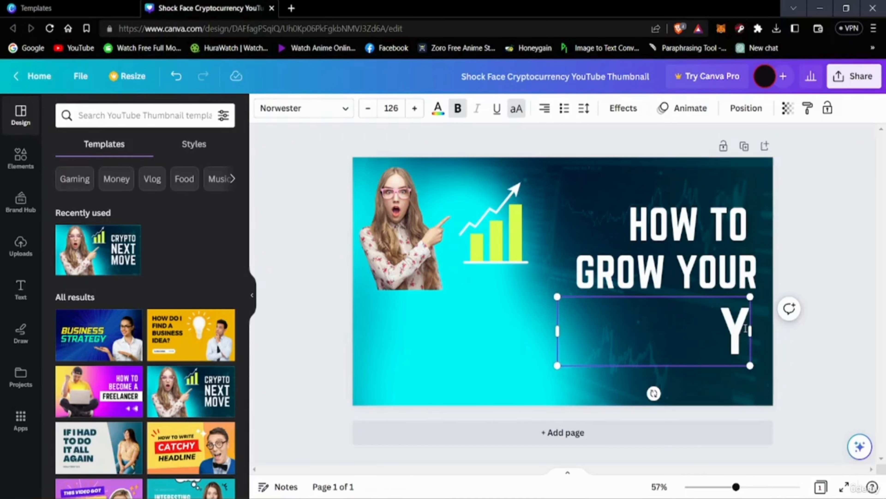
type("OU")
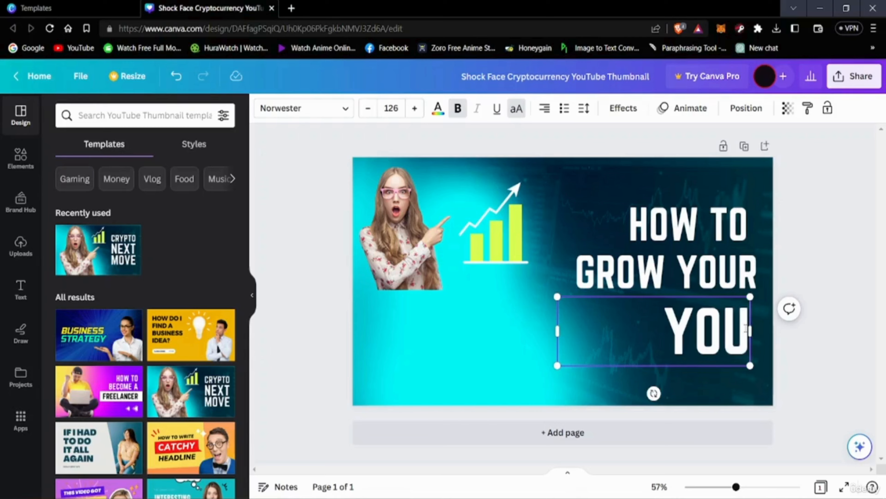
type("TUBE")
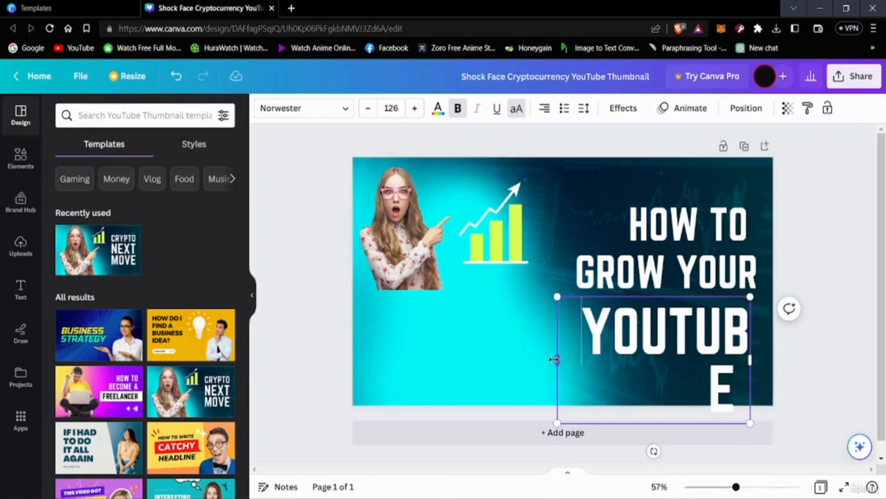
Widen the "YOUTUBE" text box toward the thumbnail's left side and extend its text to "YOUTUBE CHANNEL"
left_click(528, 364)
left_click(570, 364)
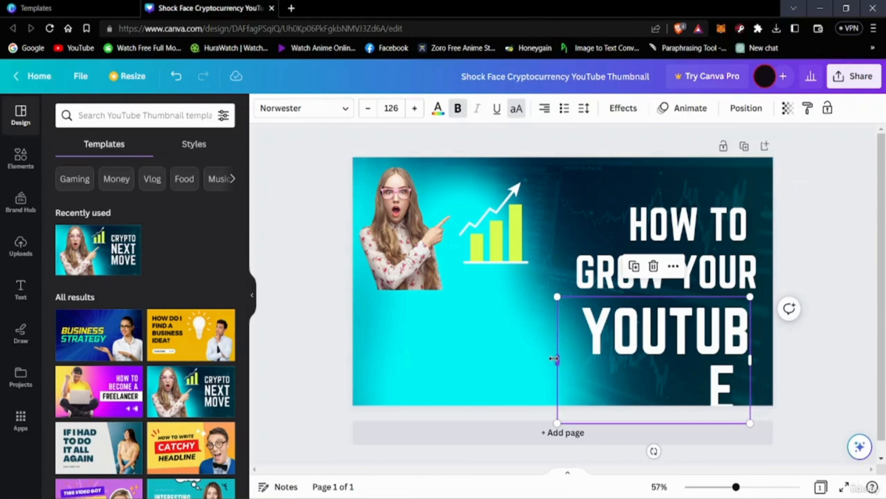
left_click_drag(554, 359, 427, 360)
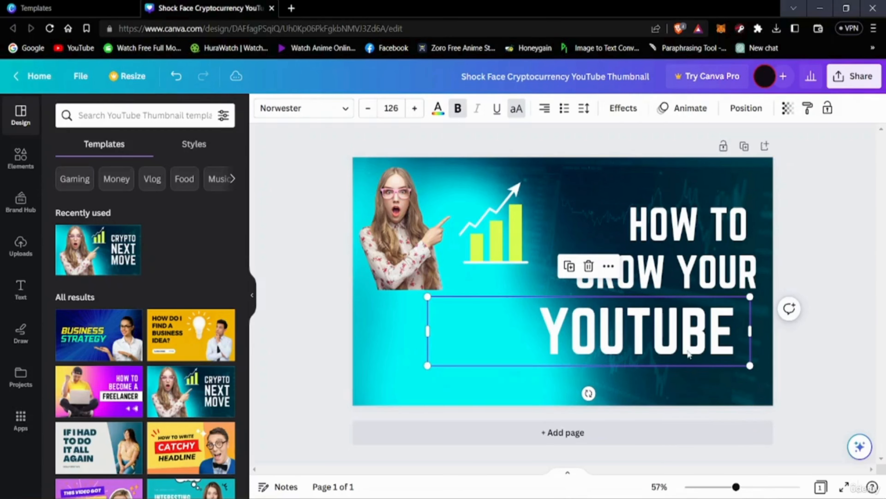
left_click(724, 339)
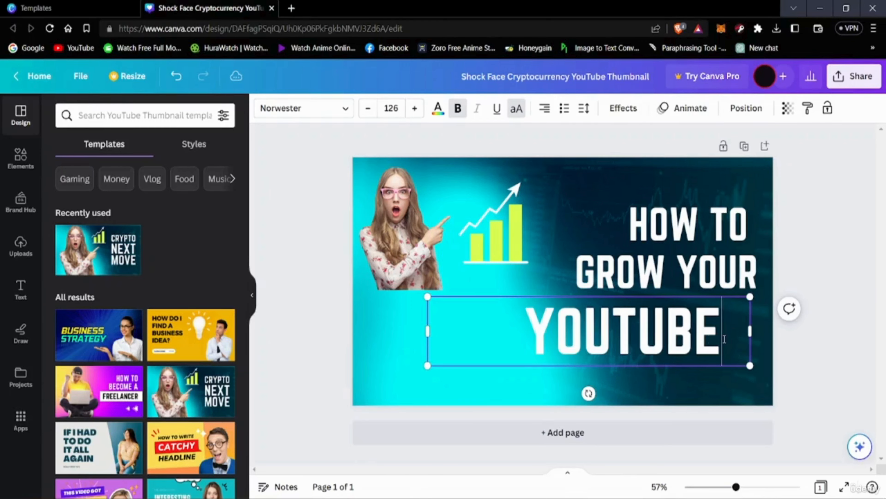
type("C")
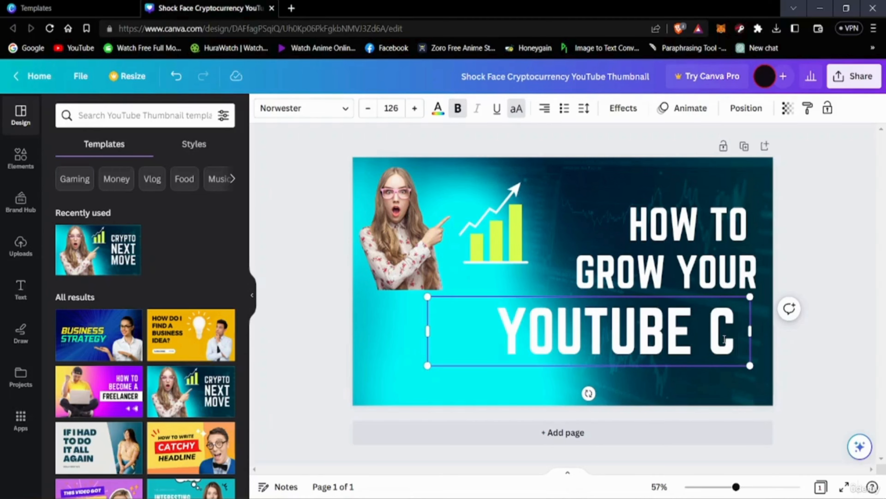
type("HANNEL")
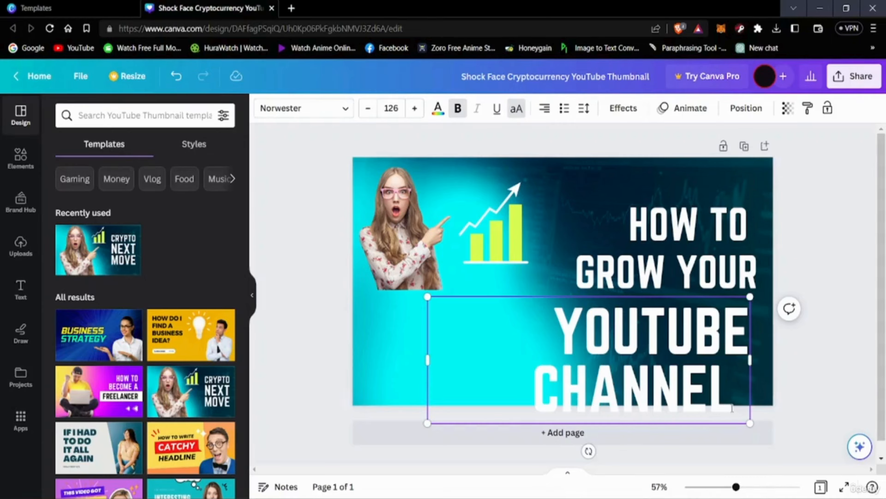
Move the "HOW TO", "GROW YOUR" and "YOUTUBE CHANNEL" text boxes upward so the whole headline fits inside the thumbnail
left_click(679, 225)
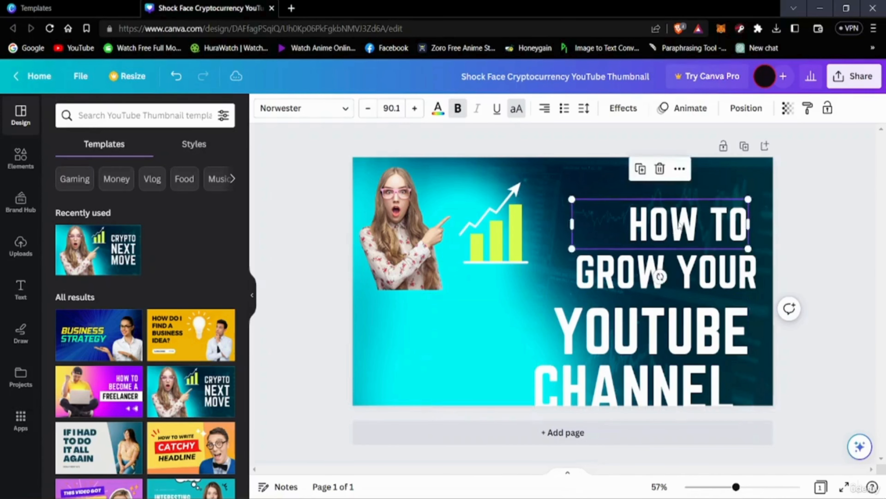
left_click_drag(680, 225, 680, 205)
left_click(684, 269)
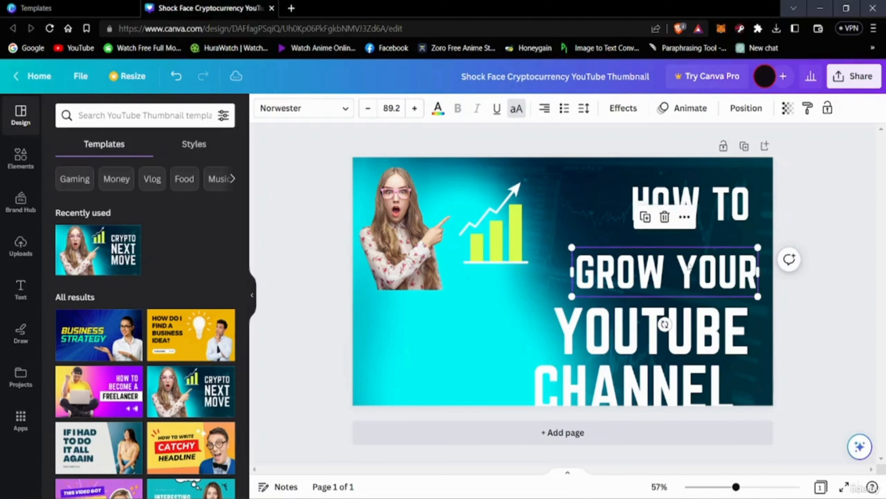
left_click_drag(704, 272, 704, 254)
left_click(694, 307)
left_click_drag(693, 318, 697, 301)
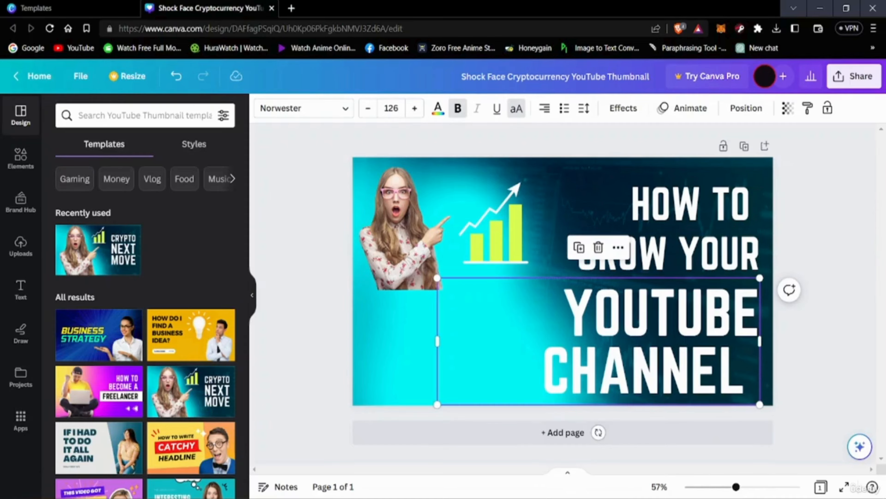
left_click(861, 380)
Color only the word "YOUTUBE" in the headline bright red from the default solid colors
left_click(727, 340)
left_click(593, 313)
left_click_drag(567, 309, 749, 302)
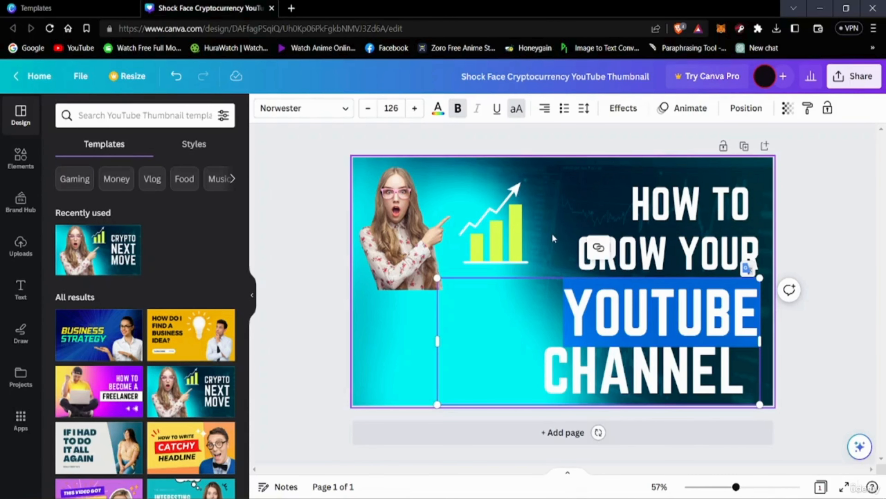
left_click(438, 107)
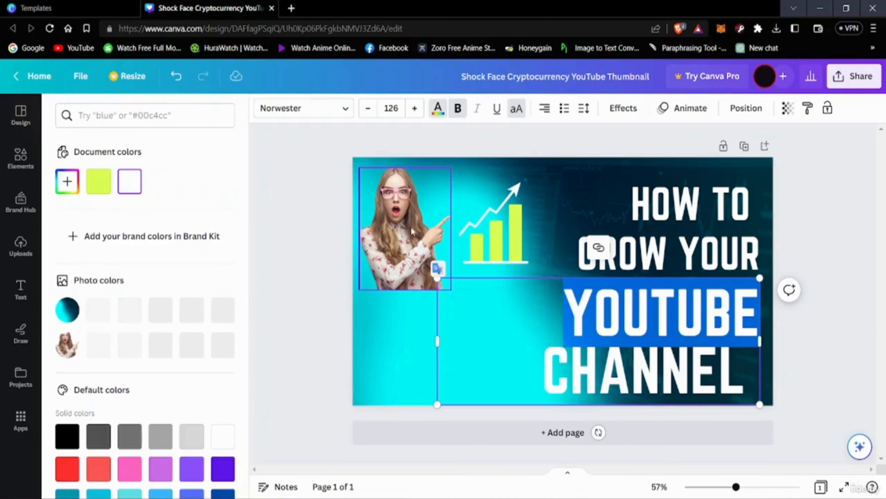
left_click(67, 469)
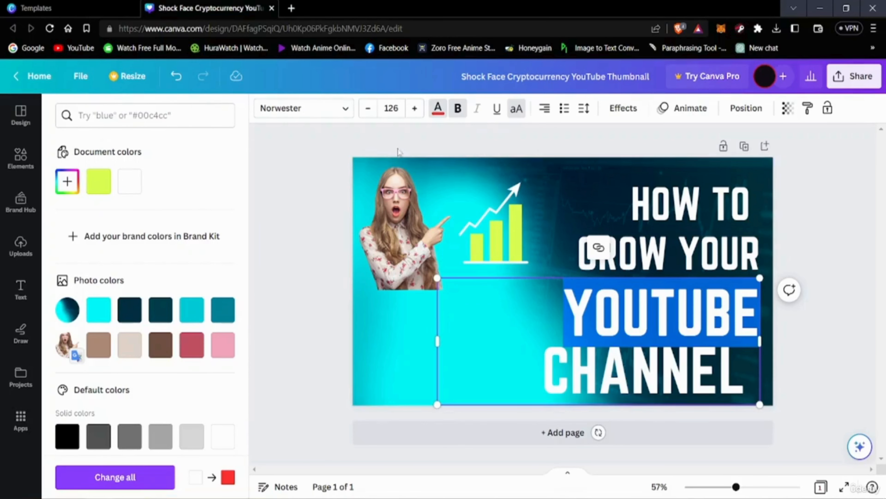
left_click(509, 316)
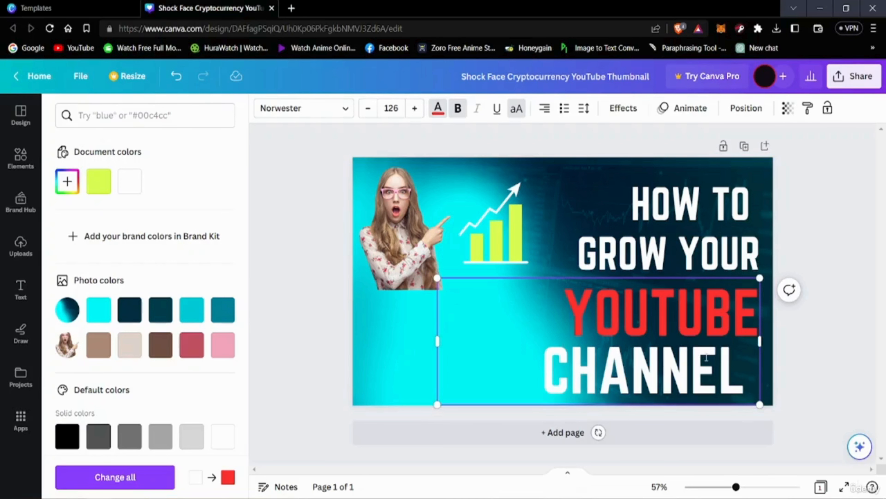
left_click(572, 198)
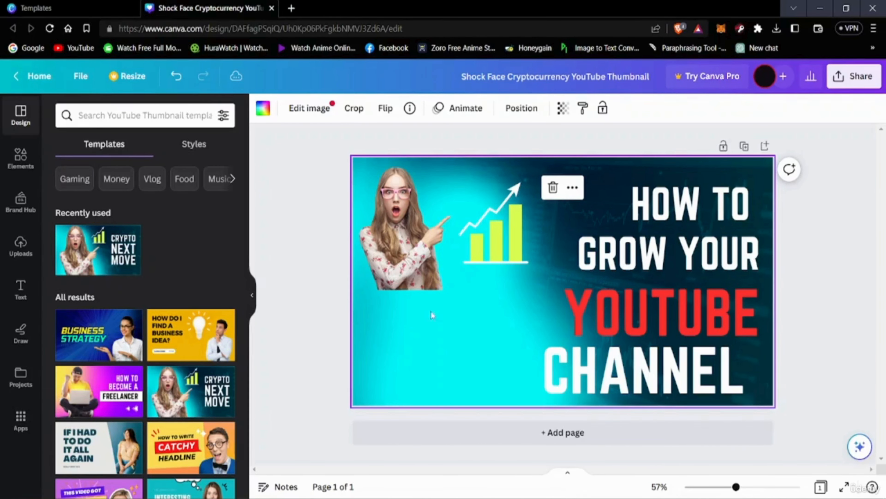
Search Google in a new browser tab for "growing youtube channel" and browse the image results
left_click(292, 9)
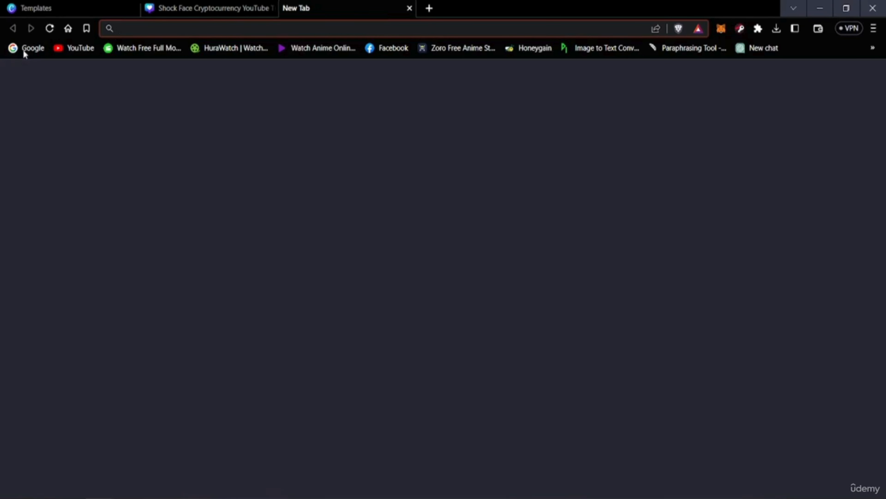
left_click(24, 50)
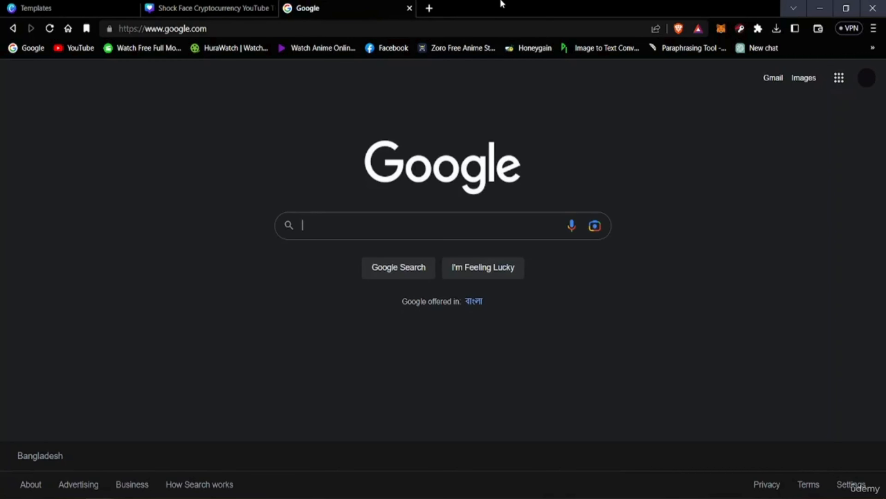
type("GROWIN")
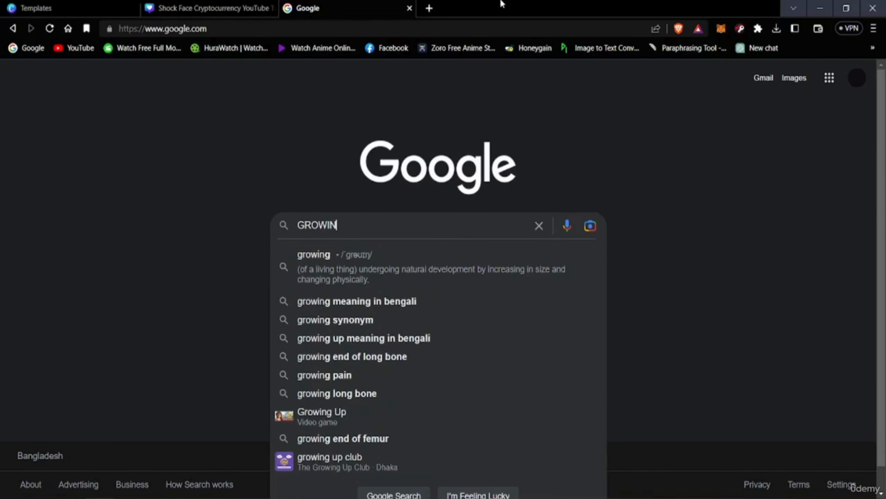
key("BackSpace")
key("BackSpace")
key("BackSpace")
key("BackSpace")
key("BackSpace")
key("BackSpace")
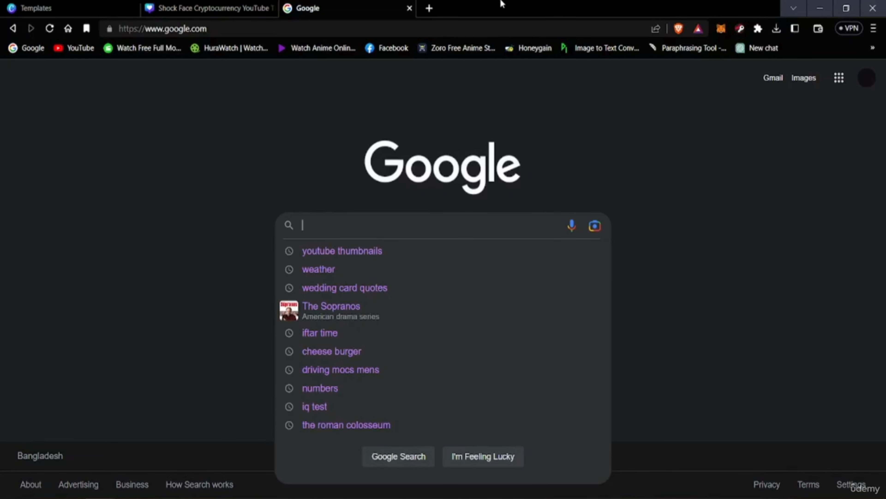
type("growing ")
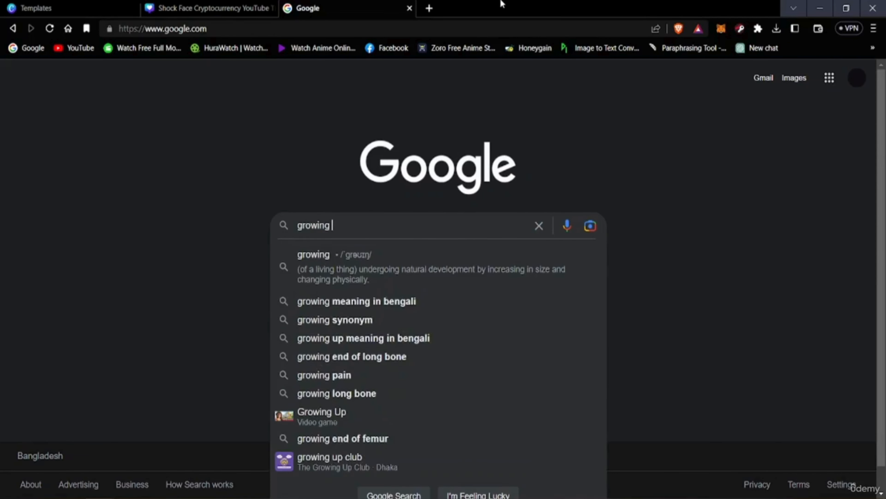
type("youtube ")
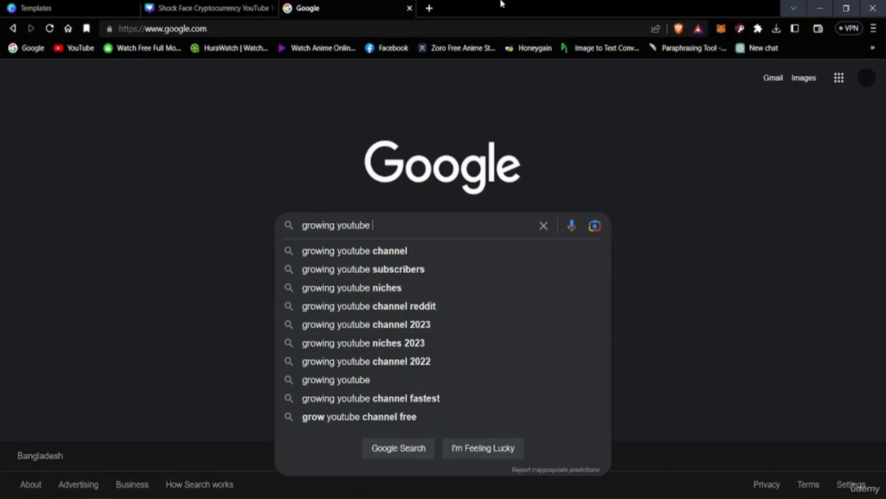
type("channel")
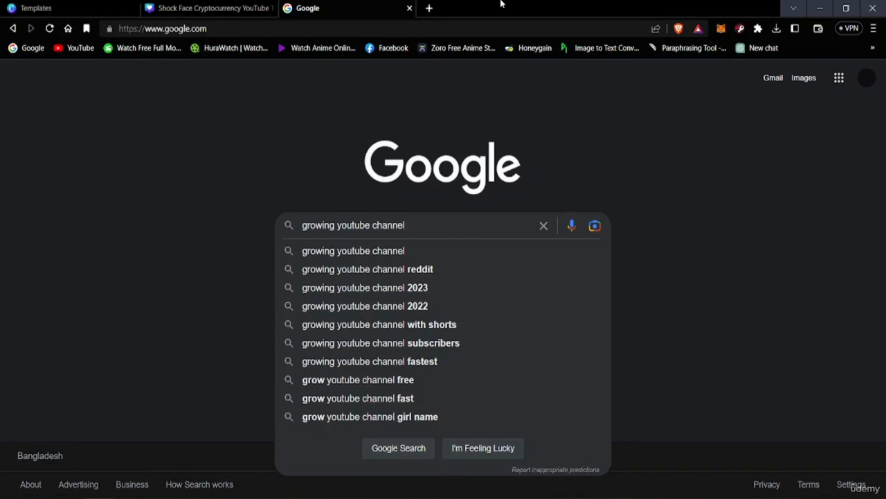
key("Return")
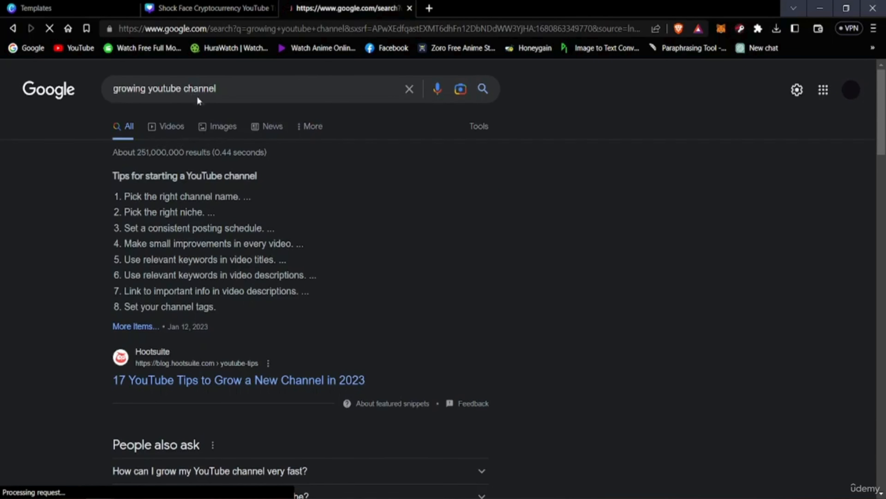
scroll(376, 313, "down", 5)
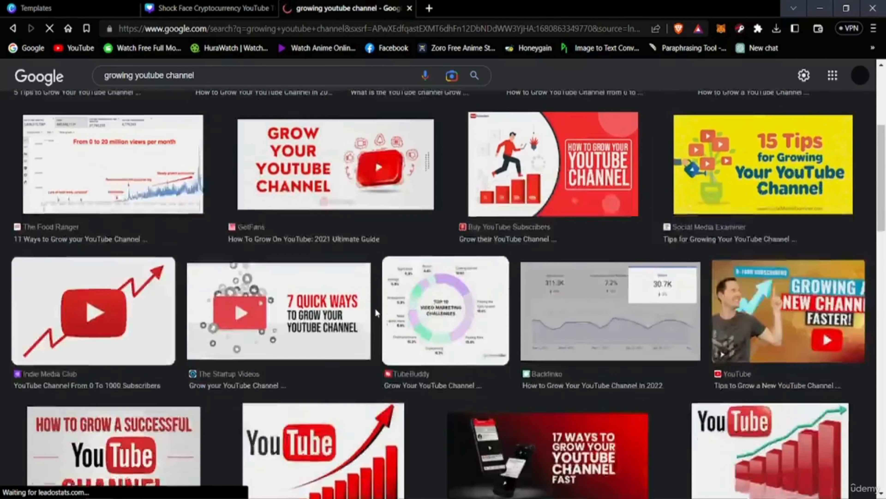
scroll(375, 312, "down", 12)
scroll(282, 90, "up", 4)
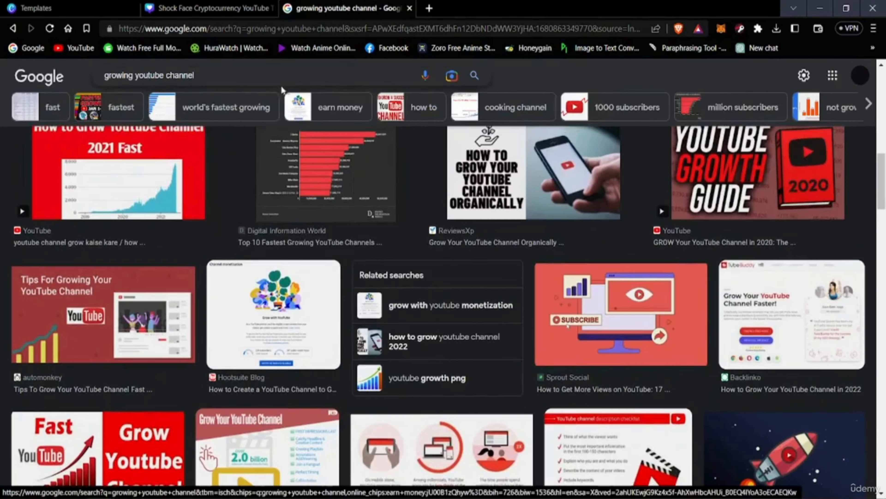
Refine the image search to "growing youtube channel background picture" and preview Vecteezy's red growing chart image with the rising arrow
left_click(279, 77)
type("bad")
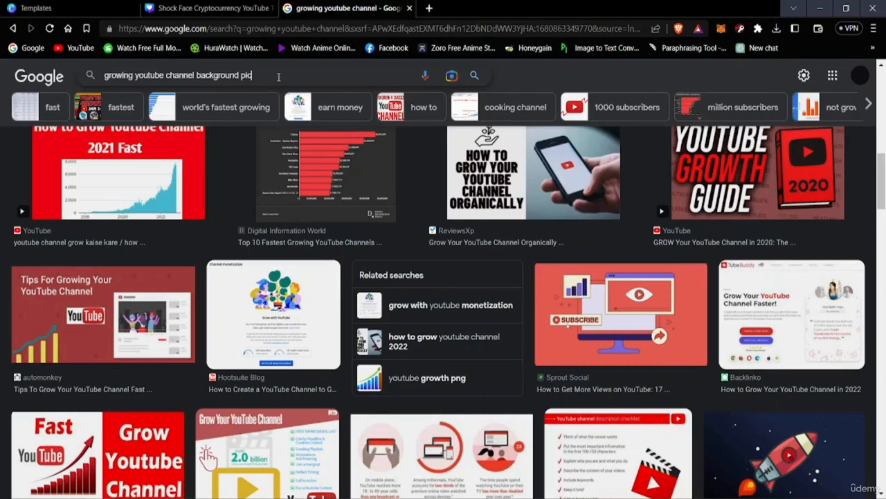
key("Return")
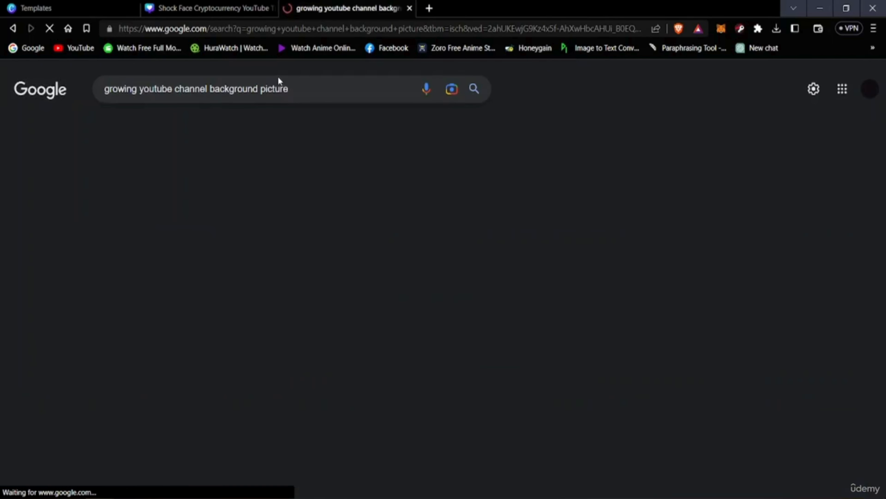
scroll(259, 278, "down", 3)
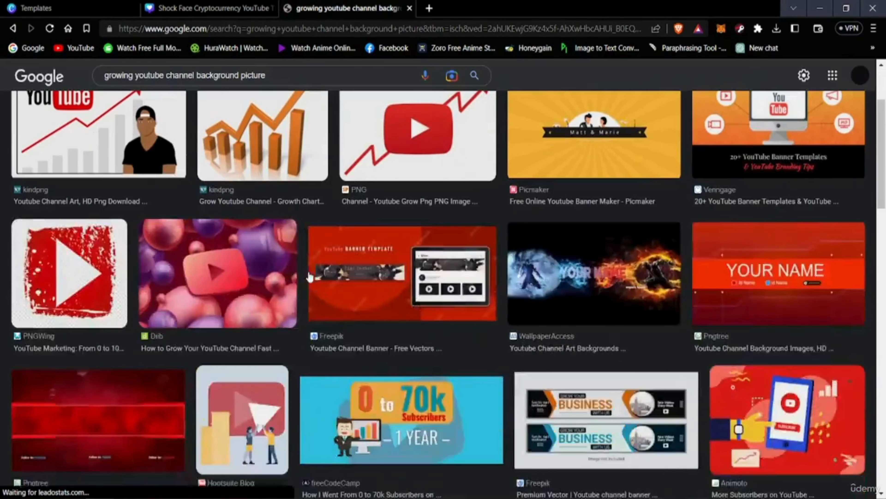
scroll(370, 290, "down", 10)
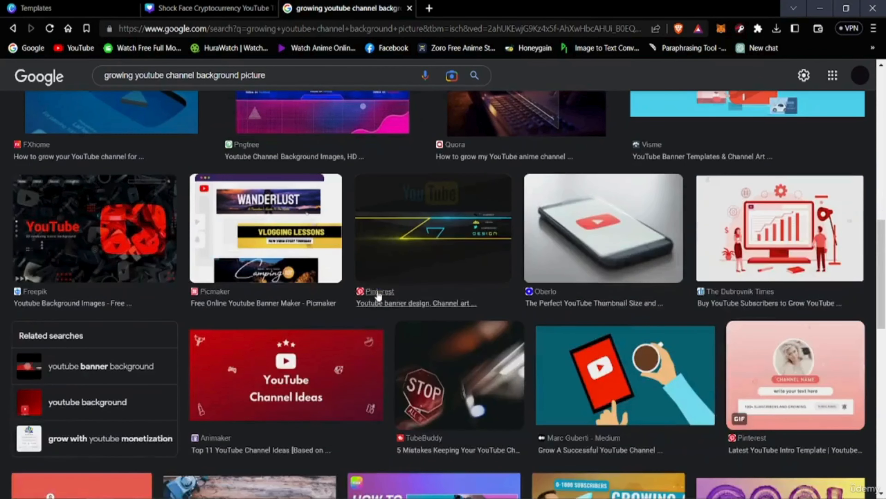
scroll(289, 353, "down", 9)
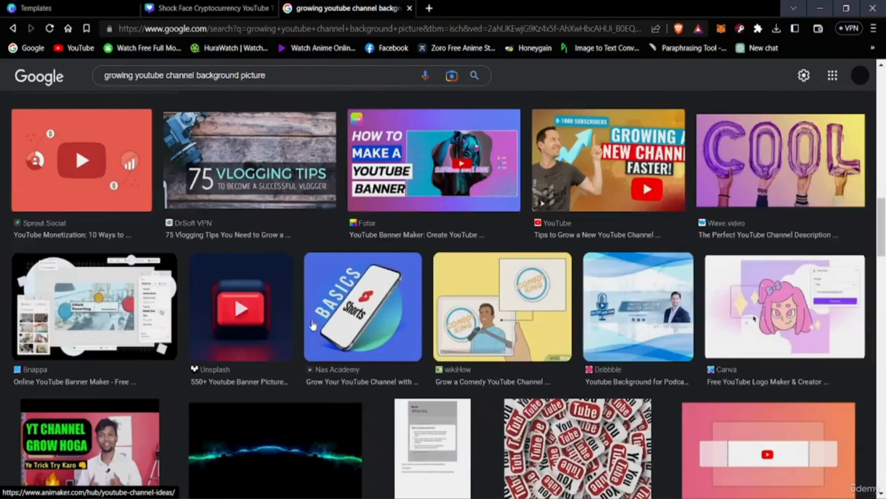
scroll(313, 325, "down", 4)
scroll(322, 357, "down", 13)
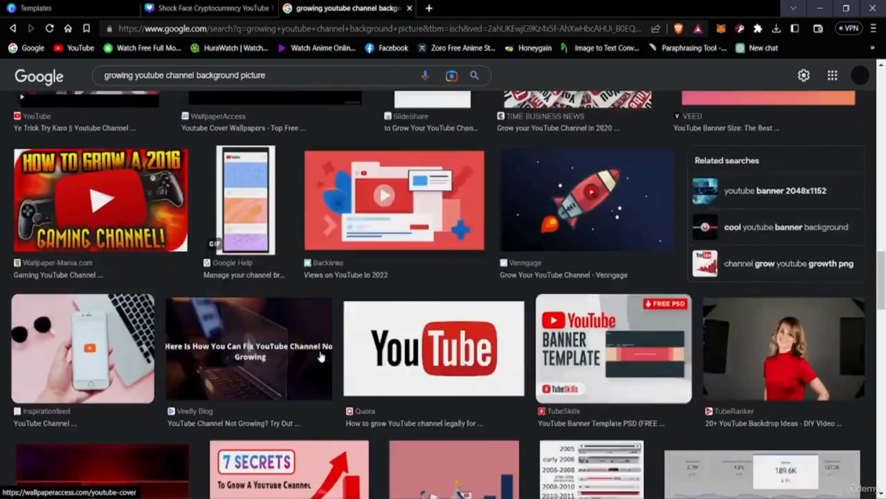
scroll(190, 347, "up", 4)
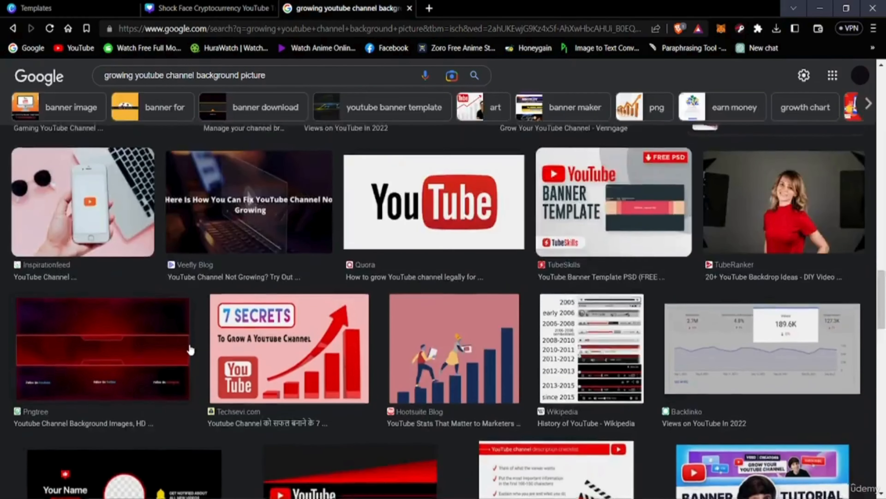
scroll(190, 349, "down", 11)
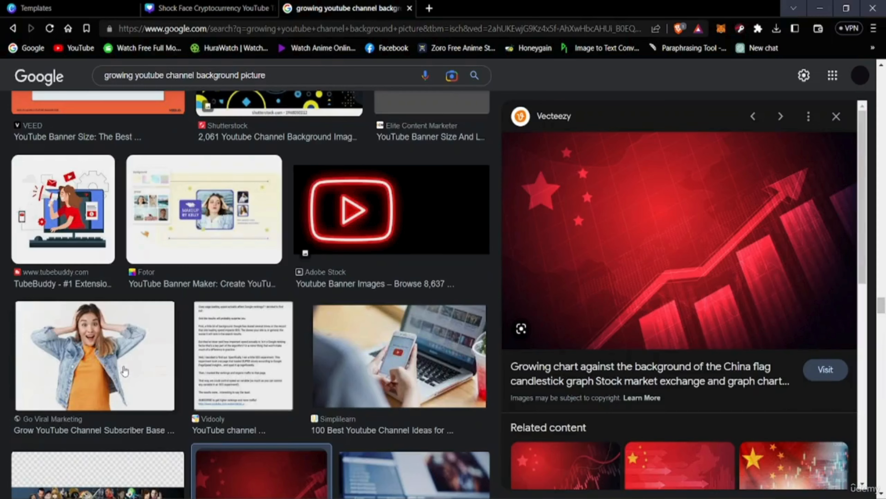
right_click(637, 234)
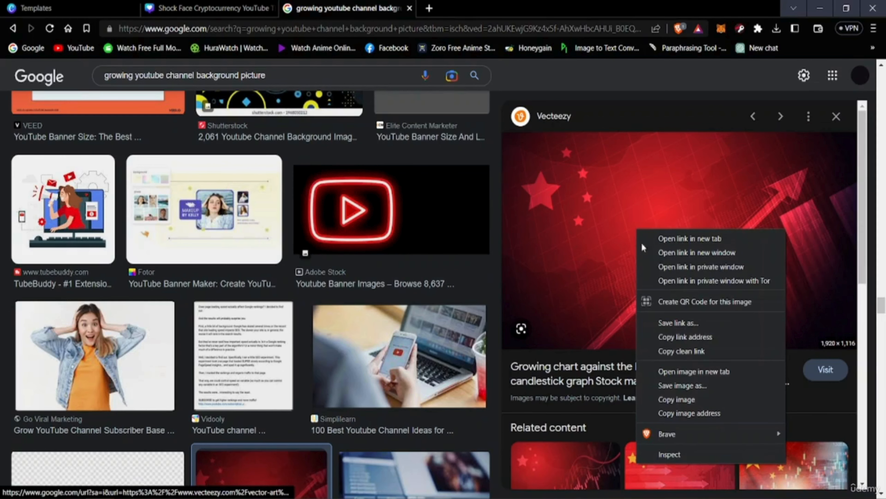
left_click(697, 233)
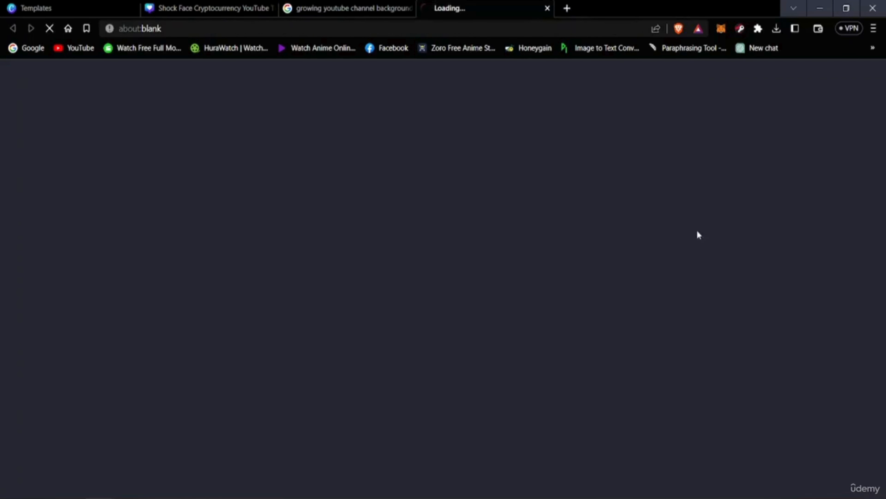
left_click(365, 8)
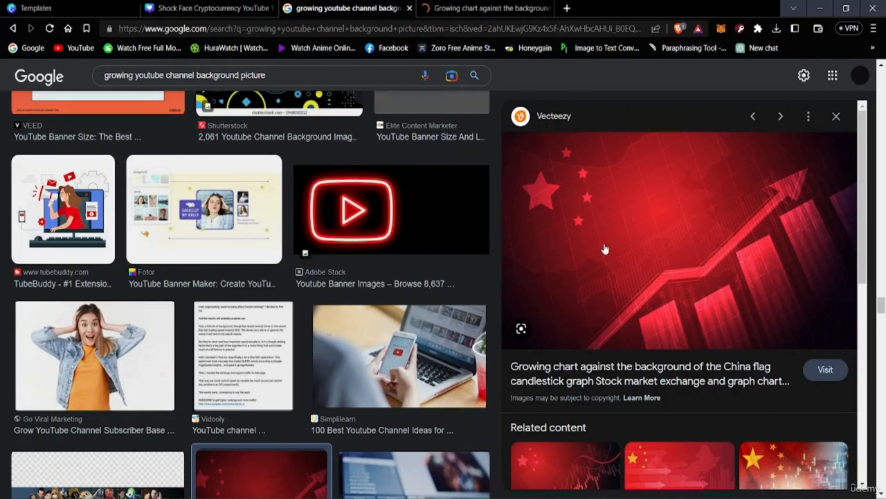
right_click(671, 257)
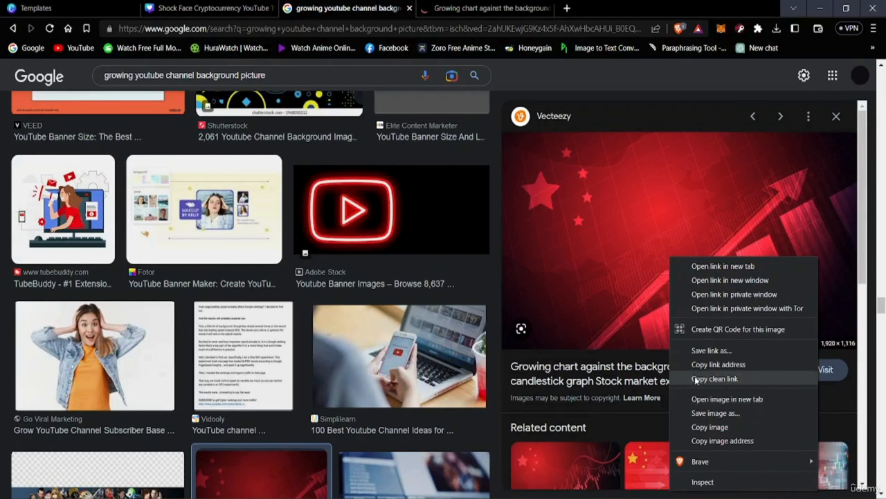
left_click(709, 414)
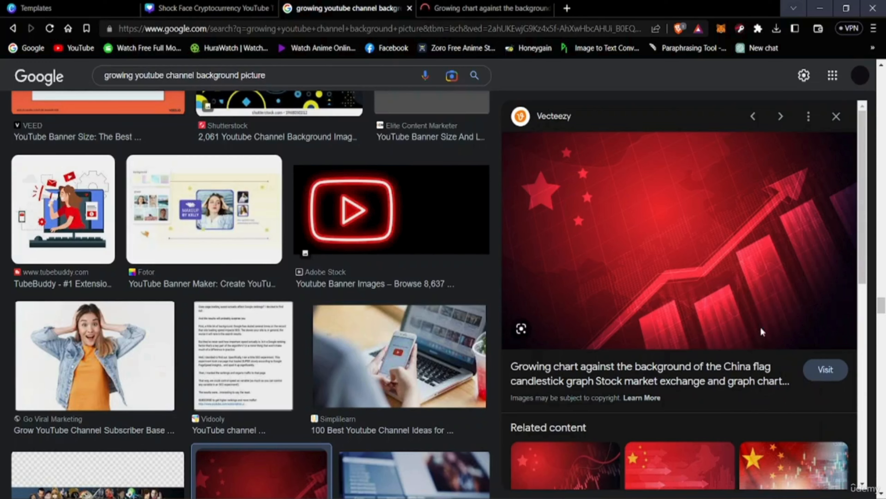
left_click(460, 297)
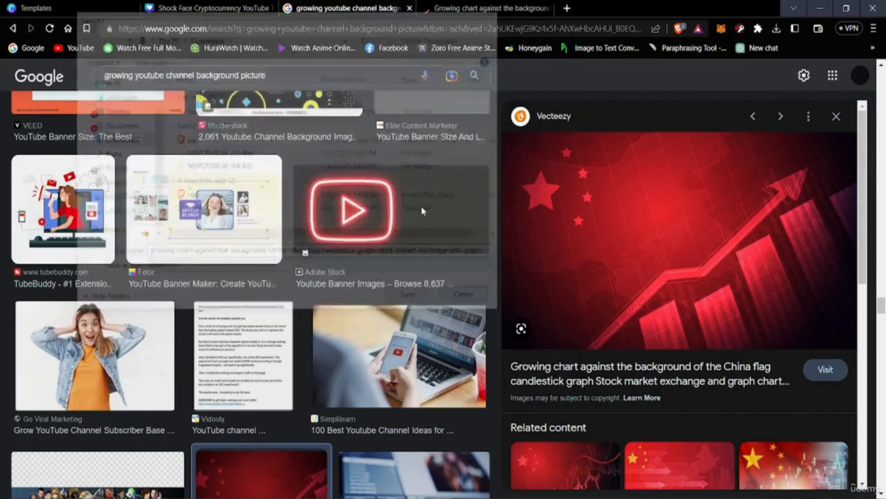
left_click(495, 8)
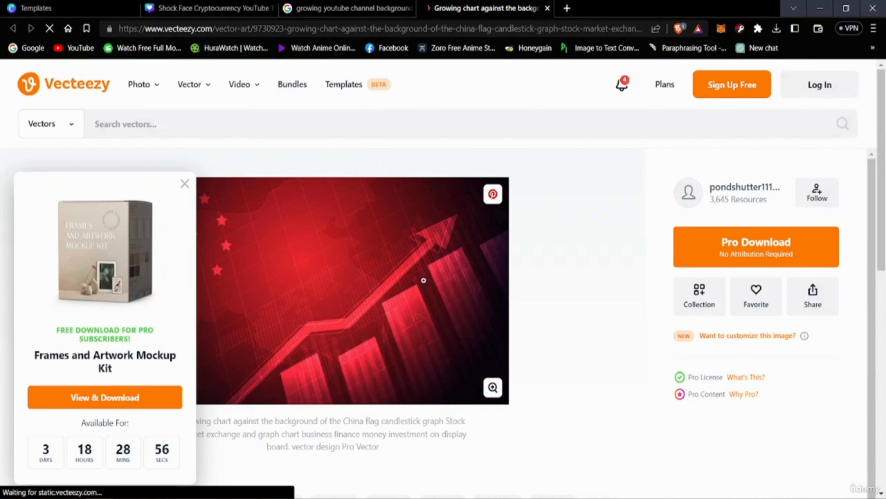
left_click(121, 403)
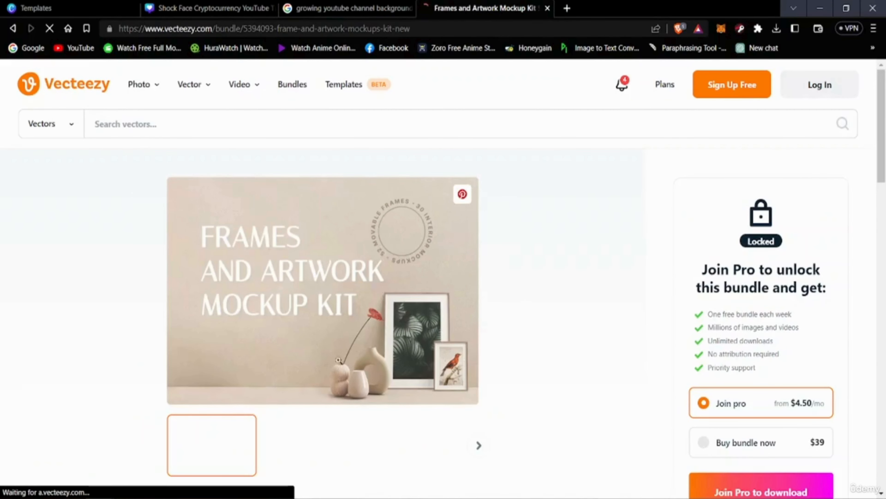
scroll(335, 351, "down", 3)
scroll(333, 347, "up", 3)
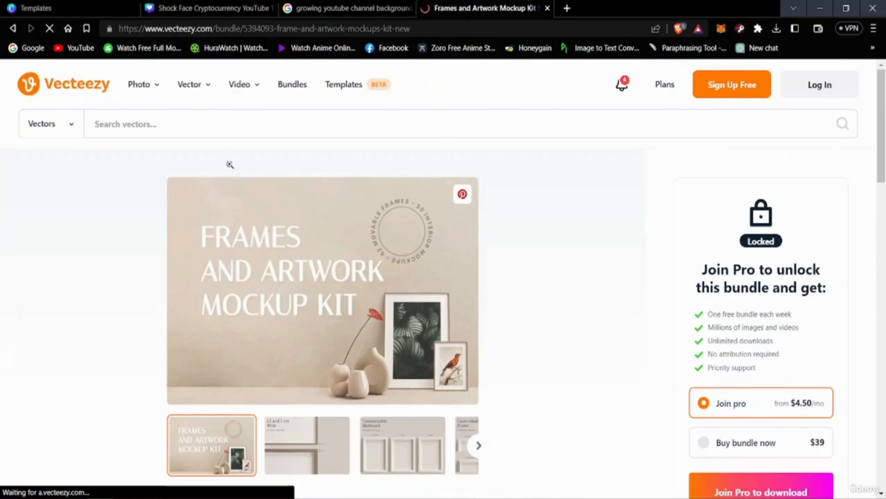
Save the previewed red growing-chart image to Downloads with a .jpg extension added to its name, and view the downloaded file
left_click(387, 4)
right_click(636, 272)
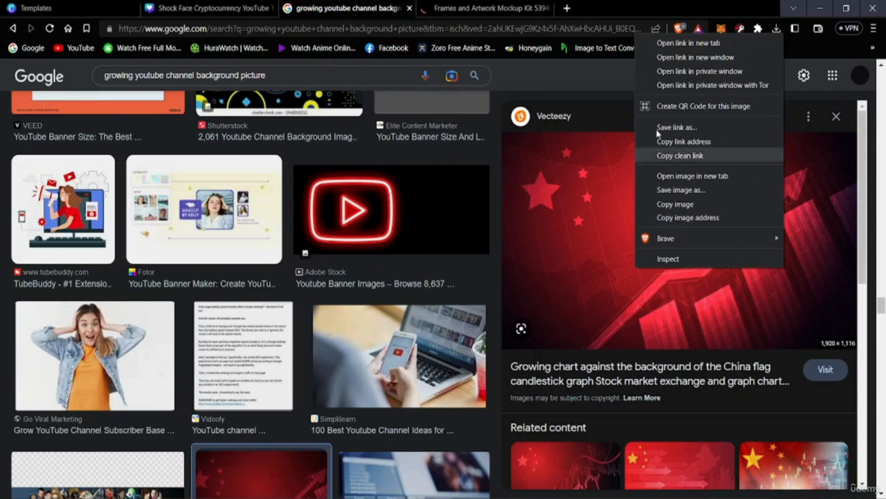
left_click(670, 201)
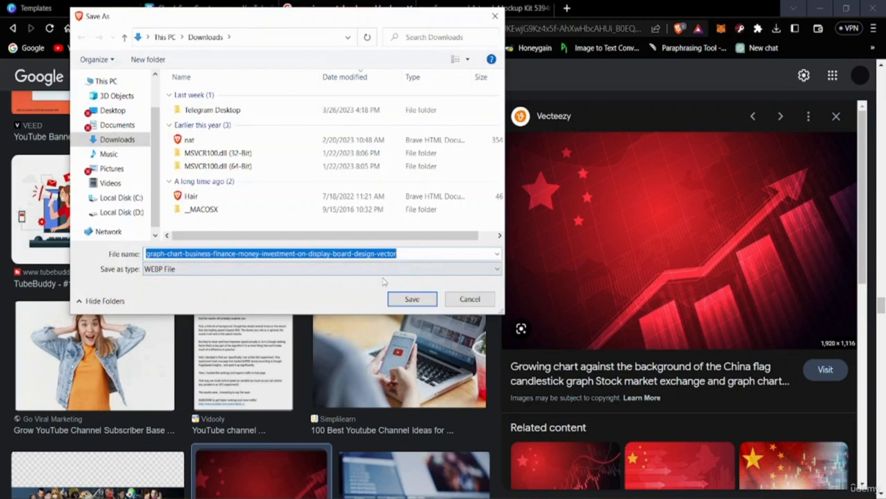
left_click(374, 274)
left_click(374, 275)
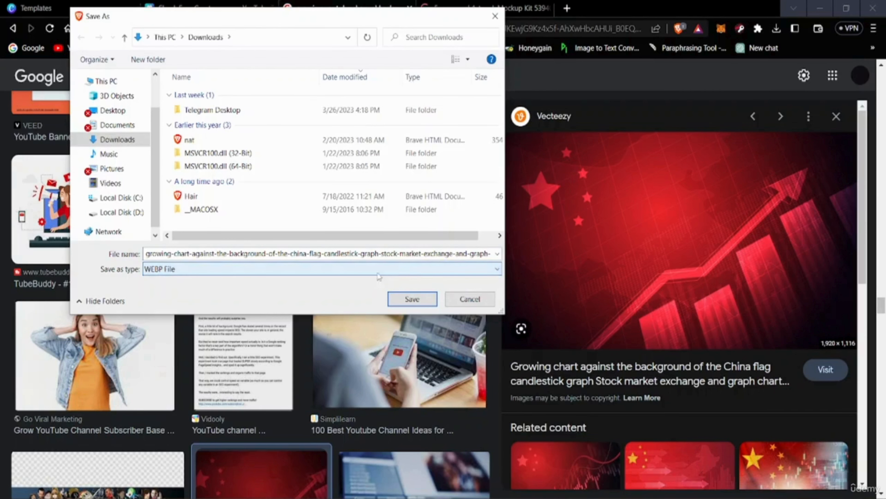
left_click(496, 255)
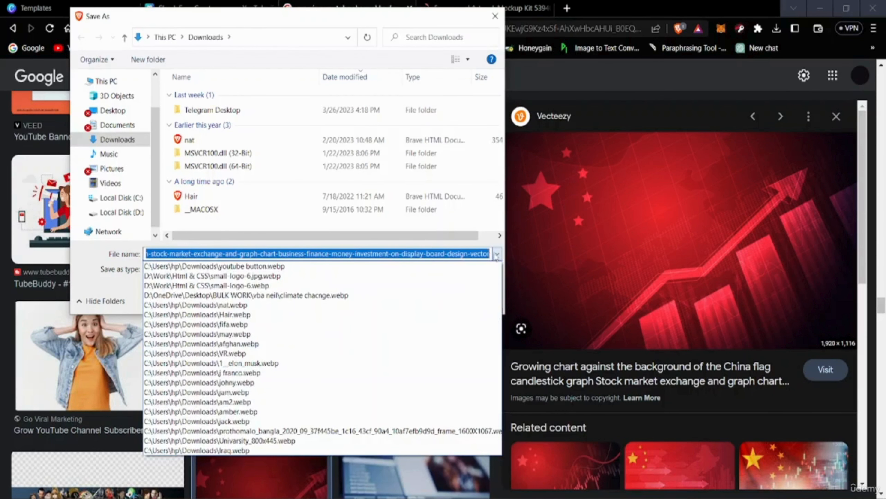
left_click(497, 254)
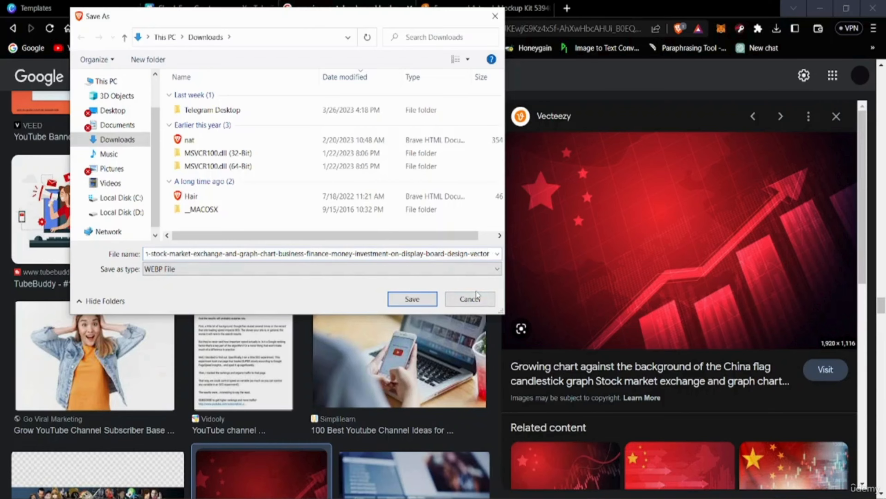
type(".")
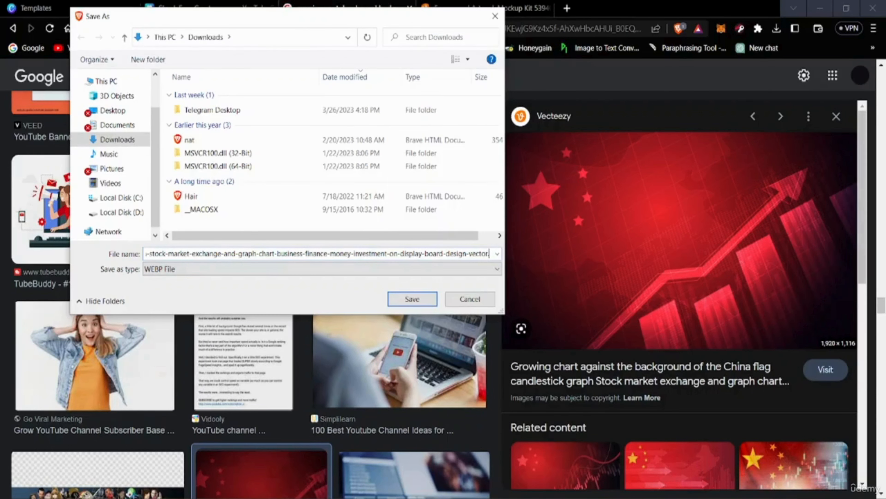
type("jpg")
key("Return")
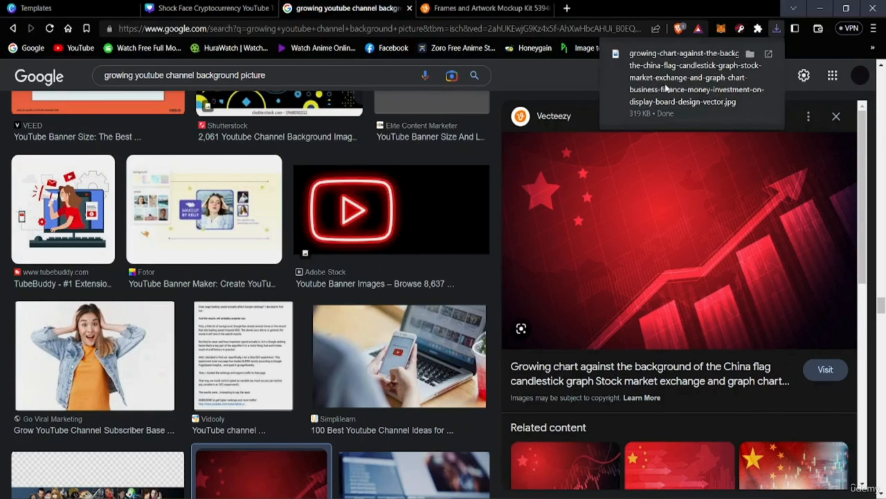
left_click(736, 70)
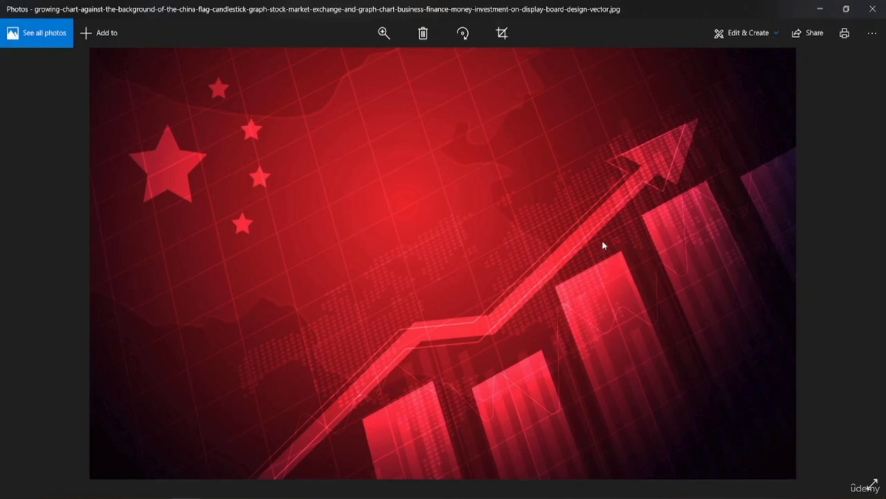
left_click(820, 9)
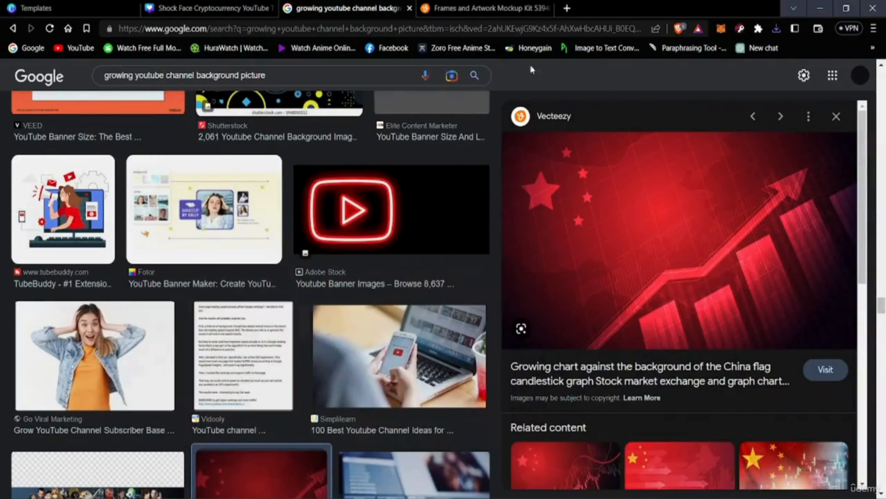
Switch to the Canva thumbnail design and try to upload the growing-chart JPG from Downloads
left_click(87, 5)
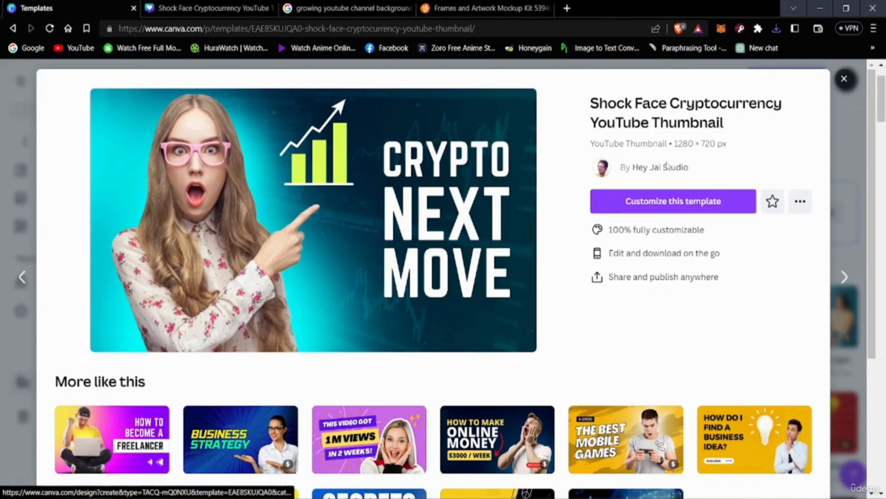
left_click(175, 8)
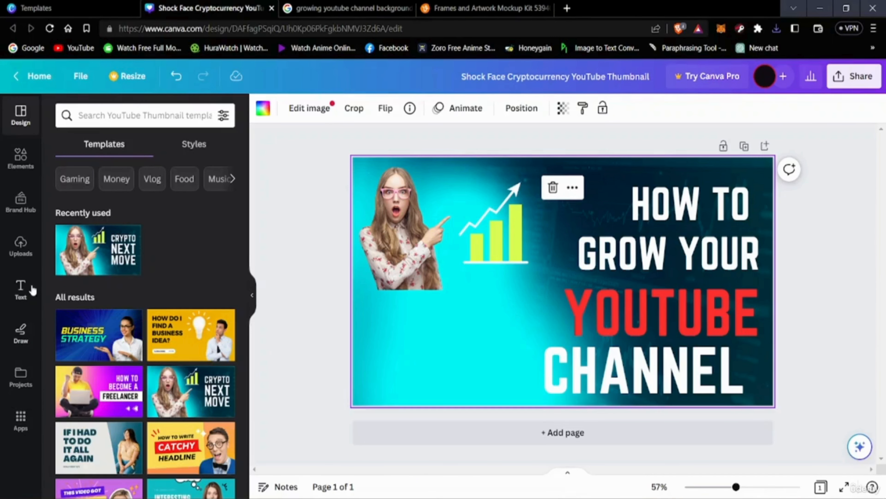
left_click(20, 246)
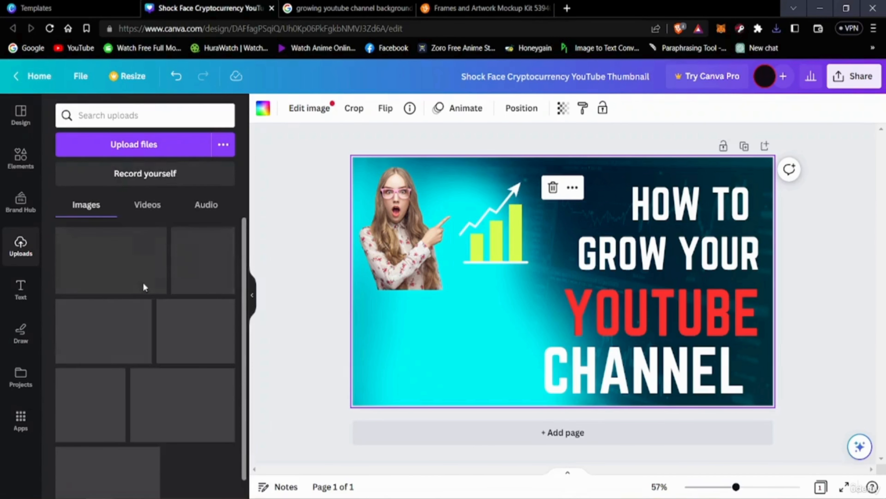
left_click(134, 146)
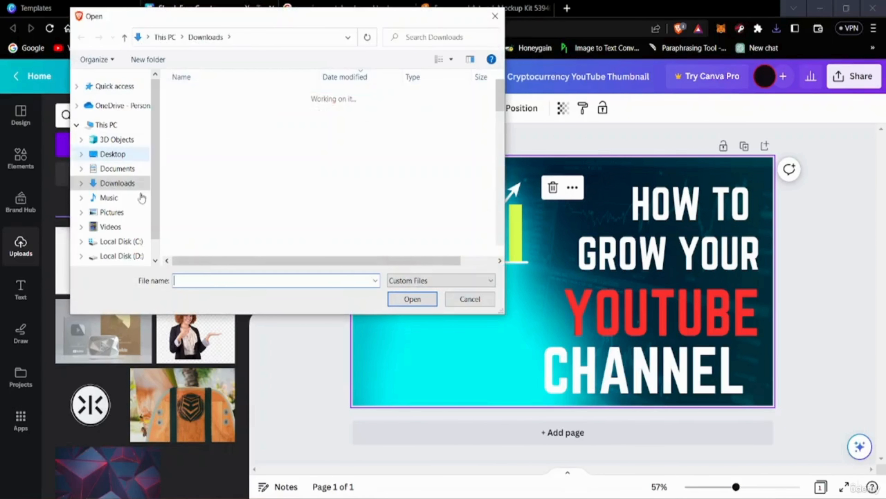
left_click(217, 111)
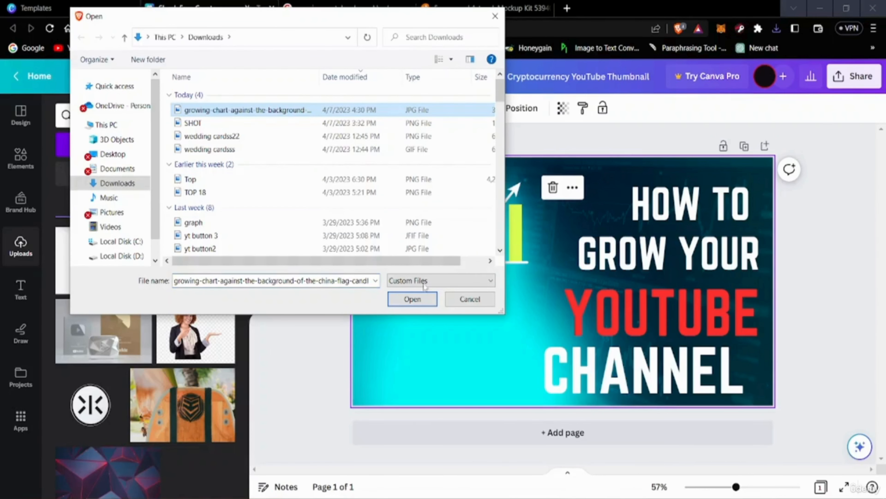
left_click(420, 306)
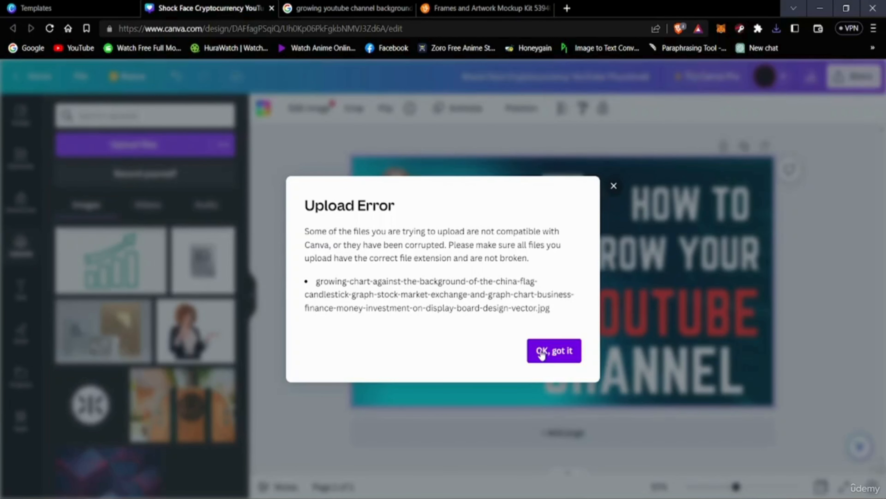
left_click(554, 351)
Return to the Google image results and save the related red-and-blue trade-war chart image to Downloads as a JPEG
left_click(488, 8)
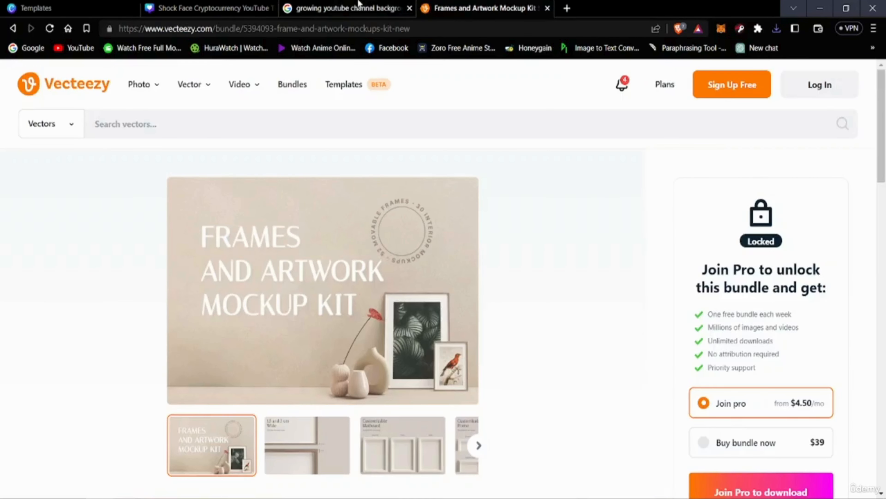
left_click(360, 7)
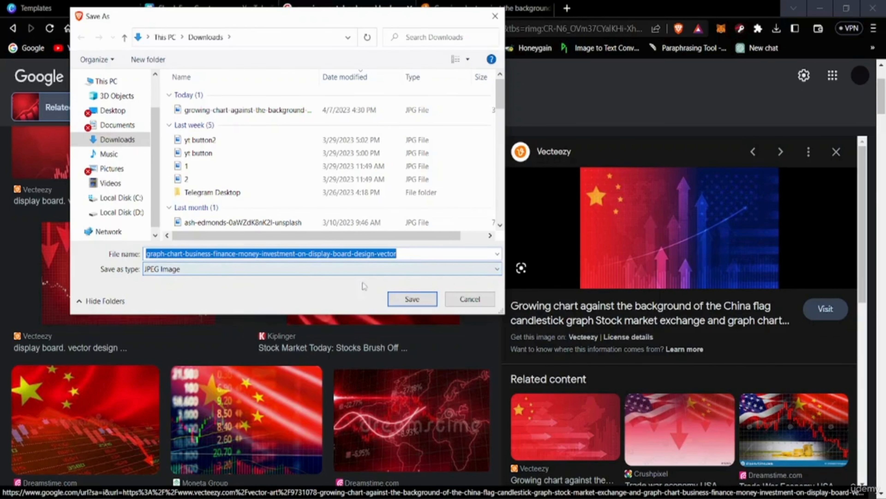
left_click(399, 301)
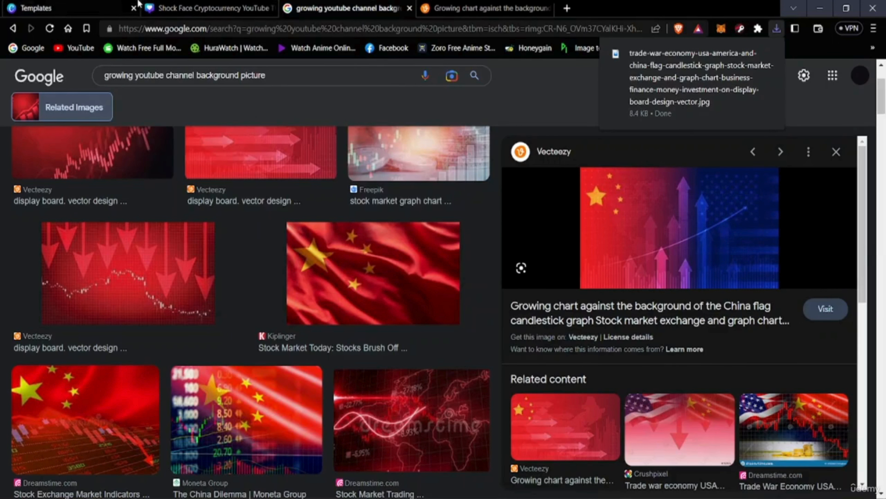
Switch to the Canva thumbnail design and upload the trade-war-economy JPG from Downloads
left_click(223, 5)
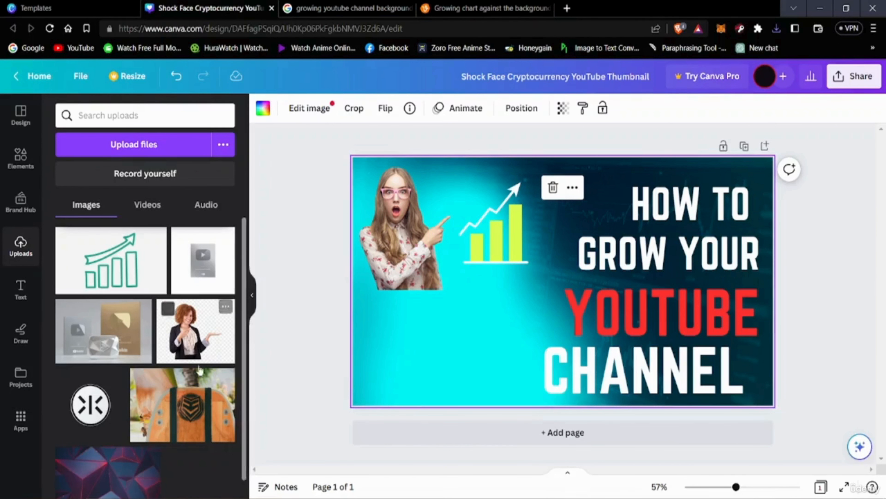
left_click(118, 143)
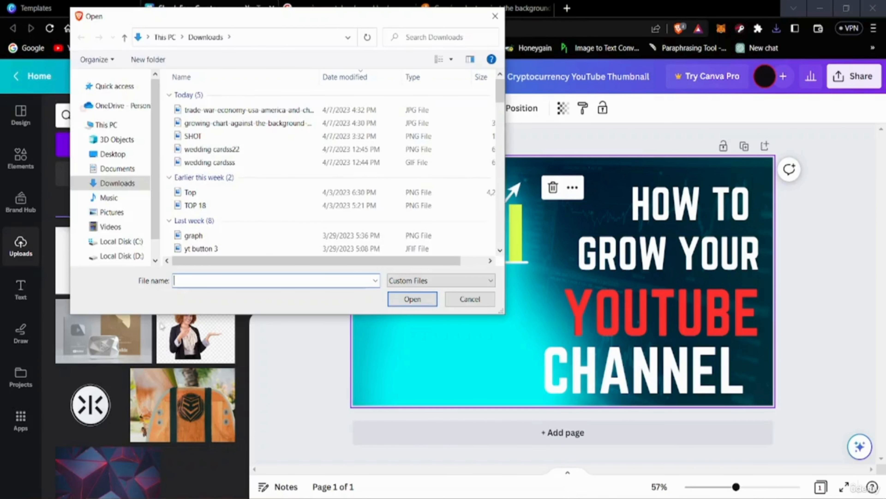
left_click(231, 111)
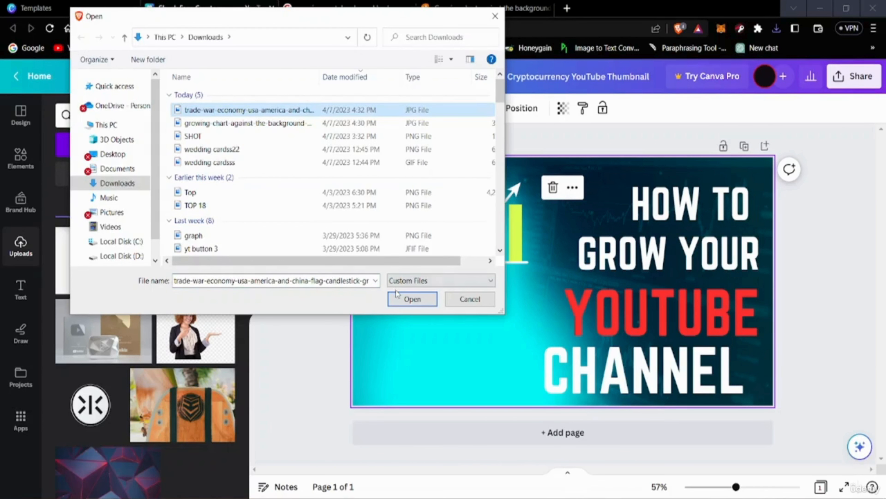
left_click(397, 296)
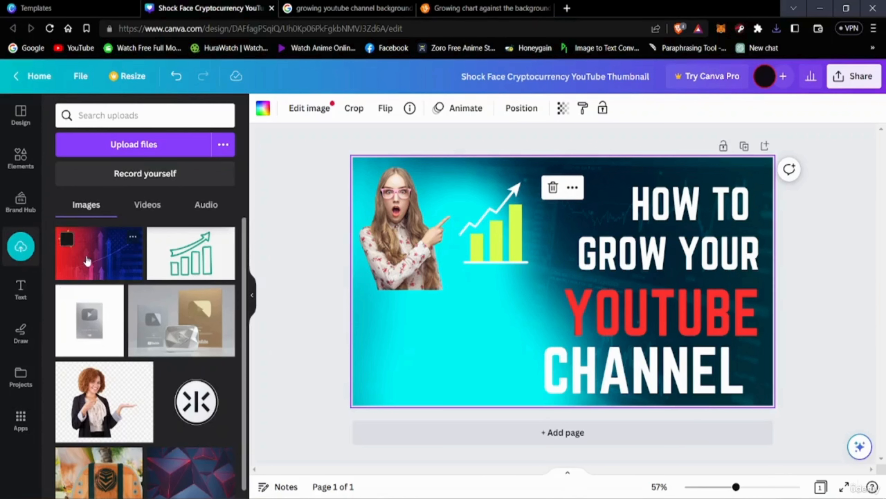
Place the uploaded red-and-blue chart image on the thumbnail, enlarged to about 1260 × 733 px at X 0, Y about -29 px
left_click_drag(87, 260, 465, 283)
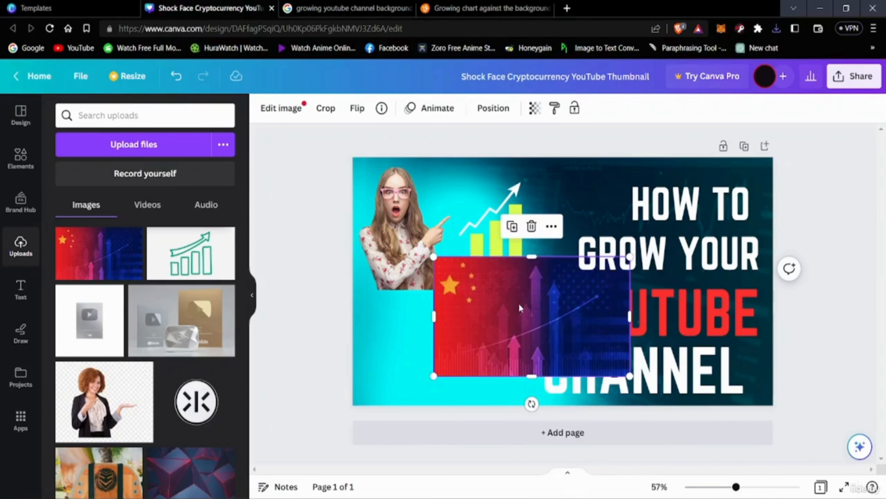
right_click(520, 307)
left_click(463, 305)
left_click_drag(628, 257, 773, 169)
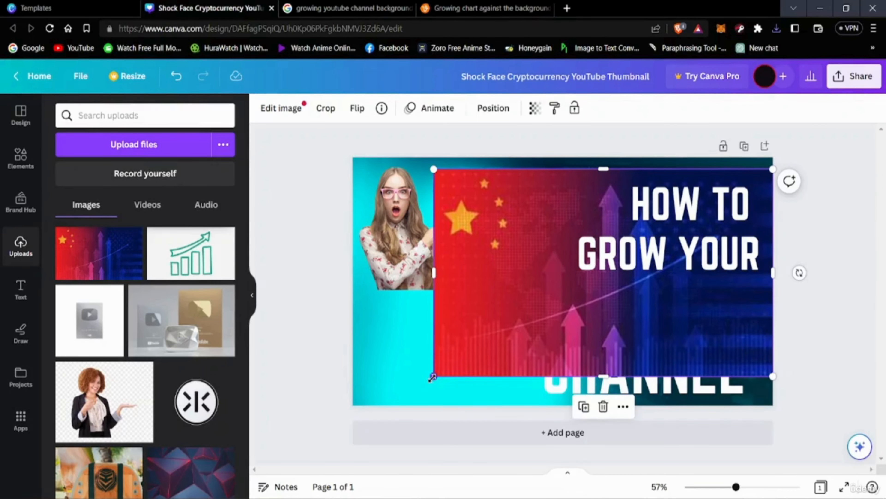
left_click_drag(432, 378, 329, 377)
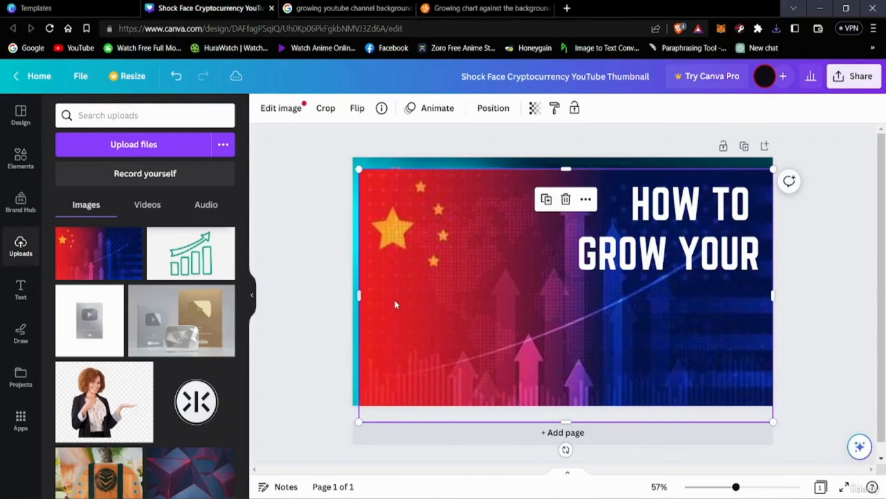
left_click_drag(396, 304, 392, 283)
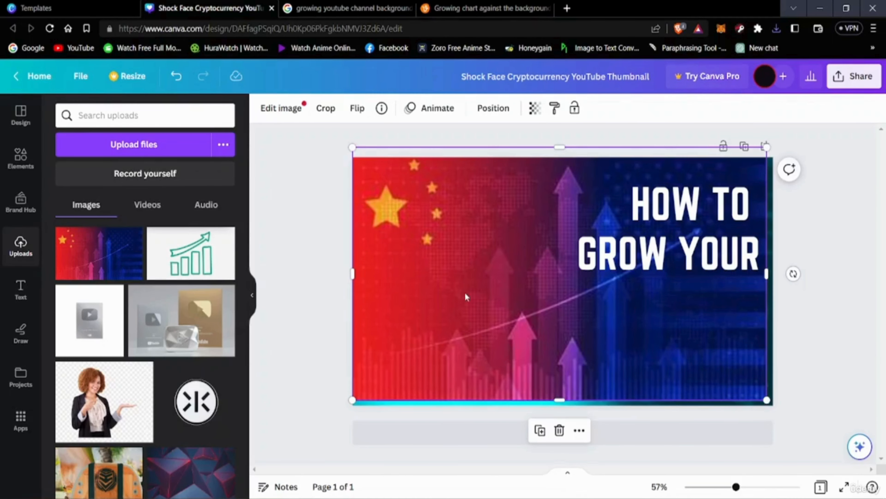
Send the chart image backward until it lies behind the title text, the bar graph and the woman
left_click(503, 108)
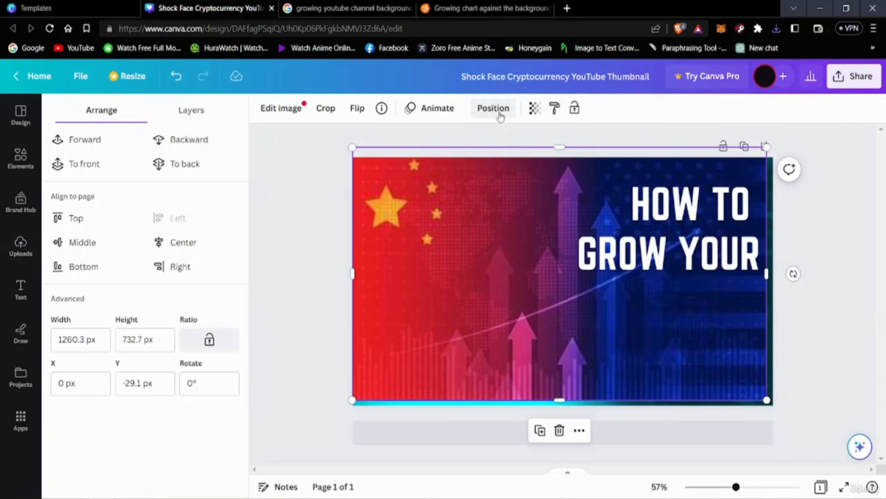
left_click(490, 106)
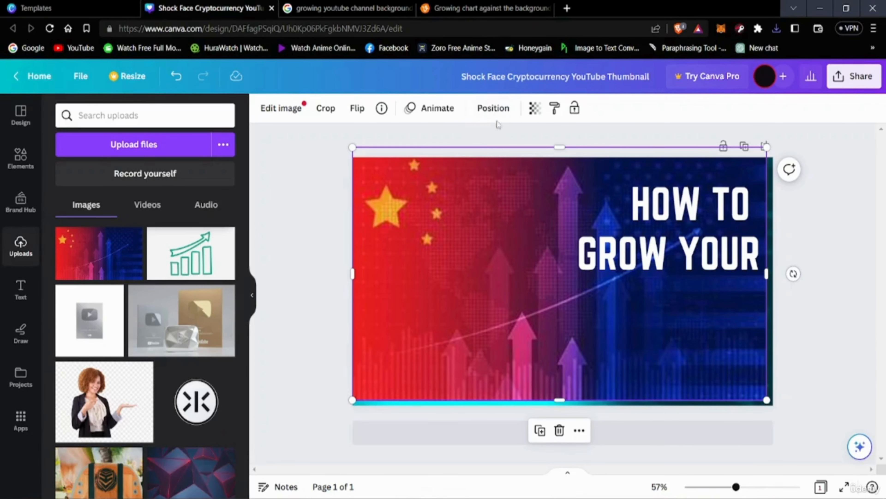
left_click(494, 108)
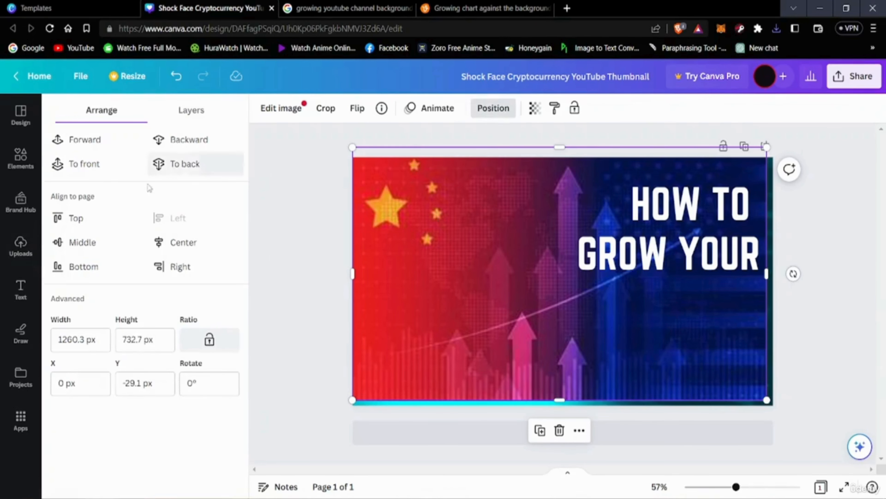
left_click(181, 149)
left_click(182, 152)
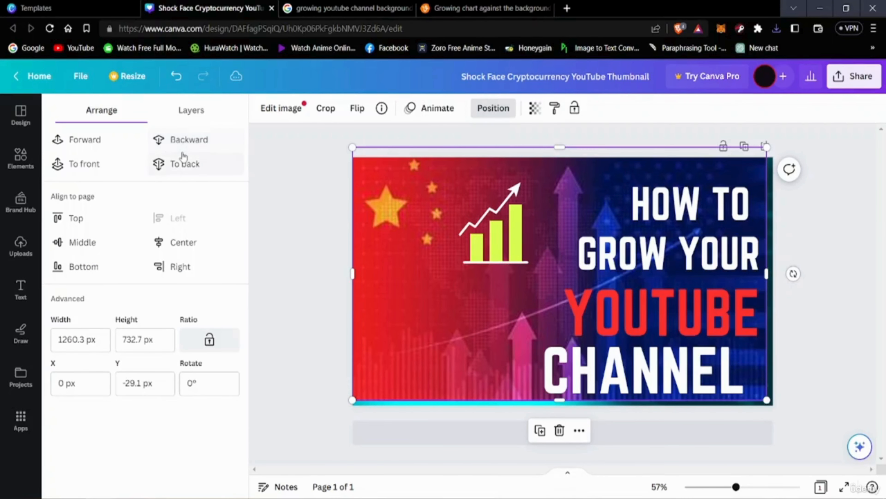
left_click(188, 140)
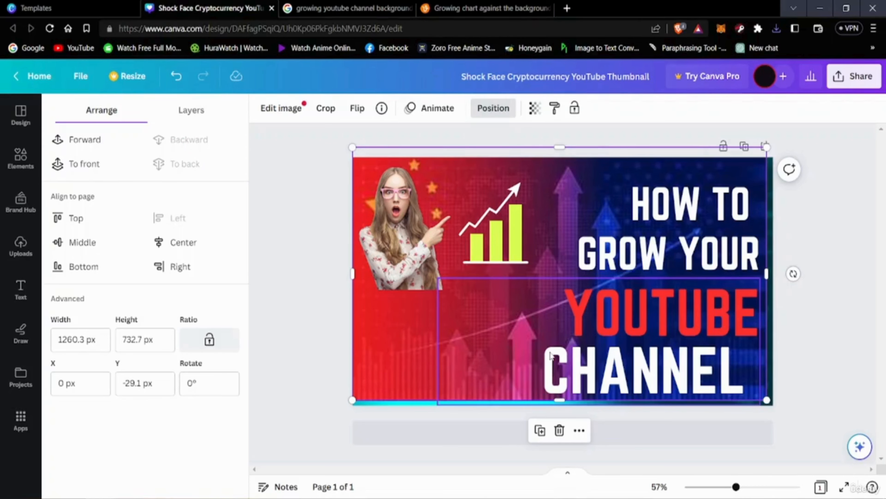
left_click(860, 294)
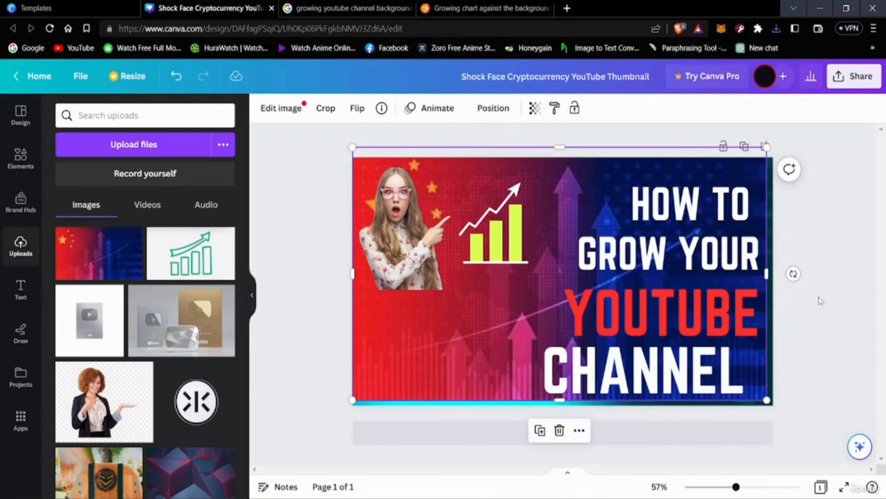
Lower the background chart image to the thumbnail's upper edge and widen it to cover the full canvas width
left_click_drag(555, 163, 558, 177)
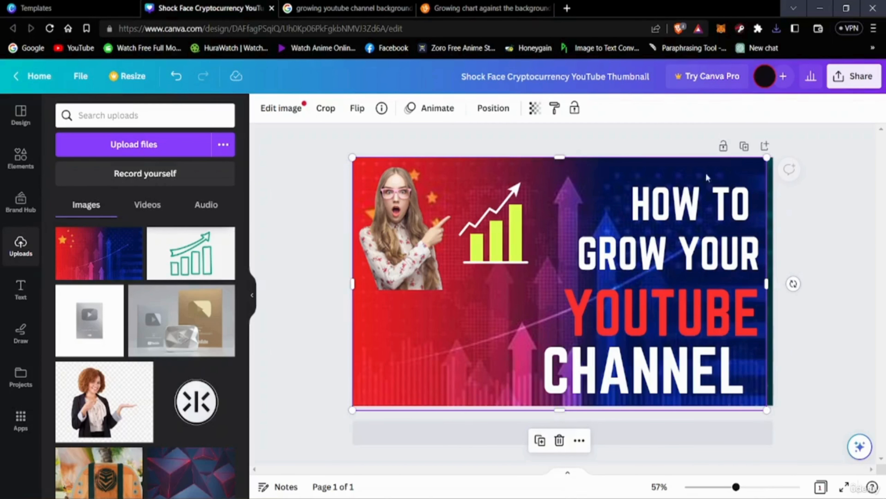
left_click_drag(766, 277, 772, 278)
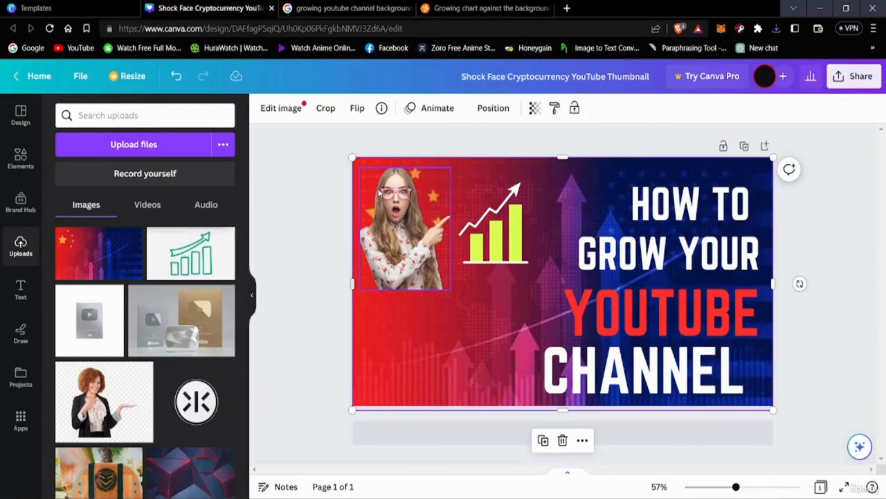
Enlarge the shocked woman by extending her image downward, and move the bar graph closer to the title text
left_click(397, 219)
mouse_move(396, 220)
left_mouse_down()
mouse_move(393, 196)
mouse_move(394, 218)
left_mouse_up()
left_click_drag(402, 297, 394, 353)
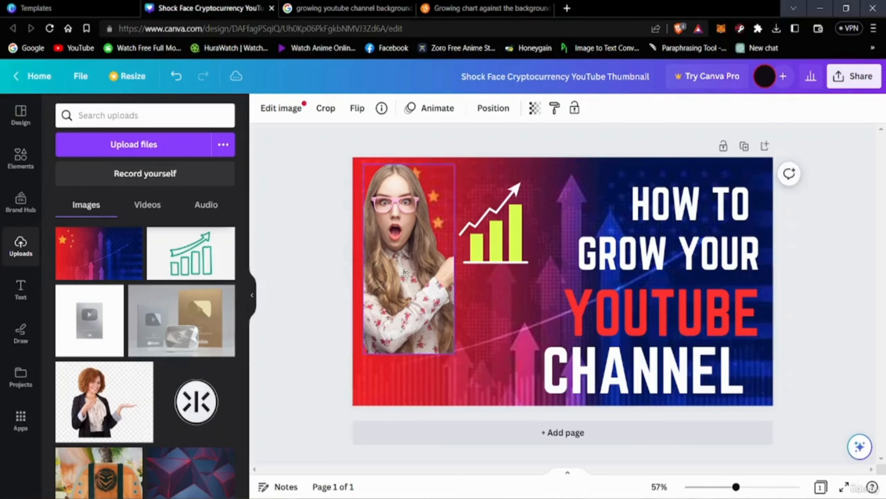
left_click_drag(405, 274, 409, 278)
left_click_drag(492, 238, 537, 227)
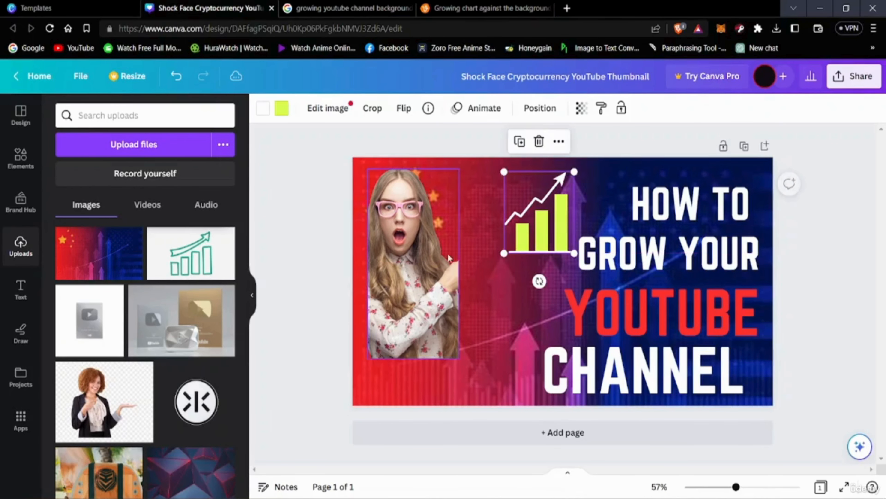
Widen the woman's image frame on both sides to include her pointing hand and reach the thumbnail's left edge
left_click(458, 268)
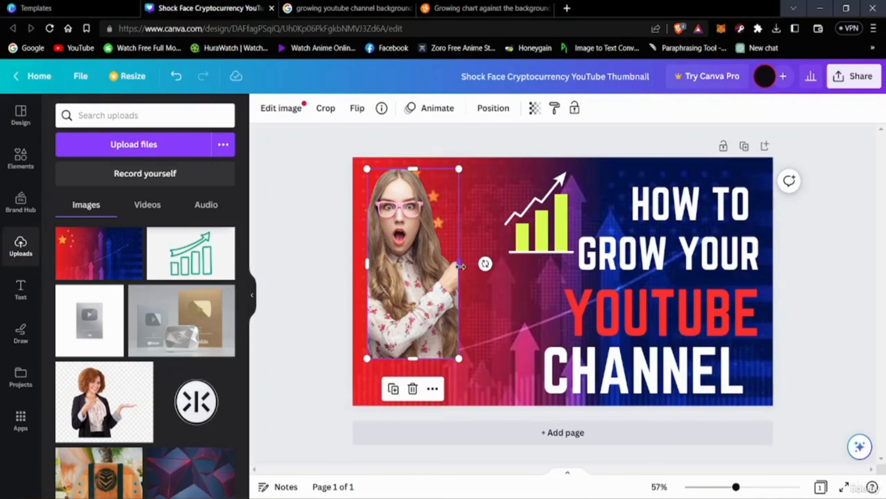
left_click_drag(459, 268, 485, 270)
left_click_drag(423, 168, 419, 170)
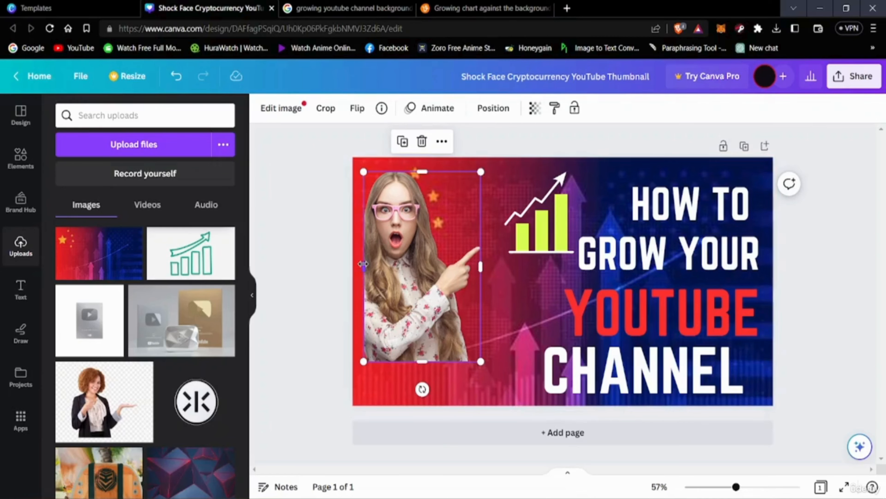
mouse_move(364, 266)
left_mouse_down()
mouse_move(349, 264)
mouse_move(403, 246)
mouse_move(352, 254)
left_mouse_up()
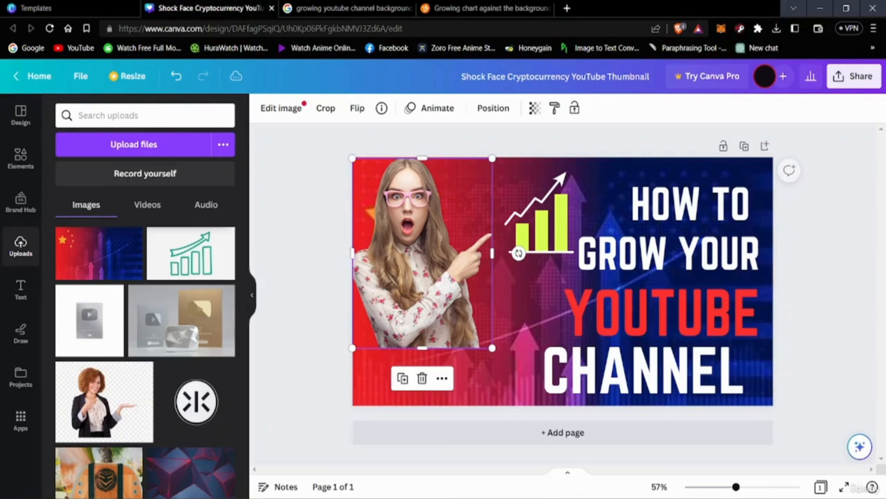
Extend the woman's image downward and wider around her finger, and position the bar graph above her fingertip
left_click_drag(419, 345, 426, 381)
mouse_move(418, 328)
left_mouse_down()
mouse_move(427, 335)
mouse_move(418, 335)
left_mouse_up()
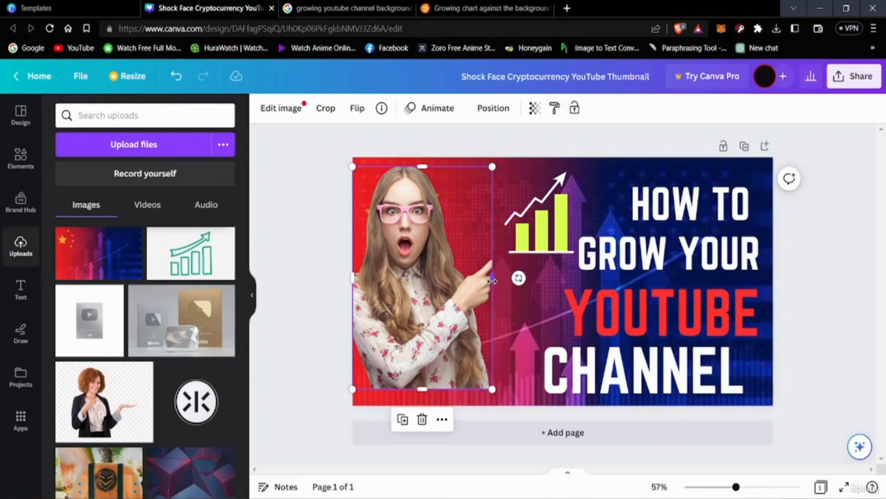
left_click_drag(492, 277, 505, 281)
left_click_drag(540, 214, 519, 214)
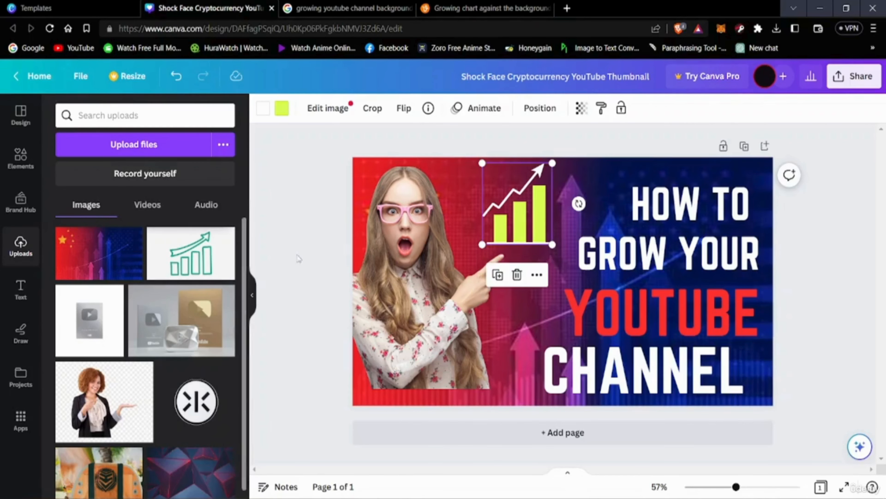
left_click(305, 259)
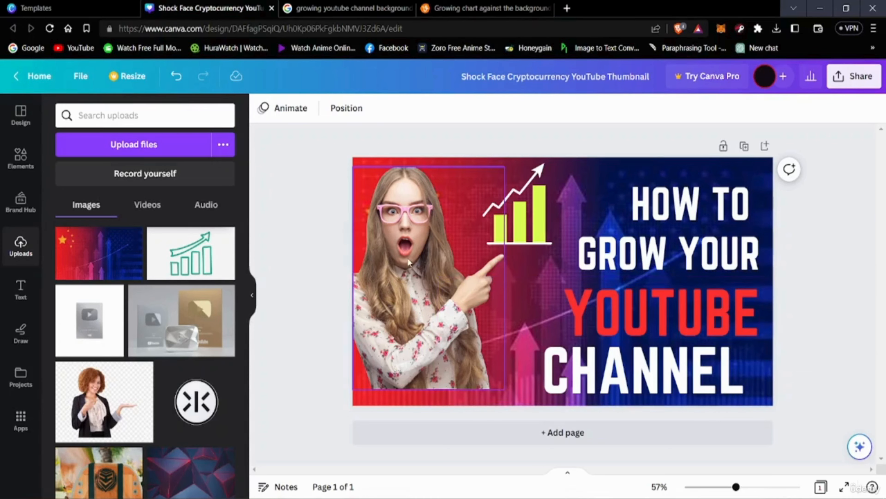
Align the woman with the thumbnail's bottom edge, enlarge her upward and sideways, and place the bar graph just above her fingertip
left_click_drag(409, 262, 406, 276)
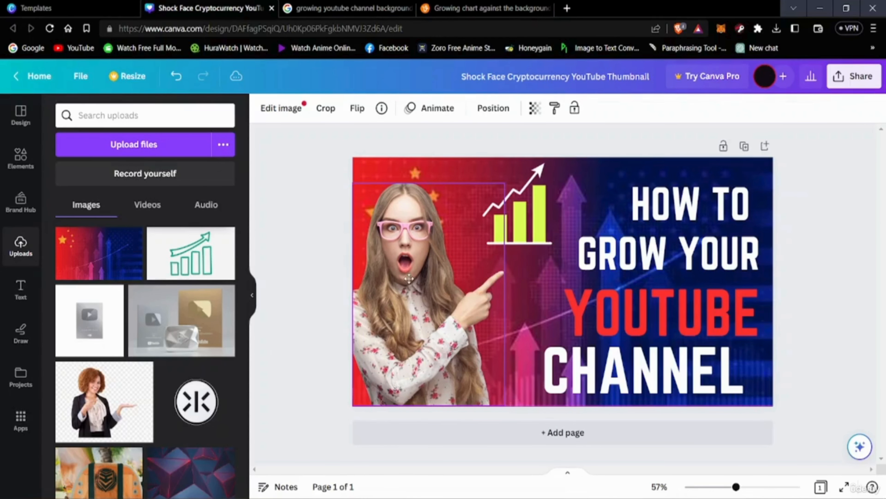
left_click_drag(425, 176, 426, 163)
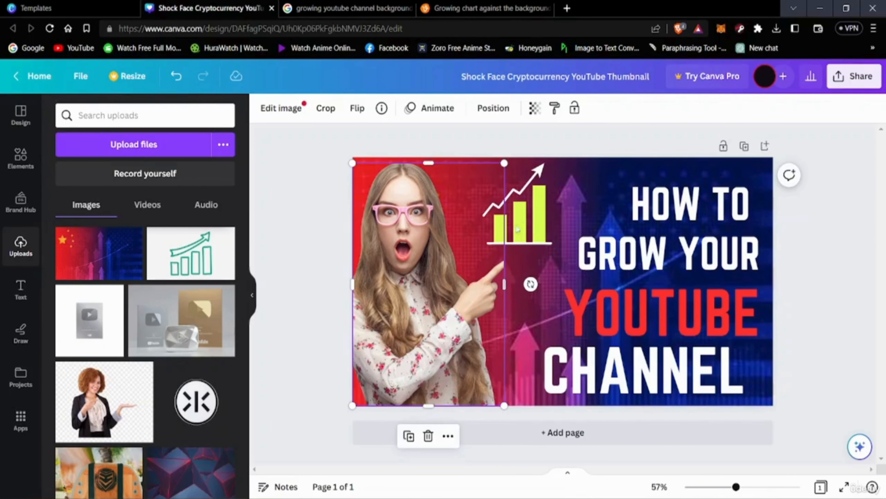
left_click_drag(513, 224, 554, 241)
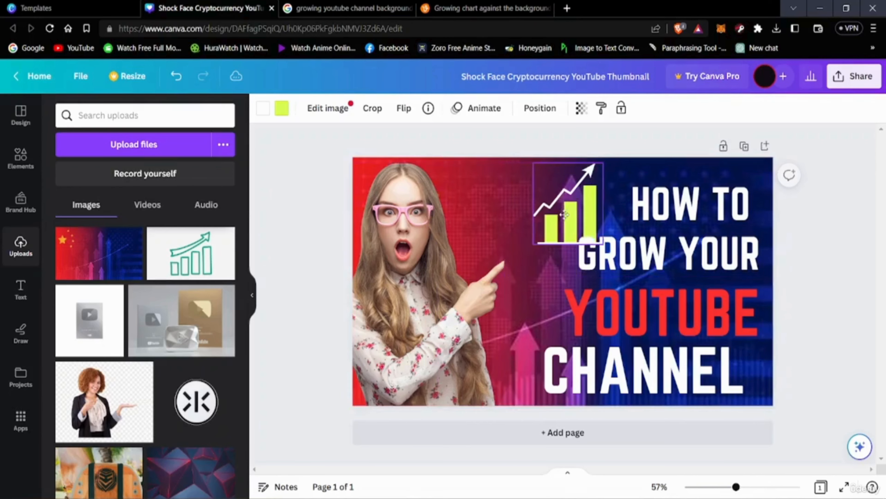
left_click(490, 265)
left_click_drag(507, 285, 518, 286)
left_click_drag(567, 229, 511, 229)
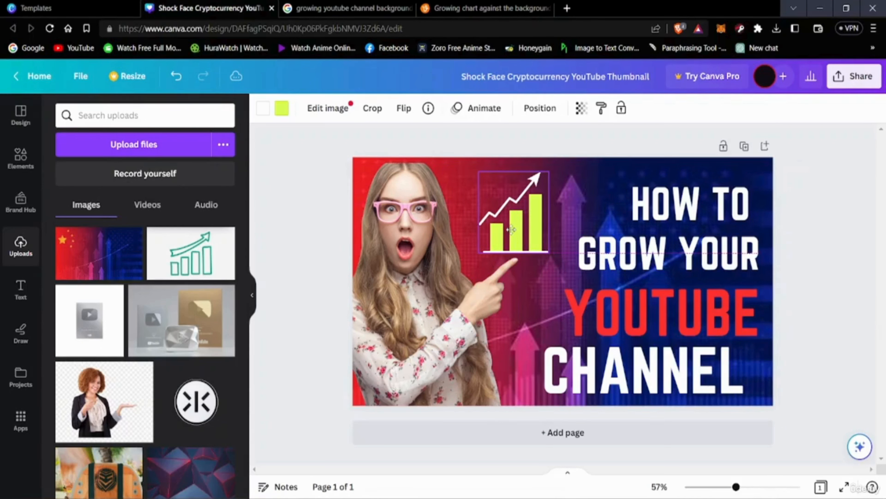
left_click(824, 280)
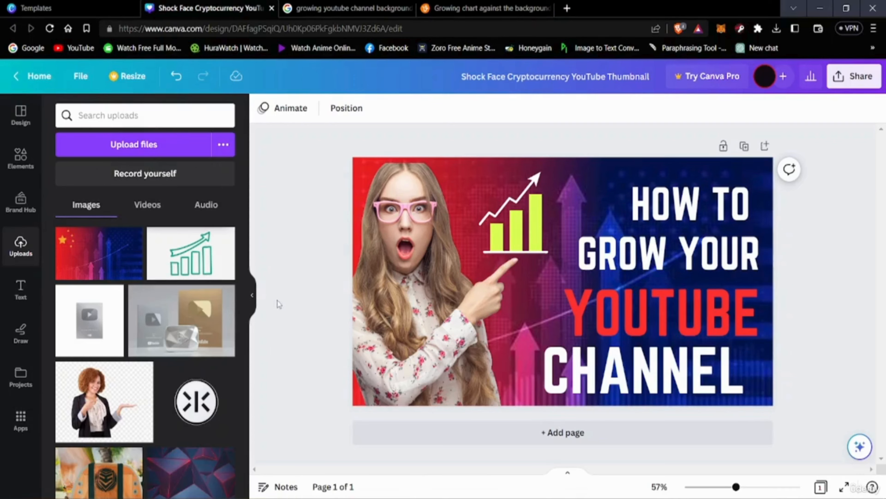
Try replacing the shocked woman with the uploaded photo of the curly-haired woman
mouse_move(105, 384)
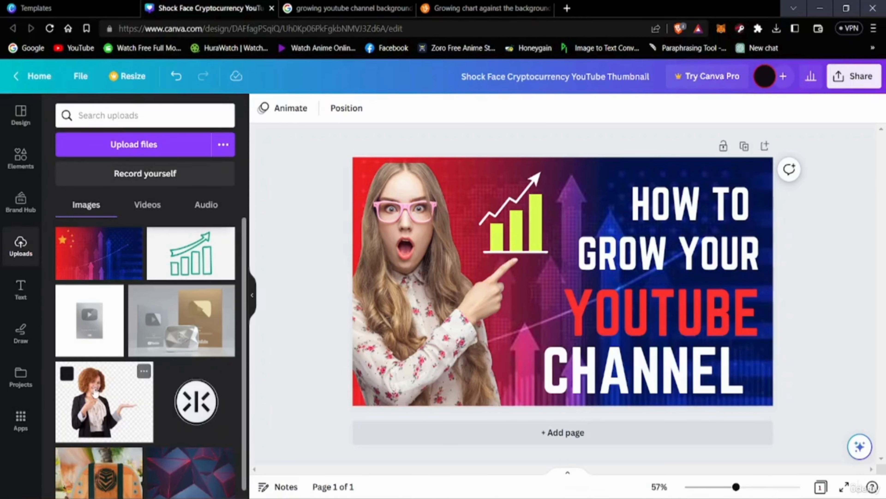
left_click_drag(97, 395, 428, 391)
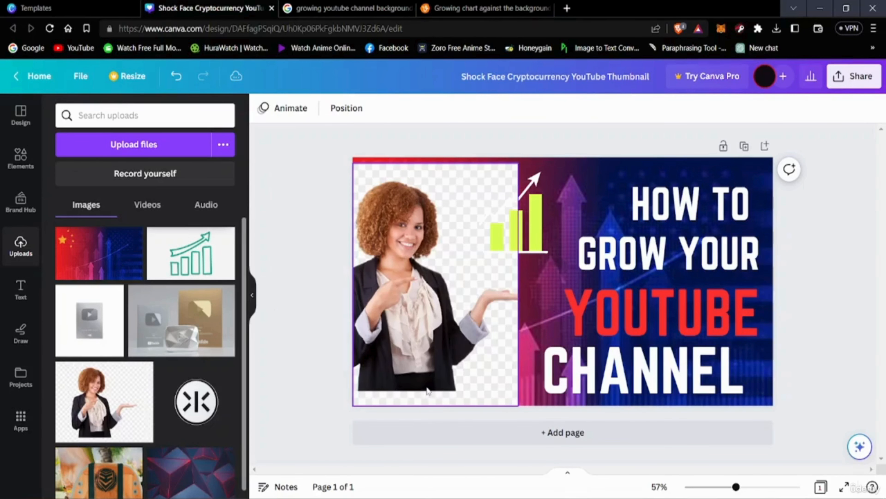
left_click(434, 216)
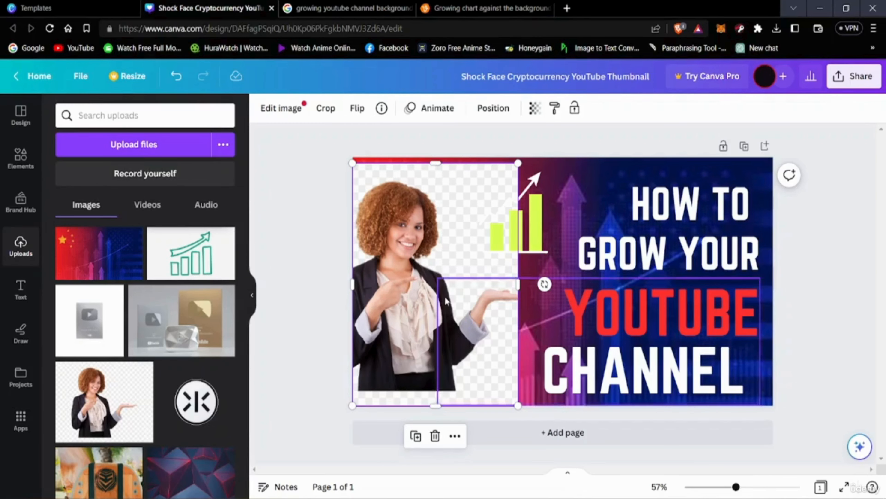
left_click(435, 435)
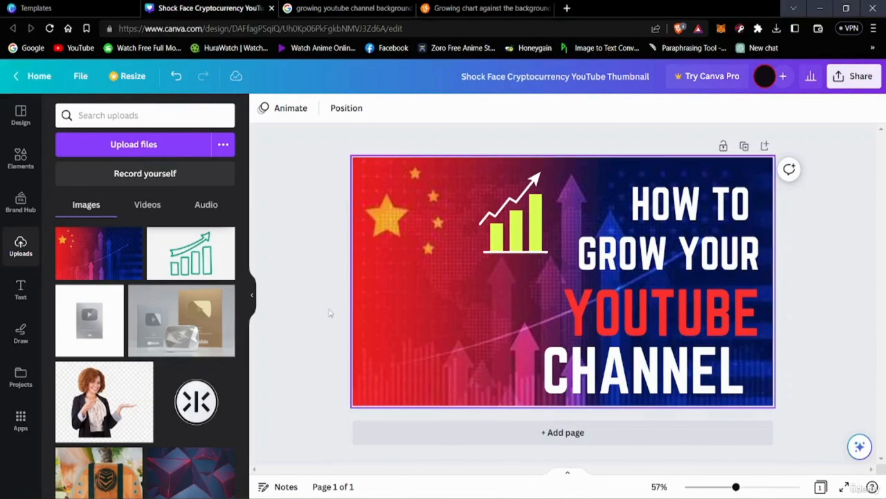
left_click(420, 345)
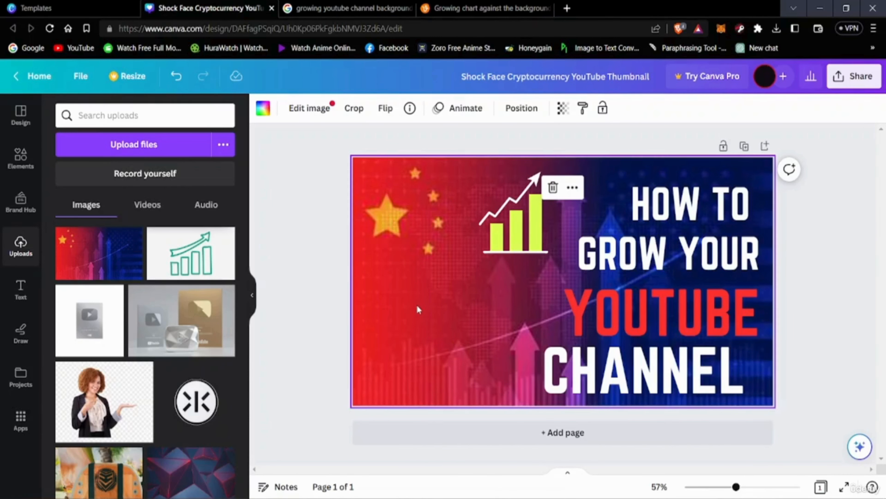
key("ctrl+z")
key("ctrl+z")
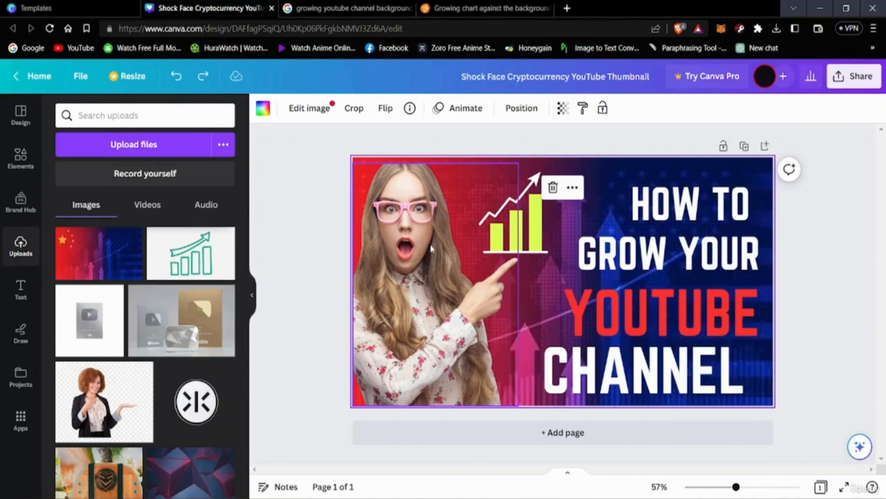
Shift the shocked woman lower, extend her image up to the thumbnail's upper edge, and widen it slightly around her finger
left_click_drag(445, 262, 447, 281)
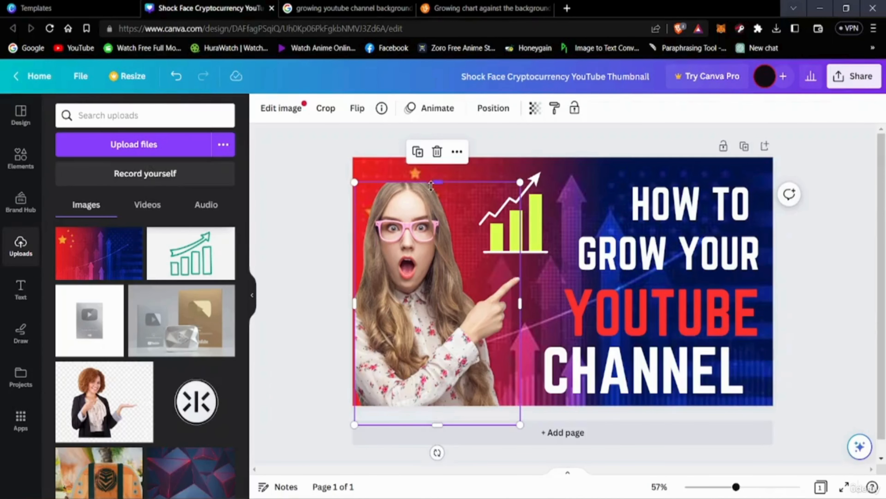
left_click_drag(433, 184, 435, 163)
left_click_drag(429, 246, 430, 240)
left_click_drag(542, 220, 545, 231)
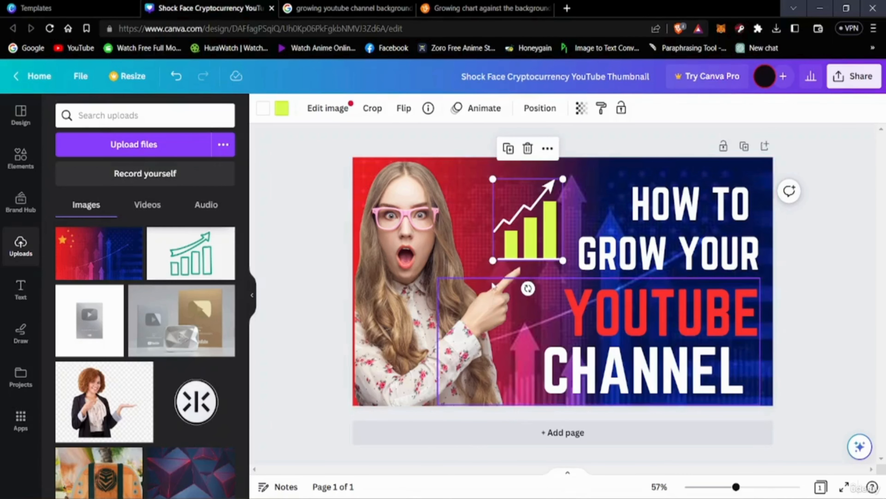
left_click(462, 264)
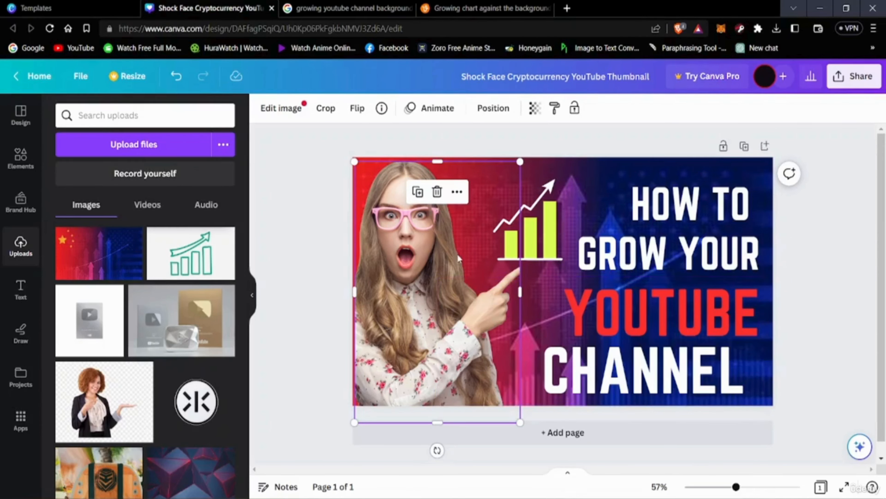
left_click_drag(507, 283, 514, 284)
Move the bar graph away from the woman's finger, over the word "TO" in the title
left_click(547, 228)
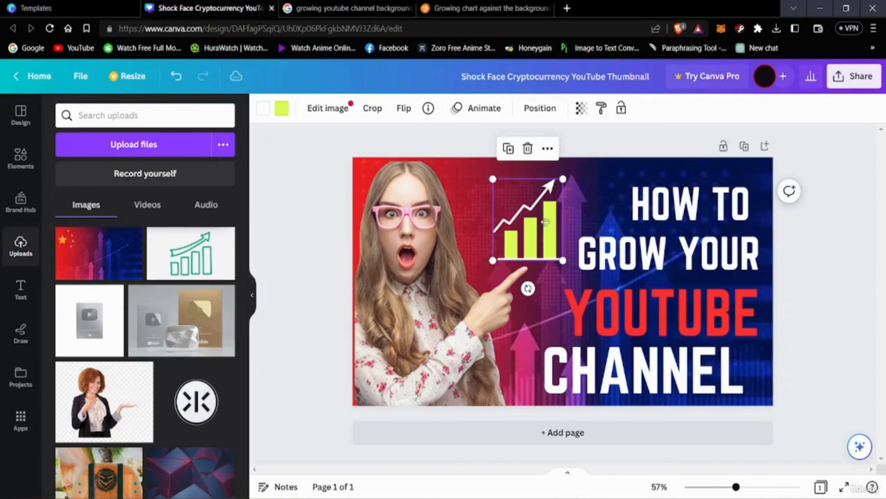
left_click_drag(546, 222, 557, 222)
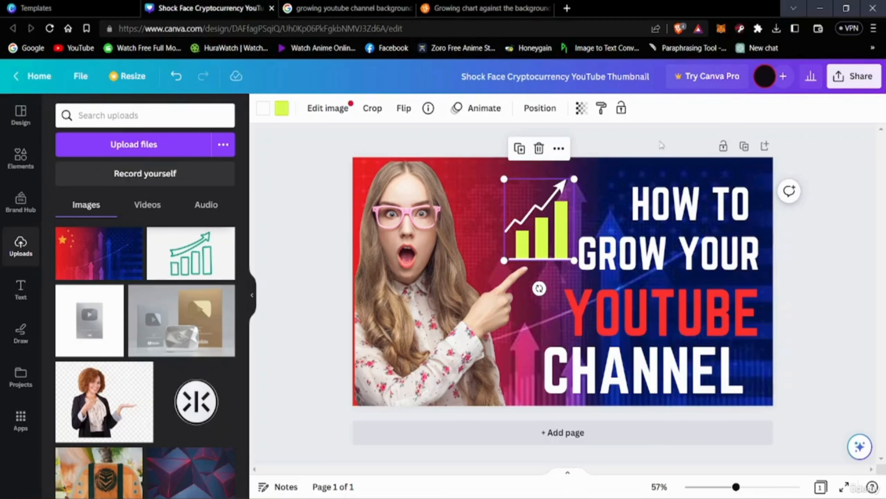
left_click(819, 159)
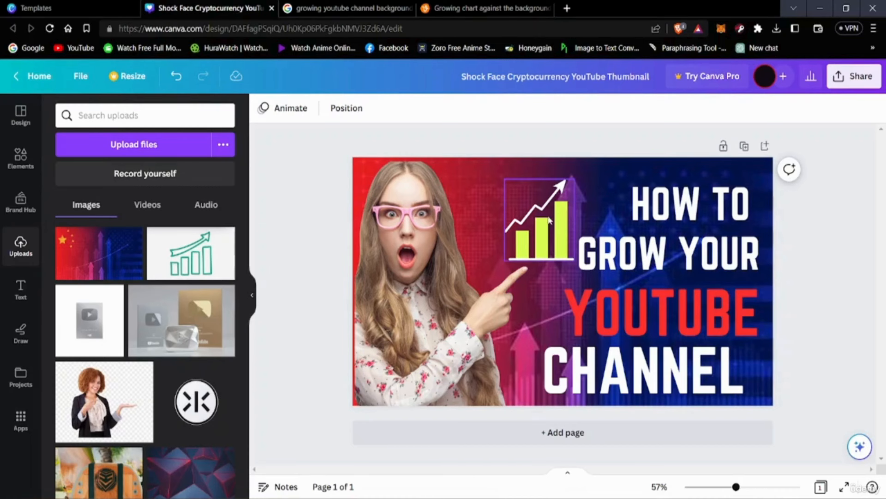
left_click_drag(549, 220, 739, 211)
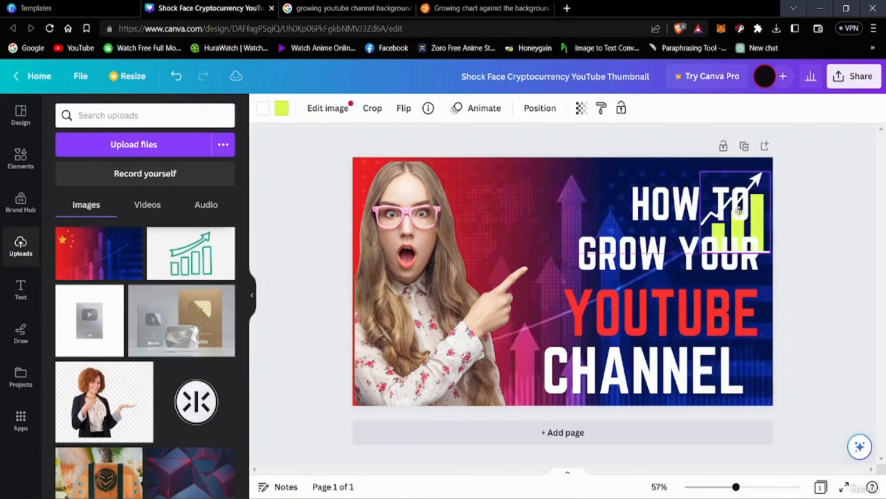
left_click(191, 254)
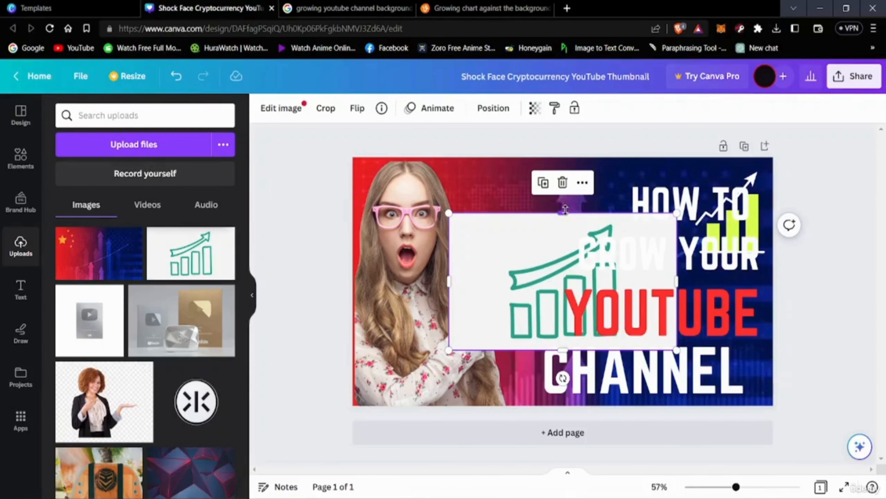
mouse_move(565, 210)
left_mouse_down()
mouse_move(558, 245)
mouse_move(570, 218)
left_mouse_up()
key("Delete")
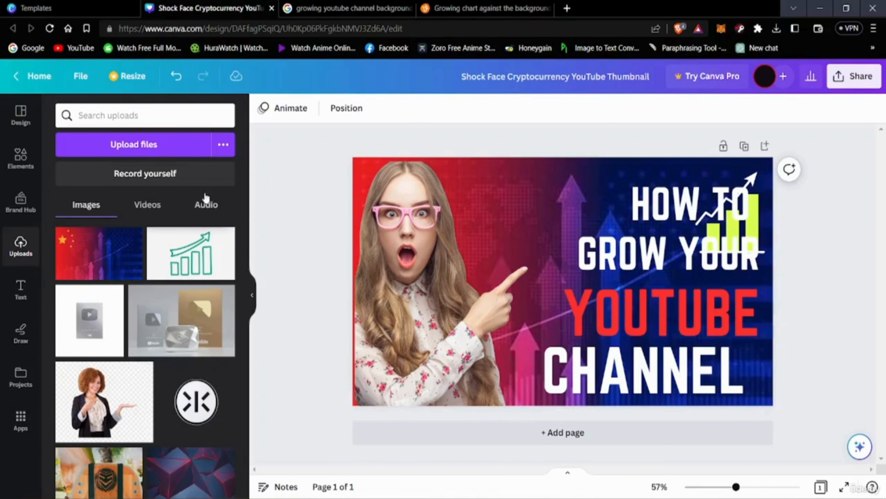
Search the design elements for "growing charts" and choose the suggested search "graph growing"
left_click(22, 156)
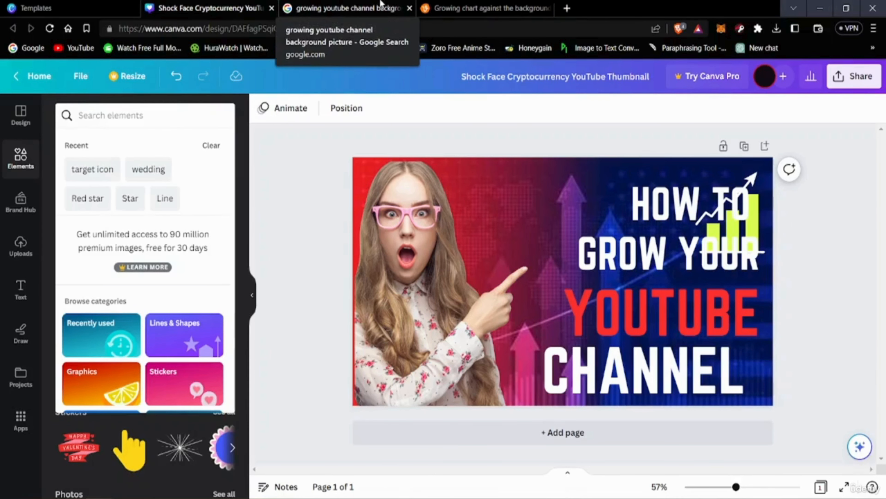
type("gro")
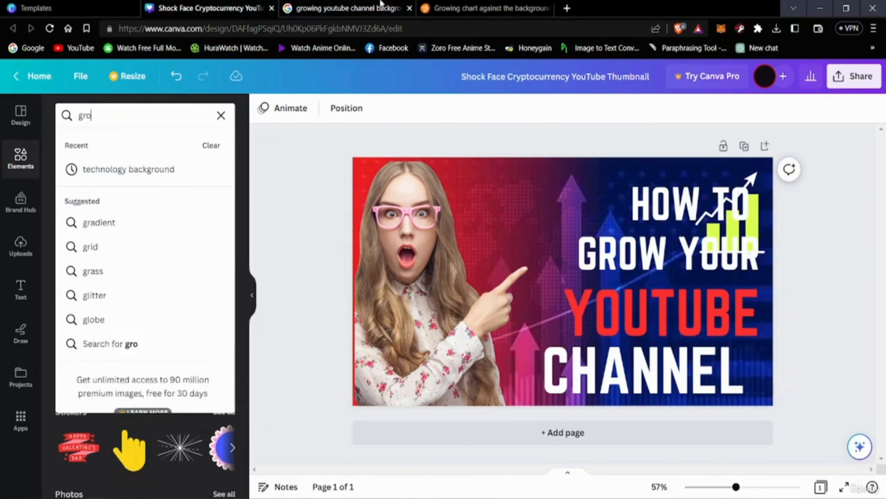
type("wing cha")
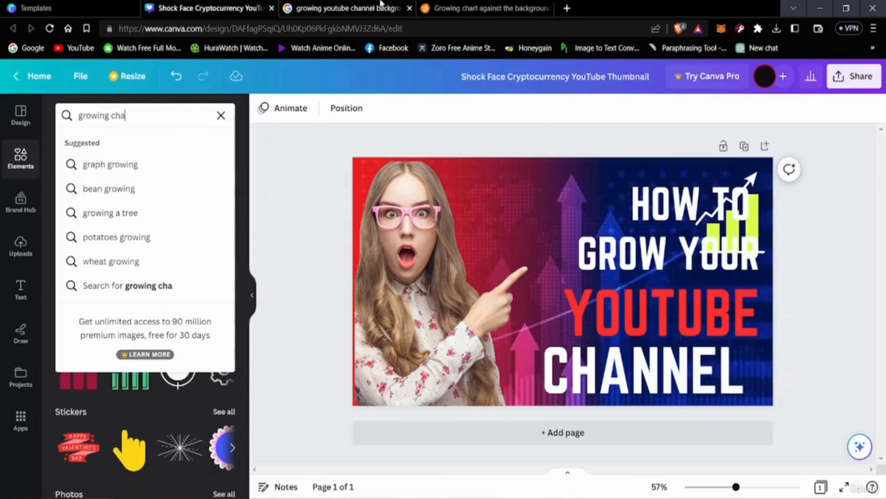
type("rts")
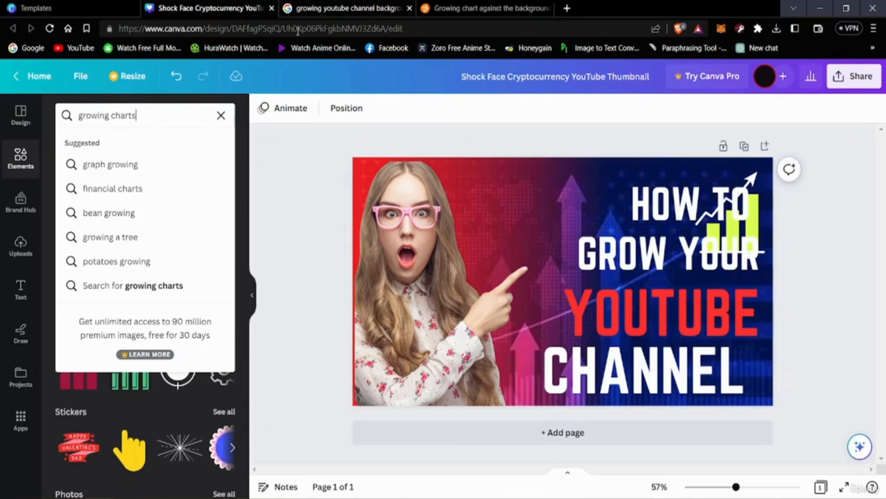
left_click(115, 167)
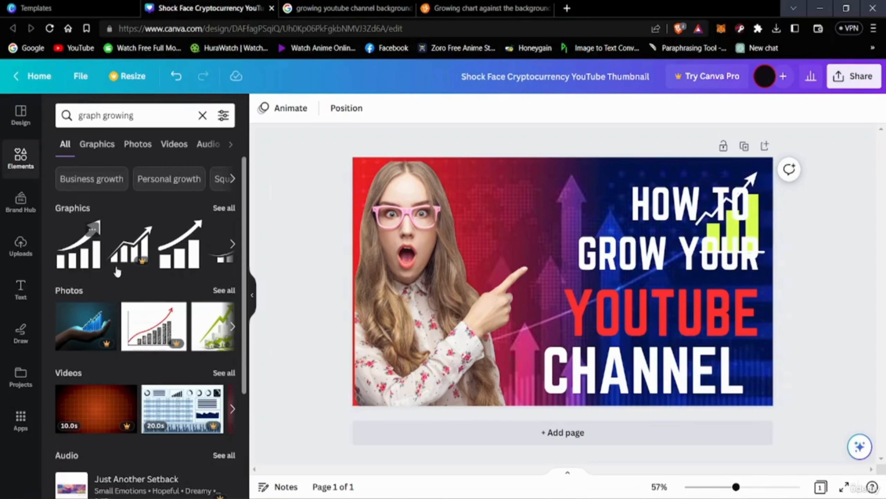
Add the solid bar graph with a curved rising arrow from the graphics results and place it above the woman's fingertip
left_click(232, 244)
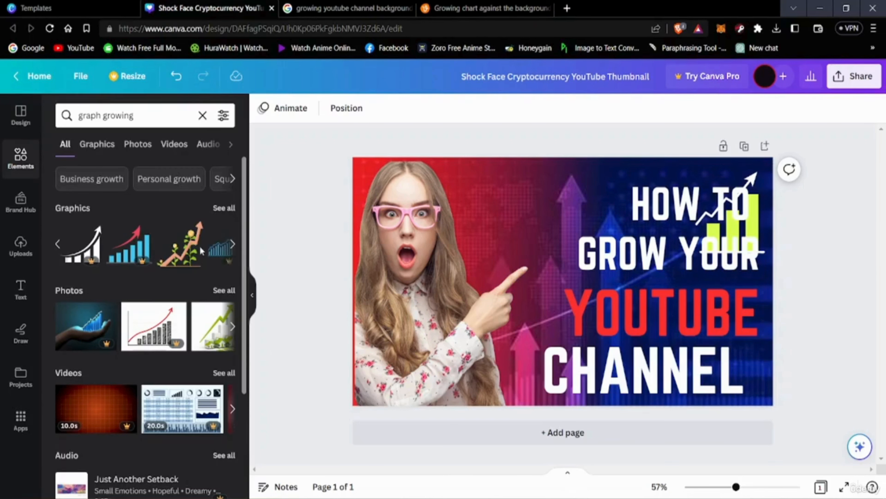
left_click(232, 244)
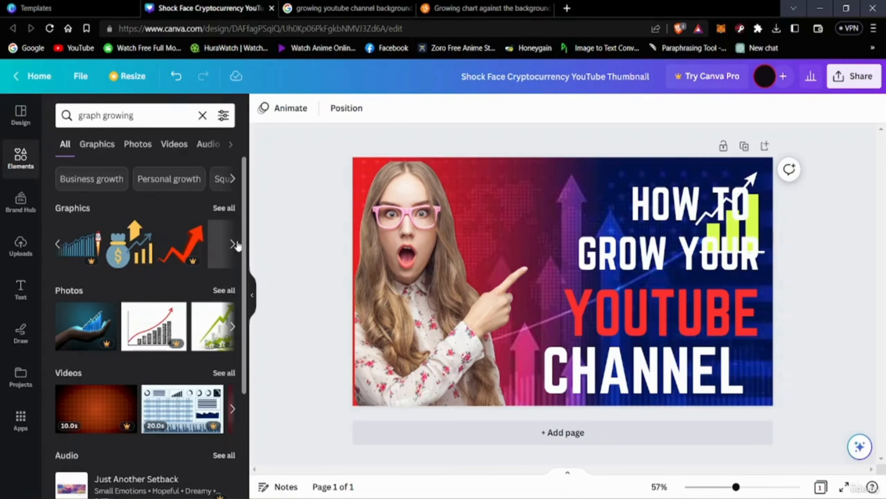
left_click(56, 245)
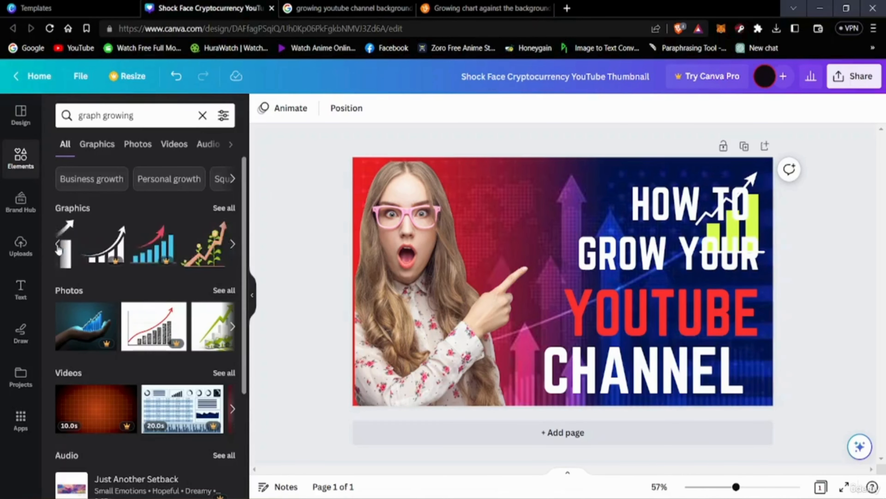
left_click(121, 258)
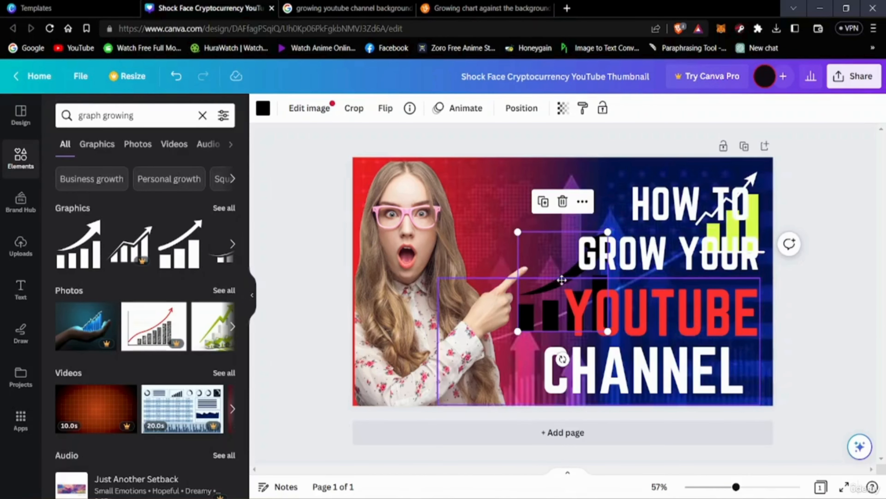
left_click_drag(562, 280, 520, 214)
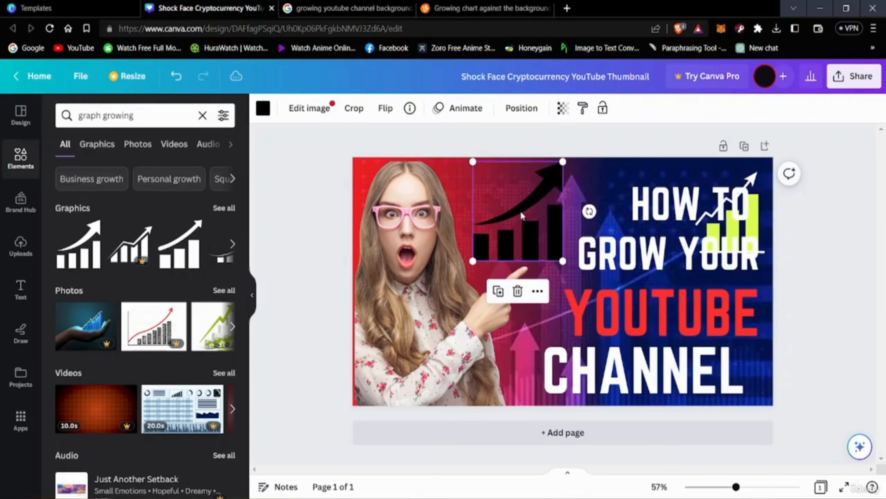
Try white, red, lime and crimson on the new arrow graph, return it to white and nudge it slightly away from the woman
left_click(263, 109)
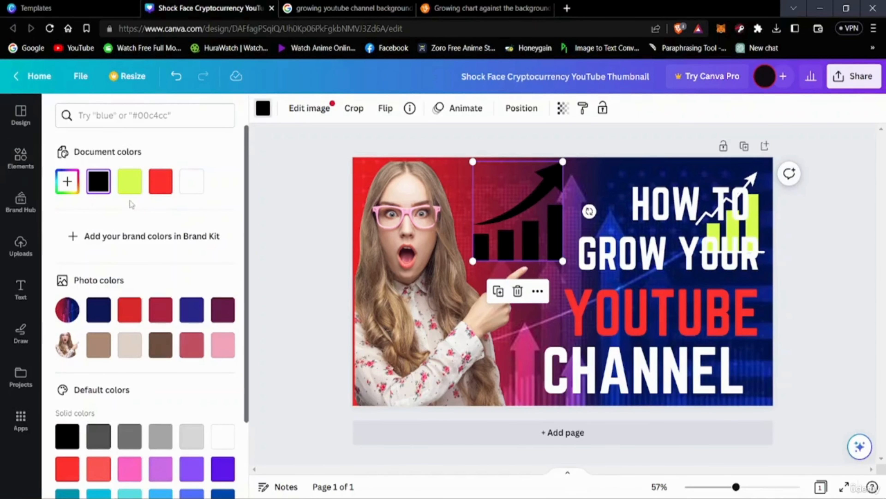
left_click(190, 182)
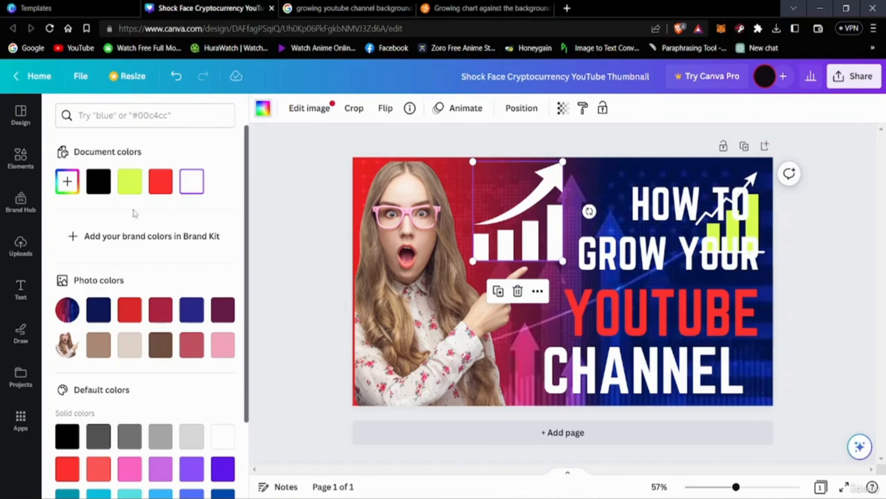
left_click(160, 182)
left_click(142, 187)
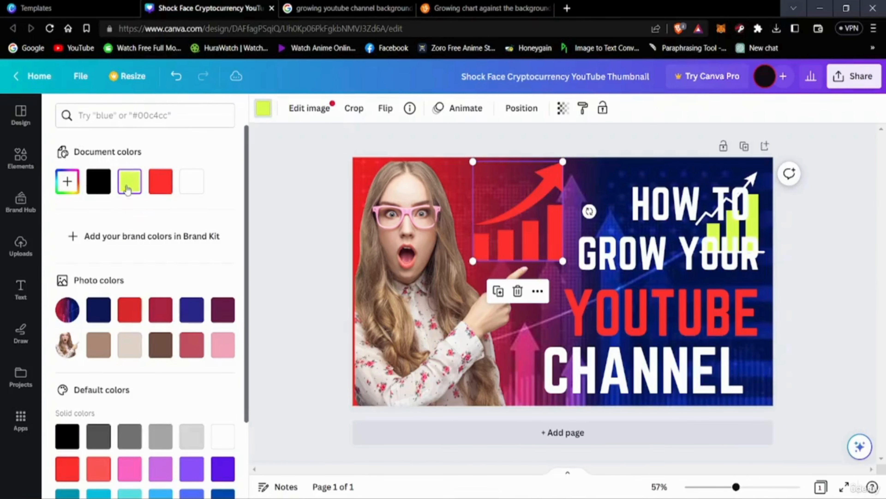
left_click(157, 314)
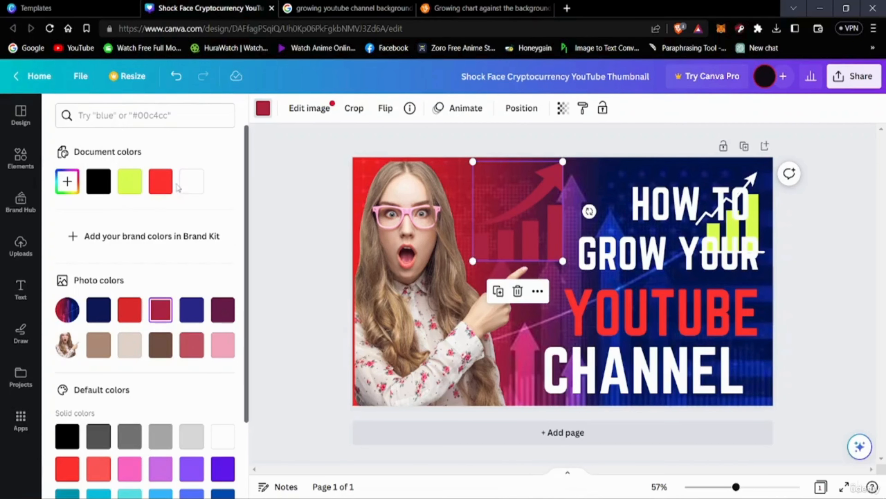
left_click(191, 181)
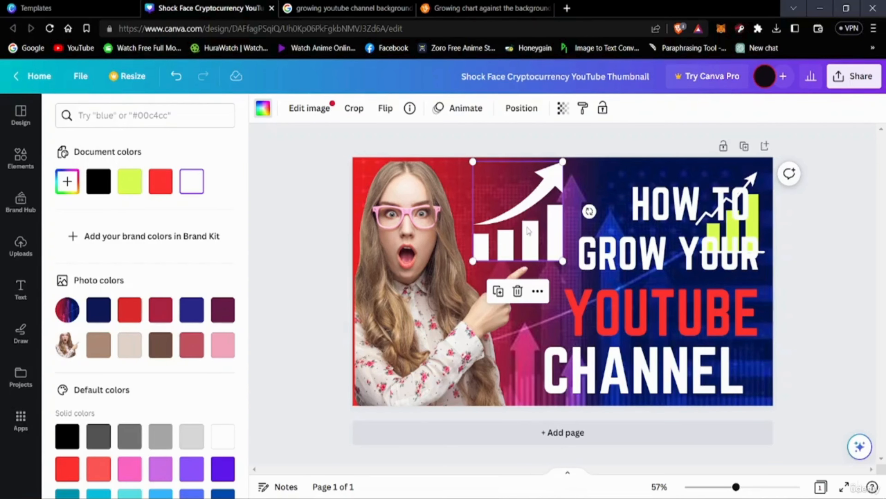
left_click_drag(529, 232, 533, 225)
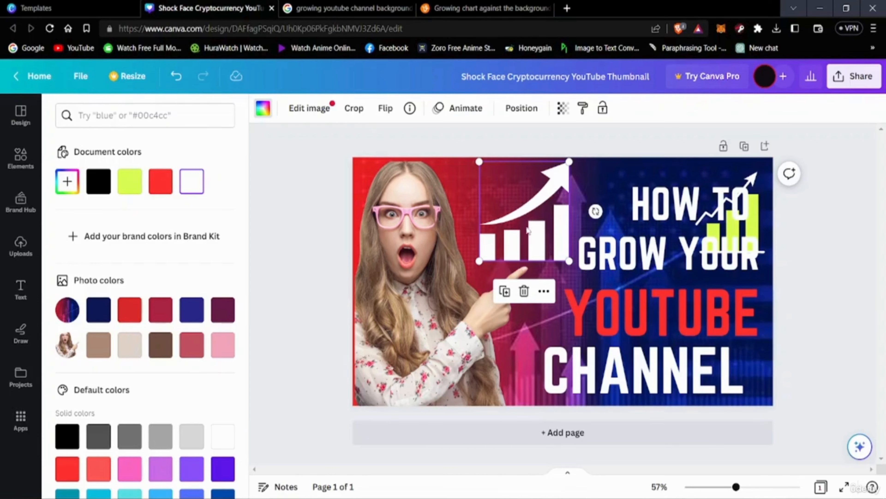
Try indigo, red and violet on the arrow graph, ending with the dark blue default color
left_click(191, 309)
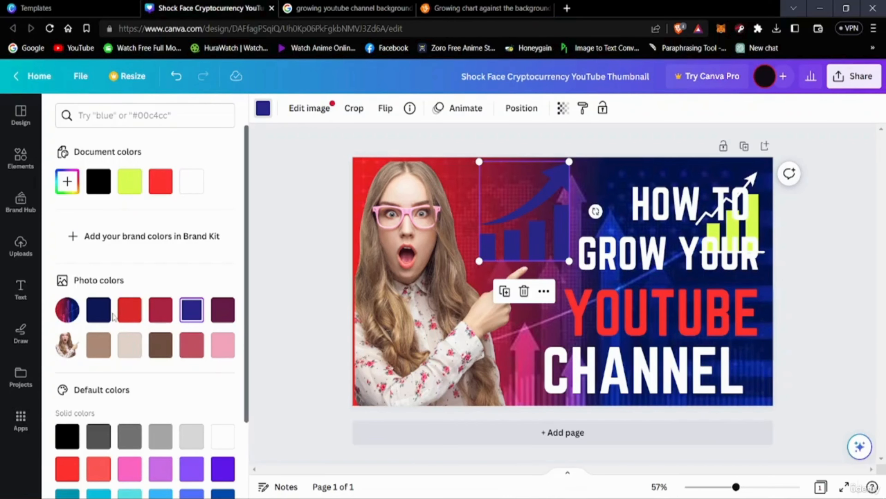
left_click(129, 316)
scroll(121, 364, "down", 3)
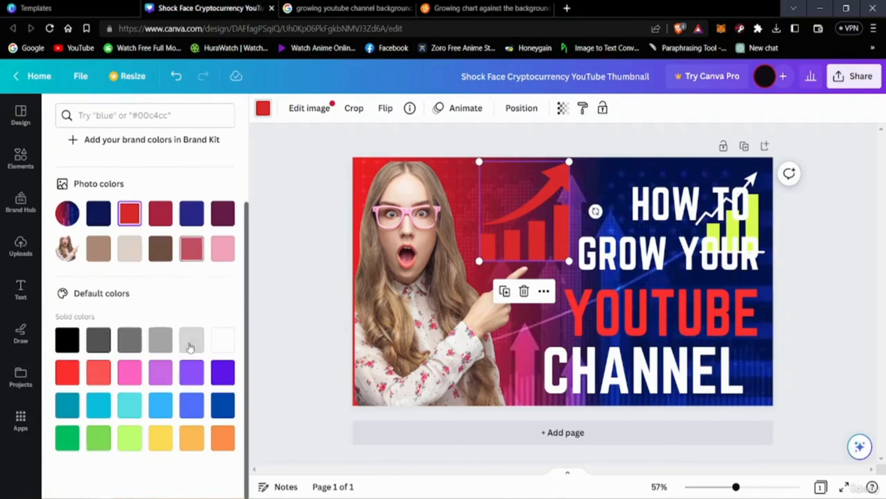
left_click(223, 372)
left_click(223, 405)
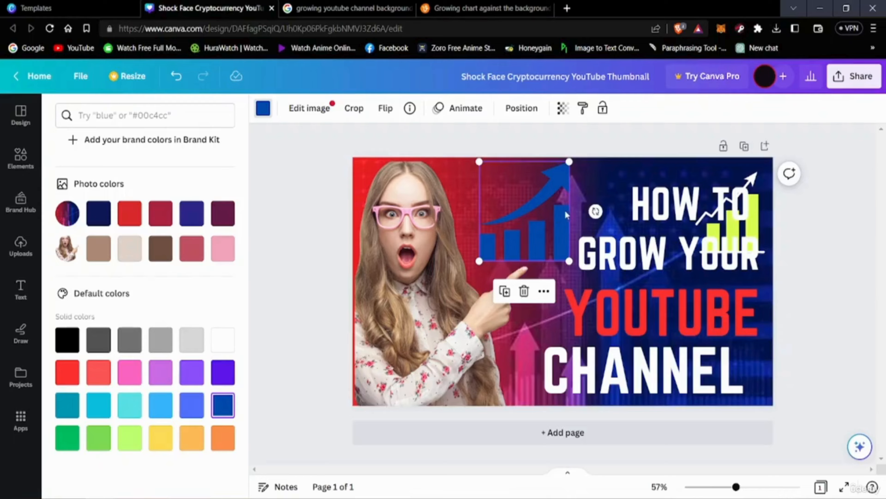
Move the lime bar graph back above the woman's finger and shift the blue arrow graph beside it toward the title
mouse_move(565, 225)
left_mouse_down()
mouse_move(550, 231)
mouse_move(554, 220)
left_mouse_up()
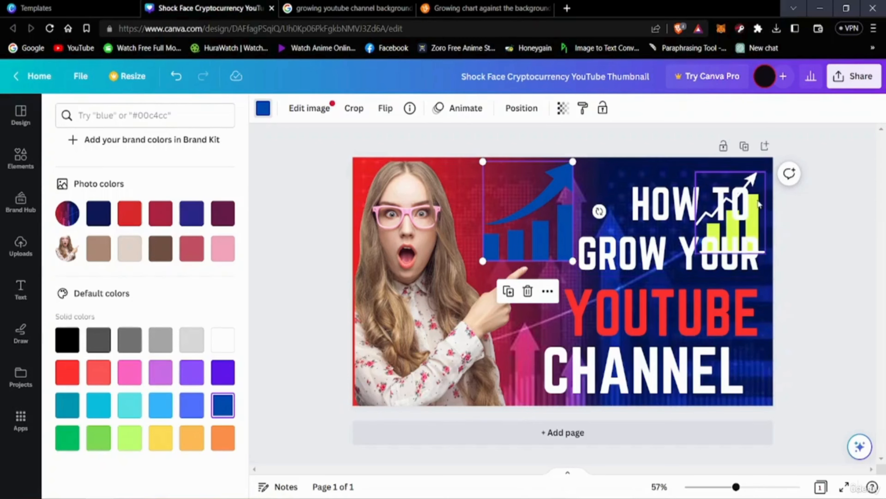
left_click_drag(758, 199, 516, 186)
left_click(558, 216)
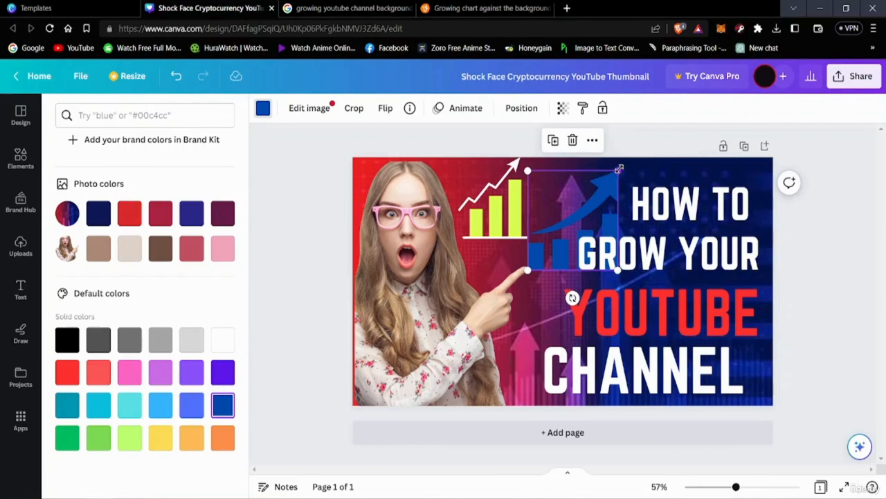
Enlarge the blue arrow graph to slightly more than the thumbnail's full height and position it across the middle
left_click_drag(620, 169, 814, 250)
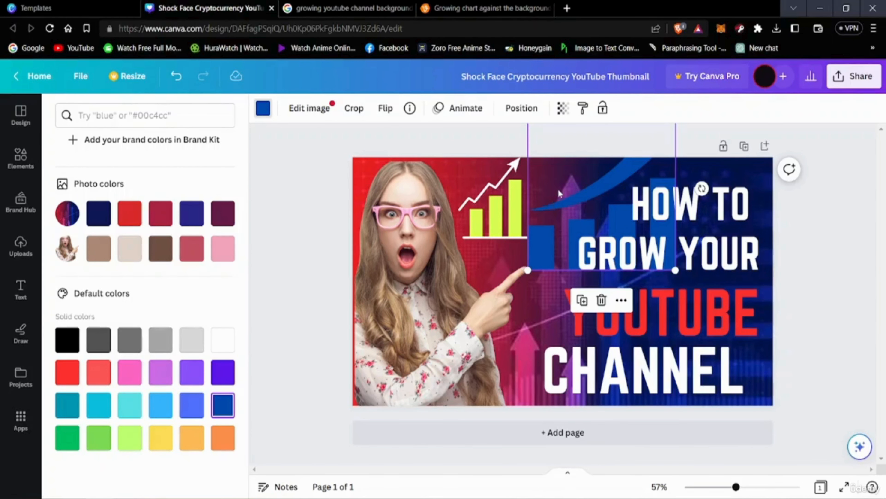
left_click_drag(557, 188, 511, 278)
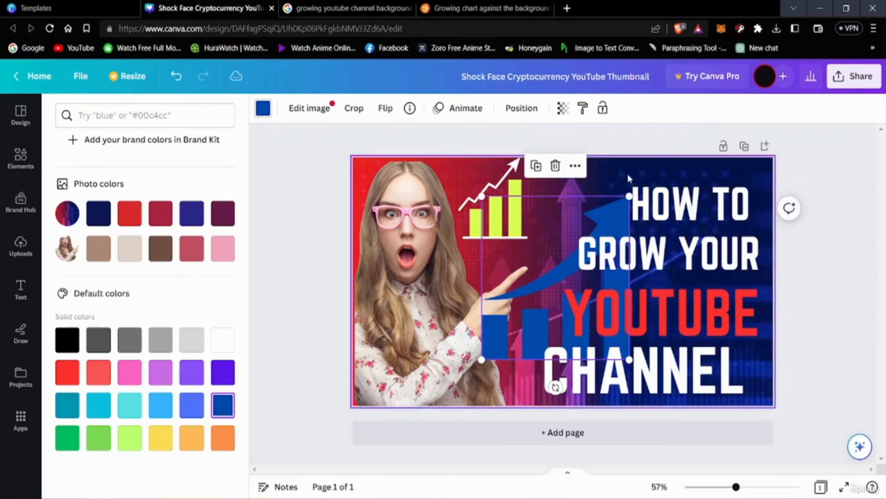
left_click_drag(629, 196, 714, 235)
left_click_drag(540, 194, 540, 218)
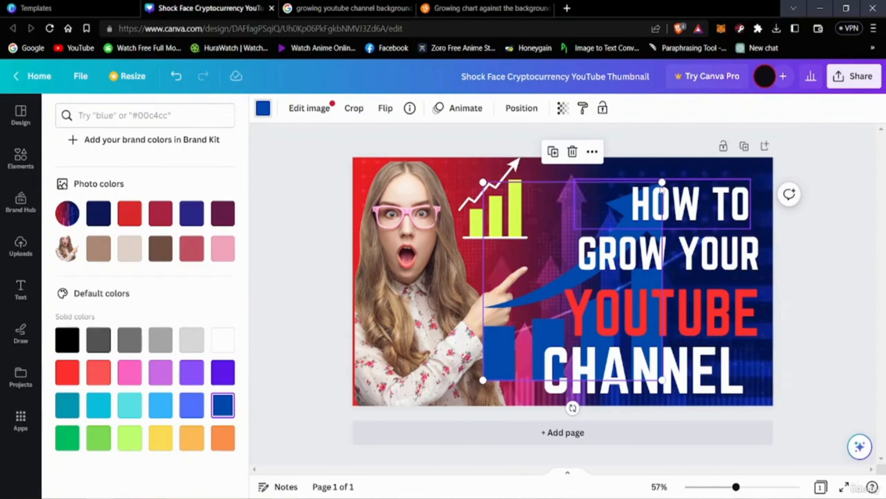
left_click_drag(662, 182, 806, 224)
left_click_drag(548, 224, 478, 235)
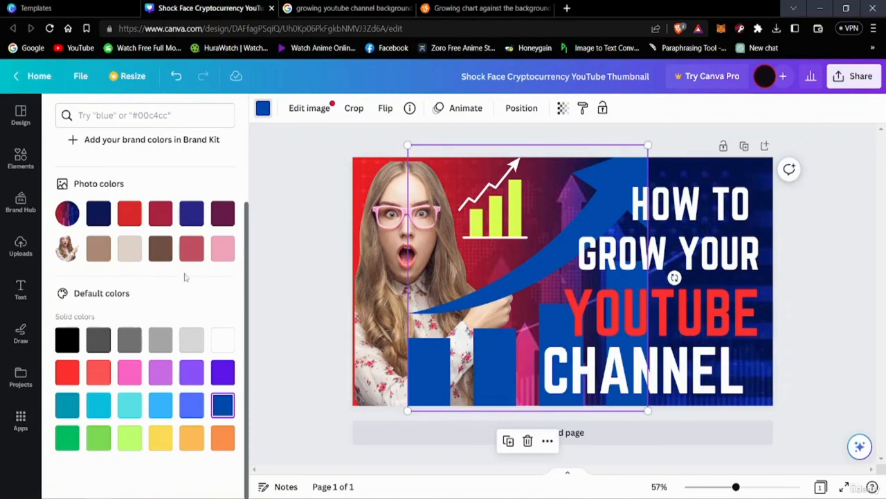
Try light gray, dark gray, rose, navy and red on the enlarged arrow graph
left_click(188, 344)
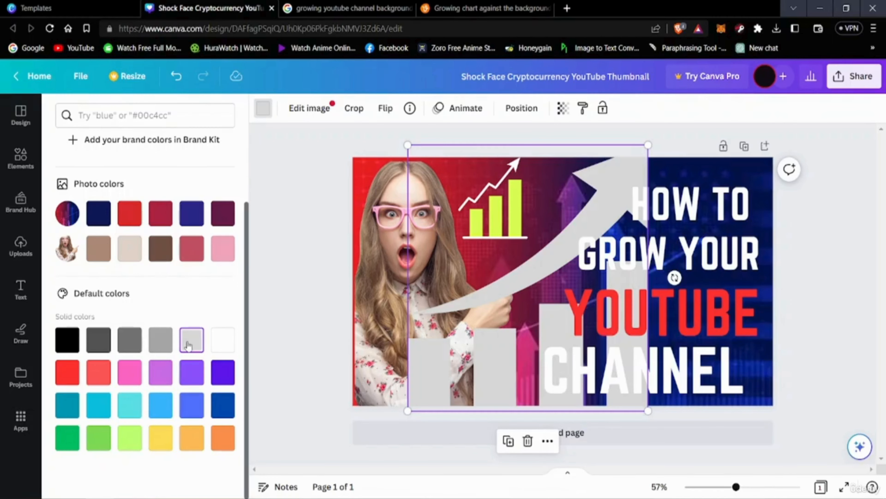
left_click(108, 341)
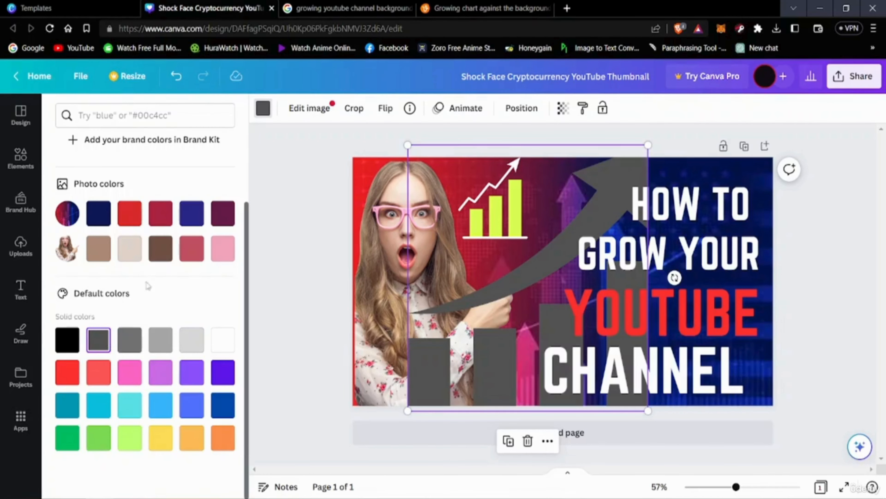
left_click(223, 248)
left_click(191, 248)
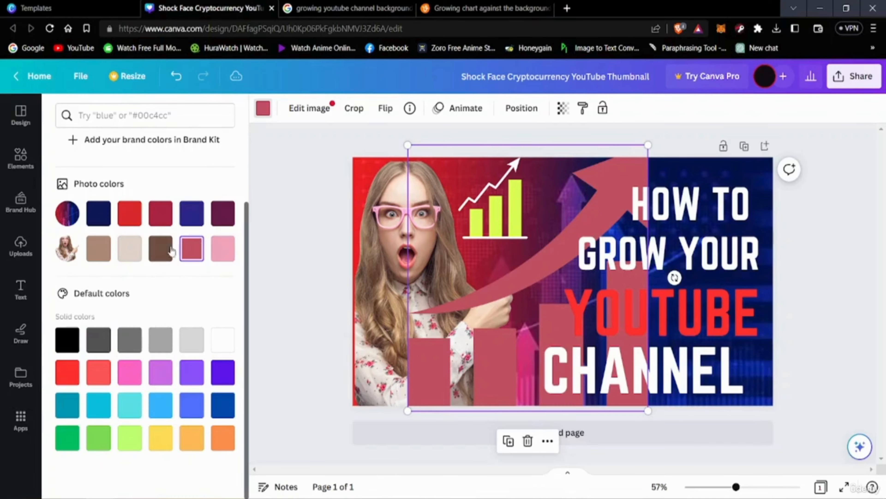
left_click(204, 215)
left_click(95, 218)
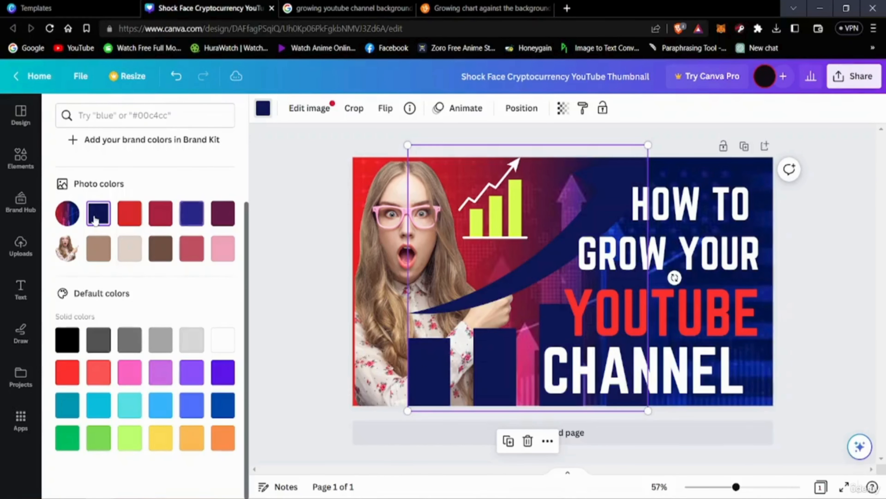
left_click(129, 224)
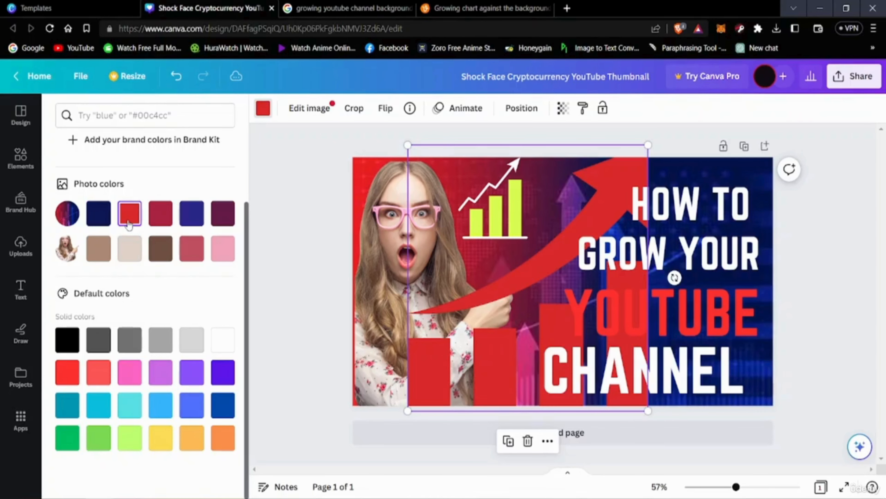
Color the enlarged arrow graph white and set its transparency to 29
left_click(223, 340)
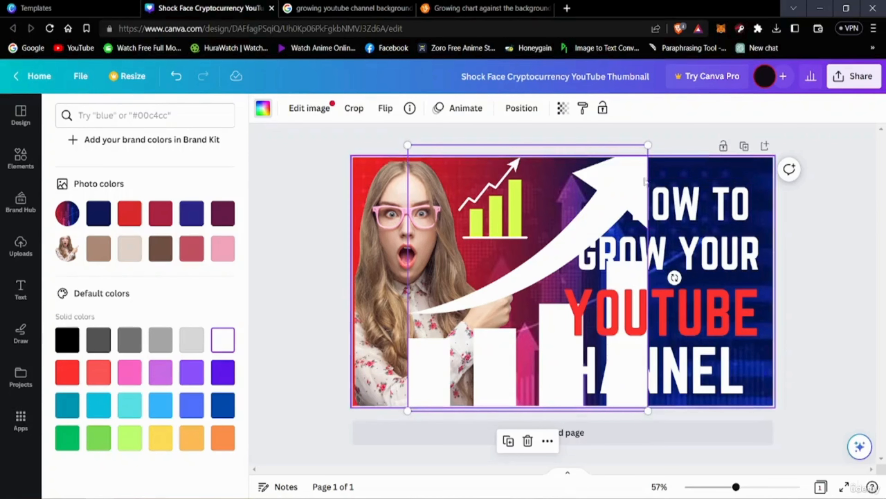
left_click(563, 109)
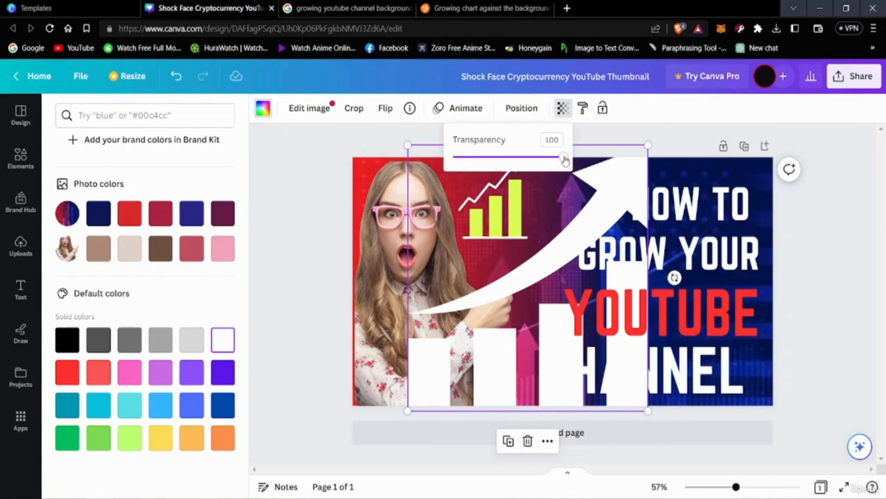
left_click_drag(565, 160, 487, 180)
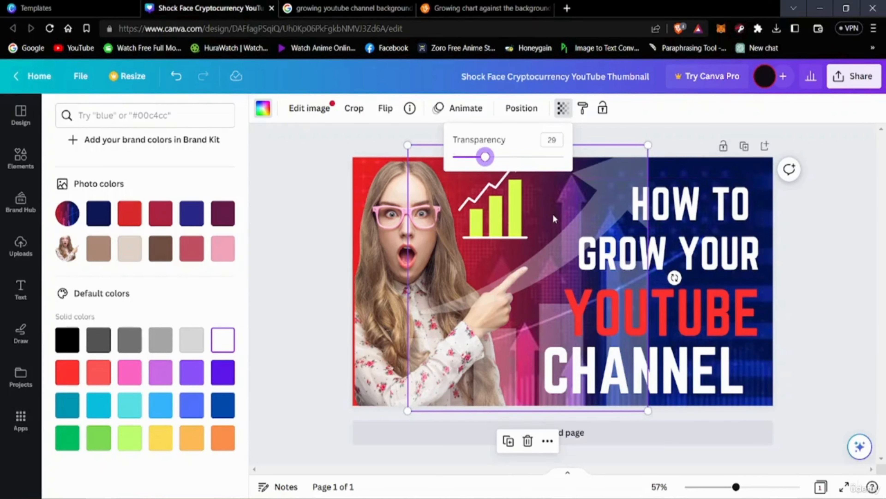
Move the faded arrow graph over to the title area and shift the lime bar graph closer above the woman's fingertip
left_click_drag(558, 217, 653, 225)
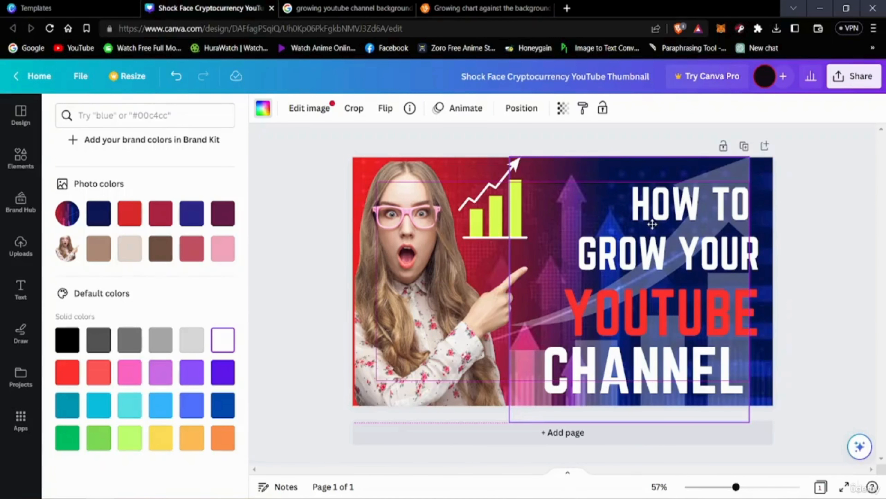
left_click(490, 206)
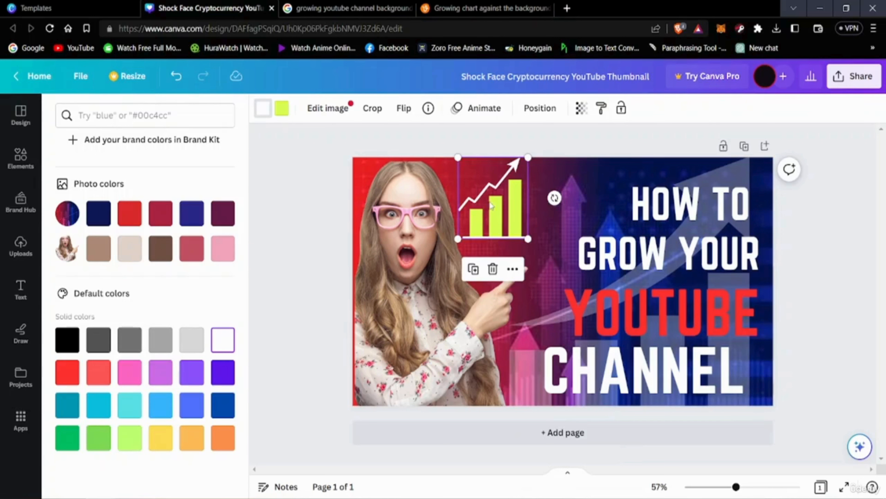
left_click_drag(490, 206, 519, 220)
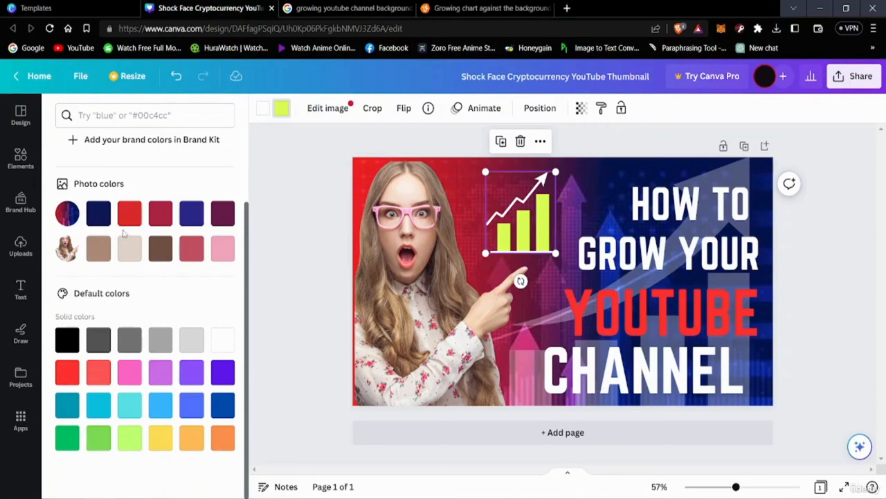
Recolor the small bar graph with beige bars, and try blue before choosing green for its arrow line
left_click(126, 258)
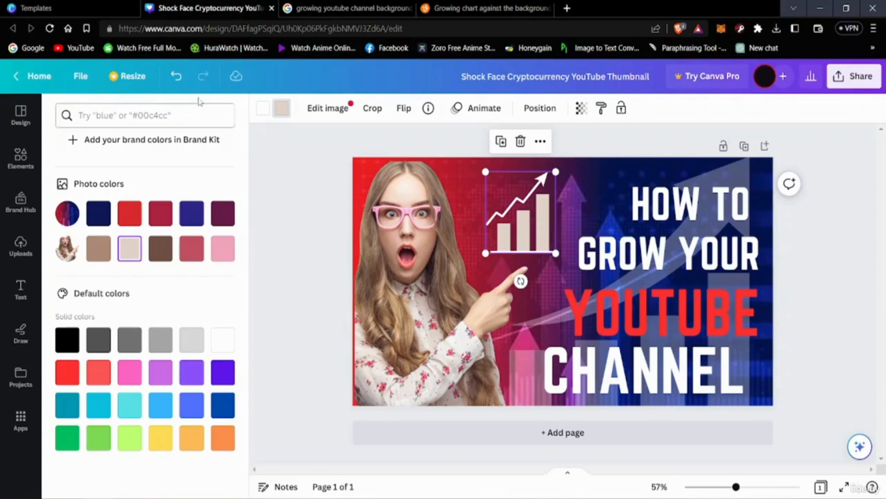
left_click(263, 108)
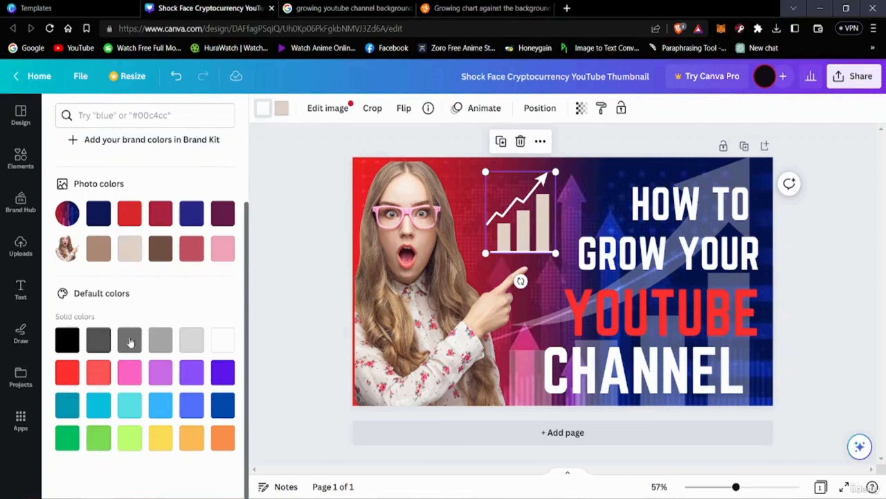
left_click(222, 409)
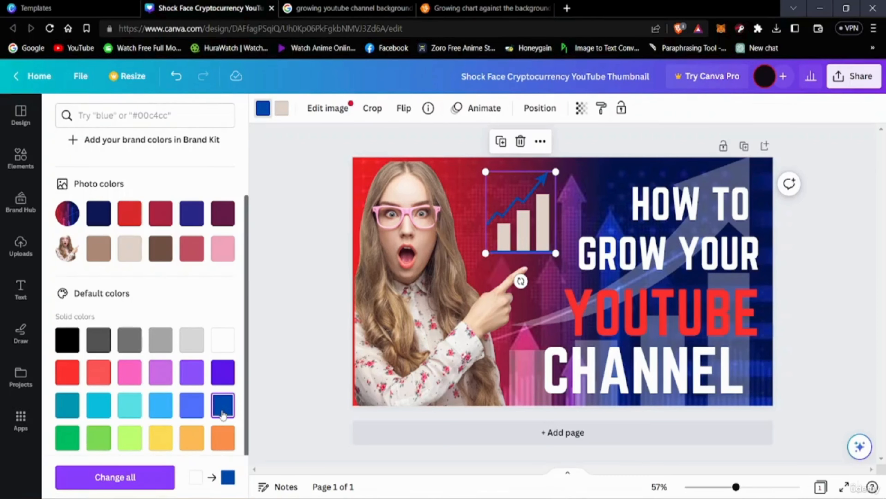
left_click(68, 438)
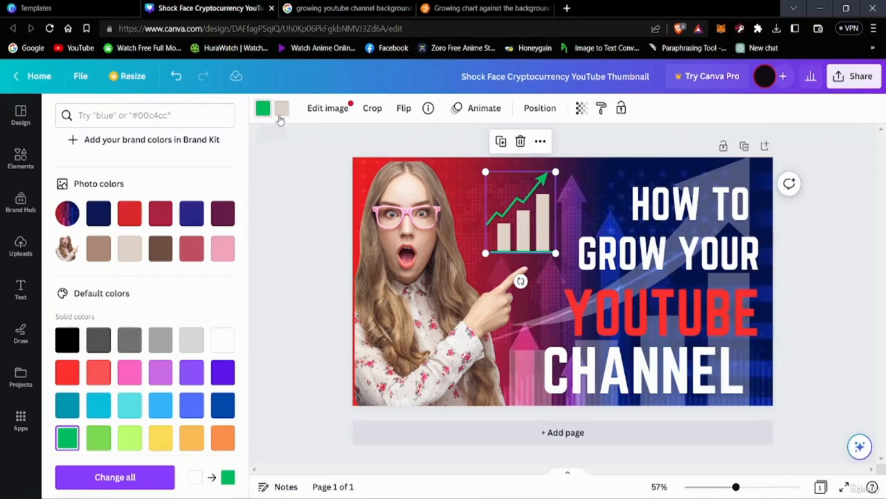
Recolor the small graph's beige bars green, then enlarge the graph slightly and reposition it above the woman's fingertip
left_click(282, 108)
left_click(72, 437)
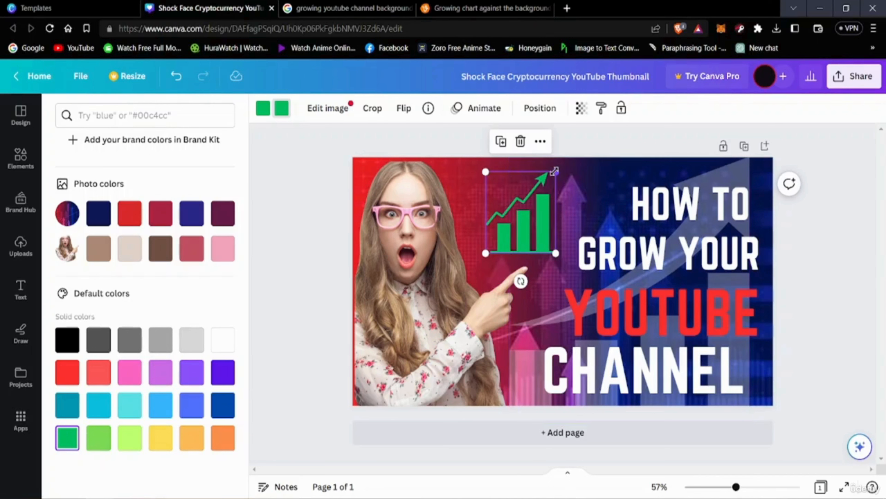
left_click_drag(555, 172, 585, 182)
mouse_move(496, 205)
left_mouse_down()
mouse_move(496, 220)
mouse_move(500, 211)
left_mouse_up()
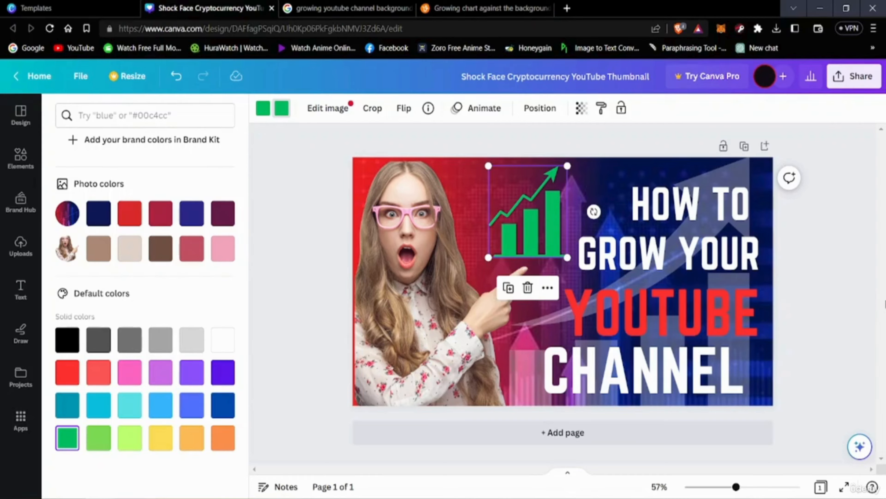
left_click(326, 246)
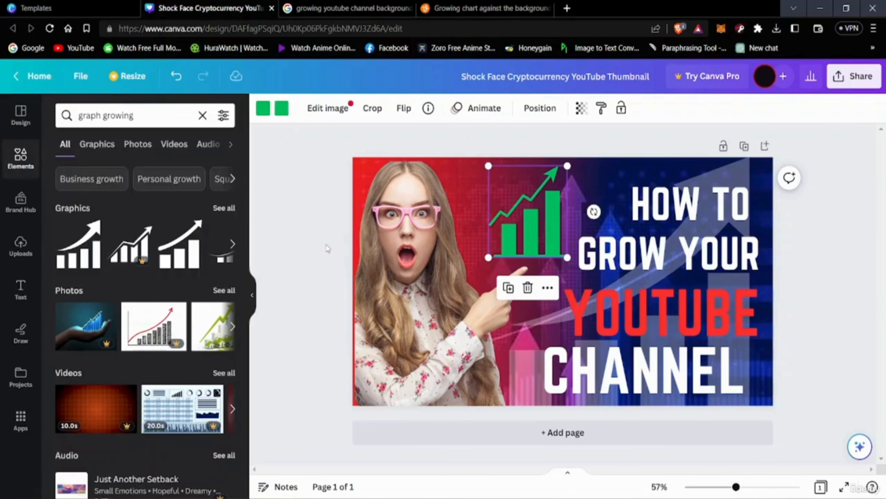
left_click(829, 247)
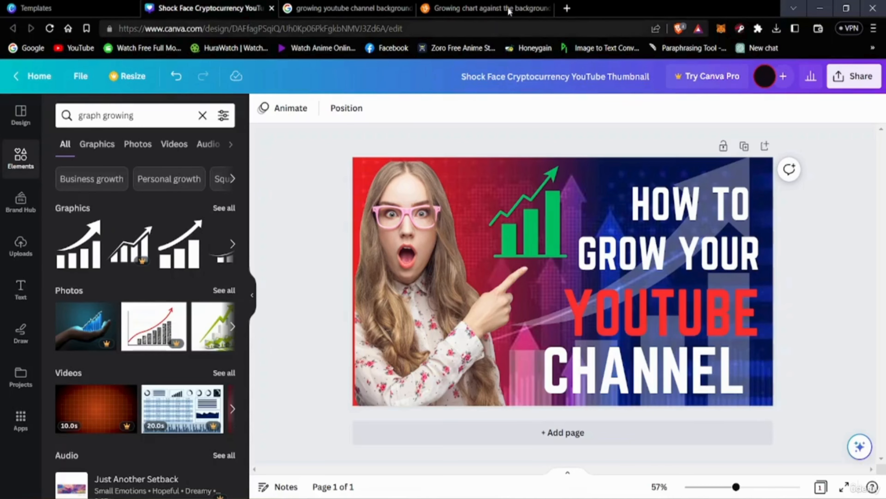
Open YouTube in a new browser tab and switch to it
right_click(77, 49)
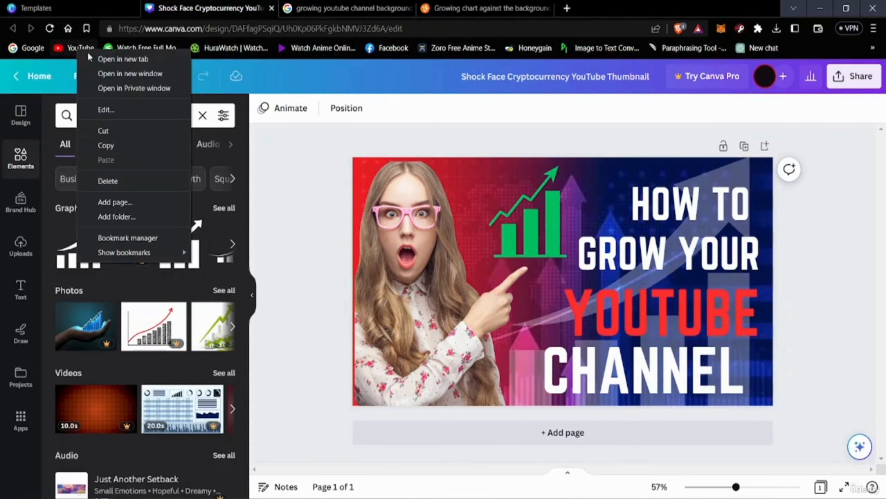
left_click(102, 59)
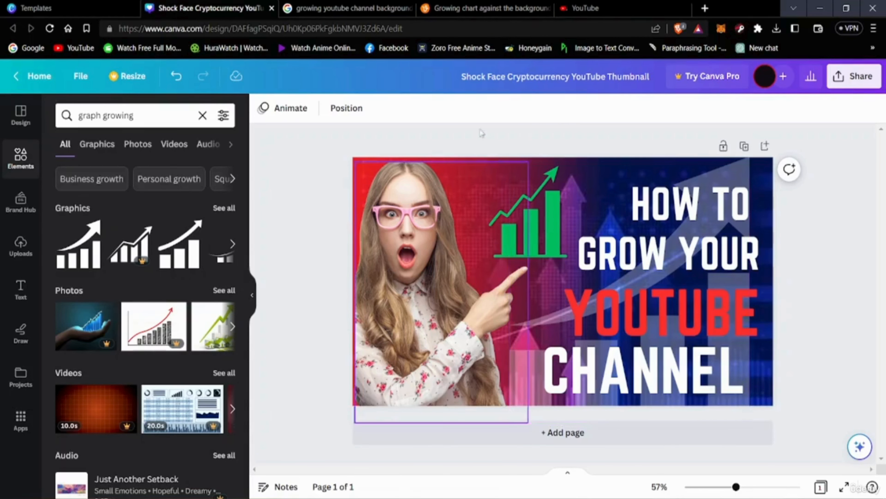
left_click(585, 8)
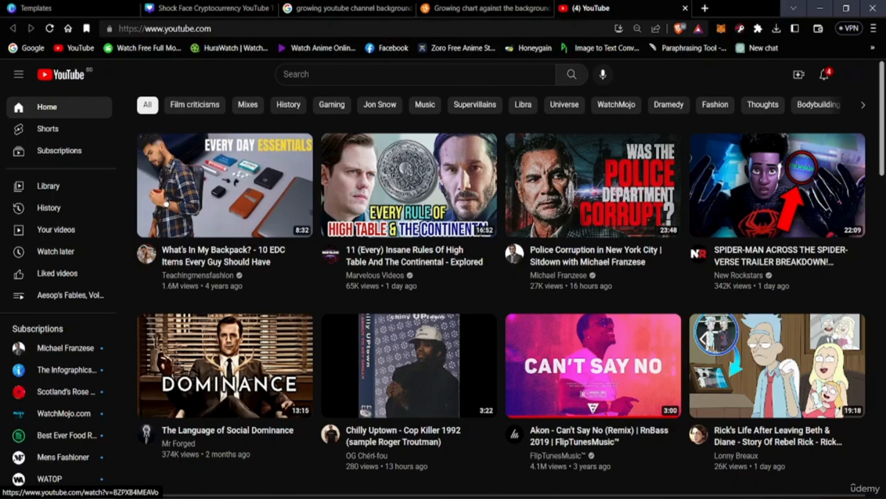
Examine the video thumbnails on the YouTube home feed for their text, colors, faces and layout
scroll(668, 313, "down", 3)
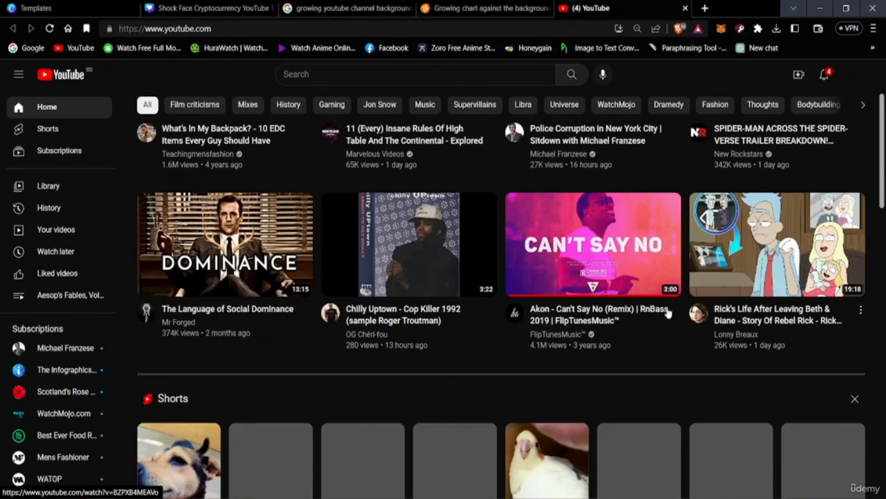
scroll(668, 313, "down", 10)
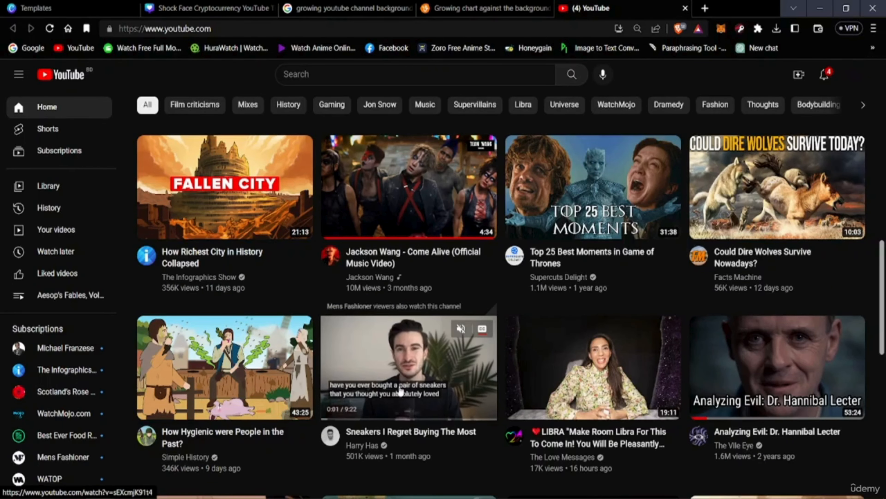
scroll(401, 392, "down", 5)
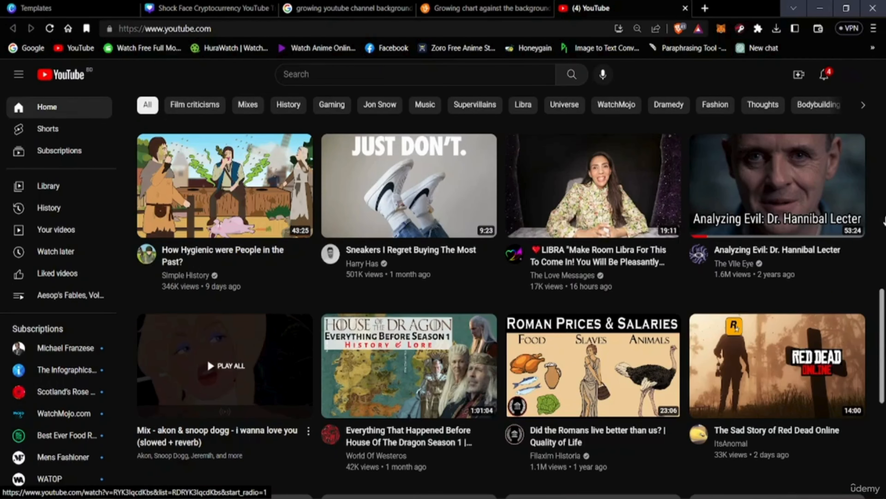
scroll(208, 359, "down", 5)
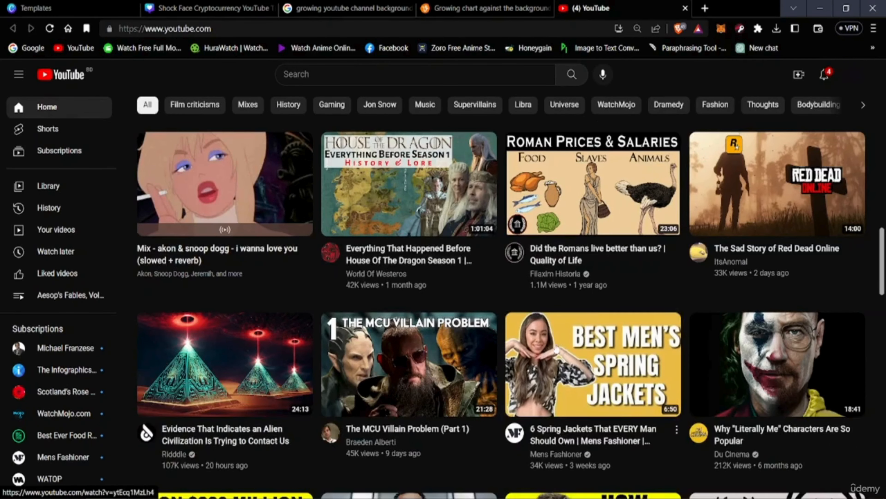
scroll(239, 309, "down", 5)
scroll(238, 309, "up", 4)
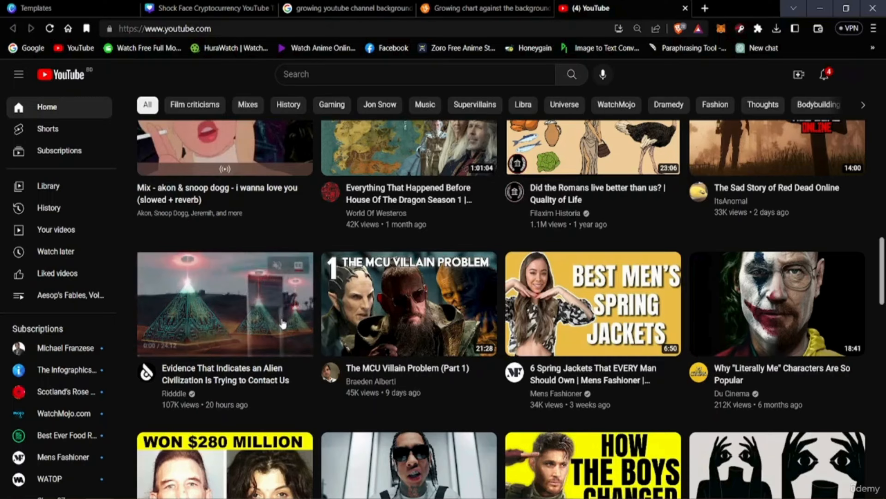
scroll(278, 328, "down", 1)
scroll(279, 329, "down", 10)
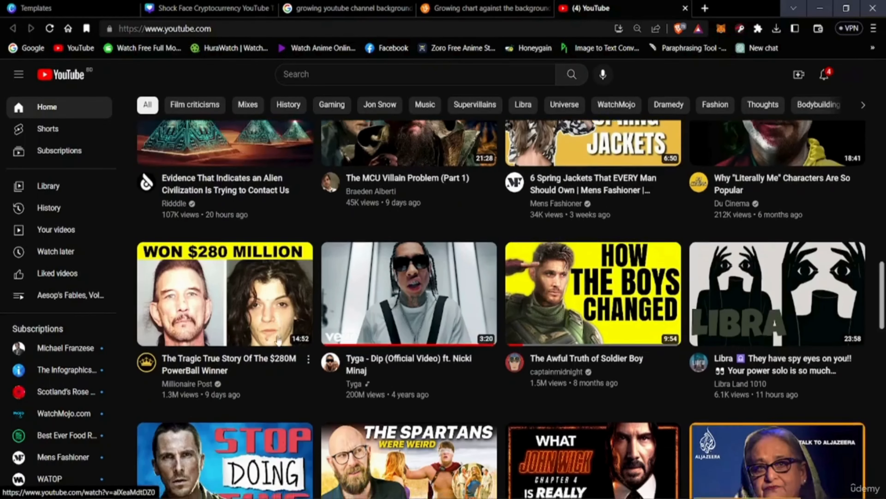
scroll(349, 363, "up", 9)
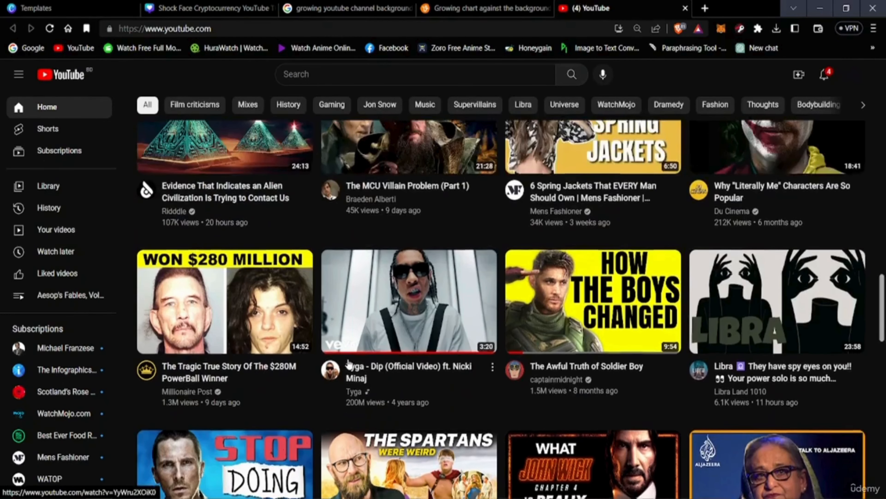
scroll(349, 363, "down", 8)
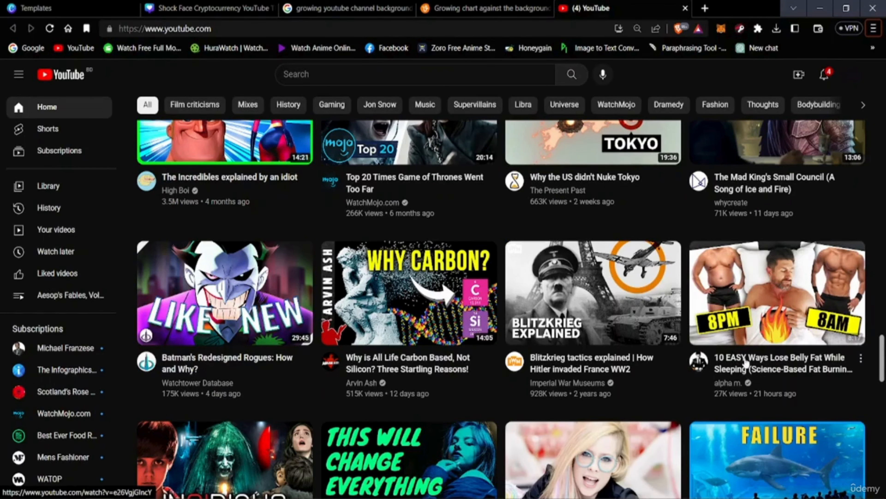
mouse_move(764, 363)
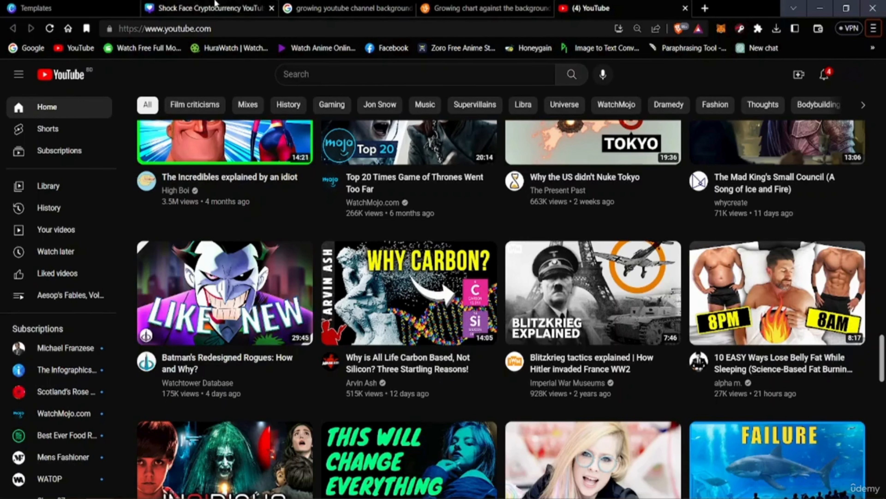
Return to the Canva thumbnail design and download it as a PNG into the Downloads folder under the suggested file name
left_click(215, 7)
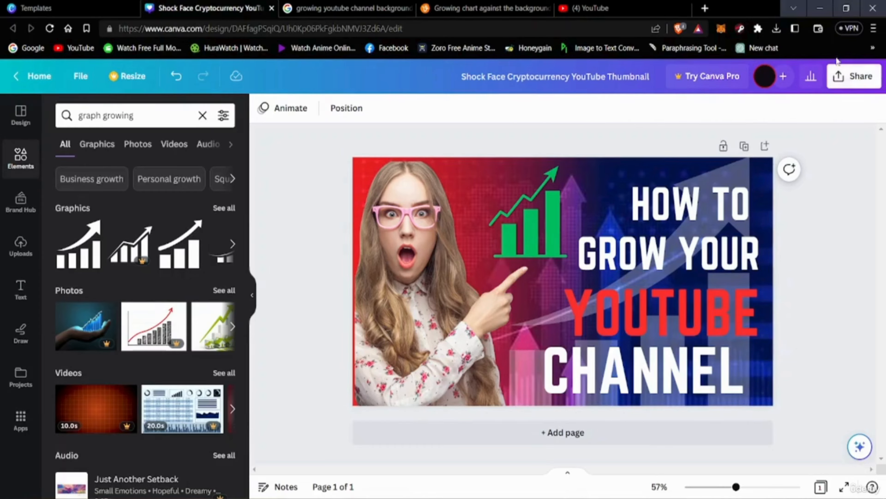
left_click(853, 77)
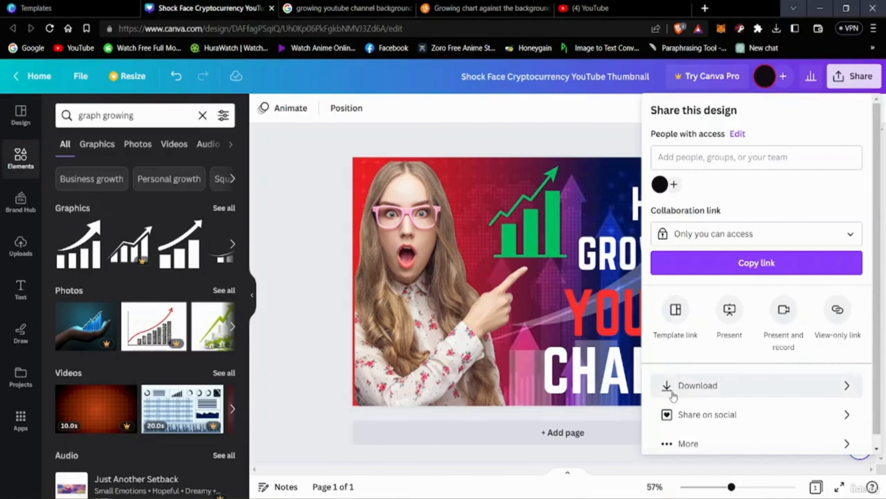
left_click(701, 384)
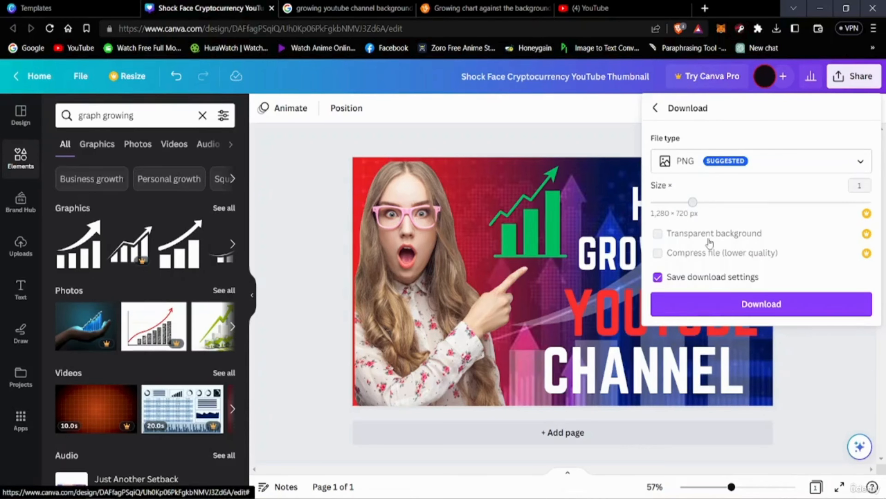
left_click(745, 307)
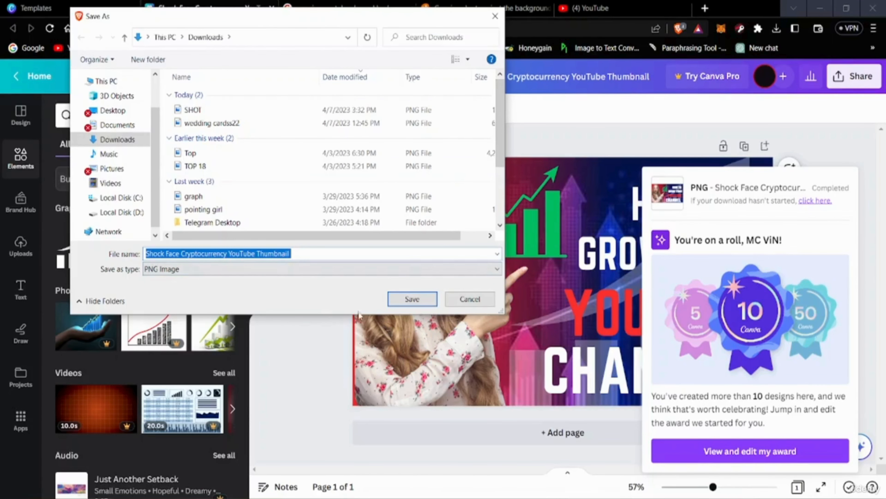
left_click(413, 300)
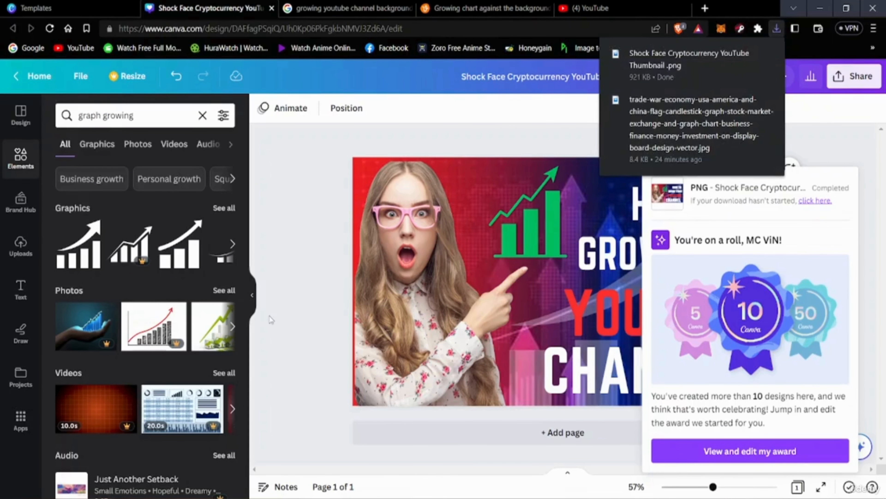
Open the downloaded thumbnail PNG in Photos, inspect it at different zoom levels, and close the viewer
left_click(661, 60)
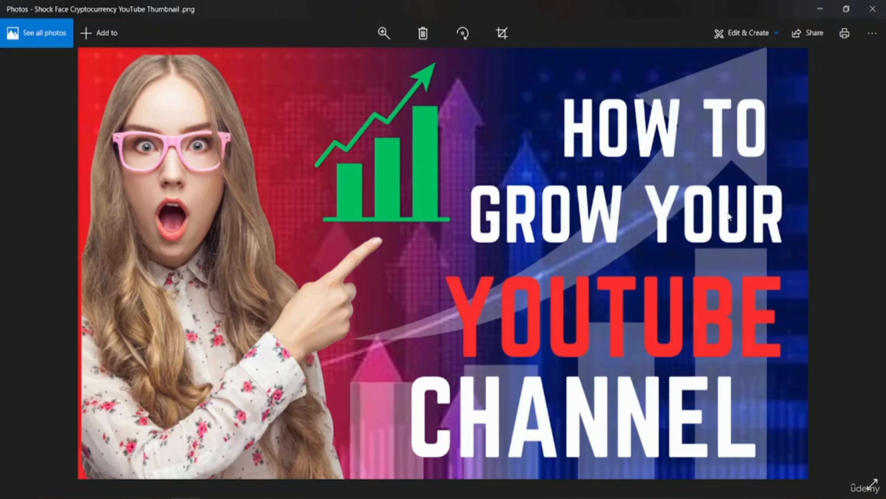
scroll(708, 164, "up", 2)
scroll(716, 208, "down", 3)
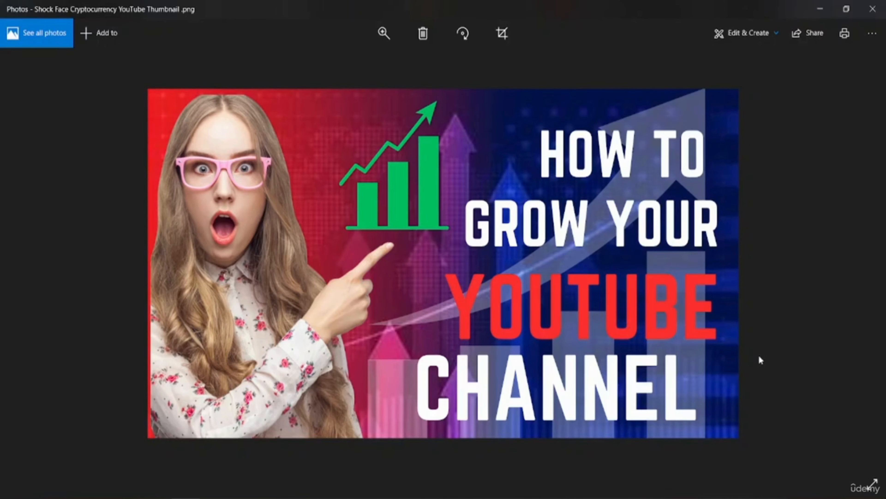
left_click(875, 3)
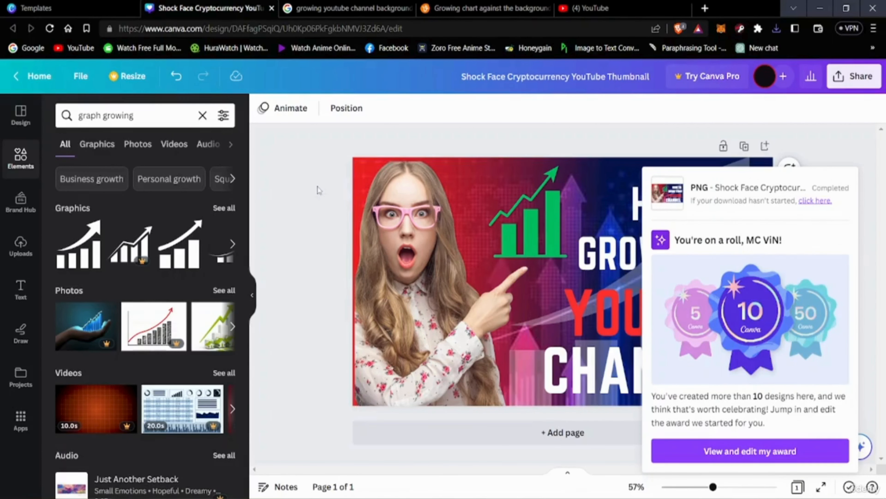
left_click(321, 181)
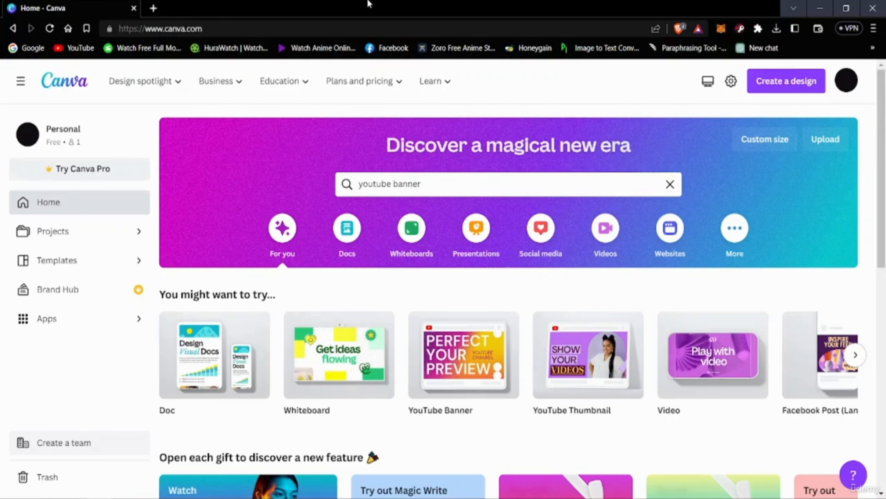
Look over the Canva home page's suggested design types, new feature cards and recent designs
scroll(384, 164, "down", 3)
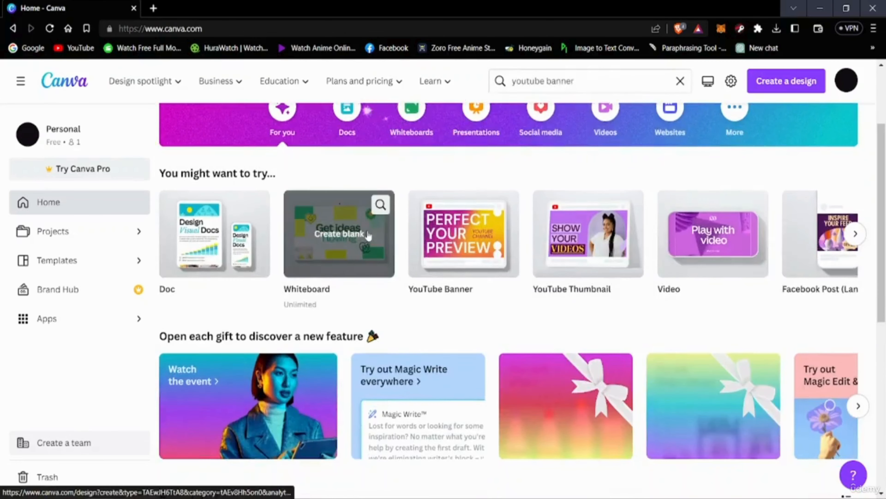
scroll(386, 240, "down", 3)
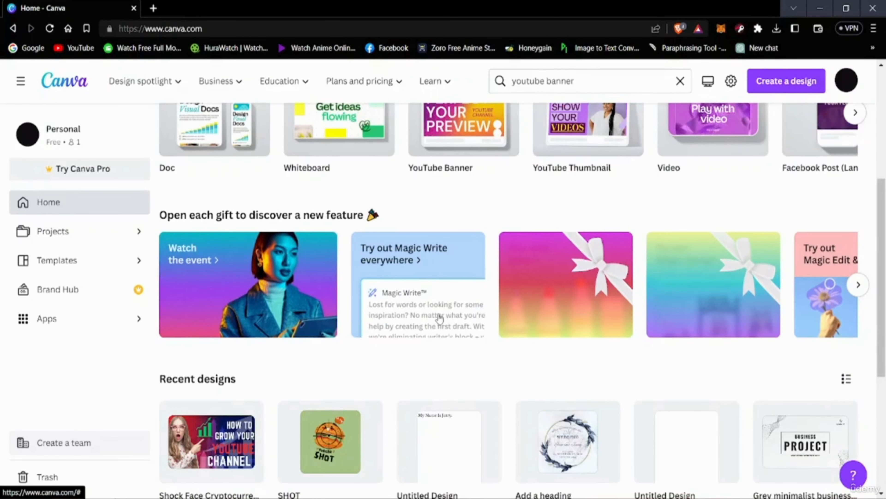
scroll(440, 317, "down", 3)
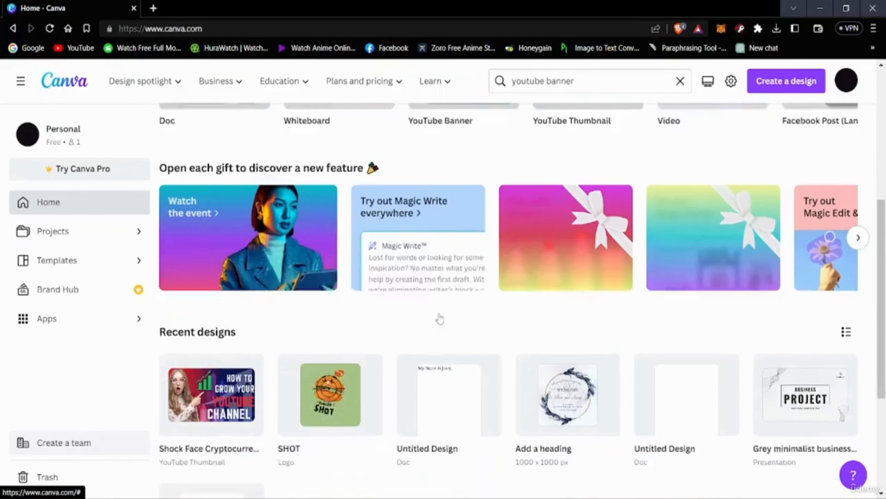
scroll(440, 328, "up", 6)
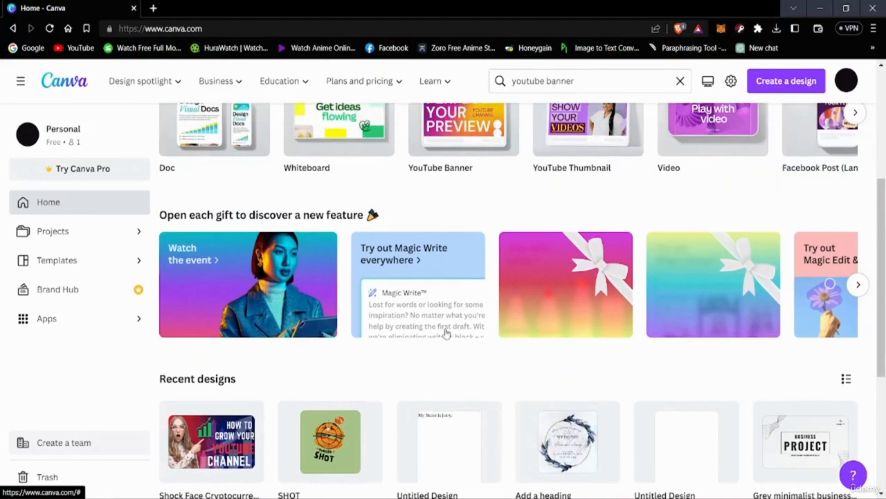
scroll(454, 391, "down", 3)
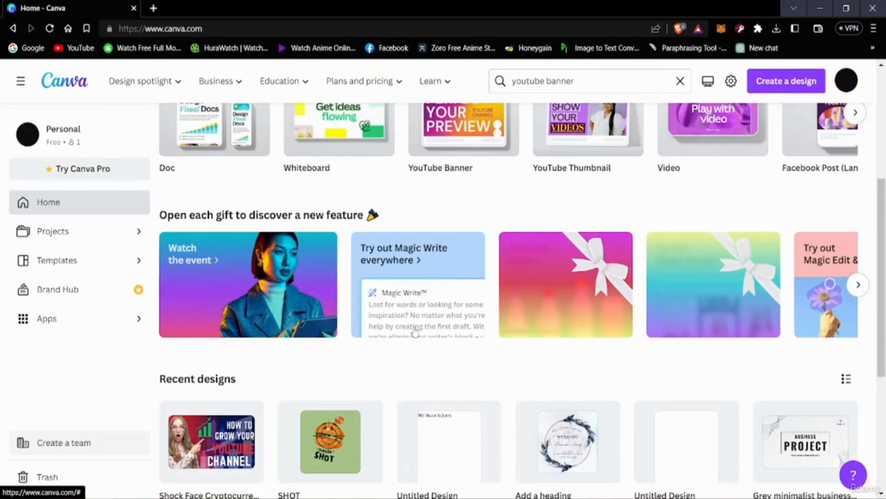
scroll(463, 347, "down", 3)
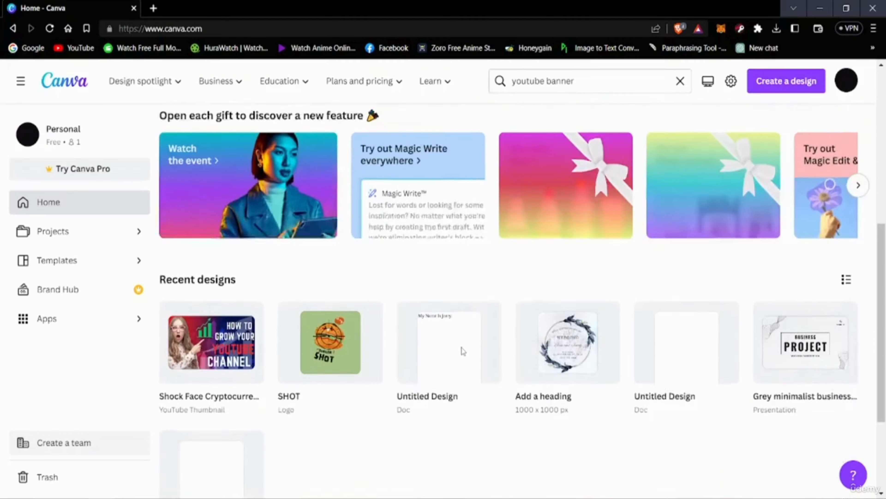
scroll(460, 356, "down", 3)
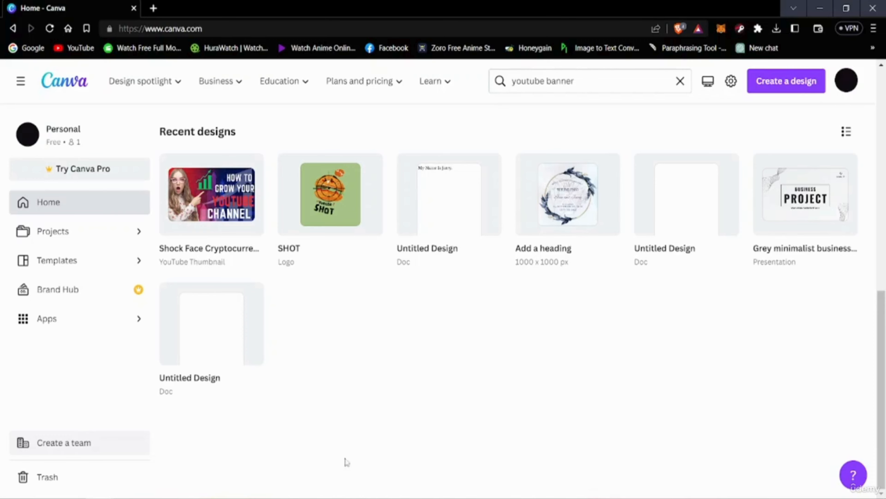
scroll(345, 331, "up", 10)
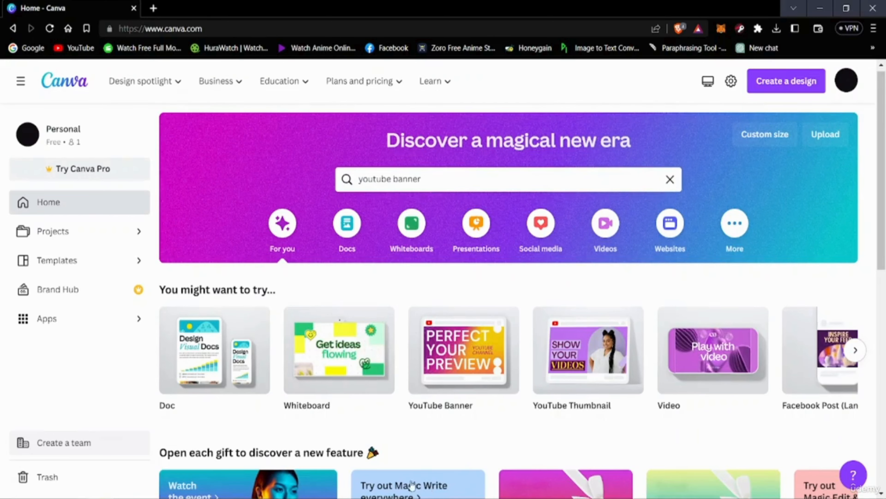
scroll(412, 486, "down", 2)
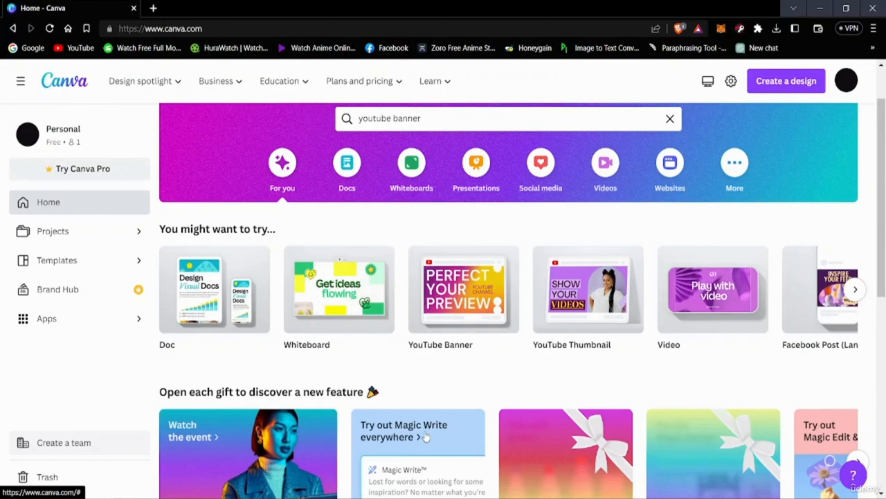
scroll(426, 437, "down", 4)
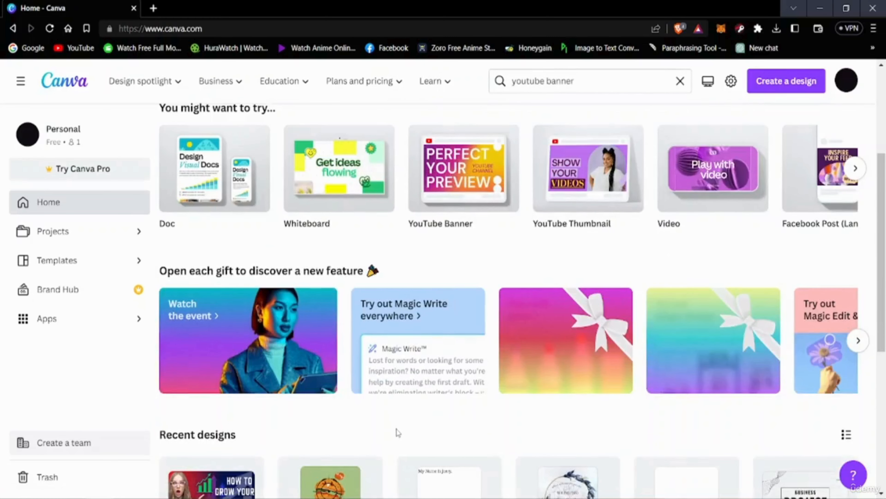
Check the full list of recent designs on Canva's home page
scroll(398, 433, "down", 6)
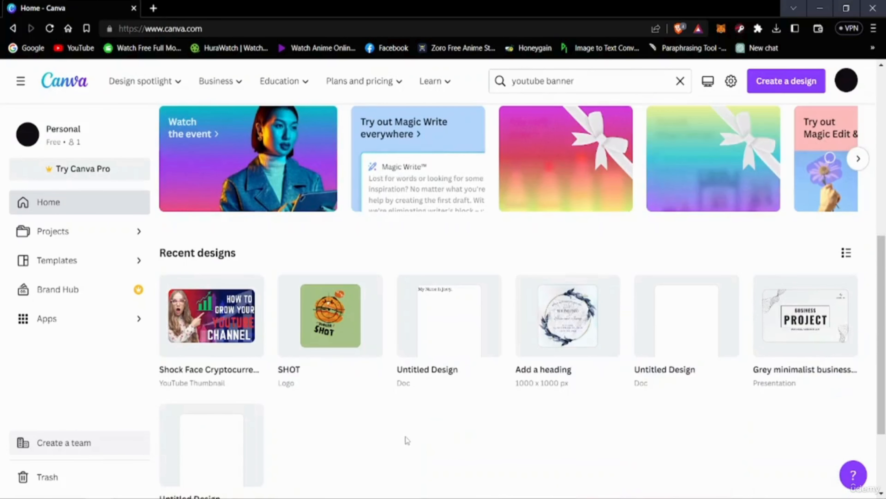
scroll(407, 440, "down", 2)
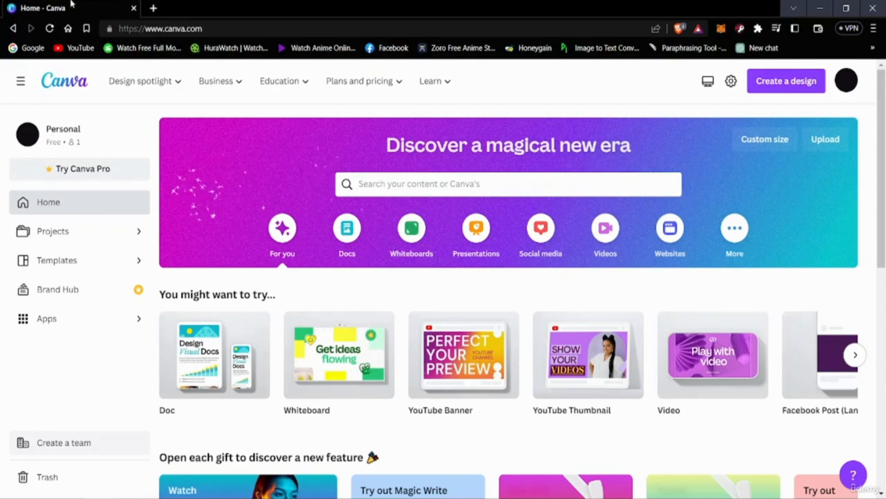
Open YouTube in a new browser tab and go from a home-feed video to the WatchMojo.com channel page
left_click(153, 8)
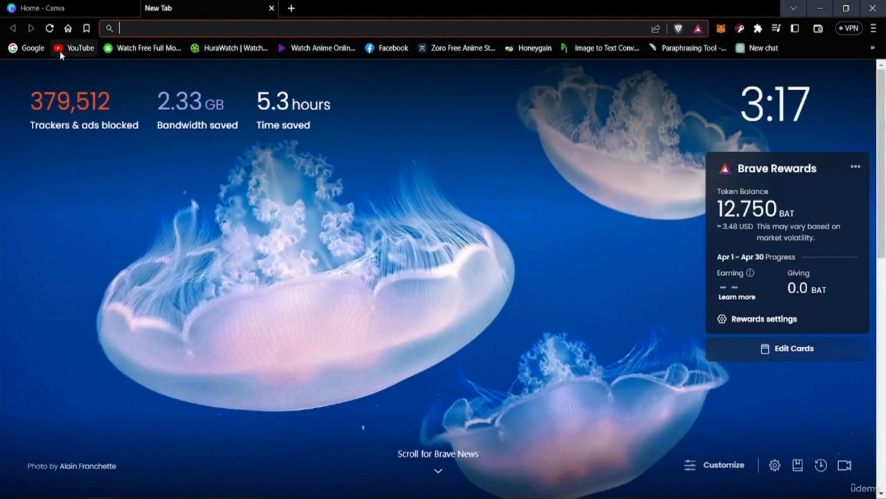
left_click(60, 49)
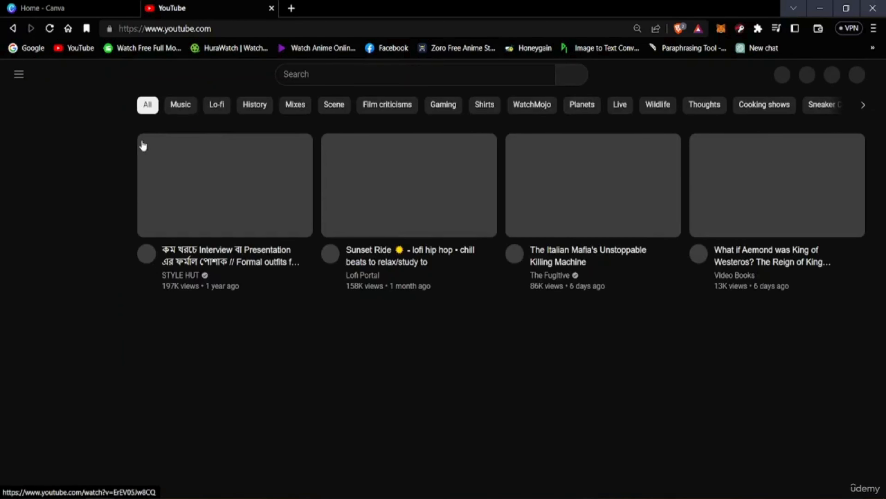
scroll(436, 272, "down", 5)
scroll(423, 257, "down", 3)
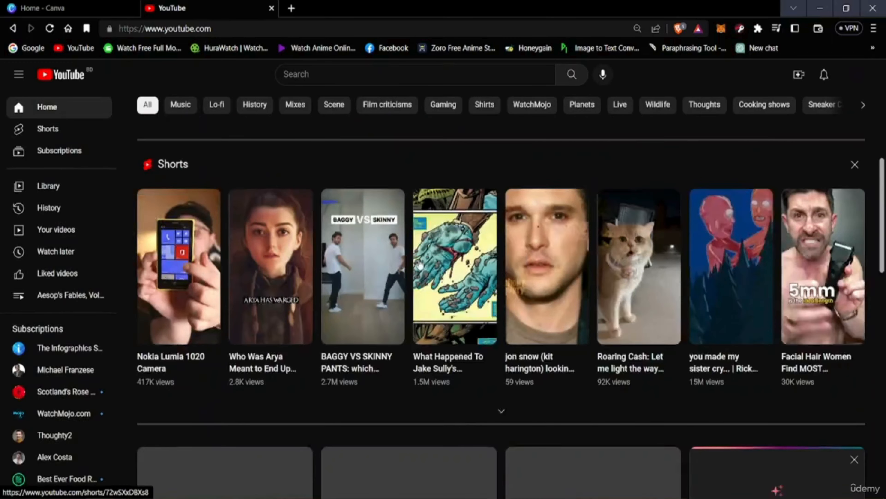
scroll(351, 251, "up", 3)
scroll(403, 259, "down", 3)
scroll(402, 262, "down", 10)
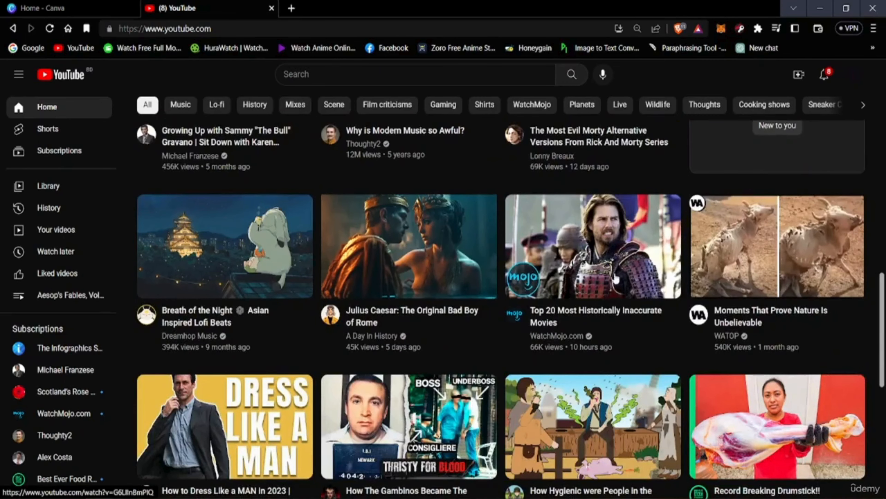
left_click(559, 336)
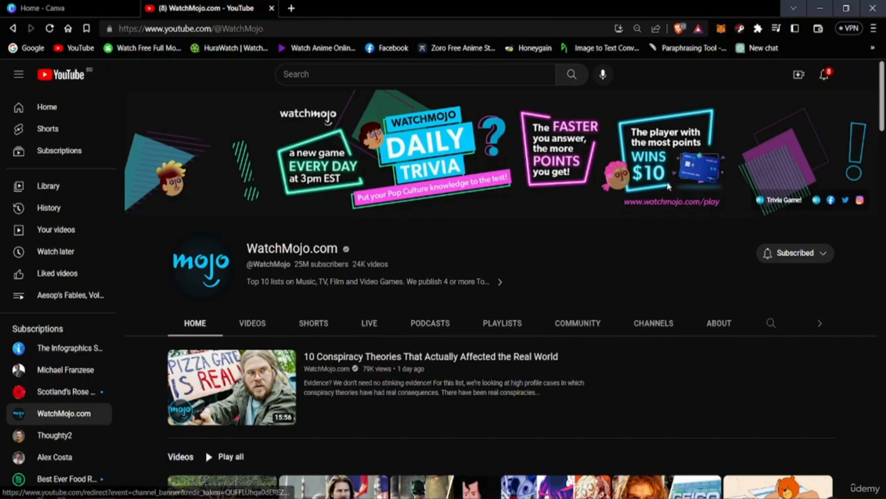
Examine the WatchMojo.com channel's banner artwork and the video sections below it
scroll(519, 236, "down", 5)
scroll(512, 243, "up", 5)
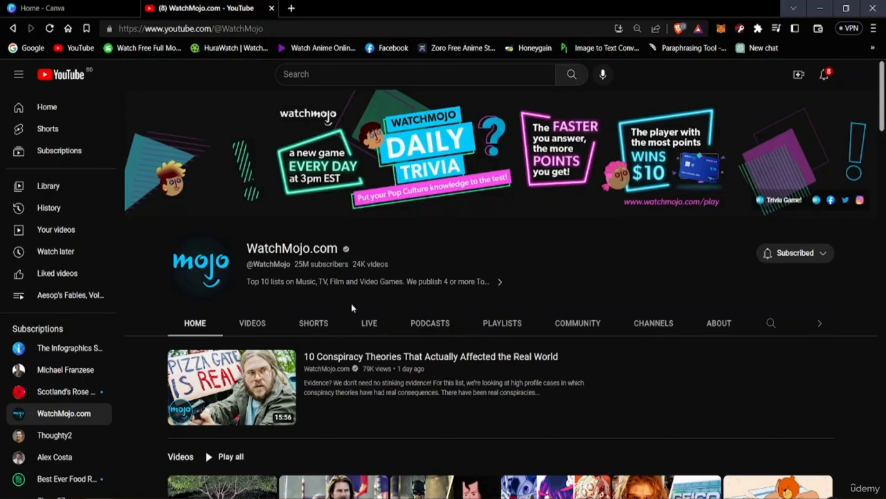
scroll(450, 363, "down", 15)
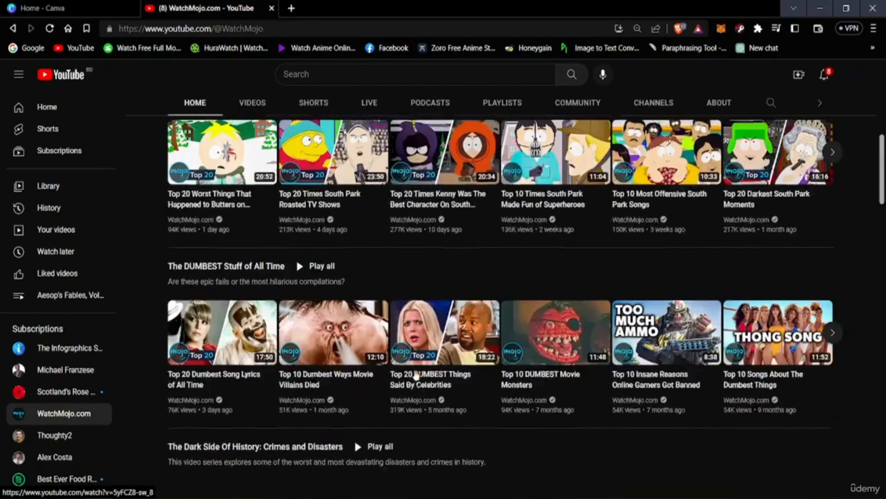
scroll(411, 378, "up", 15)
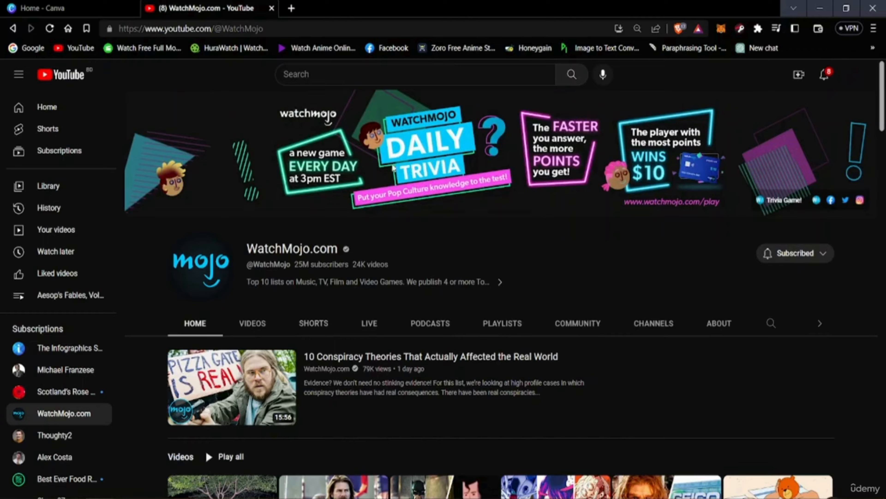
Open Google in a new tab, close the YouTube tab, and search Google Images for "youtube banners"
left_click(289, 12)
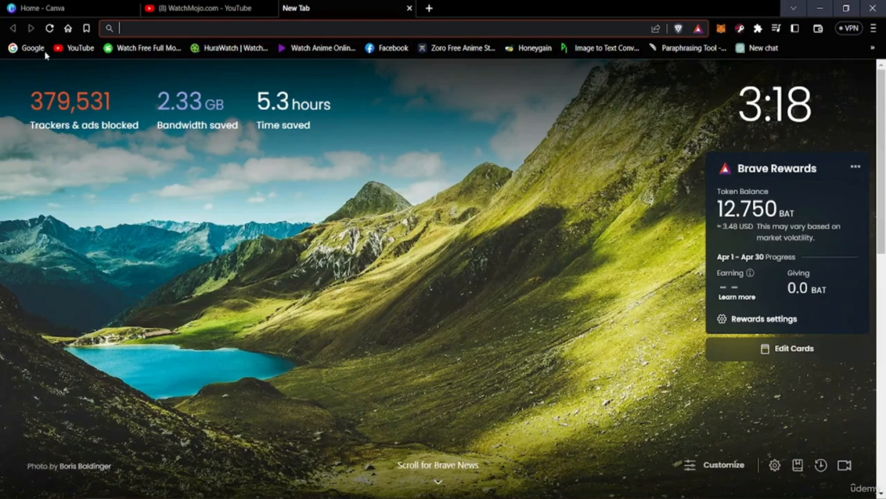
left_click(41, 49)
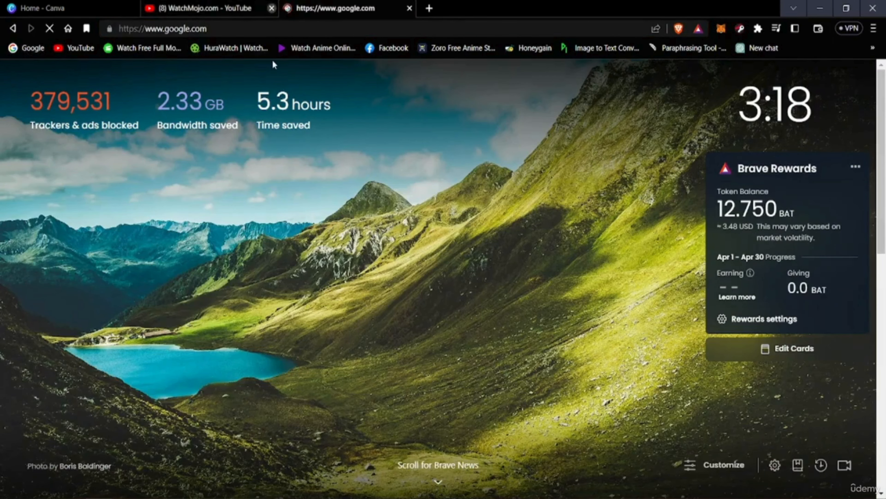
left_click(270, 8)
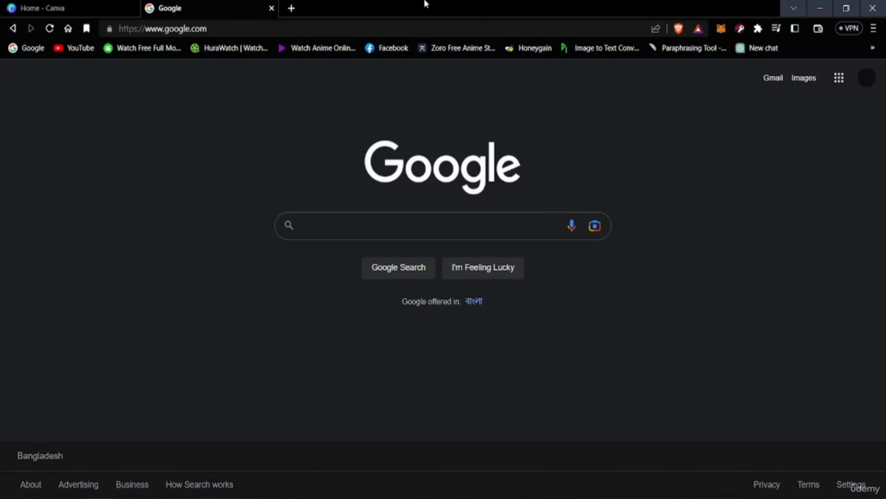
type("youtube")
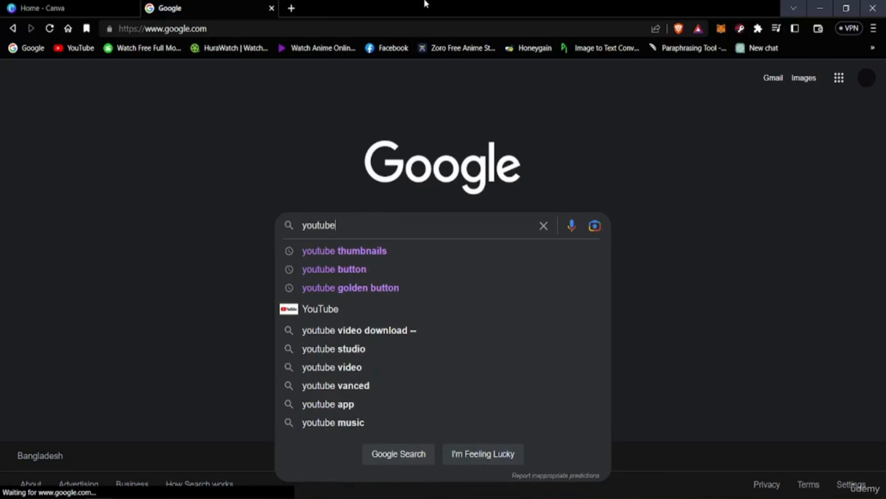
type(" banners")
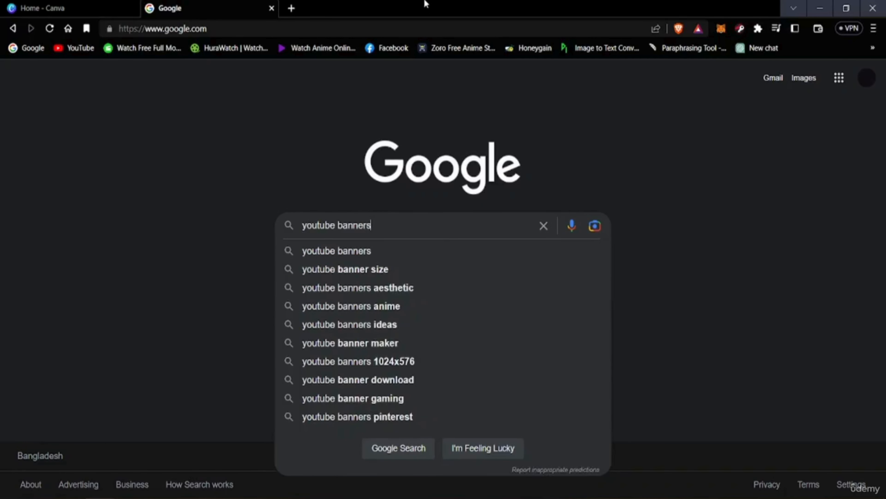
key("Return")
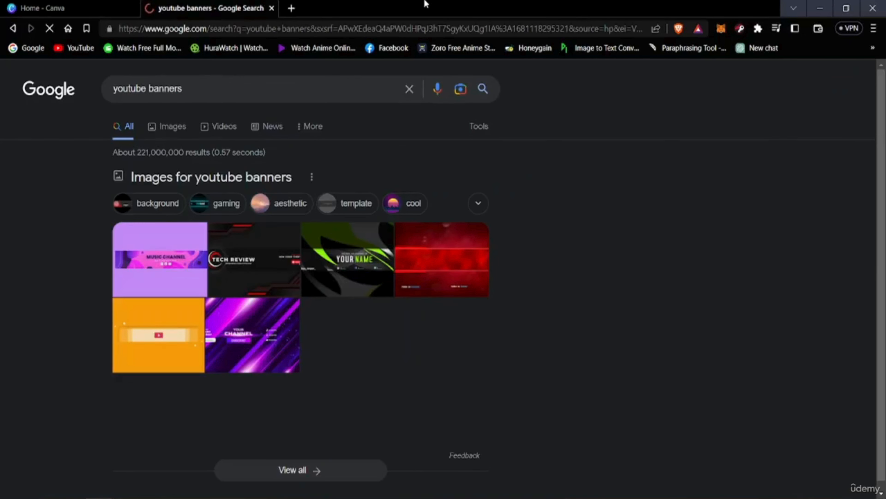
left_click(186, 133)
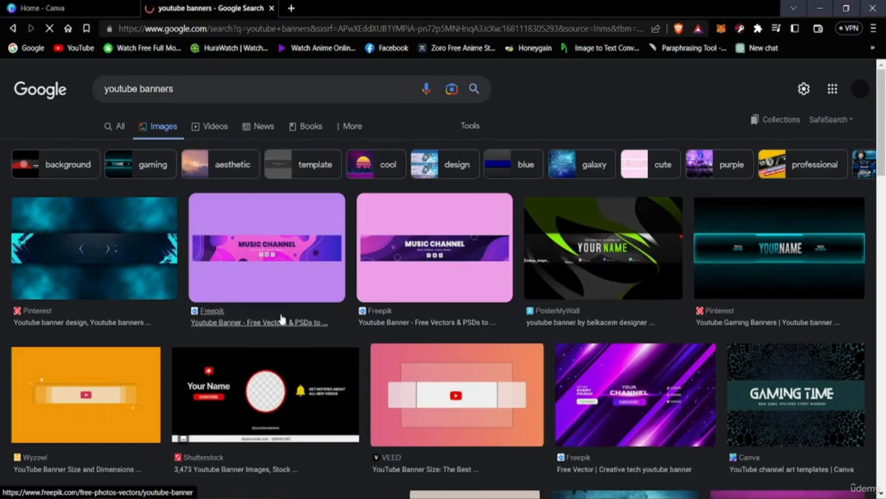
Browse the YouTube banner image results for layout, color and text ideas
scroll(533, 300, "down", 10)
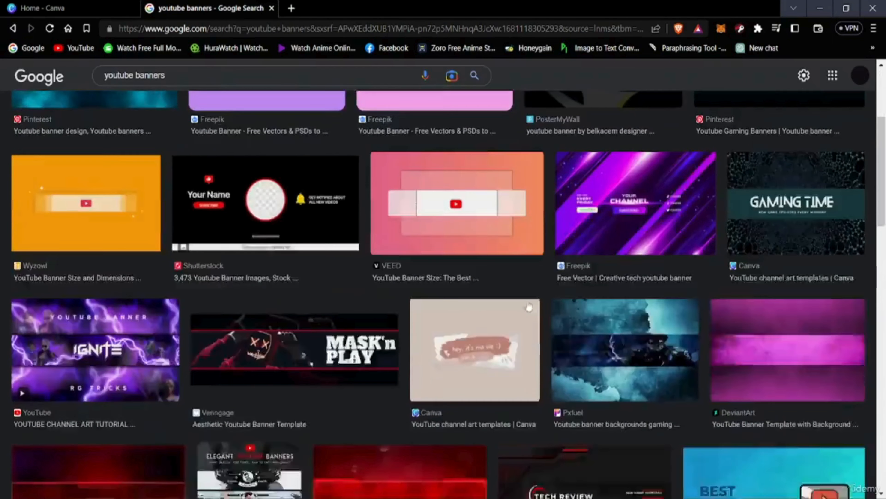
scroll(445, 334, "down", 10)
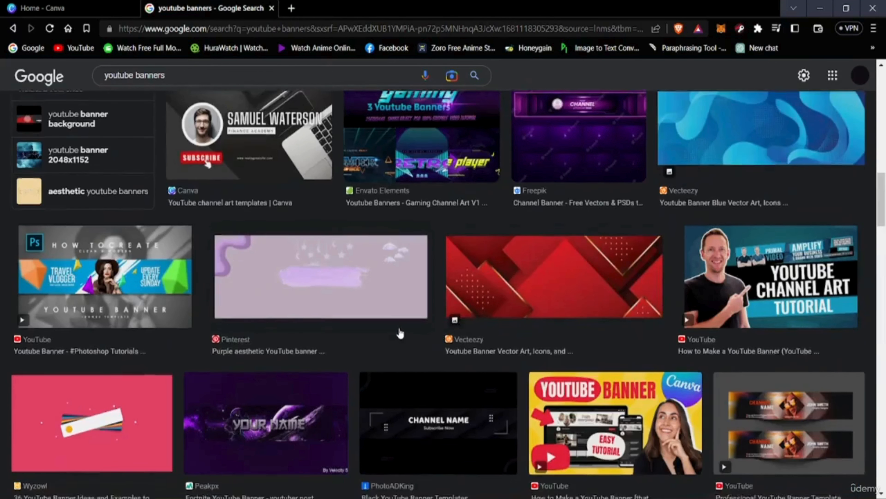
scroll(450, 326, "down", 10)
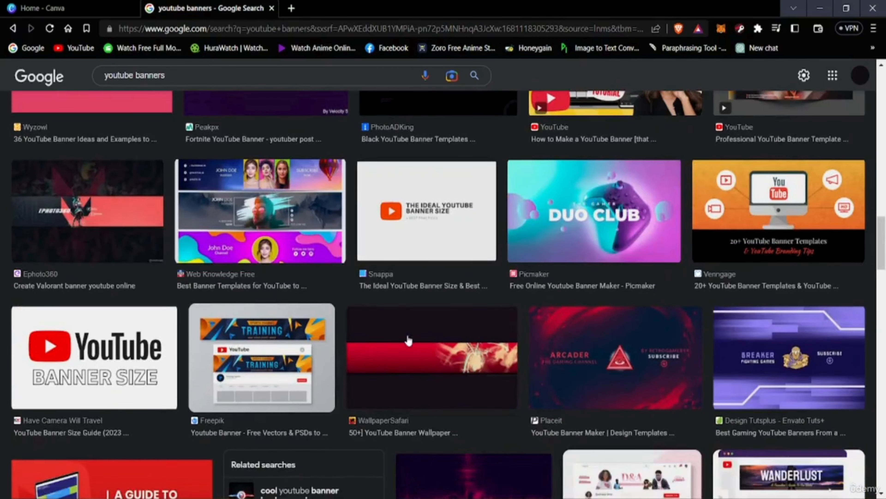
scroll(408, 341, "down", 10)
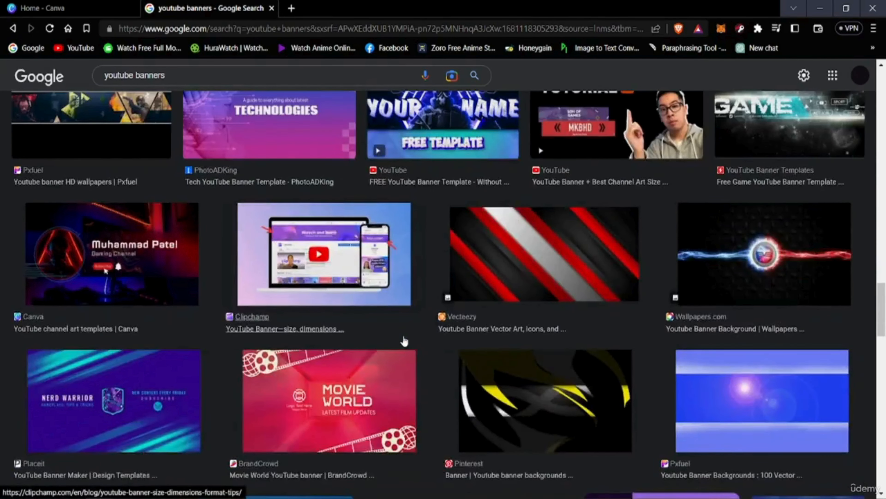
scroll(404, 341, "up", 15)
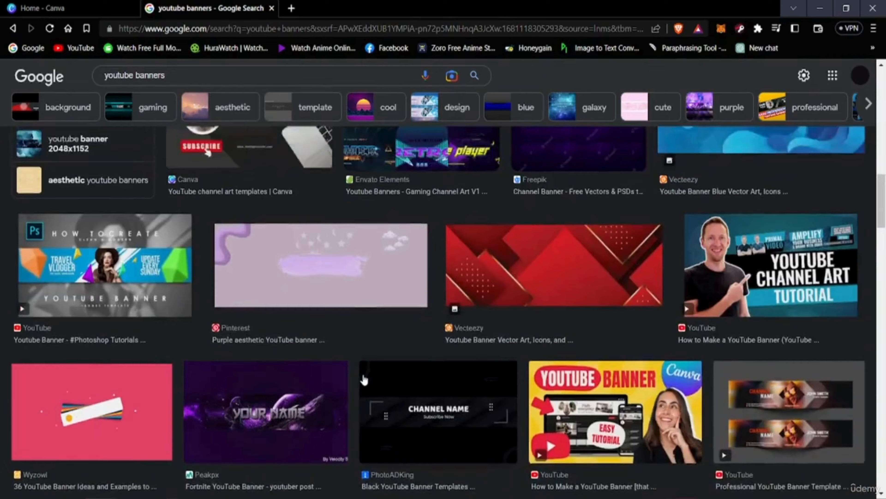
scroll(364, 379, "up", 10)
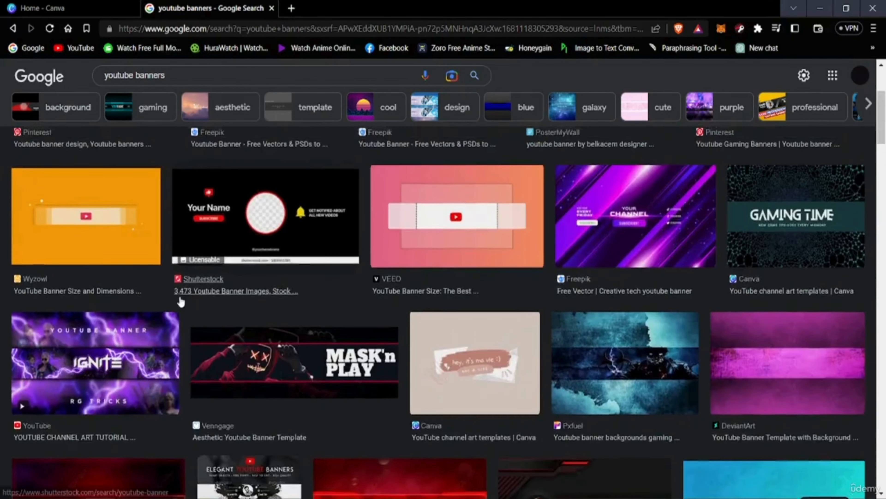
scroll(180, 300, "up", 5)
scroll(391, 296, "down", 5)
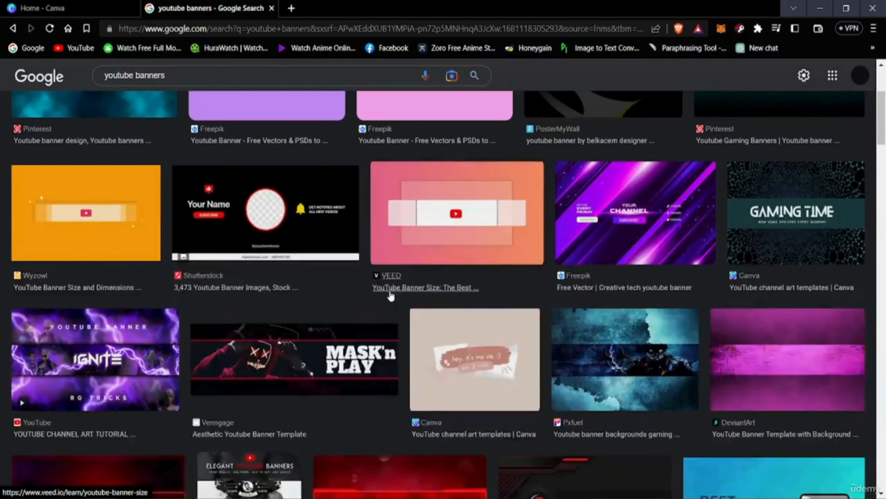
scroll(385, 296, "up", 5)
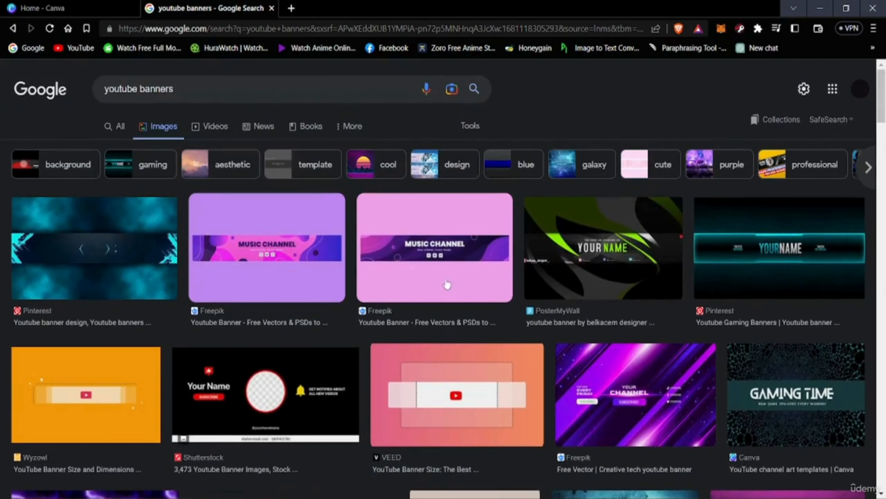
Filter the banner images by "cool" and look through the filtered designs
left_click(365, 170)
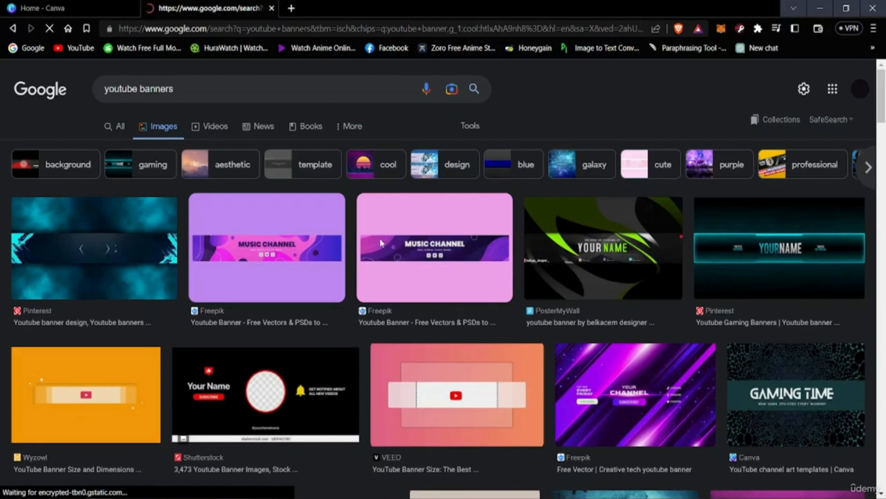
scroll(384, 326, "down", 8)
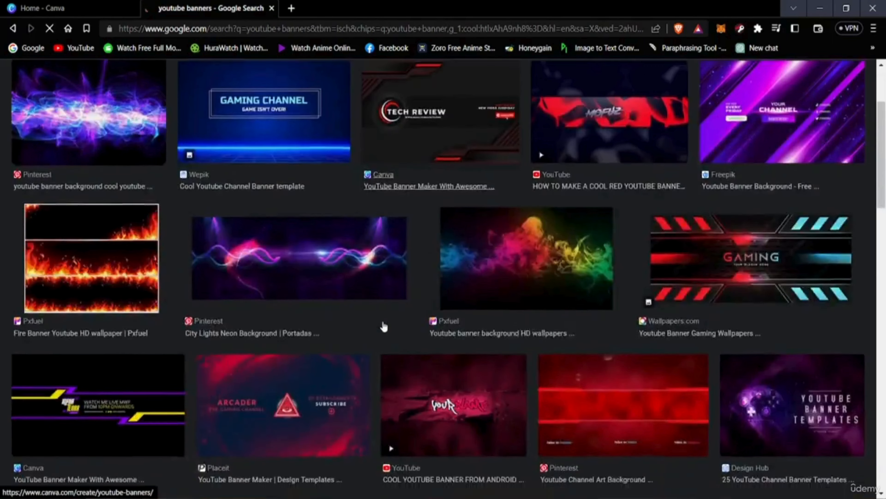
scroll(393, 346, "down", 15)
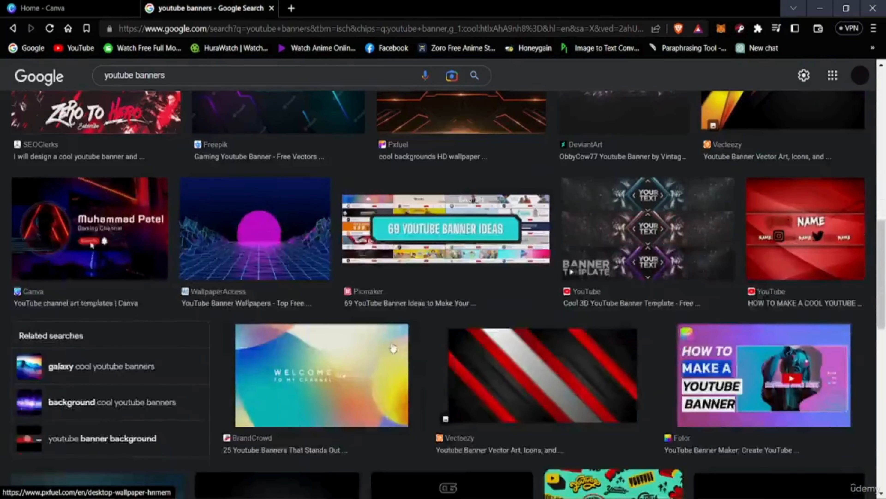
scroll(391, 350, "down", 15)
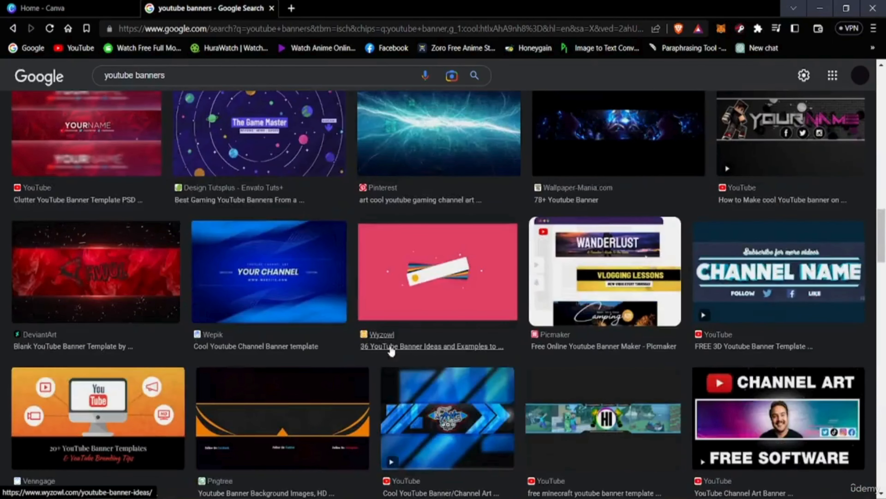
scroll(376, 344, "down", 15)
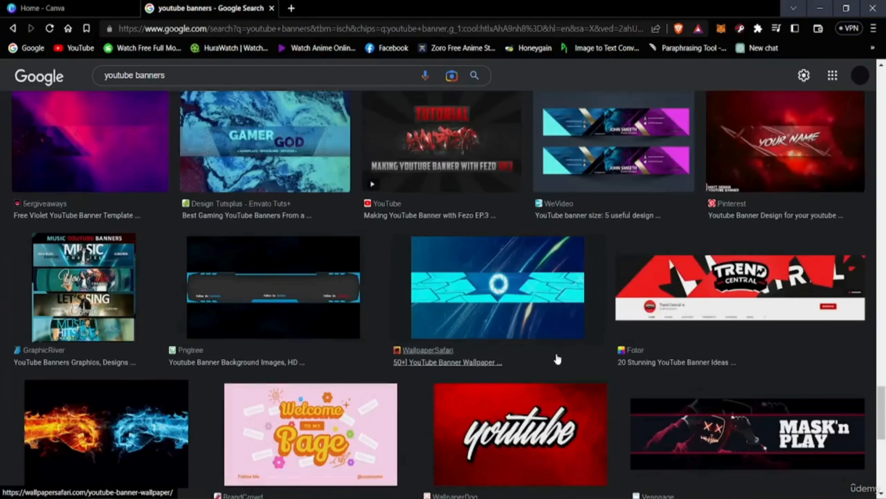
scroll(558, 357, "down", 5)
scroll(401, 279, "down", 8)
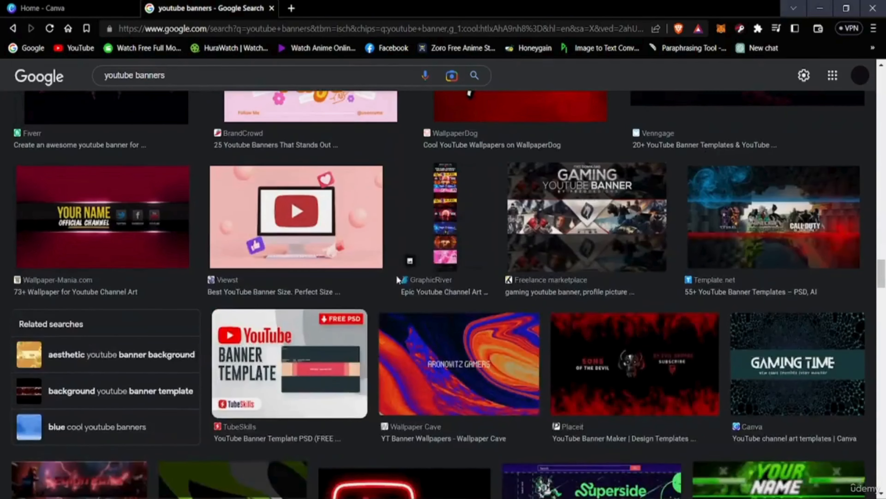
Preview Placeit's red and black "Sons of the Devil" banner and compare it with the other cool banner results
scroll(652, 177, "up", 3)
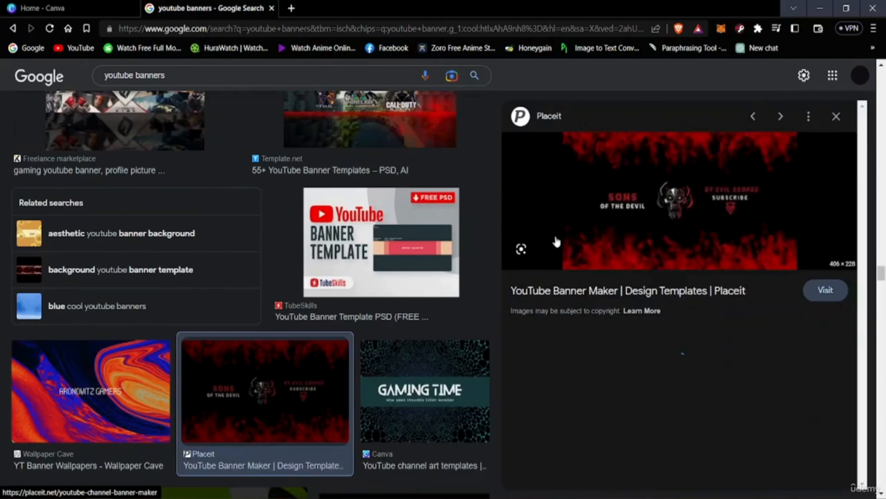
left_click(558, 241)
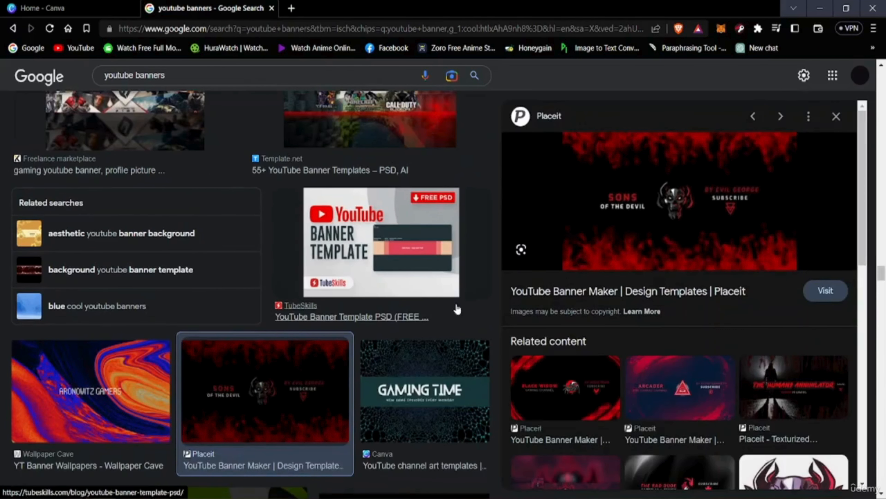
scroll(154, 222, "up", 2)
scroll(175, 237, "down", 10)
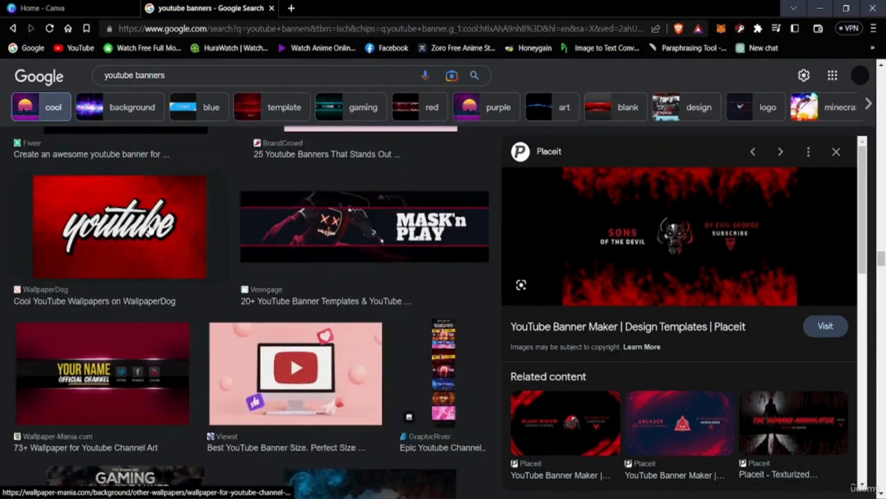
scroll(218, 250, "up", 13)
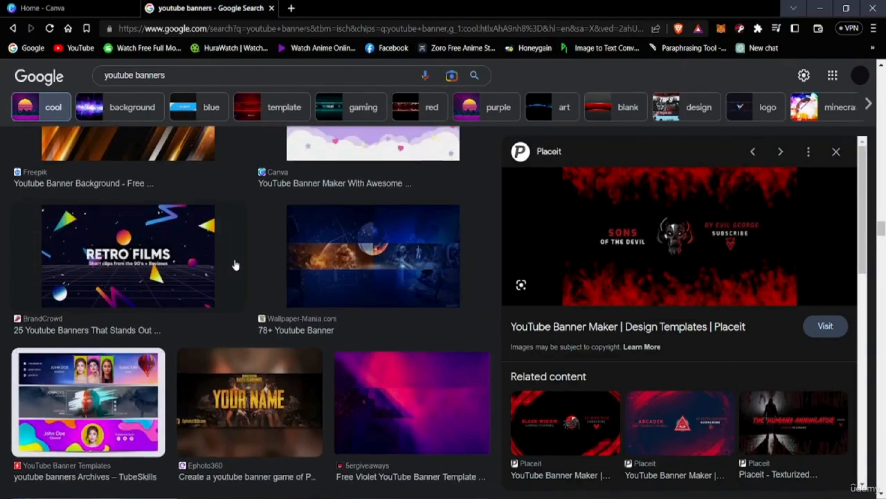
Review the other cool banner images again, closing the Placeit banner preview along the way
scroll(229, 273, "up", 11)
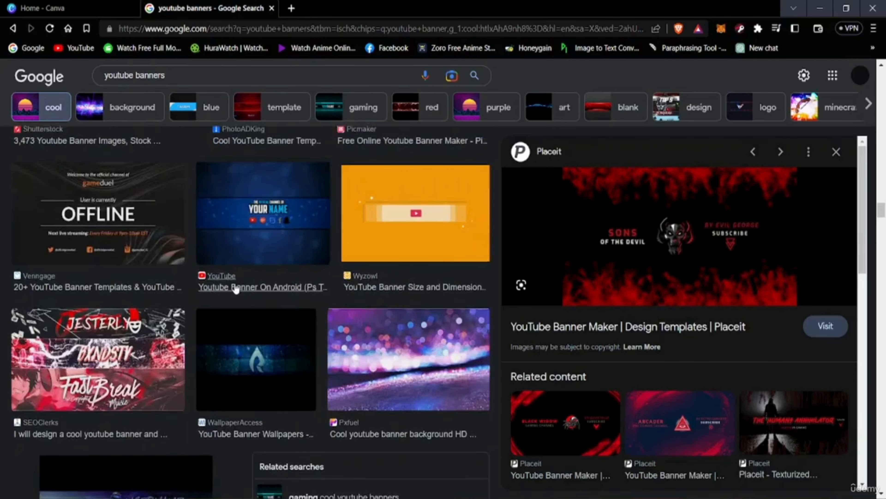
scroll(253, 292, "up", 15)
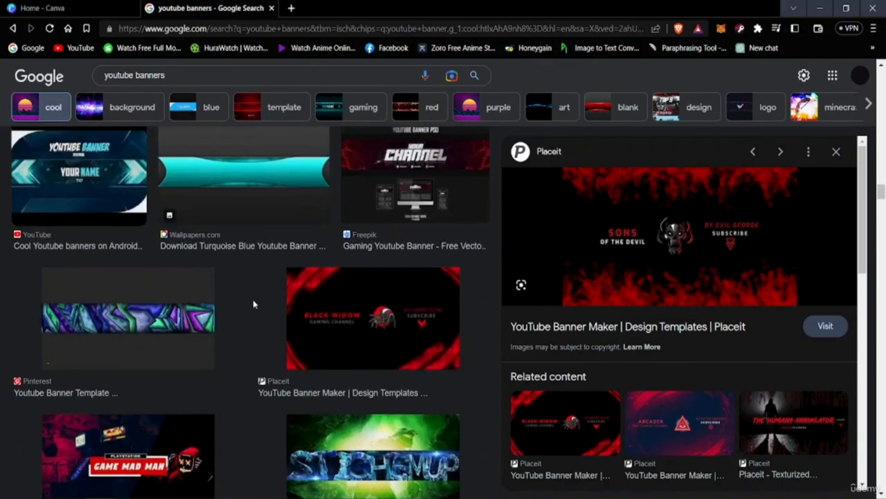
scroll(250, 302, "up", 10)
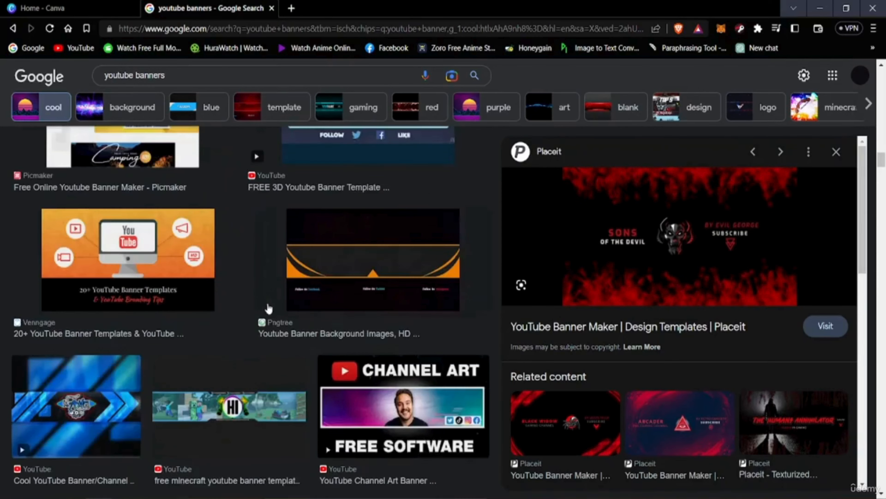
left_click(836, 152)
scroll(457, 301, "up", 8)
scroll(457, 301, "up", 6)
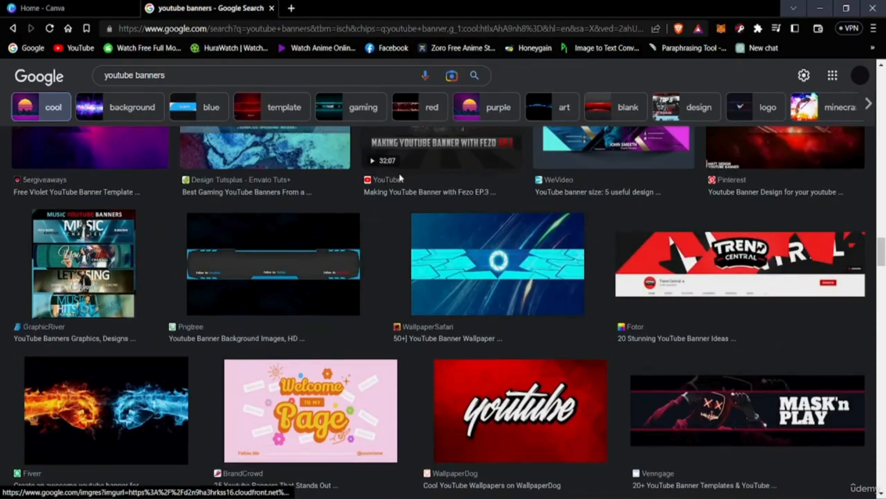
Switch to the Canva home page and search its templates for "youtube channel banner"
left_click(74, 8)
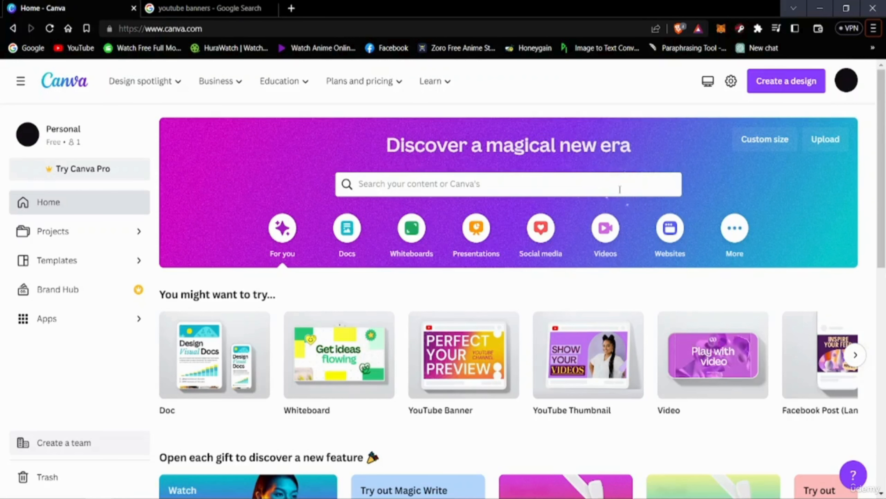
scroll(597, 238, "down", 10)
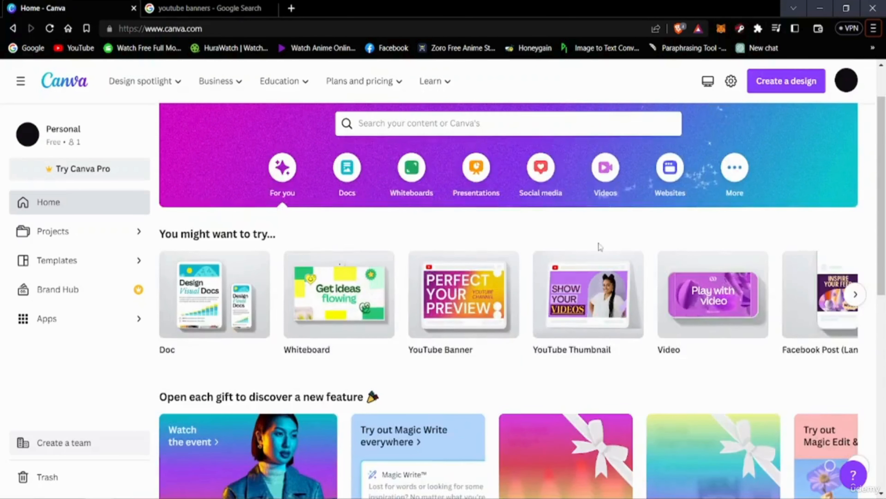
scroll(530, 247, "up", 10)
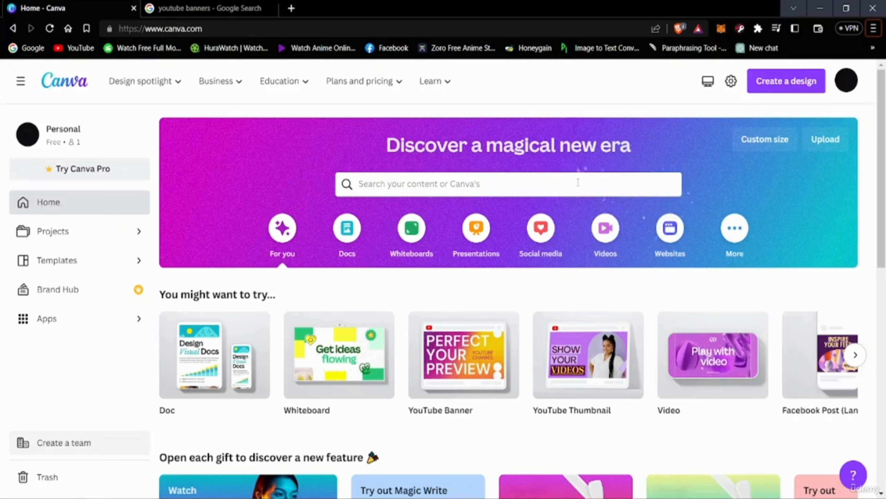
left_click(531, 184)
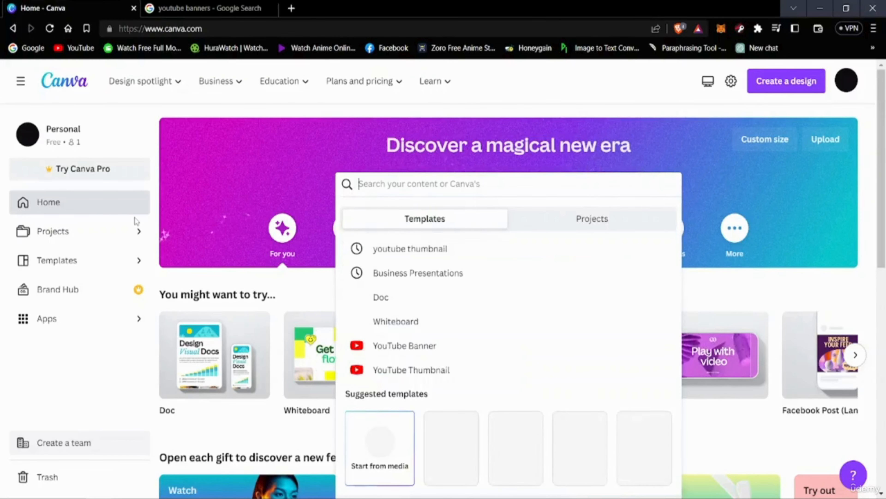
left_click(159, 209)
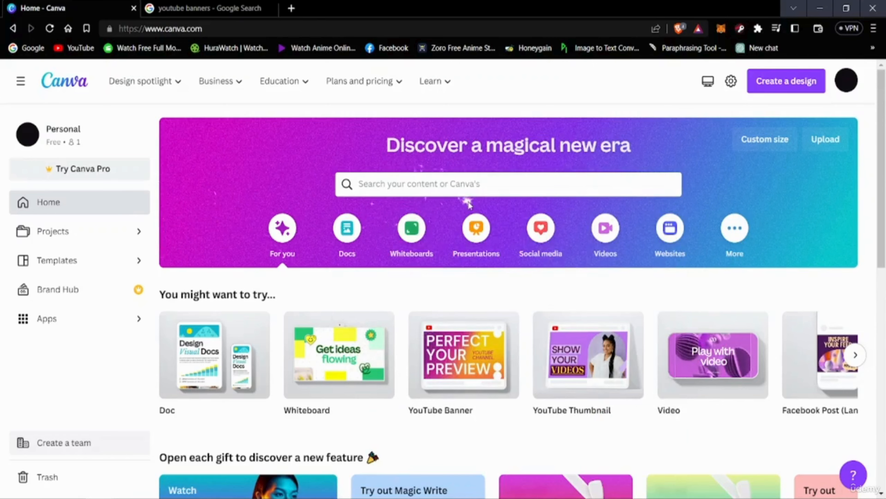
left_click(448, 185)
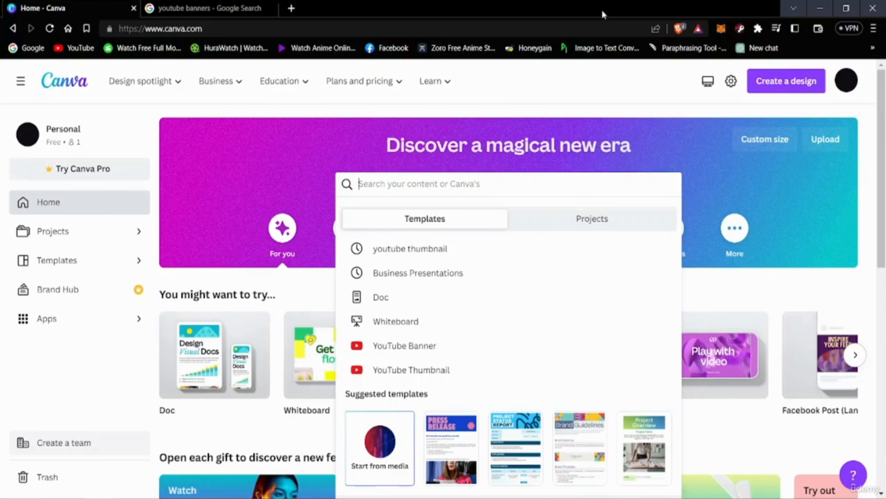
type("y")
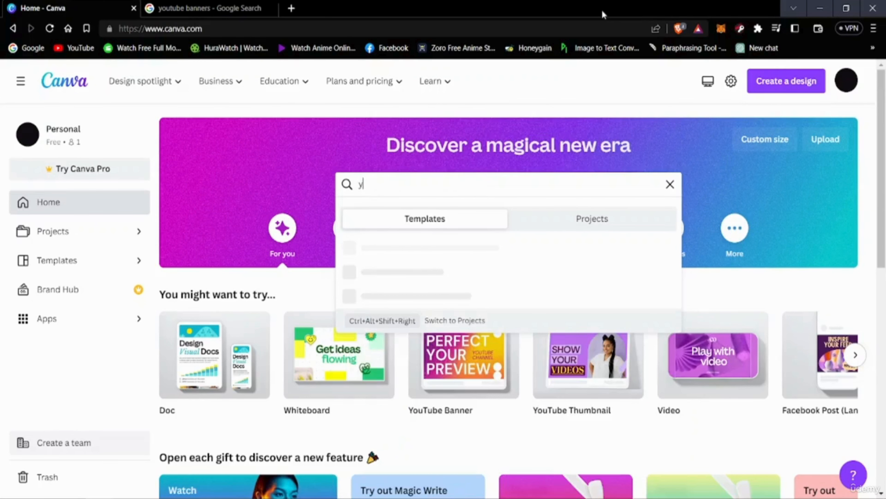
type("outube")
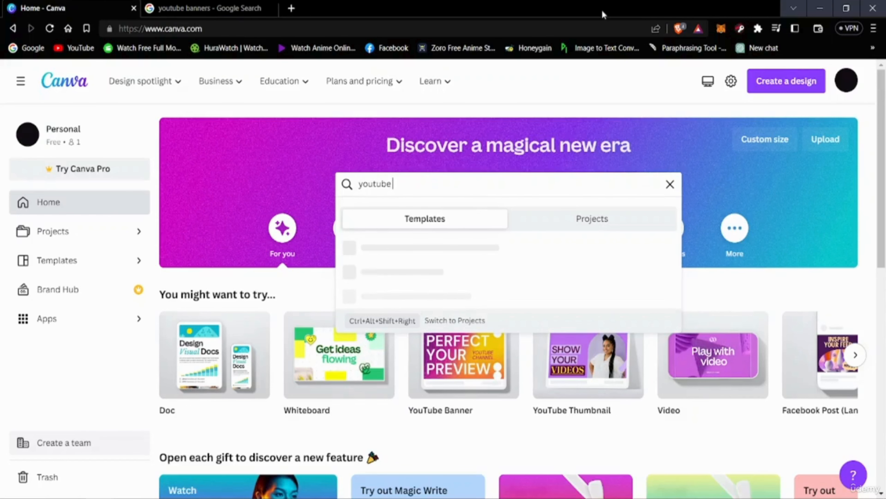
type(" banner")
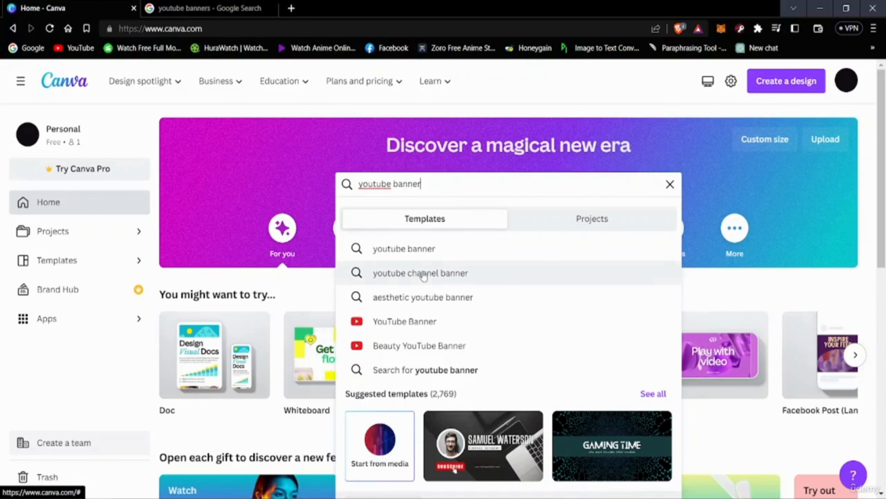
left_click(452, 277)
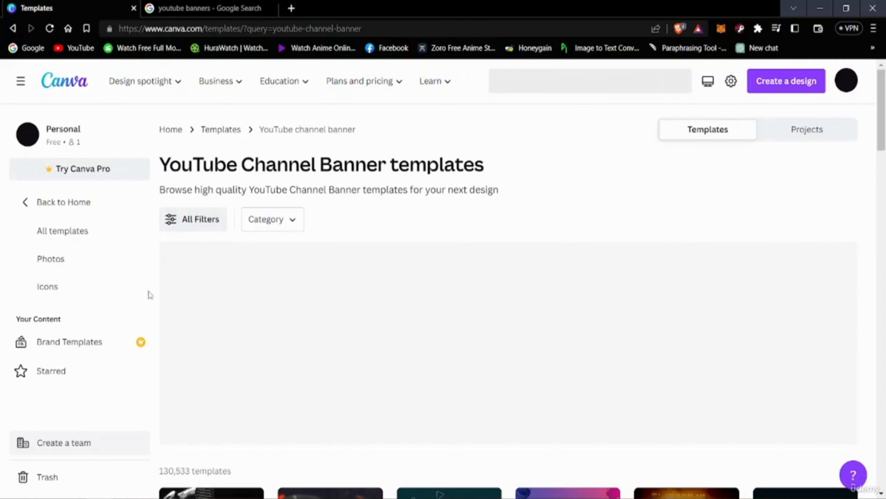
Check the Pro and paid labels on the first banner templates and preview the "Black and Gray Simple Tech Channel Youtube Banner" with its similar designs
scroll(264, 323, "down", 5)
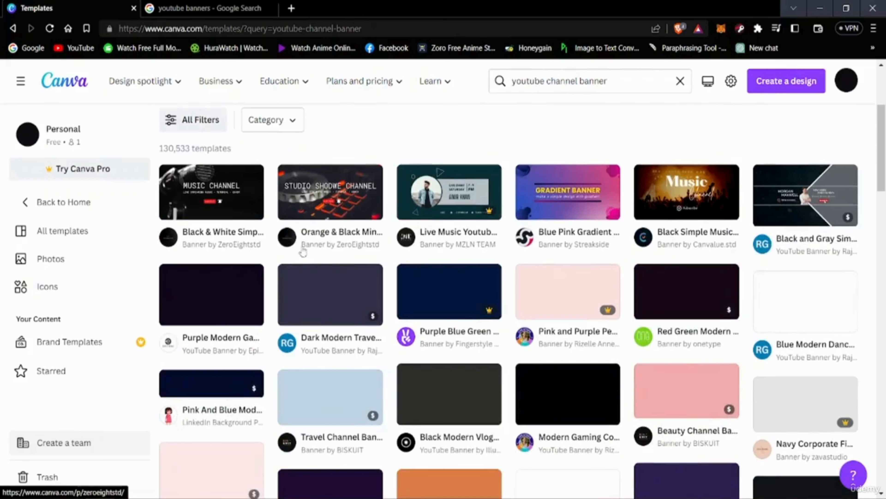
scroll(300, 254, "up", 3)
scroll(258, 281, "down", 3)
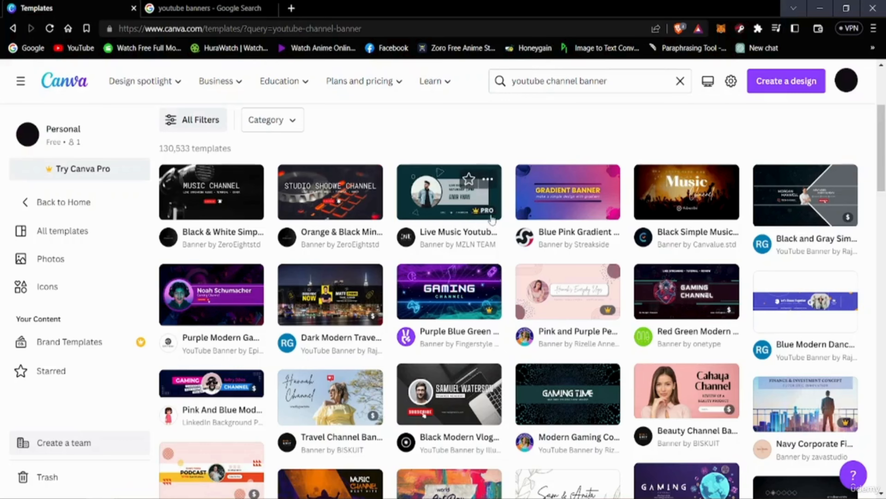
mouse_move(471, 215)
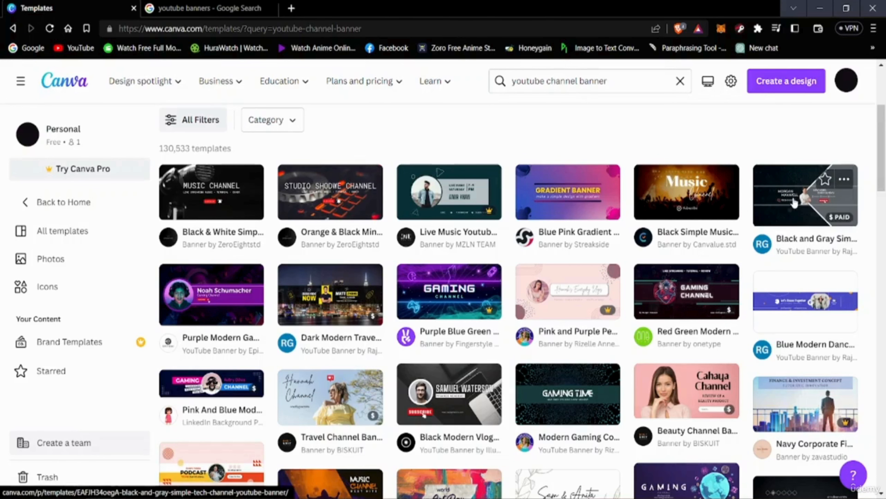
left_click(782, 229)
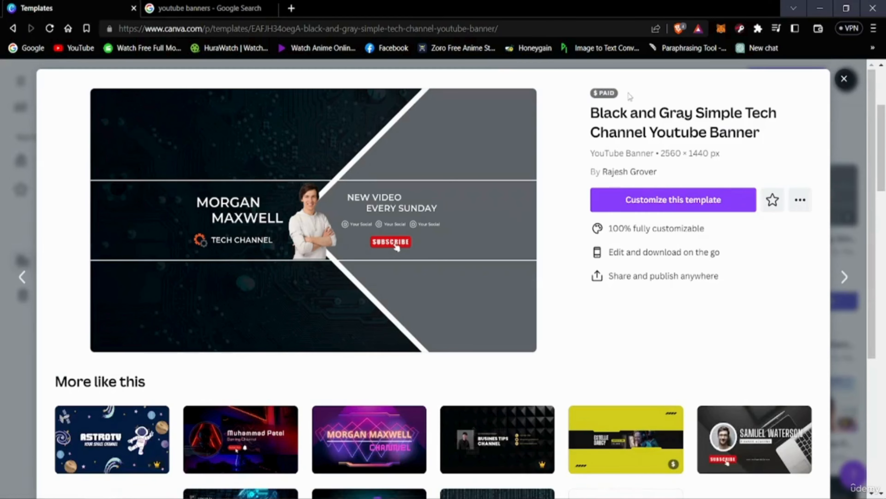
mouse_move(598, 95)
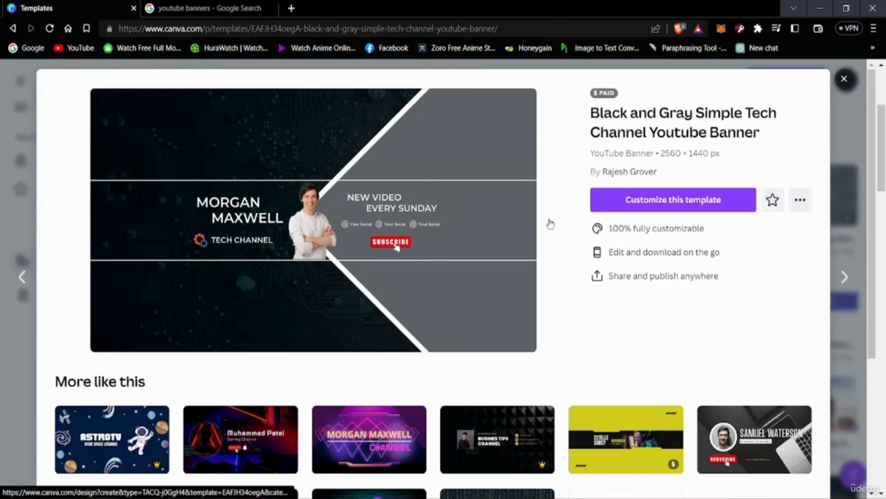
scroll(633, 301, "down", 3)
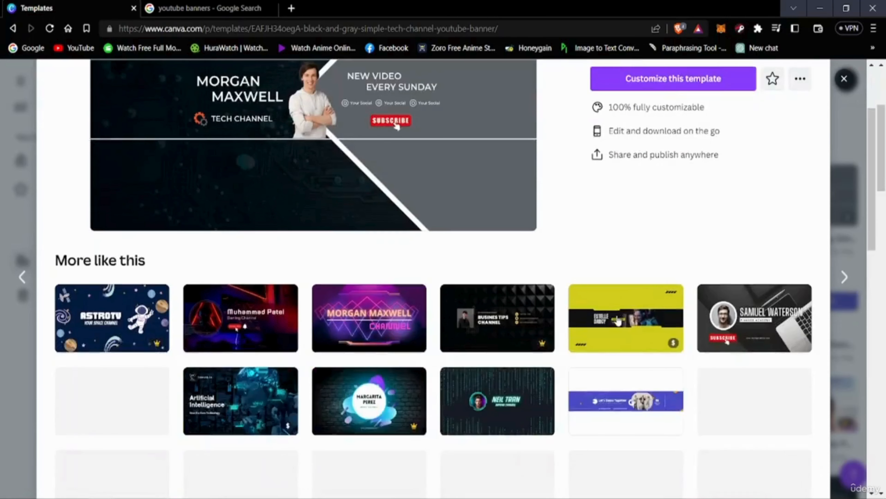
scroll(615, 323, "up", 3)
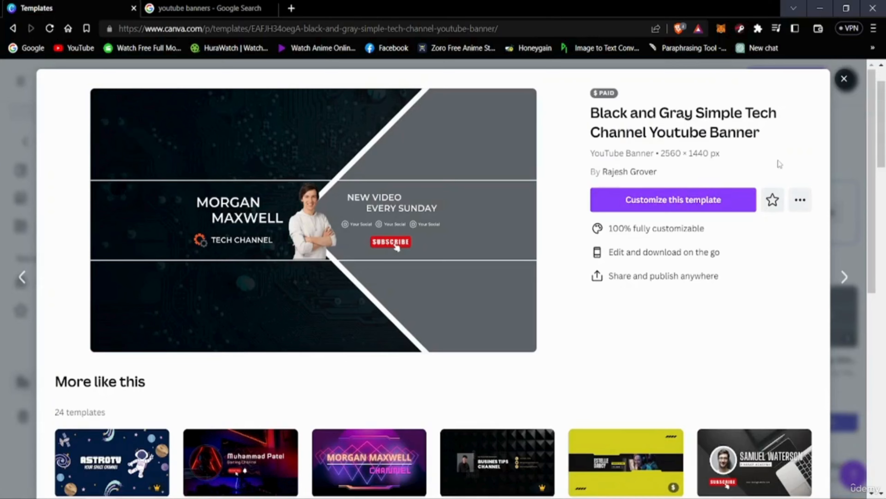
left_click(845, 80)
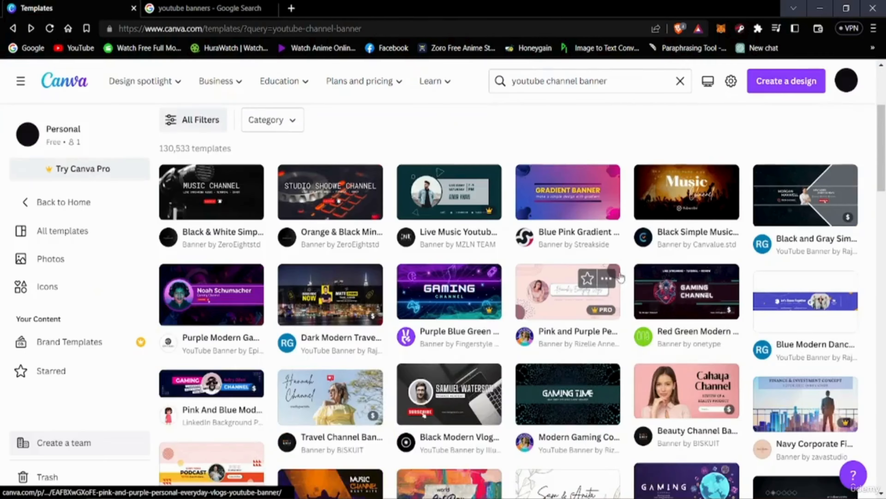
Browse the YouTube channel banner templates to compare their styles and find a suitable starting design
scroll(539, 394, "down", 3)
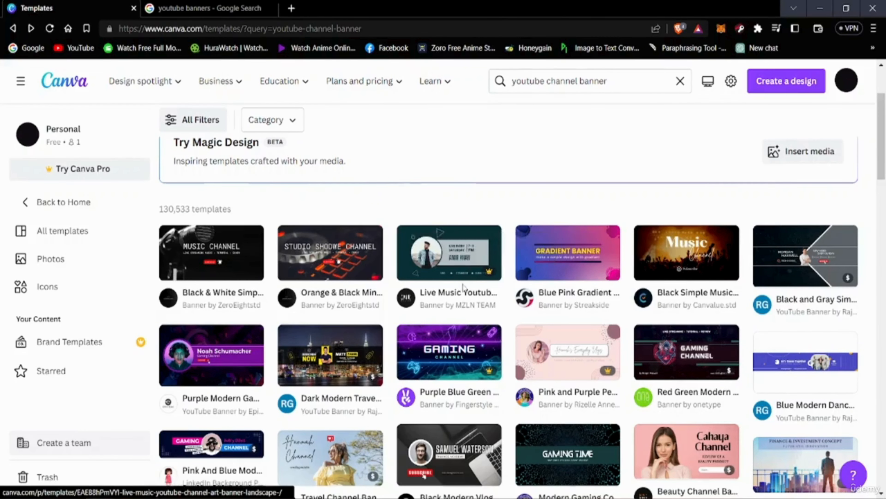
scroll(447, 297, "down", 5)
scroll(447, 296, "down", 8)
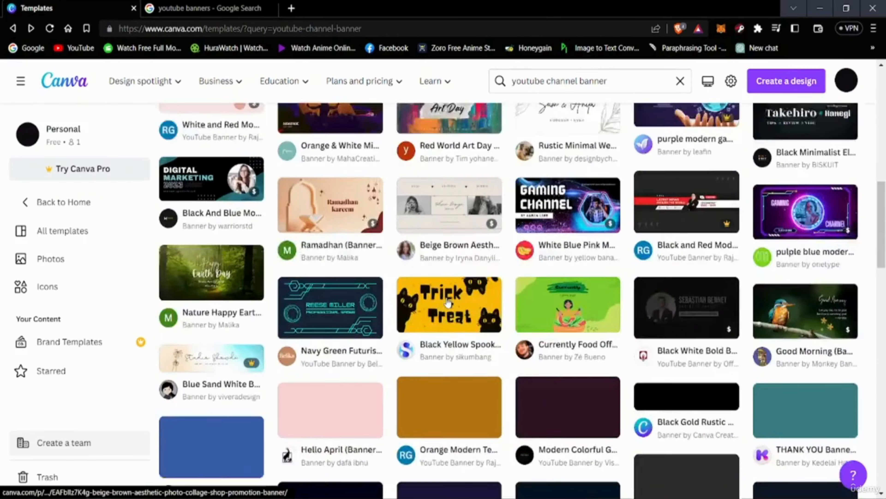
scroll(448, 302, "up", 15)
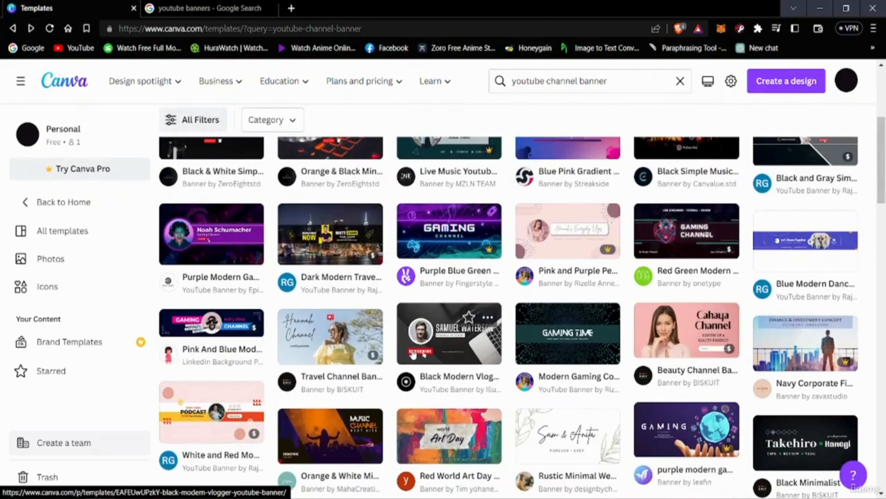
scroll(320, 366, "down", 3)
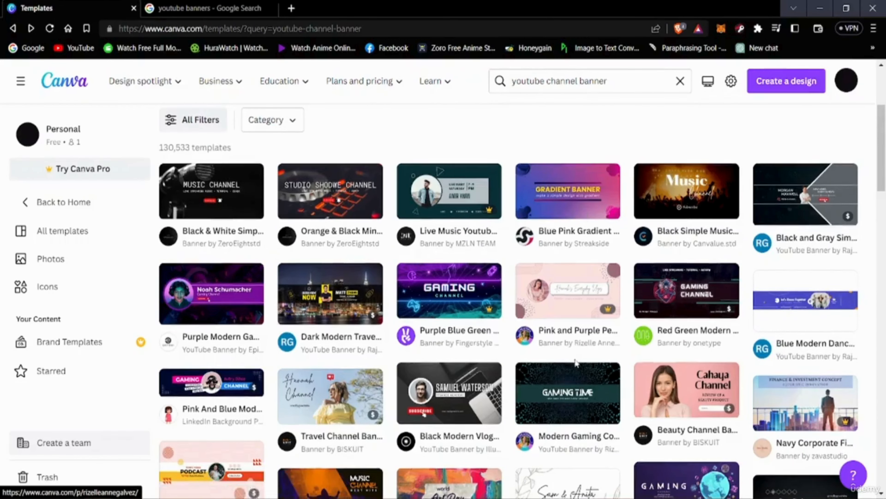
scroll(678, 248, "down", 7)
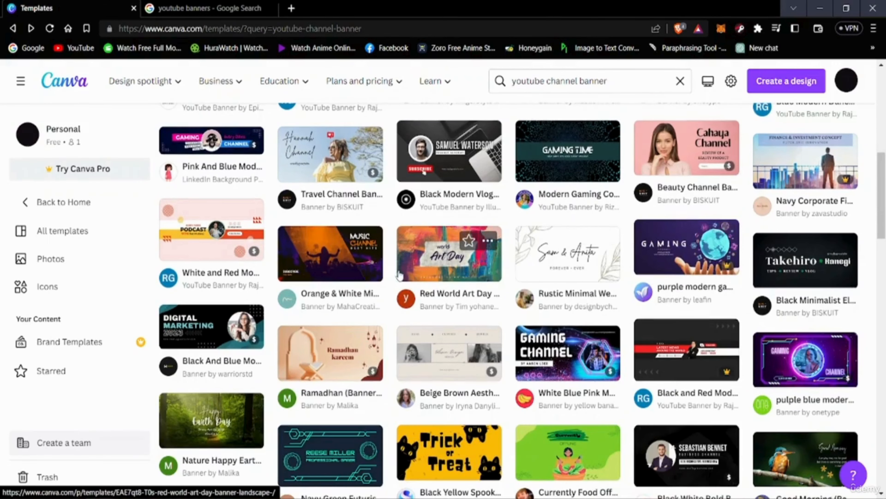
scroll(468, 268, "down", 5)
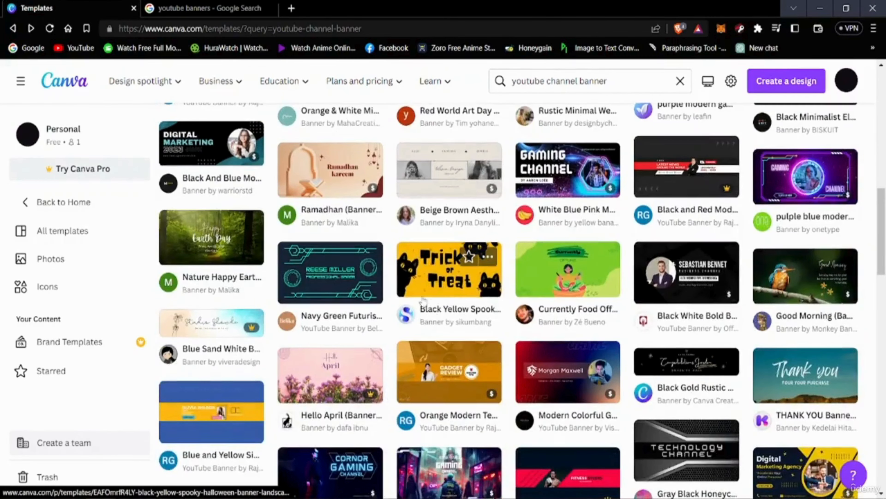
scroll(422, 301, "down", 5)
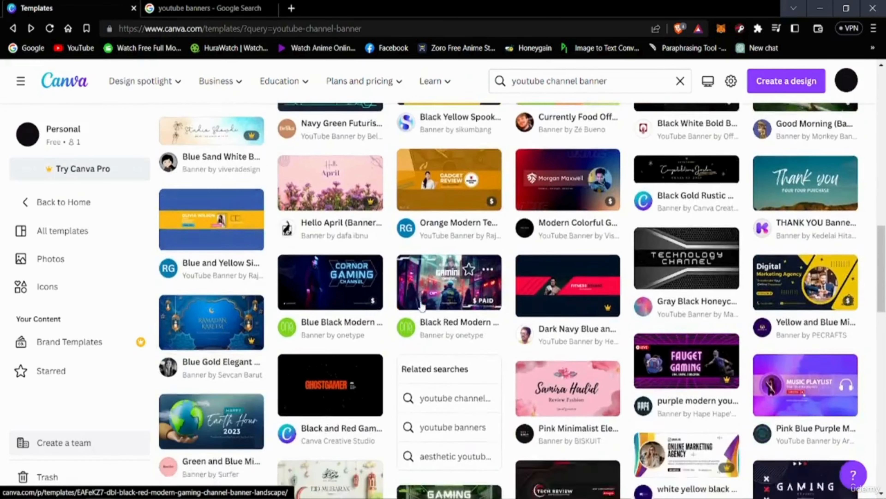
scroll(422, 307, "down", 15)
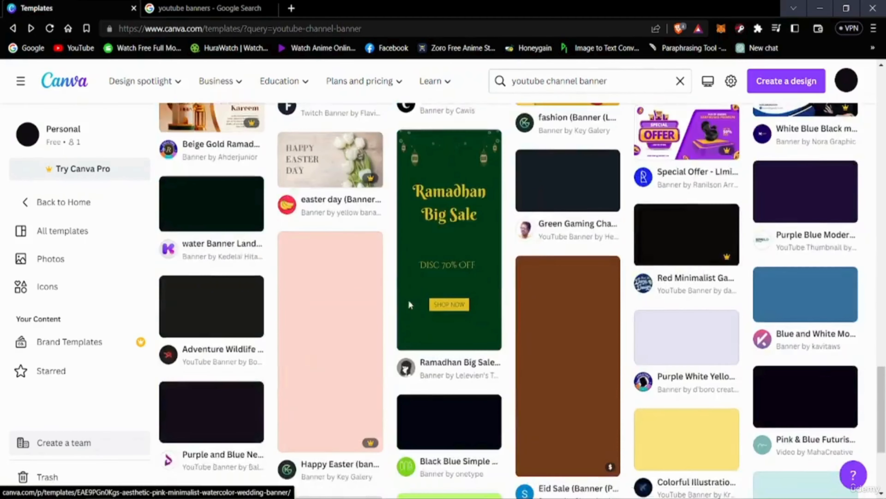
scroll(409, 304, "down", 10)
scroll(405, 302, "up", 20)
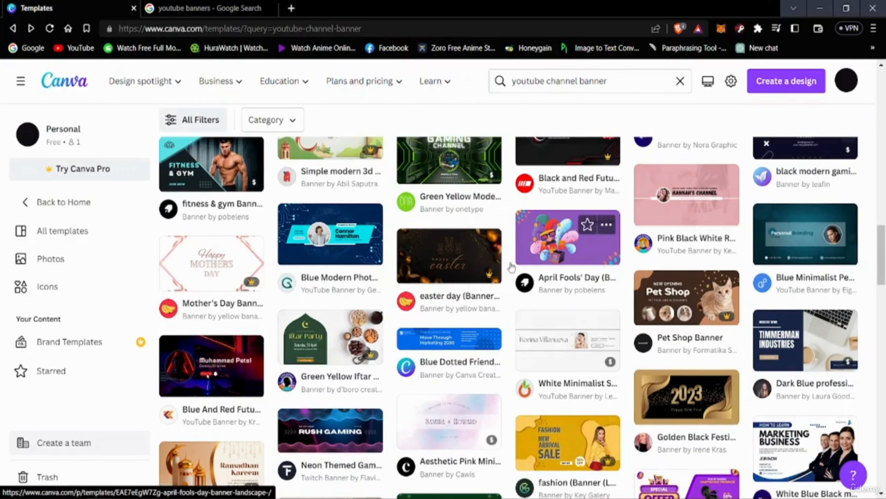
scroll(358, 303, "down", 10)
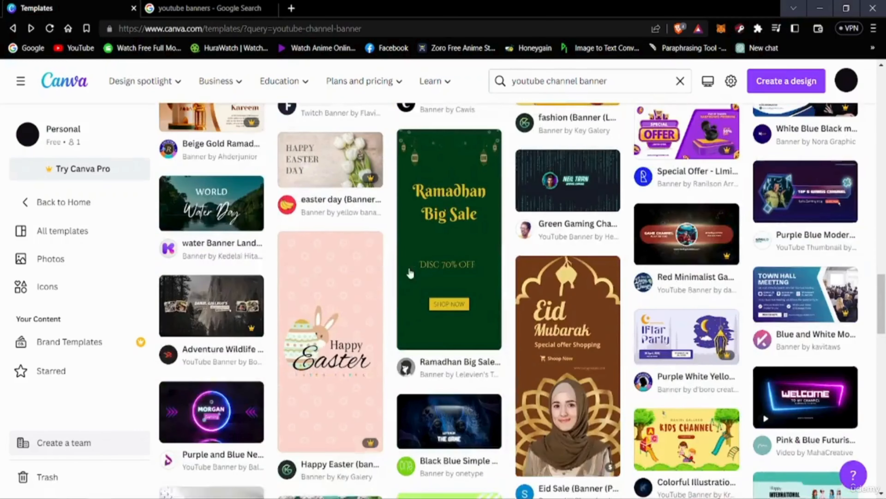
scroll(357, 304, "down", 10)
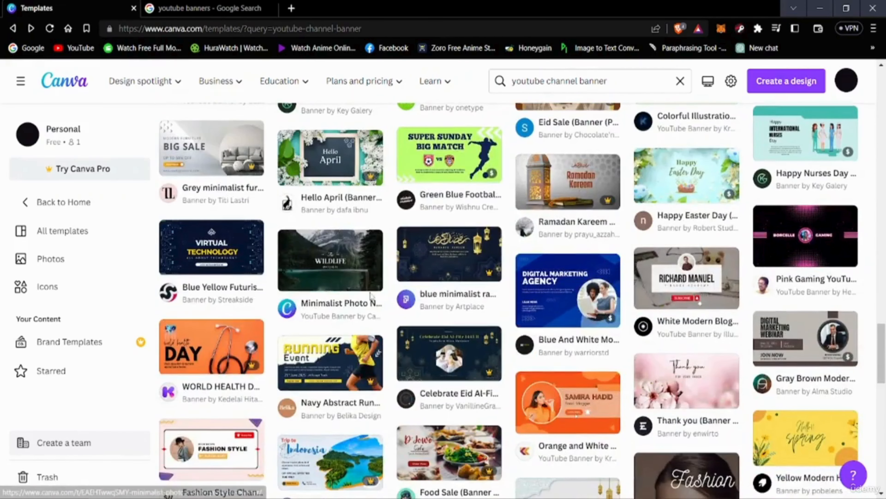
scroll(371, 296, "down", 19)
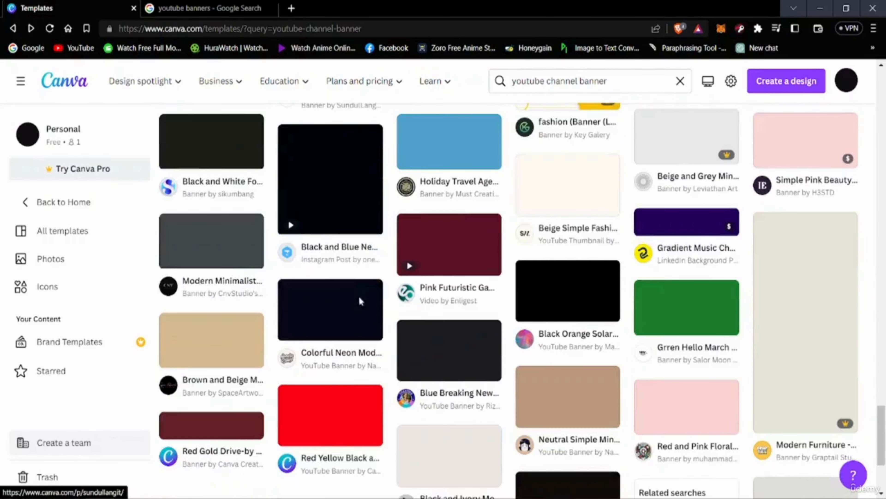
scroll(356, 305, "down", 8)
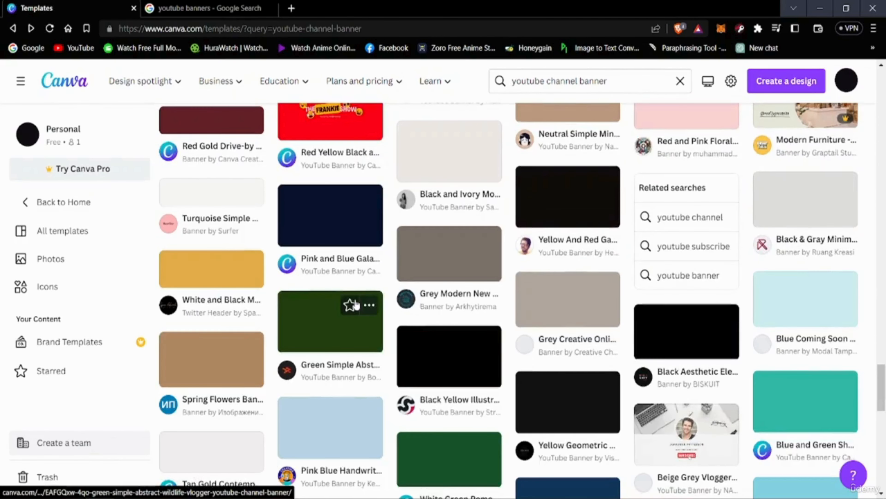
Choose the "Black Modern Vlogger YouTube Banner" template and open it for customizing, closing the Google Search tab
scroll(356, 305, "up", 5)
scroll(356, 305, "up", 20)
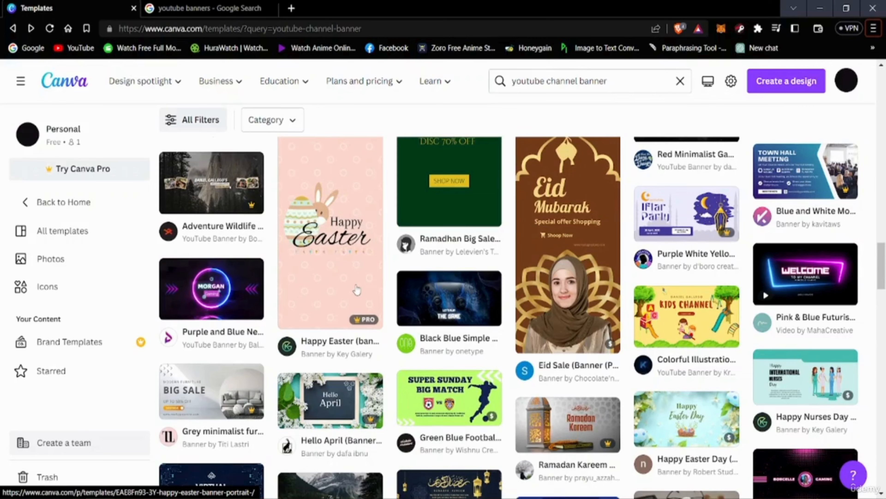
scroll(405, 279, "down", 10)
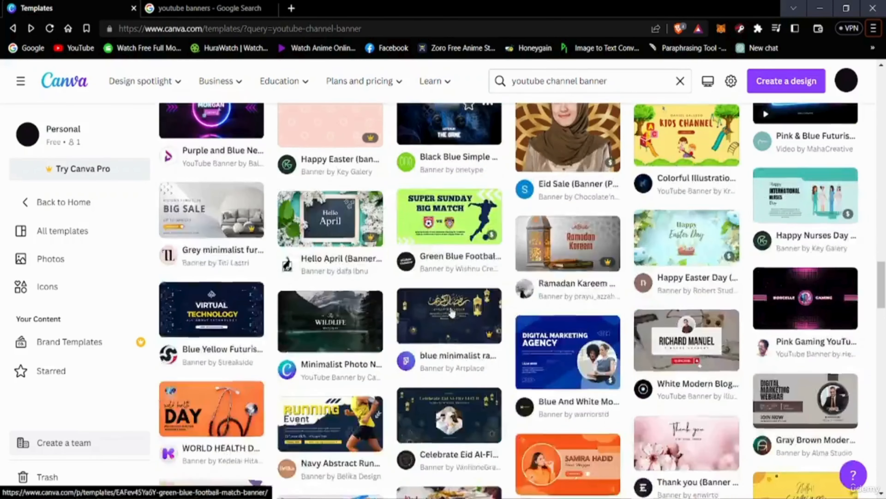
scroll(438, 309, "down", 1)
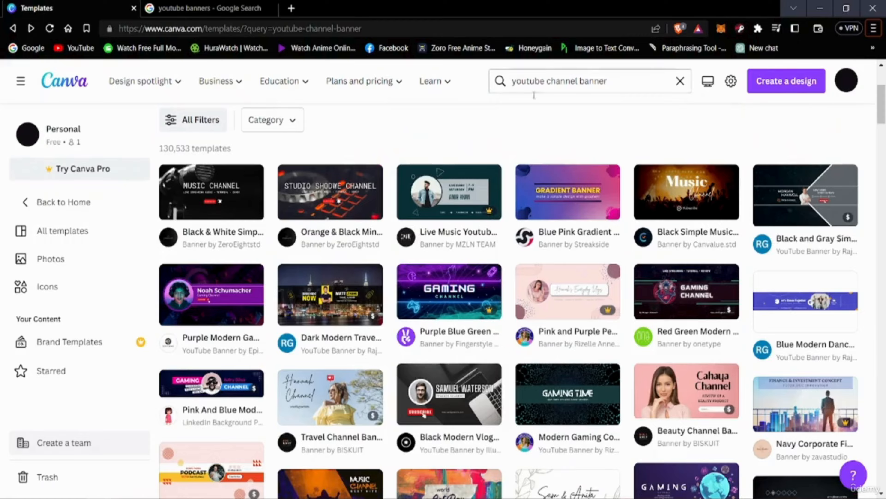
scroll(593, 315, "down", 11)
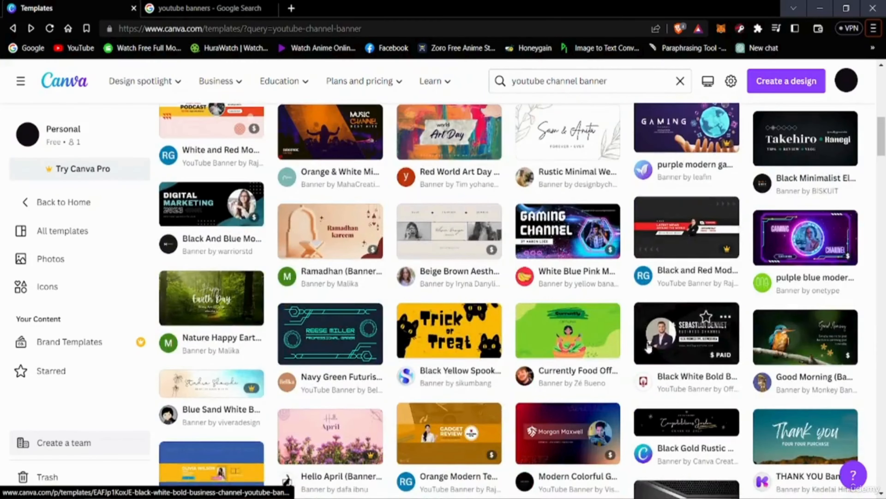
scroll(619, 350, "up", 5)
scroll(547, 434, "up", 2)
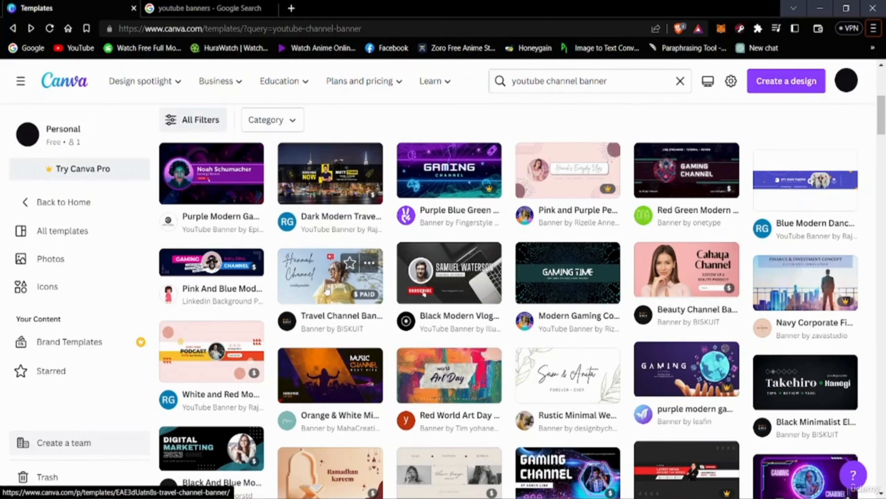
left_click(429, 276)
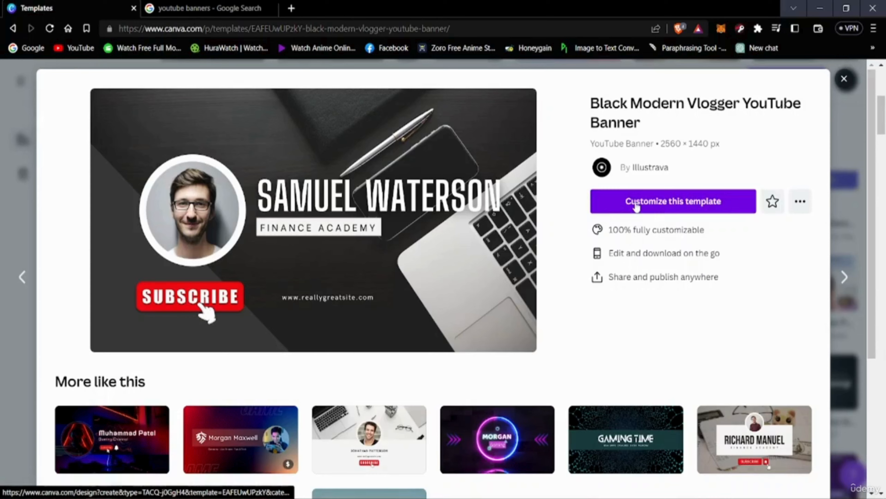
left_click(679, 204)
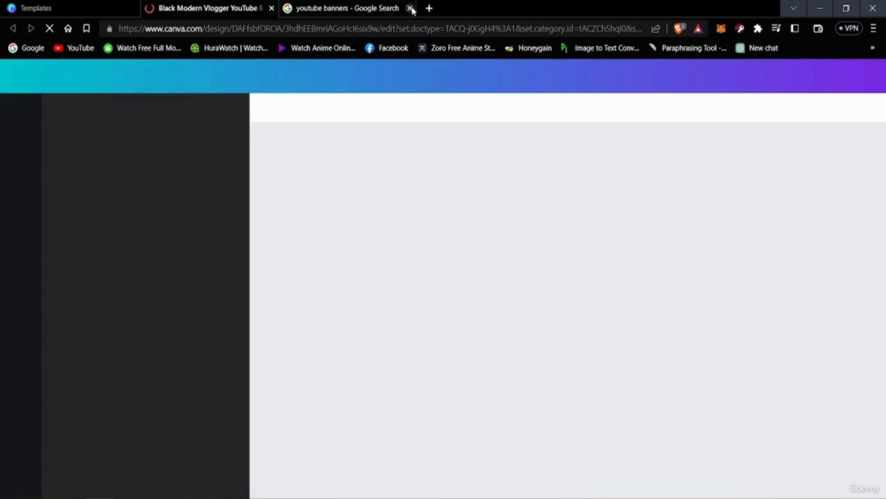
left_click(410, 8)
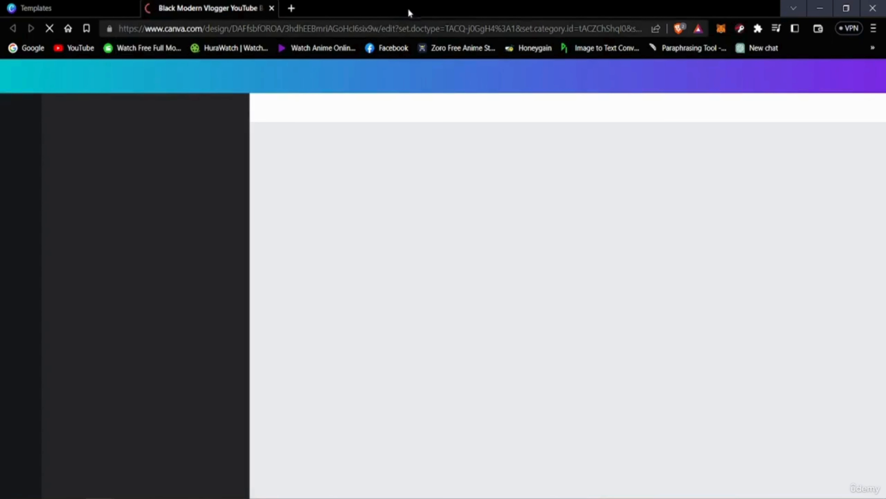
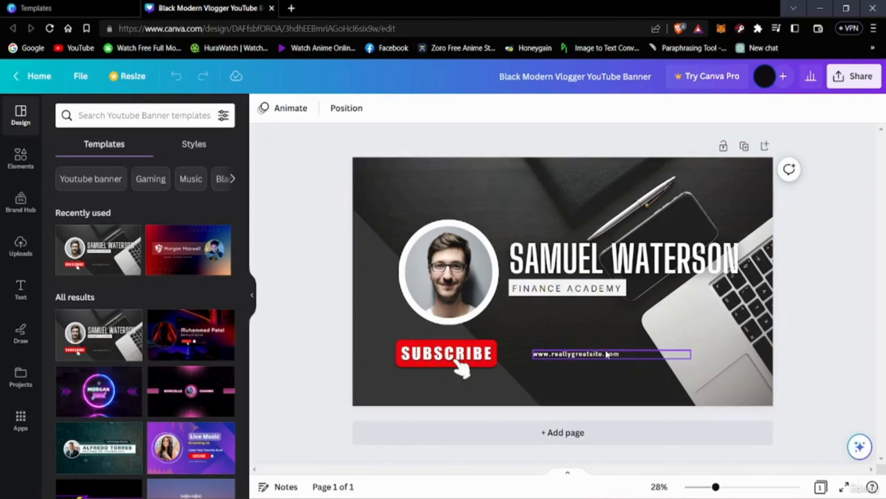
Delete the website address text and the red Subscribe graphic from the banner
left_click(594, 354)
left_click(611, 319)
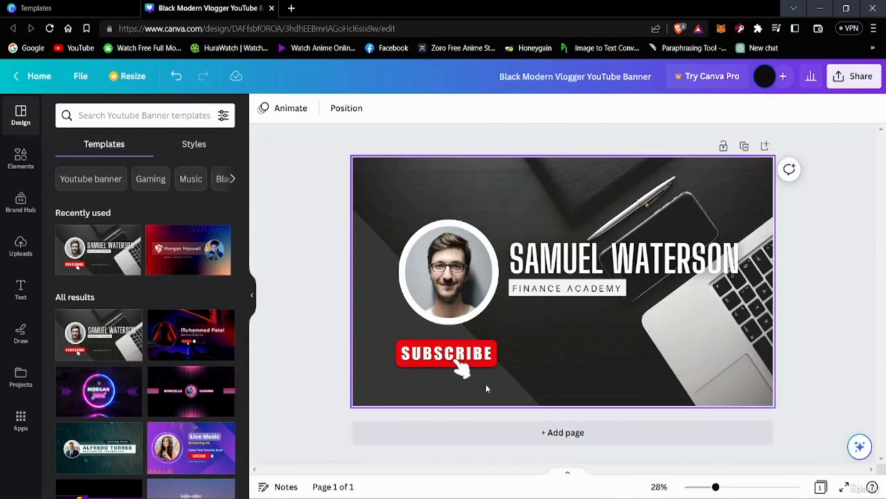
left_click(483, 362)
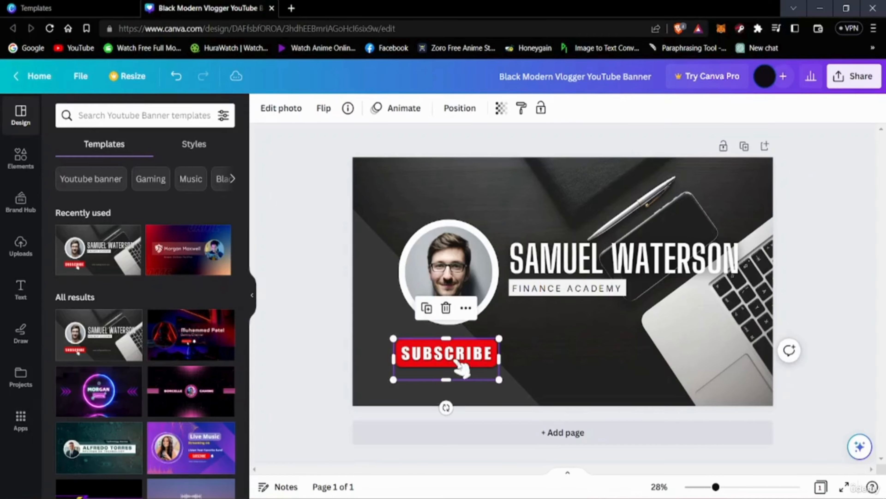
left_click(446, 308)
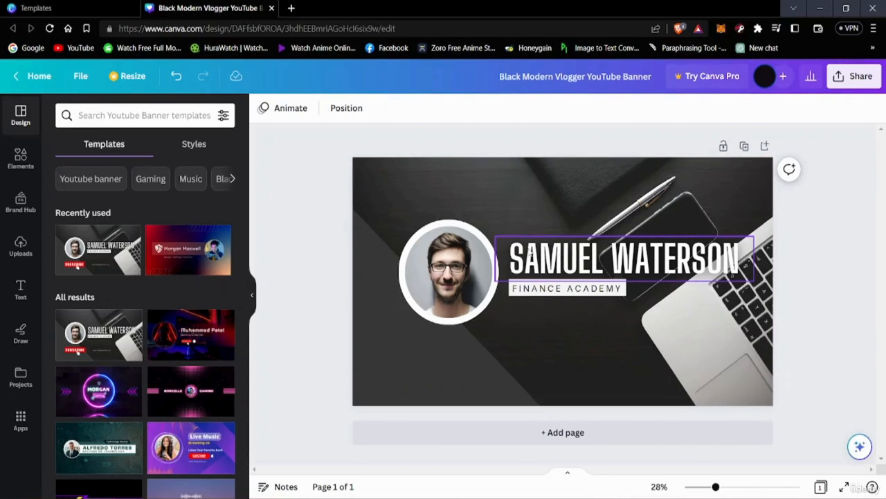
Replace the large name headline with the text "TECH REVIEW"
left_click(624, 261)
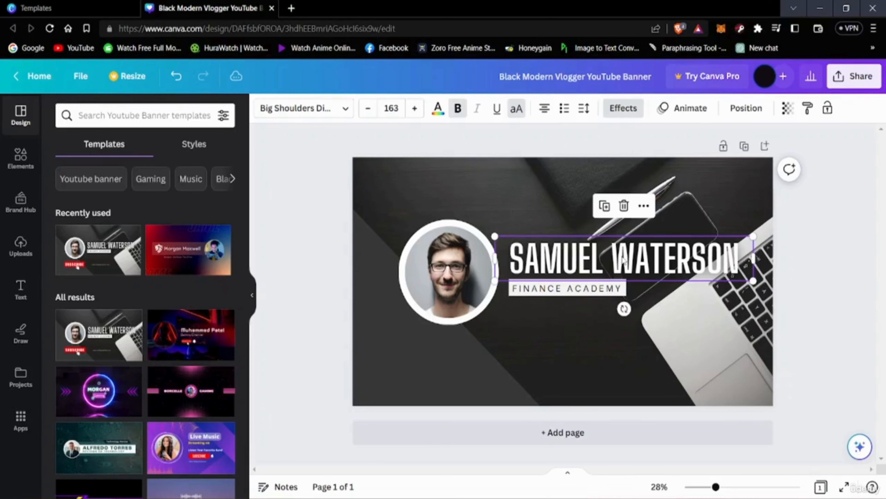
left_click(638, 269)
key("BackSpace")
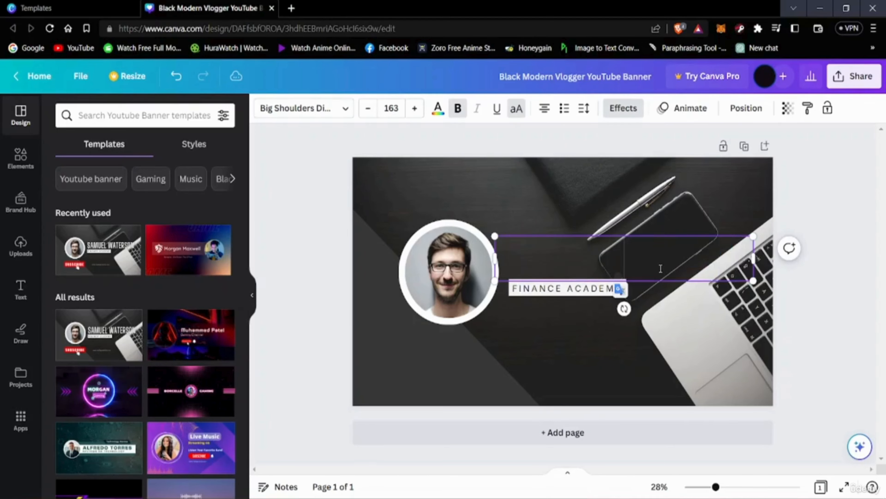
type("TECH")
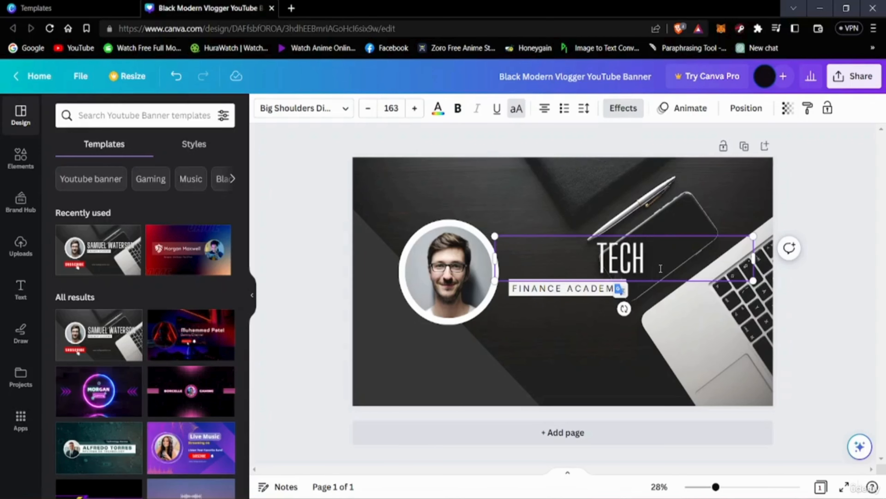
type(" REVIEW")
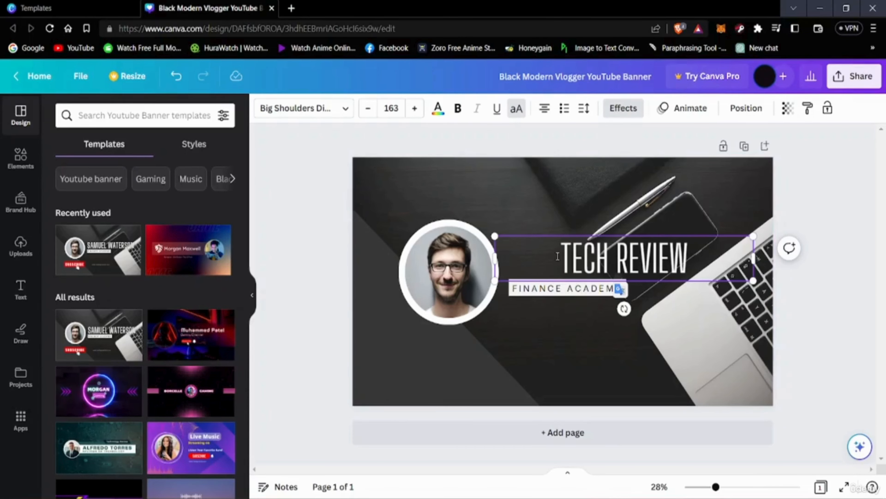
Try the Copperplate Gothic 33 BC font on the "TECH REVIEW" headline
left_click_drag(559, 255, 689, 254)
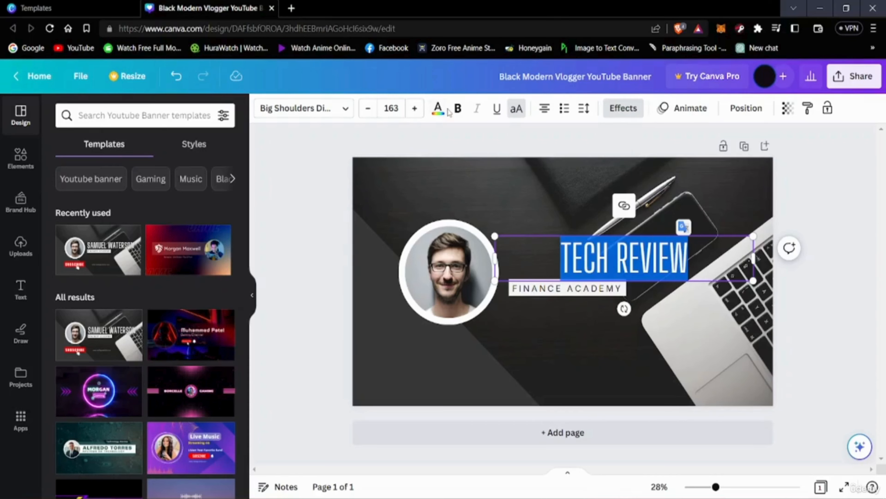
left_click(316, 114)
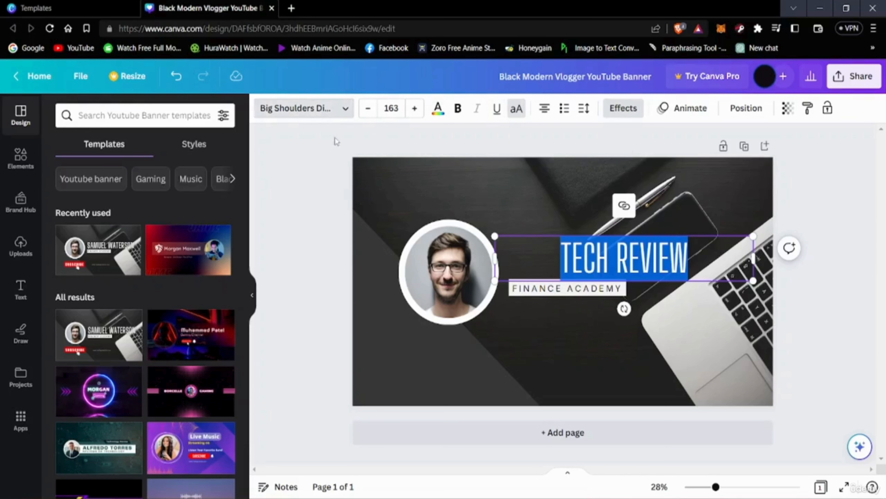
scroll(140, 337, "down", 3)
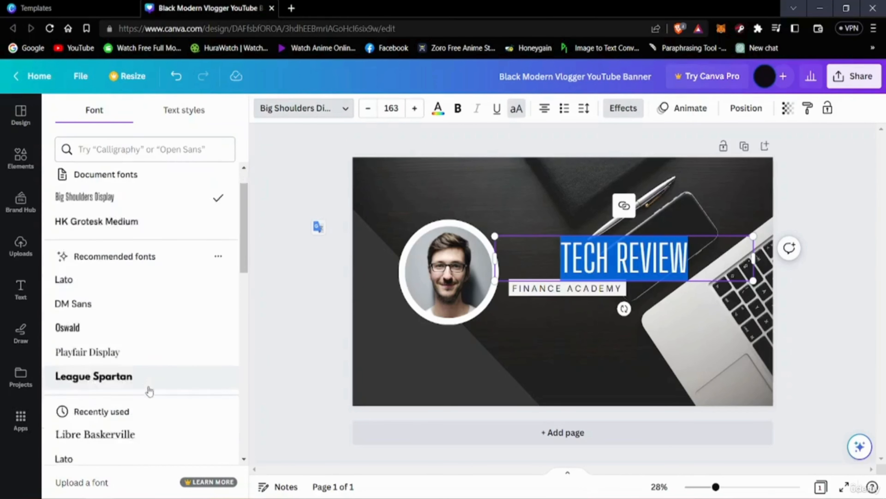
scroll(137, 346, "down", 3)
scroll(120, 351, "up", 3)
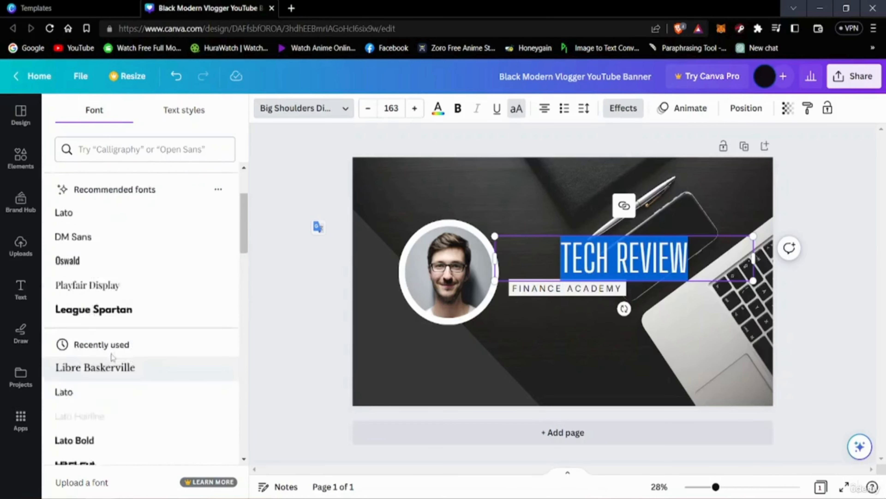
scroll(110, 358, "down", 3)
scroll(108, 360, "down", 5)
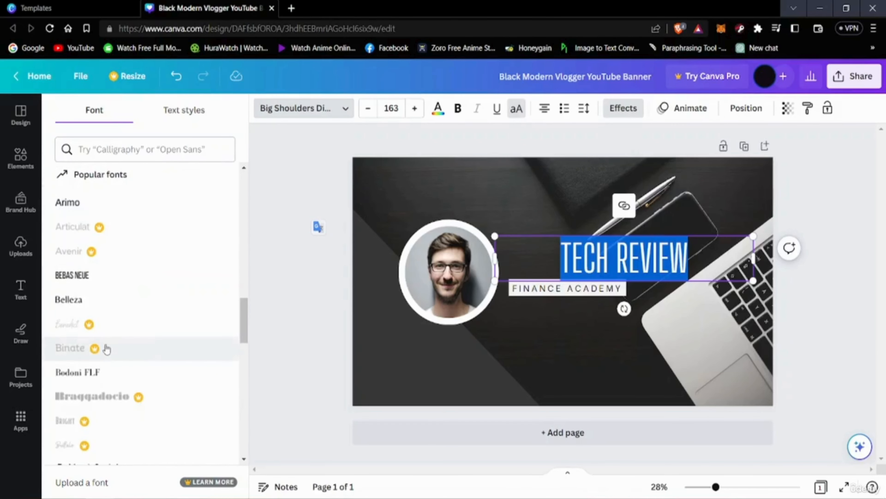
scroll(105, 359, "up", 2)
scroll(106, 347, "down", 10)
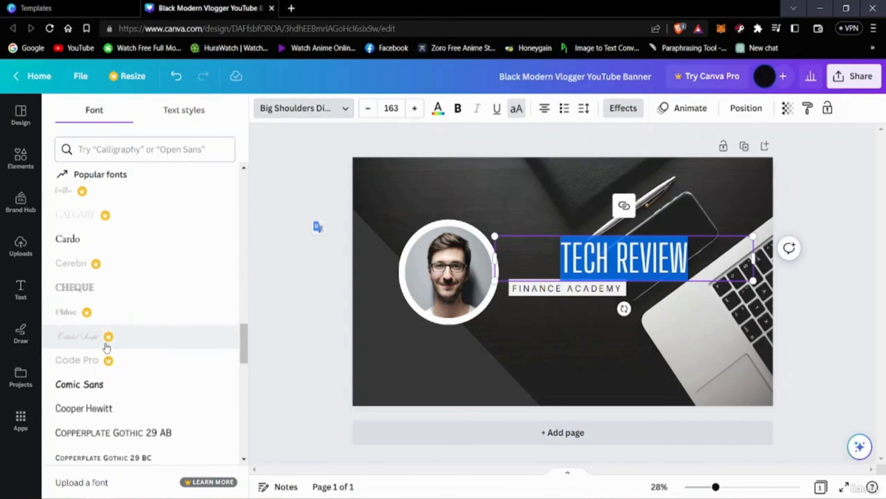
scroll(106, 348, "up", 5)
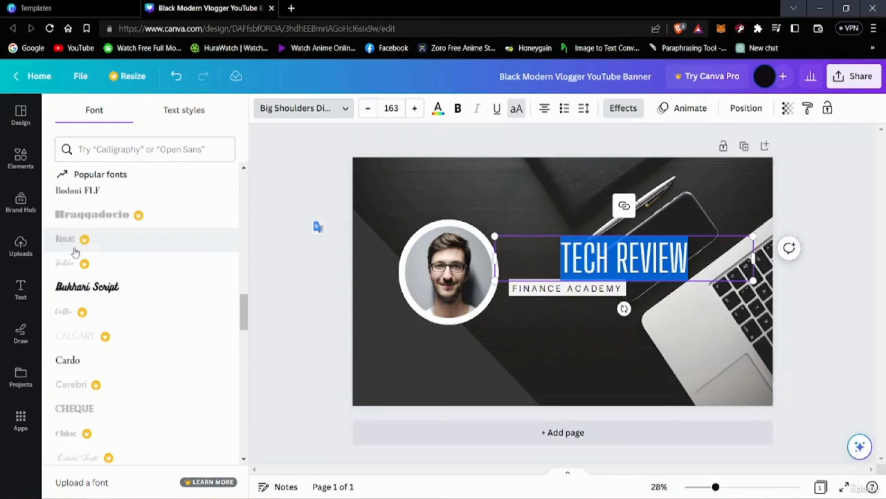
scroll(124, 342, "down", 5)
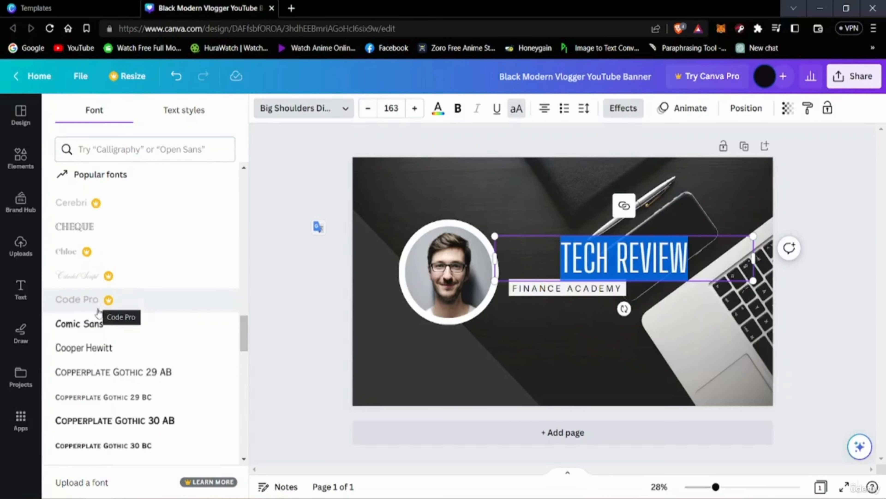
scroll(143, 370, "down", 5)
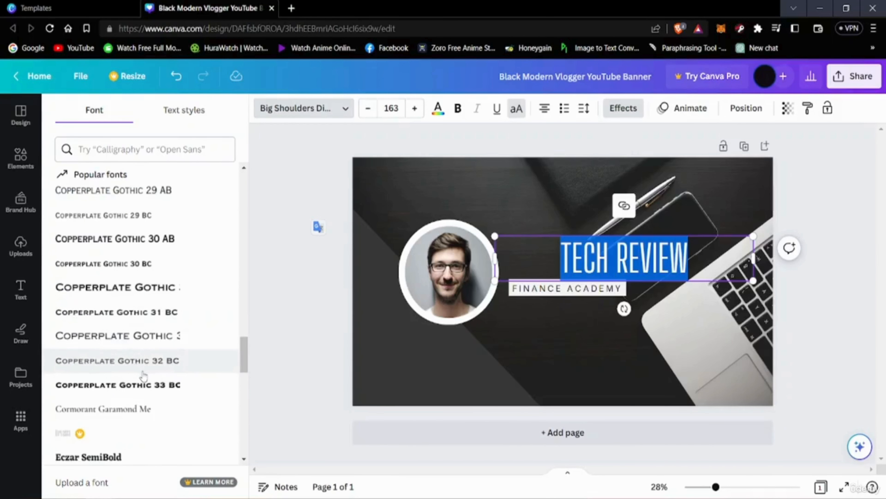
scroll(144, 376, "down", 2)
left_click(116, 337)
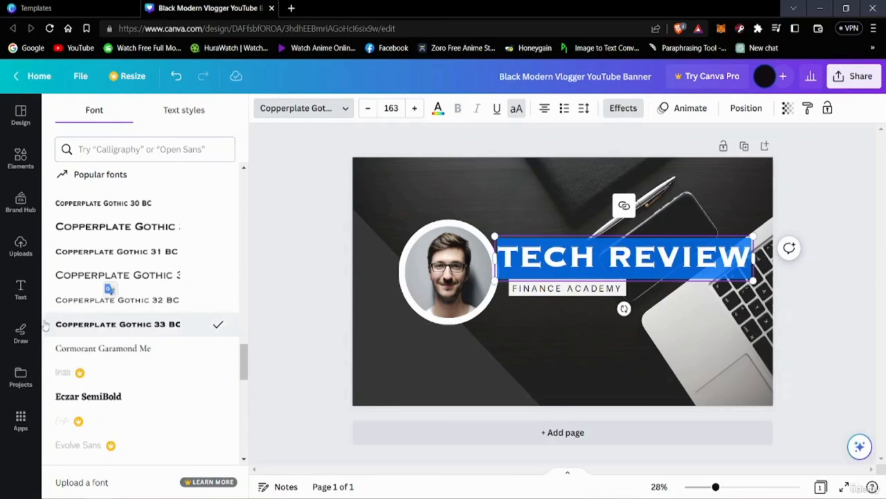
Change the "TECH REVIEW" headline font to Horizon
scroll(60, 383, "down", 10)
scroll(60, 382, "down", 5)
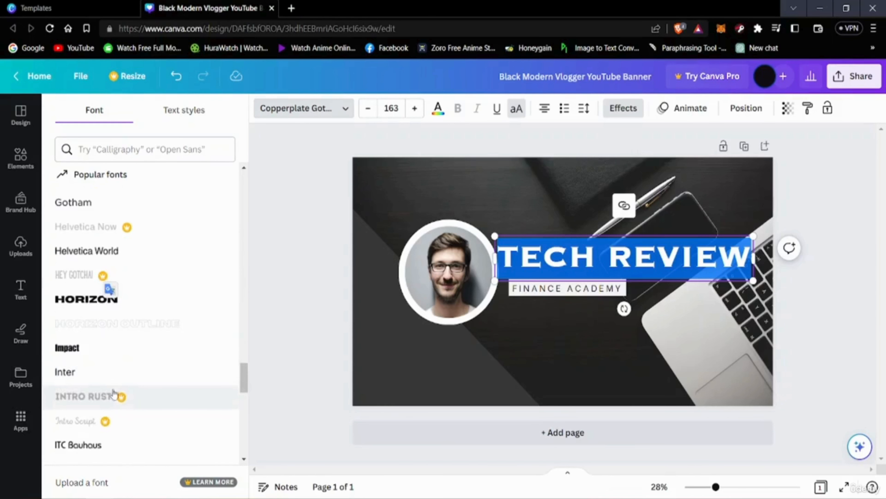
left_click(109, 299)
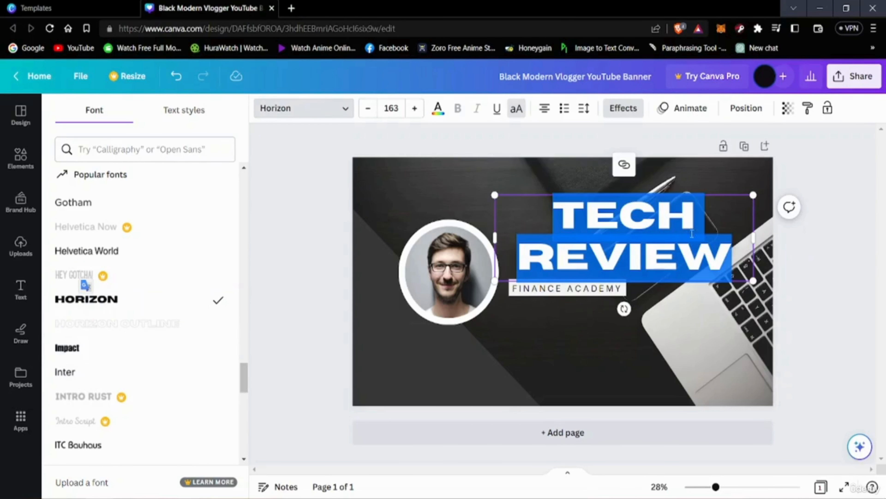
left_click(744, 250)
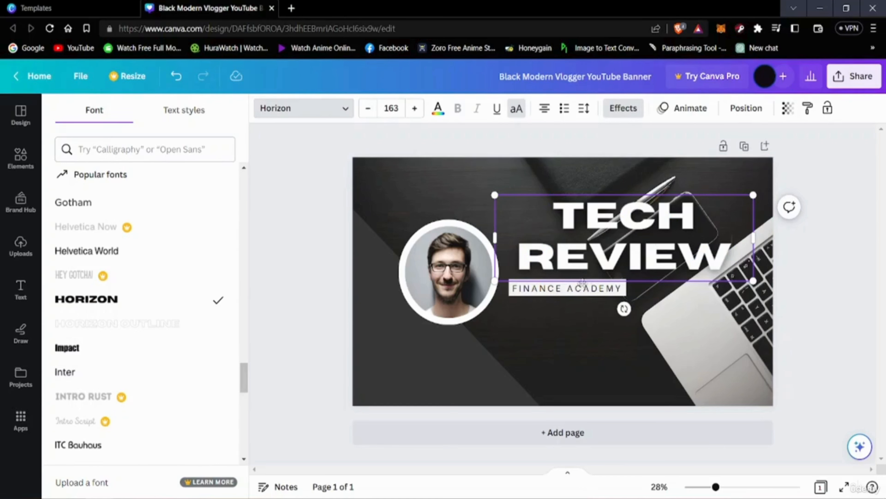
Move the "FINANCE ACADEMY" subtitle slightly lower under the headline and replace its text with "TECH REVIEWS EVERY FRIDAY"
left_click_drag(578, 296, 589, 303)
double_click(615, 297)
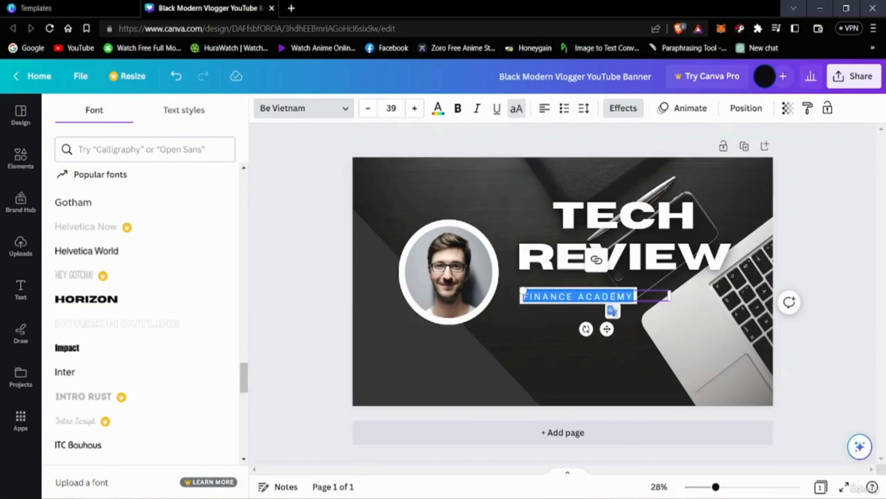
left_click(614, 295)
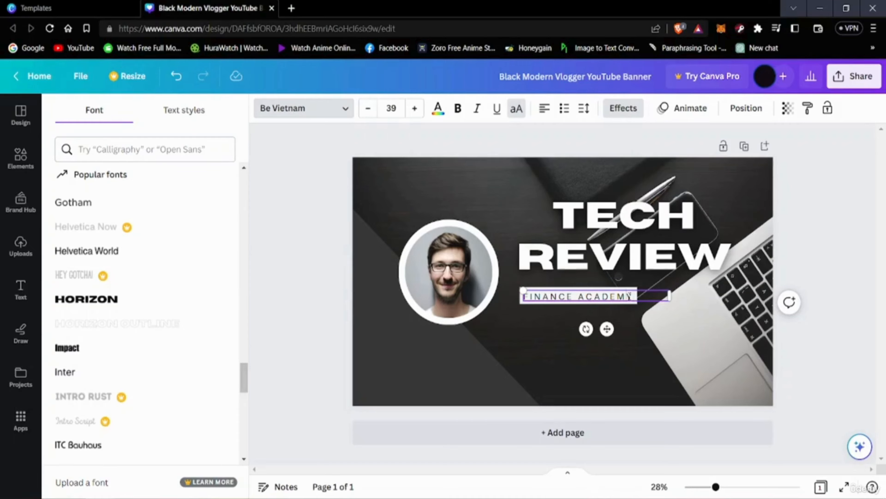
key("BackSpace")
key("BackSpace")
key("BackSpace")
key("BackSpace")
key("BackSpace")
key("BackSpace")
key("BackSpace")
key("BackSpace")
key("BackSpace")
key("BackSpace")
key("BackSpace")
key("BackSpace")
key("BackSpace")
key("BackSpace")
key("BackSpace")
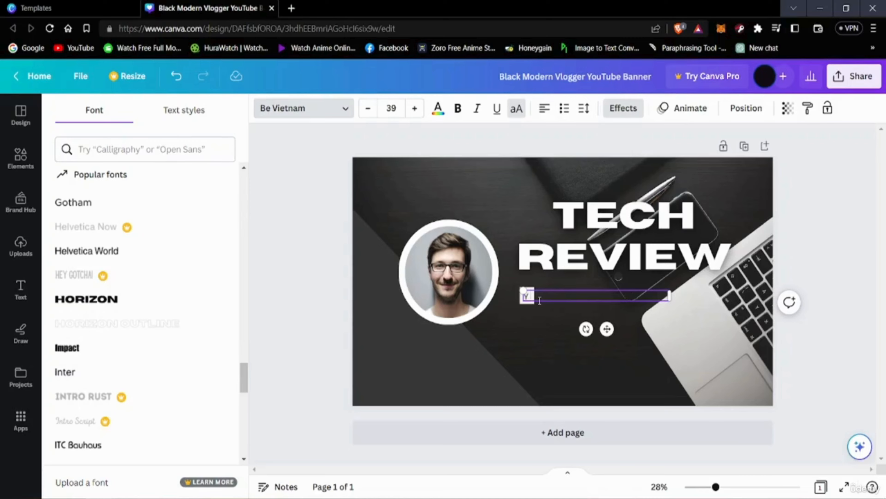
type("YTECH")
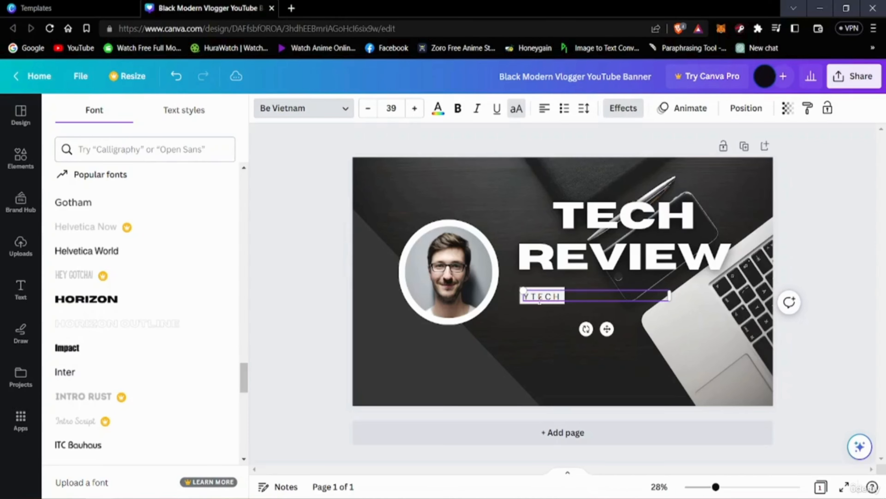
type(" REVIEWS")
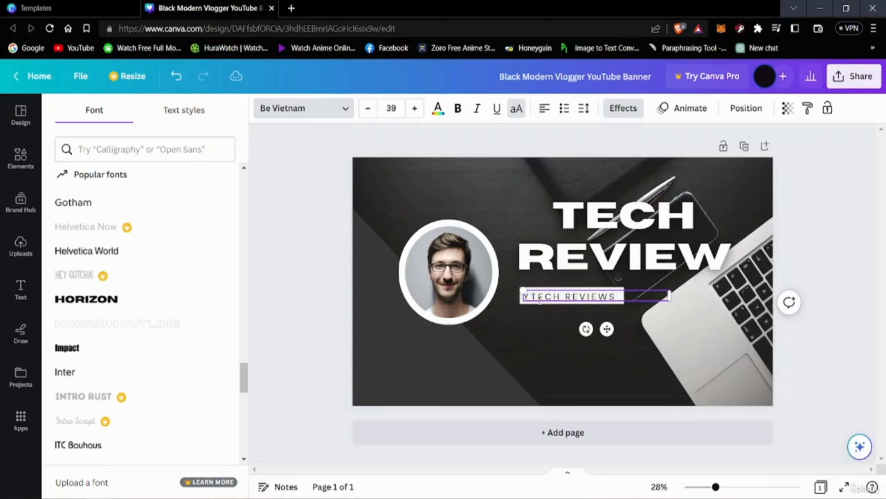
type(" EVERY F")
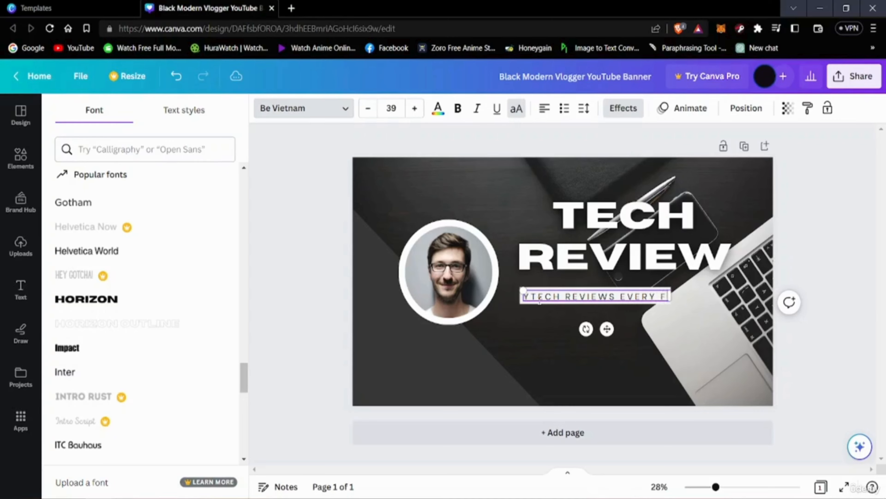
type("RIDAY")
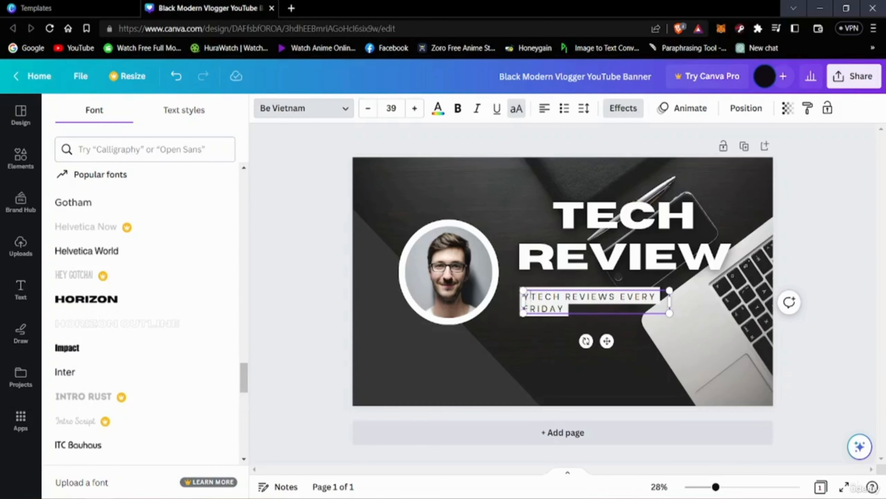
key("BackSpace")
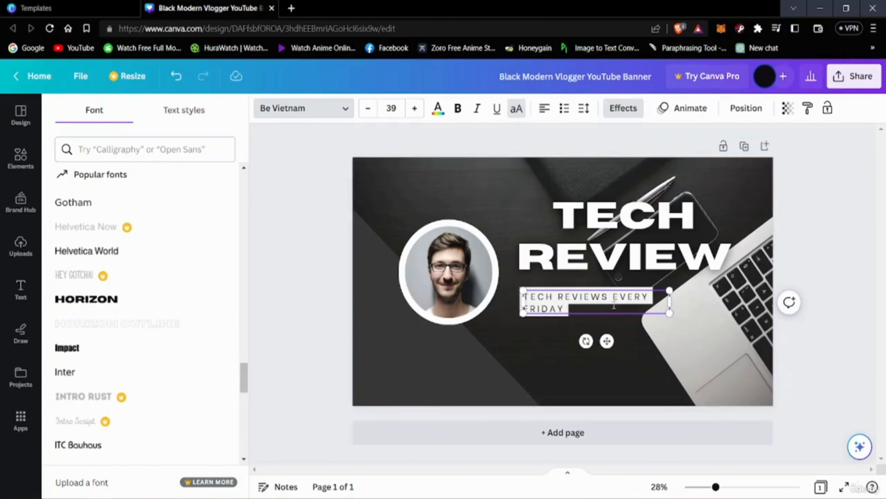
left_click(698, 350)
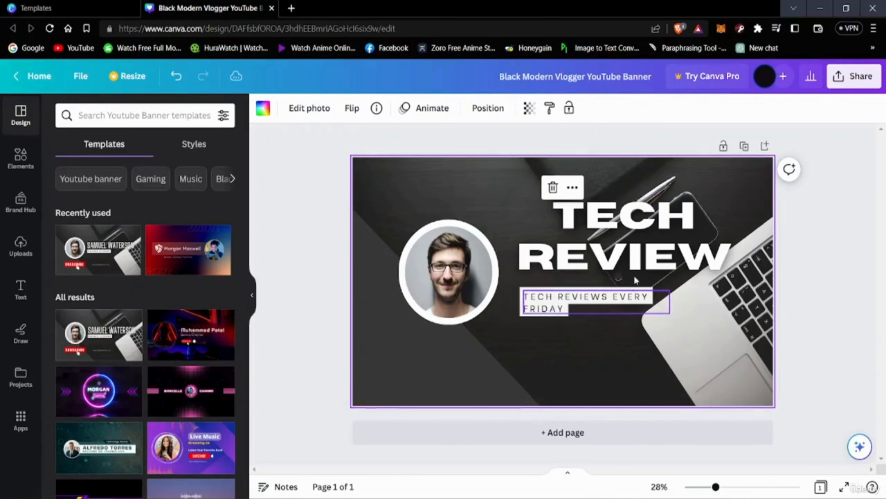
Shift the "TECH REVIEW" headline slightly closer to the subtitle and nudge the dark grey diagonal shape behind the portrait
left_click_drag(582, 225, 572, 233)
left_click(524, 329)
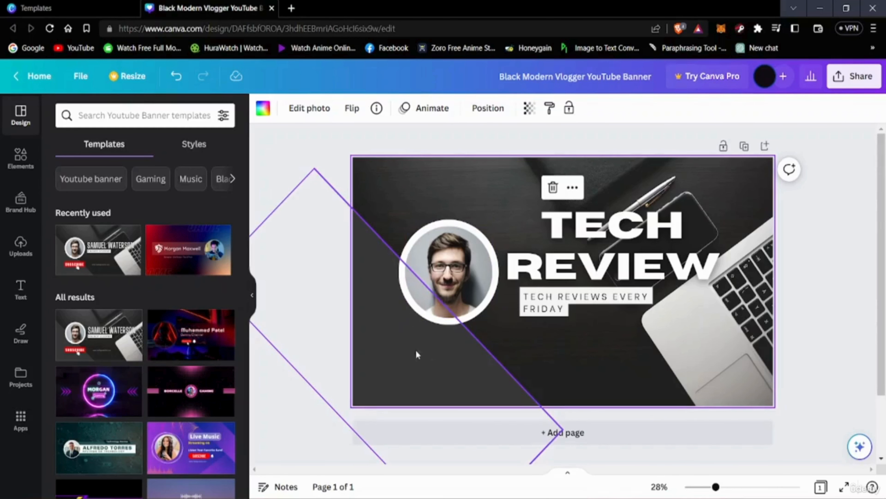
mouse_move(440, 356)
left_mouse_down()
mouse_move(371, 393)
mouse_move(436, 358)
left_mouse_up()
right_click(399, 358)
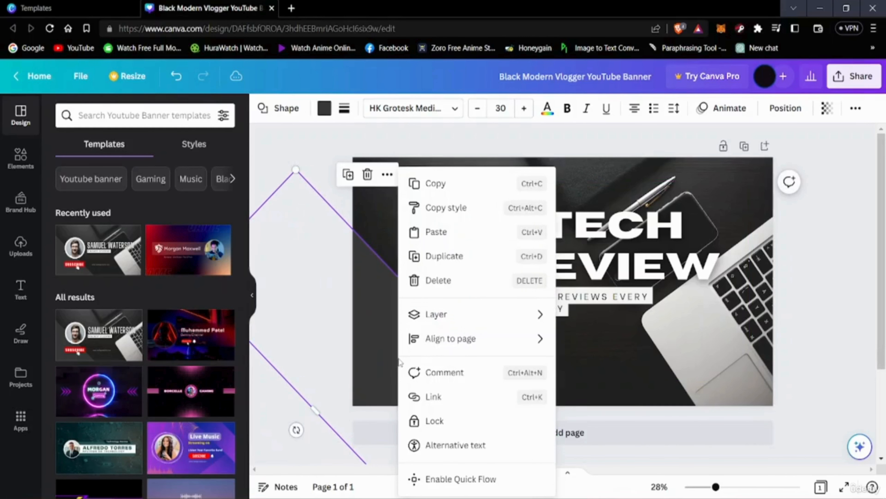
left_click(384, 346)
left_click_drag(388, 323, 465, 364)
left_click(532, 347)
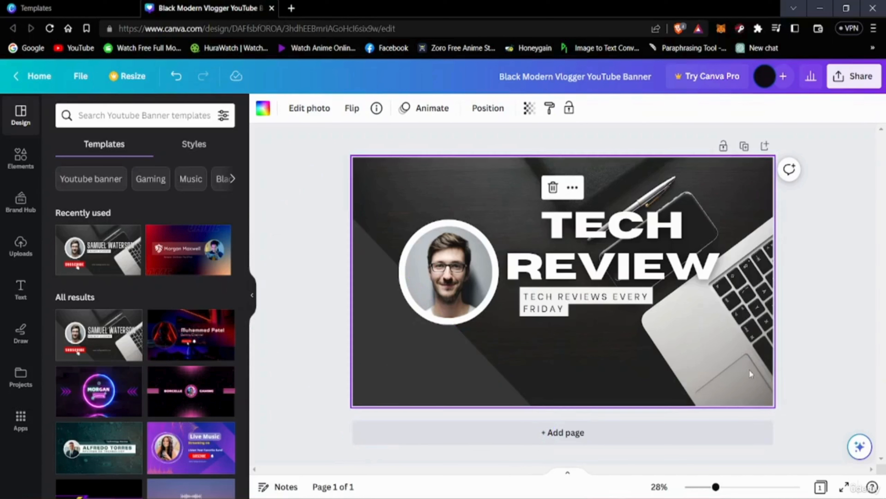
left_click(465, 359)
mouse_move(416, 354)
left_mouse_down()
mouse_move(425, 343)
mouse_move(415, 352)
left_mouse_up()
left_click(509, 332)
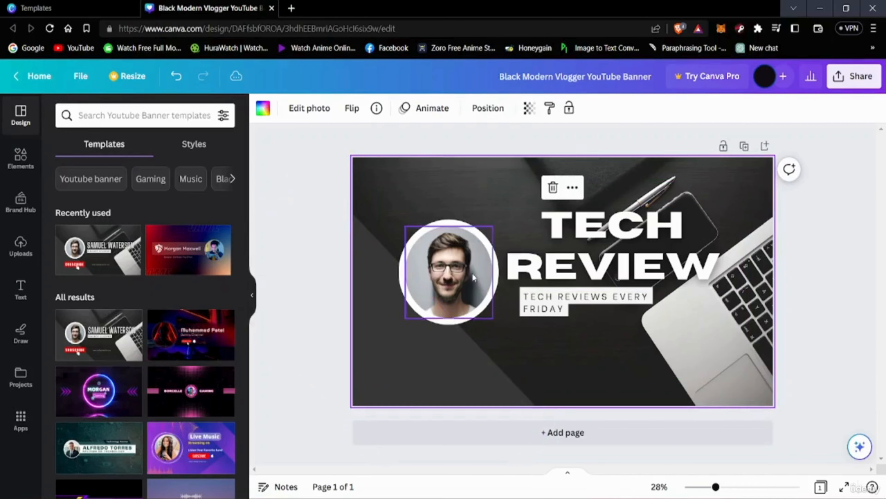
Delete the portrait image from the circular frame while keeping the frame itself
left_click(434, 257)
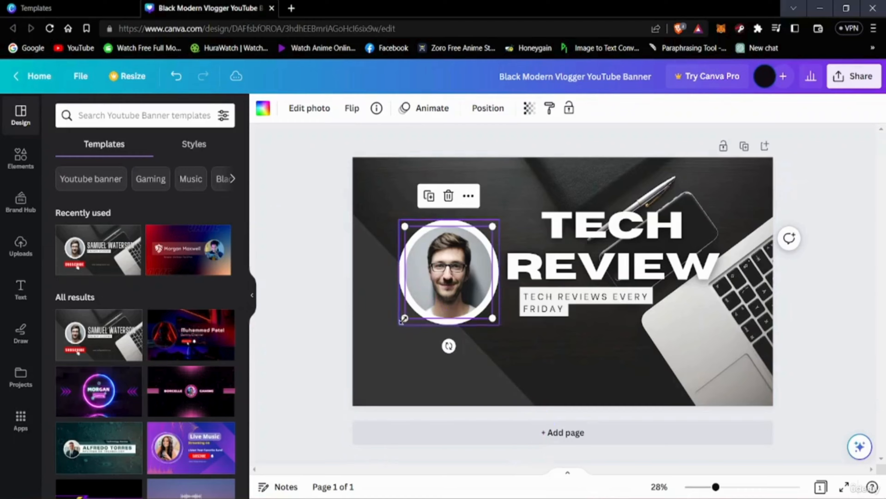
right_click(450, 262)
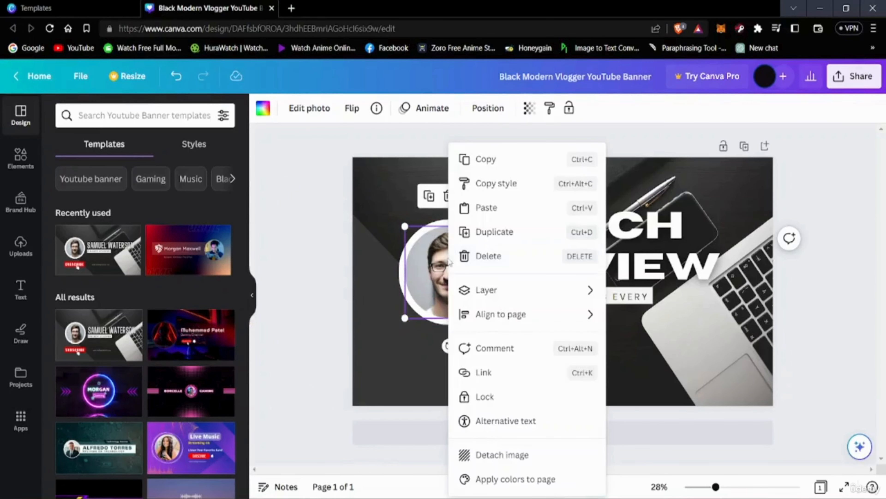
left_click(436, 261)
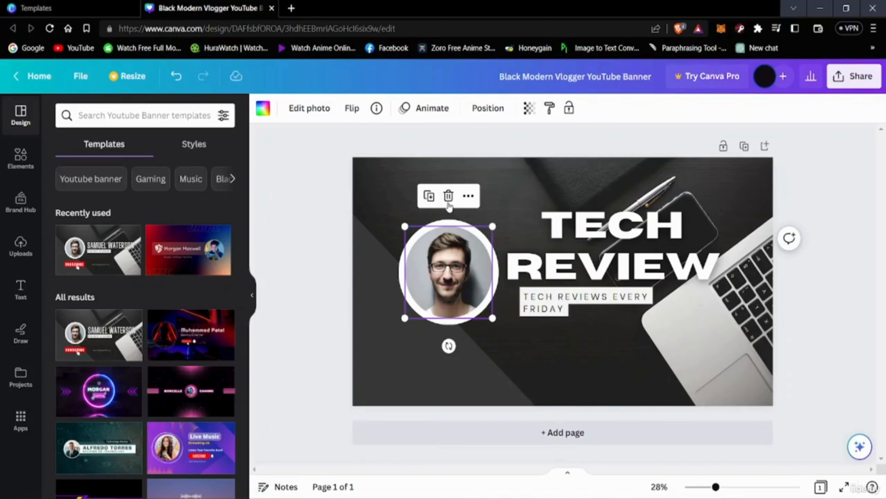
mouse_move(448, 258)
left_mouse_down()
mouse_move(452, 276)
mouse_move(446, 257)
left_mouse_up()
left_click(449, 195)
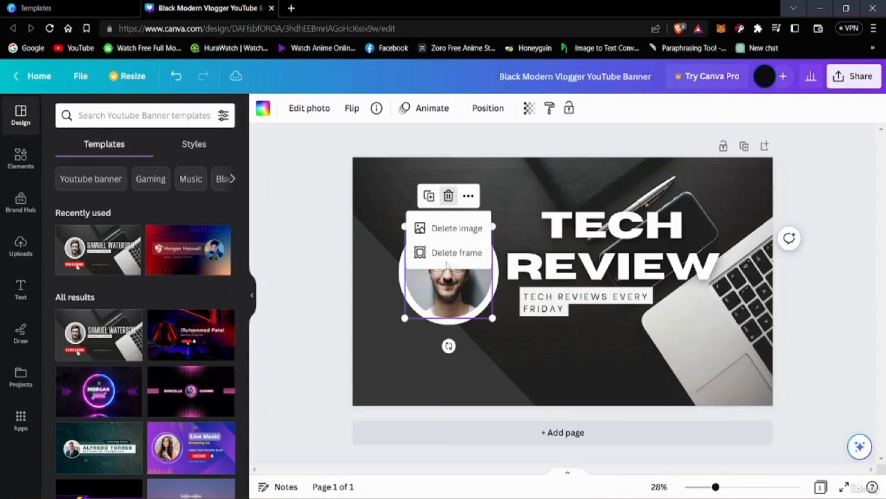
left_click(442, 234)
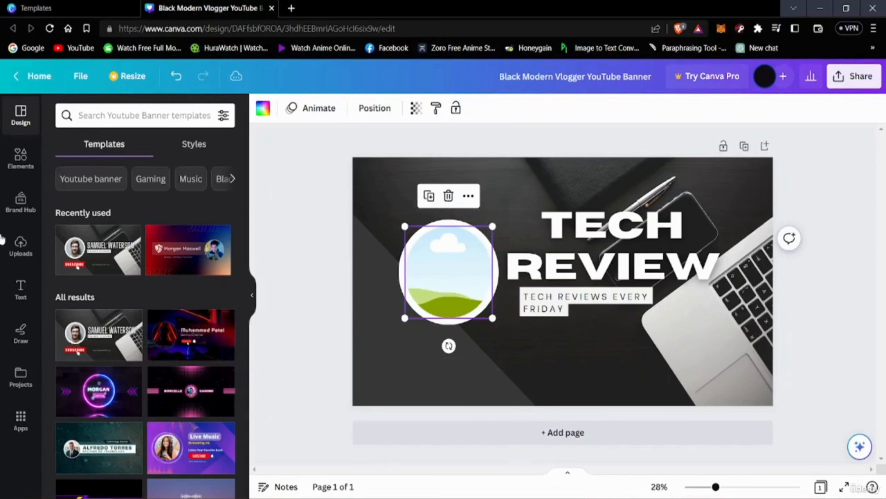
Insert the uploaded round black-and-white logo into the empty circular frame
left_click(20, 246)
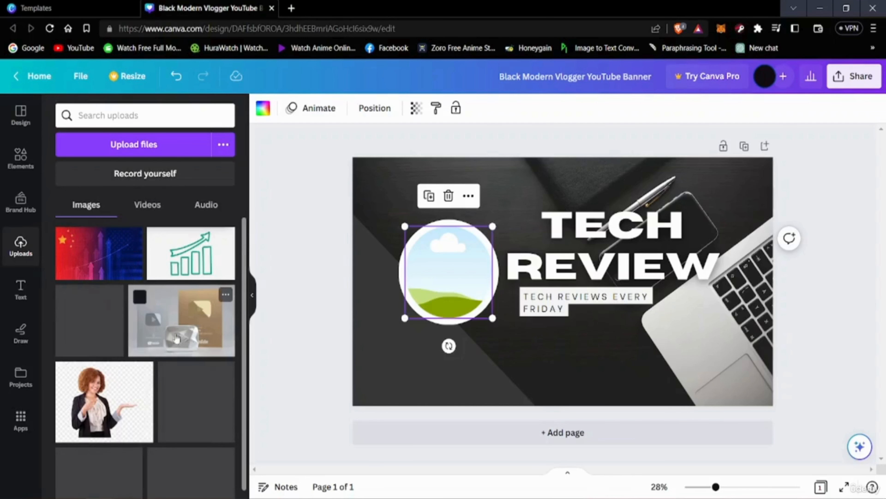
scroll(107, 328, "down", 1)
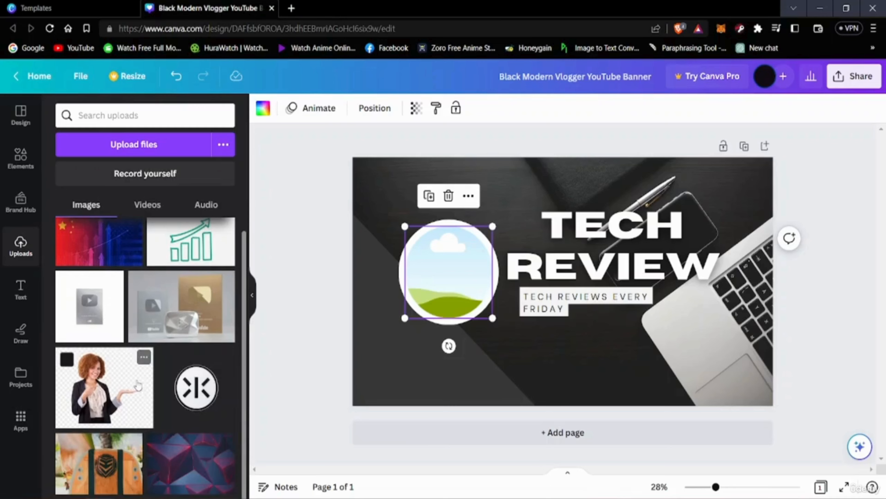
left_click(189, 404)
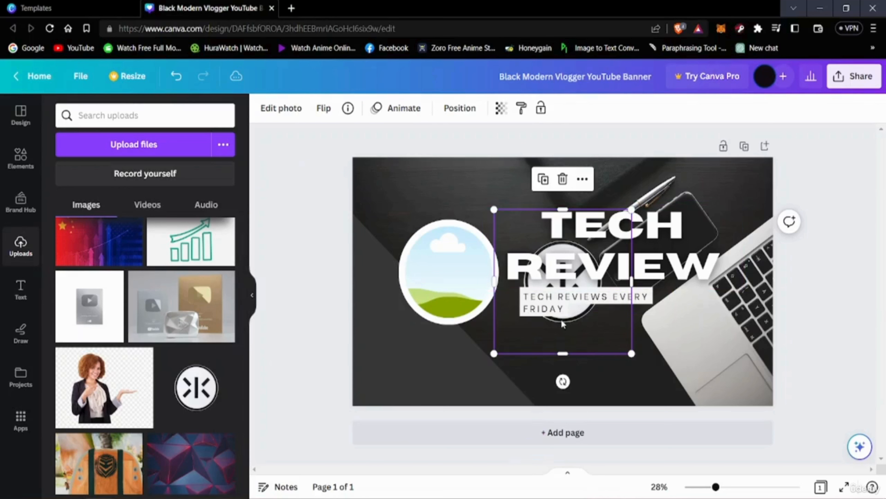
left_click_drag(563, 321, 442, 316)
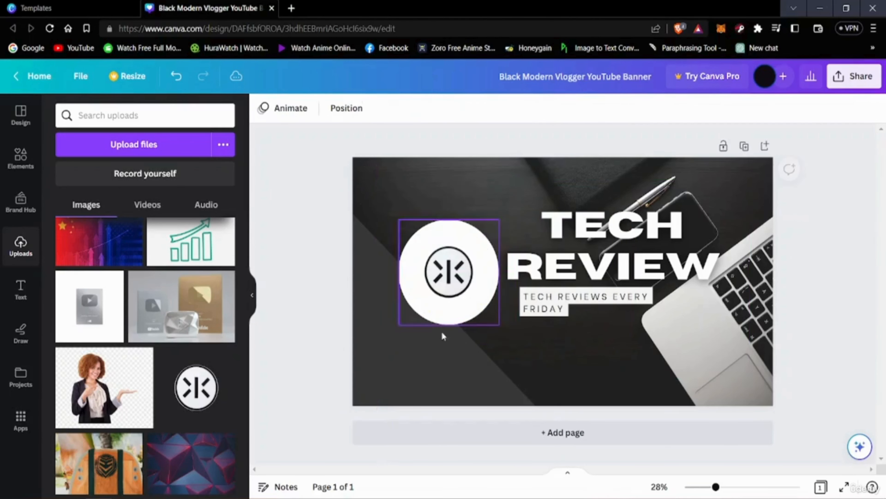
Enlarge the framed logo and center it so that its ring fills the white circle
left_click(460, 271)
mouse_move(459, 272)
left_mouse_down()
mouse_move(448, 278)
mouse_move(454, 266)
mouse_move(453, 280)
left_mouse_up()
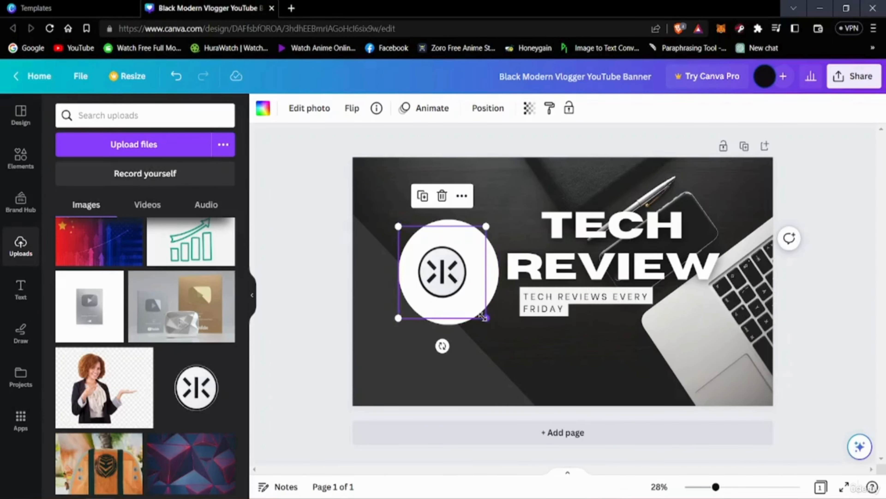
left_click_drag(486, 315, 527, 352)
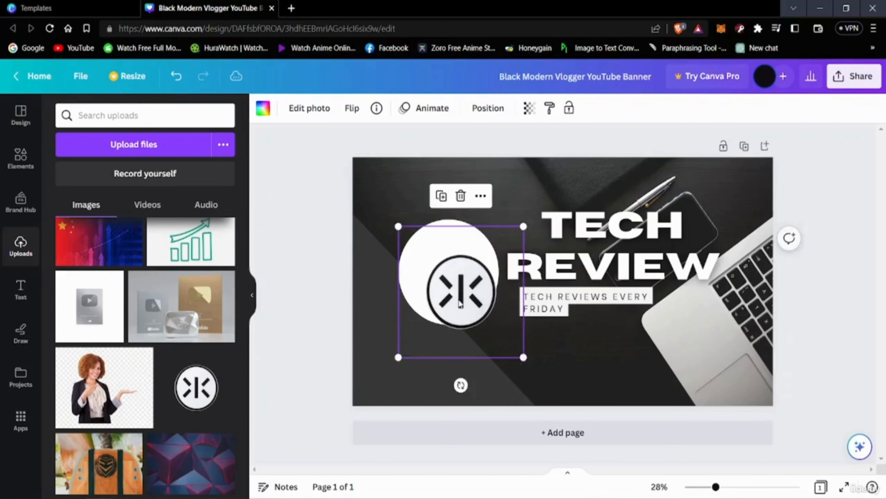
mouse_move(452, 282)
left_mouse_down()
mouse_move(437, 268)
mouse_move(444, 274)
left_mouse_up()
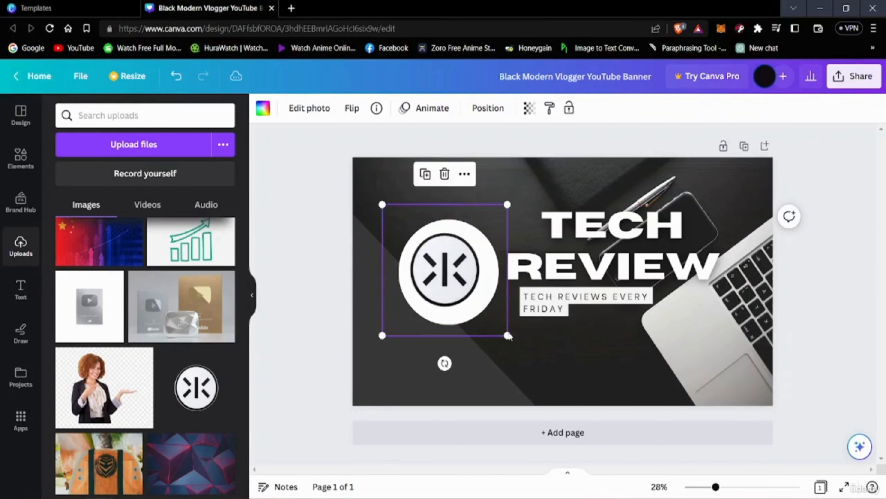
left_click_drag(506, 336, 527, 342)
left_click_drag(479, 299, 461, 278)
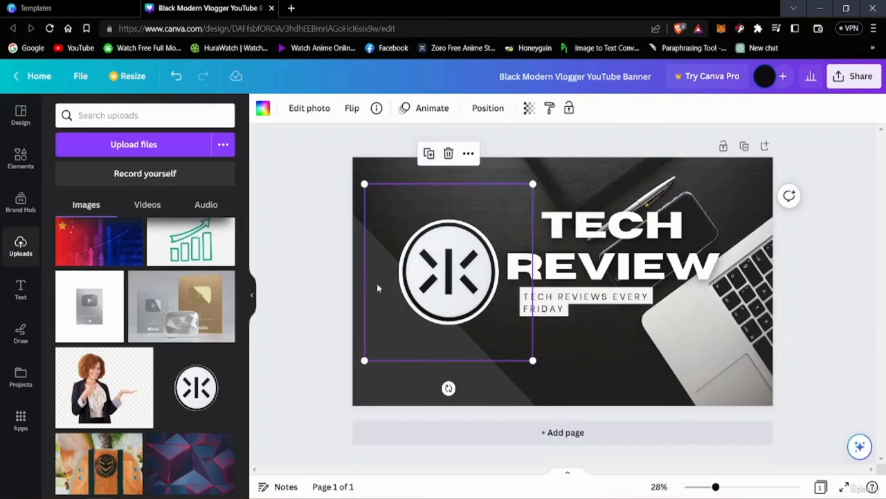
left_click(321, 155)
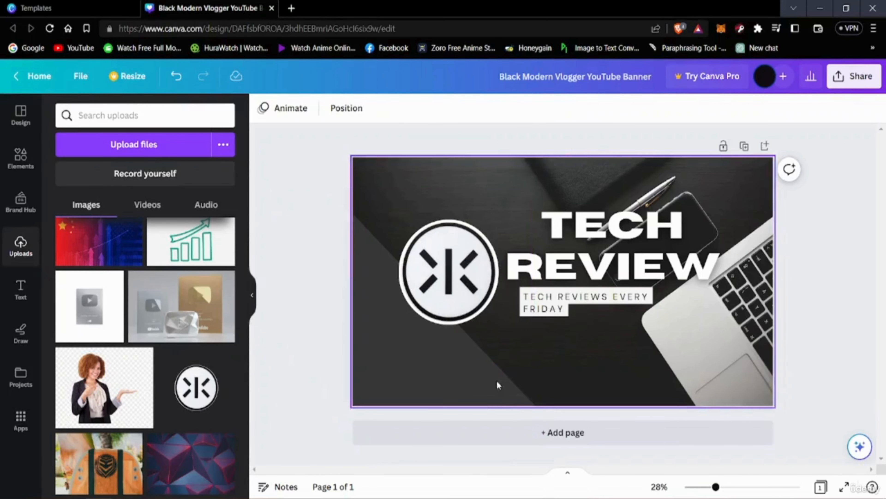
Reposition the dark grey diagonal shape so that its slanted edge runs behind the middle of the logo
left_click(760, 169)
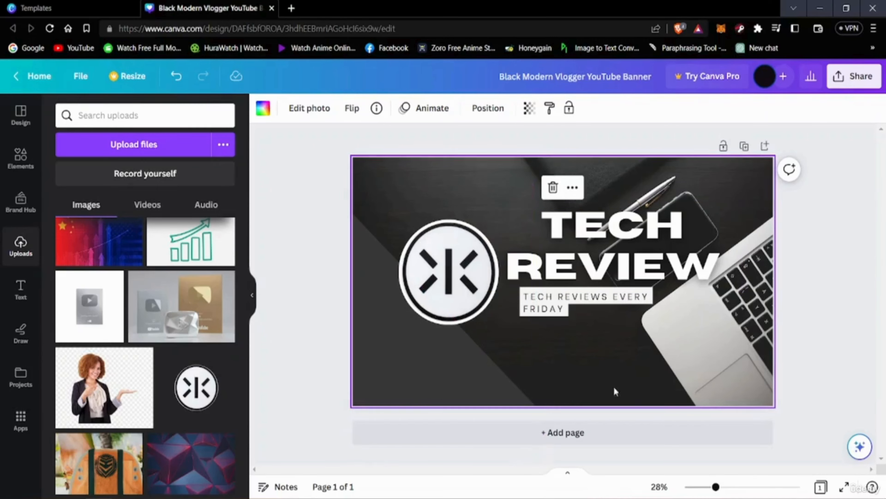
left_click(396, 350)
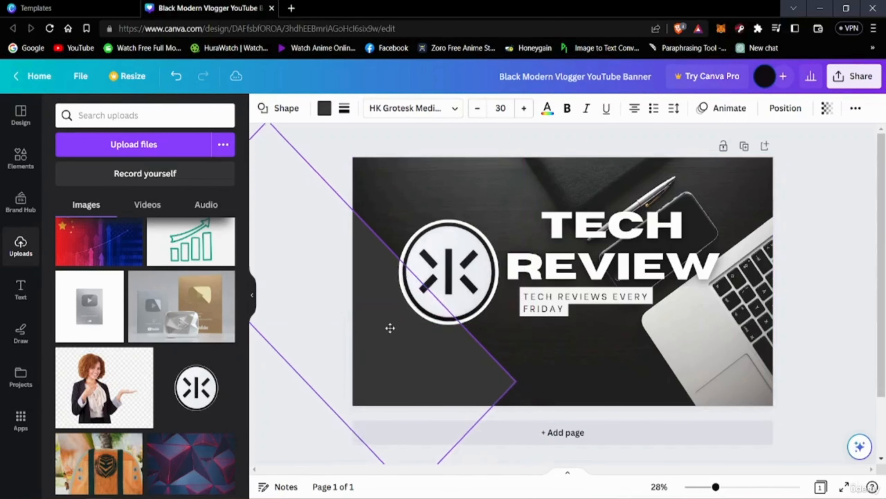
left_click_drag(390, 328, 449, 317)
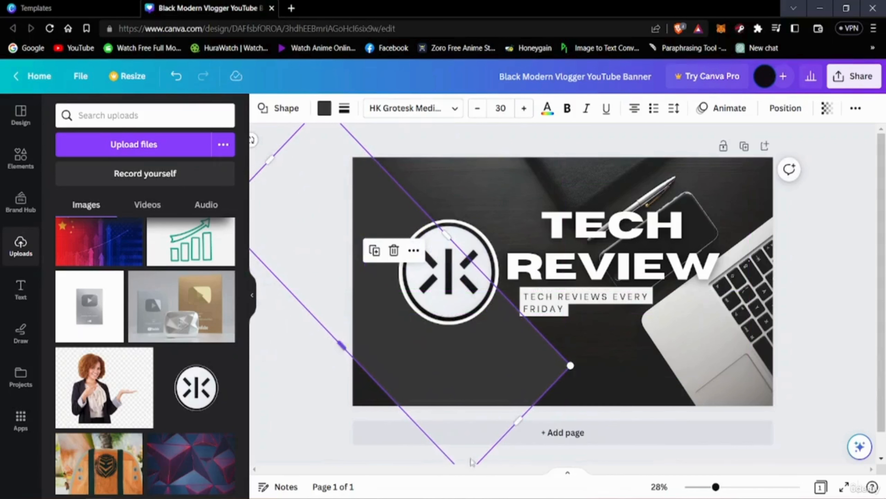
left_click(615, 435)
scroll(610, 436, "up", 8)
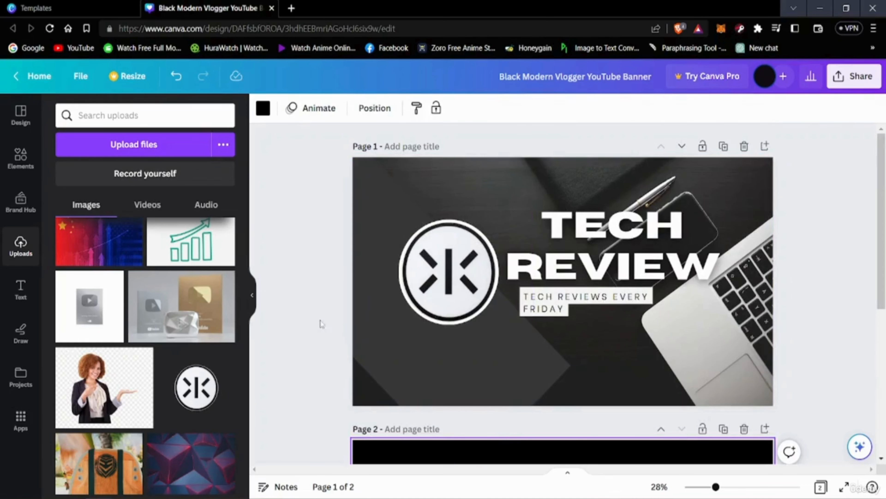
left_click(401, 330)
left_click(411, 376)
left_click_drag(412, 376, 383, 415)
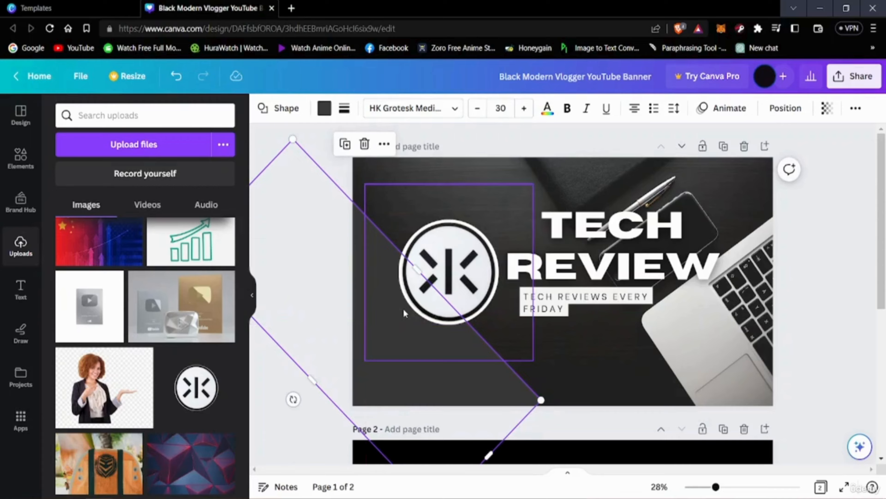
right_click(338, 214)
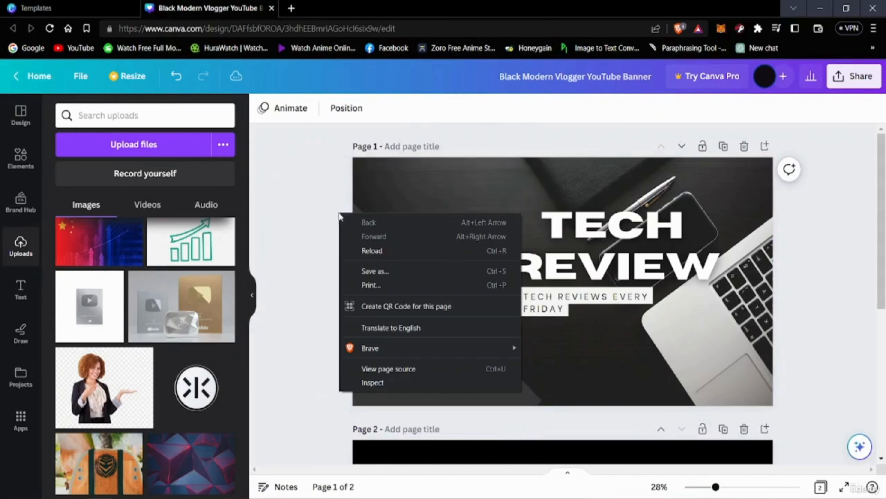
left_click(307, 337)
left_click(382, 333)
right_click(381, 333)
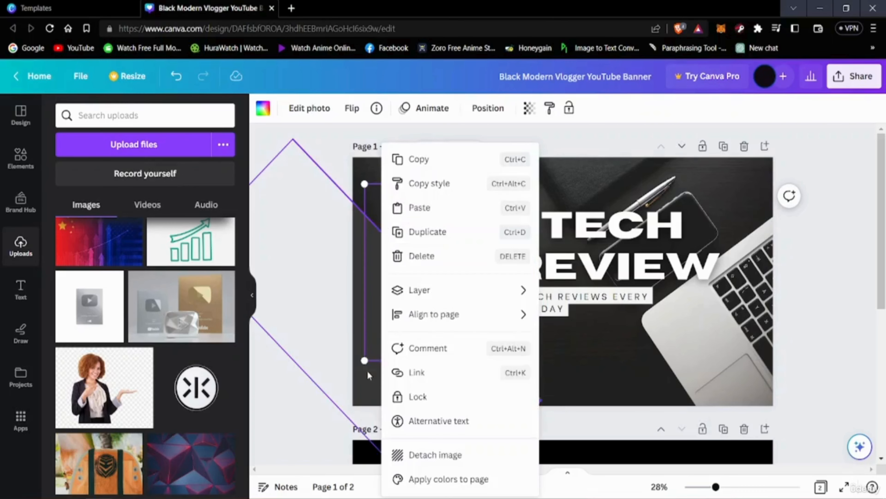
Duplicate the dark grey diagonal shape and move the copy across to the right half of the banner
left_click(364, 379)
right_click(366, 383)
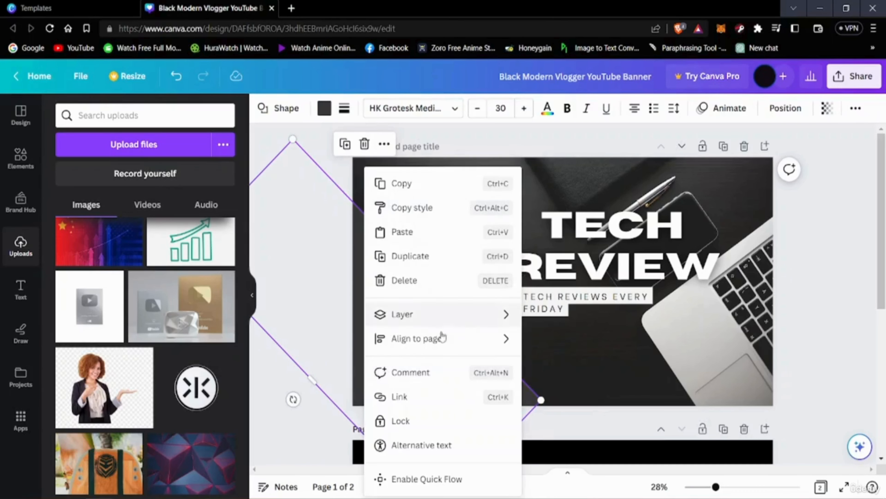
left_click(398, 256)
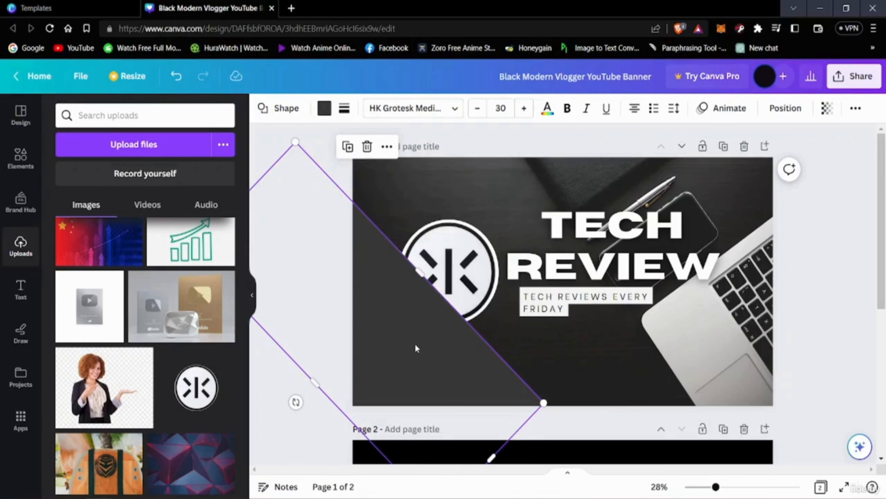
mouse_move(416, 347)
left_mouse_down()
mouse_move(449, 317)
mouse_move(570, 303)
mouse_move(445, 337)
mouse_move(416, 373)
mouse_move(435, 366)
mouse_move(436, 337)
mouse_move(410, 333)
left_mouse_up()
right_click(404, 312)
left_click(384, 308)
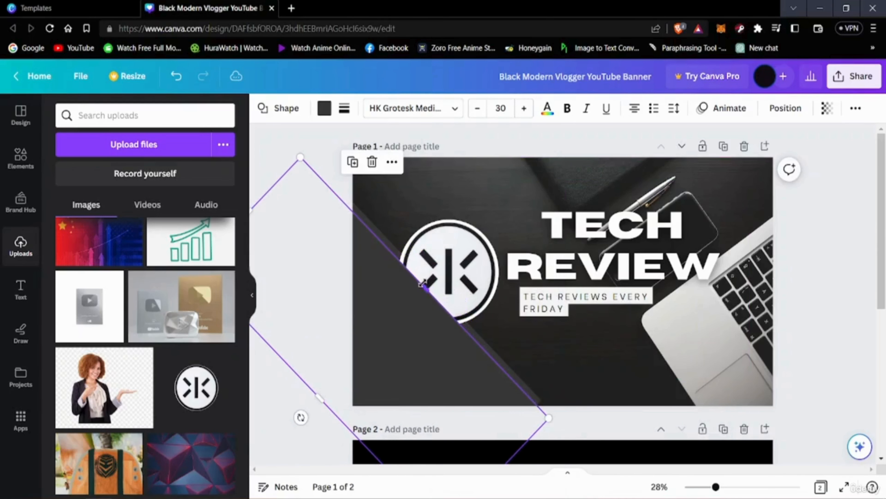
left_click_drag(436, 282, 674, 257)
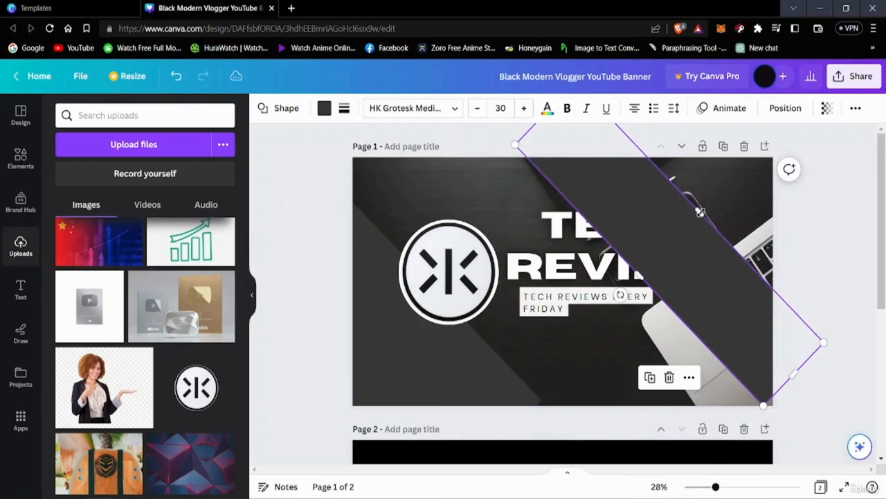
Widen and reposition the copied shape until it fills the banner's upper-right corner, and nudge the original diagonal shape slightly toward the lower right
left_click_drag(700, 212, 769, 186)
mouse_move(695, 230)
left_mouse_down()
mouse_move(740, 224)
mouse_move(749, 252)
mouse_move(717, 241)
mouse_move(721, 231)
mouse_move(708, 241)
left_mouse_up()
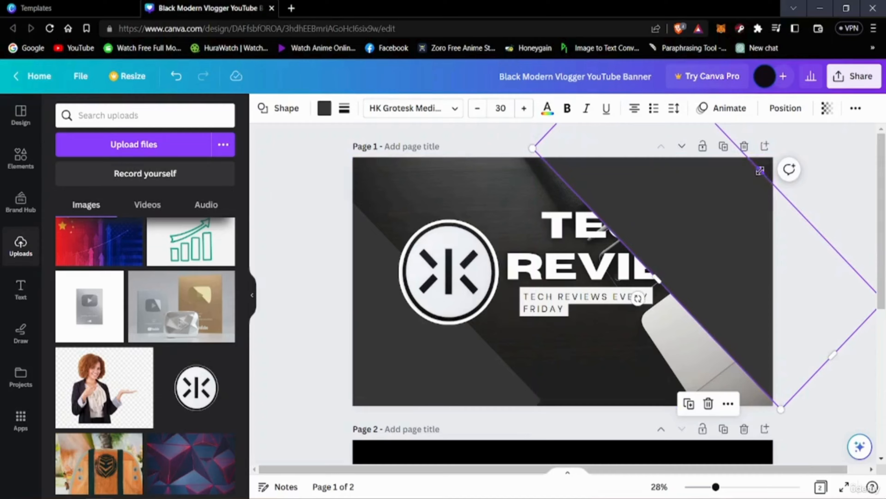
left_click_drag(786, 179, 800, 167)
left_click_drag(727, 227, 409, 411)
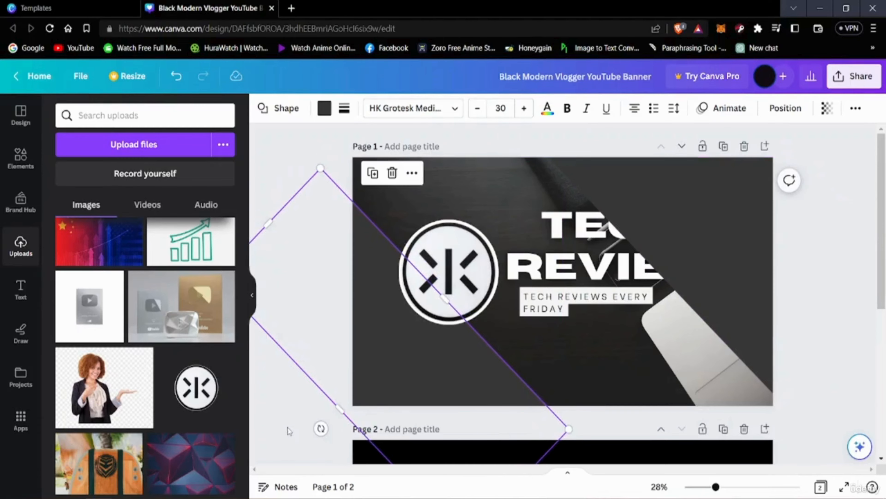
left_click(363, 415)
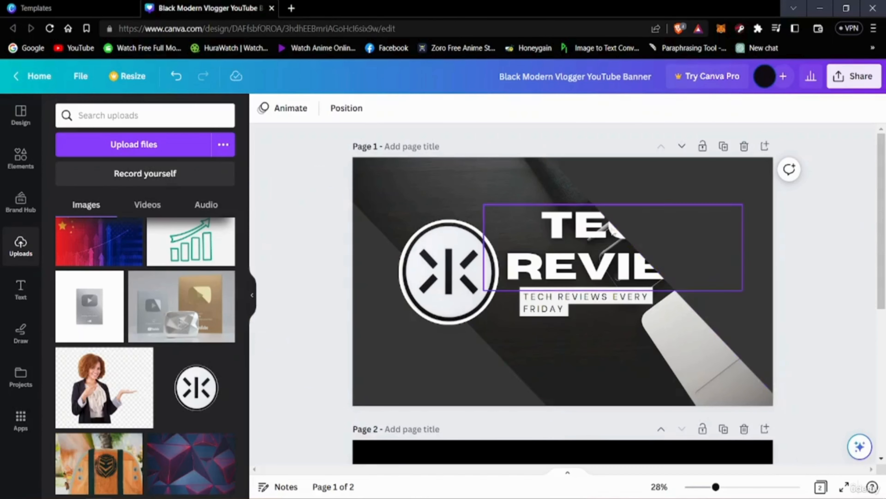
Send the TECH REVIEW headline to the back of the layer order
left_click(607, 229)
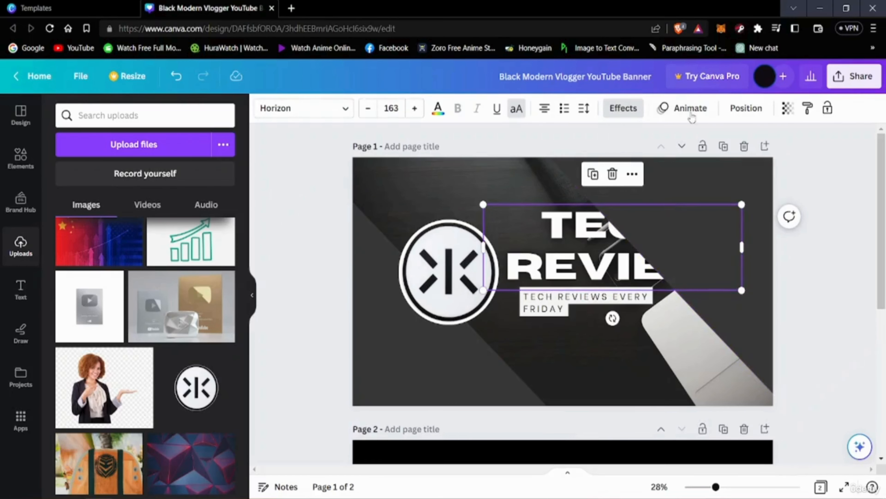
left_click(743, 108)
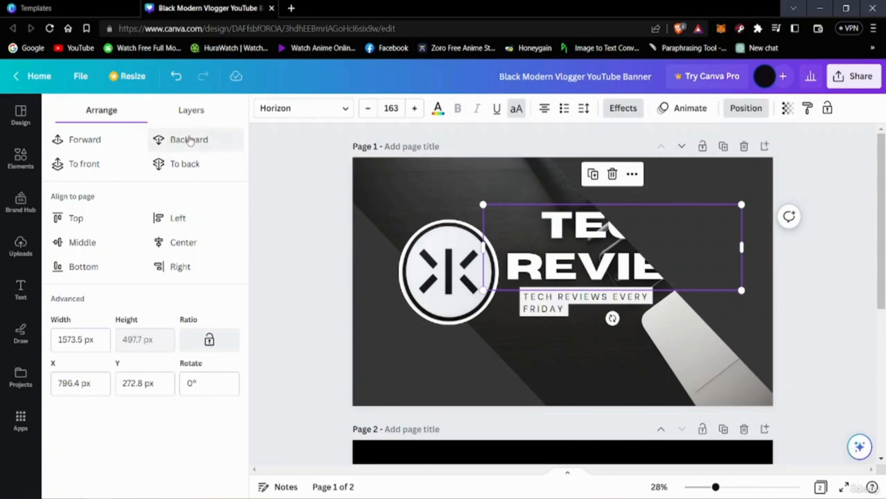
left_click(174, 165)
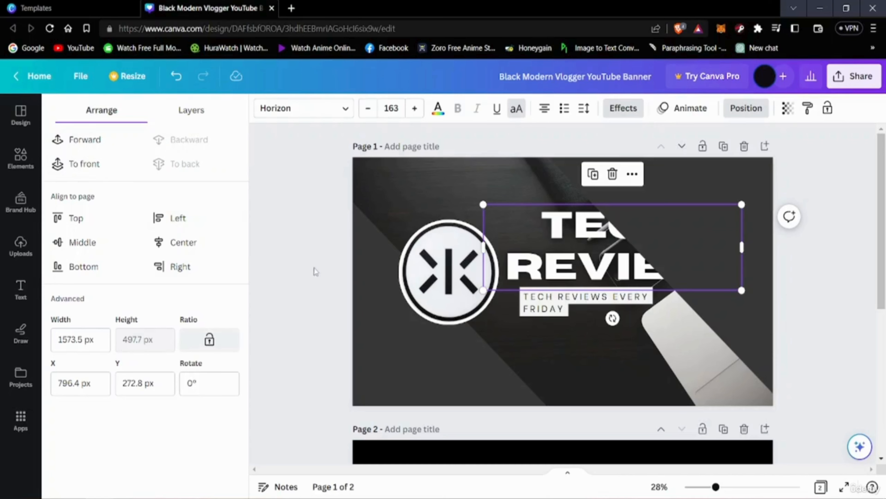
left_click(572, 259)
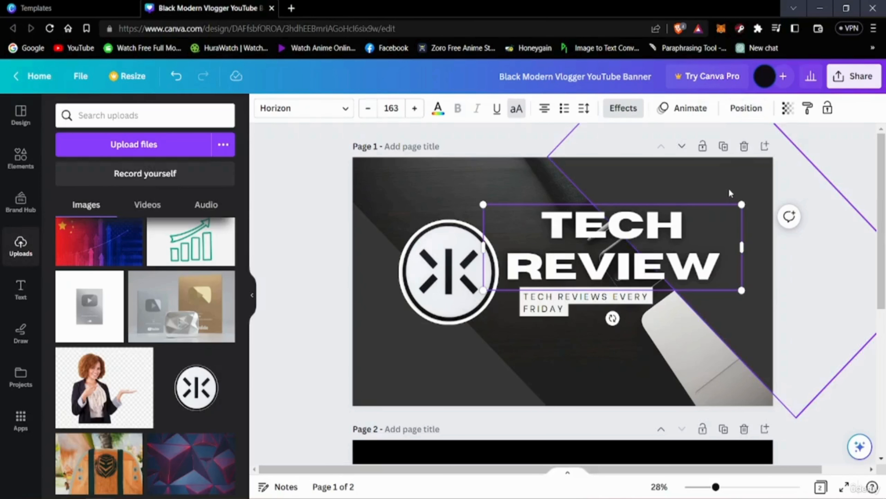
Open the position settings for the dark grey shape covering the banner's upper-right corner
left_click(729, 188)
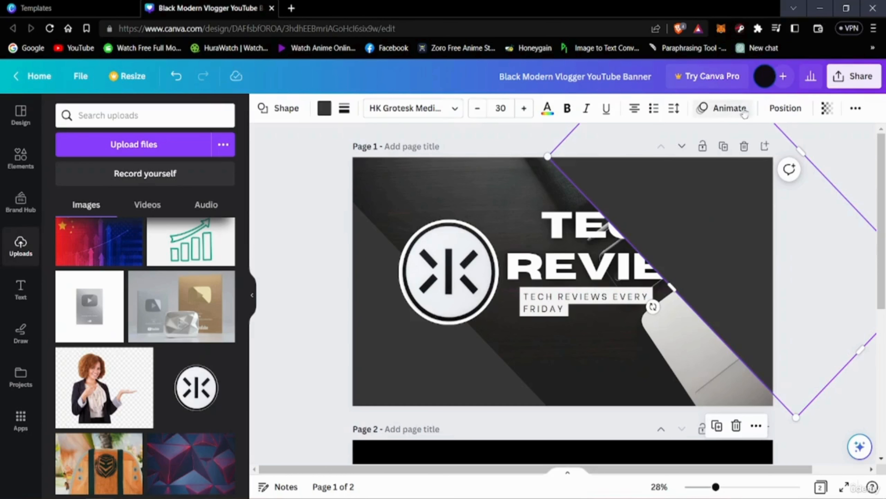
left_click(785, 109)
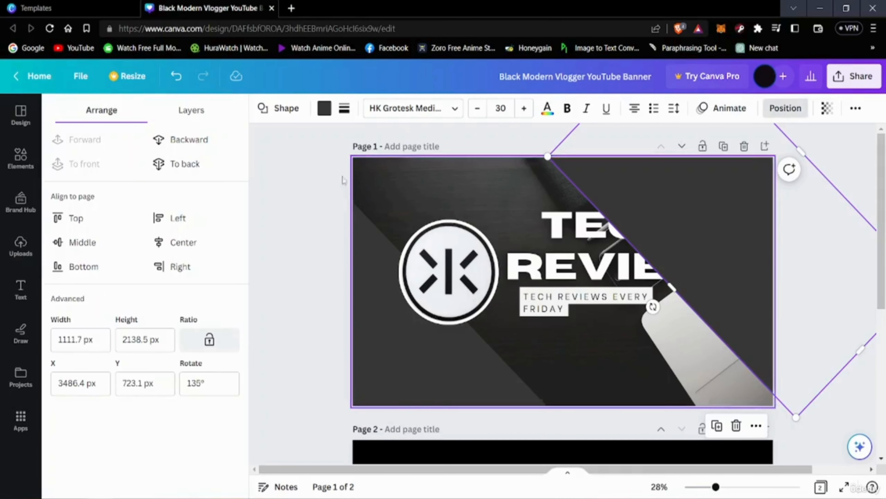
Send the dark diagonal shape on the banner's right side behind the text and make it partly transparent
left_click(207, 144)
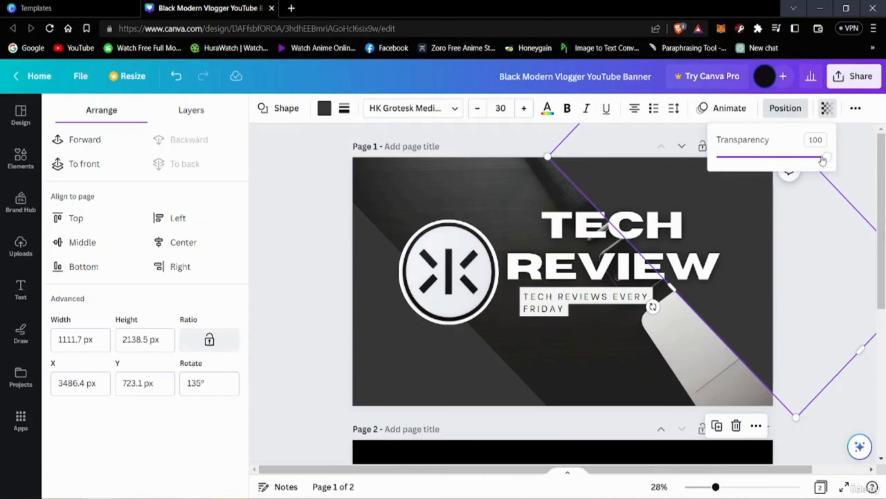
left_click_drag(823, 160, 829, 178)
Enlarge the right diagonal shape to about 1332.7 by 2471.3 px and position it over the banner's right side behind the title
left_click_drag(751, 275, 688, 306)
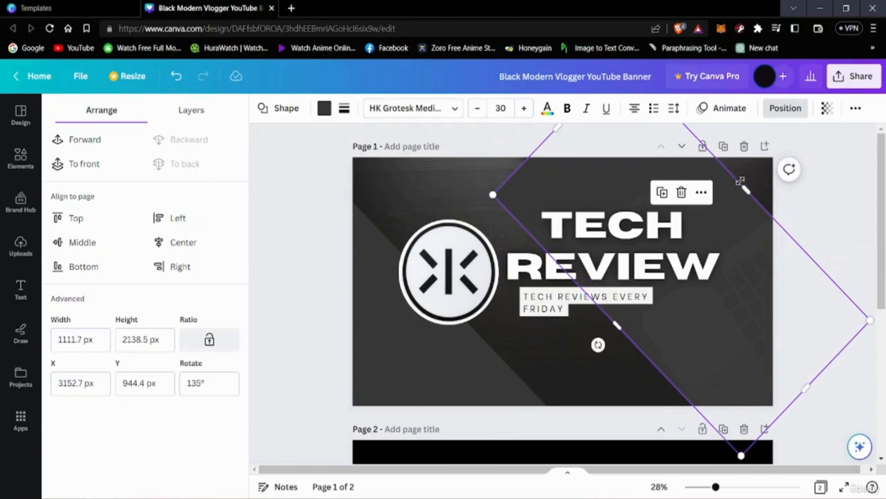
left_click_drag(745, 186, 772, 161)
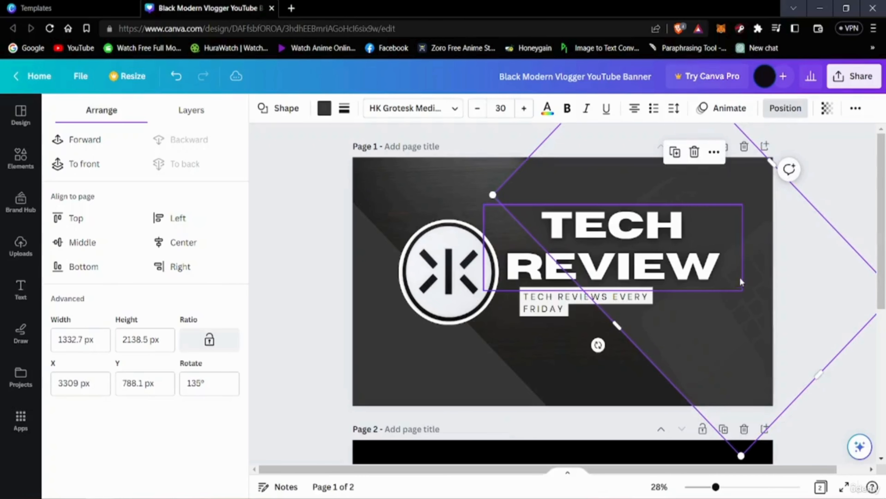
left_click_drag(753, 278, 735, 265)
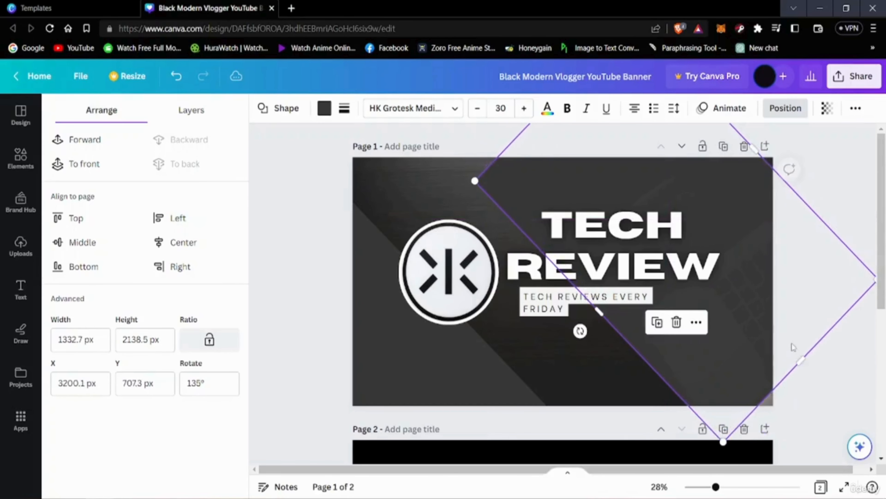
left_click_drag(801, 358, 815, 376)
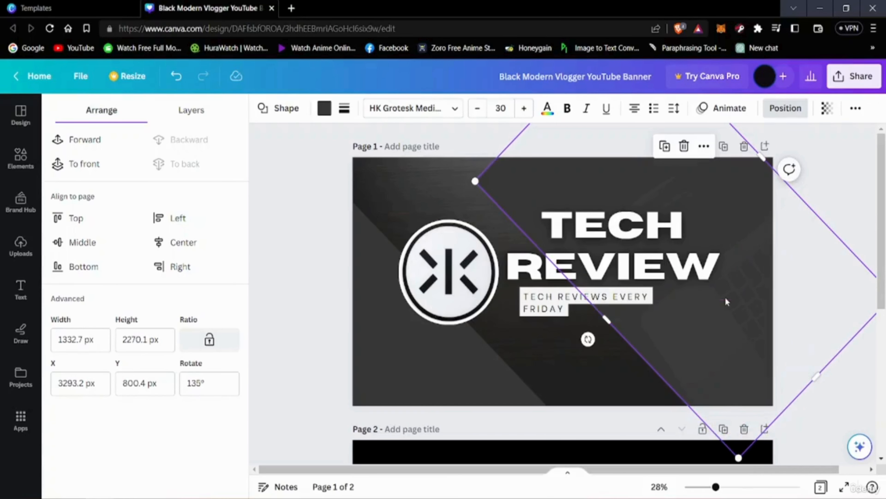
left_click_drag(726, 301, 751, 326)
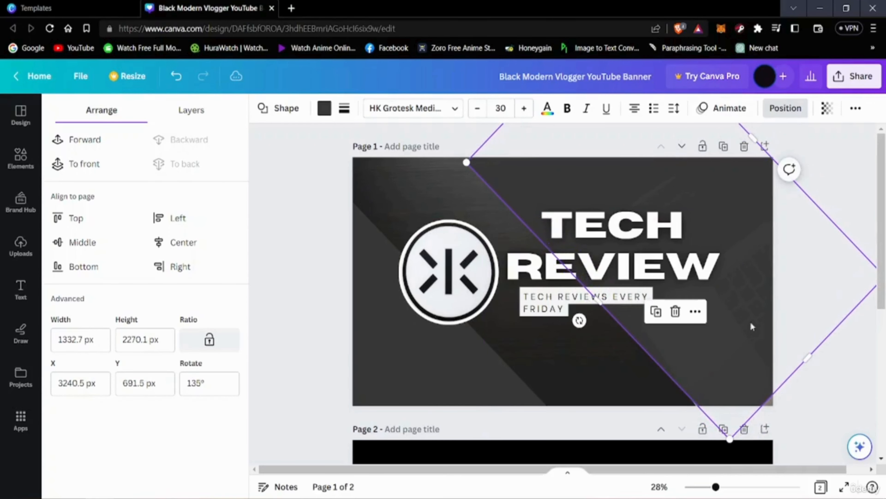
left_click_drag(810, 361, 830, 371)
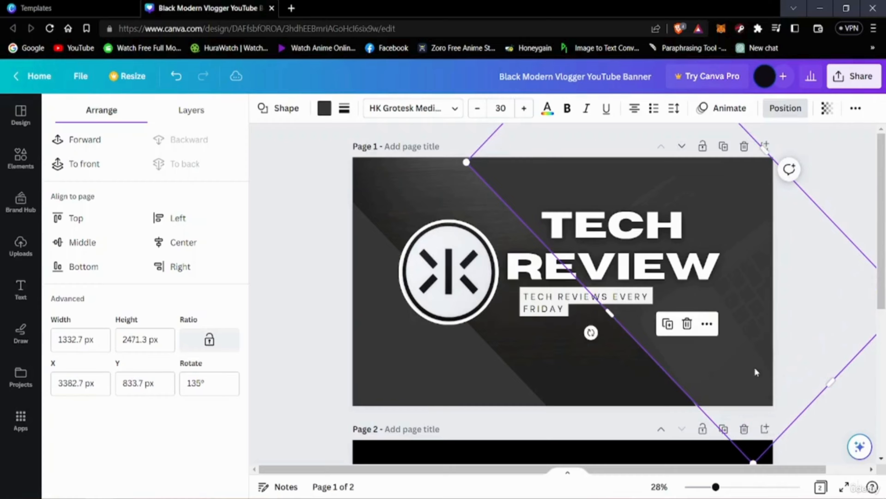
left_click_drag(754, 368, 740, 356)
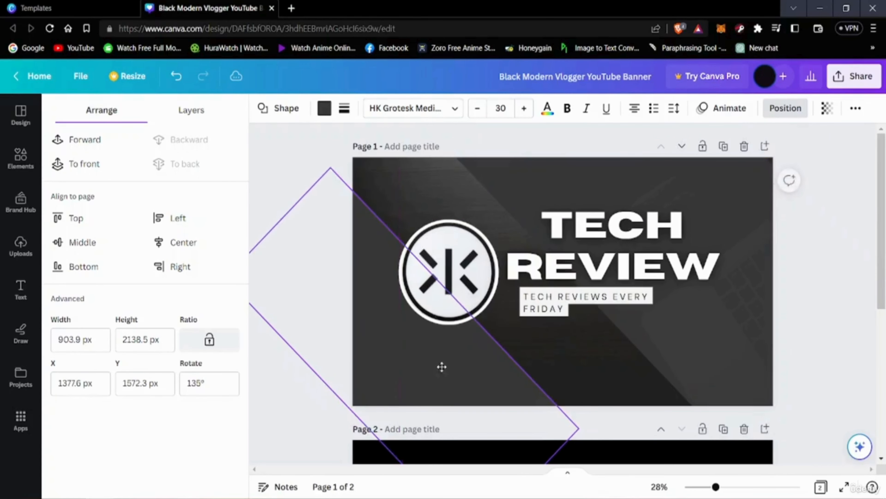
Enlarge the left diagonal shape to about 1152.3 by 2376.9 px and place it over the banner's lower-left area at about X 1721.8, Y 1610 px
left_click_drag(441, 366, 463, 371)
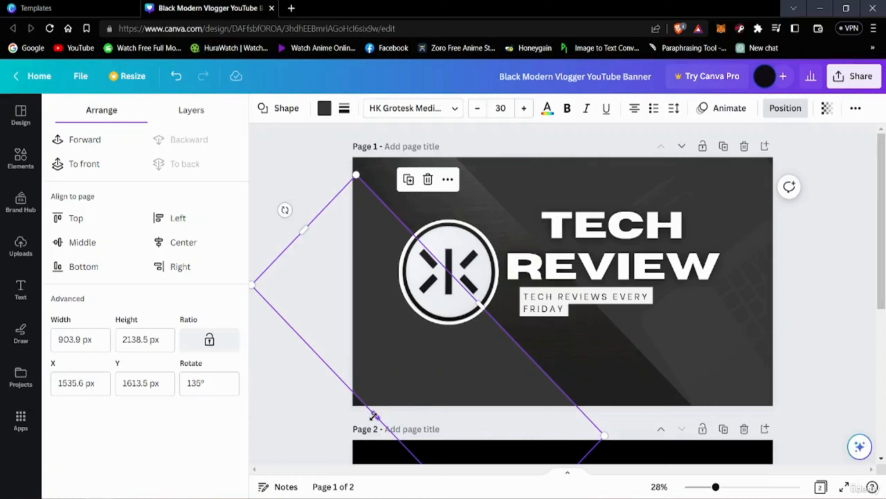
left_click_drag(374, 415, 353, 424)
left_click_drag(436, 377, 426, 336)
left_click_drag(356, 393, 337, 413)
left_click_drag(435, 380, 470, 394)
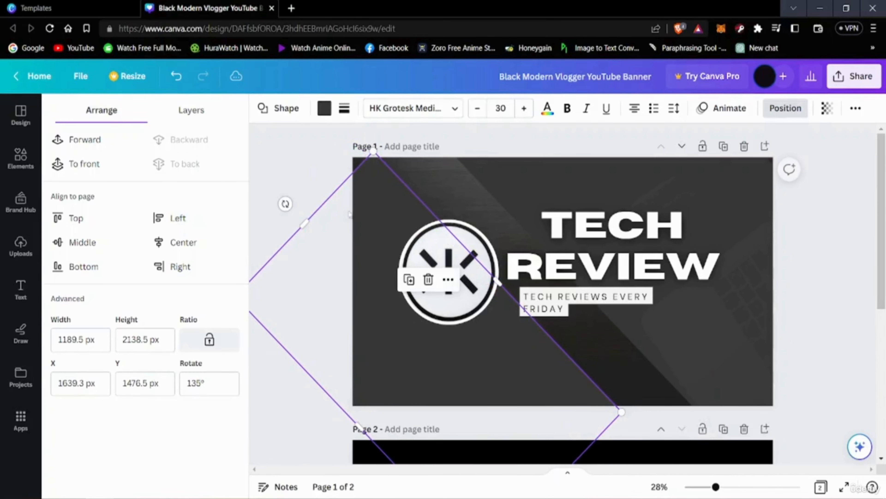
left_click_drag(303, 223, 274, 197)
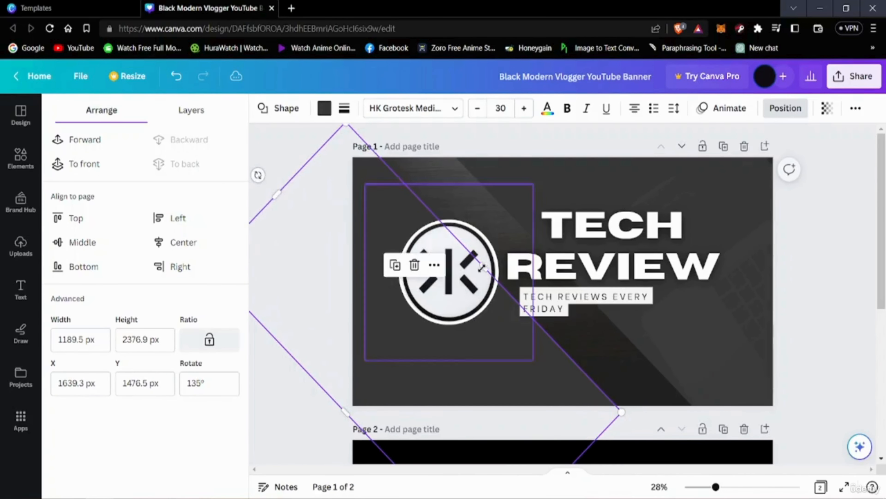
mouse_move(506, 376)
left_mouse_down()
mouse_move(518, 382)
mouse_move(514, 391)
left_mouse_up()
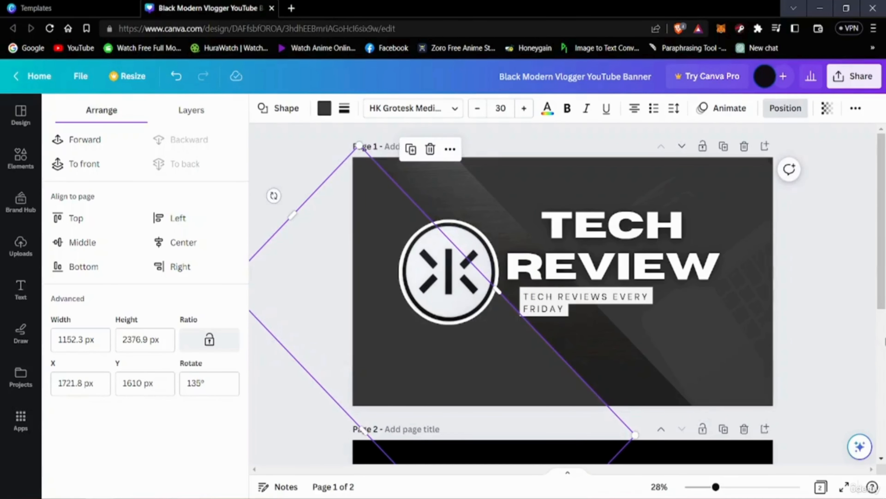
left_click(830, 270)
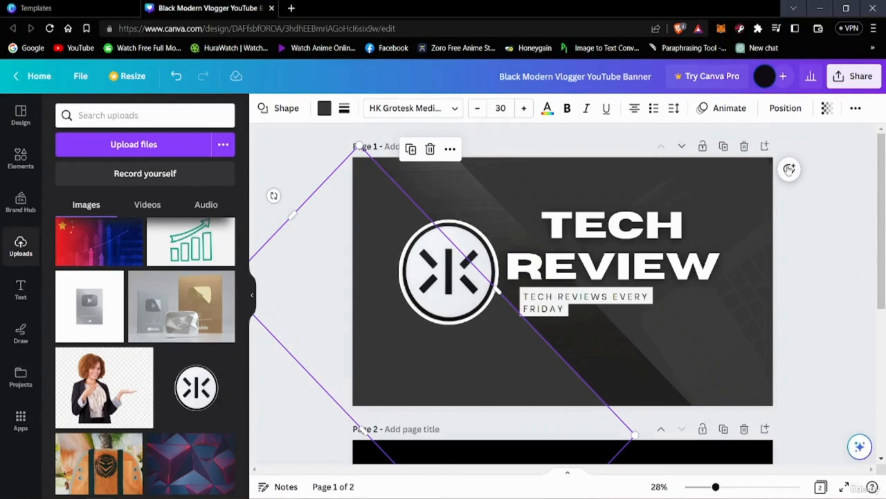
left_click(836, 132)
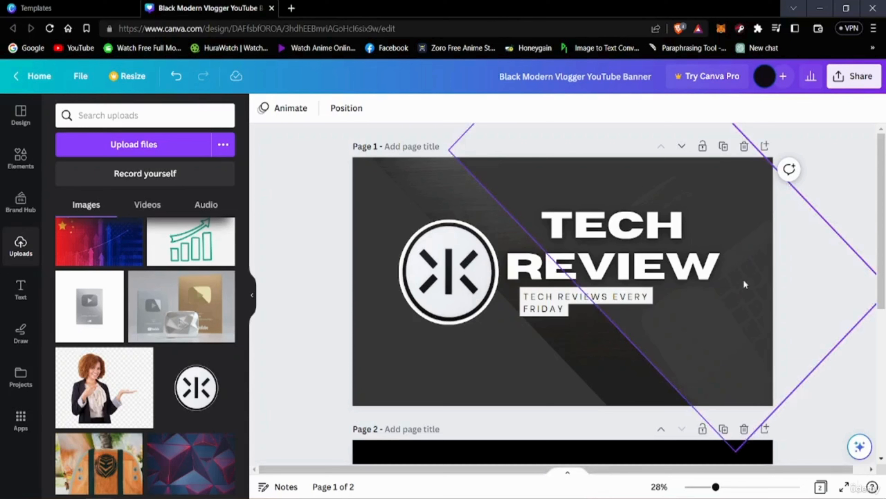
Widen the right diagonal shape slightly outward past the banner's upper-right corner
mouse_move(753, 250)
left_mouse_down()
mouse_move(754, 237)
mouse_move(750, 243)
left_mouse_up()
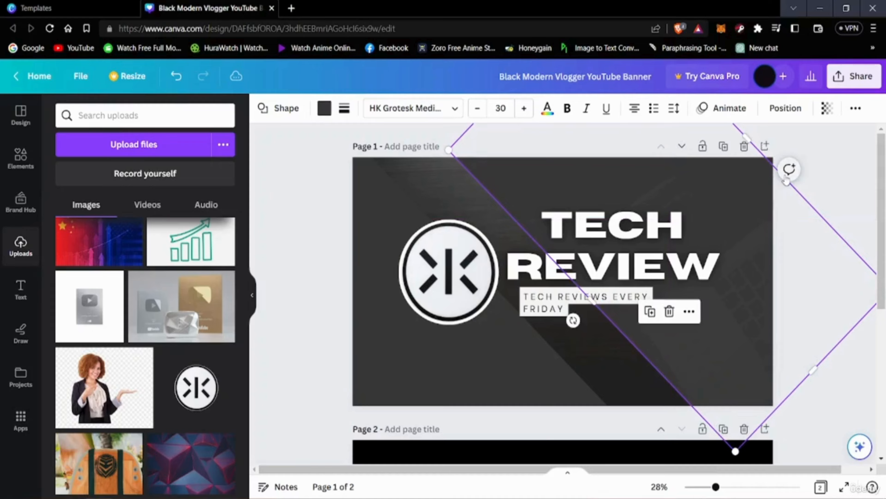
left_click_drag(755, 133, 756, 129)
left_click(468, 352)
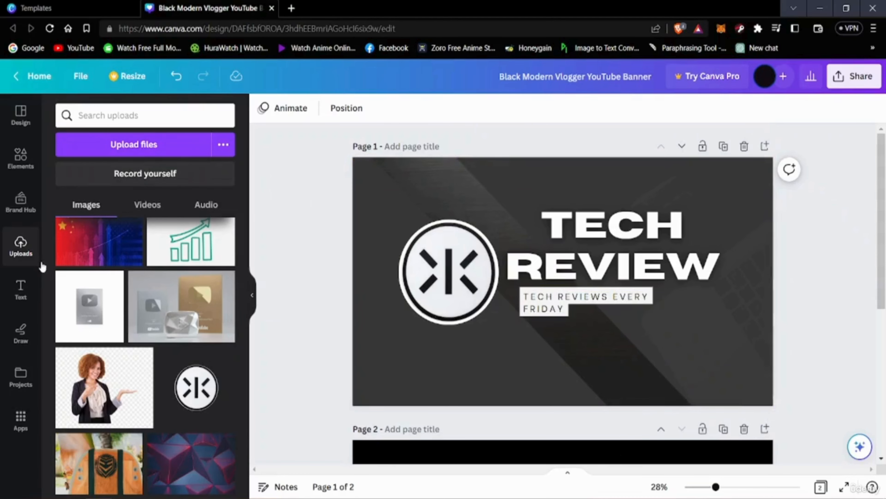
Search the elements library for "subscribe button"
left_click(19, 159)
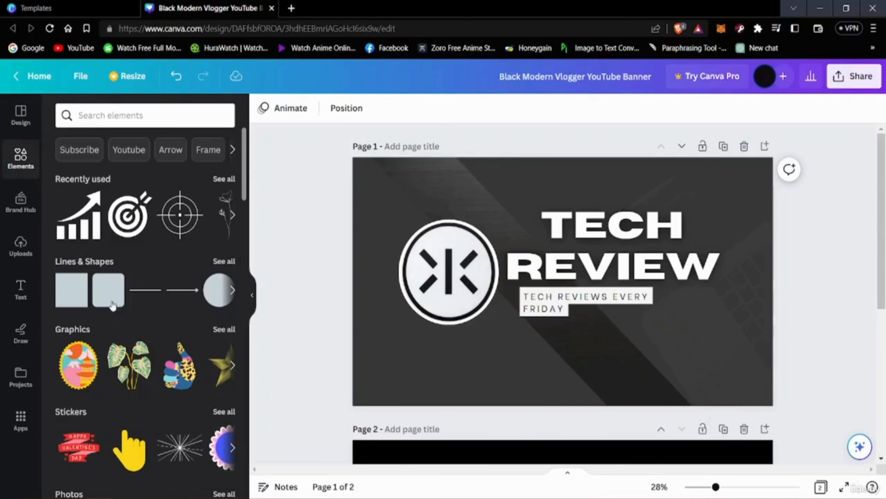
scroll(118, 230, "down", 10)
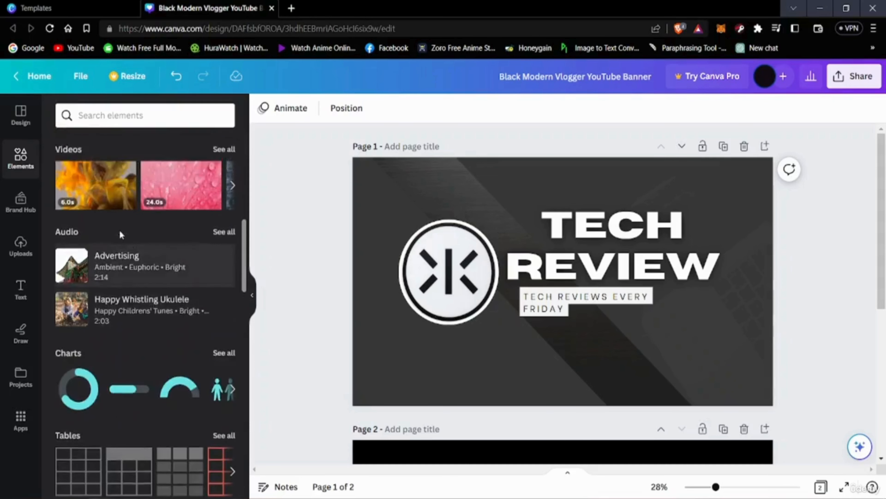
scroll(117, 234, "up", 9)
left_click(138, 114)
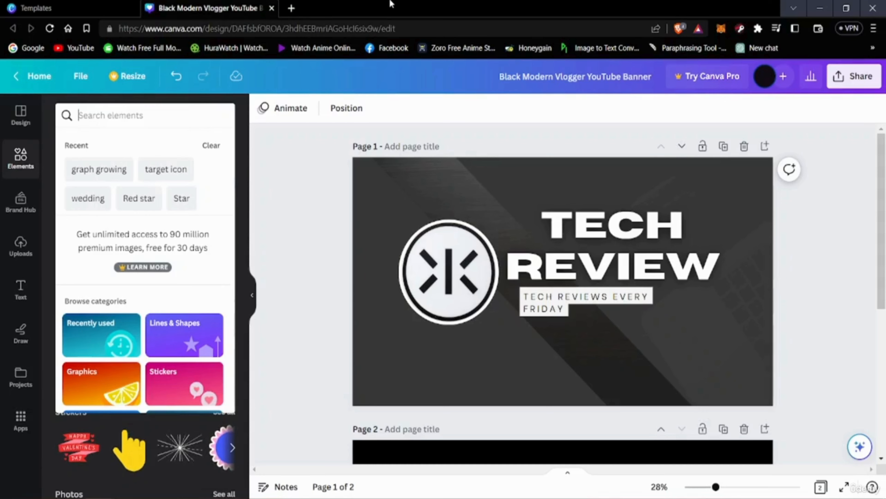
type("subs")
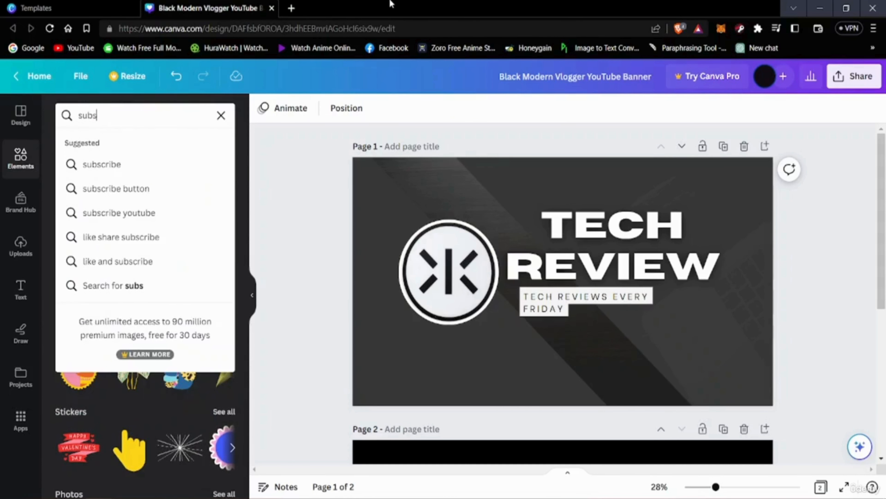
type("cribe")
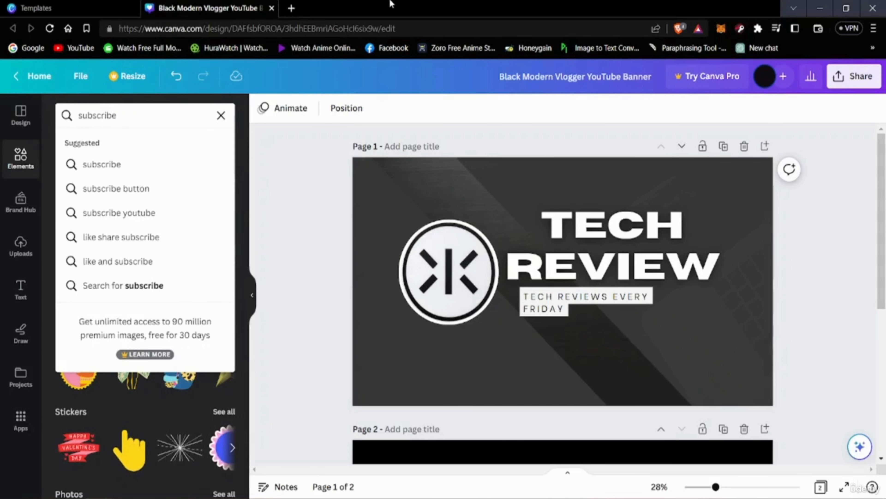
left_click(169, 188)
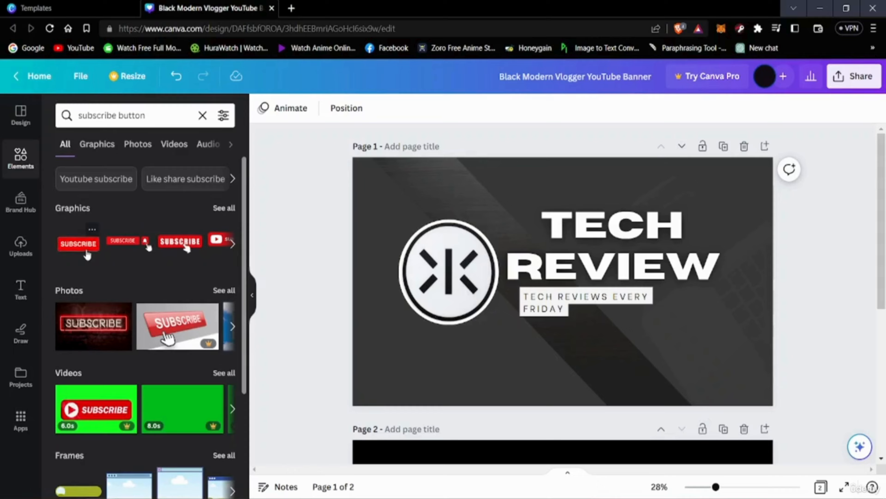
Add the red SUBSCRIBE graphic with a bell and hand cursor, sized small in the banner's upper-right corner
left_click(232, 246)
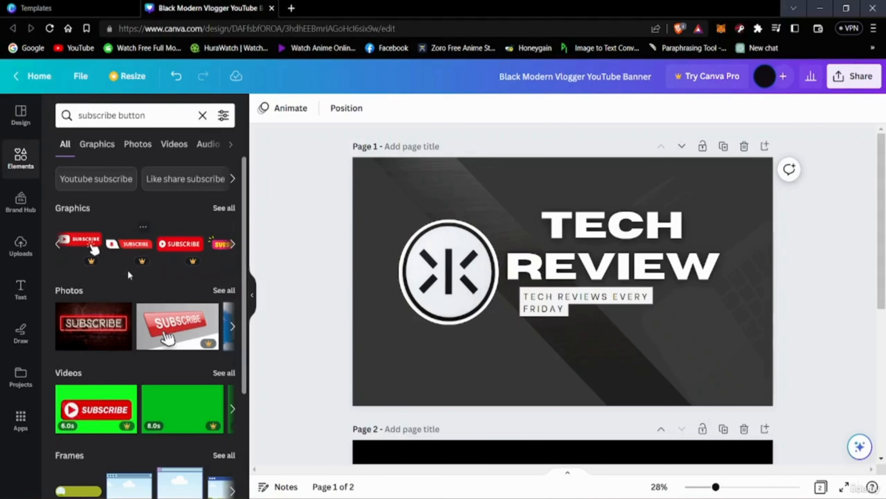
left_click(232, 255)
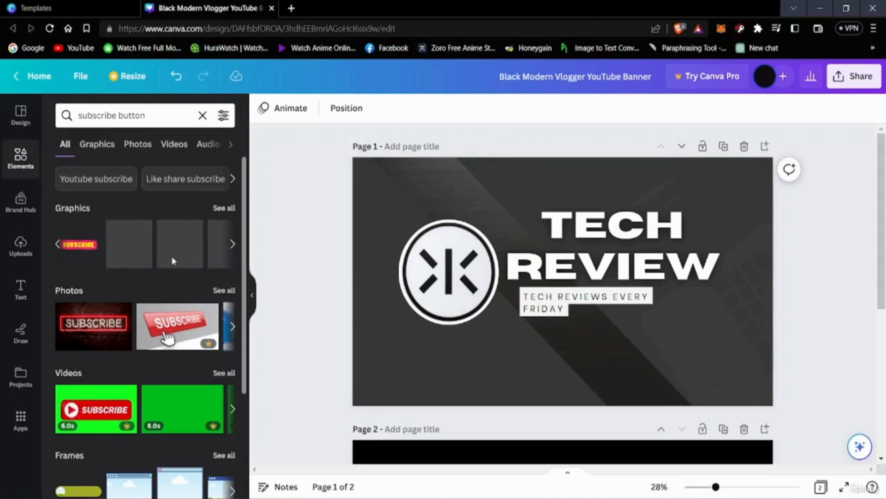
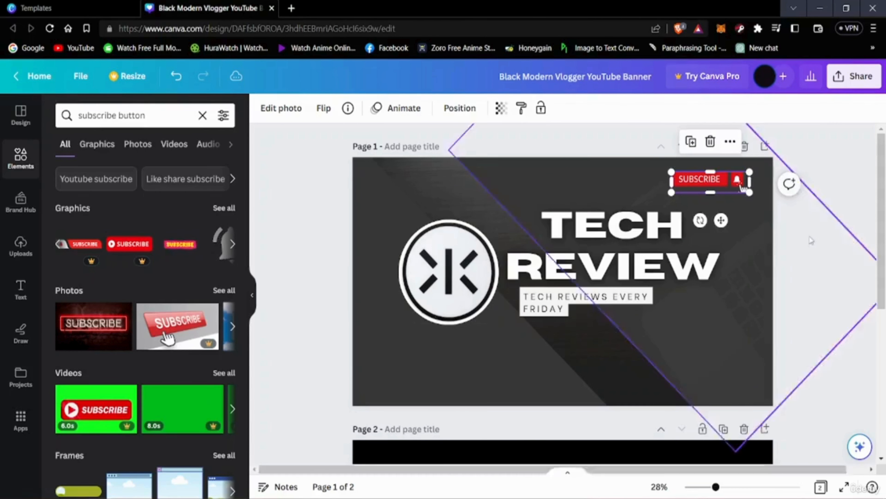
left_click(841, 149)
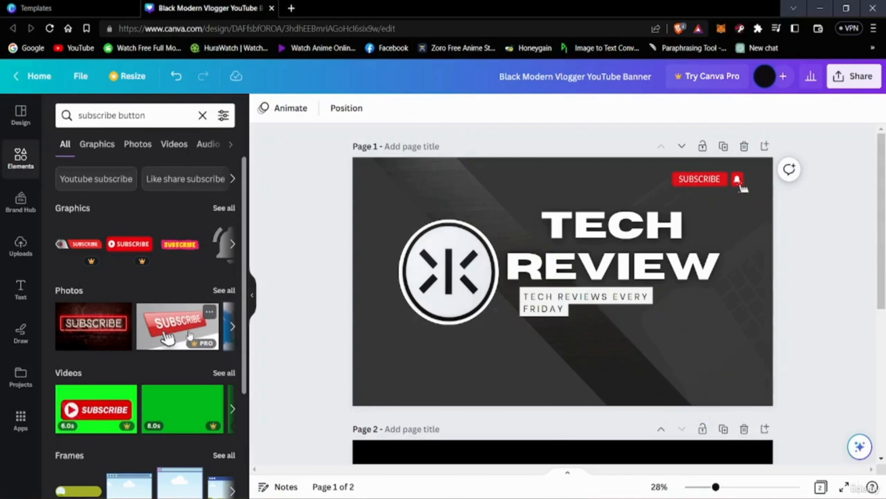
Add the animated gray bell graphic, shrink it and place it just below the subscribe button at the banner's right edge
left_click(232, 244)
left_click(90, 250)
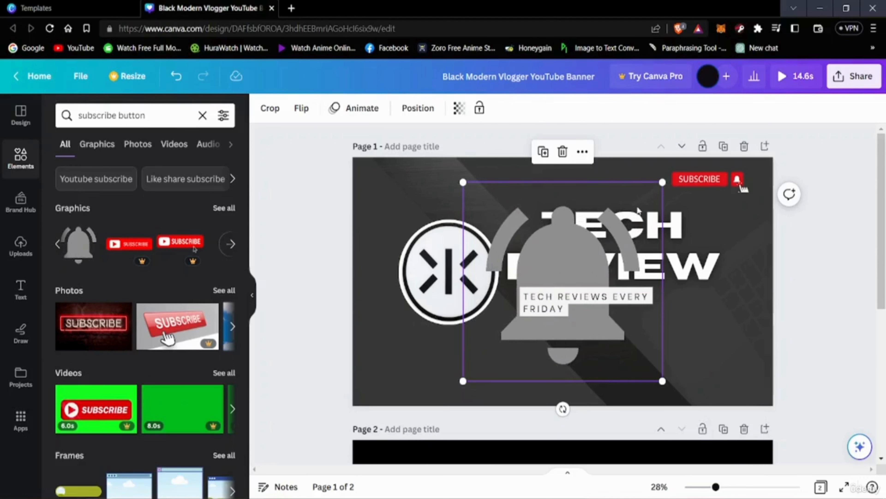
left_click_drag(658, 182, 750, 227)
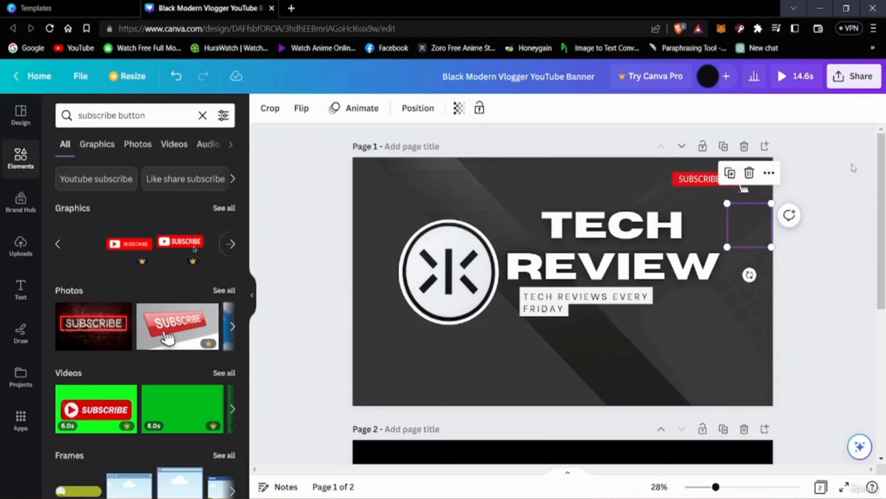
left_click(845, 188)
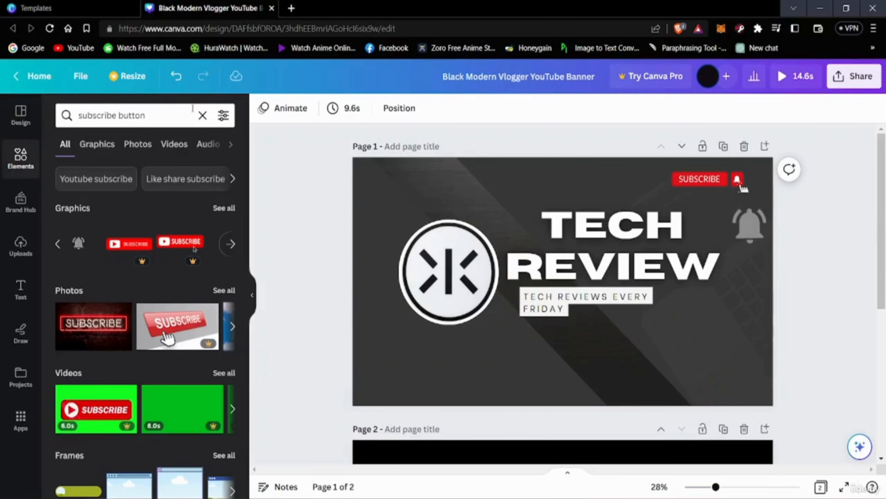
Search the elements library for "facebook icon" and browse the graphics found
left_click(167, 115)
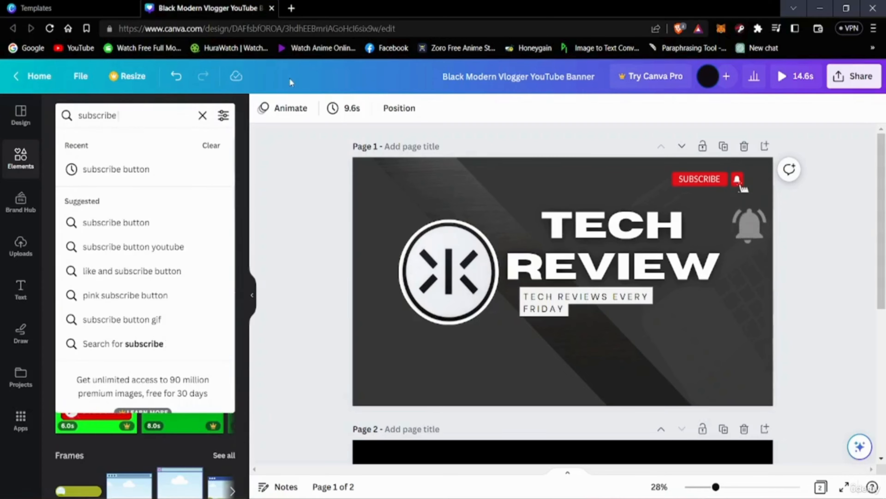
key("BackSpace")
key("BackSpace")
key("BackSpace")
key("BackSpace")
key("BackSpace")
key("BackSpace")
key("BackSpace")
key("BackSpace")
key("BackSpace")
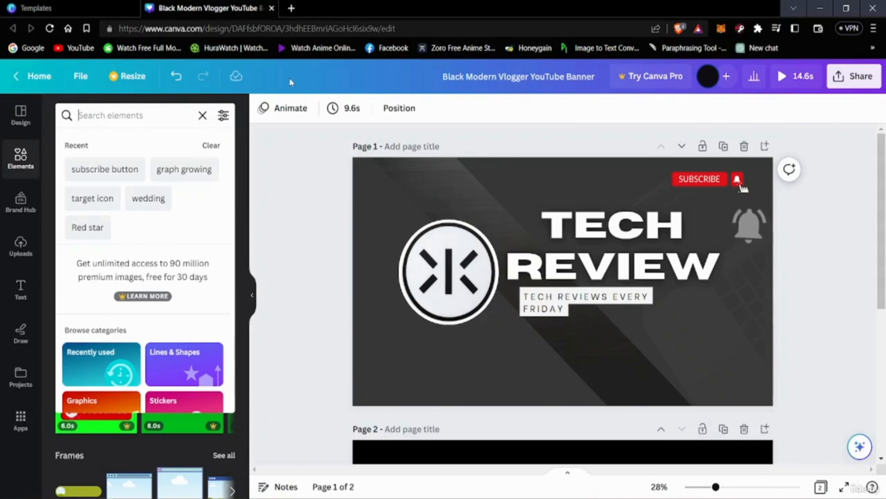
type("fa")
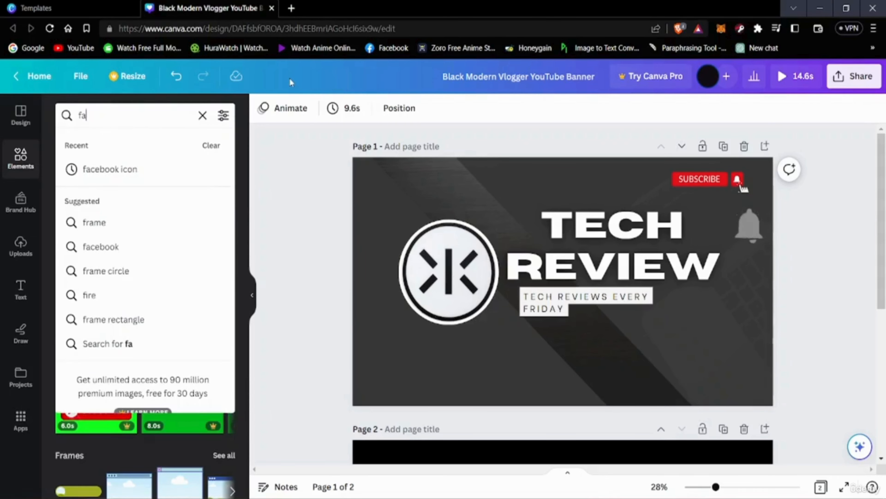
type("cebook")
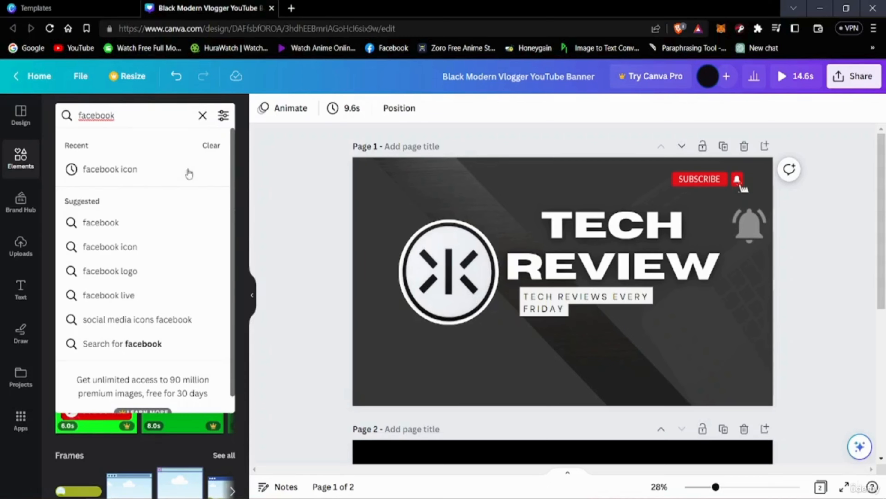
left_click(164, 172)
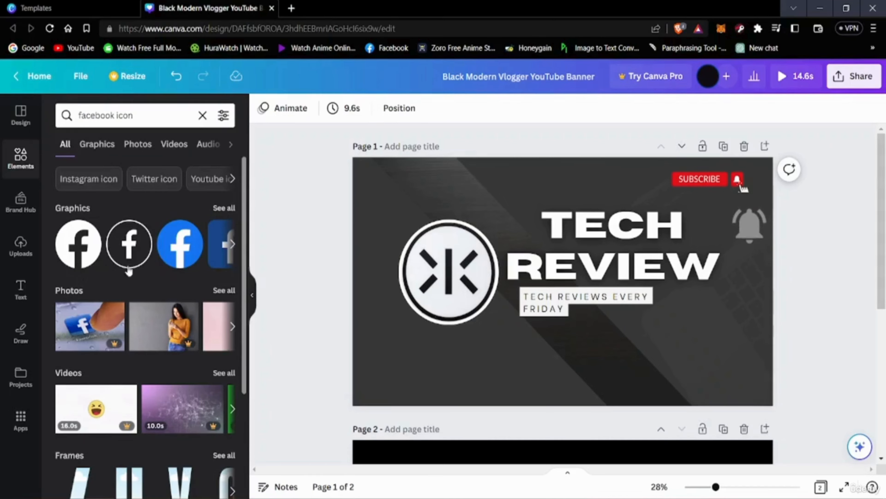
left_click(231, 250)
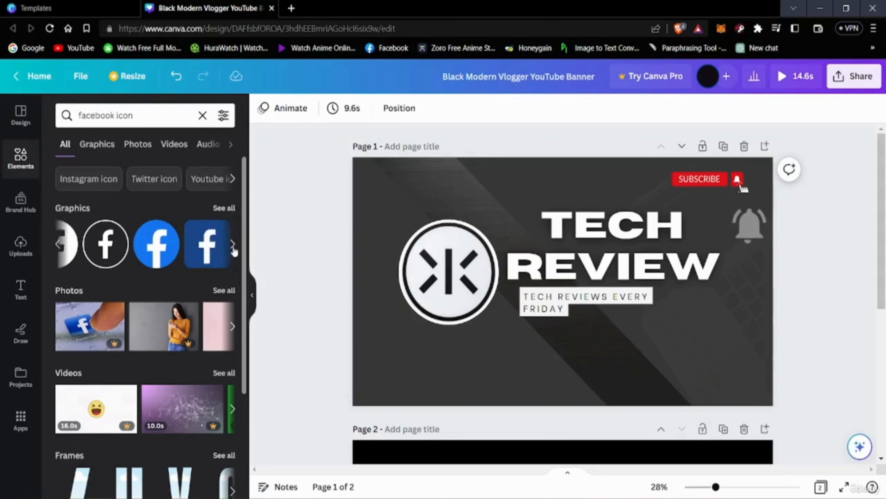
Try the outlined circular Facebook icon on the banner, shrunk and placed in its lower-right area
left_click(58, 244)
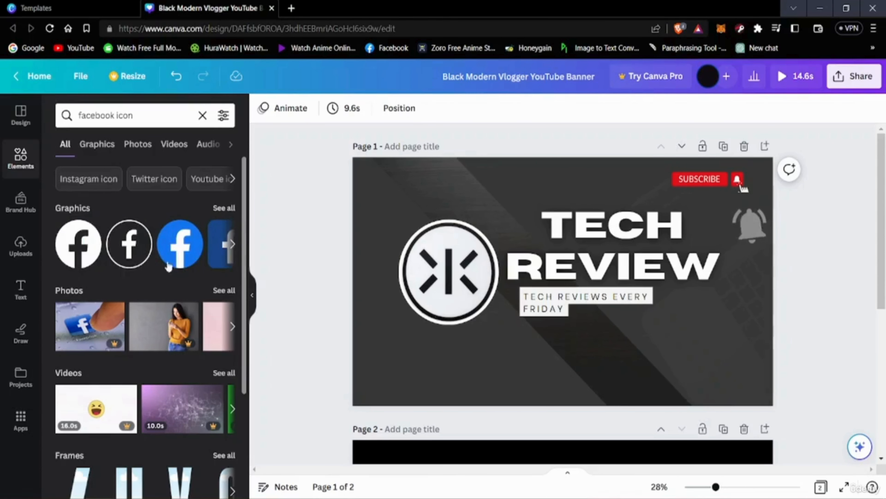
left_click(231, 246)
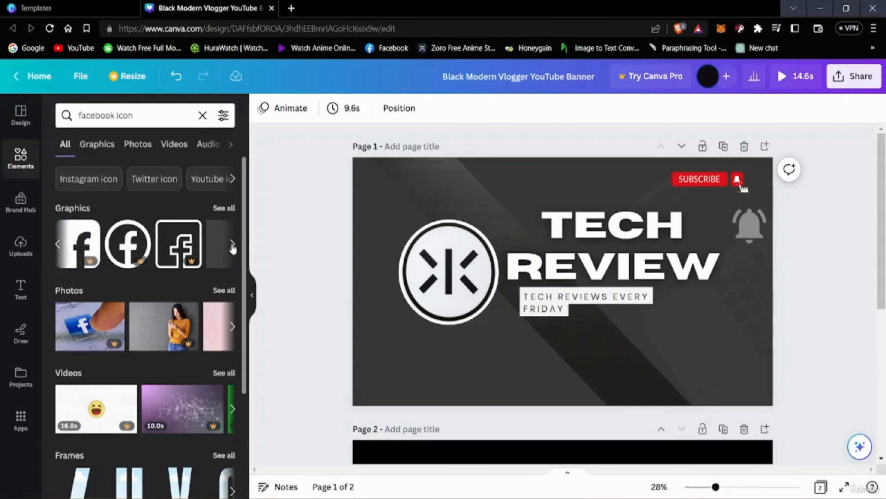
left_click(58, 244)
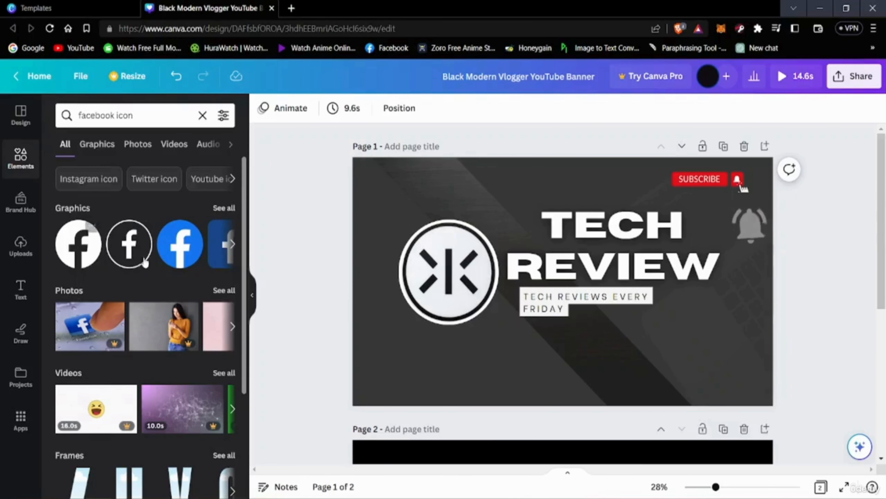
left_click(129, 245)
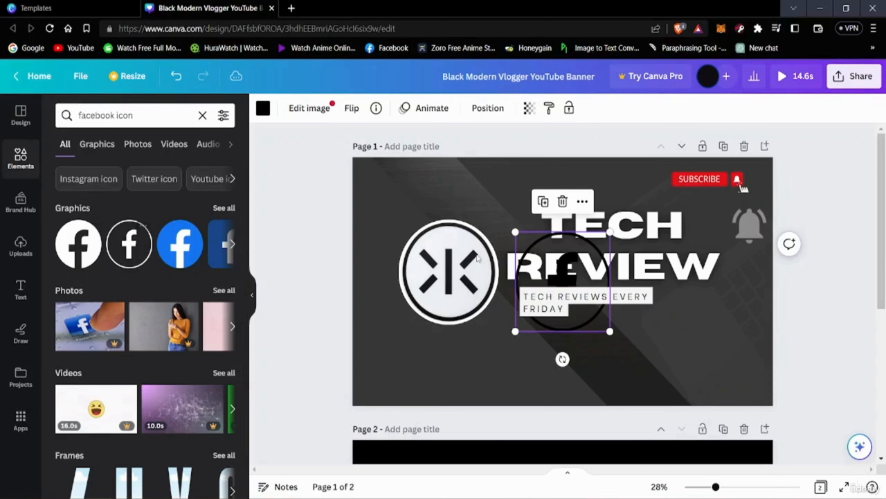
left_click_drag(586, 269, 717, 330)
left_click_drag(742, 395, 627, 367)
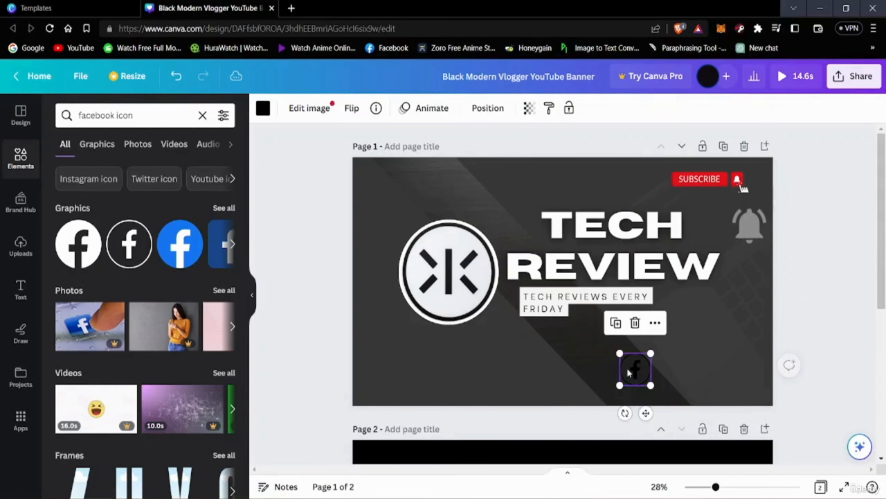
Add the solid round Facebook icon, small at the banner's lower-right edge, and delete the outlined Facebook icon
left_click(80, 240)
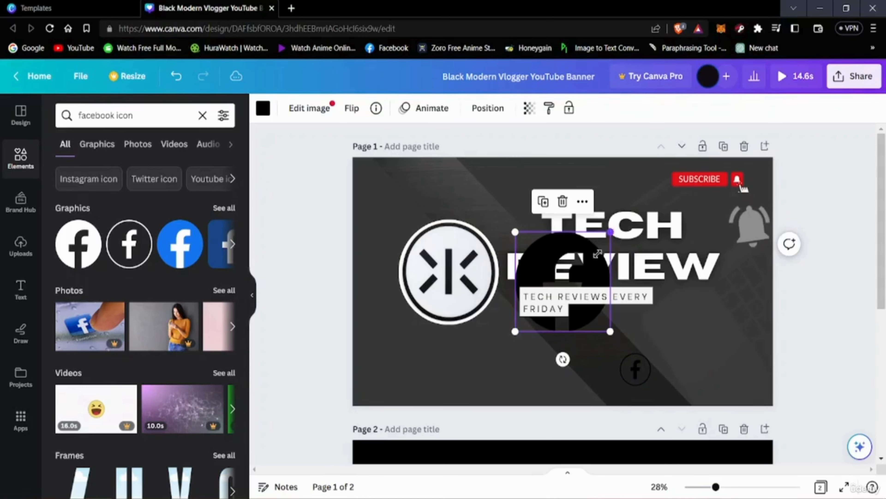
left_click_drag(610, 232, 683, 373)
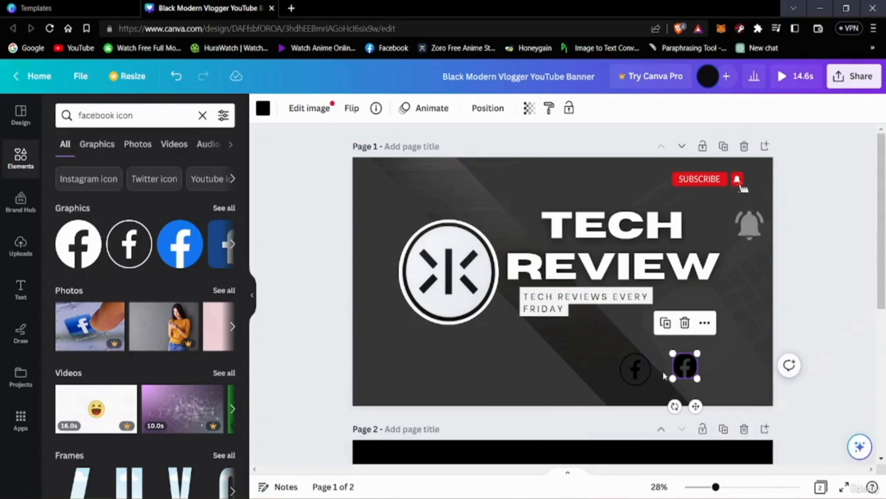
left_click_drag(683, 365, 644, 376)
left_click(636, 370)
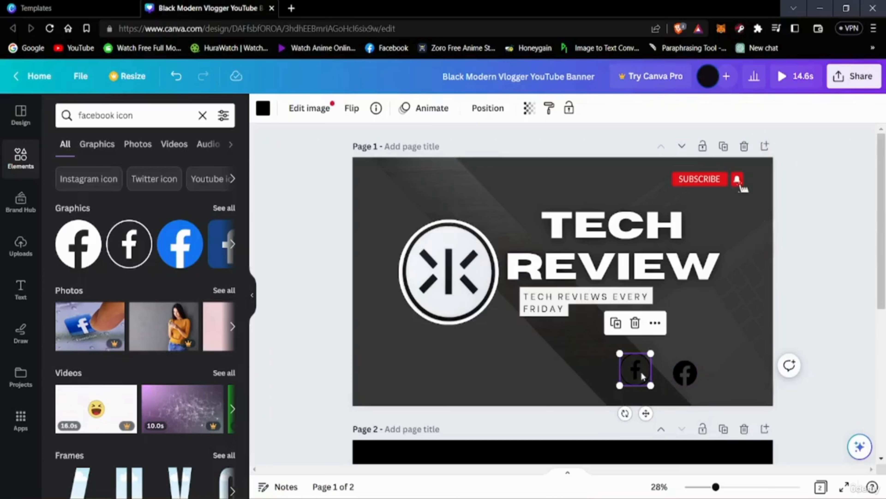
left_click(635, 323)
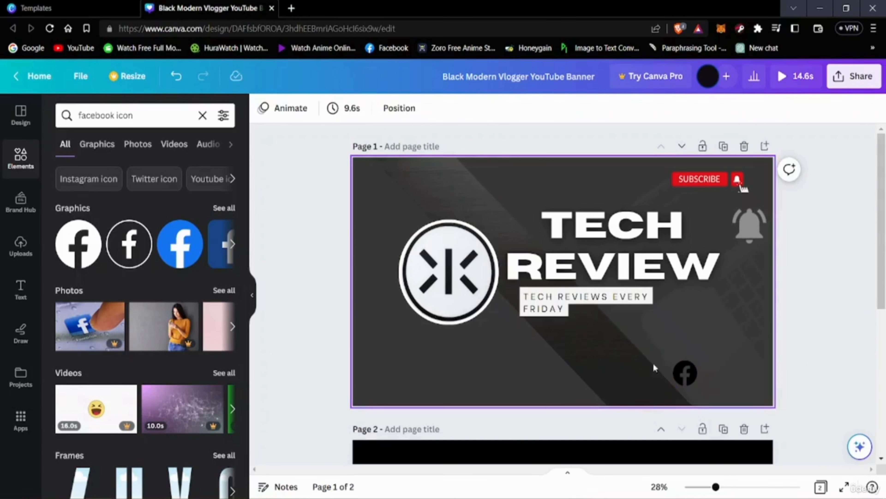
left_click_drag(683, 374, 667, 390)
left_click(849, 393)
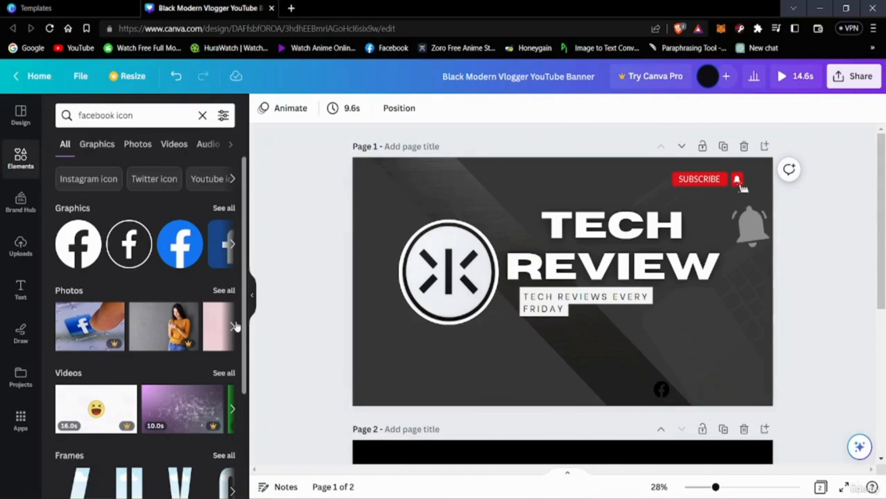
Search the elements library for "instagram icon"
left_click(134, 115)
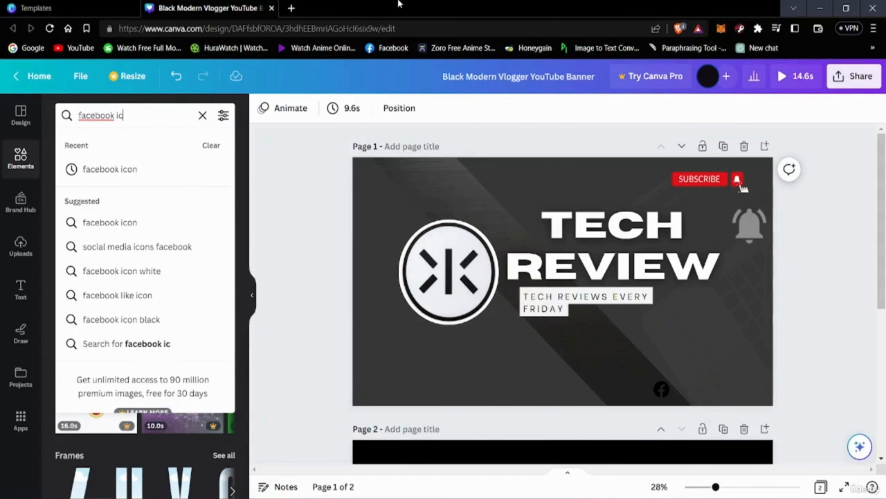
type("fac")
key("BackSpace")
key("BackSpace")
key("BackSpace")
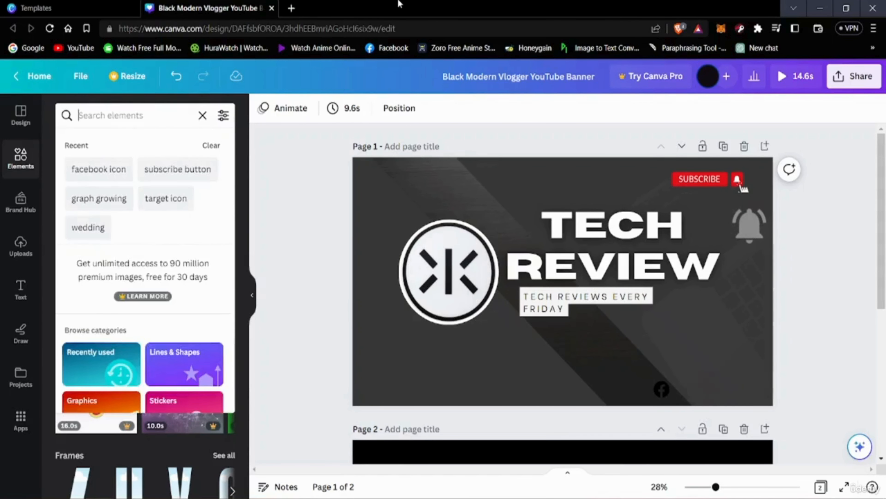
type("insa")
key("BackSpace")
type("sa")
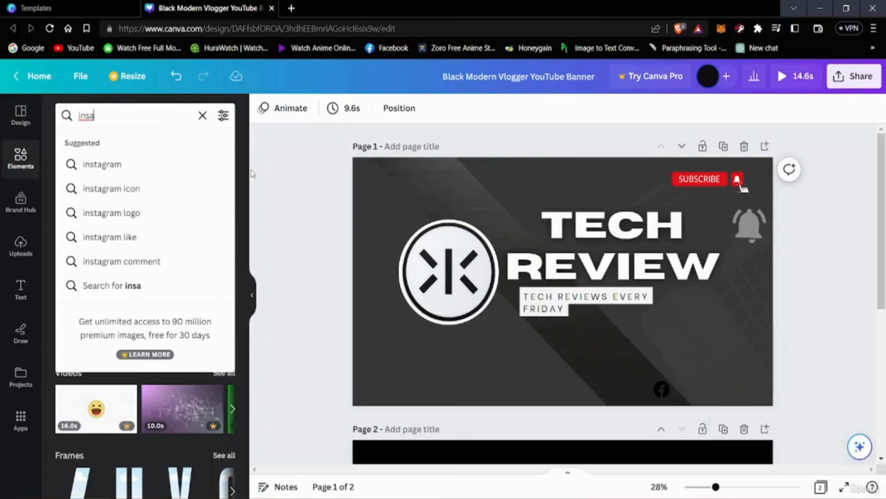
left_click(154, 192)
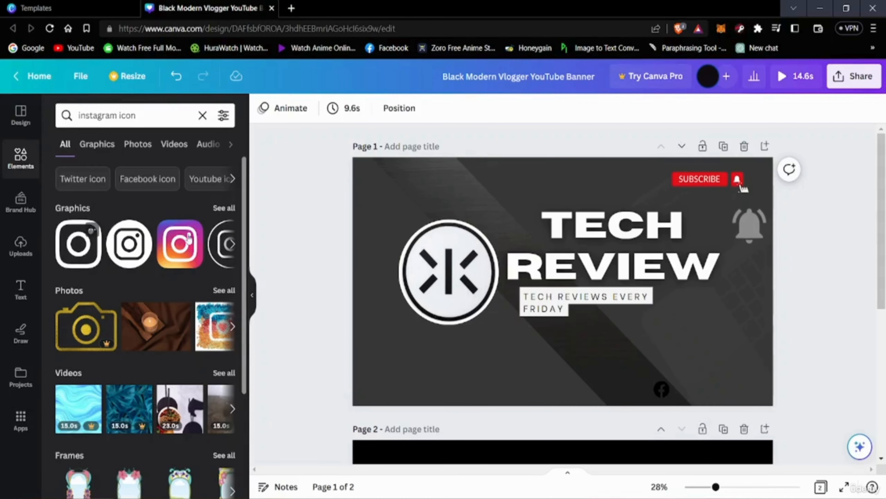
Add the rounded-square Instagram icon and shrink it, placing it just above the Facebook icon
left_click(83, 255)
left_click_drag(589, 323, 666, 365)
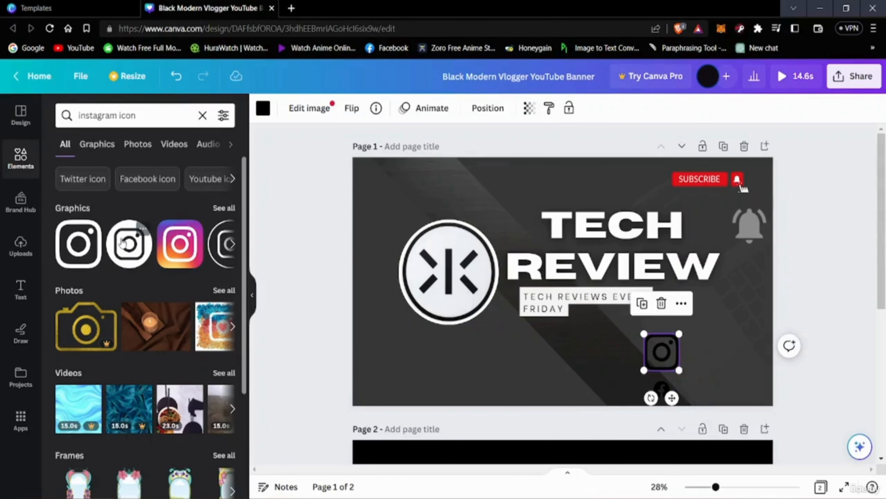
Try the circular Instagram icon at a small size beside the Facebook icon, then delete it
left_click(129, 243)
left_click_drag(609, 333, 704, 393)
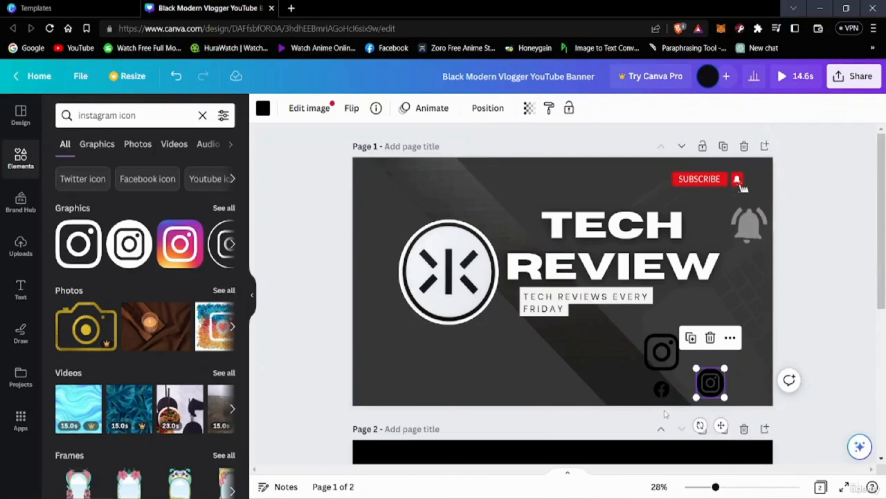
mouse_move(701, 394)
left_mouse_down()
mouse_move(676, 401)
mouse_move(696, 392)
left_mouse_up()
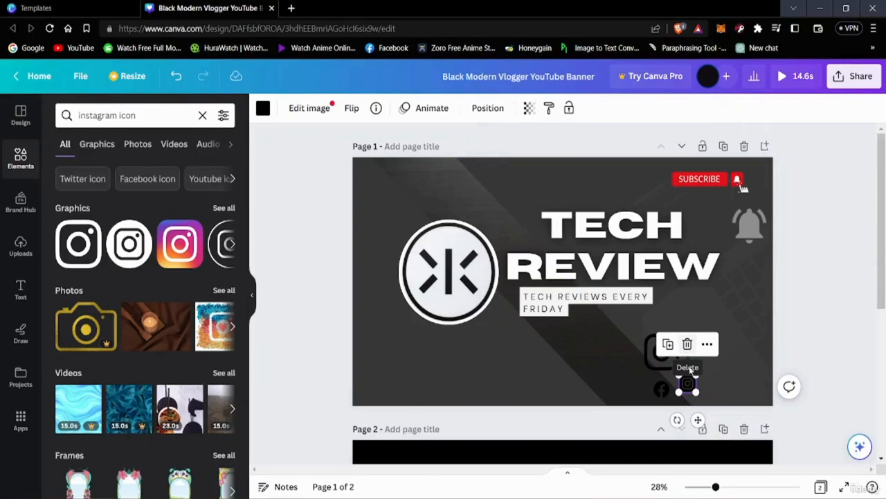
left_click(687, 345)
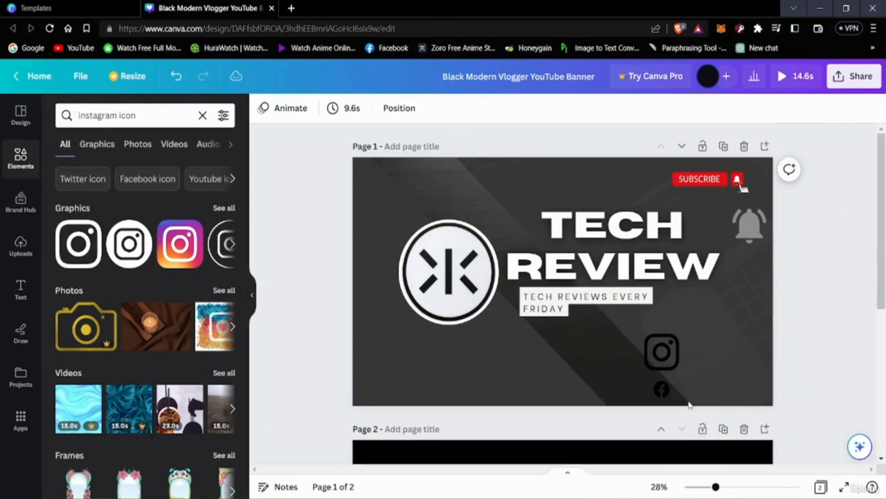
Shrink the rounded-square Instagram icon to match the Facebook icon and place it directly to its right at the banner's lower edge
left_click_drag(666, 365, 693, 394)
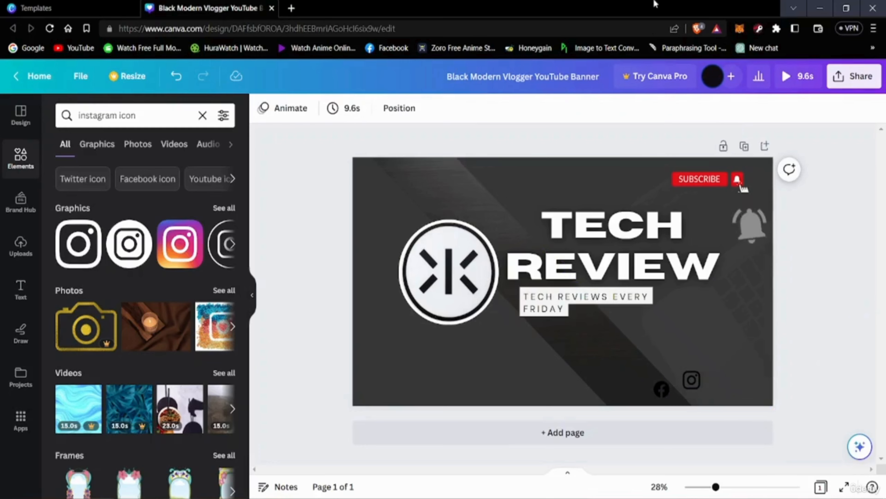
left_click_drag(694, 378, 688, 393)
left_click(841, 388)
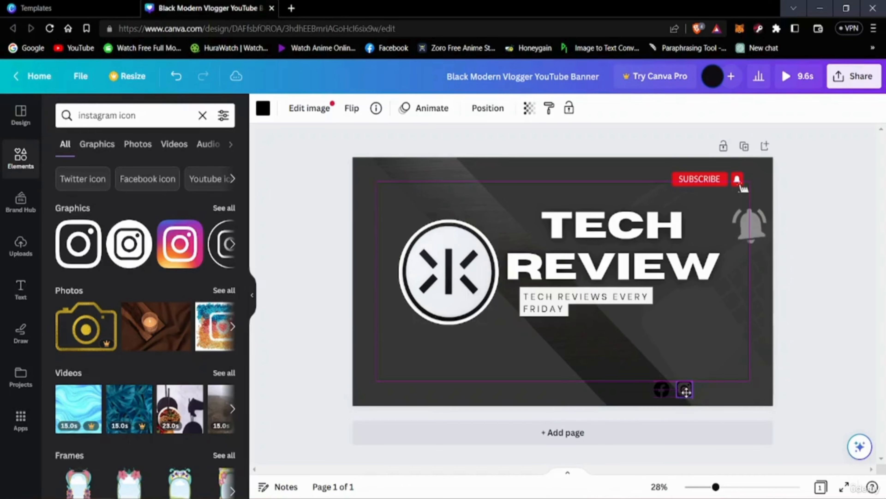
left_click(833, 415)
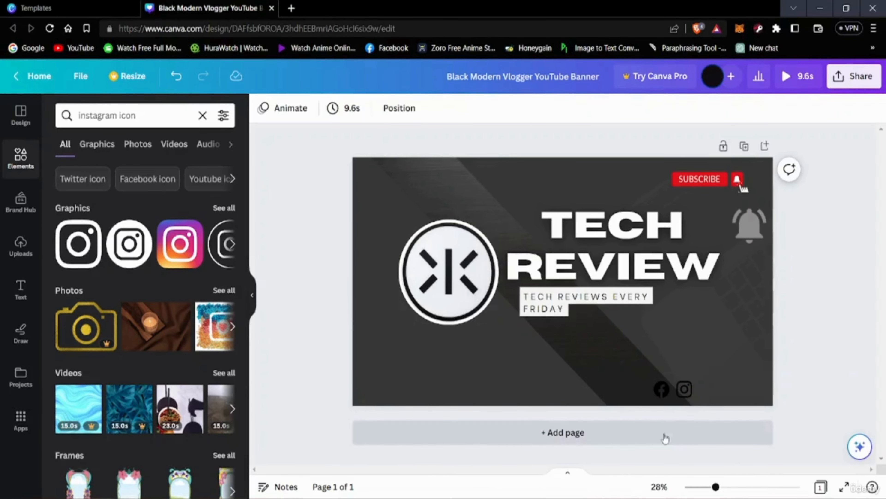
left_click_drag(686, 396, 683, 391)
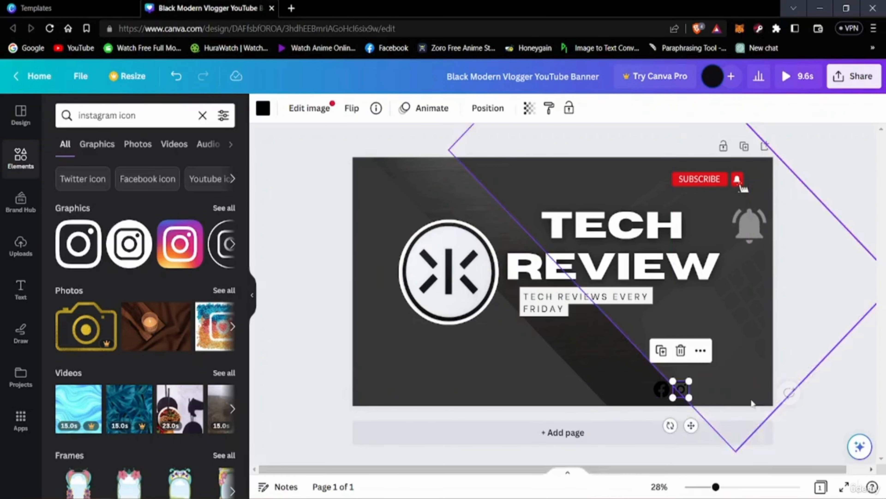
left_click(822, 439)
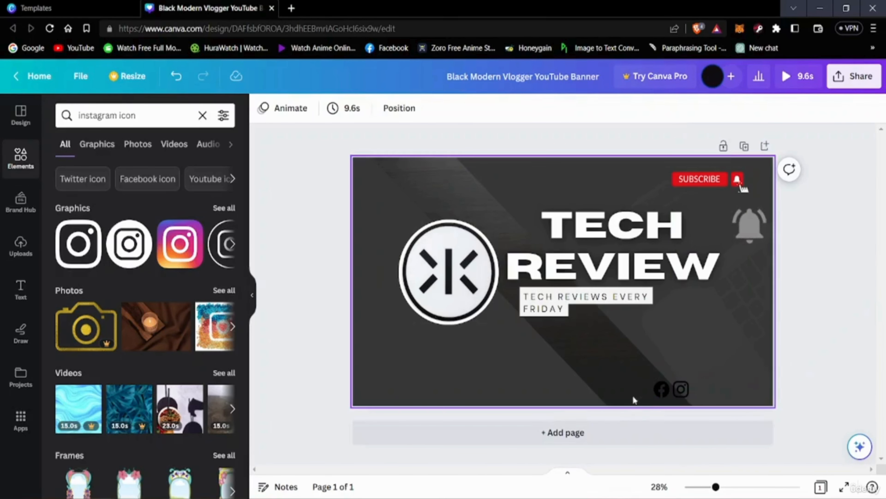
left_click(660, 389)
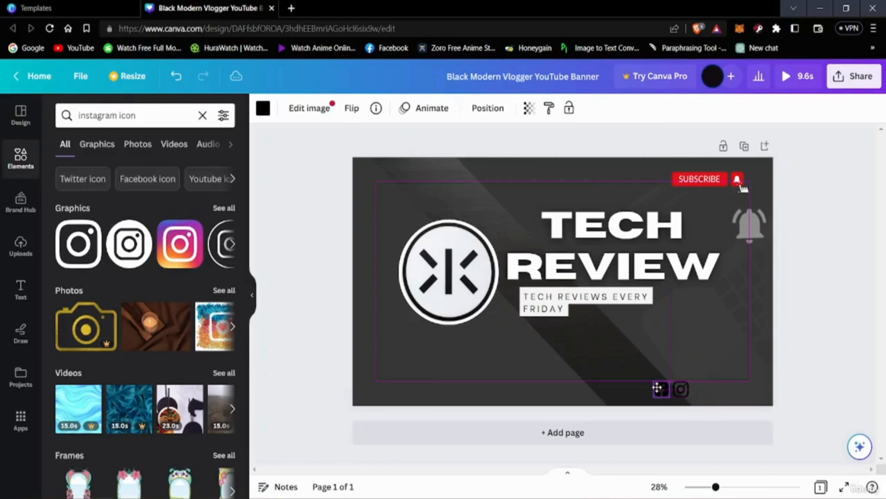
left_click(827, 455)
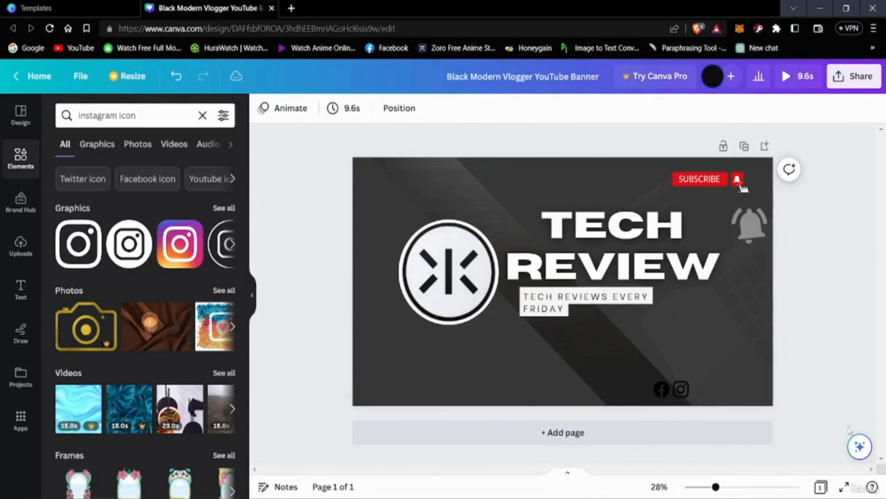
Search the elements library for "twiter logo"
left_click(149, 115)
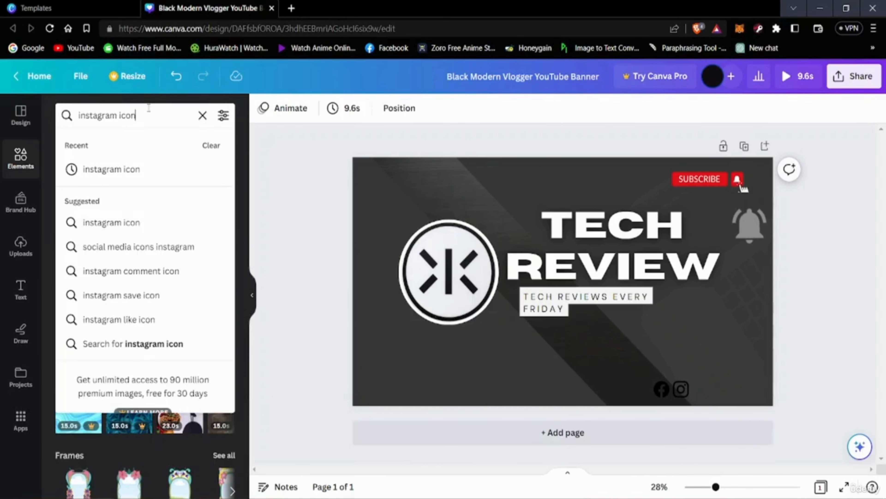
key("BackSpace")
key("BackSpace")
key("BackSpace")
key("BackSpace")
key("BackSpace")
key("BackSpace")
key("BackSpace")
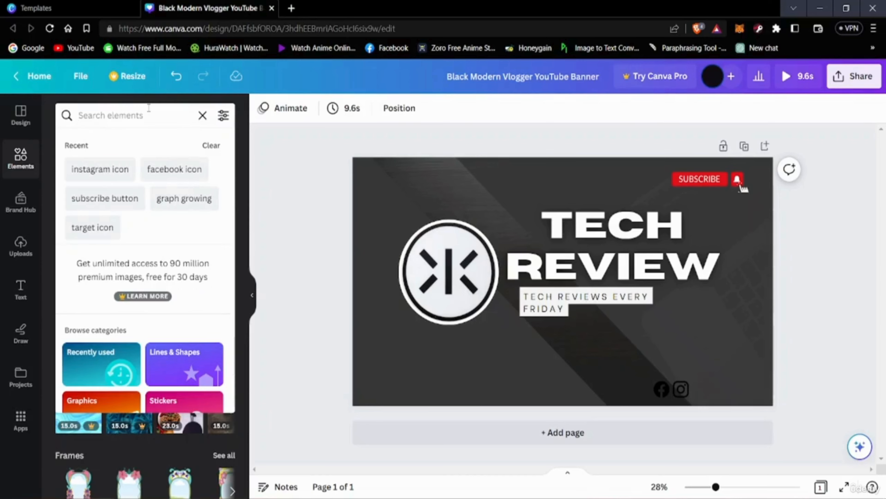
type("twittwe")
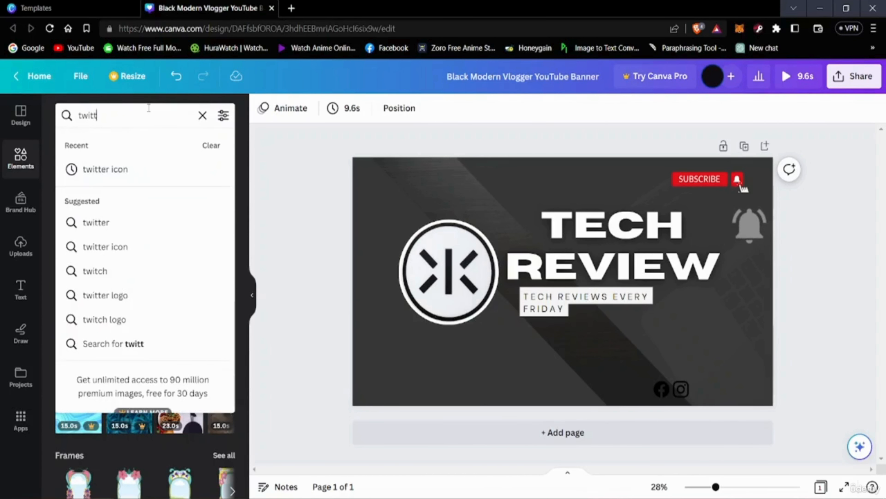
key("BackSpace")
key("BackSpace")
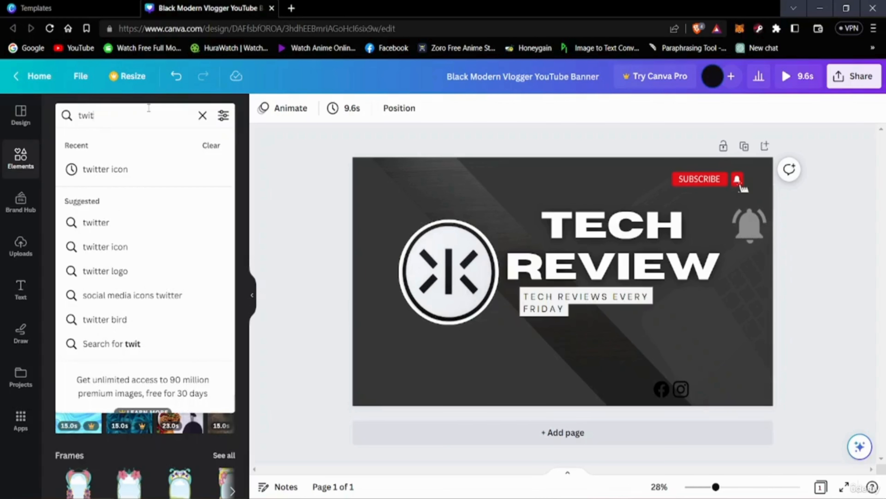
type("er")
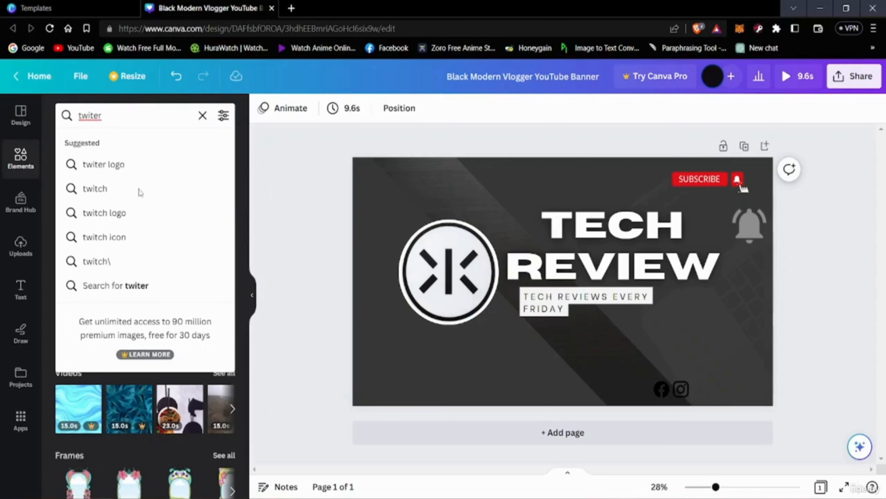
left_click(111, 167)
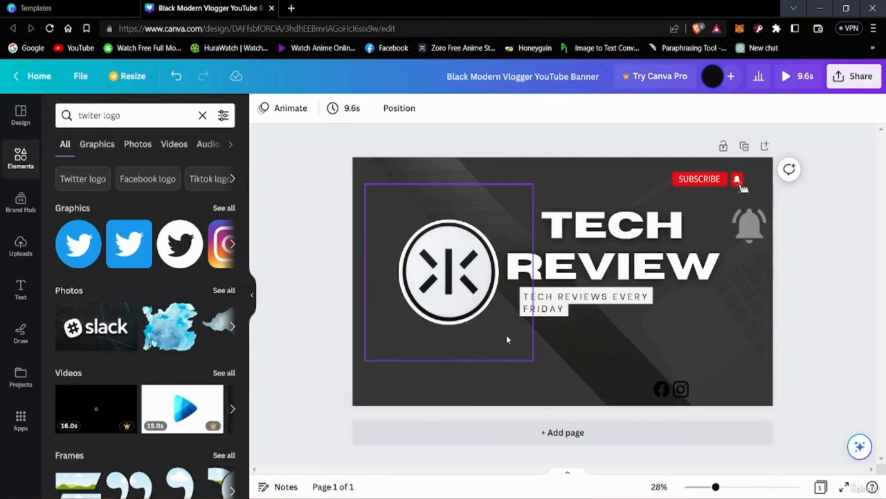
Add the white circular Twitter icon to the banner and shrink it to about 225 by 225
left_click(180, 244)
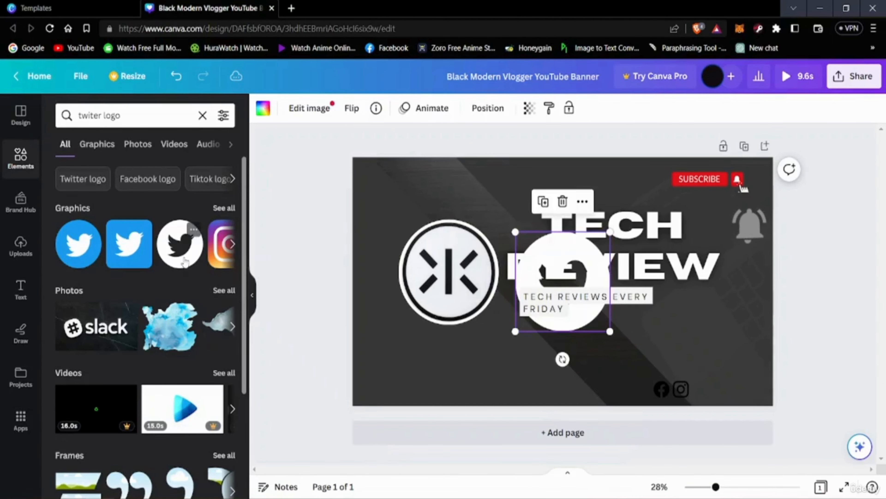
left_click_drag(593, 327, 687, 361)
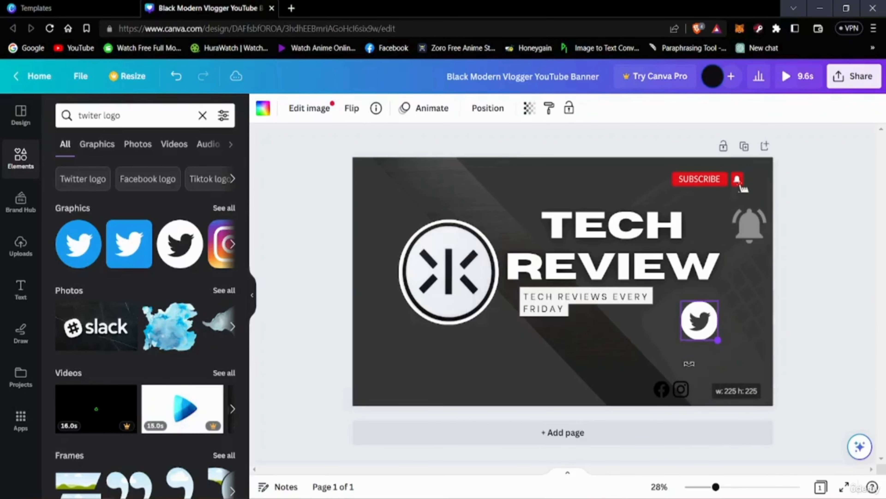
Browse the full set of Twitter logo graphics for a version that suits the black social icons
left_click(233, 246)
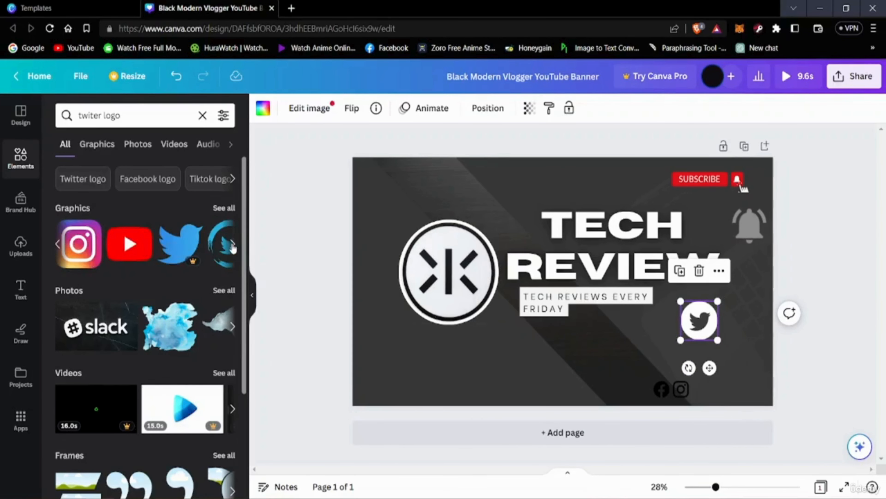
left_click(232, 246)
left_click(233, 248)
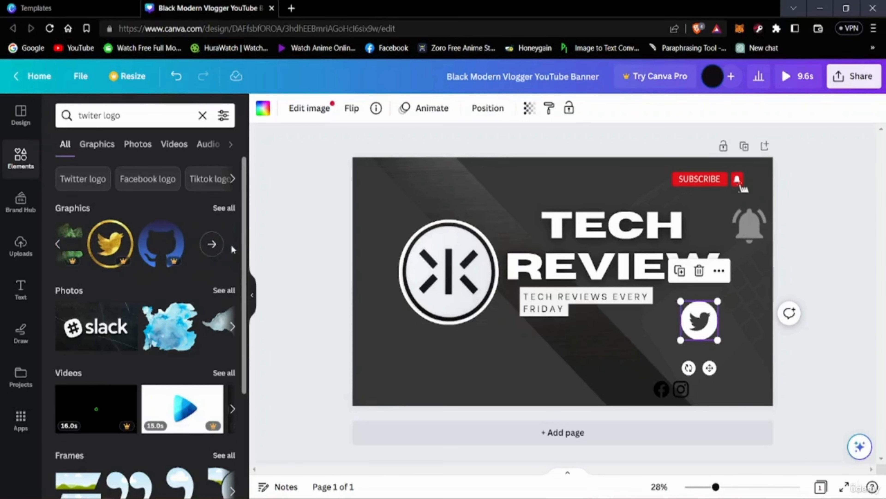
left_click(211, 246)
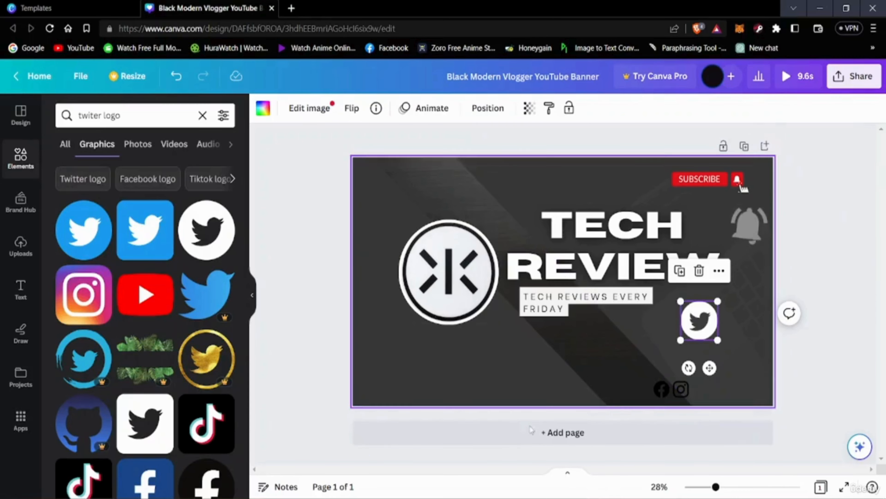
scroll(199, 363, "down", 8)
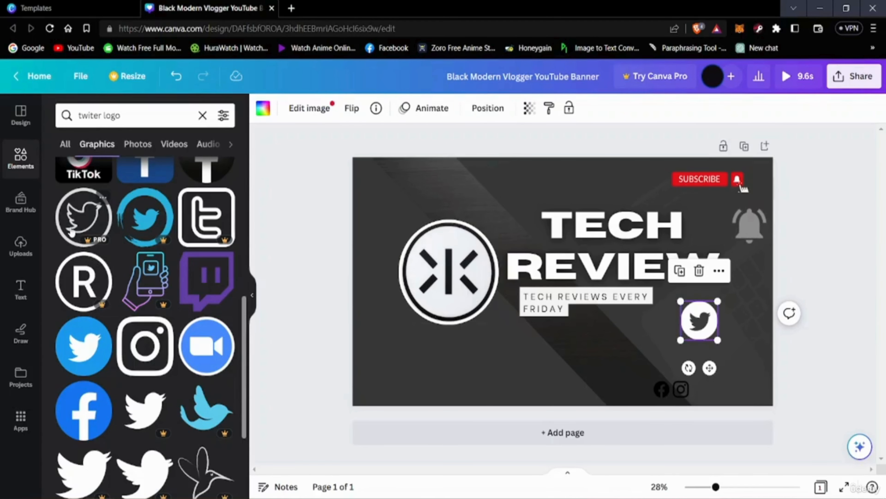
scroll(105, 314, "down", 5)
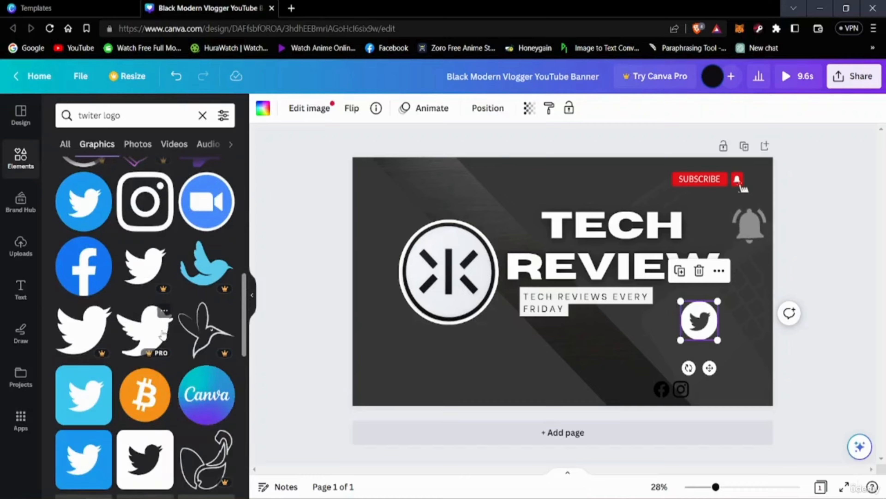
scroll(135, 376, "down", 10)
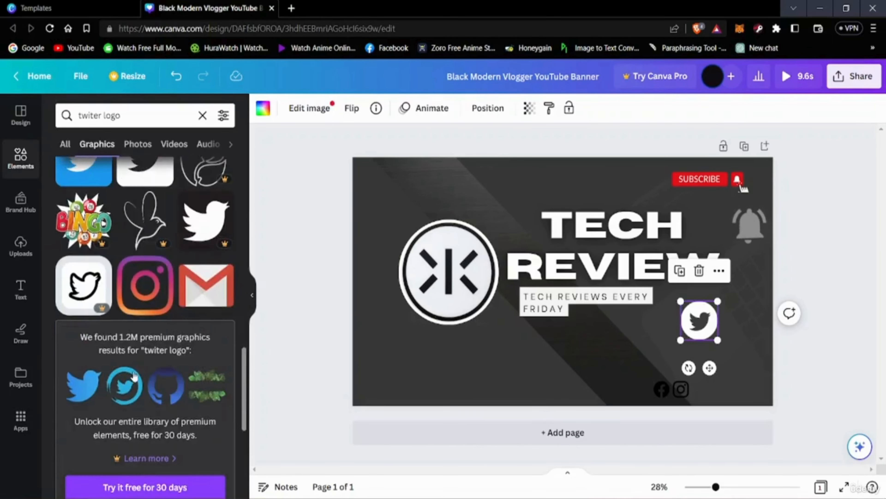
scroll(132, 329, "up", 5)
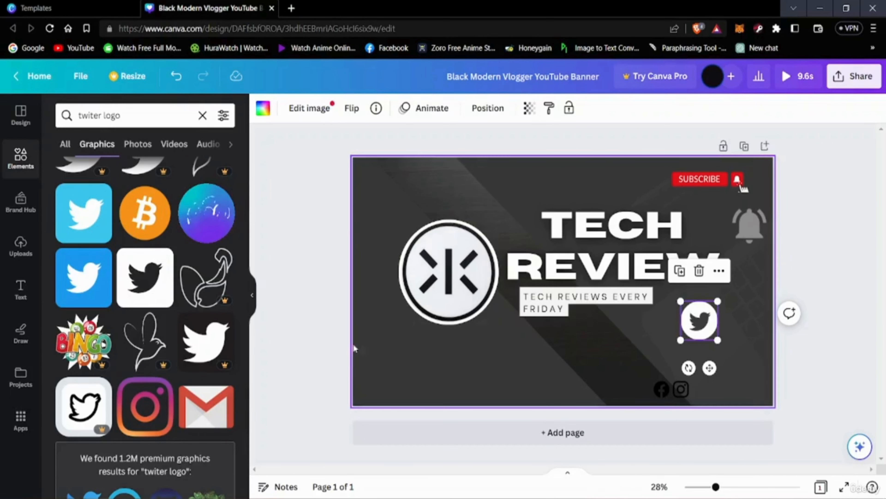
scroll(162, 377, "down", 8)
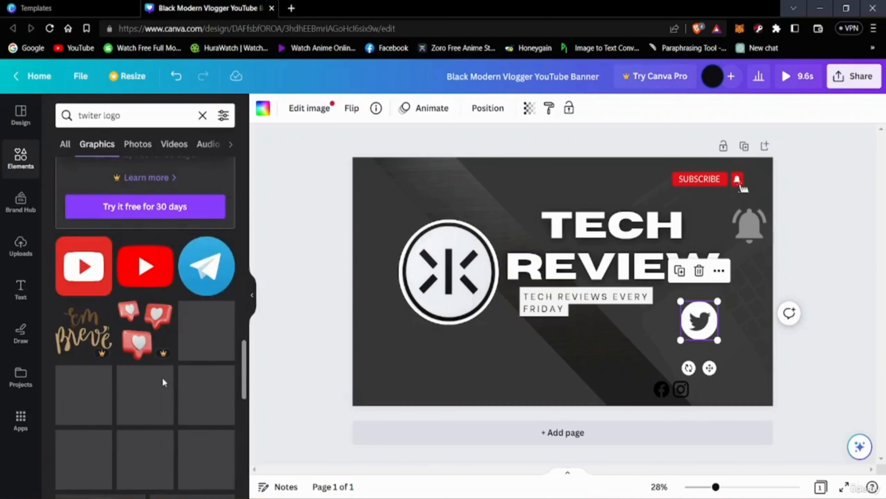
scroll(163, 379, "up", 8)
scroll(141, 342, "down", 5)
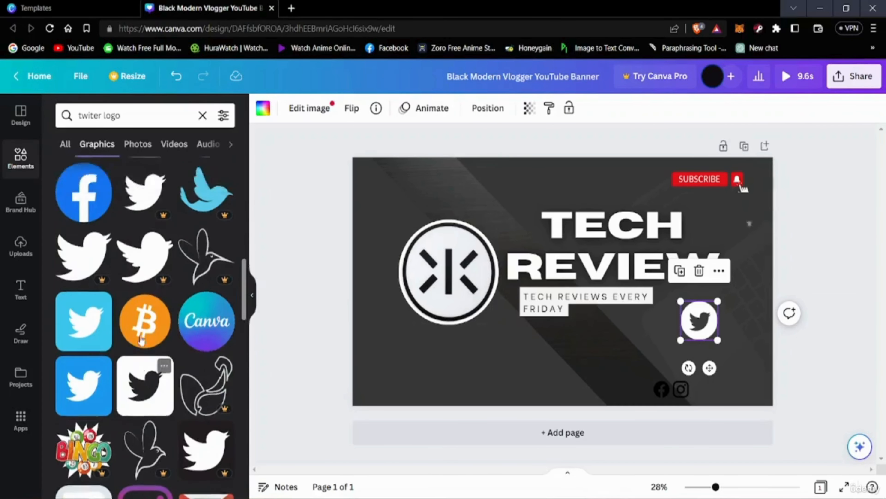
scroll(177, 372, "up", 1)
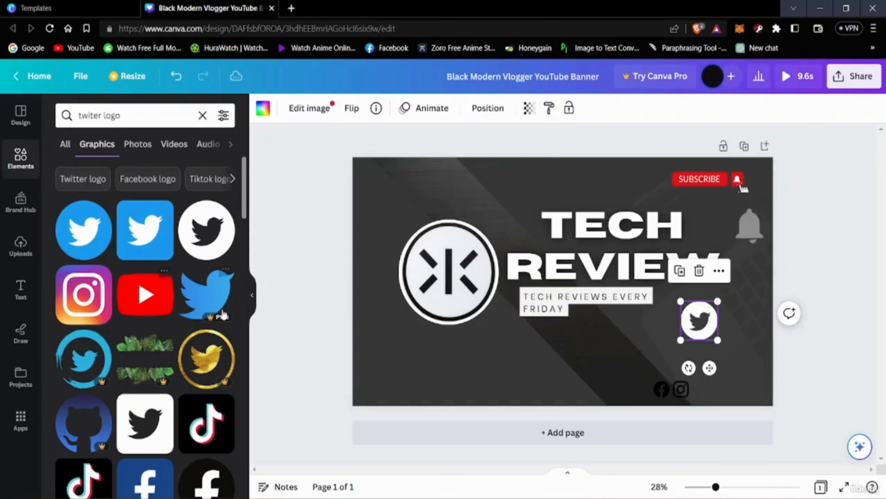
Move the Twitter icon to the right of the Instagram icon and recolor its white circle black
left_click_drag(698, 324, 713, 387)
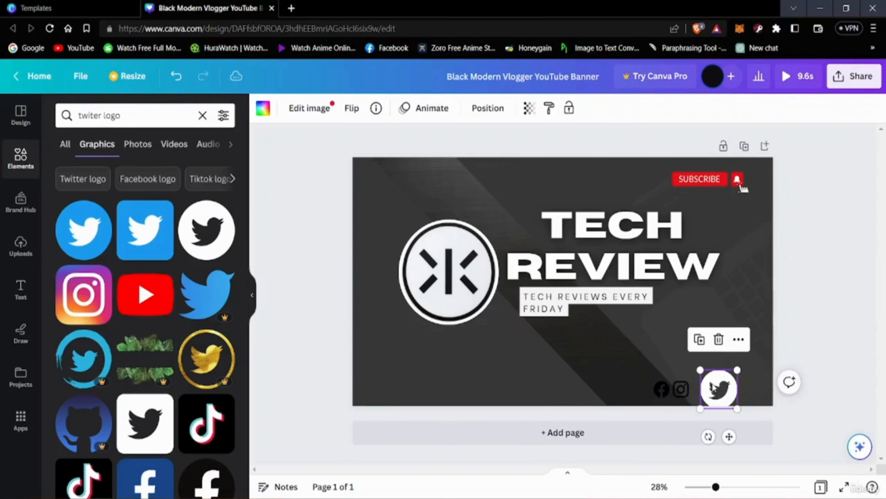
left_click(318, 114)
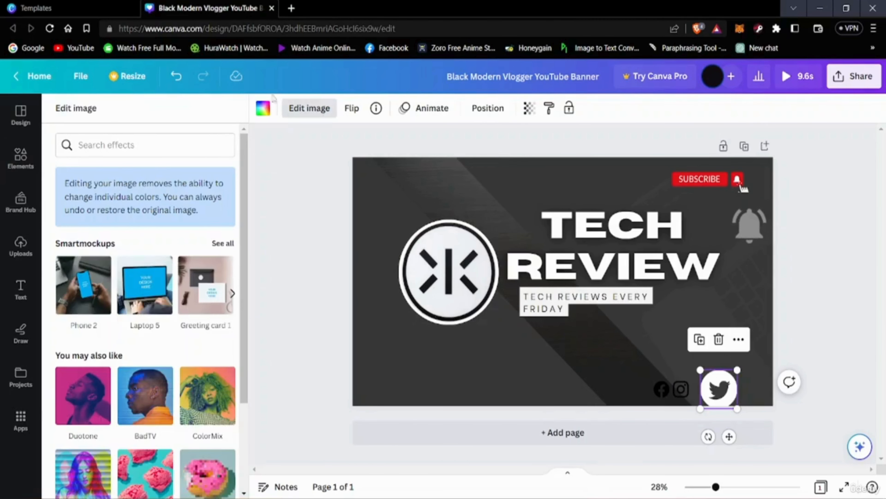
left_click(263, 117)
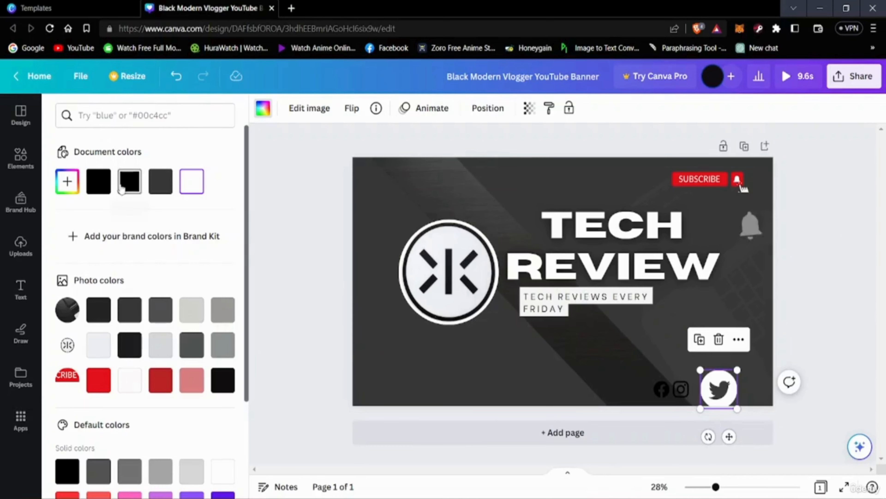
left_click(168, 184)
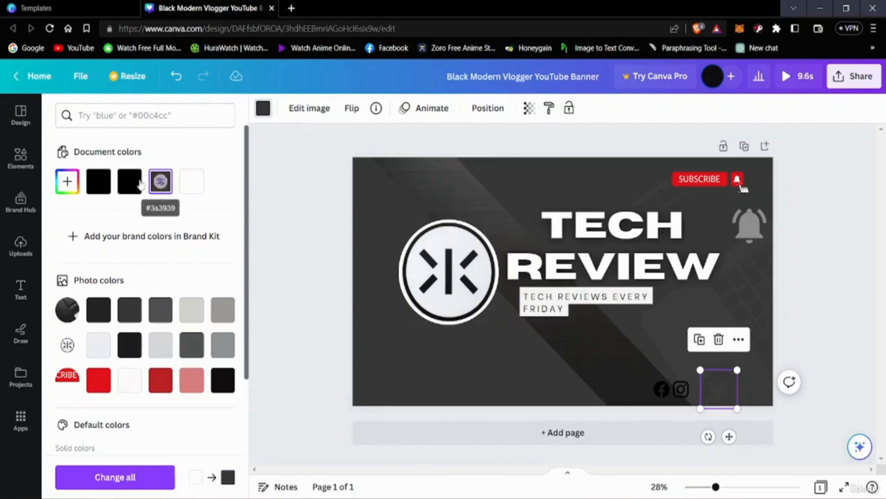
left_click(129, 182)
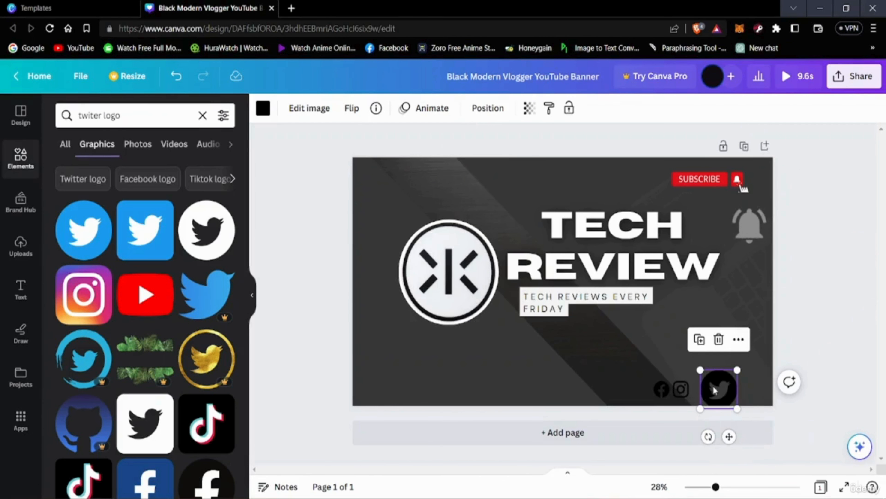
Shrink the Twitter icon to match the Instagram icon and align it directly beside it at the banner's lower edge
mouse_move(714, 390)
left_mouse_down()
mouse_move(706, 381)
mouse_move(719, 386)
mouse_move(702, 392)
left_mouse_up()
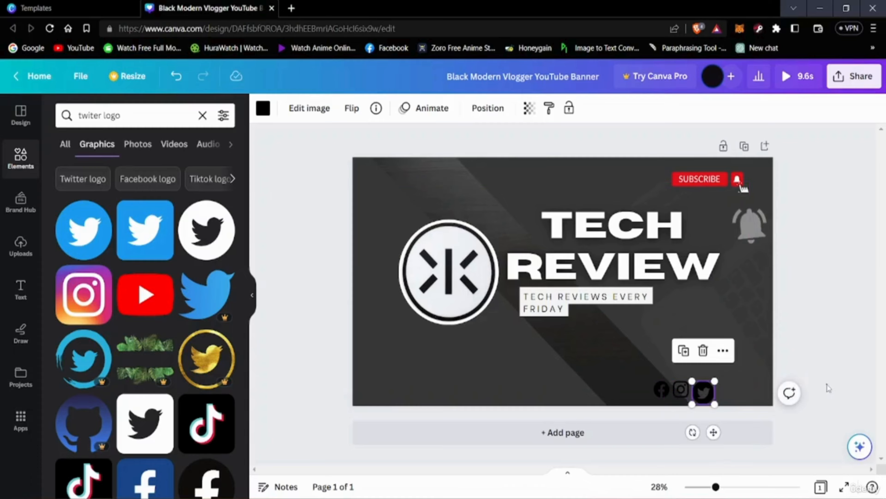
left_click(801, 412)
left_click(706, 391)
left_click_drag(706, 390, 708, 388)
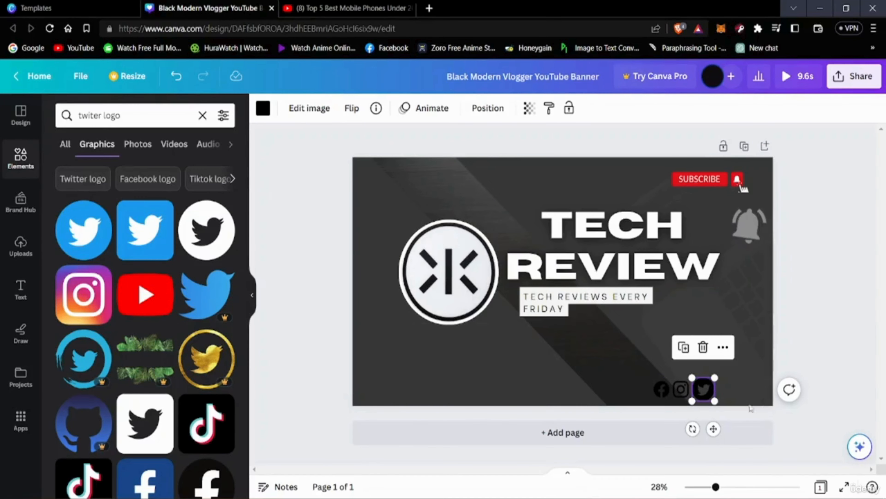
left_click_drag(702, 384, 711, 398)
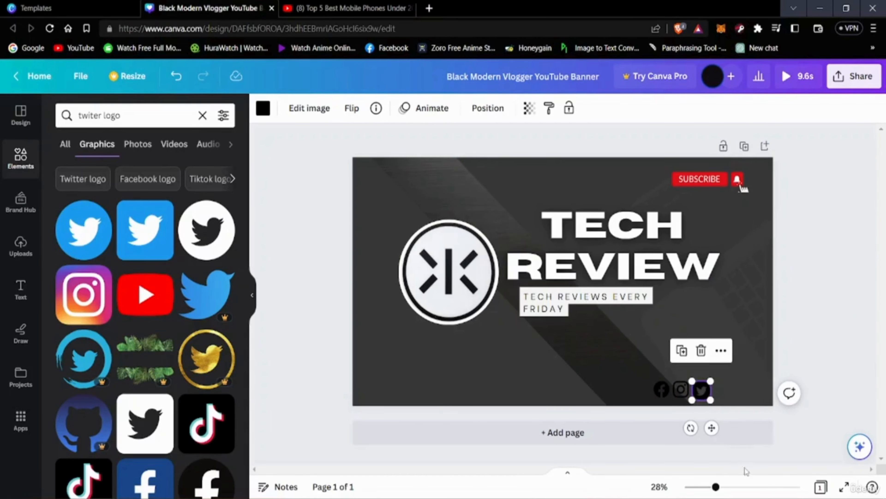
left_click(822, 441)
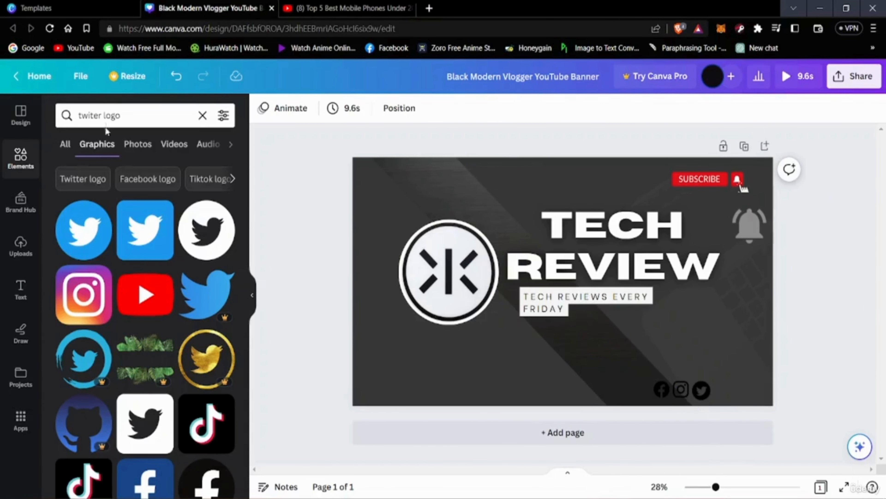
Search the elements library for "tiktok icon"
left_click(141, 112)
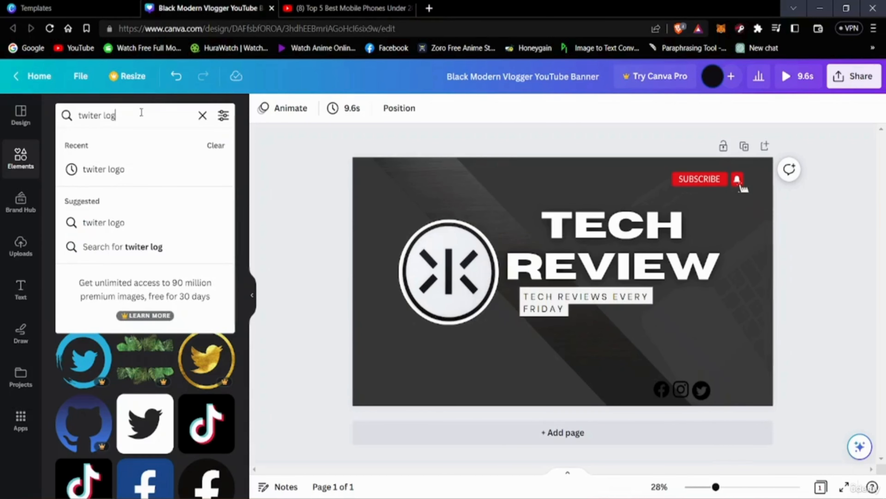
key("BackSpace")
key("BackSpace")
key("BackSpace")
key("BackSpace")
key("BackSpace")
key("BackSpace")
key("BackSpace")
key("BackSpace")
key("BackSpace")
key("BackSpace")
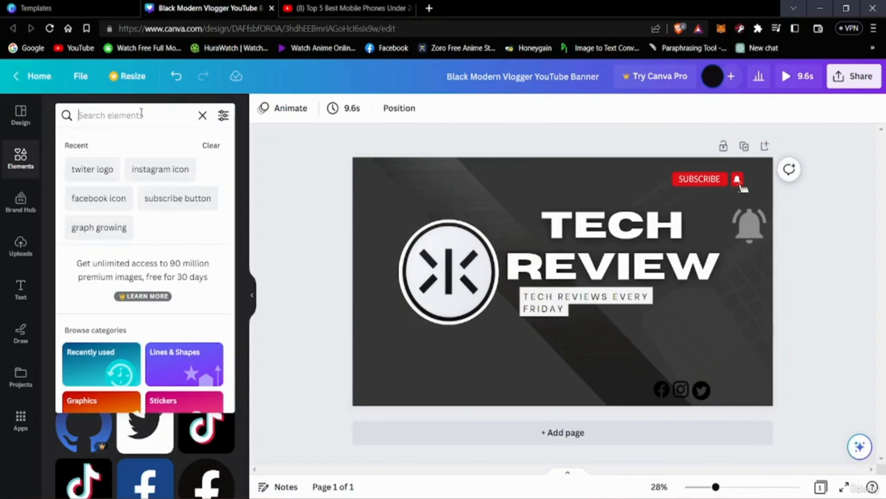
type("tiktok")
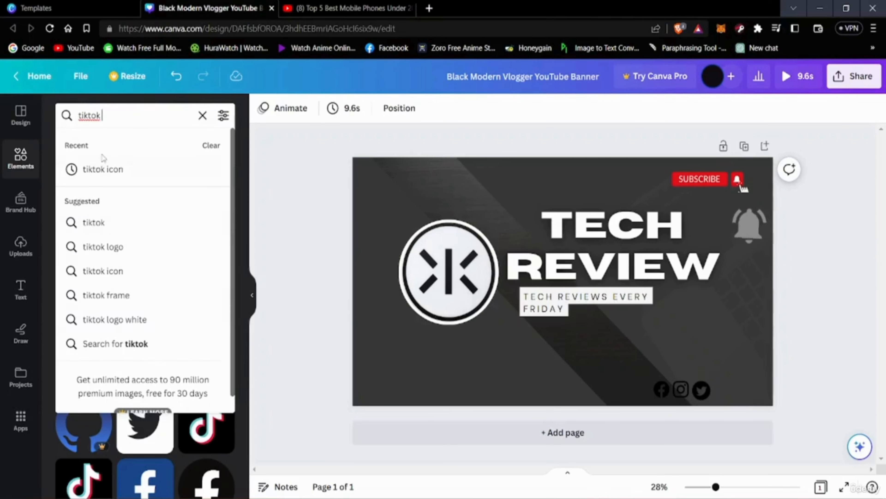
left_click(103, 168)
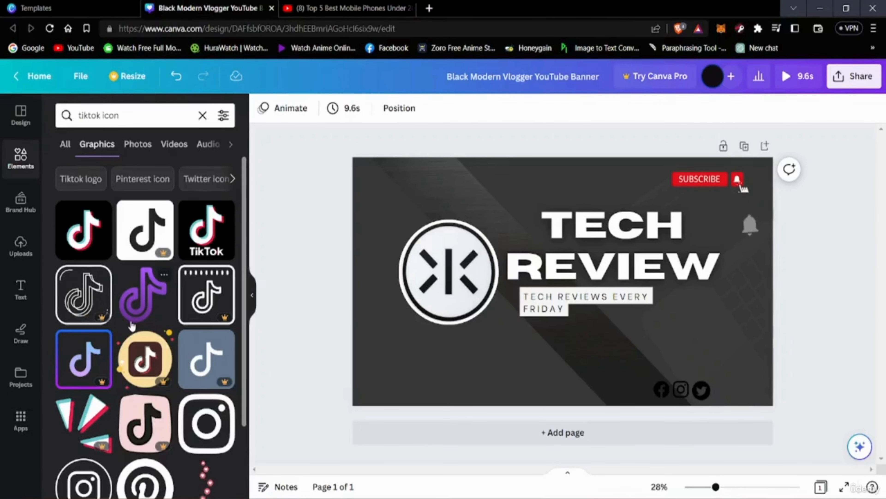
Look through the TikTok icon graphics for one that fits with the other social icons
scroll(92, 289, "down", 2)
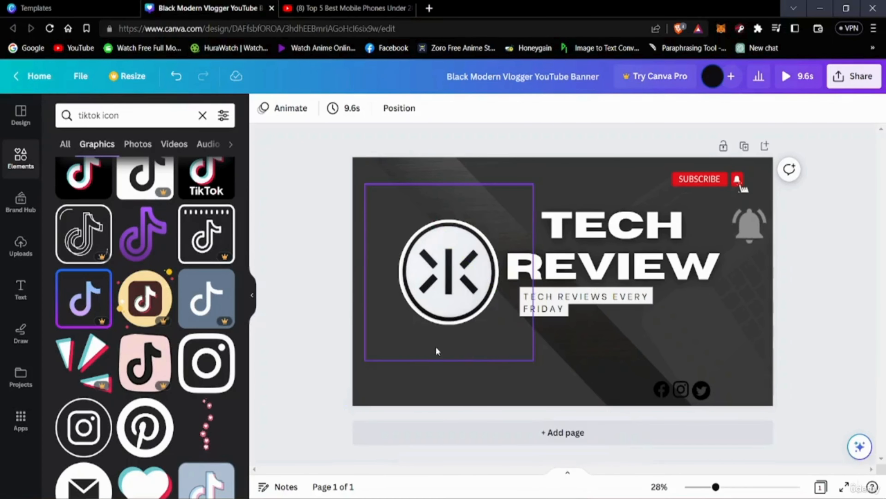
scroll(185, 338, "down", 4)
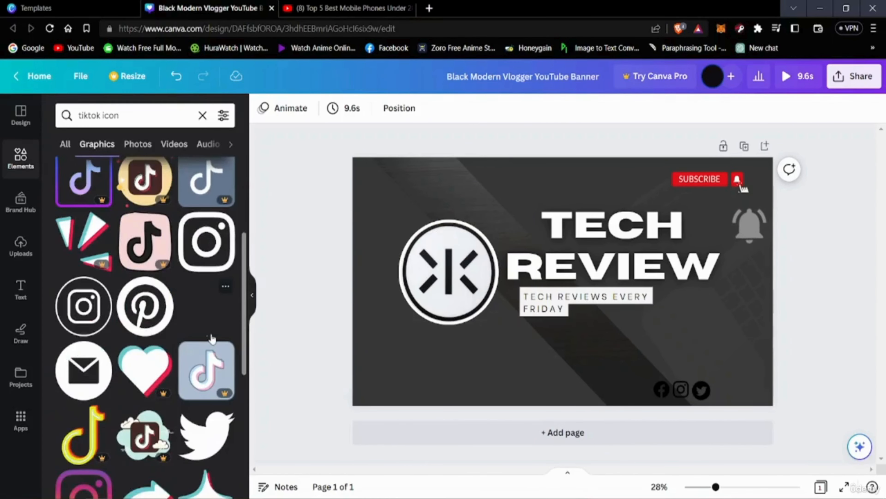
scroll(212, 338, "down", 14)
scroll(191, 346, "up", 16)
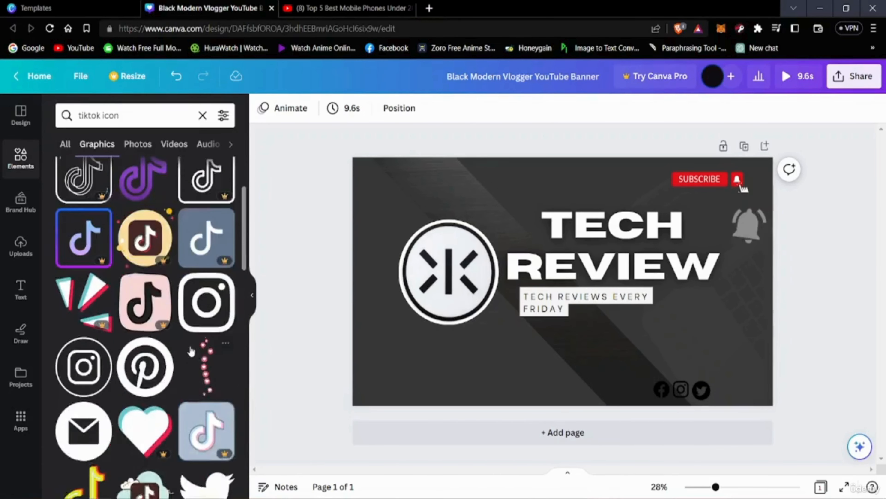
scroll(191, 347, "up", 4)
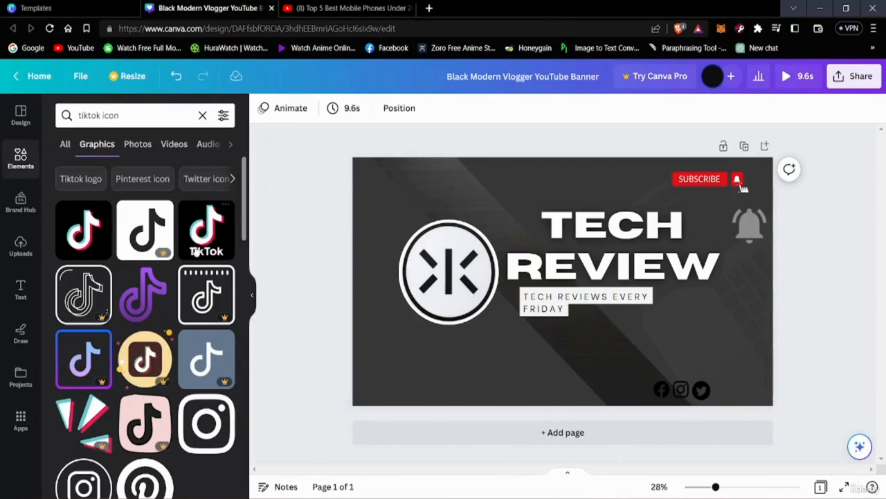
scroll(146, 312, "down", 3)
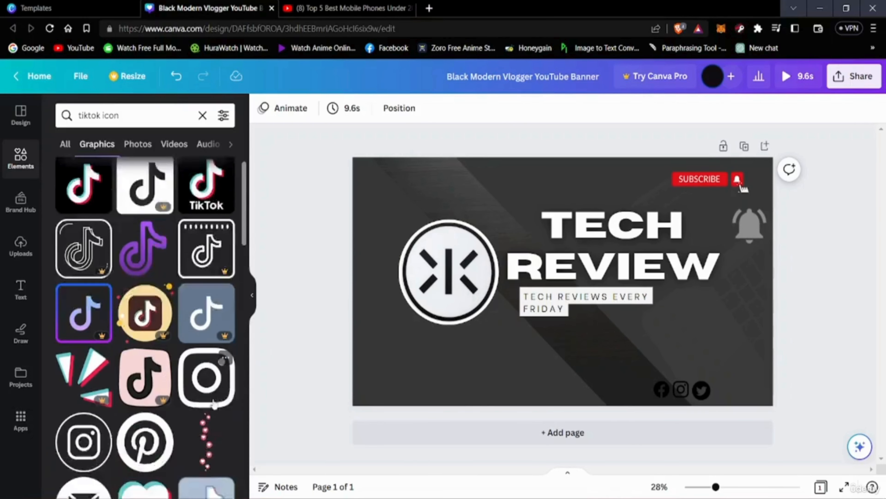
scroll(147, 312, "down", 3)
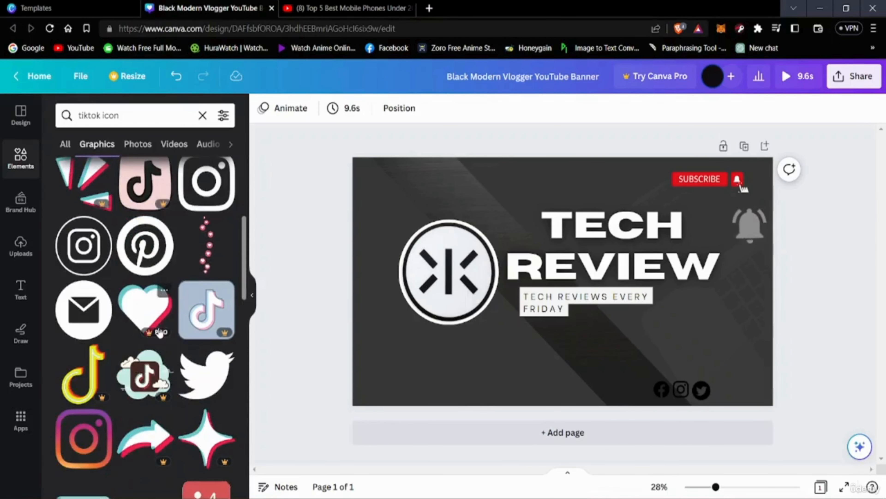
scroll(148, 324, "down", 3)
scroll(147, 337, "up", 10)
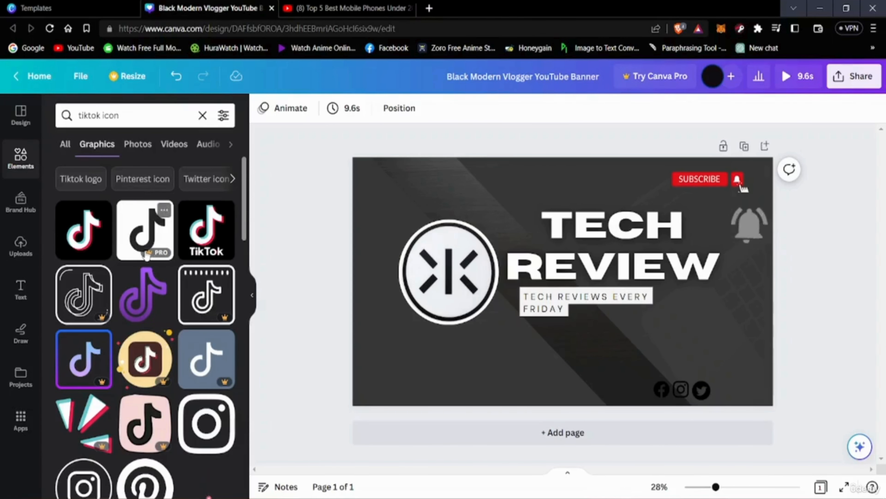
Add the black rounded-square TikTok icon, shrink it to match the other social icons and place it directly right of the Twitter icon
left_click(95, 238)
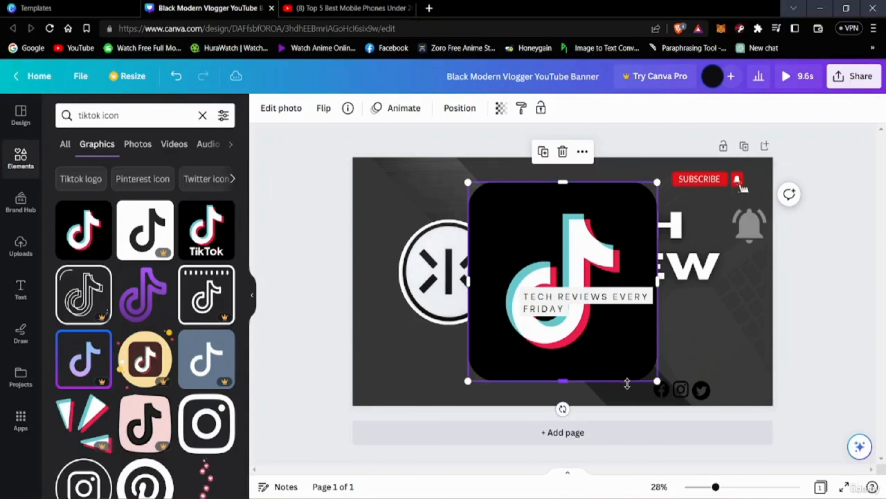
left_click_drag(657, 380, 450, 230)
left_click_drag(477, 196, 722, 393)
left_click(734, 414)
left_click(814, 398)
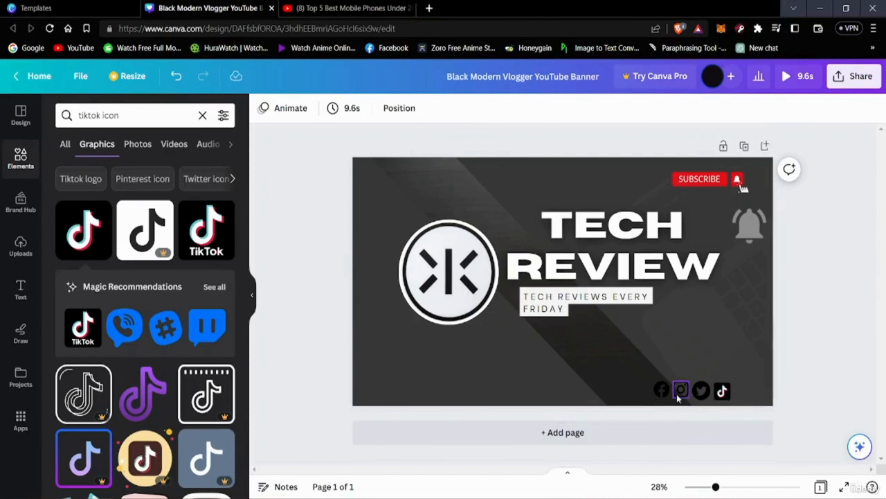
left_click_drag(679, 392, 661, 392)
left_click(830, 415)
left_click(822, 384)
left_click(677, 395)
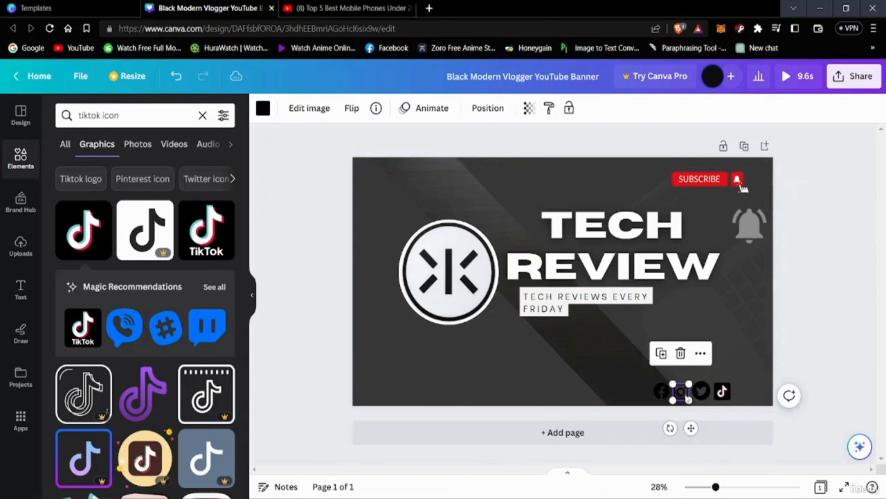
Search the elements library for "instagram icon"
left_click(131, 114)
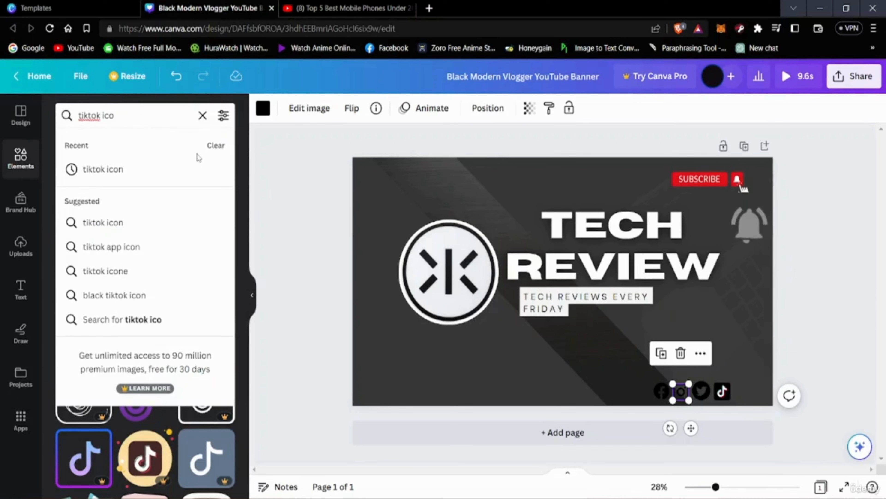
key("BackSpace")
key("BackSpace")
key("BackSpace")
key("BackSpace")
key("BackSpace")
key("BackSpace")
key("BackSpace")
key("BackSpace")
key("BackSpace")
key("BackSpace")
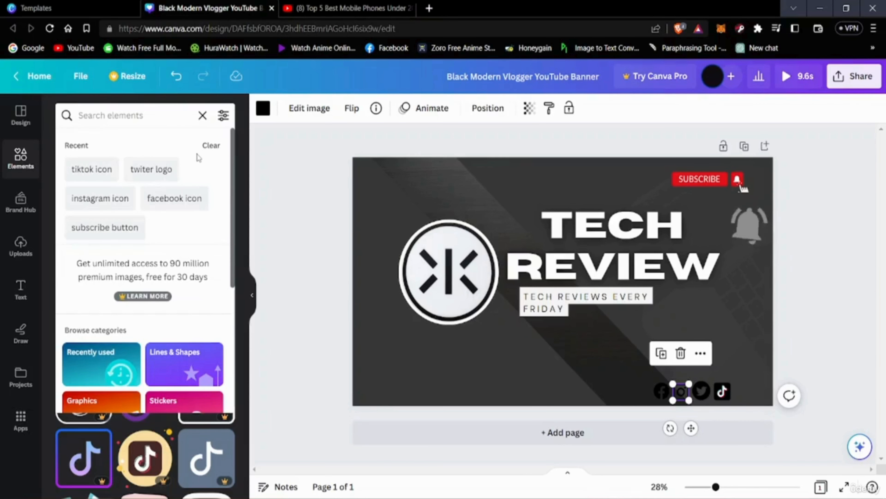
type("instagram")
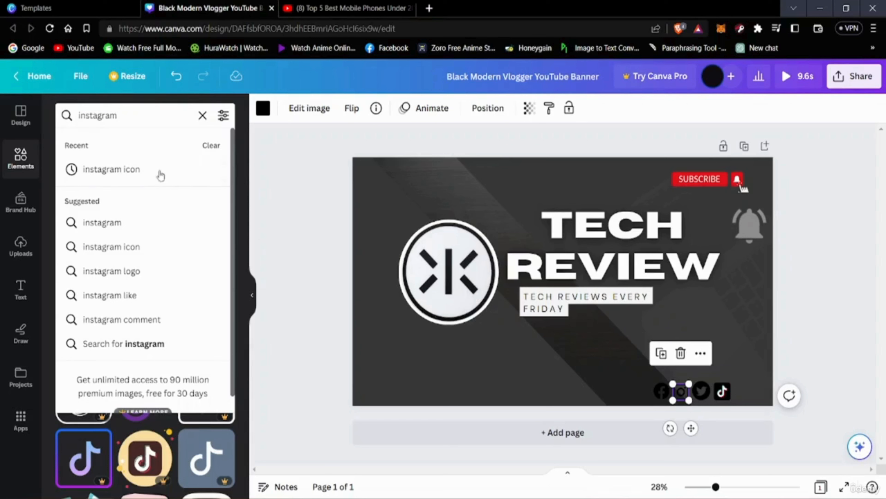
left_click(143, 171)
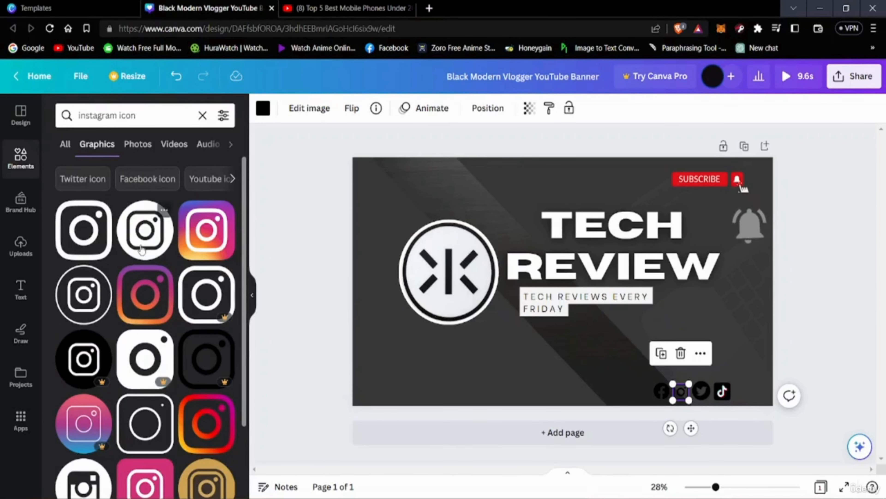
Replace the old Instagram icon with the circular one, shrunk to match the other social icons and placed between Facebook and Twitter
left_click(154, 241)
left_click_drag(589, 316, 675, 353)
left_click_drag(674, 396, 621, 373)
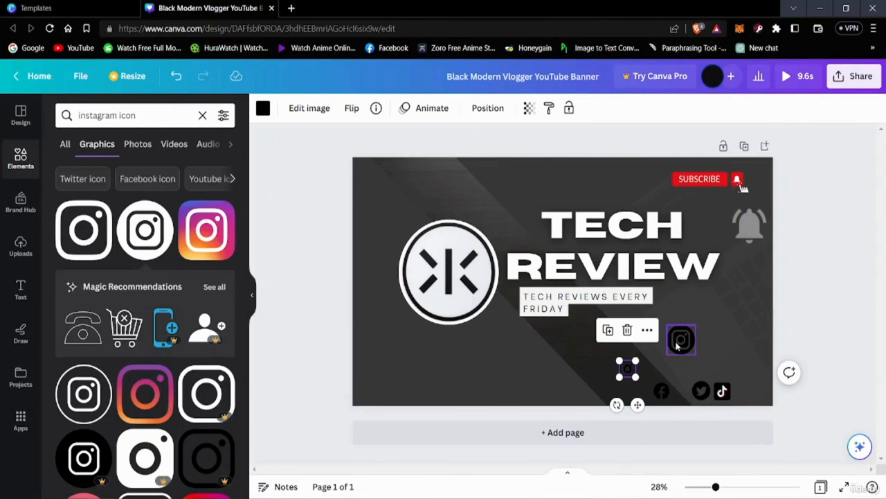
left_click_drag(677, 346, 672, 369)
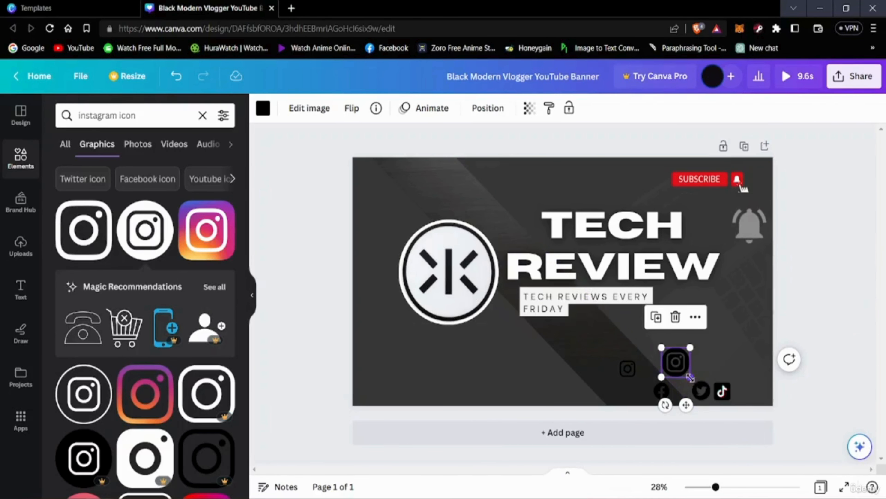
left_click_drag(688, 374, 657, 392)
left_click(662, 392)
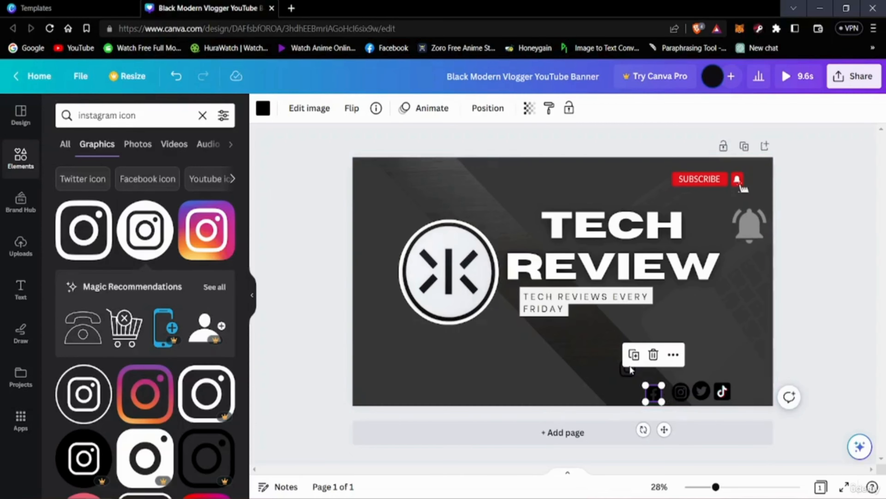
left_click(634, 332)
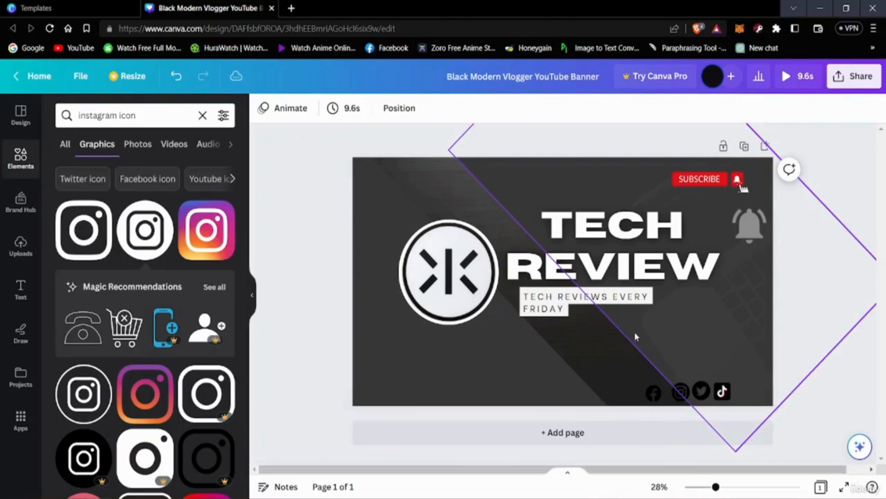
Spread the Facebook, Instagram, Twitter and TikTok icons into an evenly spaced row along the banner's lower edge
left_click_drag(724, 393, 682, 400)
left_click(707, 395)
left_click(682, 395)
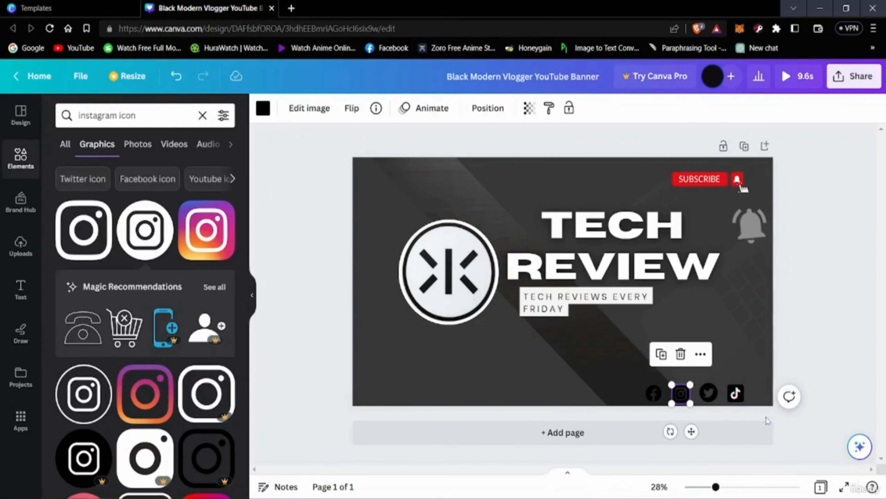
left_click(775, 447)
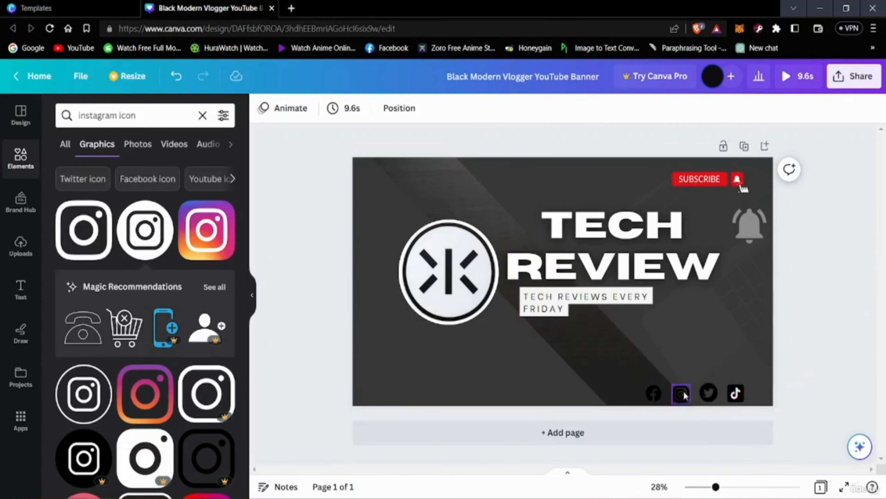
left_click_drag(704, 393, 705, 395)
left_click_drag(648, 391, 655, 392)
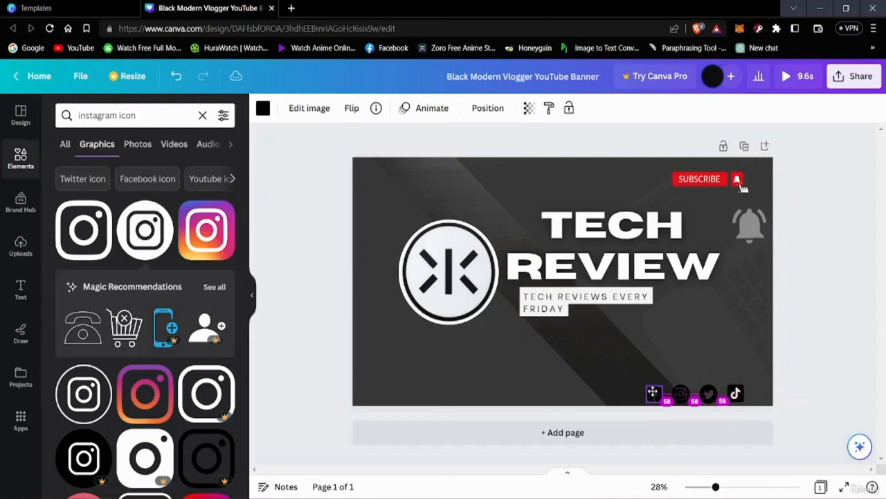
left_click_drag(743, 398, 736, 395)
left_click(852, 422)
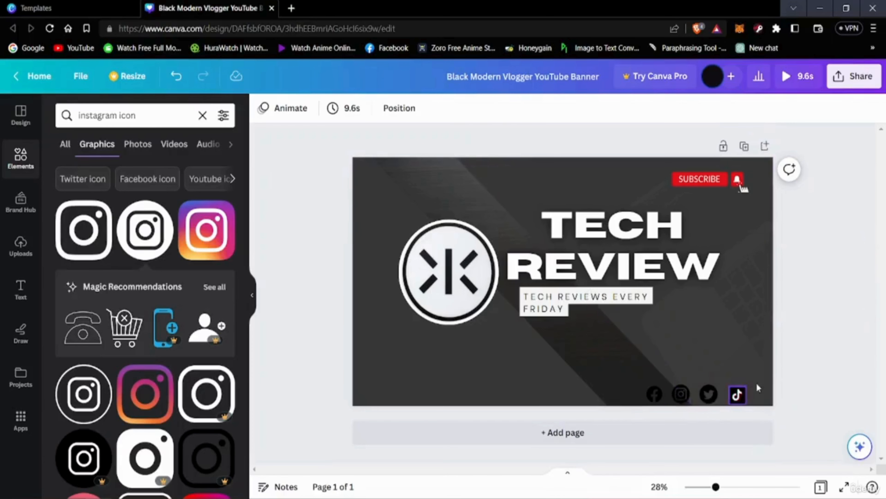
Enlarge the Facebook icon slightly so it matches the size of the circular Instagram icon
left_click(655, 394)
left_click_drag(662, 385, 663, 384)
left_click(811, 411)
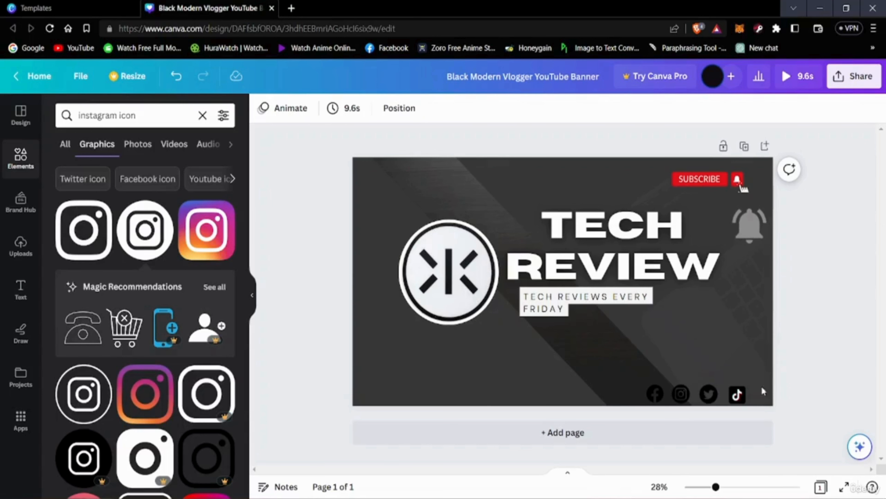
Move all four social icons slightly up and to the right into a tighter row near the banner's lower-right corner
left_click_drag(738, 398, 730, 377)
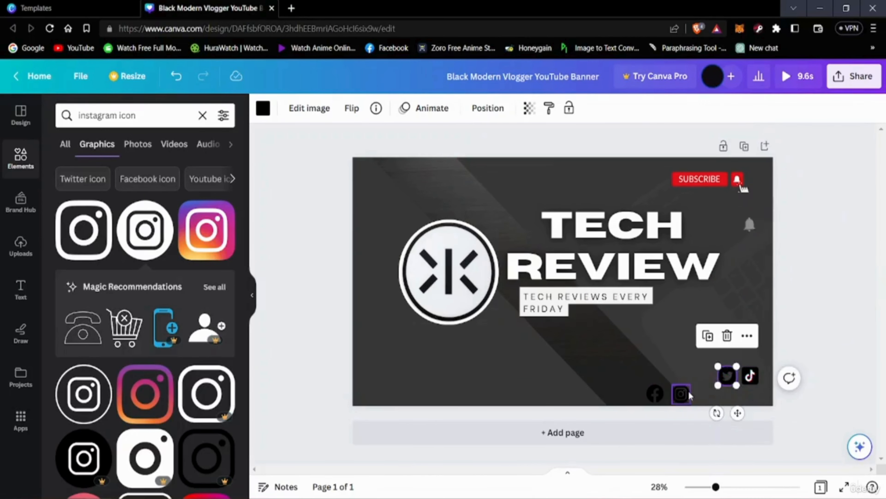
left_click_drag(681, 394, 704, 375)
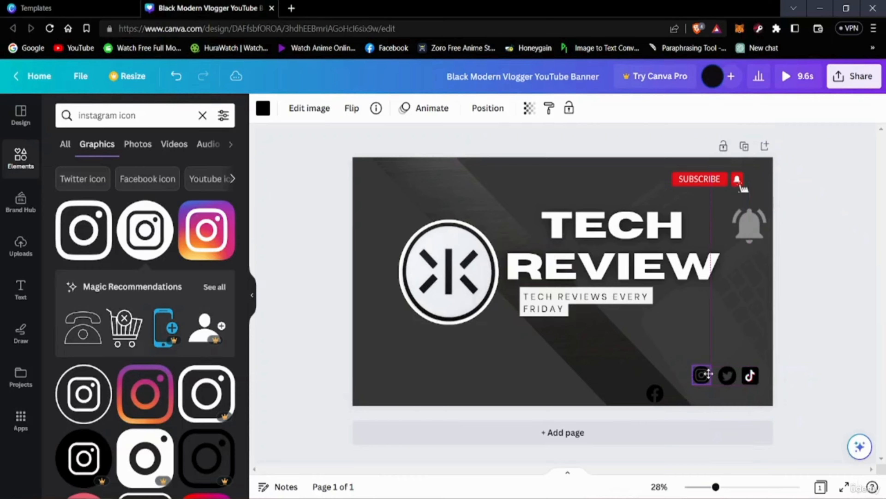
left_click(702, 373)
left_click_drag(655, 391, 683, 375)
left_click(857, 341)
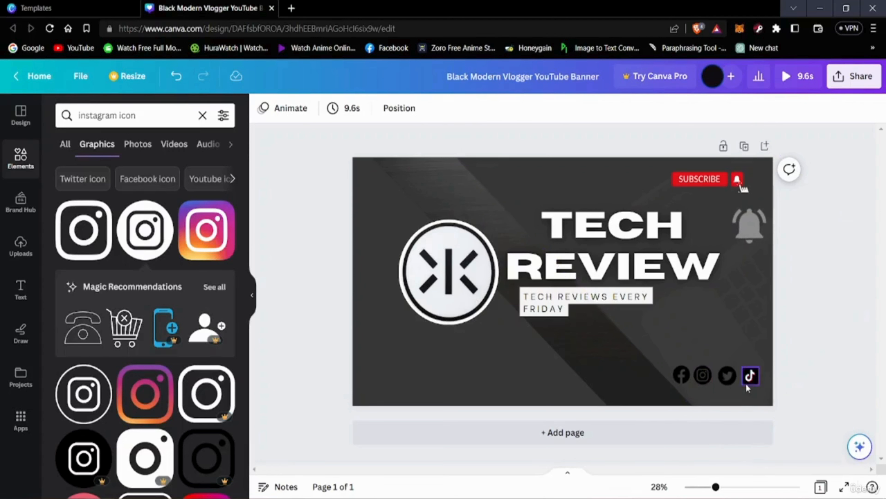
Move the Facebook, Instagram, Twitter and TikTok icons up into an evenly spaced row just below and to the right of the tagline
left_click_drag(749, 377, 754, 334)
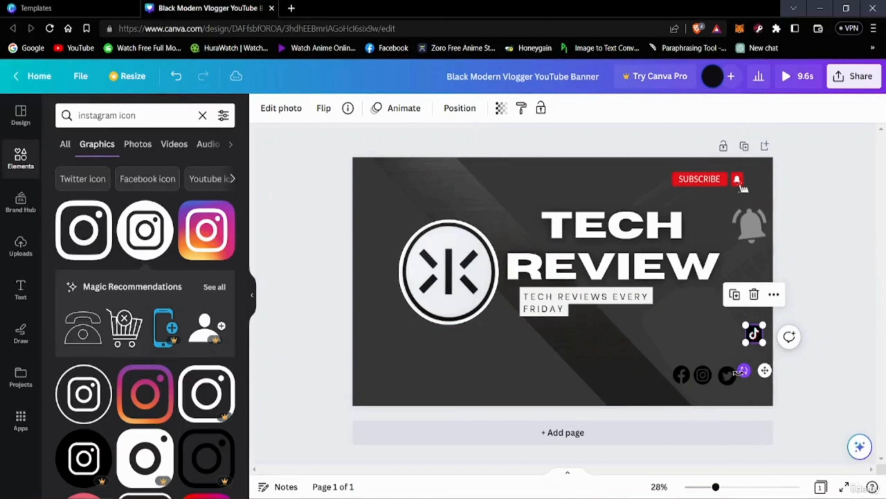
left_click_drag(733, 376, 738, 334)
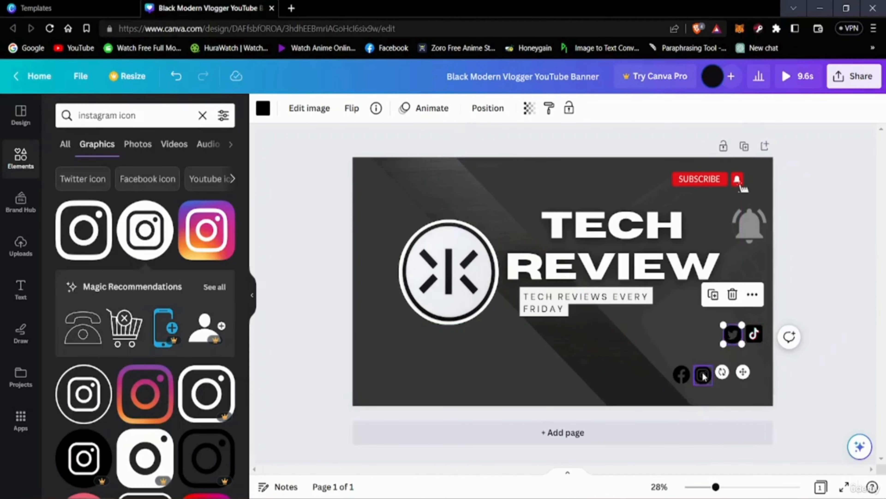
left_click_drag(703, 376, 711, 337)
left_click_drag(684, 379, 644, 333)
left_click_drag(711, 334, 663, 333)
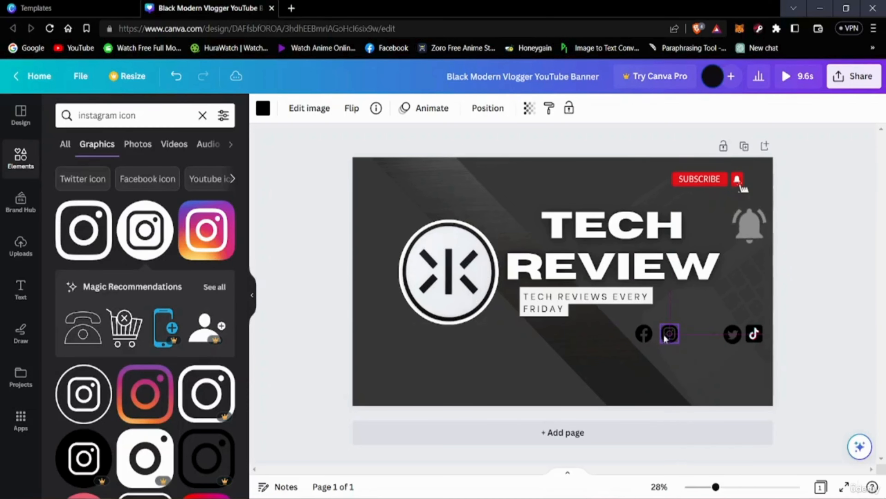
left_click_drag(732, 333, 695, 334)
left_click_drag(750, 334, 710, 330)
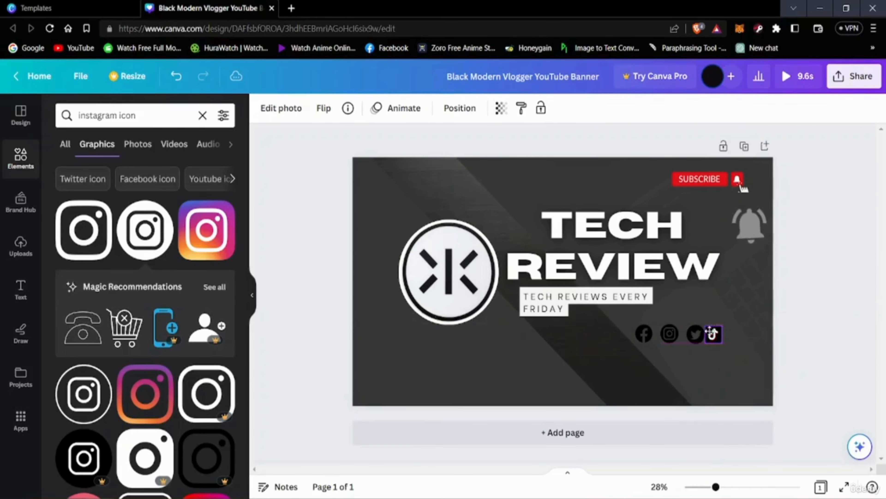
left_click(737, 367)
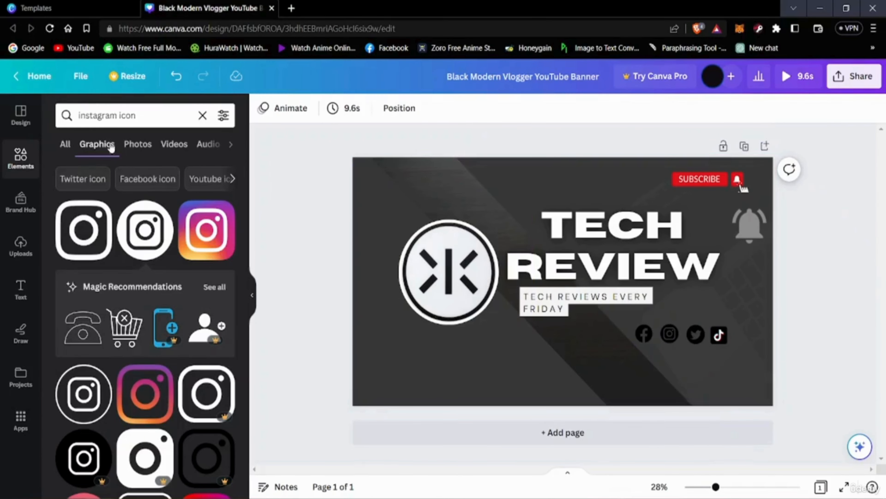
Search the elements library for "whatsapp icon"
left_click(144, 118)
key("BackSpace")
key("BackSpace")
key("BackSpace")
key("BackSpace")
key("BackSpace")
key("BackSpace")
key("BackSpace")
key("BackSpace")
key("BackSpace")
key("BackSpace")
key("BackSpace")
key("BackSpace")
key("BackSpace")
key("BackSpace")
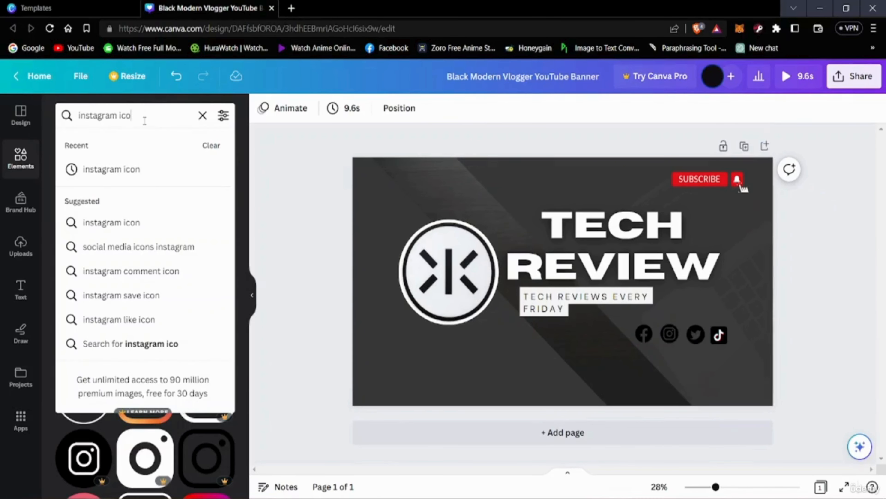
type("wh")
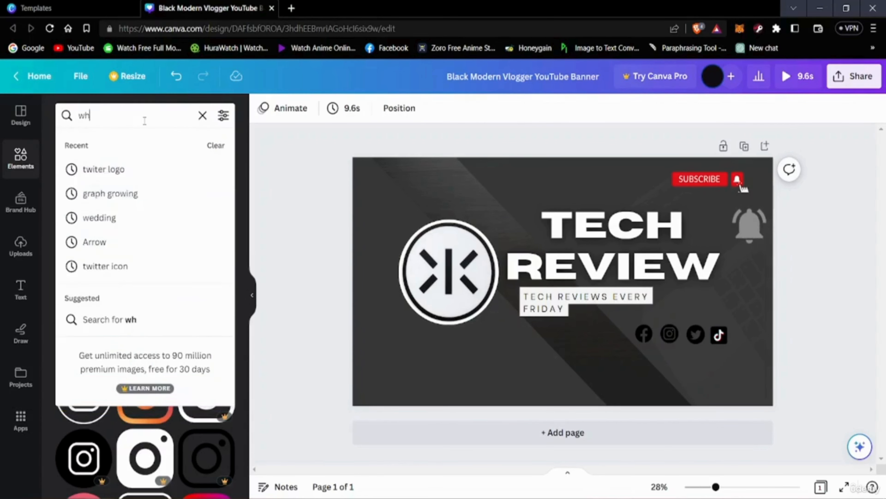
type("atsapp")
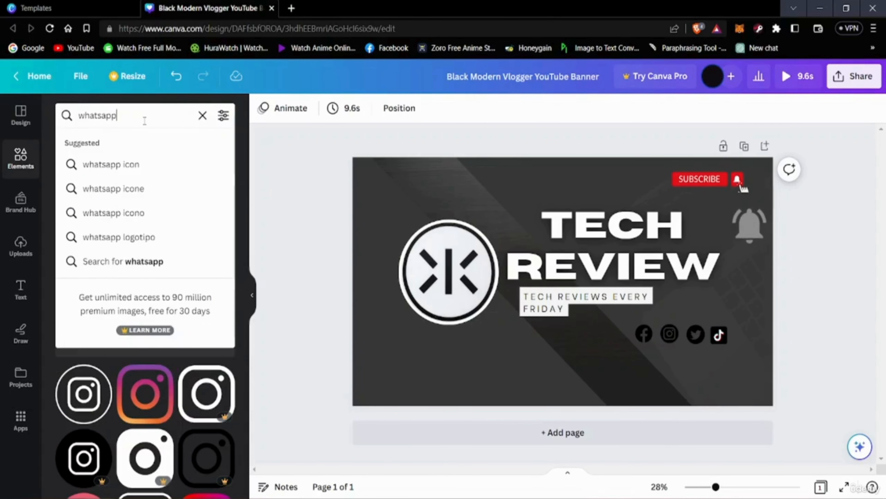
left_click(111, 164)
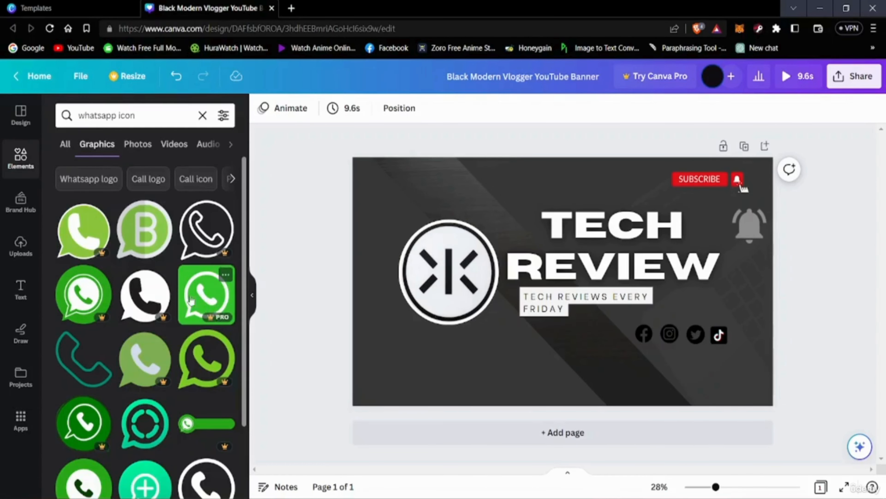
Examine the WhatsApp icon graphics for a free one that suits the row of social media icons
scroll(142, 314, "down", 7)
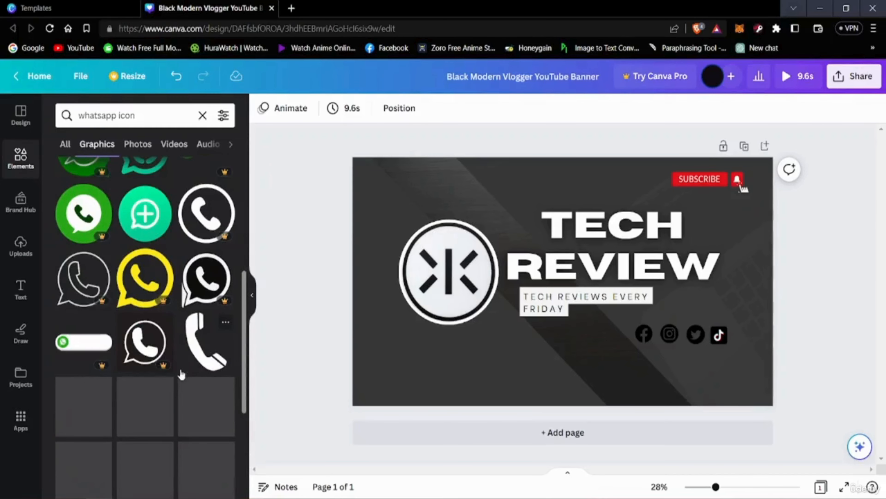
scroll(165, 349, "down", 5)
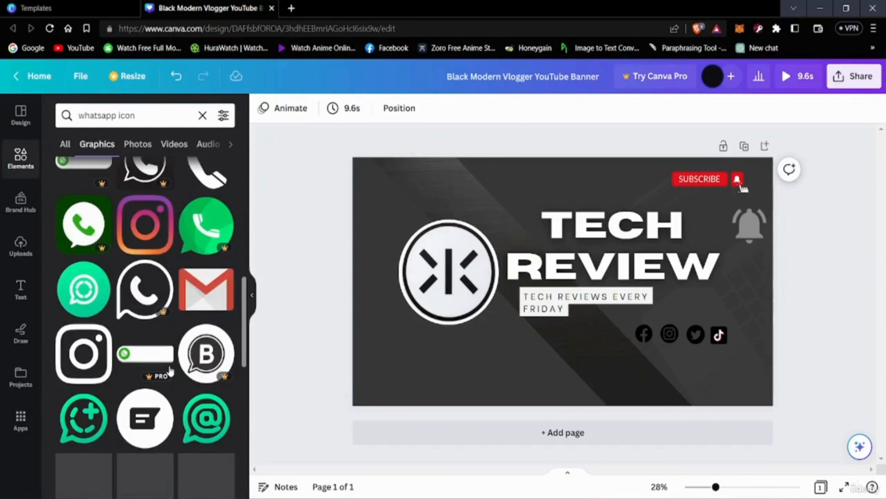
scroll(167, 370, "down", 5)
scroll(160, 371, "up", 5)
scroll(153, 370, "down", 5)
scroll(143, 372, "up", 5)
scroll(143, 372, "down", 6)
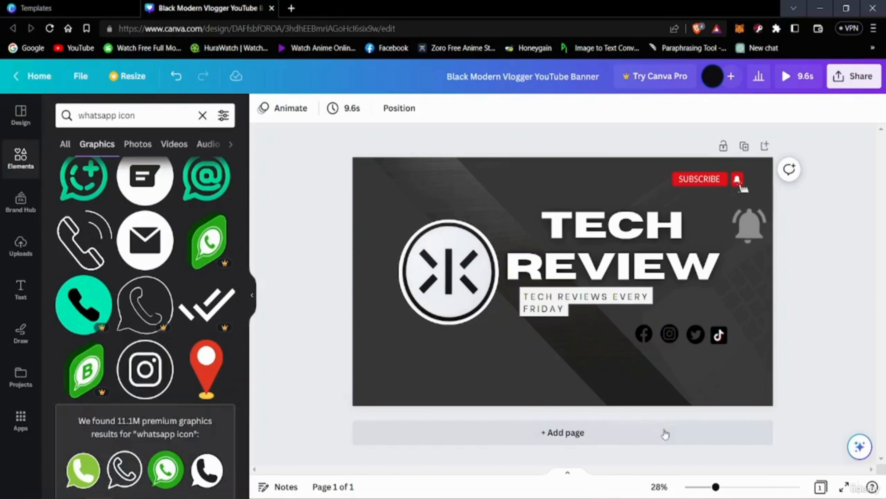
scroll(128, 314, "up", 4)
scroll(134, 346, "down", 5)
scroll(135, 347, "up", 5)
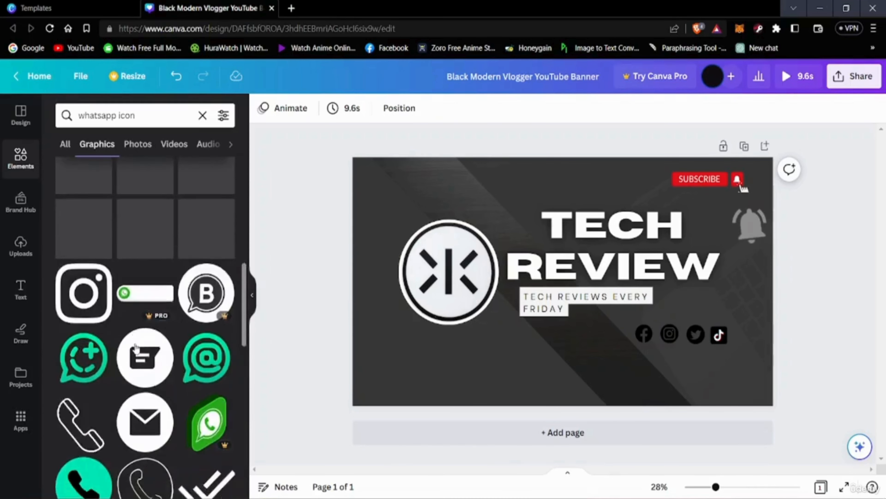
scroll(137, 348, "down", 8)
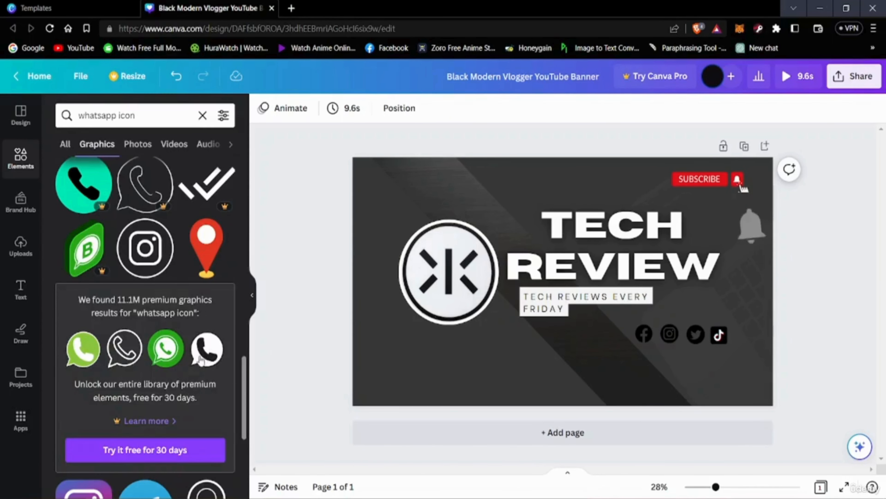
scroll(209, 367, "down", 5)
scroll(220, 376, "up", 10)
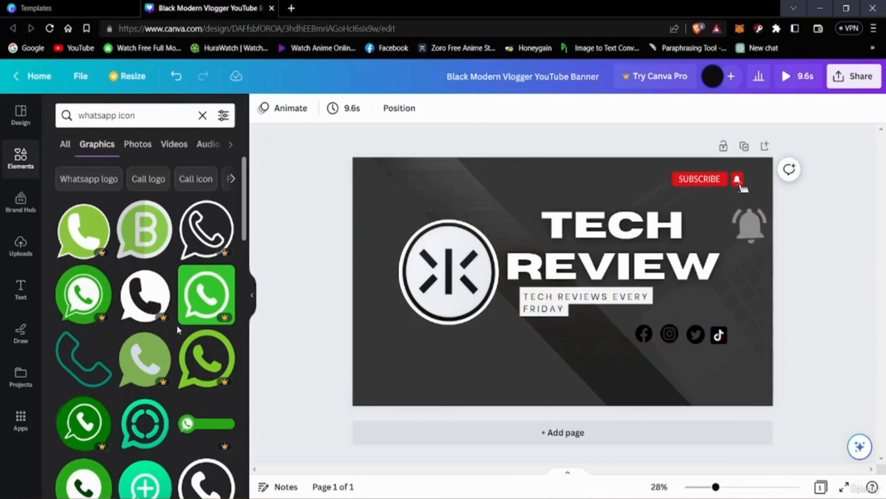
scroll(117, 365, "down", 2)
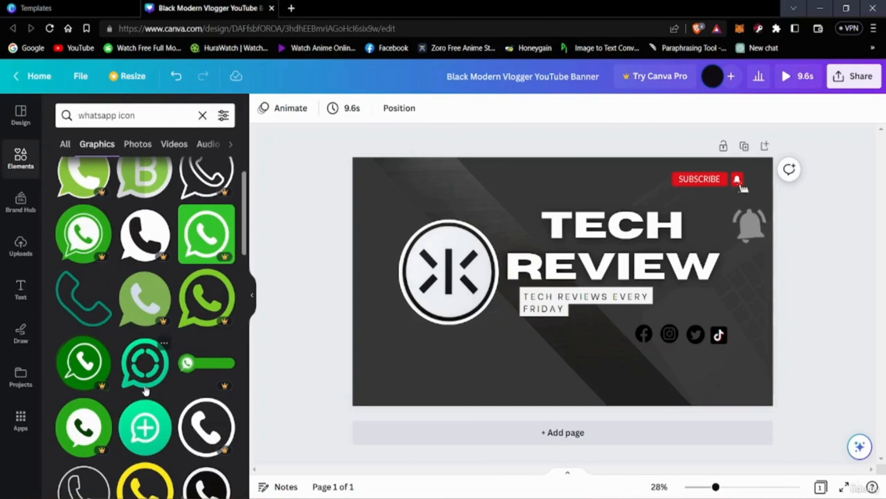
scroll(153, 391, "down", 3)
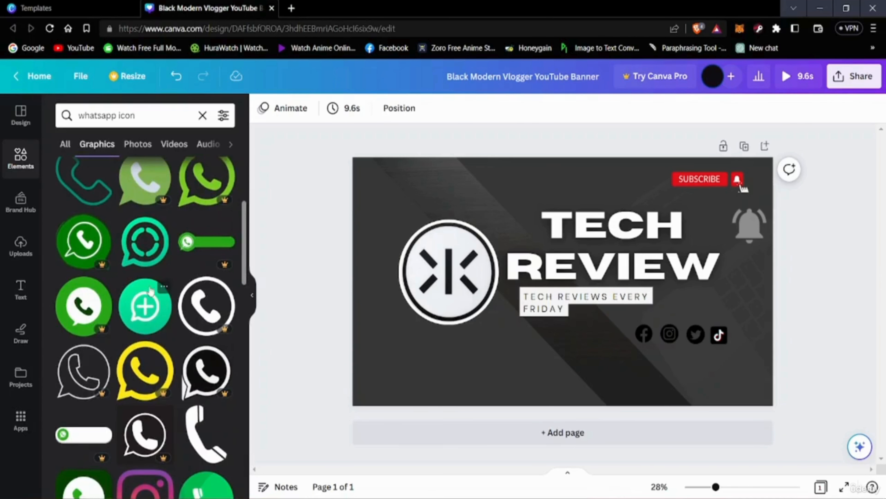
scroll(143, 304, "down", 5)
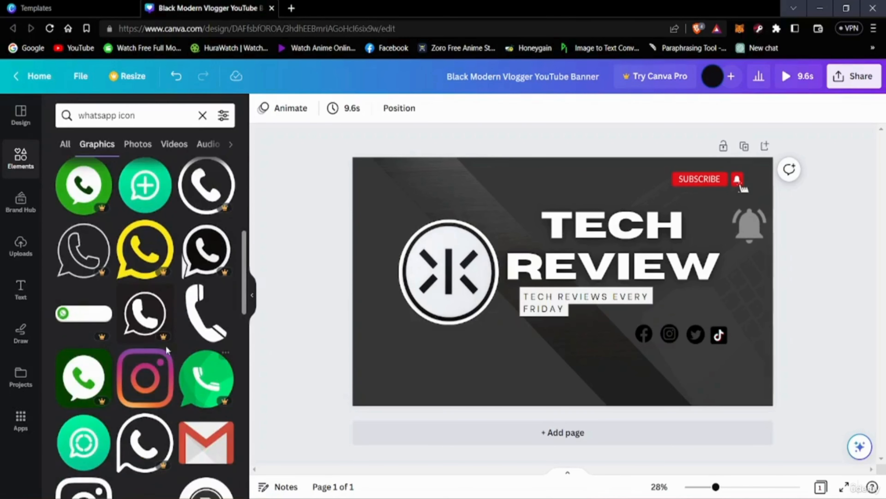
scroll(139, 348, "down", 3)
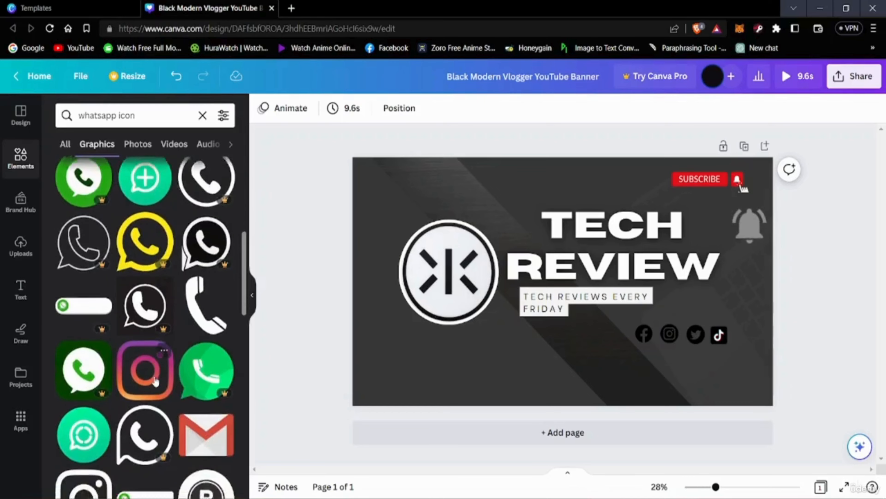
scroll(154, 377, "up", 8)
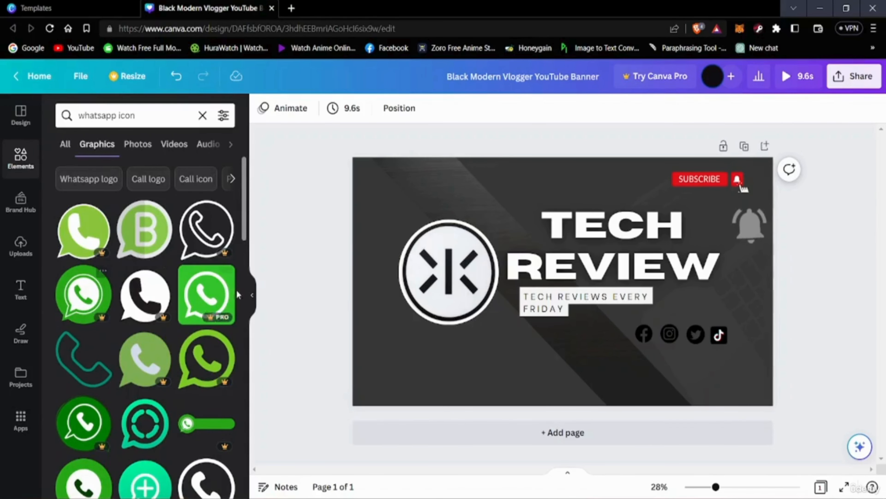
scroll(157, 346, "down", 2)
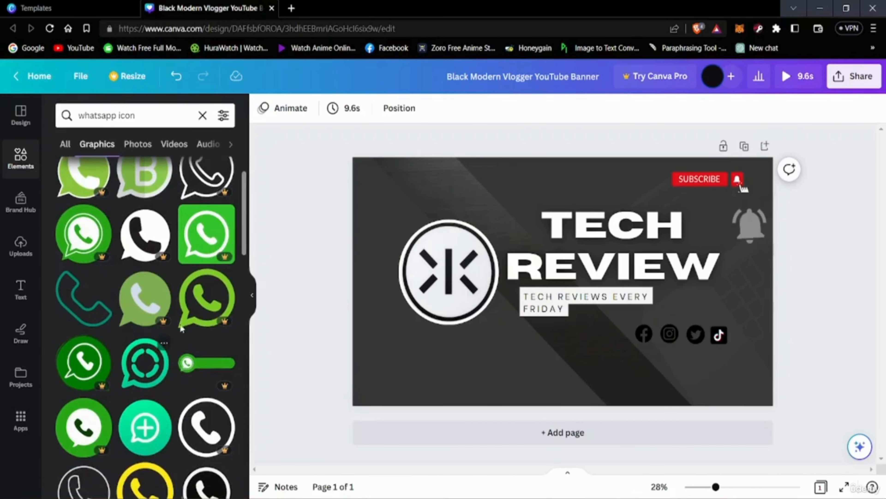
Add the green chat-bubble icon with the dashed ring below the tagline and recolor its light green to black
left_click(152, 374)
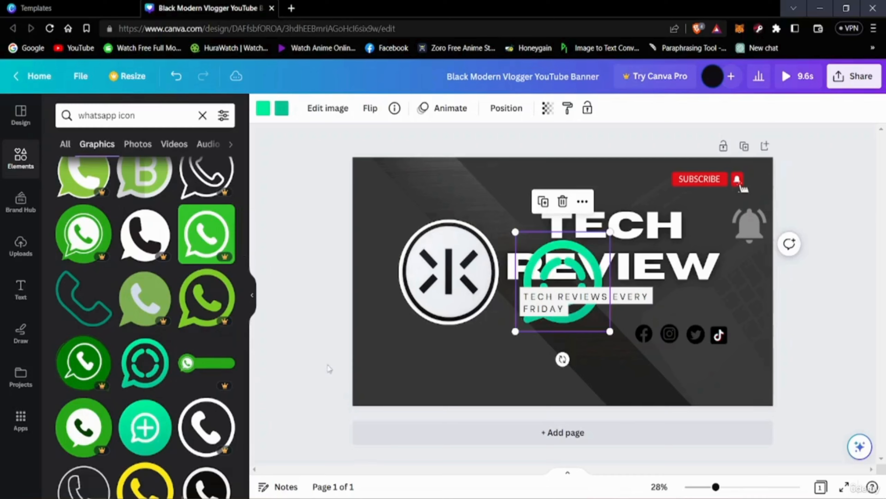
left_click_drag(588, 320, 605, 383)
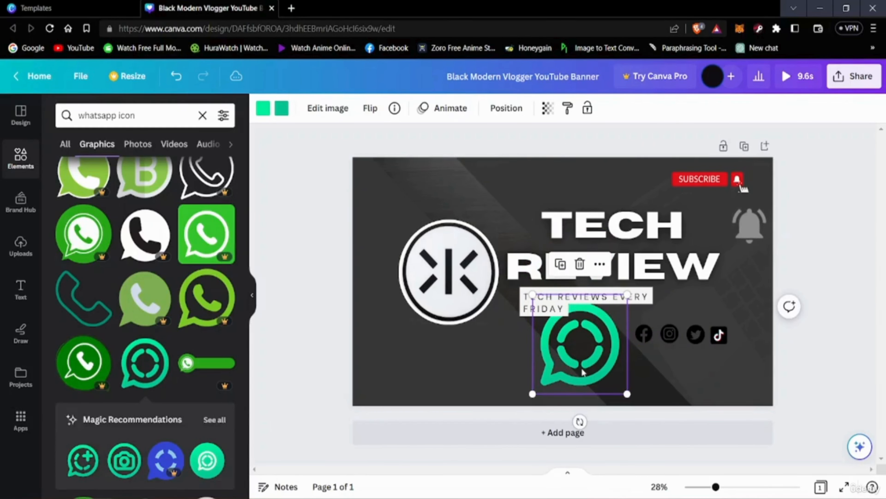
left_click(266, 114)
left_click(95, 178)
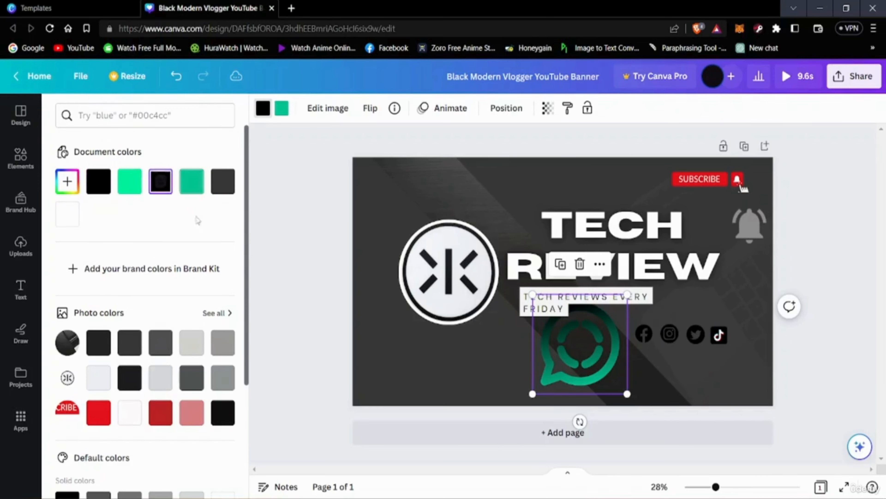
Try several gray and black photo colors on the chat-bubble icon's first color, finishing with light gray
left_click(224, 346)
left_click(192, 344)
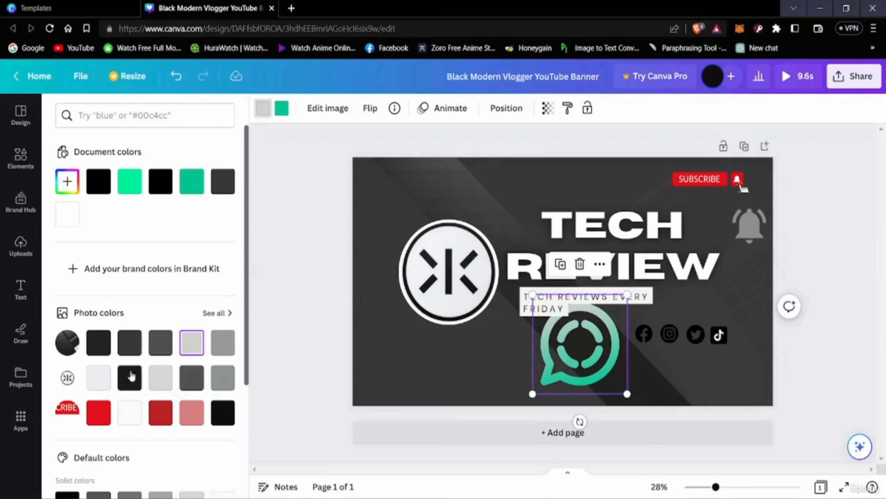
left_click(99, 378)
left_click(191, 377)
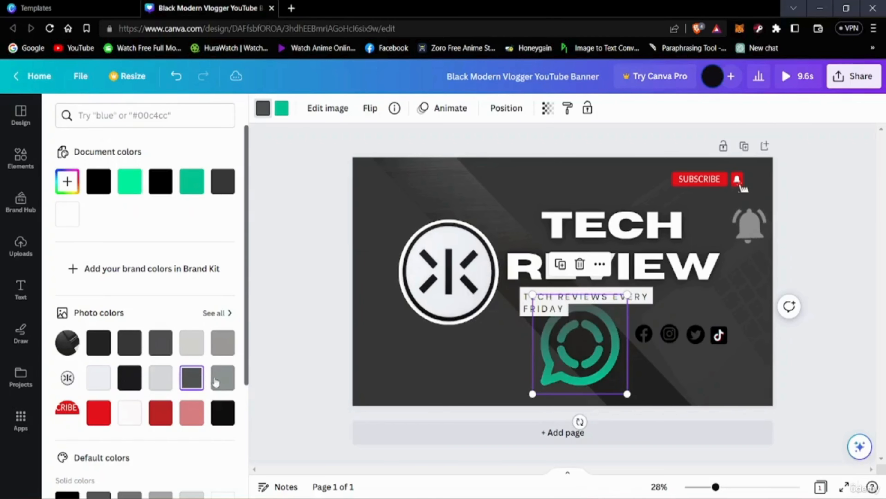
left_click(221, 381)
left_click(223, 412)
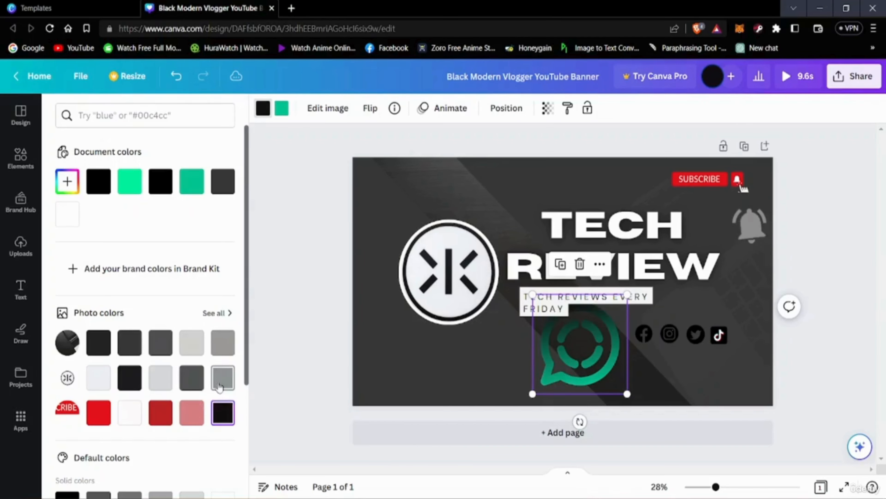
left_click(192, 342)
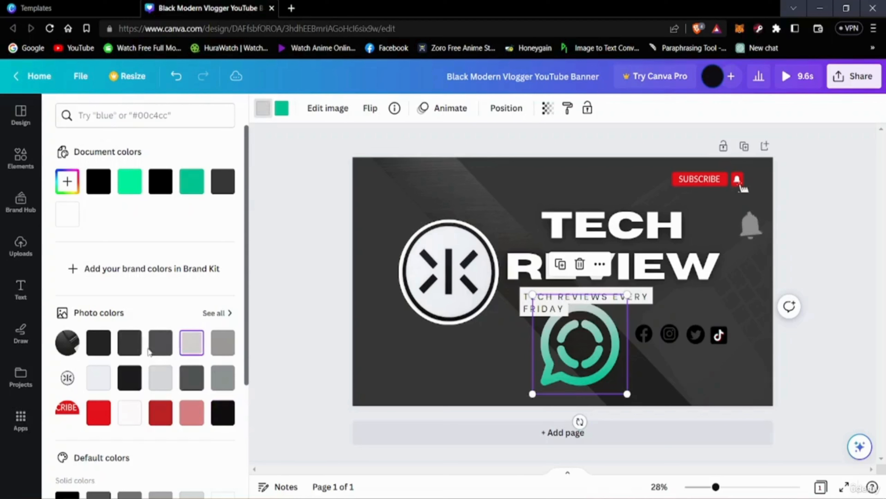
left_click(160, 343)
left_click(191, 342)
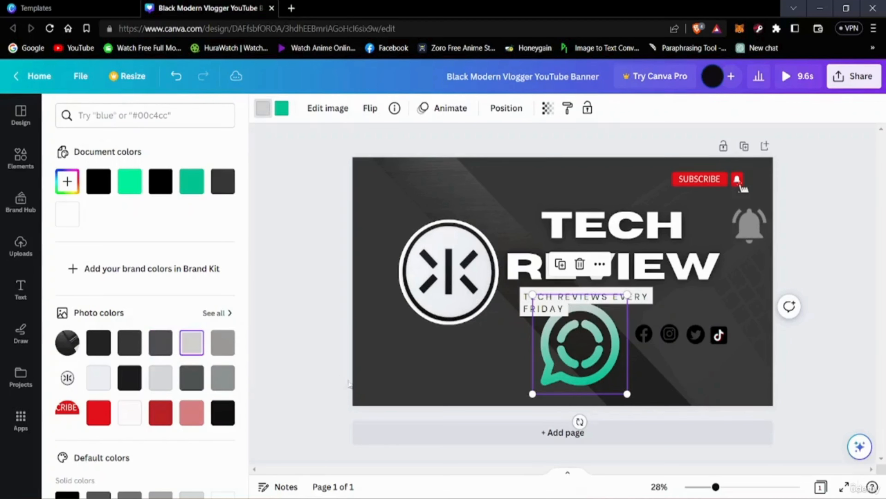
Shrink the chat-bubble icon to the size of the other social icons and place it just right of the TikTok icon
left_click_drag(628, 395, 736, 335)
left_click(798, 353)
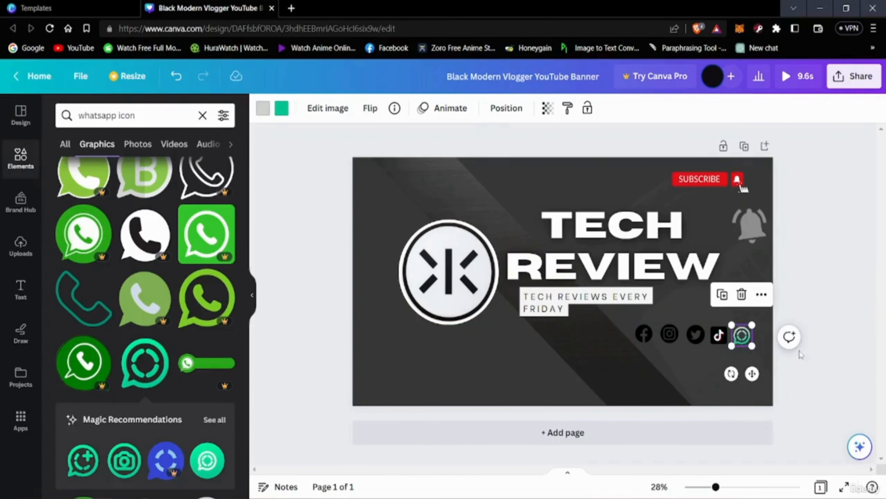
left_click(816, 384)
Delete the chat-bubble icon beside the TikTok icon from the banner
scroll(126, 367, "up", 2)
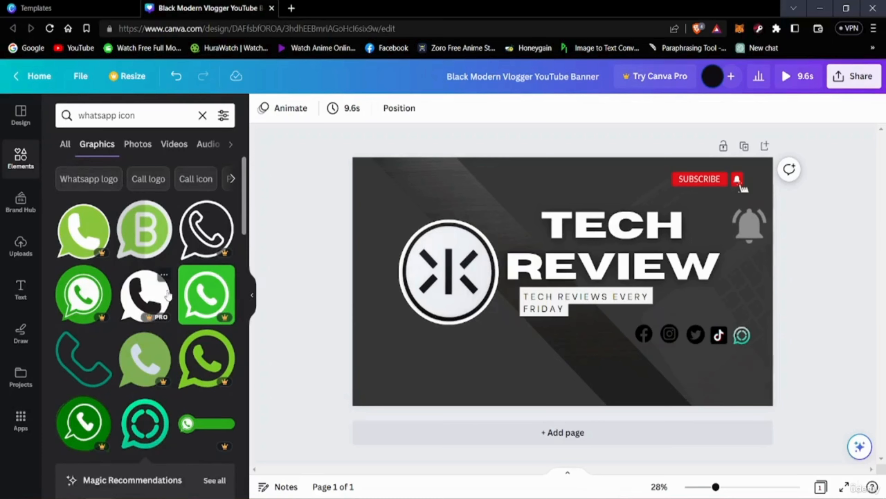
left_click(742, 335)
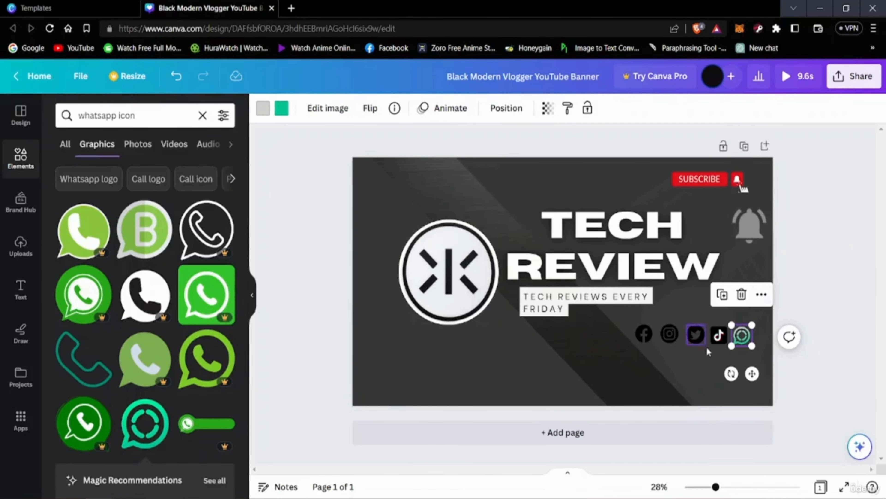
left_click(742, 294)
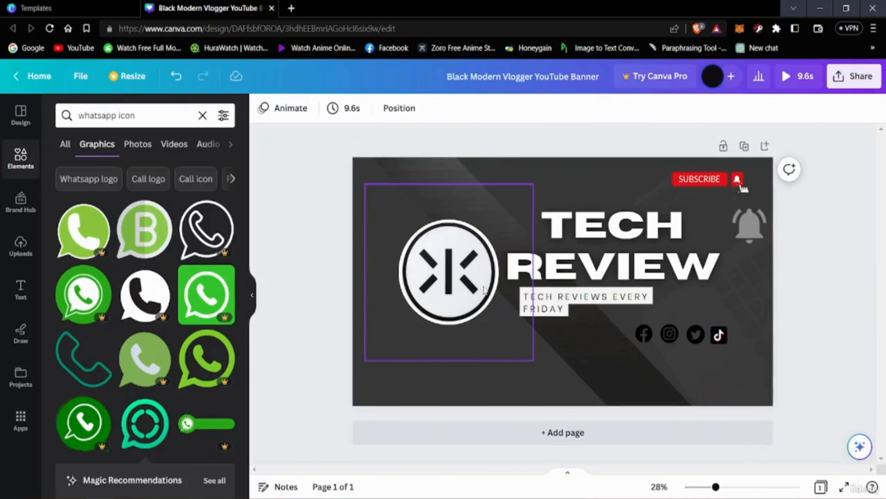
Search the elements library for "telegram icon"
left_click(147, 109)
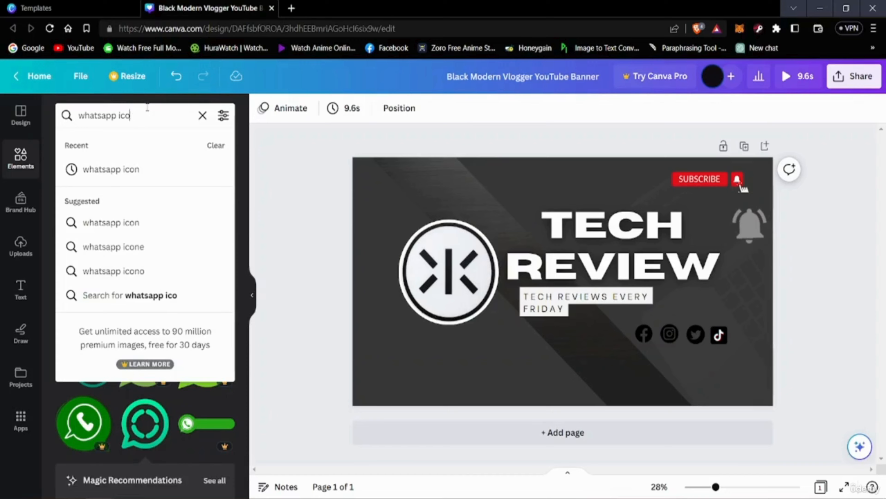
key("BackSpace")
key("BackSpace")
key("BackSpace")
key("BackSpace")
type("te")
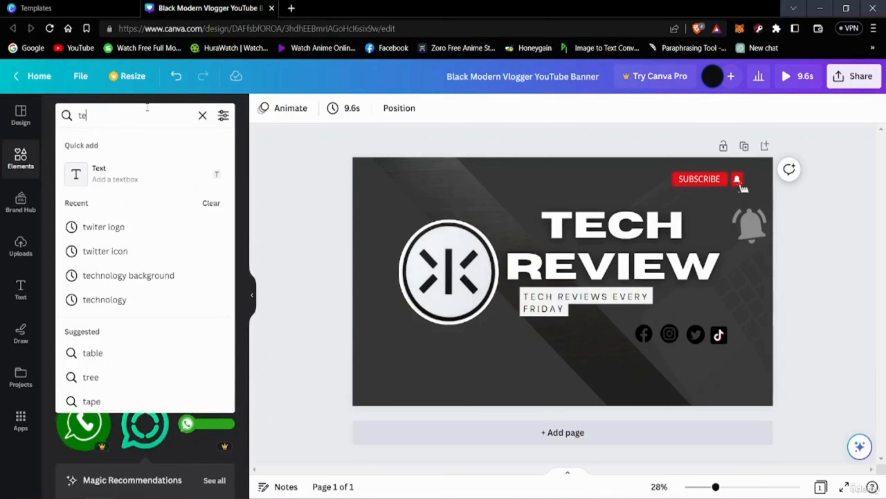
type("legram i")
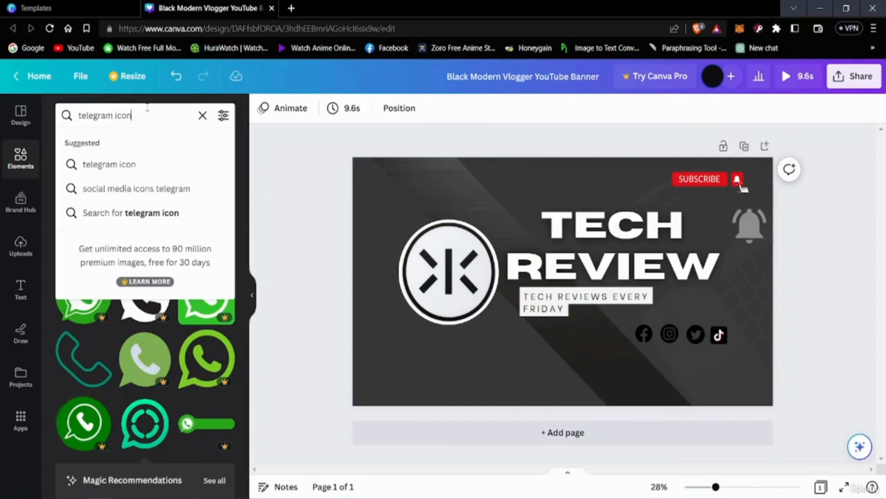
type("con")
key("Return")
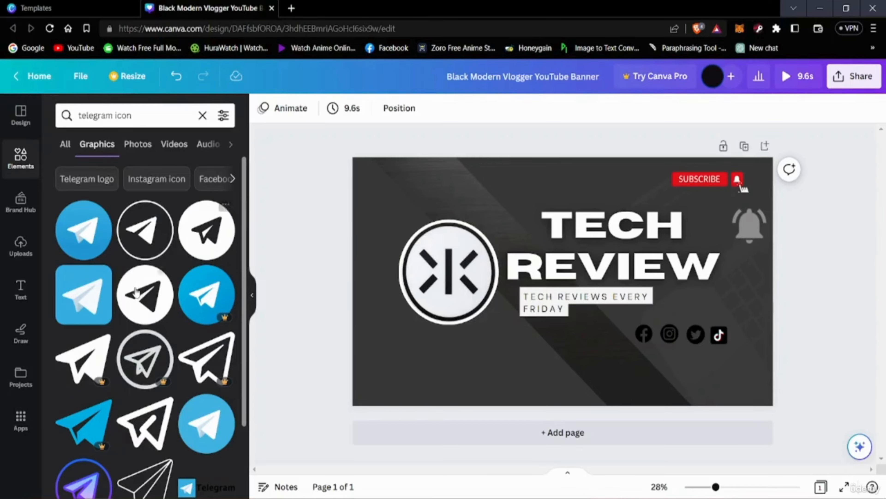
Add the outlined circular Telegram icon, shrink it, and place it at the end of the row beside the TikTok icon
scroll(144, 402, "down", 3)
scroll(144, 401, "up", 3)
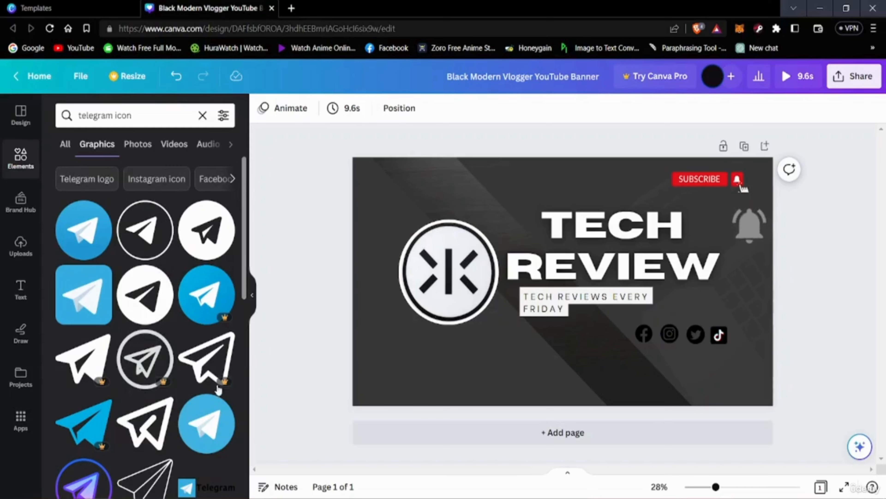
left_click(145, 238)
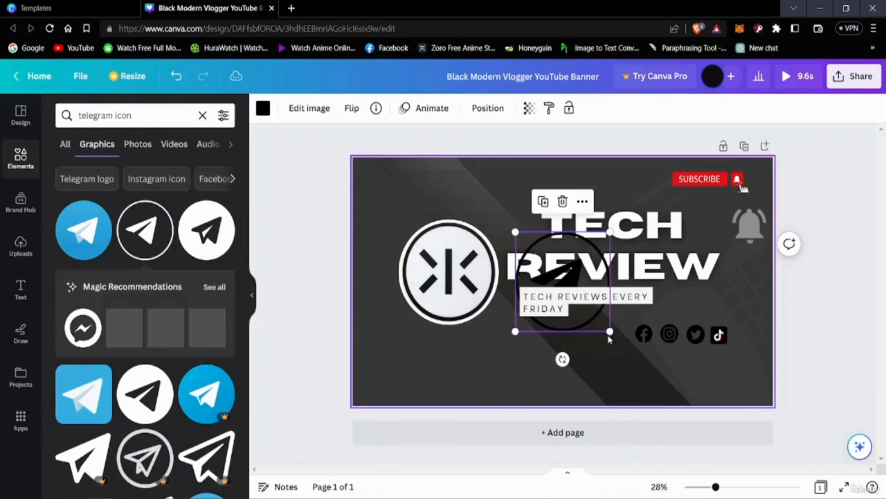
left_click_drag(611, 334, 569, 307)
left_click_drag(559, 276, 746, 336)
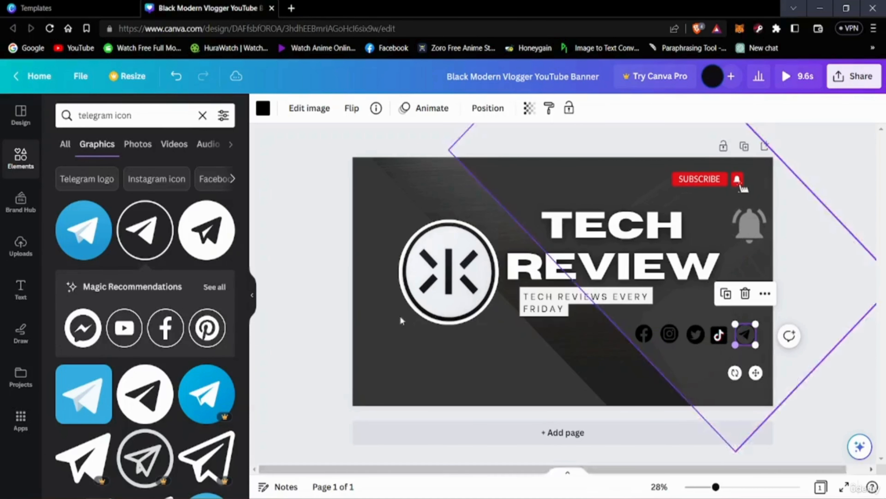
Replace the outlined Telegram icon with the solid circular version, sized to match the row and placed right of the TikTok icon
left_click(190, 243)
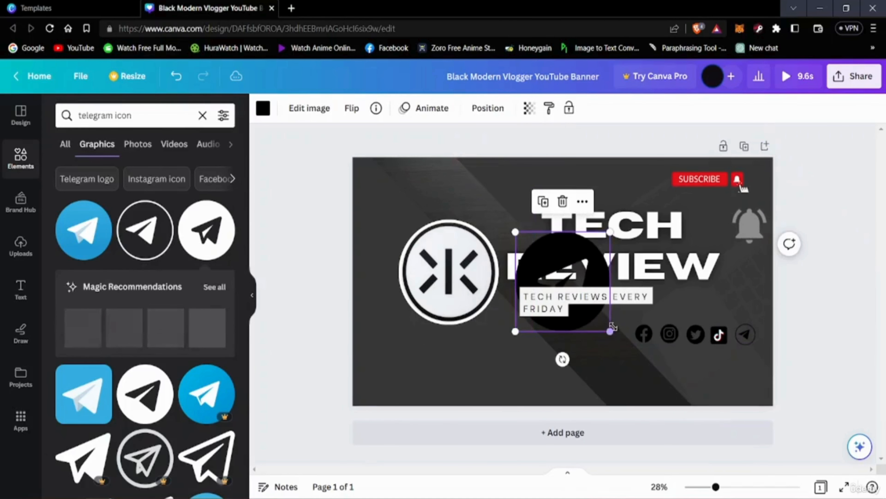
left_click_drag(599, 331, 731, 344)
left_click(749, 334)
left_click(744, 293)
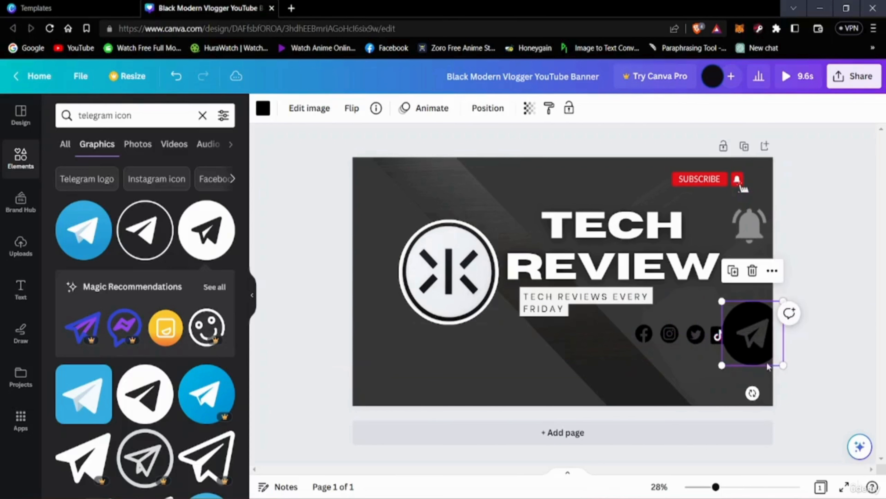
left_click_drag(780, 364, 753, 344)
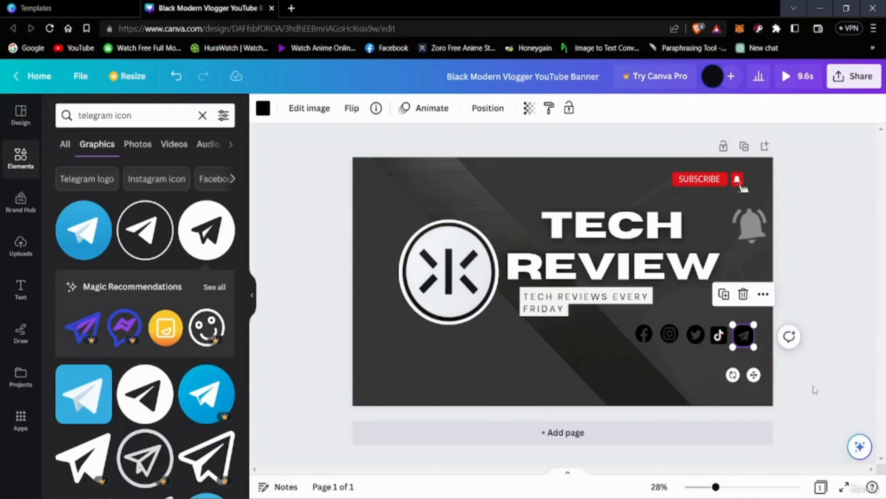
left_click(835, 426)
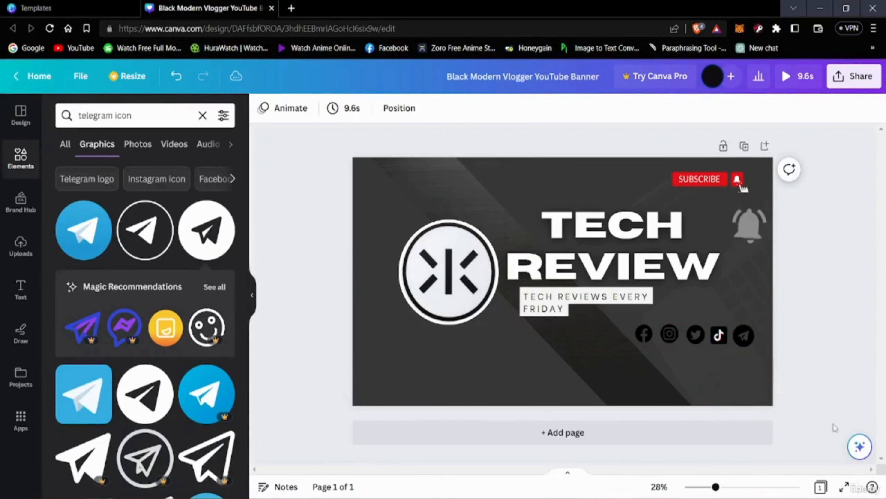
Shift the Instagram, Twitter, TikTok and Telegram icons toward the banner's right edge, keeping even gaps between them
left_click(751, 343)
left_click_drag(752, 346, 684, 335)
left_click(822, 350)
left_click(746, 336)
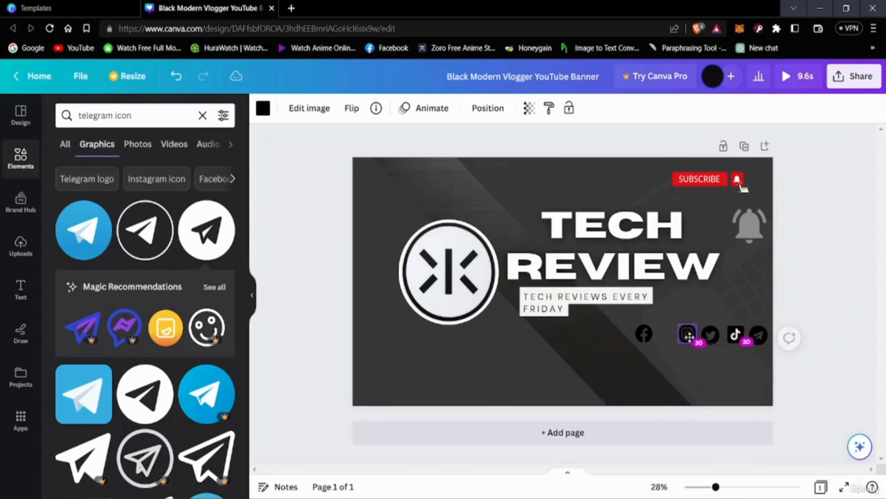
left_click(653, 380)
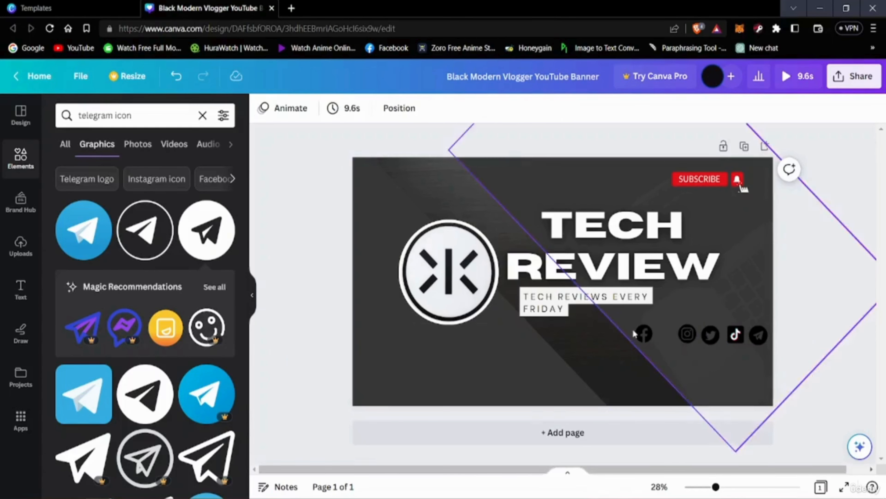
Move the Facebook icon beside the Instagram icon and align all five social icons in an evenly spaced row
left_click_drag(643, 330, 662, 334)
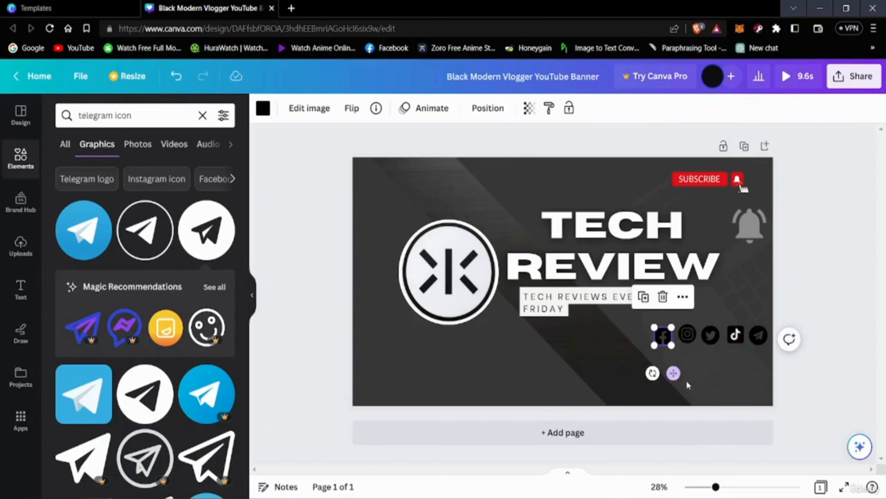
left_click(687, 335)
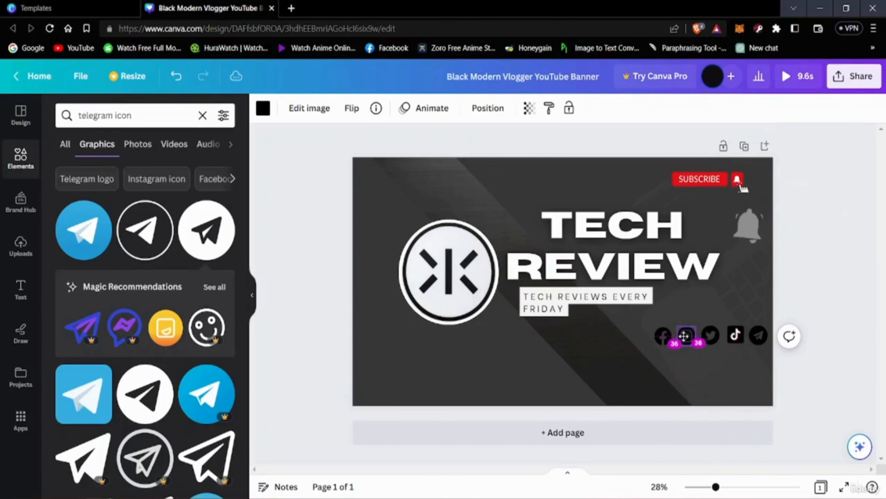
left_click(712, 337)
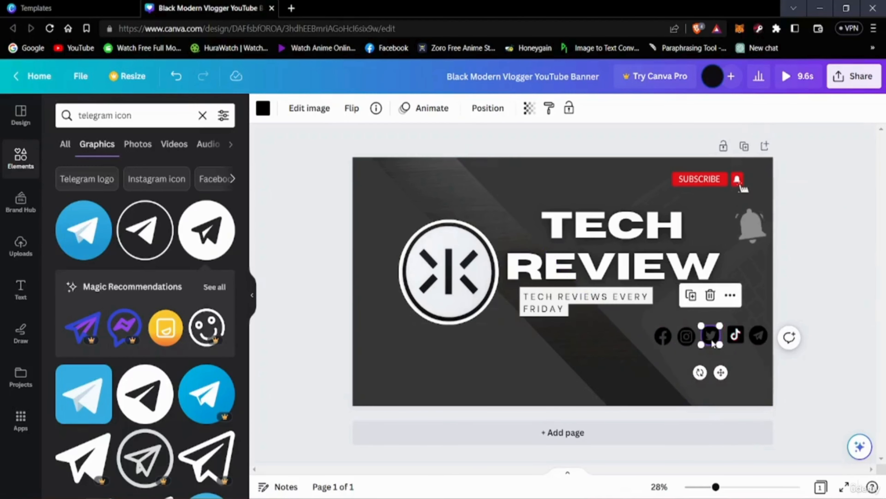
left_click(735, 335)
left_click_drag(736, 335, 757, 341)
left_click(756, 338)
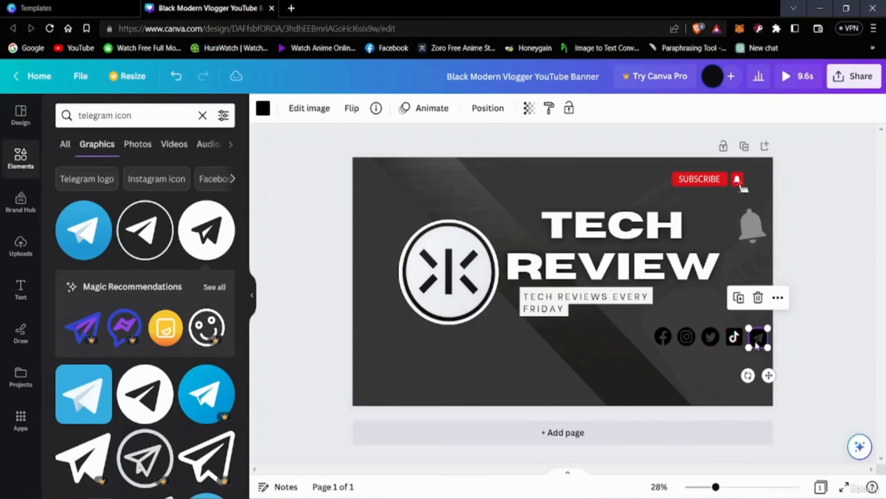
left_click(832, 345)
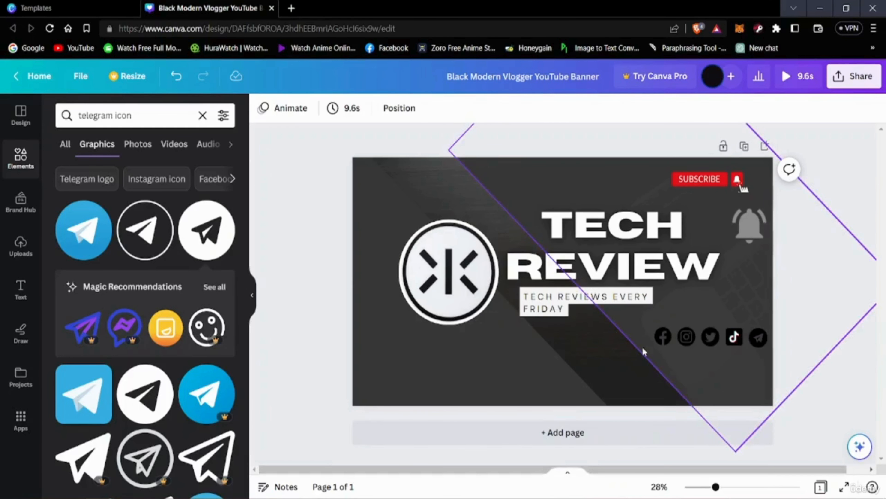
Select the whole social icon row from Facebook to Telegram and shift it slightly lower on the banner
left_click(662, 336)
left_click_drag(662, 337, 751, 344)
left_click(832, 336)
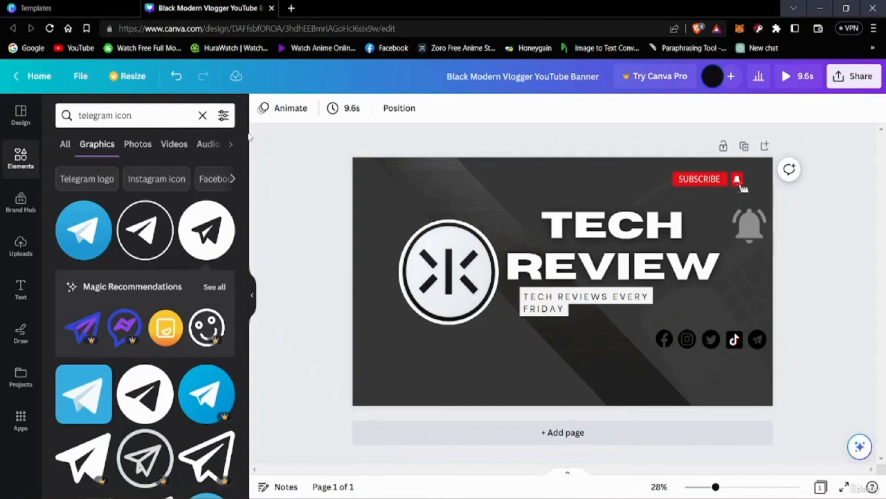
Search the elements library for "youtube like button"
left_click(143, 122)
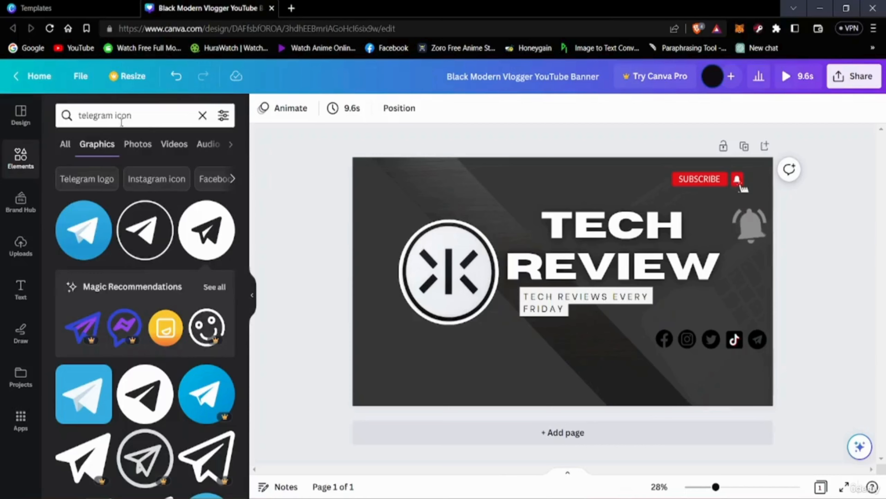
key("BackSpace")
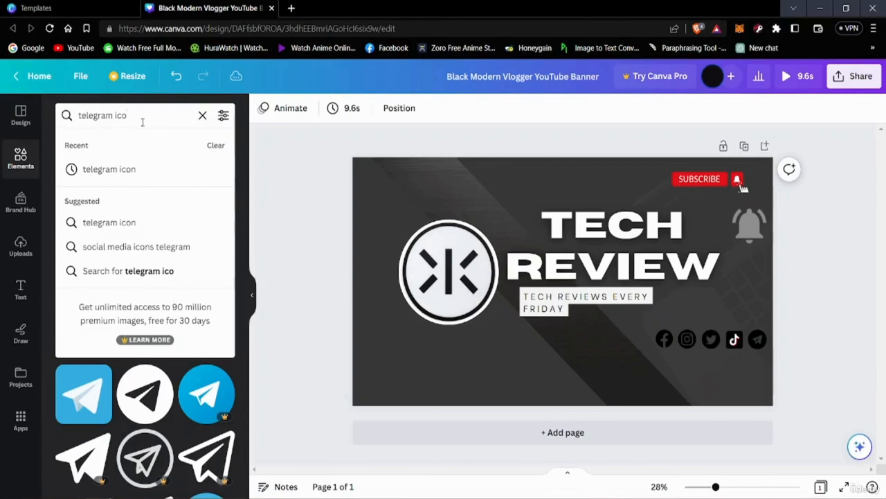
key("BackSpace")
key("BackSpace")
key("BackSpace")
key("BackSpace")
key("BackSpace")
key("BackSpace")
key("BackSpace")
key("BackSpace")
key("BackSpace")
key("BackSpace")
key("BackSpace")
key("BackSpace")
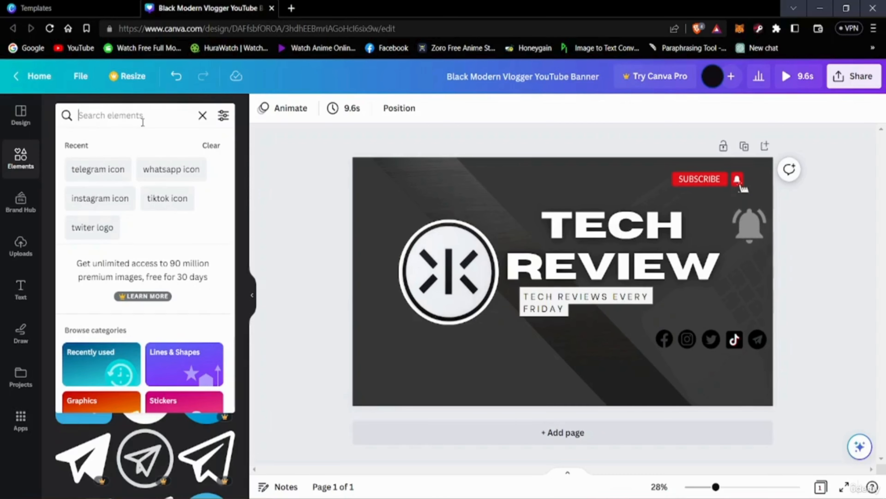
type("like")
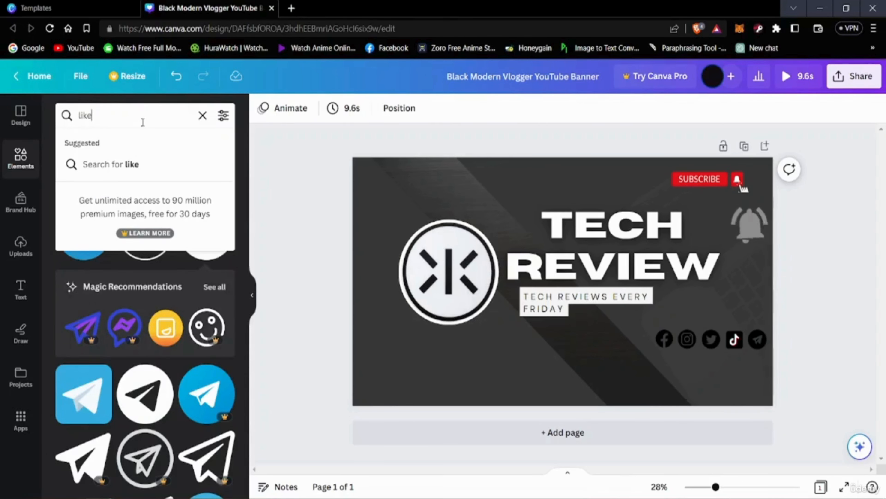
key("BackSpace")
key("BackSpace")
key("BackSpace")
type("y")
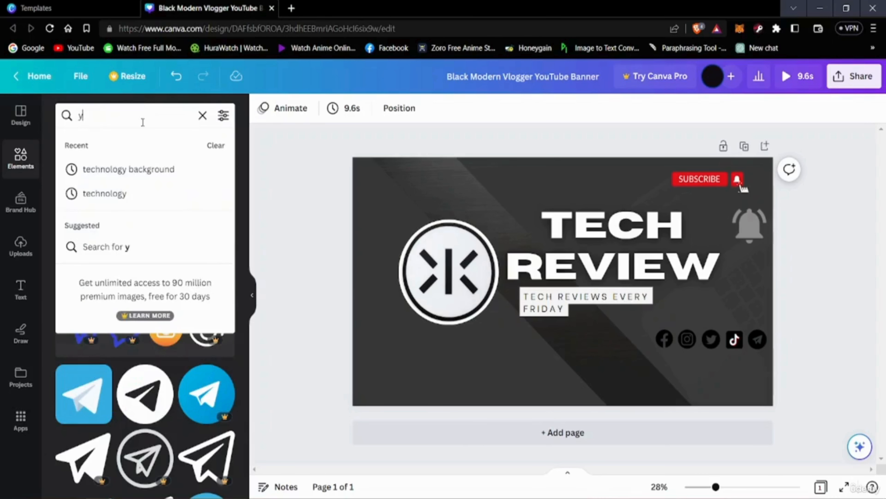
type("outube like")
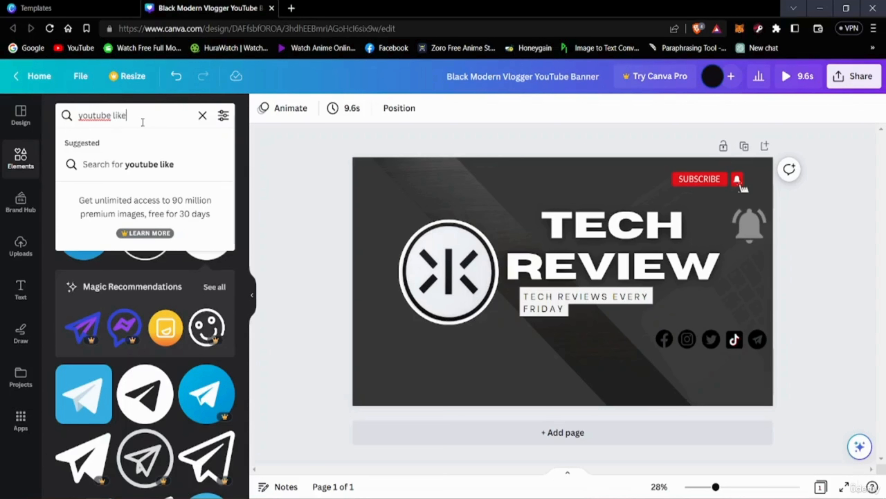
type(" button")
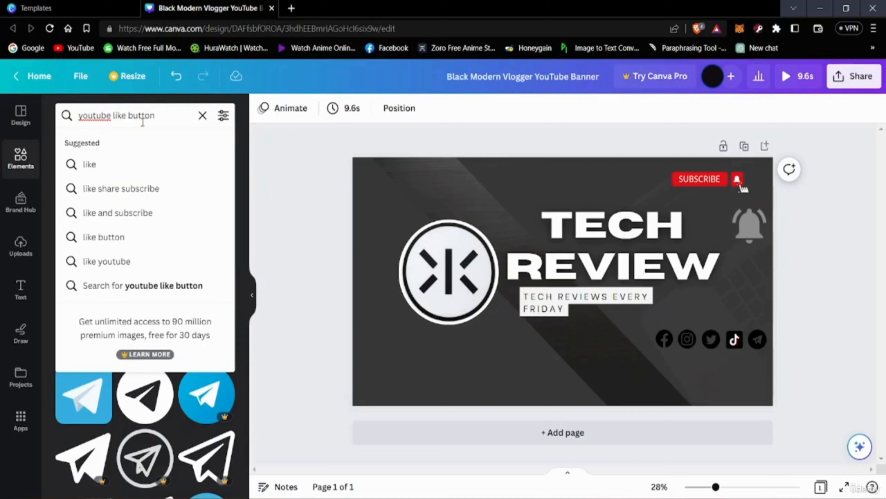
key("Return")
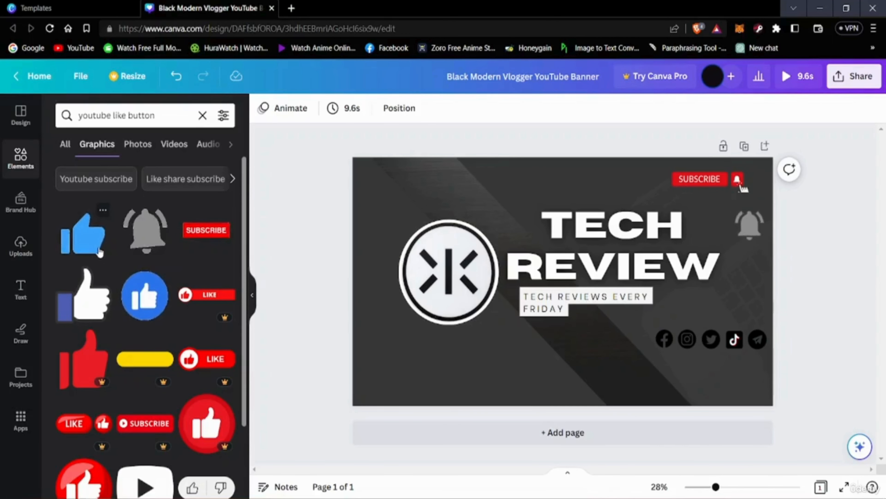
Look through the YouTube like button graphics for a button that suits the banner
scroll(111, 254, "down", 2)
scroll(143, 367, "down", 10)
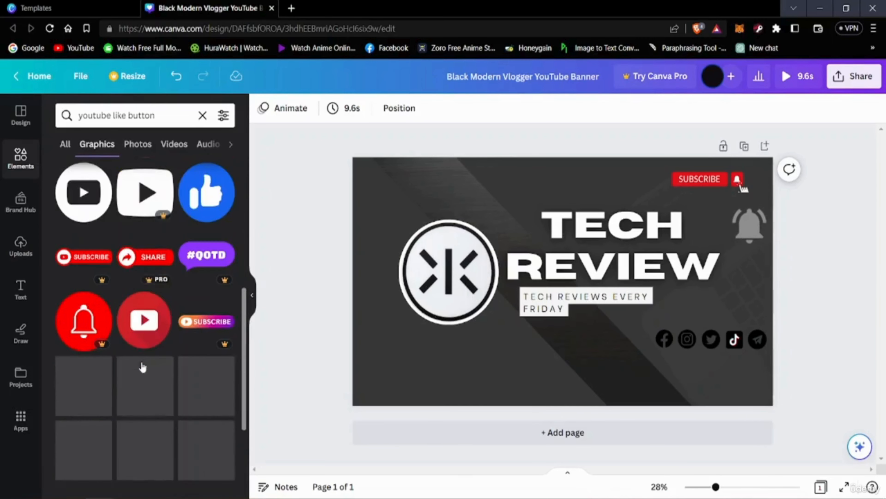
scroll(140, 377, "up", 2)
scroll(139, 379, "down", 15)
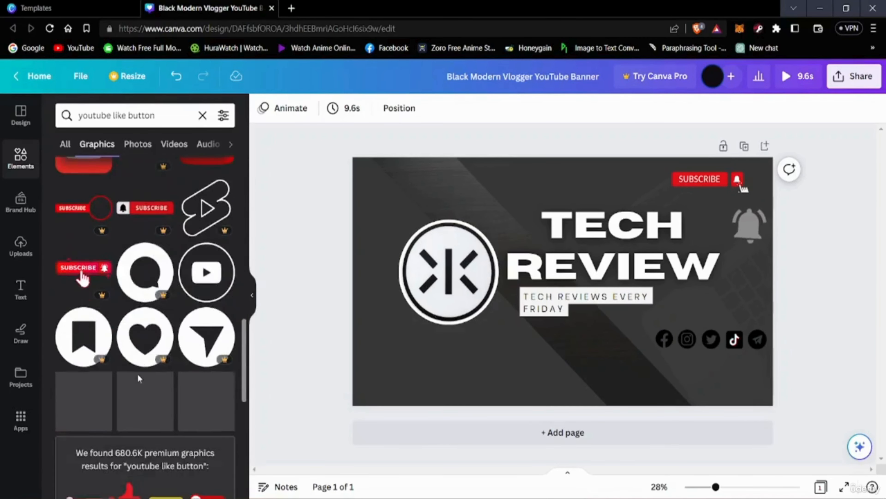
scroll(136, 376, "up", 5)
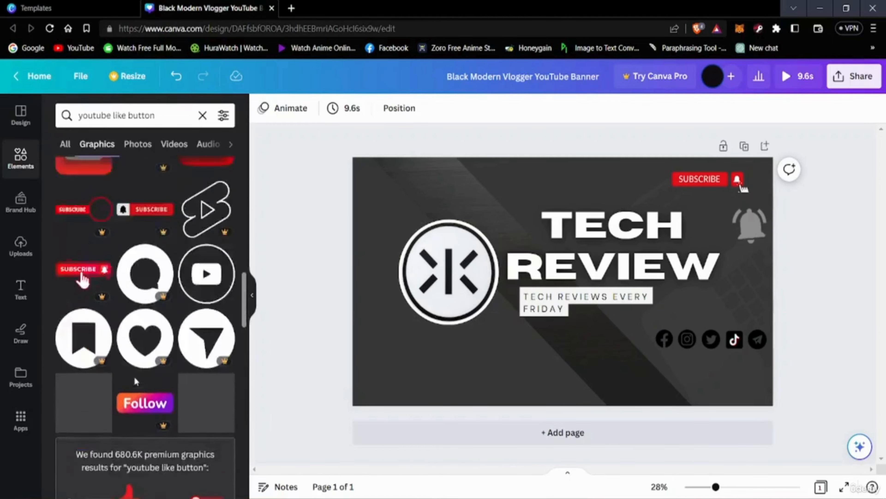
scroll(111, 295, "up", 5)
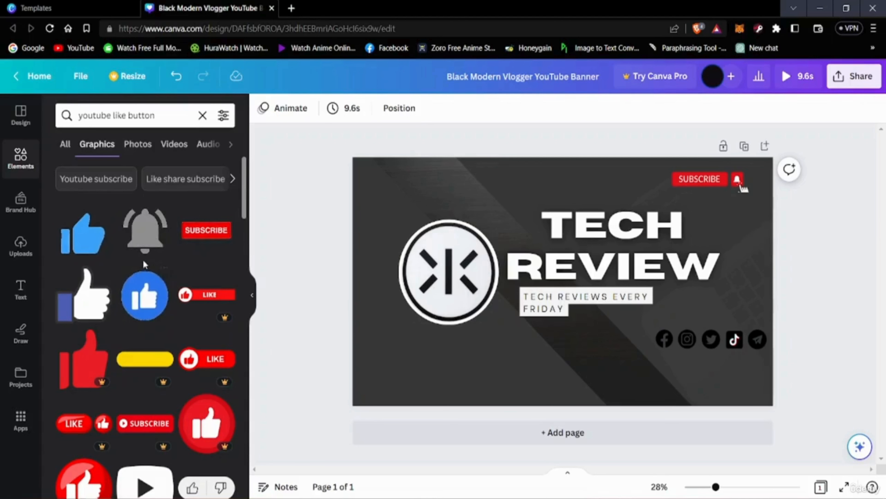
scroll(147, 349, "down", 5)
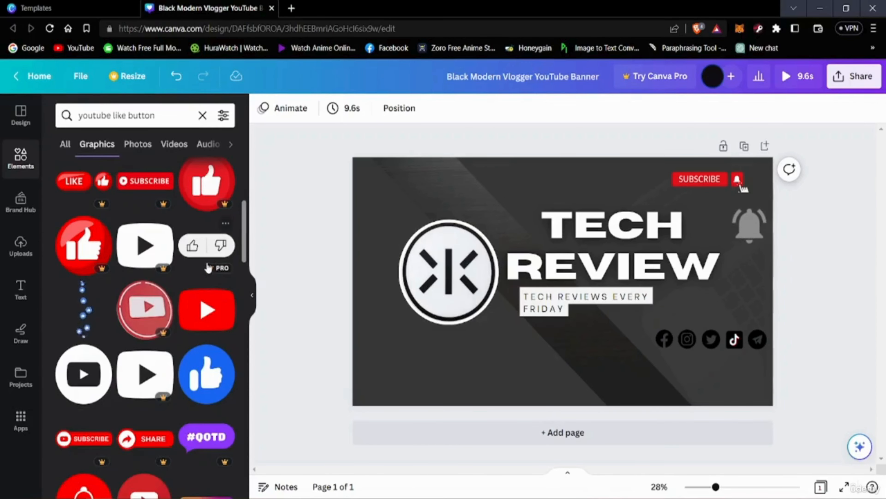
scroll(153, 356, "down", 10)
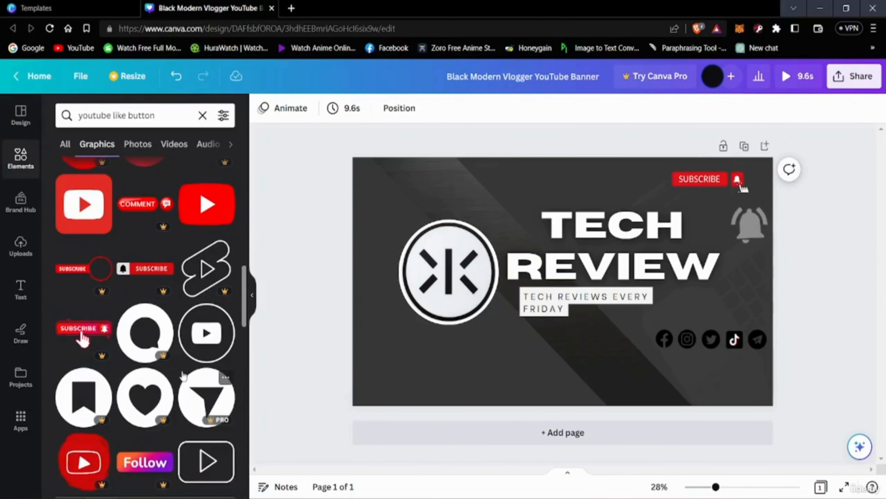
scroll(168, 387, "down", 10)
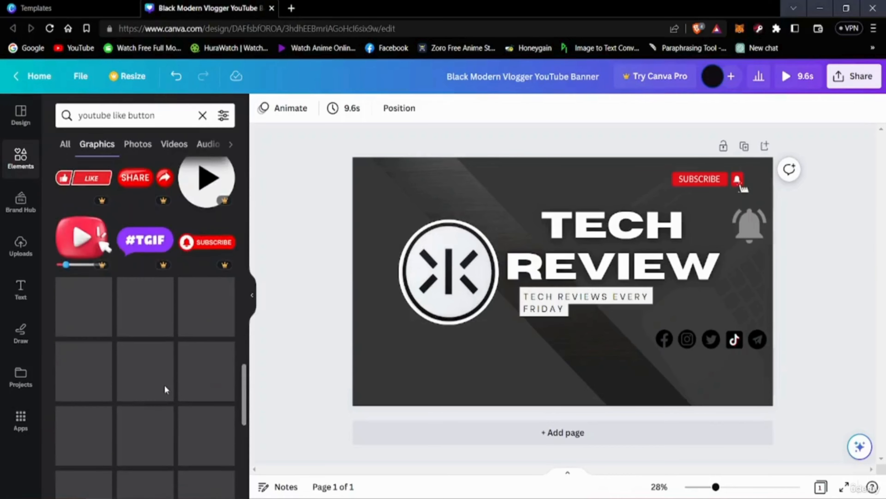
scroll(162, 384, "down", 5)
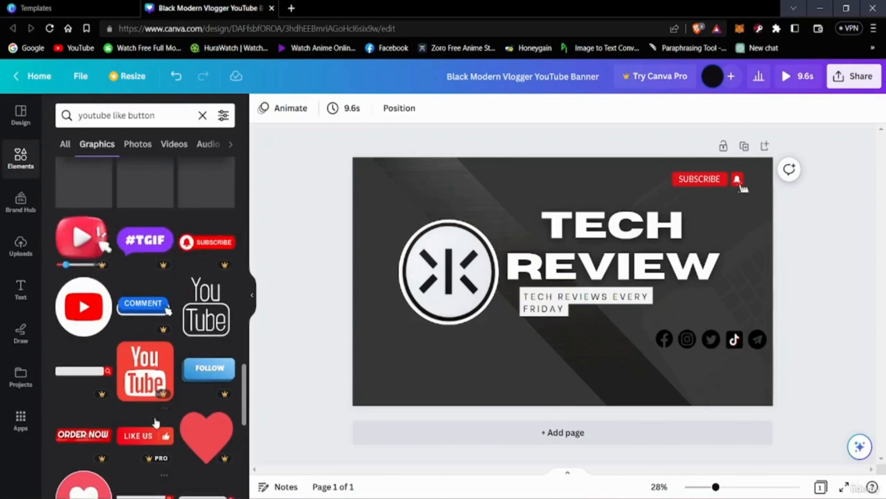
scroll(155, 419, "down", 6)
scroll(154, 422, "up", 6)
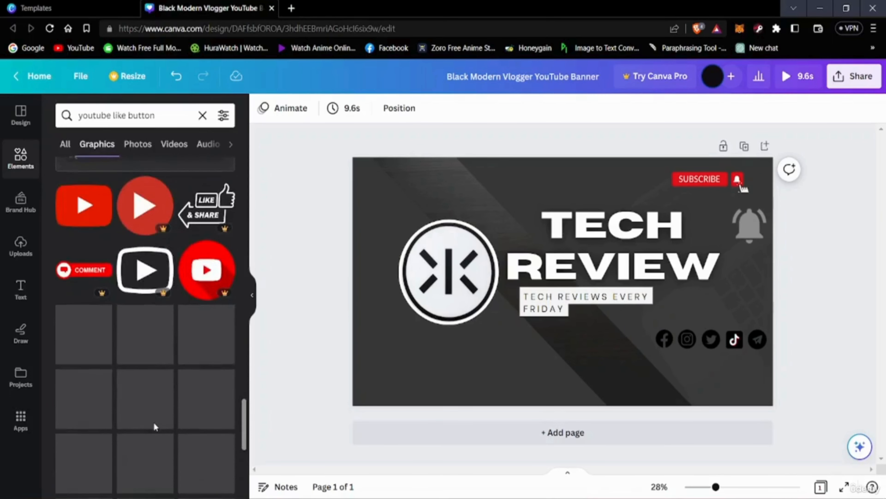
scroll(155, 427, "down", 6)
scroll(153, 421, "up", 5)
scroll(151, 425, "up", 10)
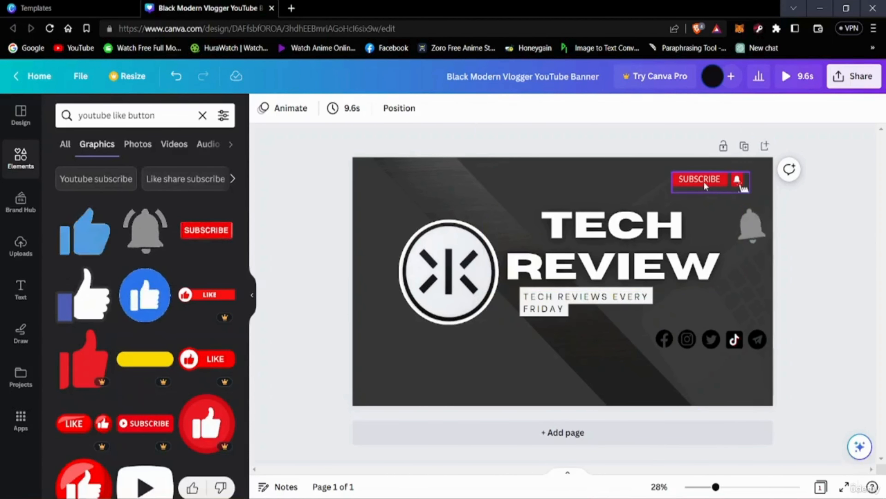
Search the elements library for "subscribe button"
left_click(179, 109)
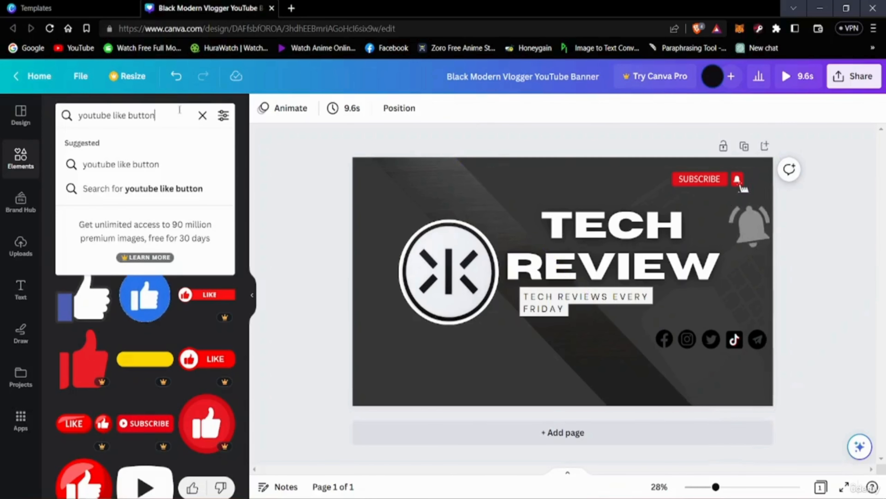
key("BackSpace")
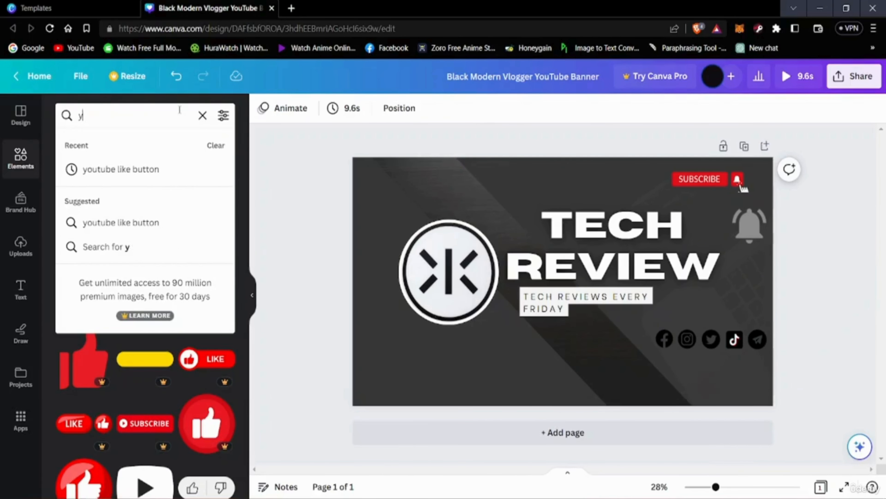
key("BackSpace")
type("subs")
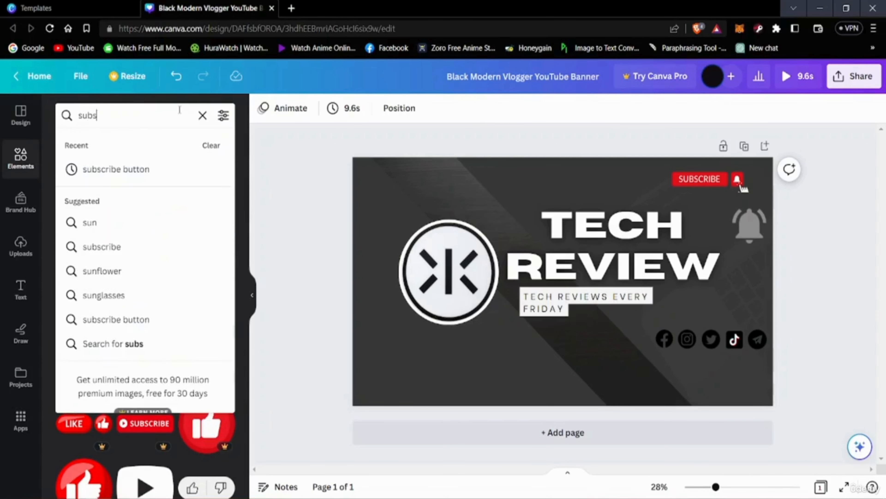
type("crib")
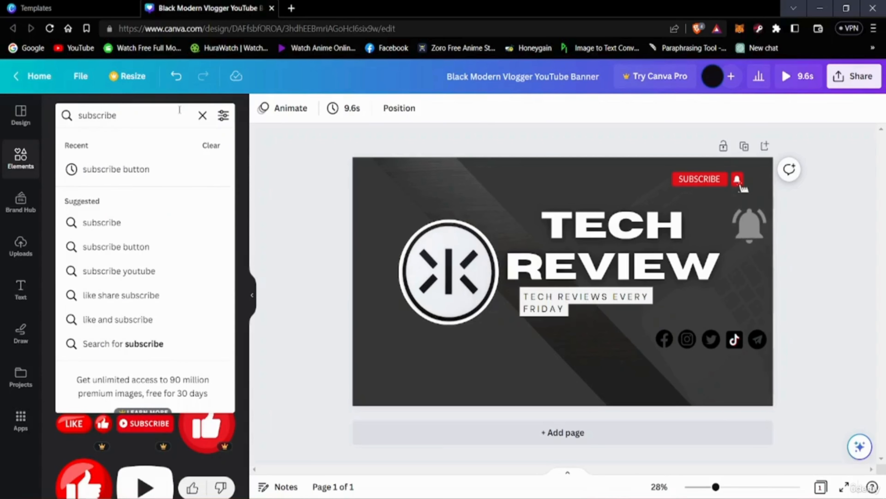
type("e")
left_click(111, 169)
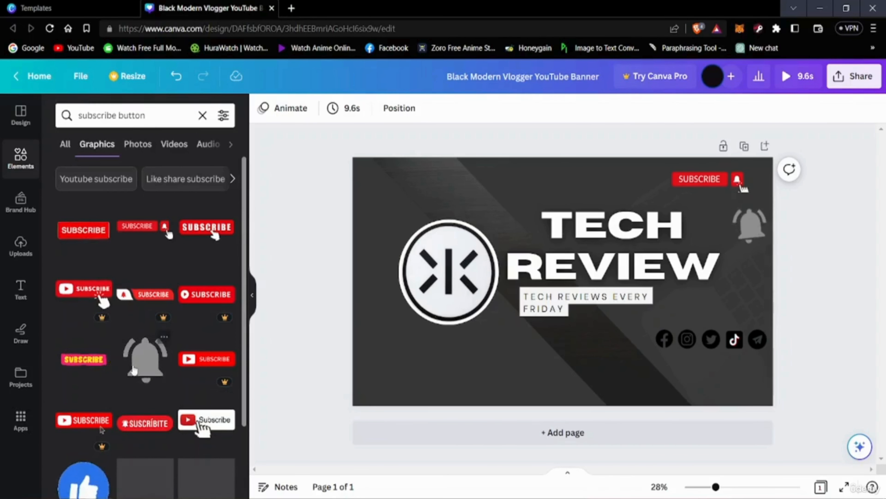
Look through the subscribe button graphics for one that suits the banner
scroll(101, 431, "down", 3)
scroll(116, 405, "down", 5)
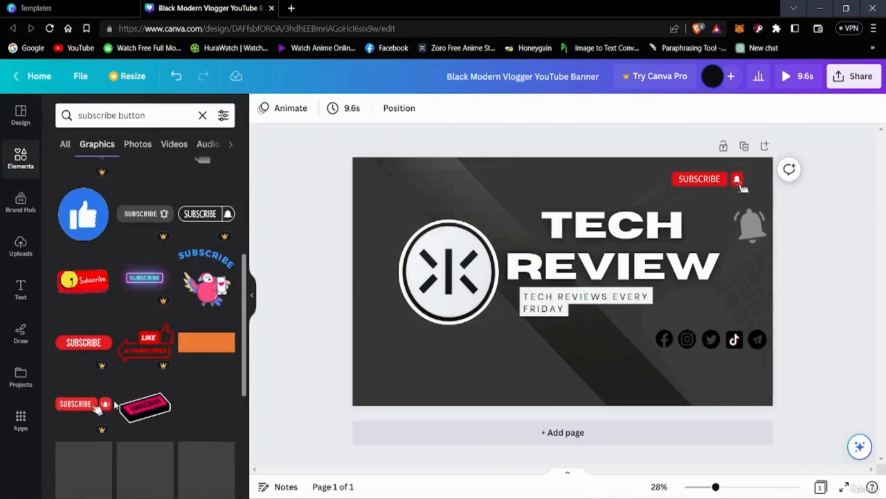
scroll(124, 371, "down", 3)
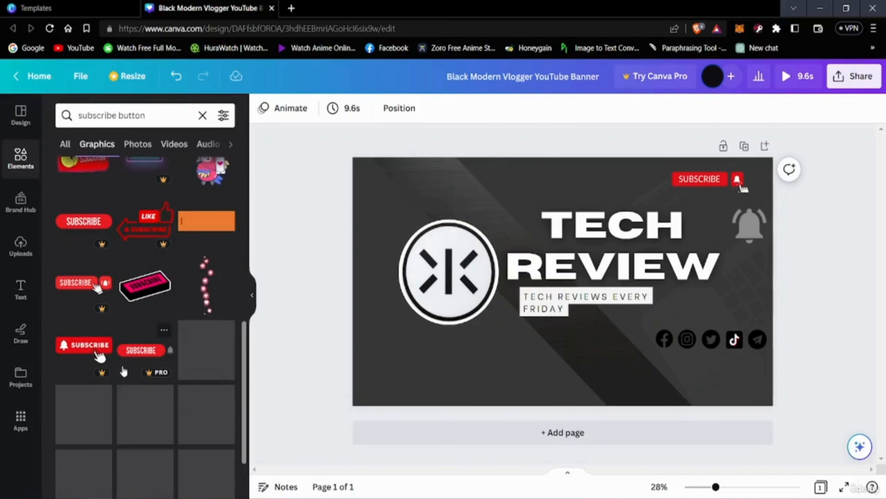
scroll(136, 377, "down", 2)
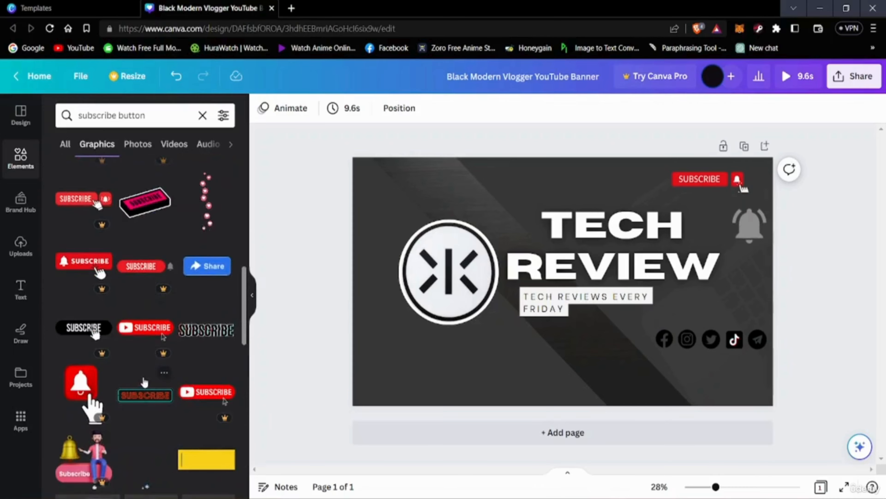
scroll(145, 381, "down", 4)
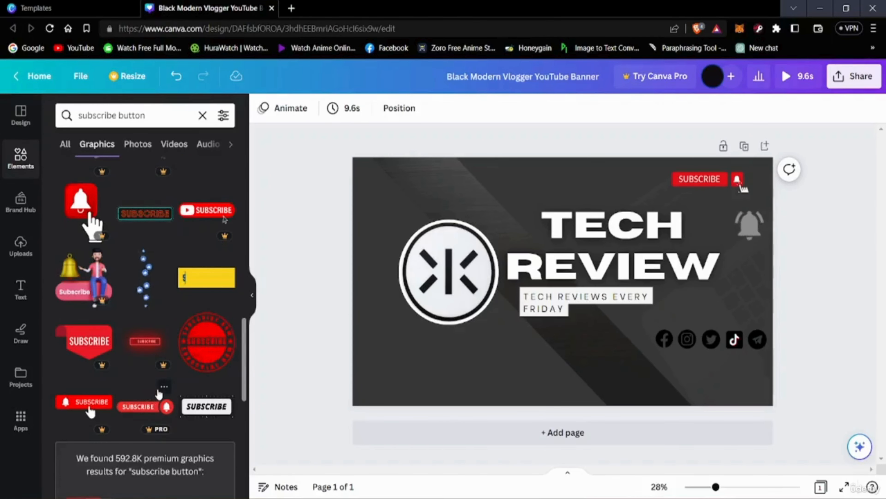
scroll(157, 389, "down", 6)
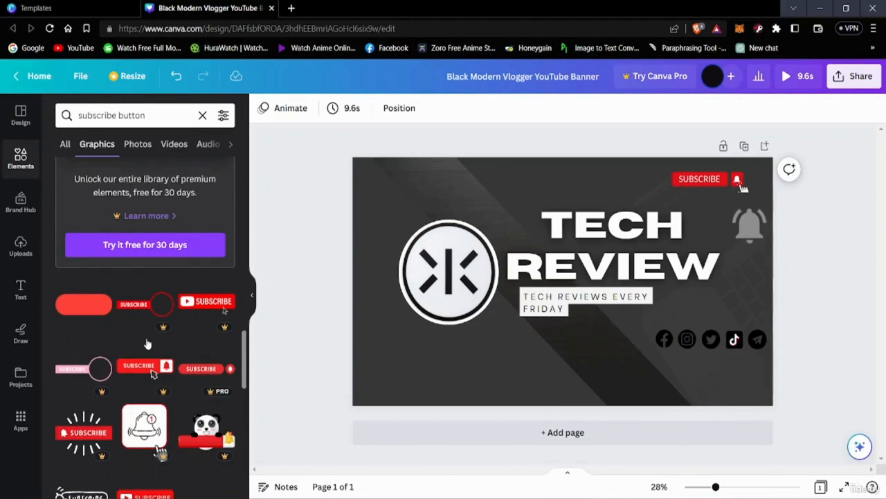
scroll(159, 348, "down", 4)
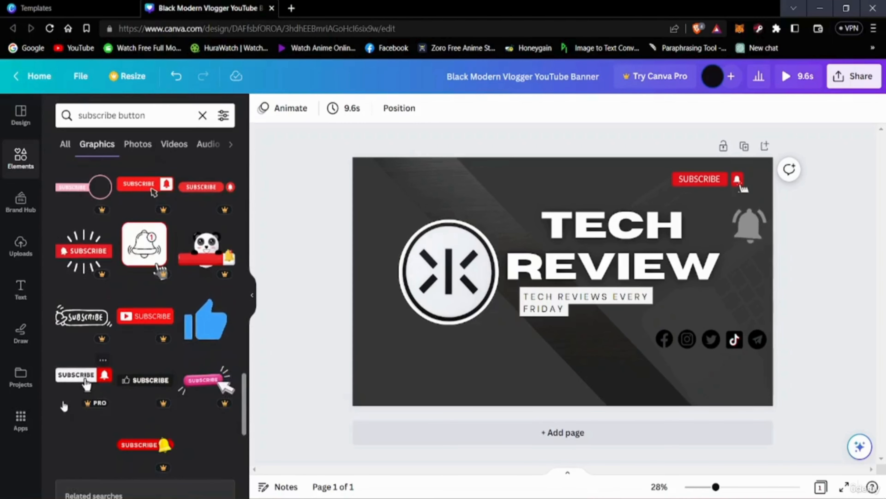
scroll(99, 417, "down", 3)
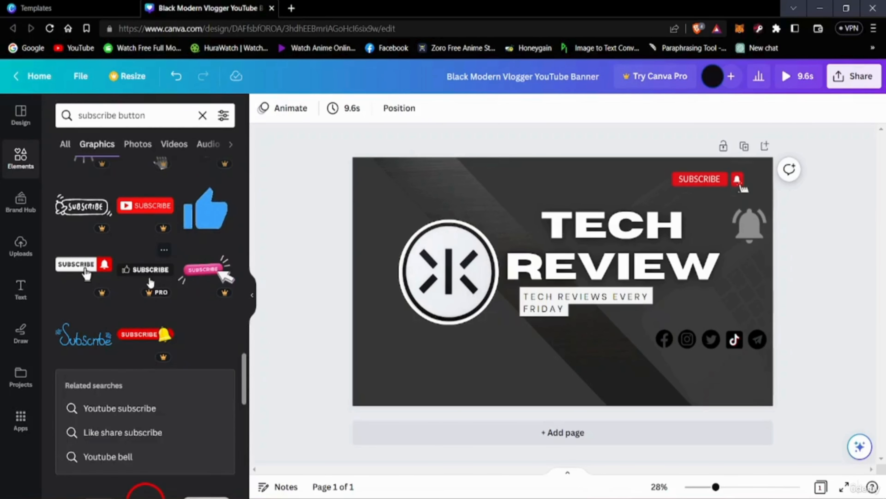
scroll(162, 354, "down", 5)
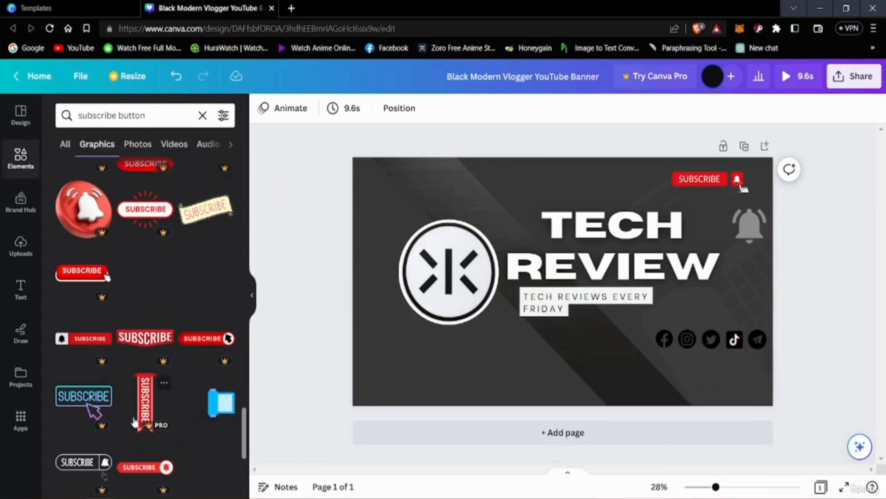
scroll(138, 415, "down", 5)
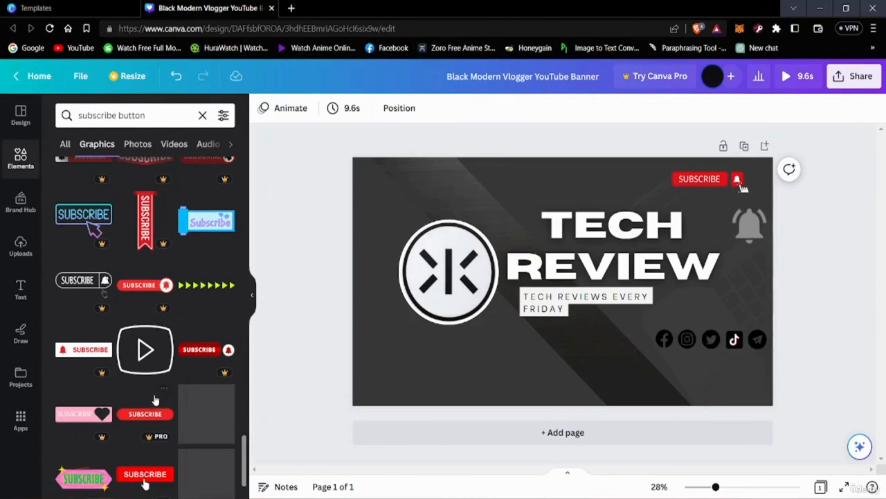
scroll(150, 415, "down", 2)
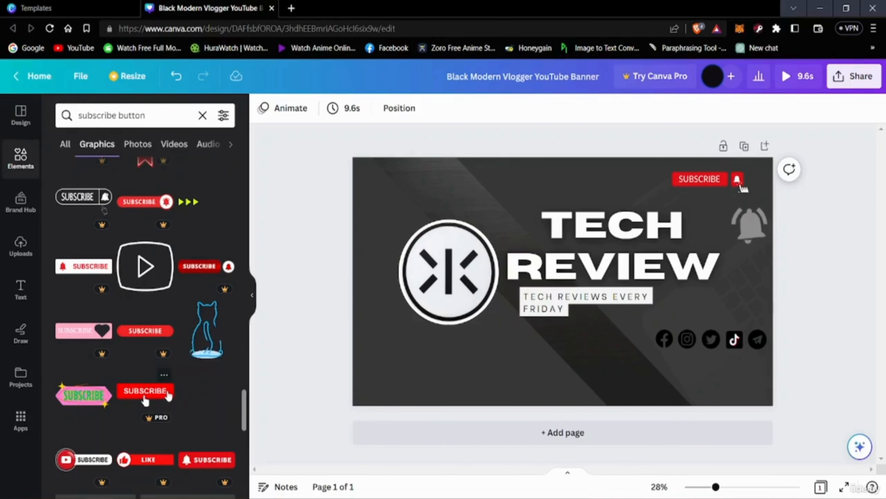
scroll(168, 393, "down", 5)
scroll(148, 412, "up", 3)
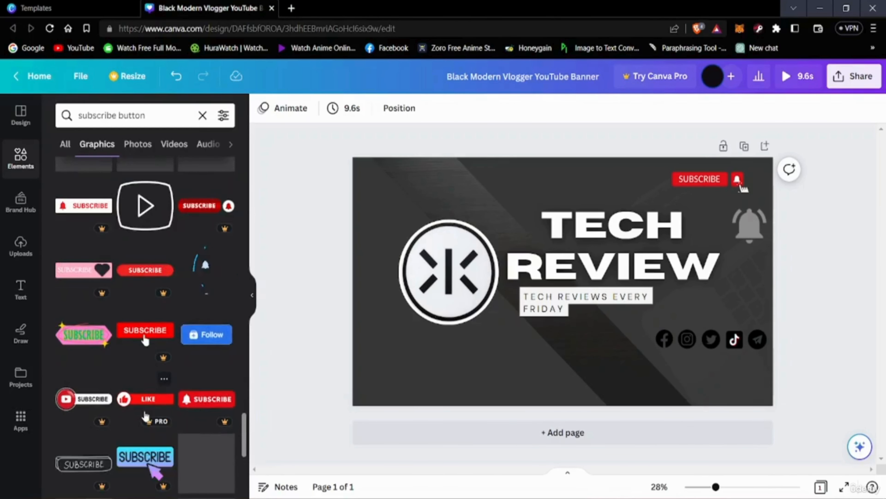
scroll(145, 410, "up", 8)
scroll(163, 354, "up", 10)
scroll(178, 355, "up", 3)
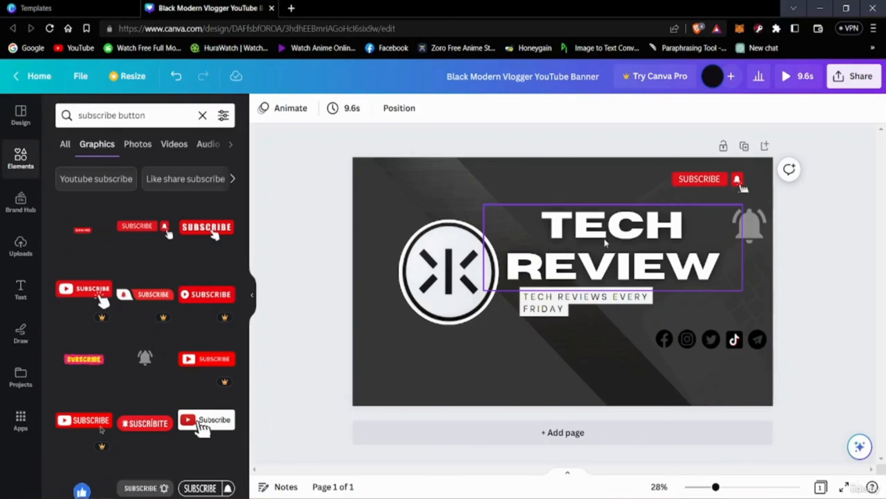
Try colouring the whole TECH REVIEW title with the darkest grey from the background photo's colours
left_click(628, 254)
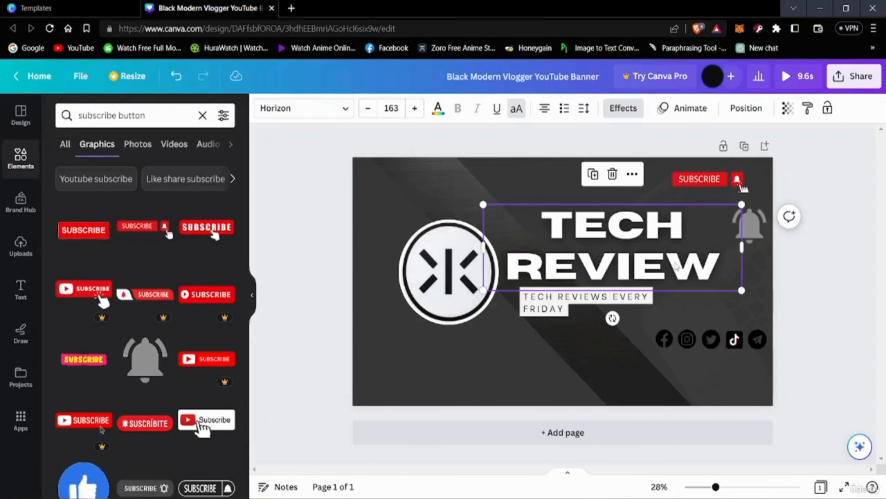
left_click_drag(569, 237, 702, 263)
double_click(541, 226)
left_click(541, 226)
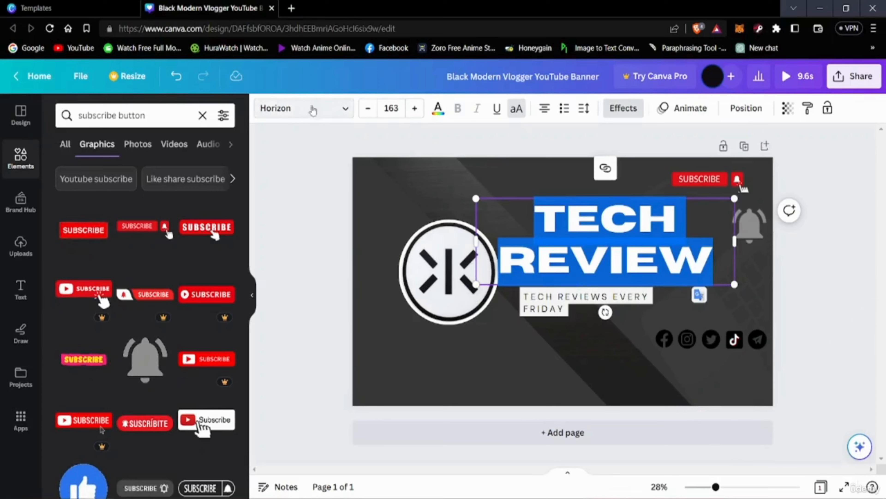
left_click(438, 108)
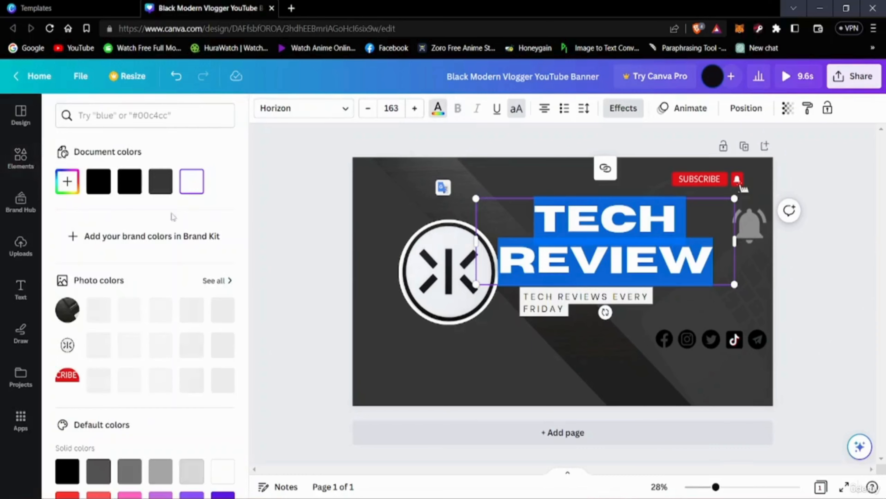
left_click(165, 186)
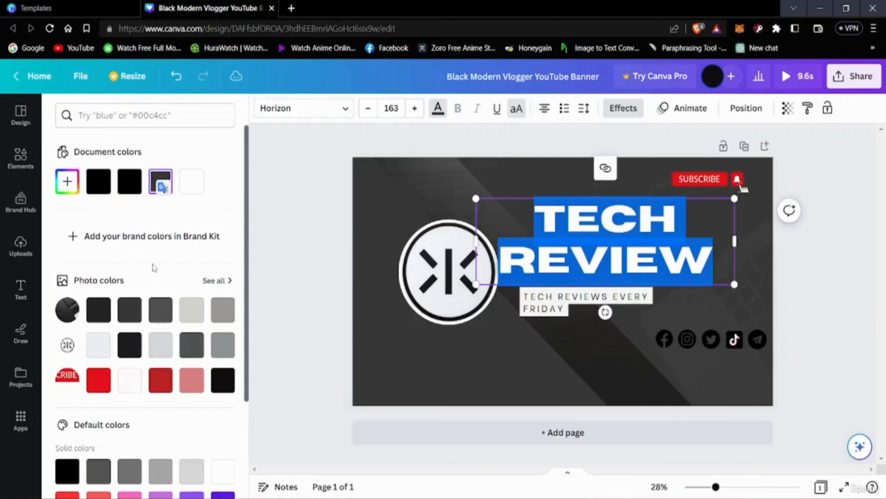
left_click(108, 317)
left_click(848, 380)
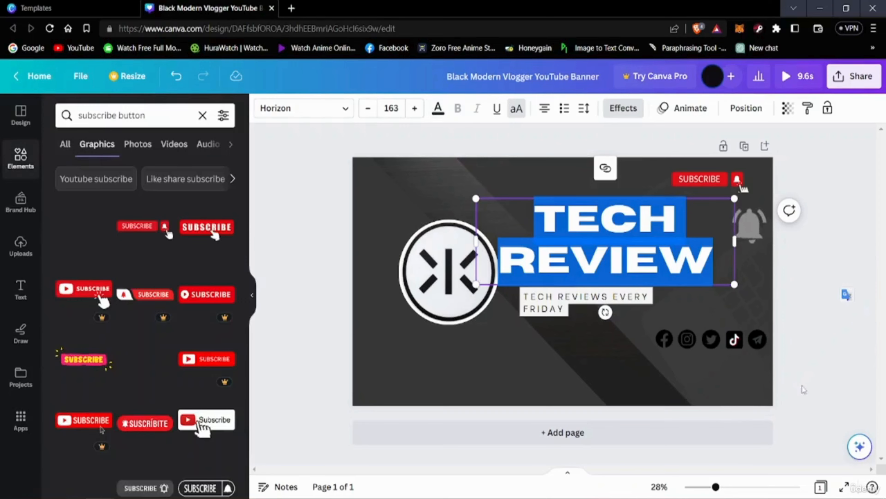
left_click(793, 429)
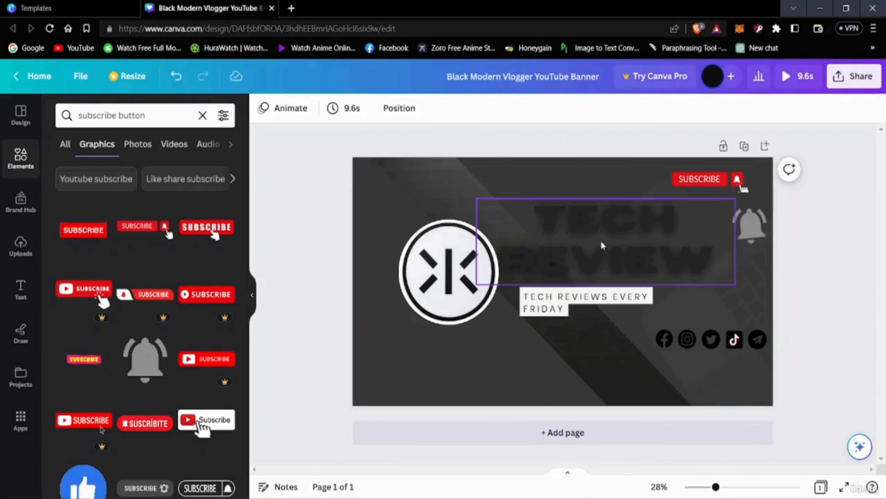
Try the logo's off-white and the background photo's dark, light and mid grey shades on the TECH REVIEW title
left_click(560, 265)
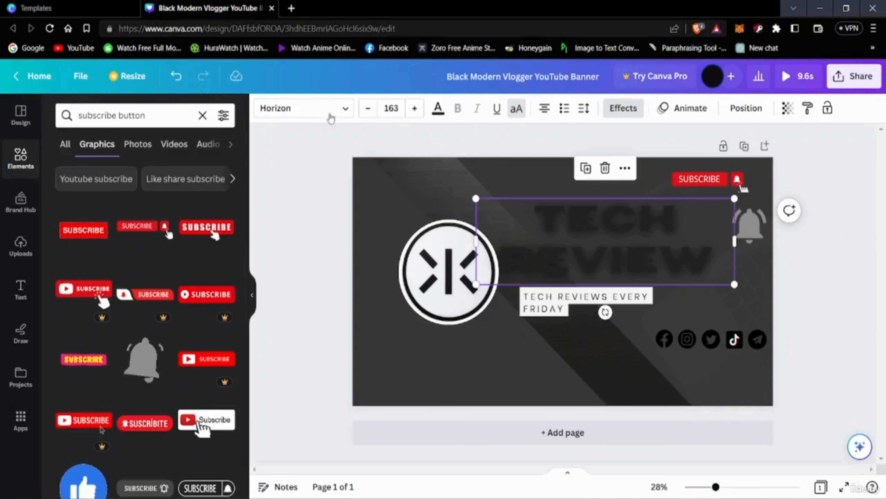
left_click(438, 108)
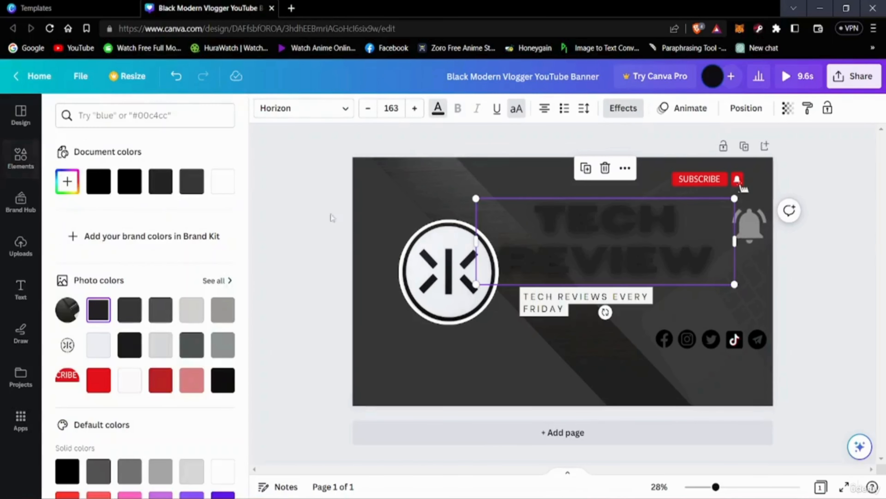
left_click(97, 344)
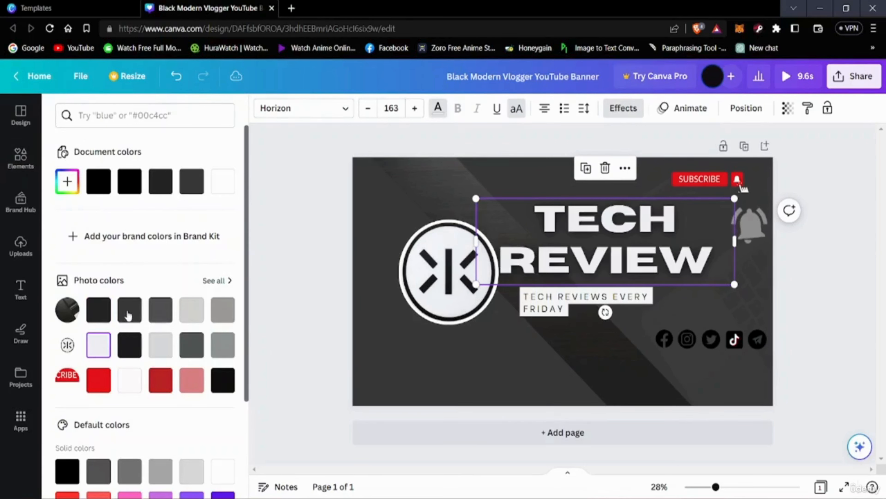
left_click(136, 313)
left_click(160, 316)
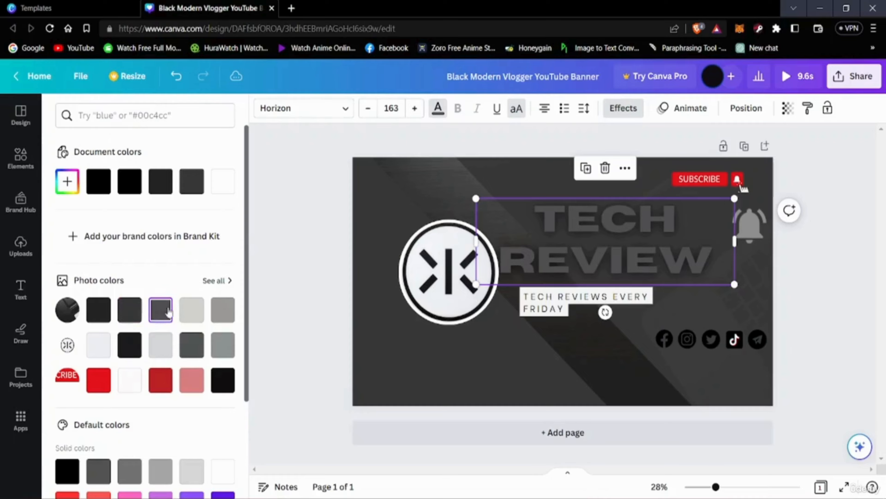
left_click(192, 311)
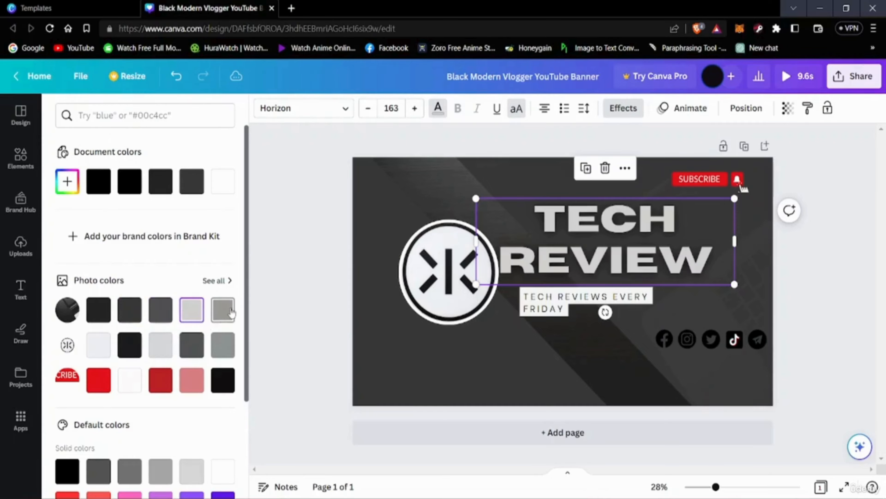
left_click(228, 320)
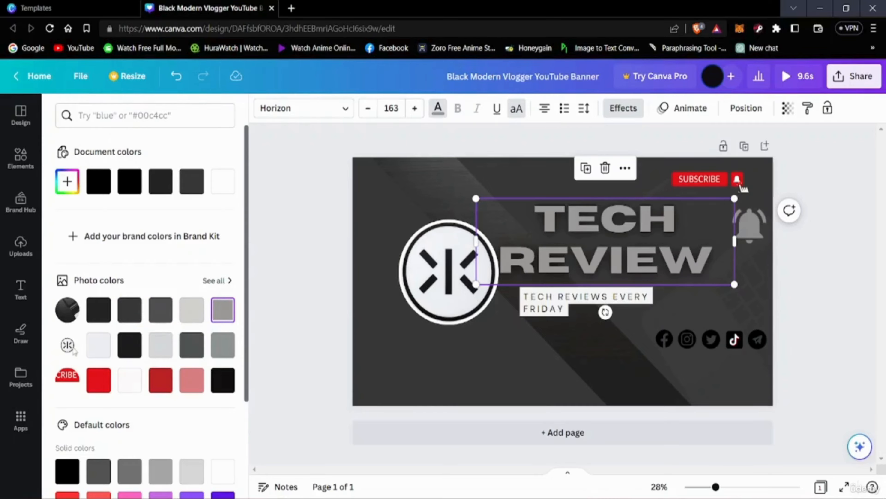
Compare the logo's off-white, light grey, greenish grey and dark grey colours on the TECH REVIEW title
left_click(92, 350)
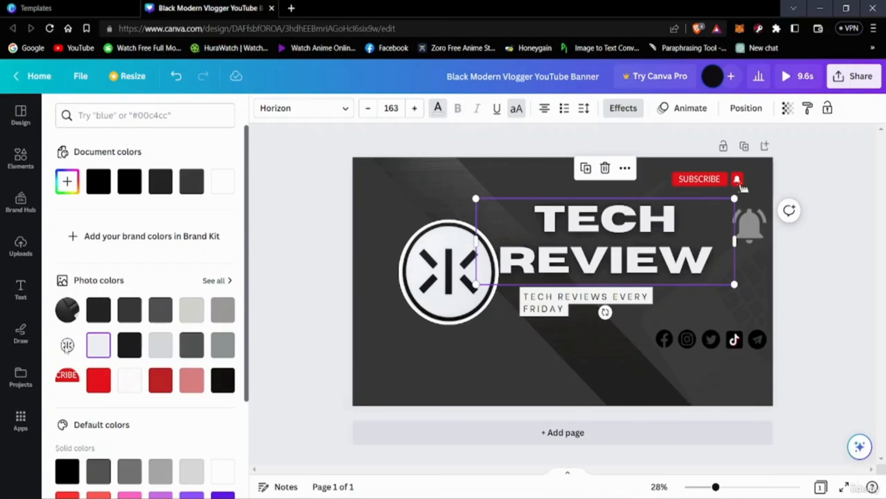
left_click(156, 348)
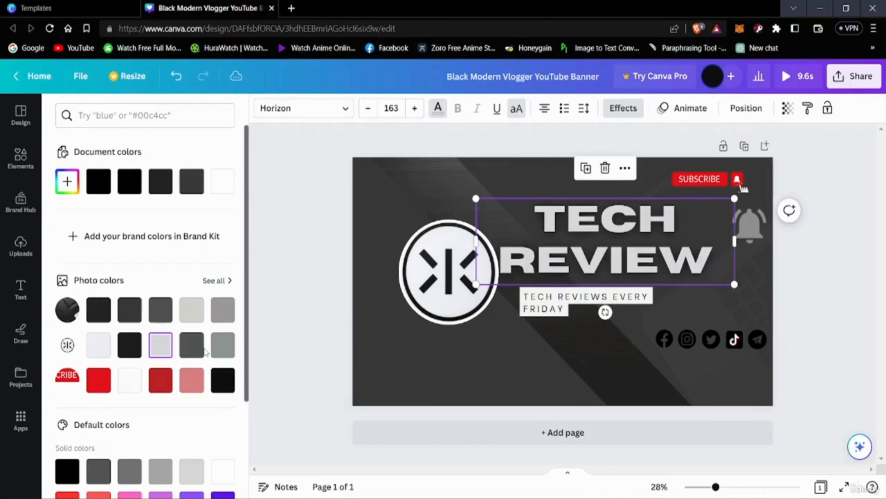
left_click(196, 350)
left_click(226, 349)
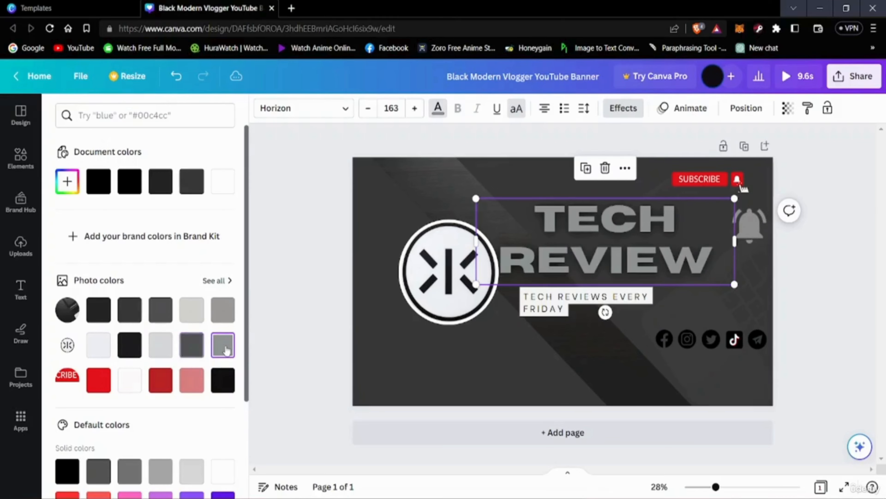
left_click(185, 351)
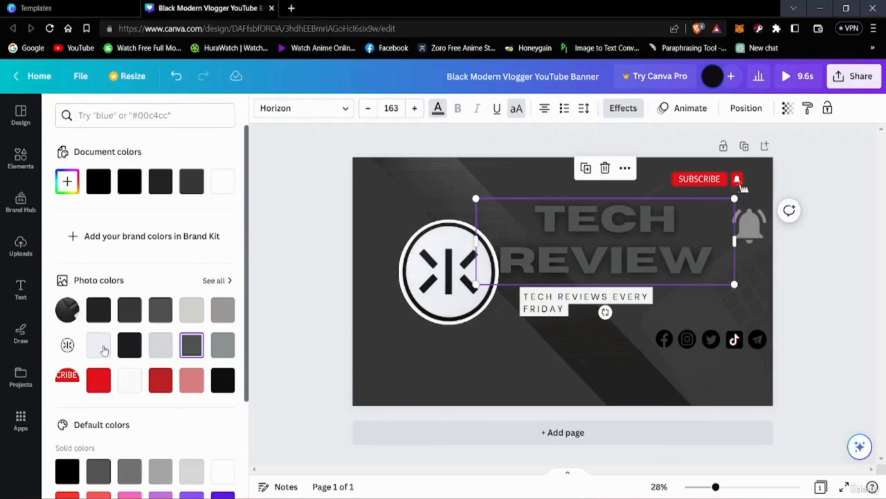
Try near-black shades from the background, logo and subscribe button colours on the TECH REVIEW title
scroll(104, 349, "down", 4)
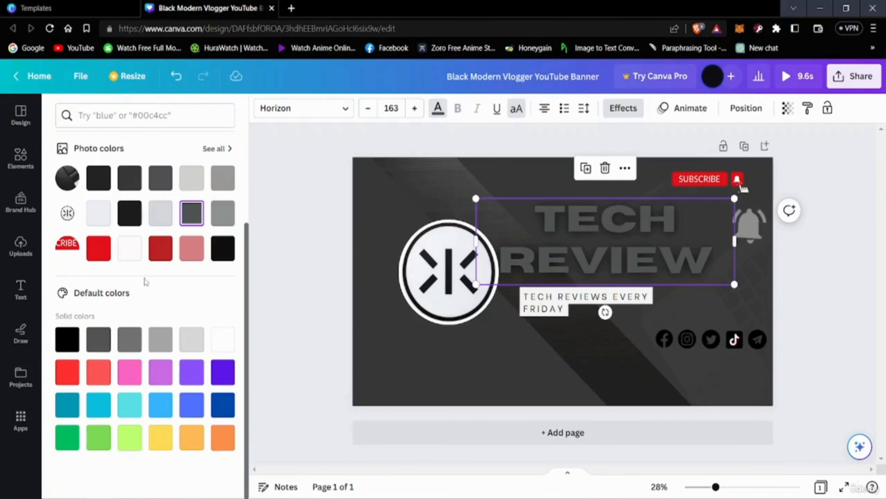
left_click(216, 250)
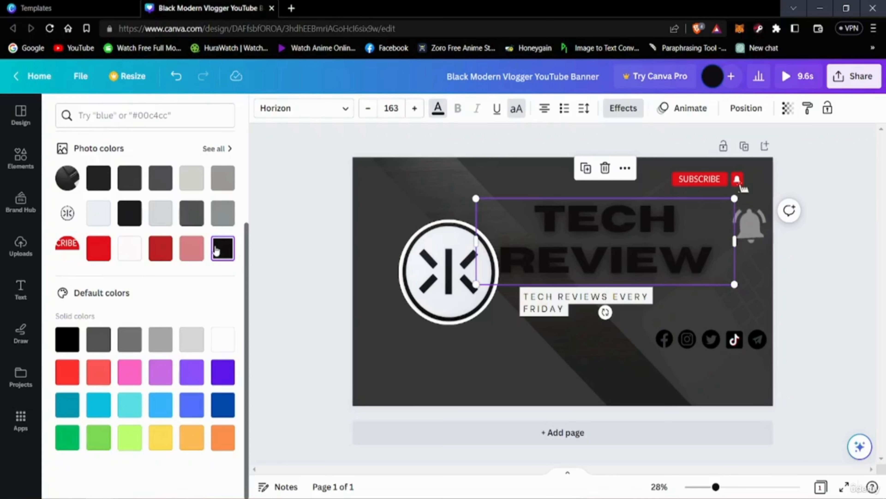
left_click(95, 177)
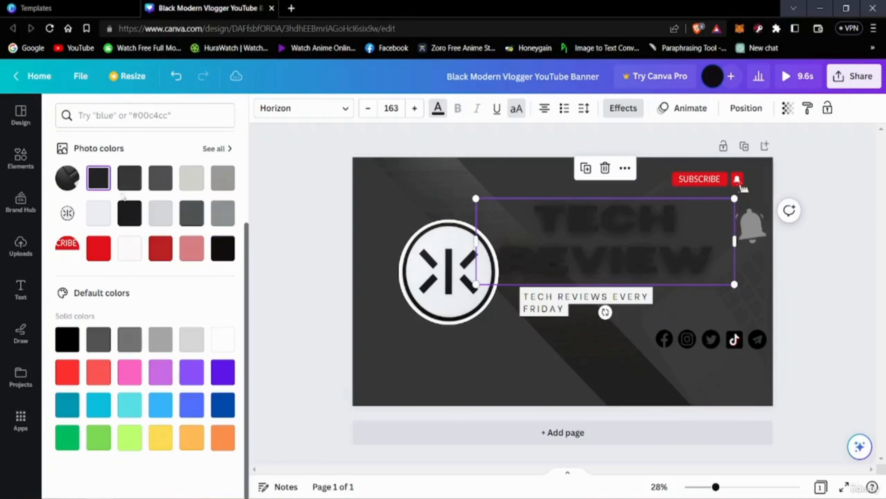
left_click(123, 212)
left_click(225, 251)
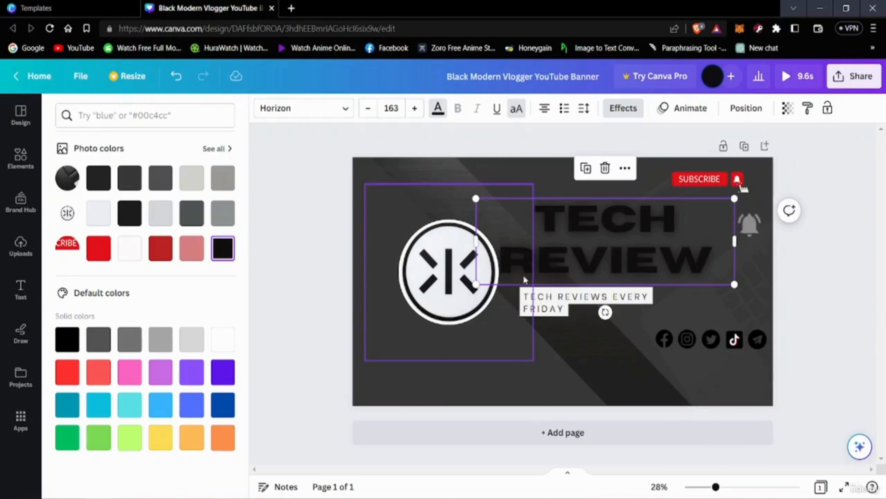
Shift the TECH REVIEW title slightly right and up, and colour it light grey from the logo's photo colours
mouse_move(605, 246)
left_mouse_down()
mouse_move(636, 236)
mouse_move(613, 244)
left_mouse_up()
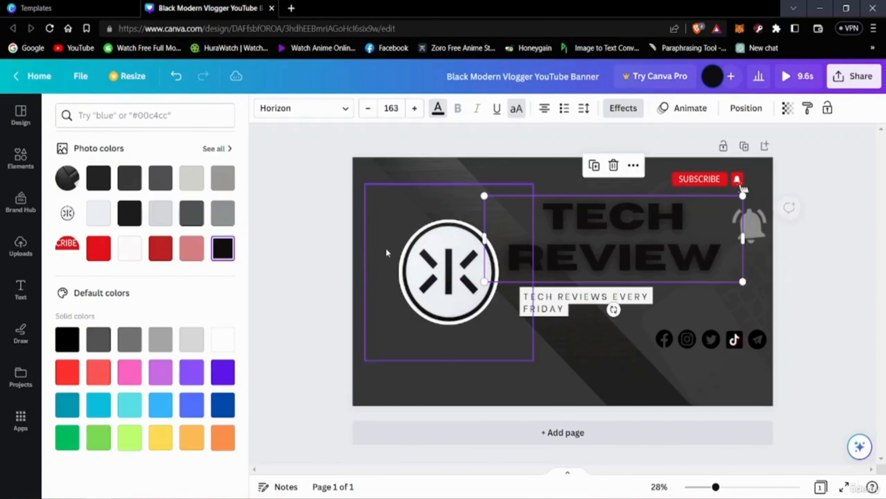
left_click(161, 214)
left_click(110, 216)
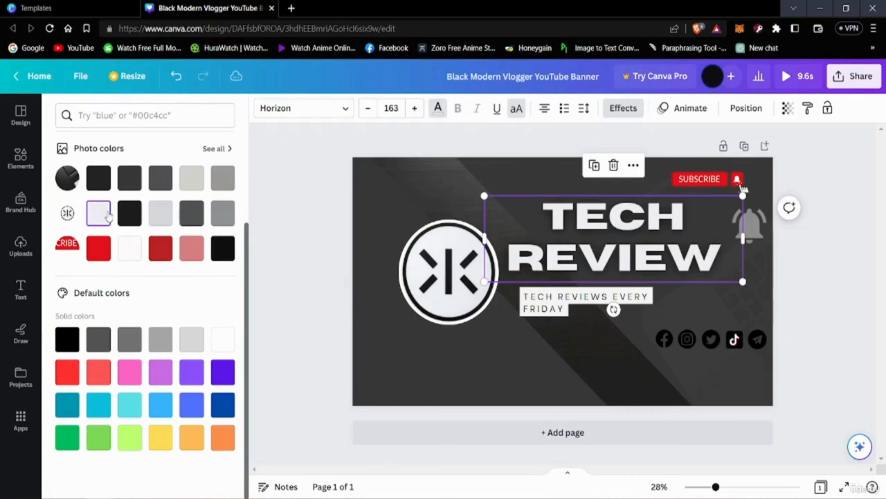
left_click(162, 217)
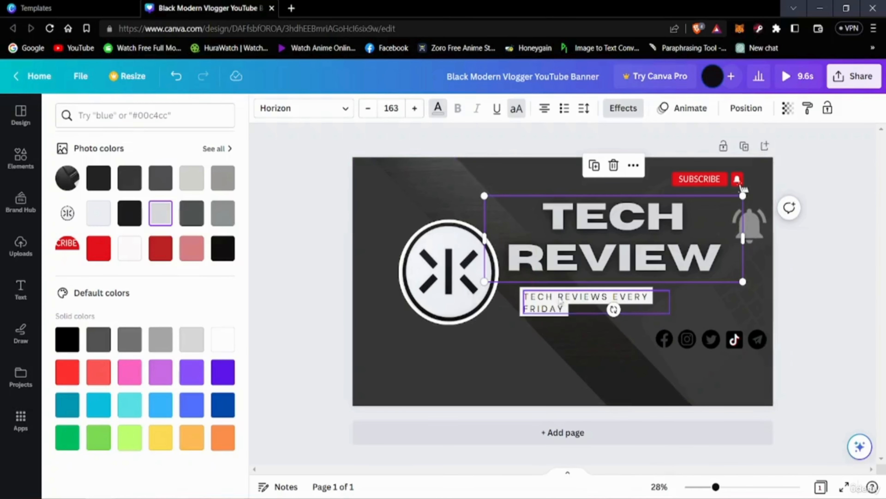
Try the document's dark grey and near-black #010101 colours on the TECH REVIEWS EVERY FRIDAY tagline
left_click(574, 300)
left_click(557, 298)
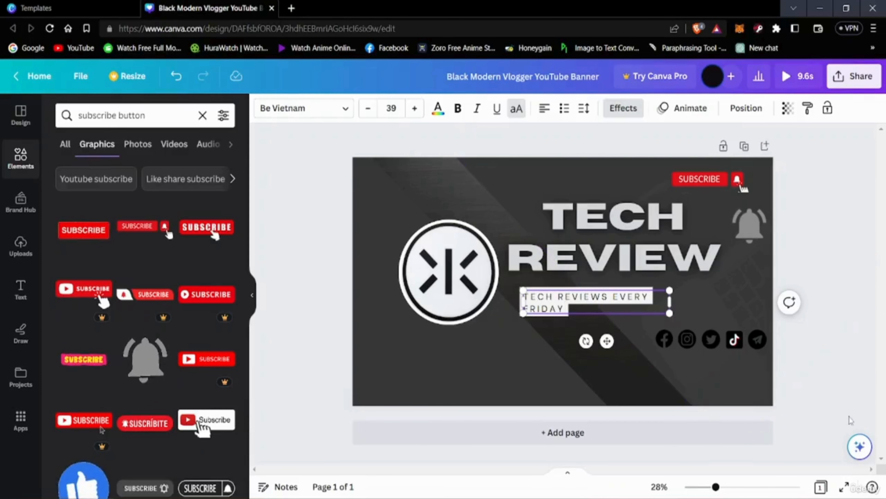
left_click(852, 437)
left_click(561, 307)
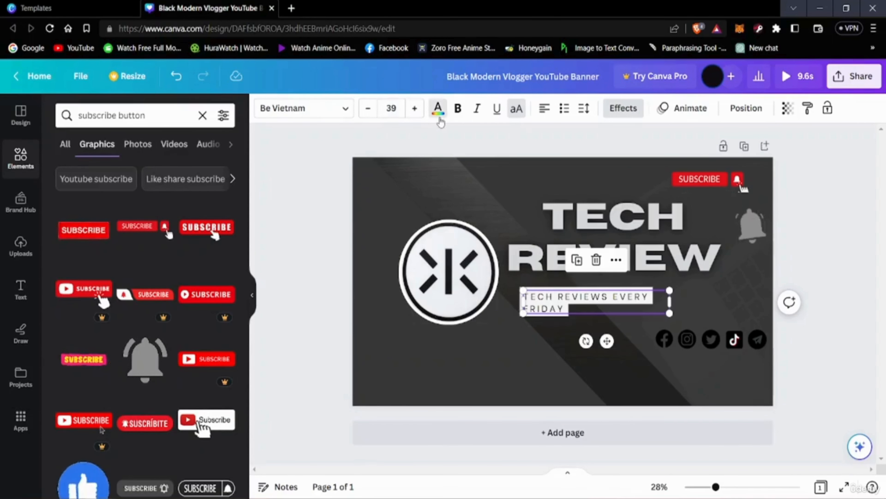
left_click(438, 108)
left_click(126, 187)
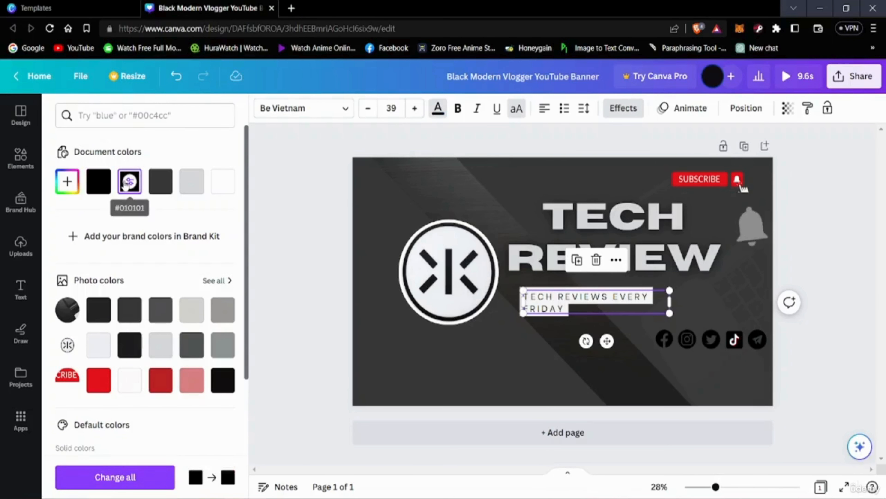
left_click(567, 298)
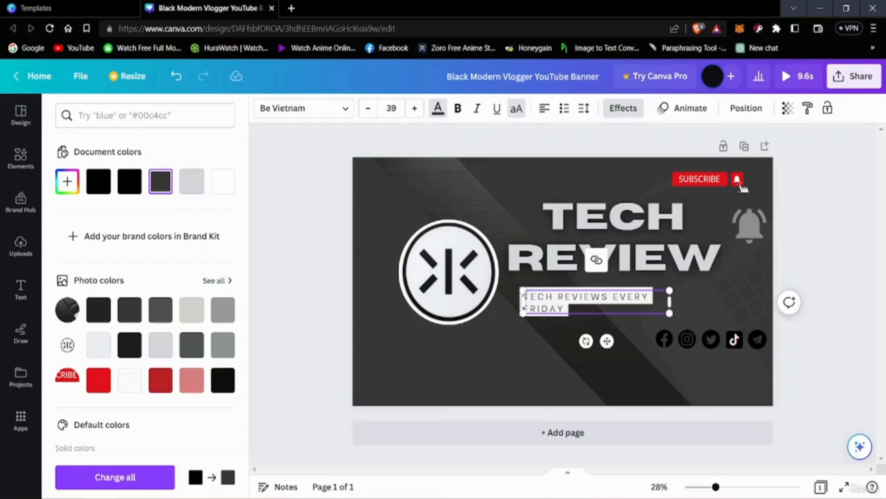
left_click_drag(537, 297, 560, 307)
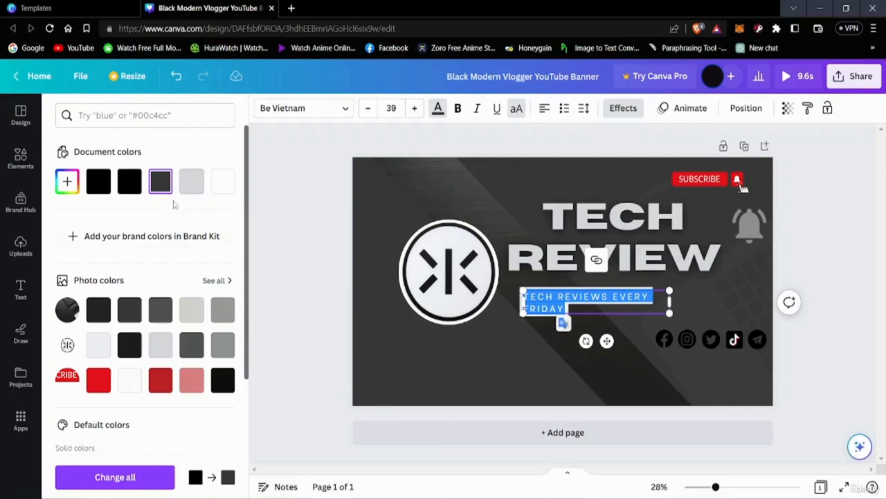
left_click(122, 189)
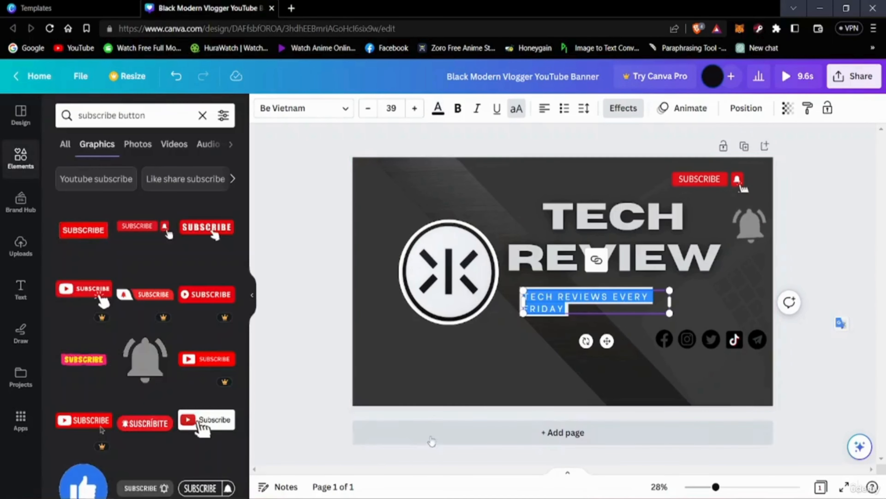
left_click(373, 455)
Change the font of the TECH REVIEWS EVERY FRIDAY tagline to Noto Serif
left_click(587, 301)
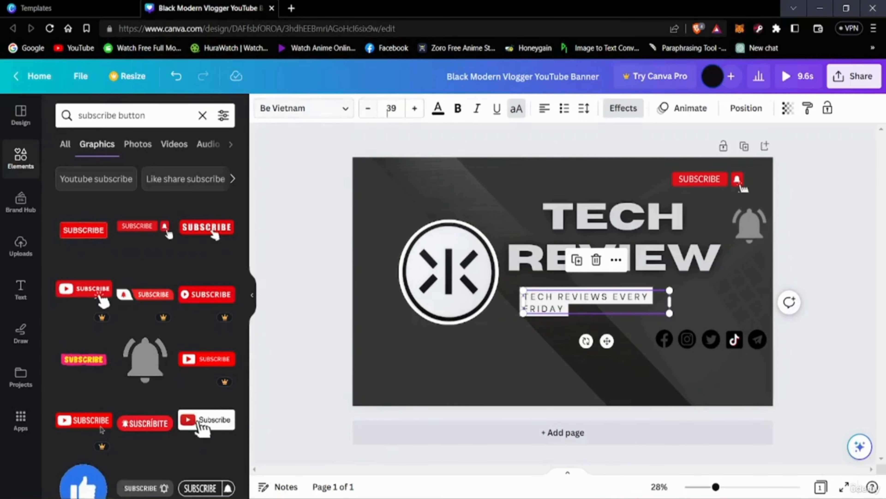
left_click(438, 109)
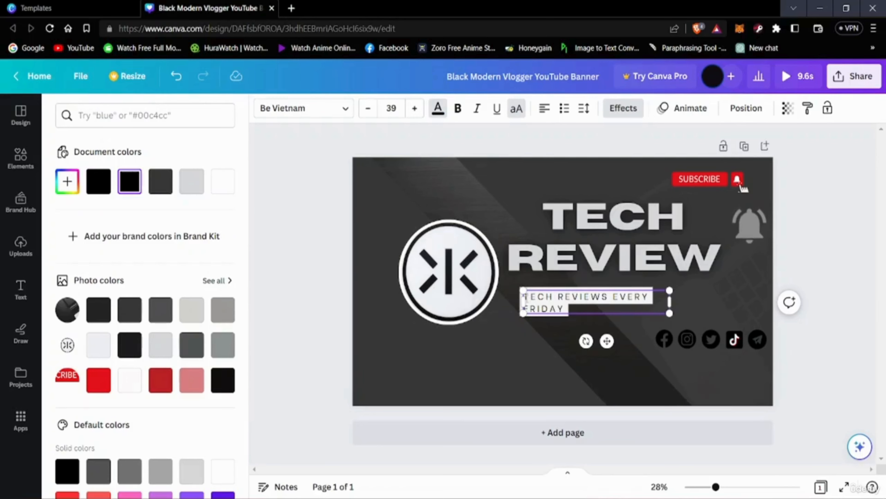
left_click_drag(533, 301, 553, 309)
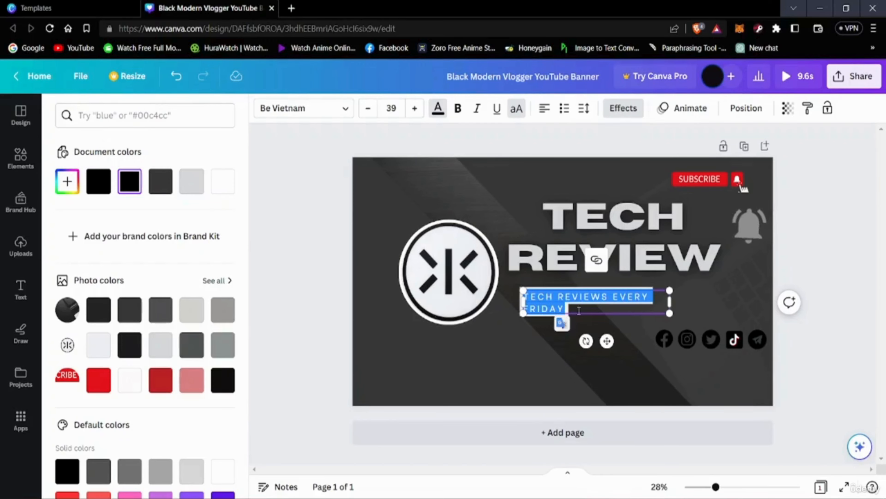
left_click(303, 109)
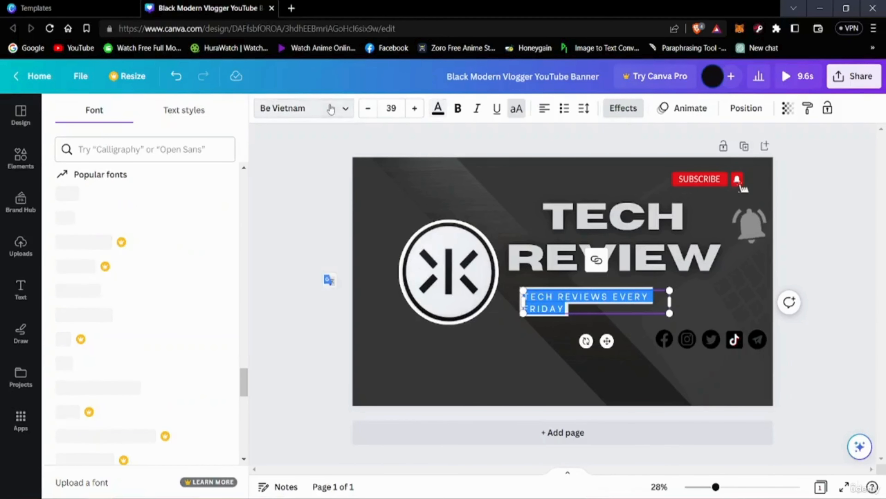
scroll(67, 290, "down", 5)
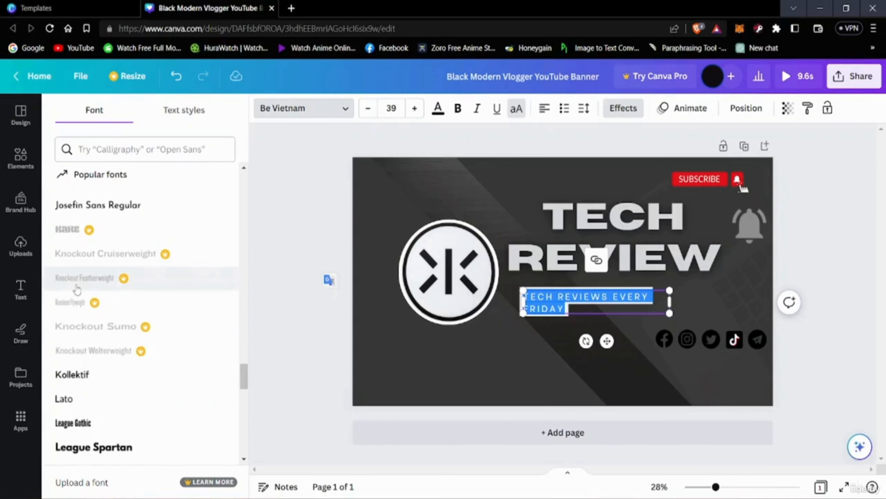
scroll(78, 290, "down", 20)
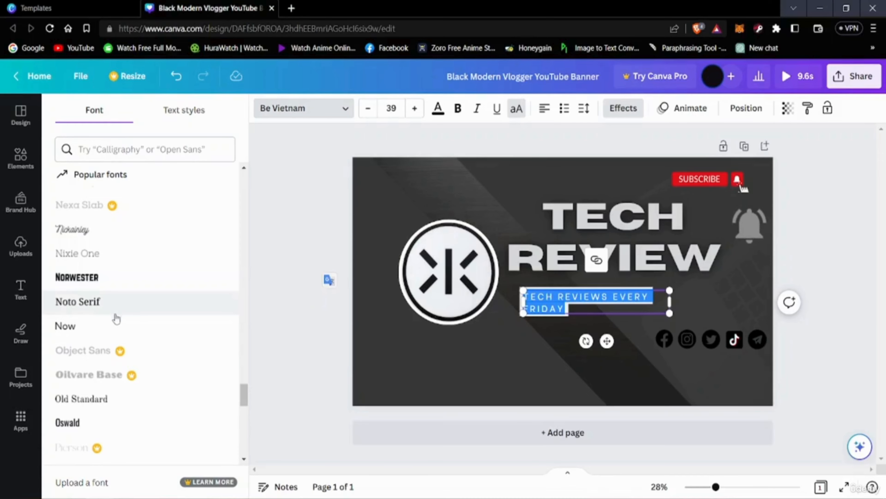
left_click(119, 304)
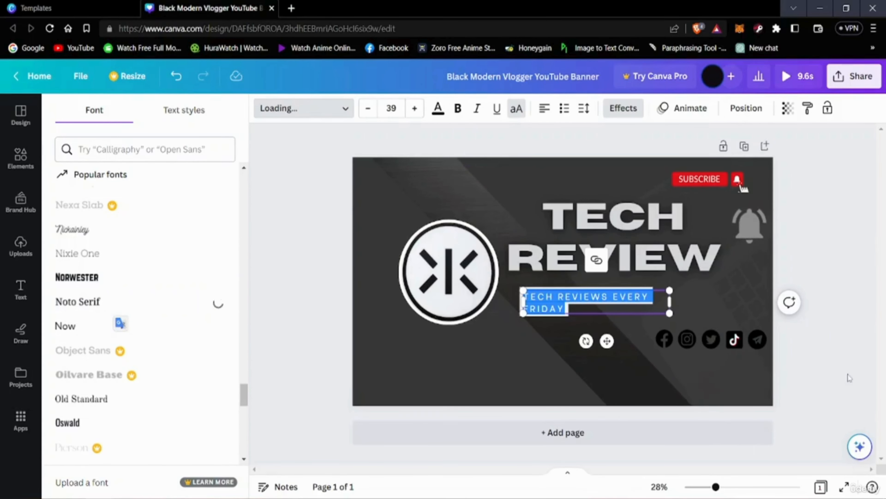
left_click(328, 447)
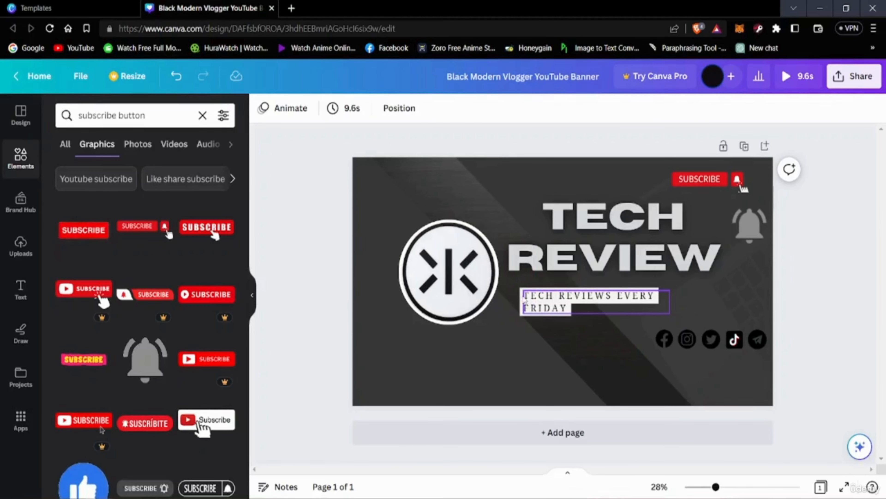
Increase the tagline's font size to 41
left_click(525, 301)
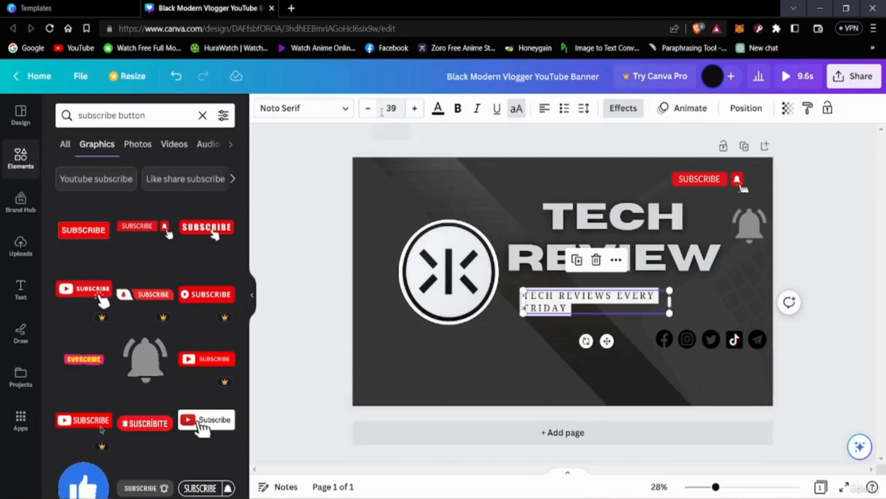
left_click(415, 108)
left_click(415, 108)
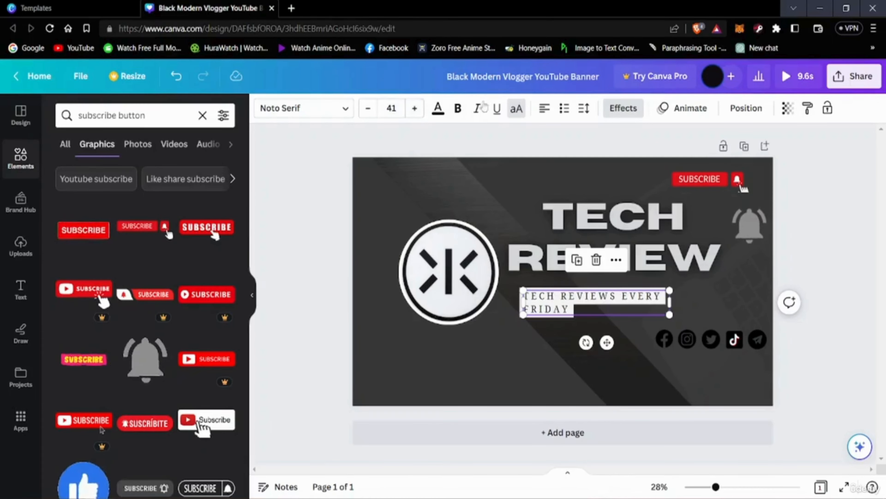
Try the document's black and light grey, plus a dark grey from the background photo, on the tagline
left_click(438, 108)
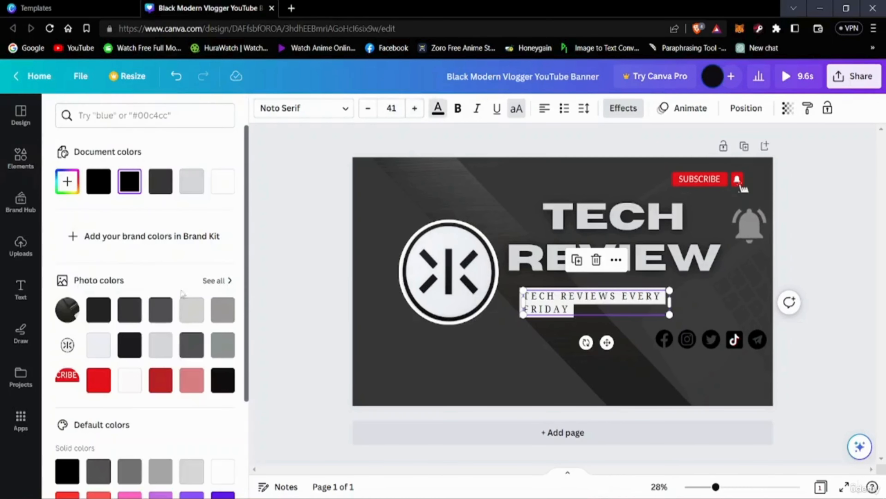
left_click(99, 181)
left_click(192, 181)
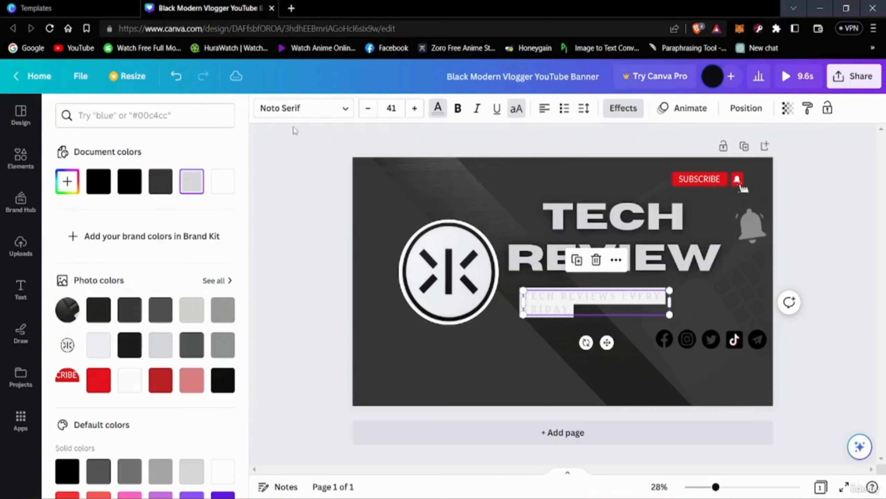
left_click(99, 186)
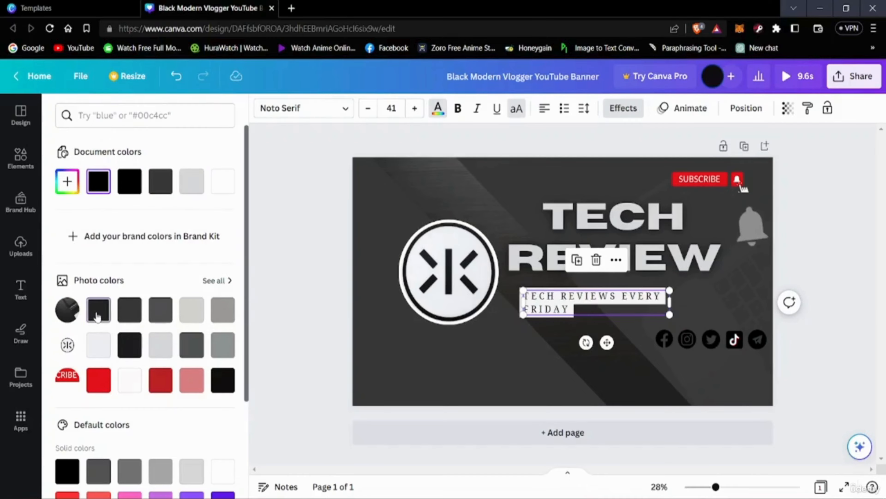
left_click(129, 311)
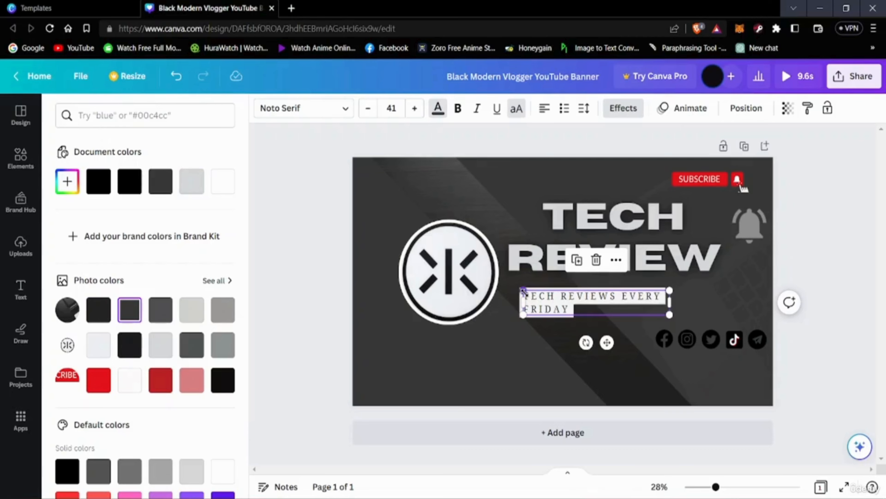
Select the tagline's text and compare the document's dark grey with the logo's light, dark and greenish grey colours
left_click(550, 303)
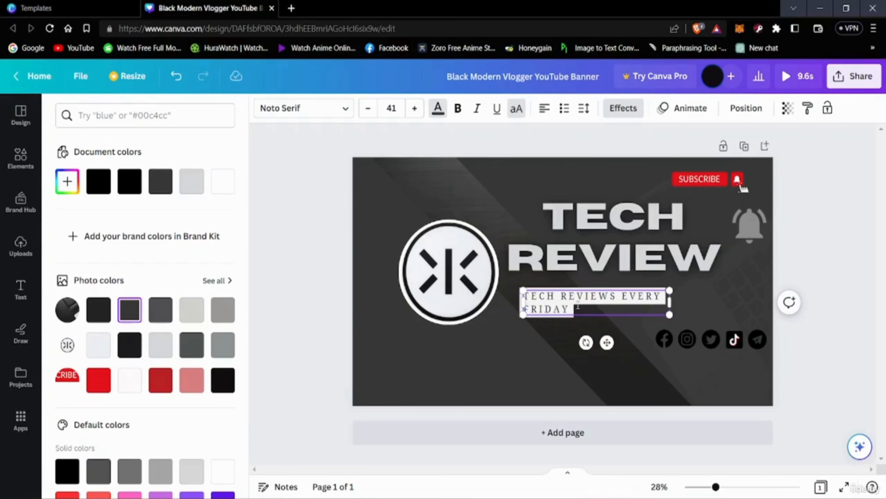
right_click(575, 298)
left_click(544, 304)
left_click_drag(527, 297, 564, 309)
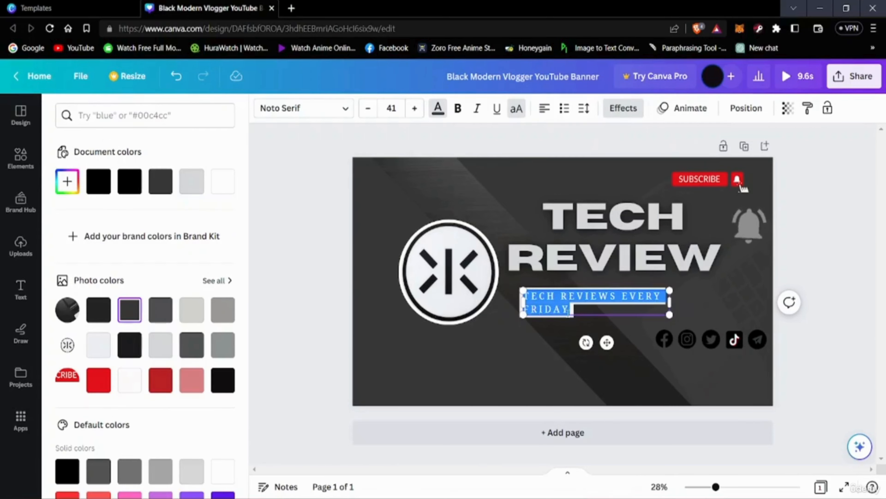
left_click(160, 181)
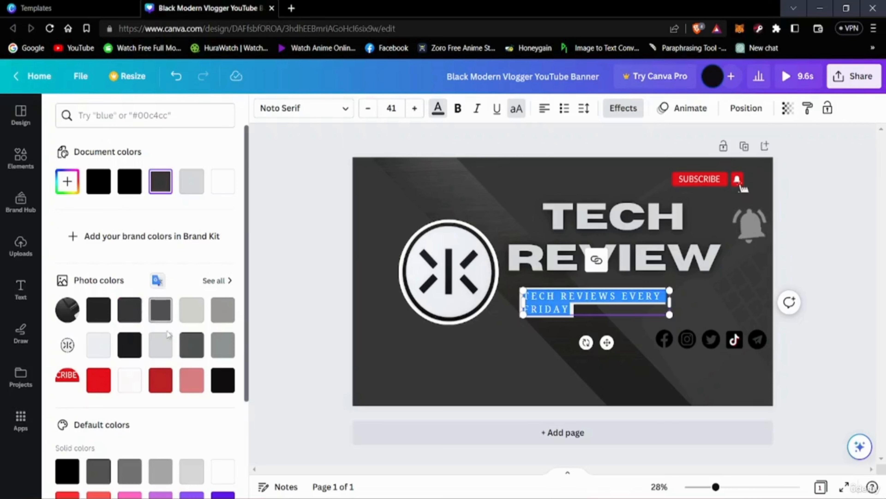
left_click(161, 344)
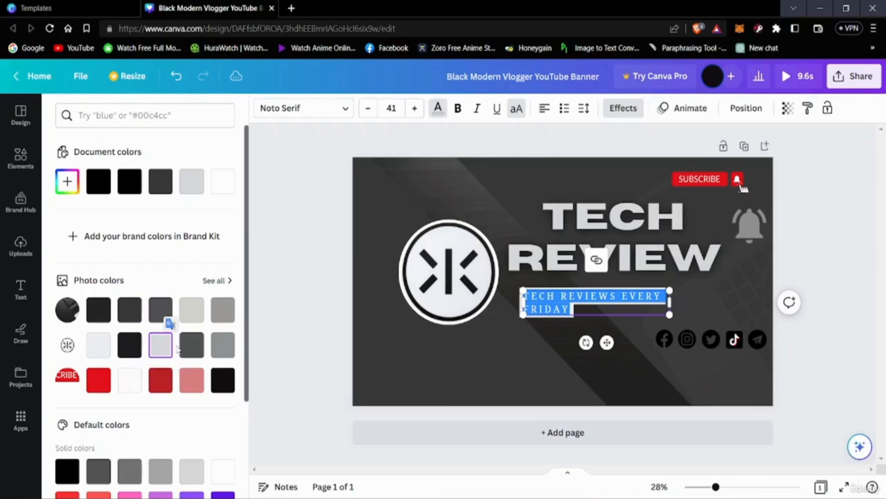
left_click(193, 346)
left_click(223, 345)
Try the subscribe button's off-white and the default light grey on the tagline text
scroll(114, 440, "down", 3)
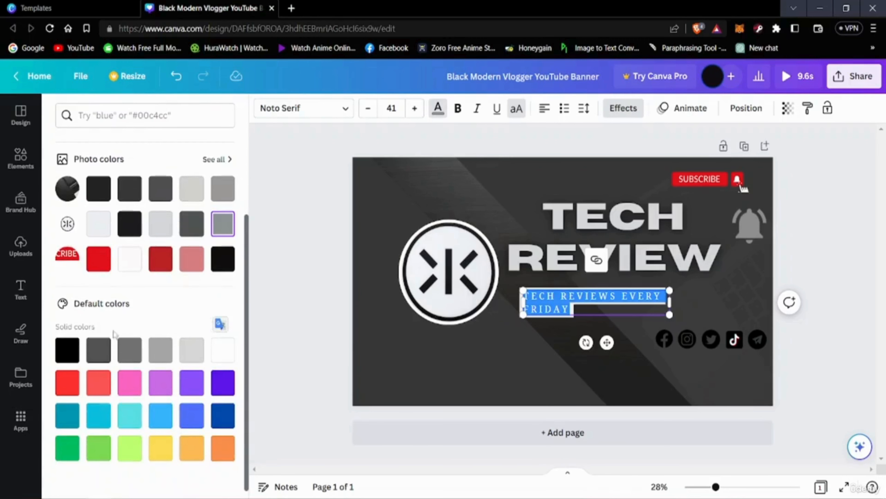
left_click(127, 267)
scroll(199, 361, "down", 1)
left_click(192, 336)
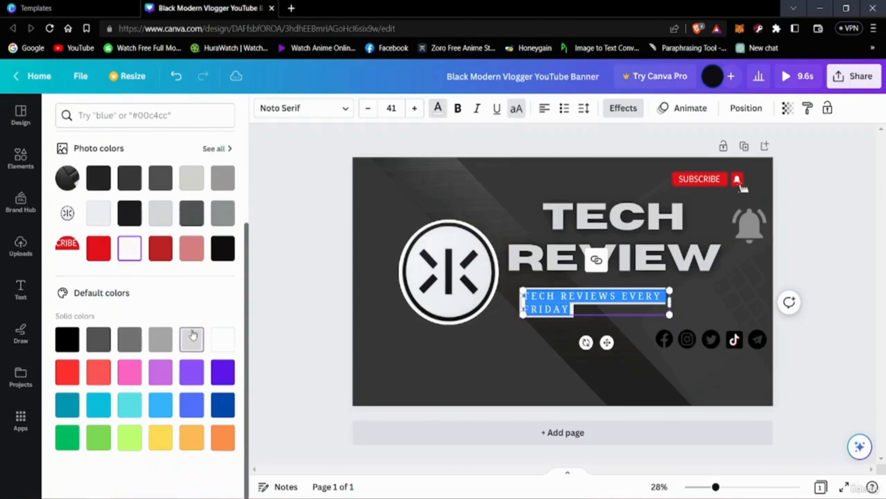
left_click(836, 395)
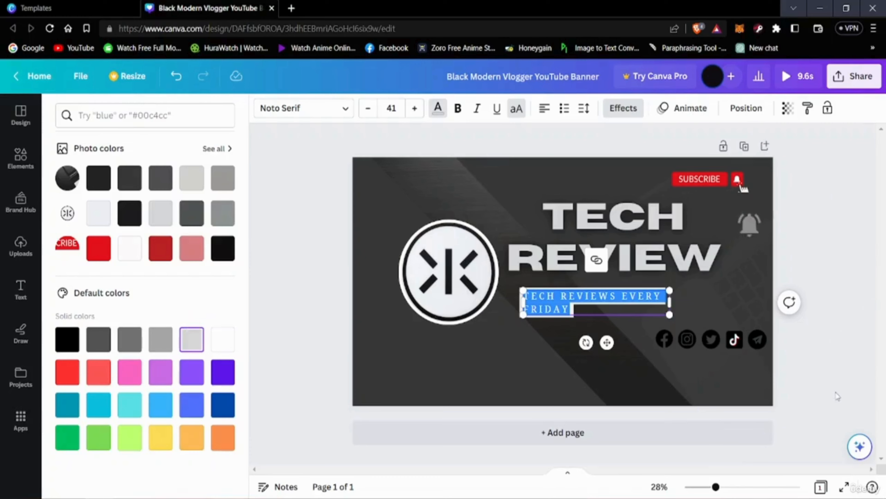
left_click(446, 450)
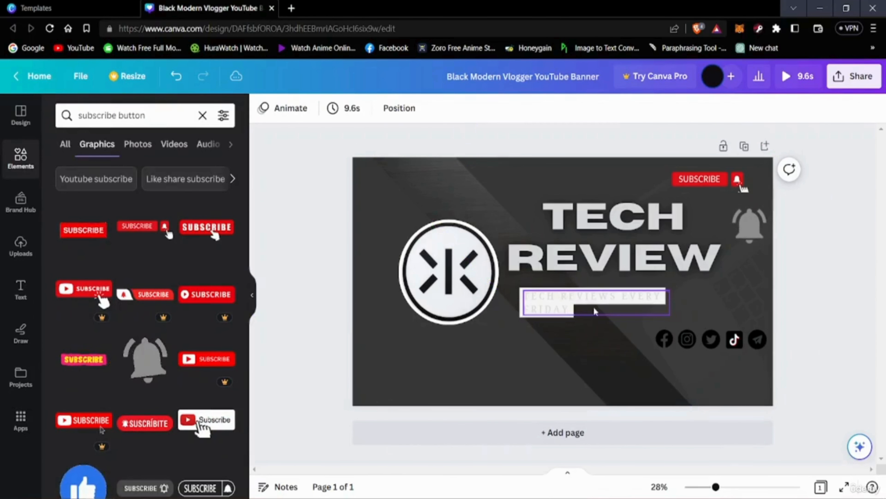
Compare the document's dark colours and the background photo's greys on the tagline, and colour it the photo's medium-dark grey
left_click(538, 309)
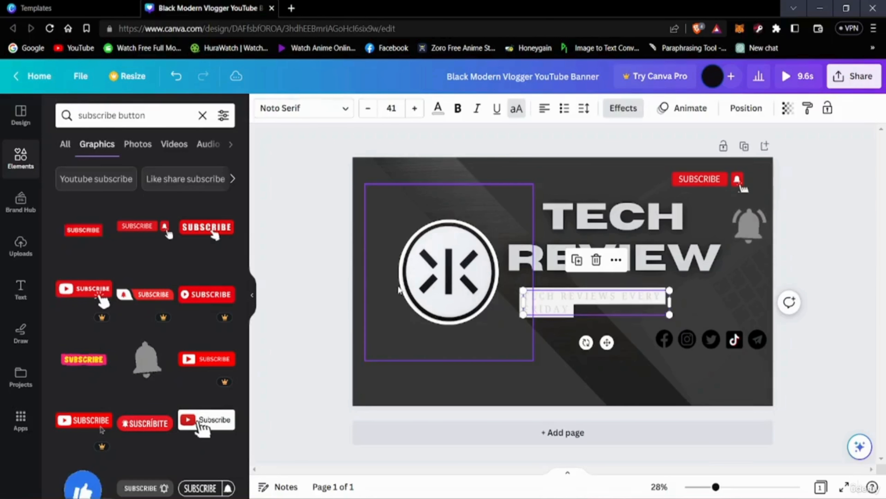
left_click(437, 108)
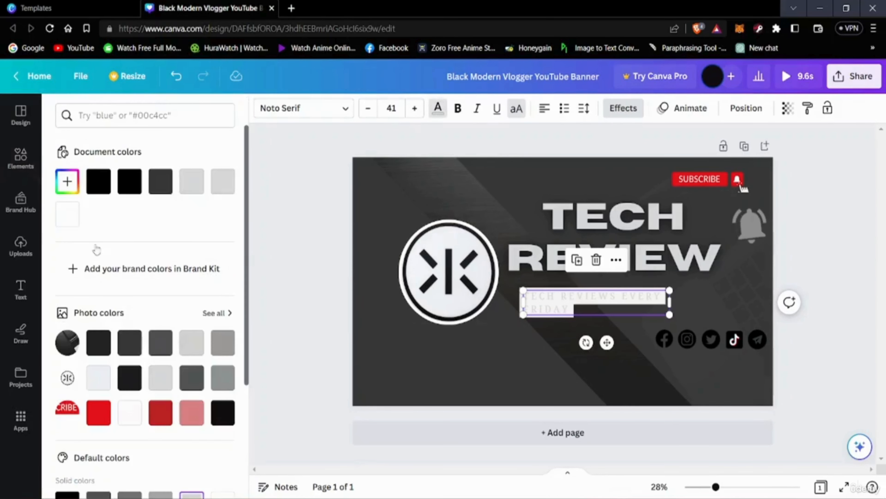
left_click(98, 181)
left_click(126, 183)
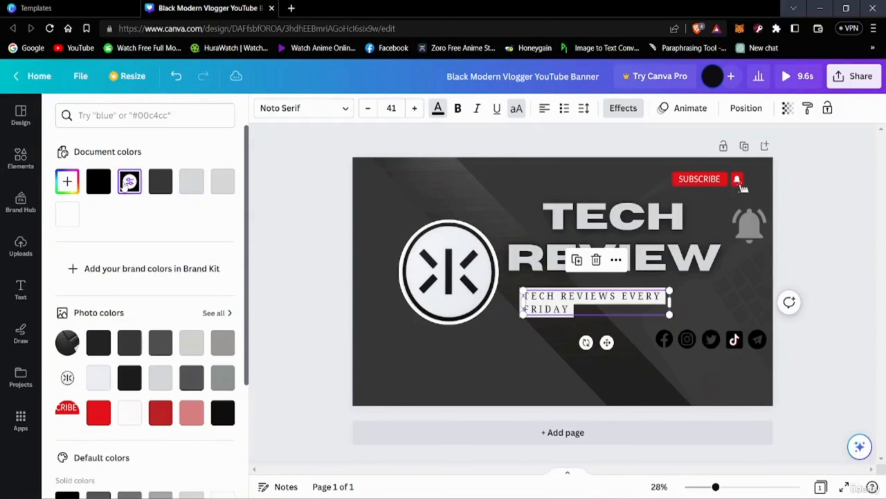
left_click(161, 181)
left_click(129, 343)
left_click(192, 342)
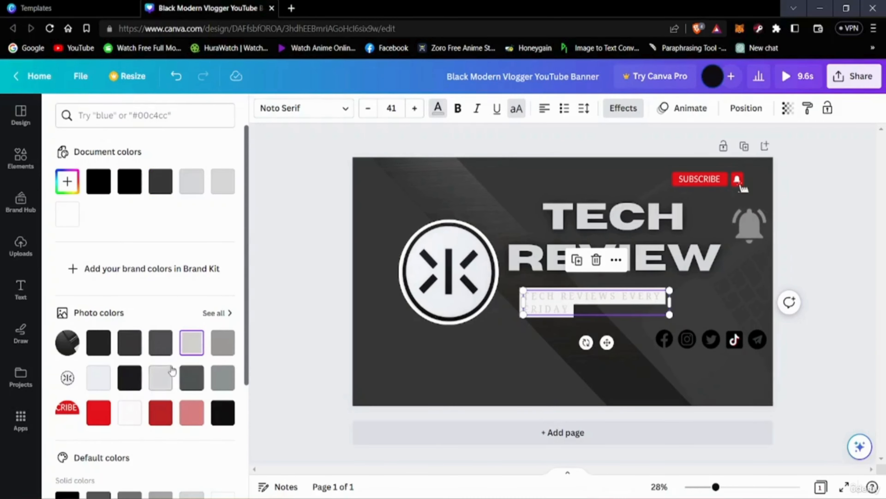
left_click(160, 342)
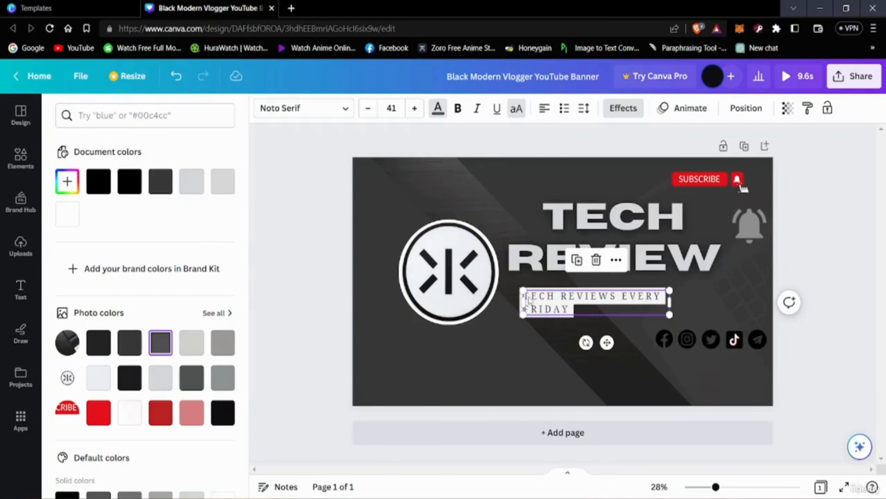
Move the tagline slightly down and left to start under the title's left edge, and select its word TECH
left_click_drag(528, 297, 530, 305)
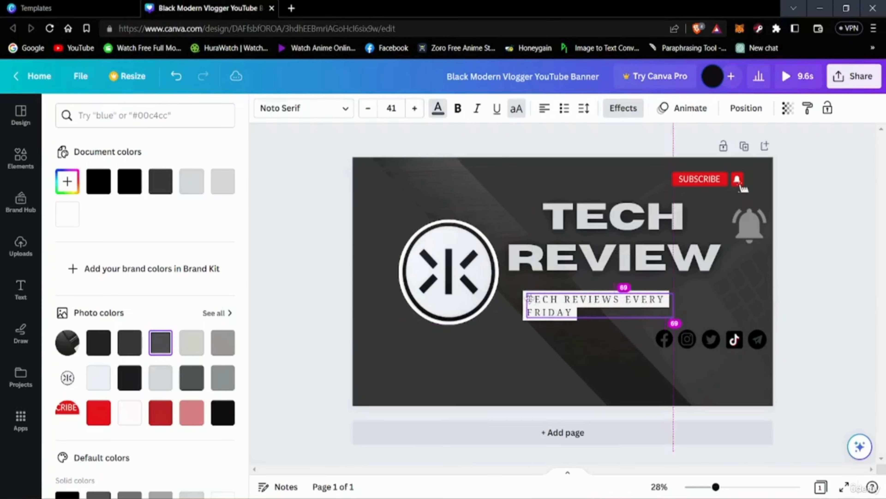
mouse_move(654, 303)
left_mouse_down()
mouse_move(595, 303)
mouse_move(638, 304)
left_mouse_up()
double_click(546, 305)
left_click(517, 299)
double_click(520, 299)
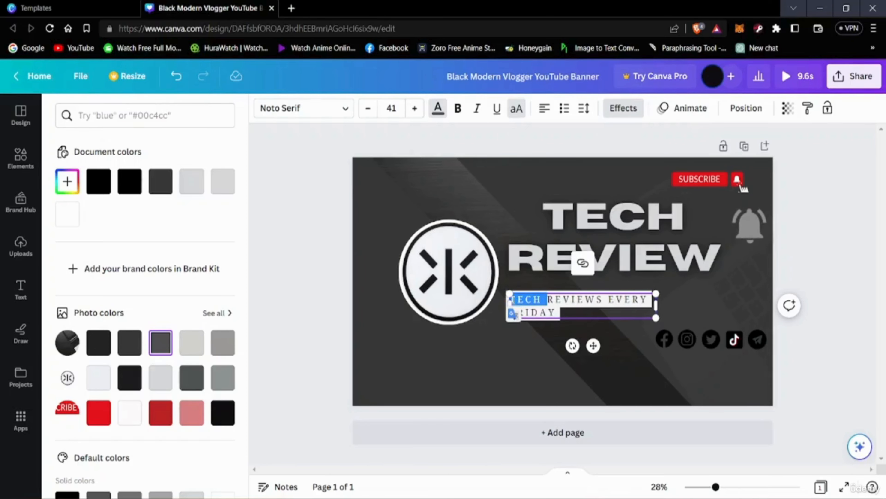
Set the whole tagline's font to Shrikhand and widen its text box so the text fits on one line
left_click(540, 311)
left_click_drag(512, 301, 550, 313)
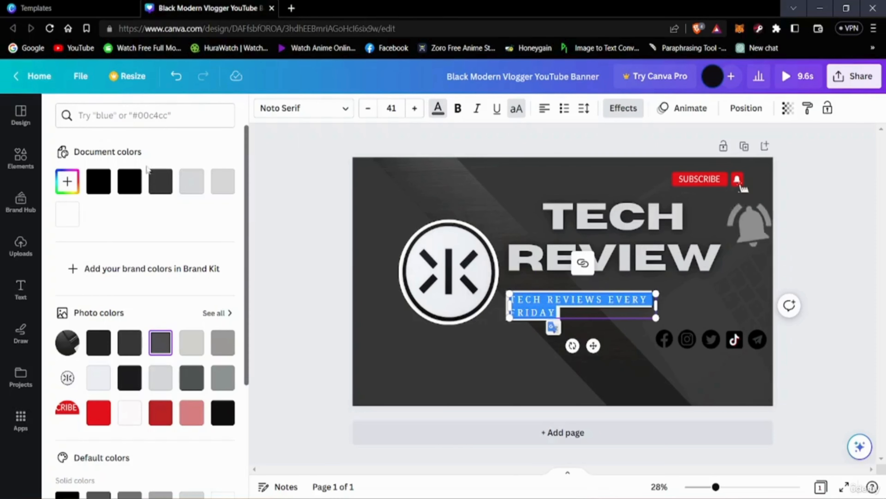
left_click(302, 109)
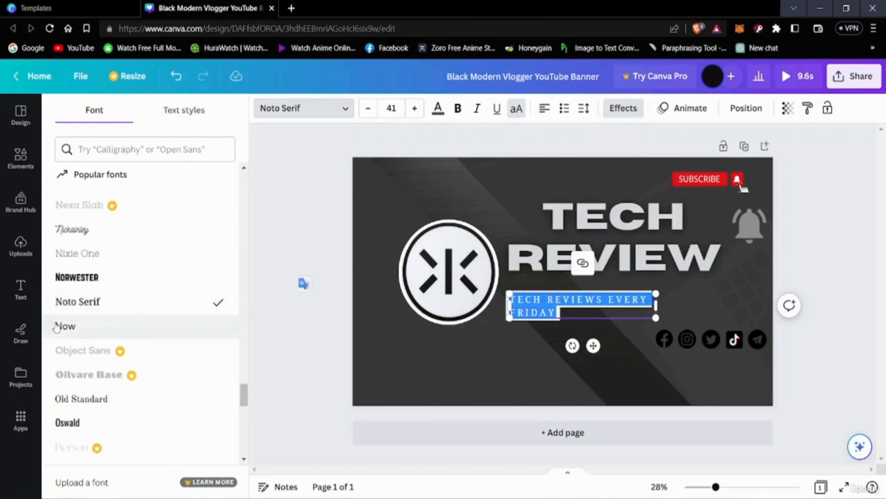
scroll(103, 317, "down", 10)
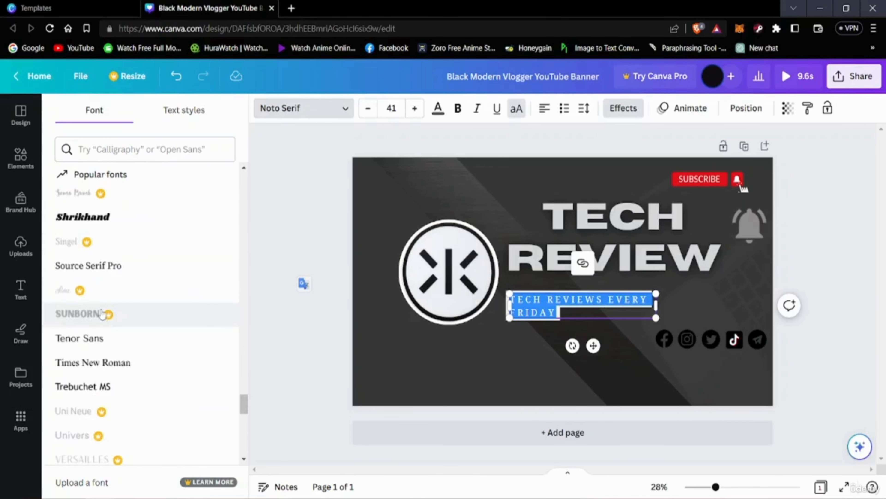
scroll(103, 317, "down", 8)
scroll(102, 312, "up", 10)
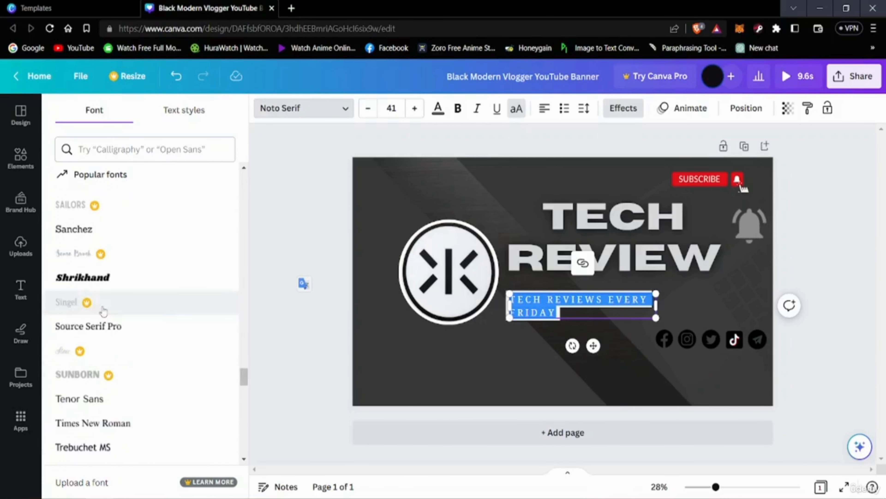
left_click(99, 282)
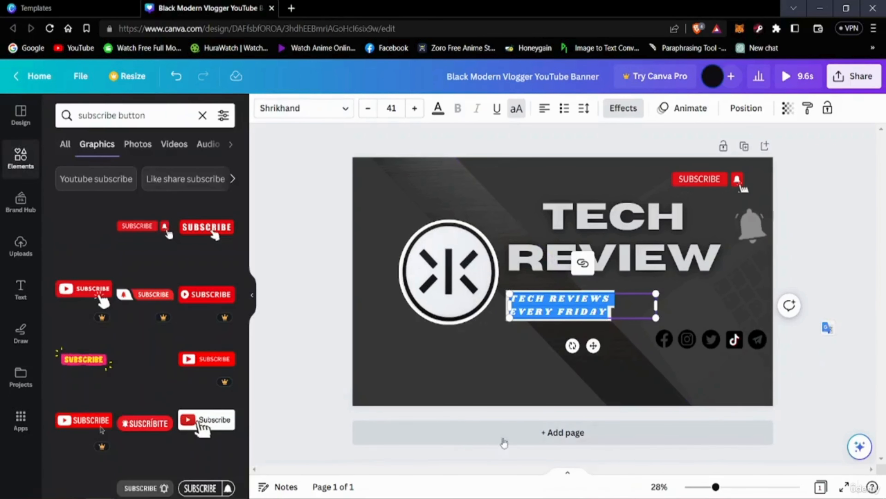
left_click(343, 440)
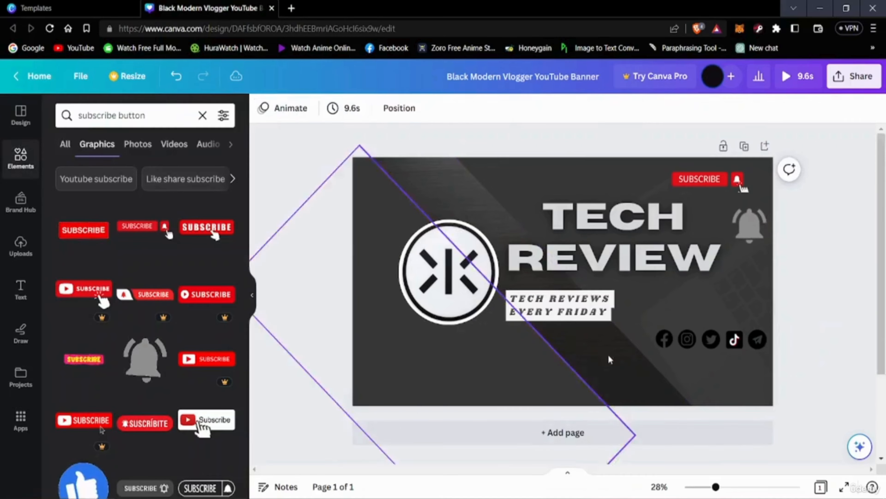
left_click(614, 310)
left_click_drag(656, 306, 743, 299)
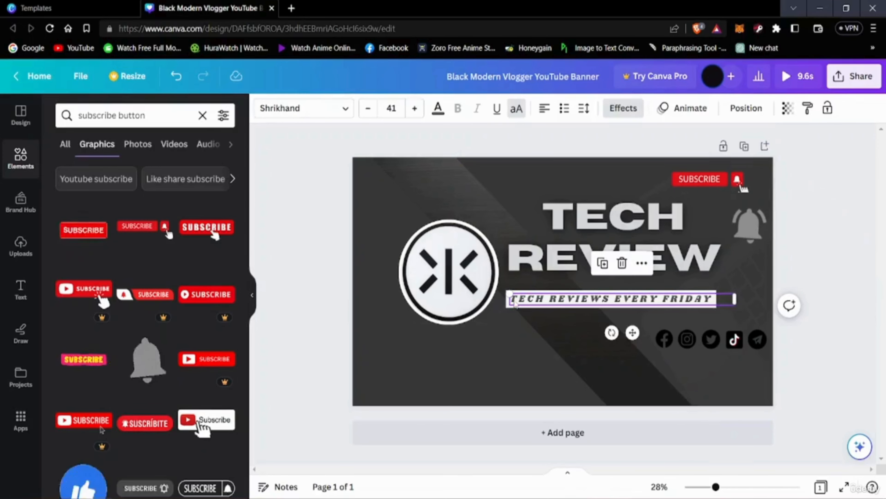
Try the second black of the document colours on the full tagline text
left_click_drag(510, 298, 715, 298)
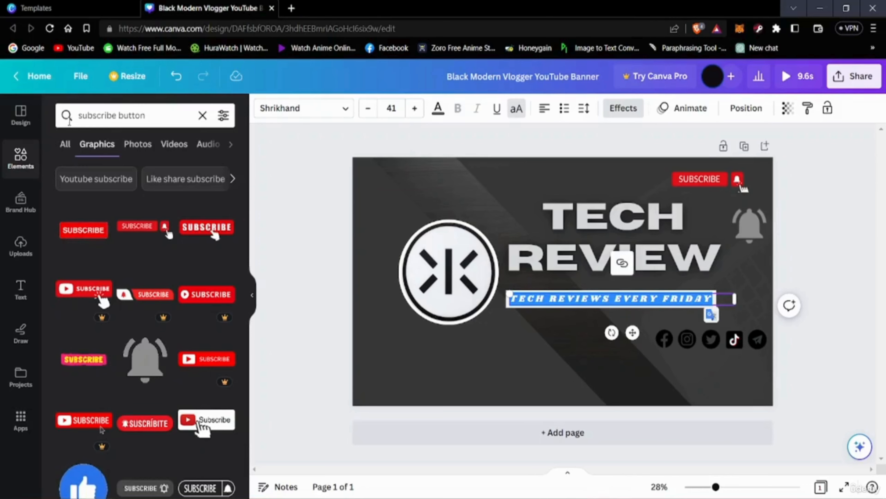
left_click(438, 109)
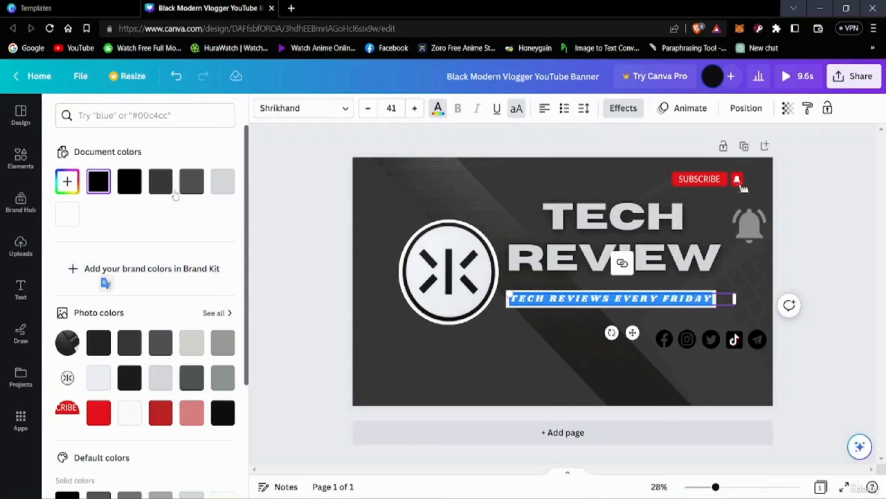
left_click(130, 181)
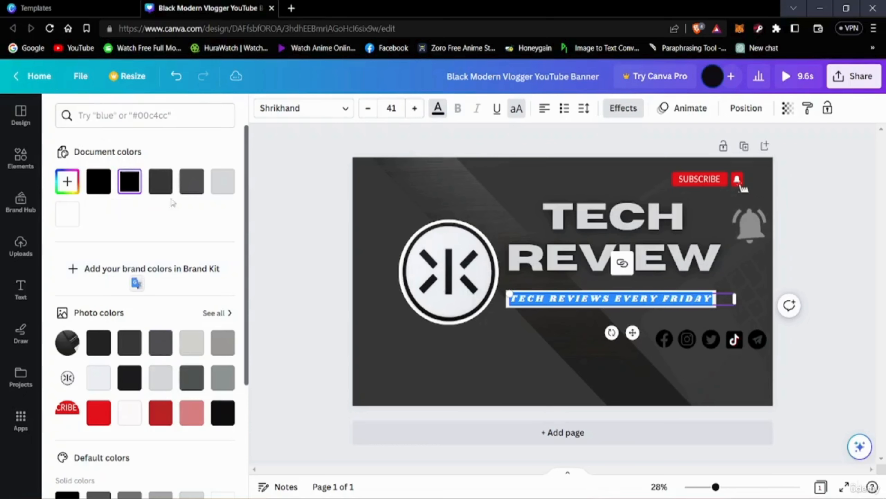
left_click(840, 375)
left_click(309, 436)
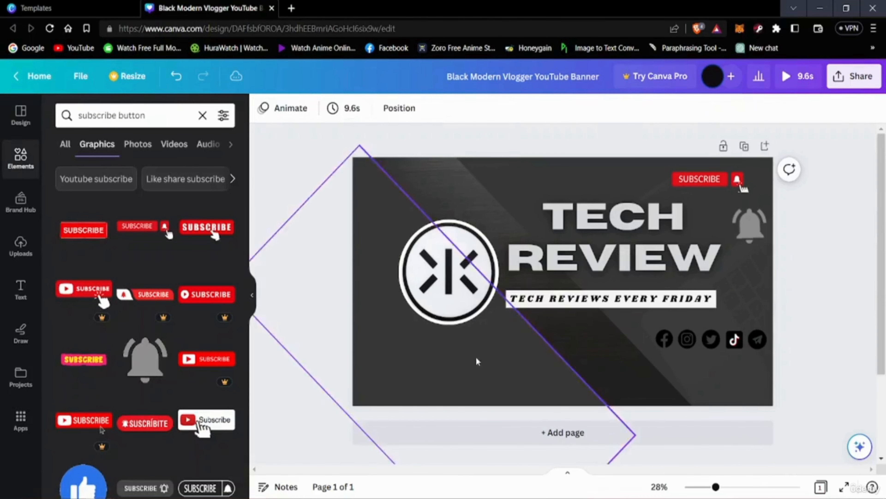
Compare the document's dark grey and the background photo's dark greys on the tagline, and colour it the subscribe graphic's near-black
left_click(537, 303)
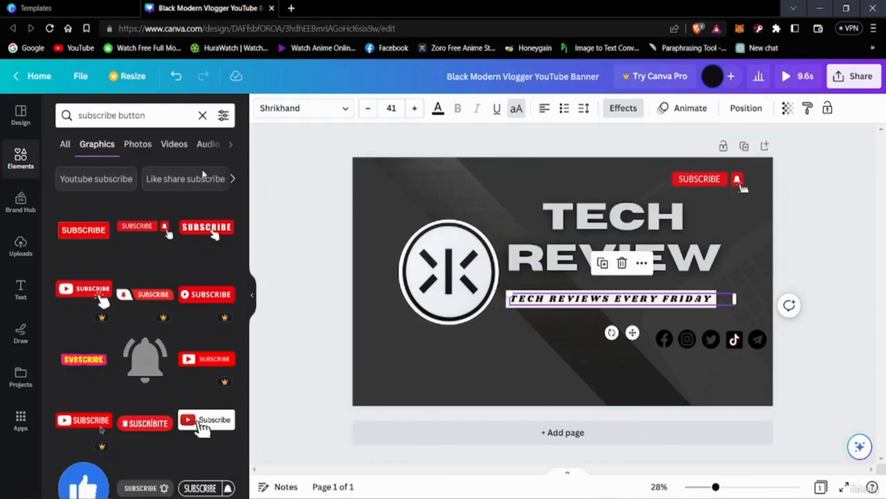
left_click(438, 109)
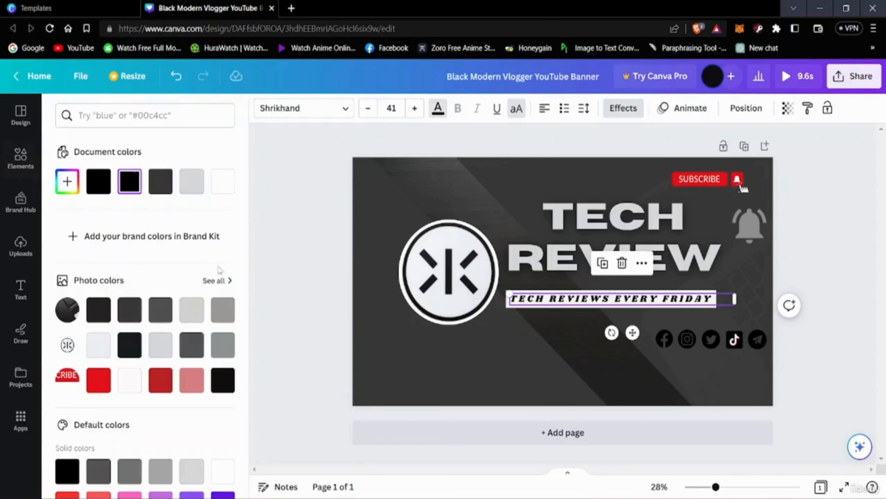
left_click(165, 187)
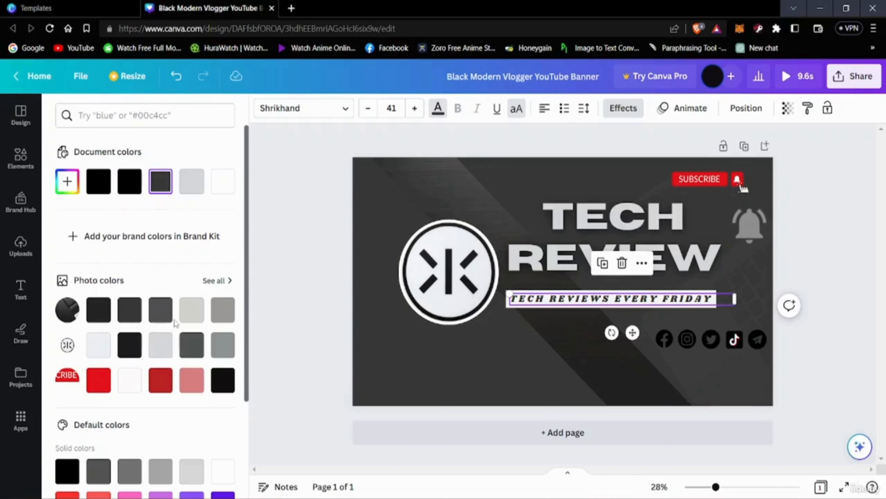
left_click(166, 316)
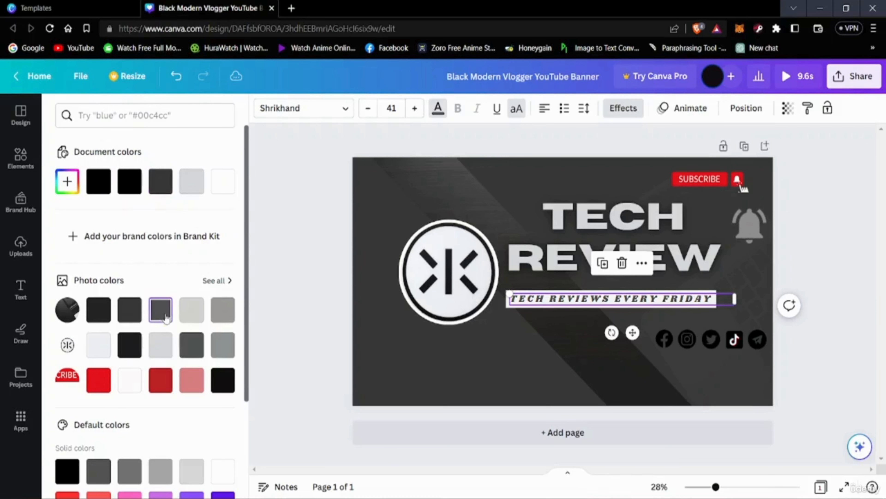
left_click(98, 309)
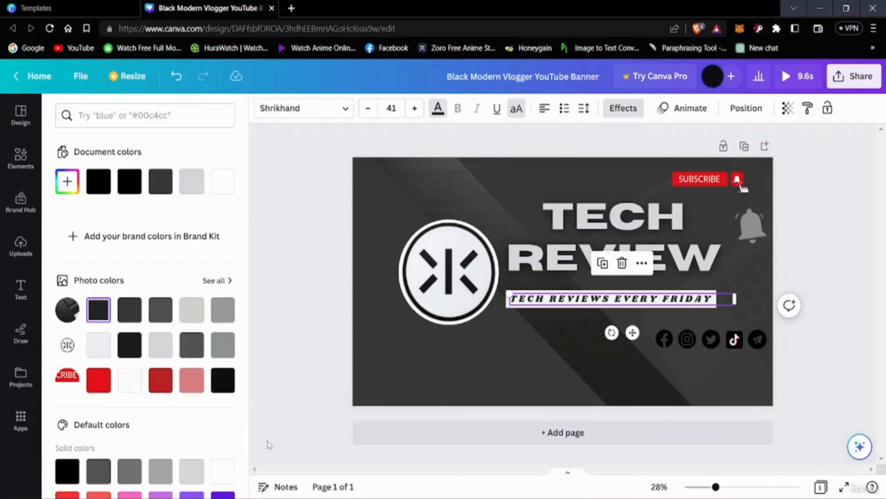
left_click(223, 380)
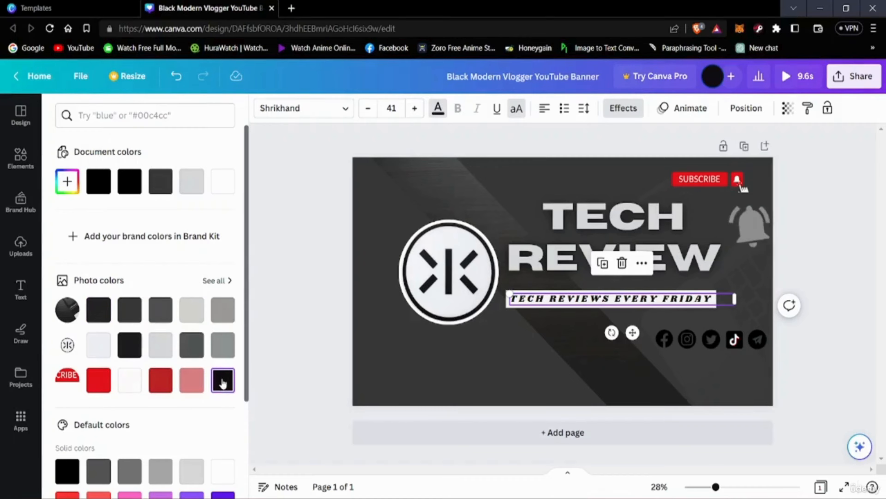
left_click(841, 378)
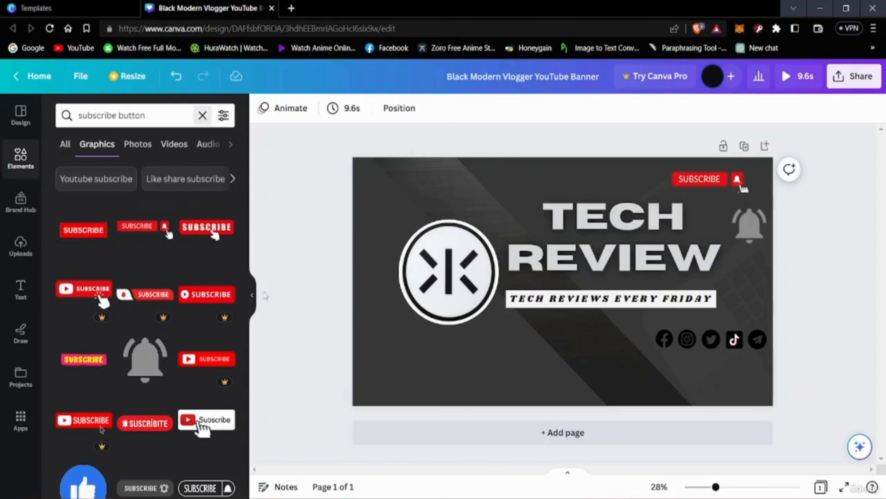
Clear the elements search, return to the banner templates, and download the finished banner as a GIF
left_click(202, 115)
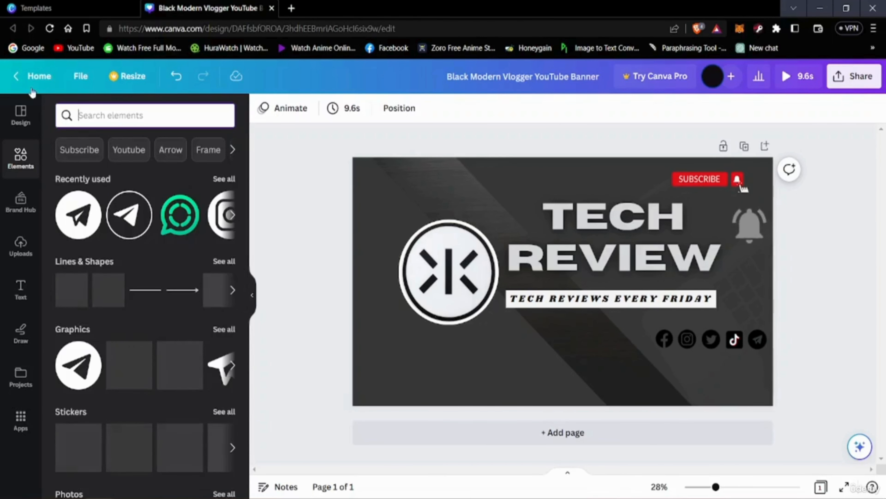
left_click(19, 119)
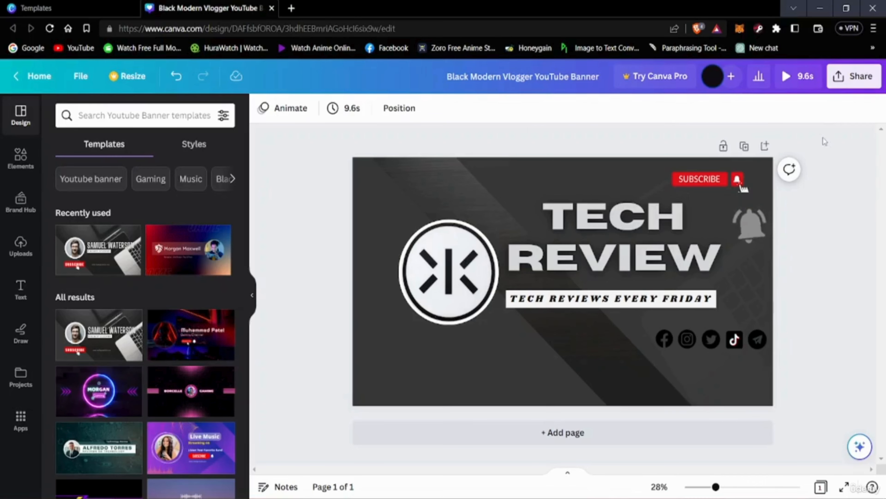
left_click(844, 88)
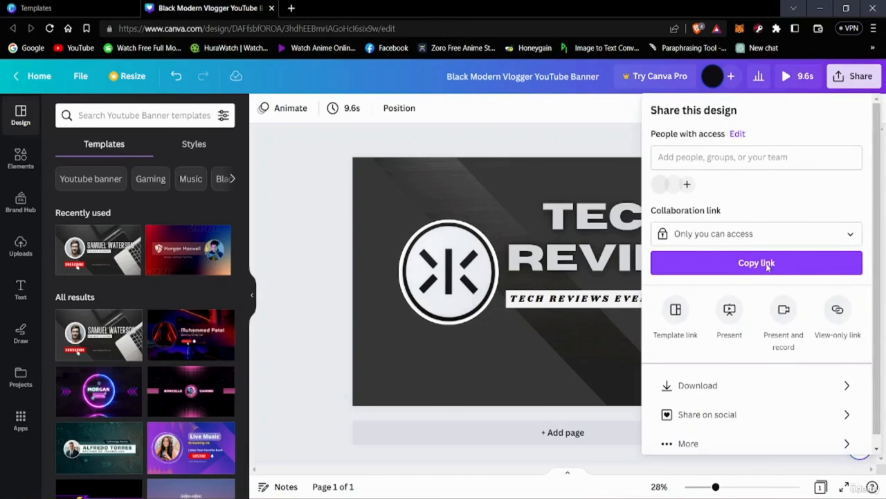
scroll(768, 216, "down", 1)
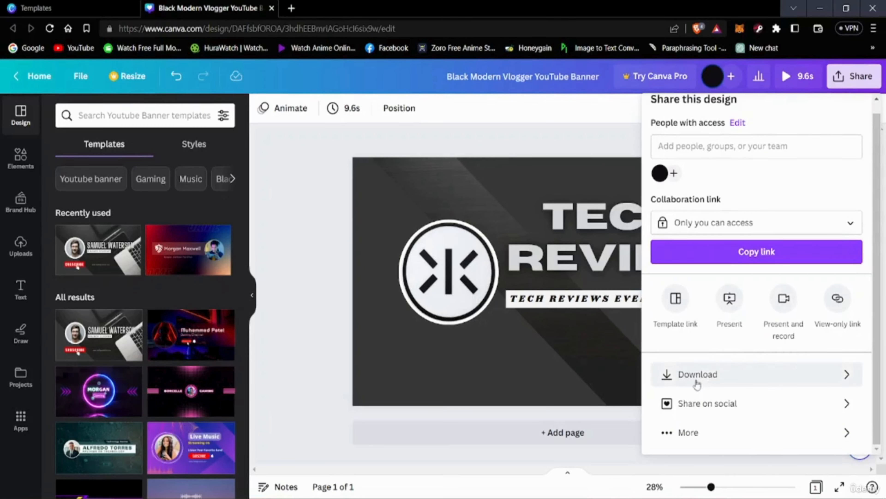
left_click(708, 381)
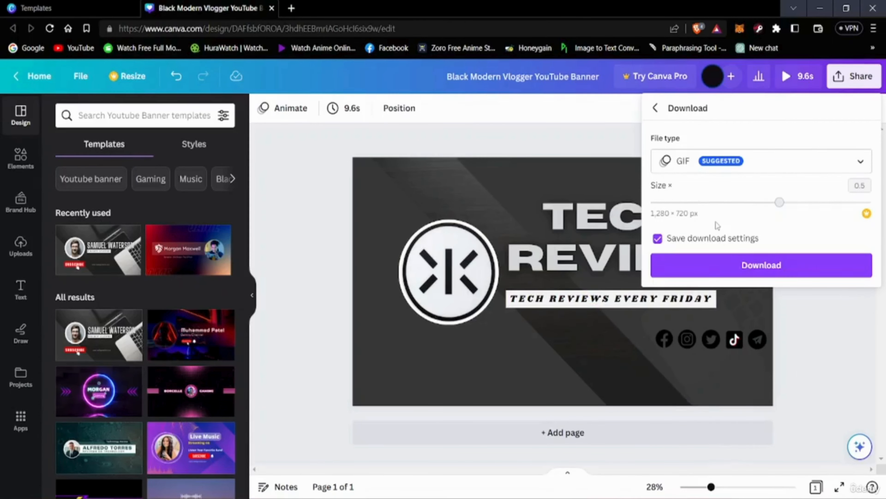
left_click(731, 273)
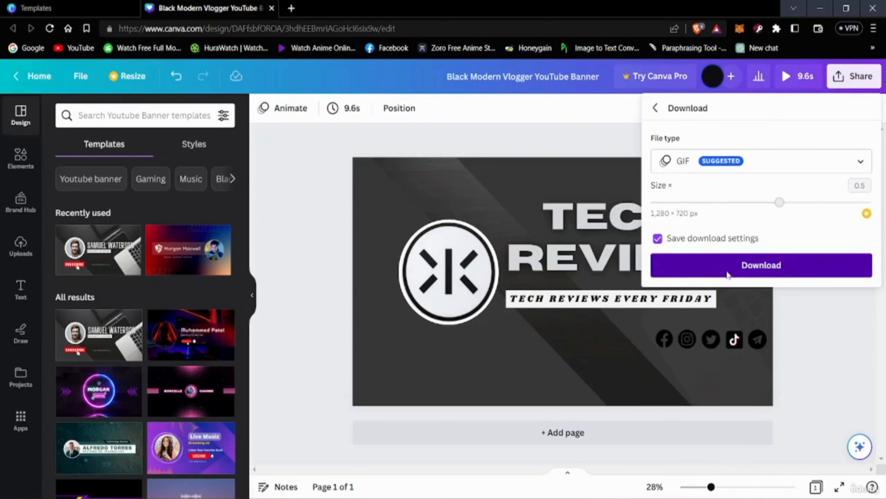